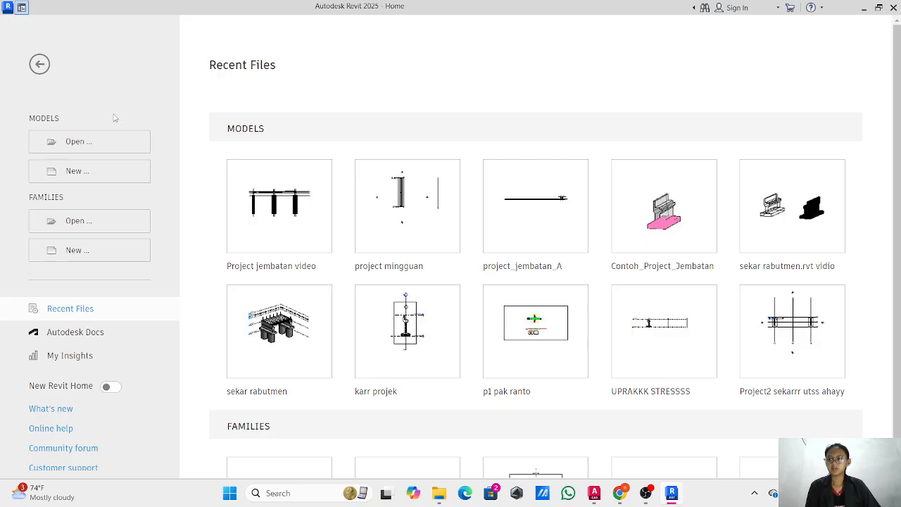
# - Create a new project from the Structural Analysis-DefaultMetric-Up template in the English templates folder
pyautogui.click(93, 172)
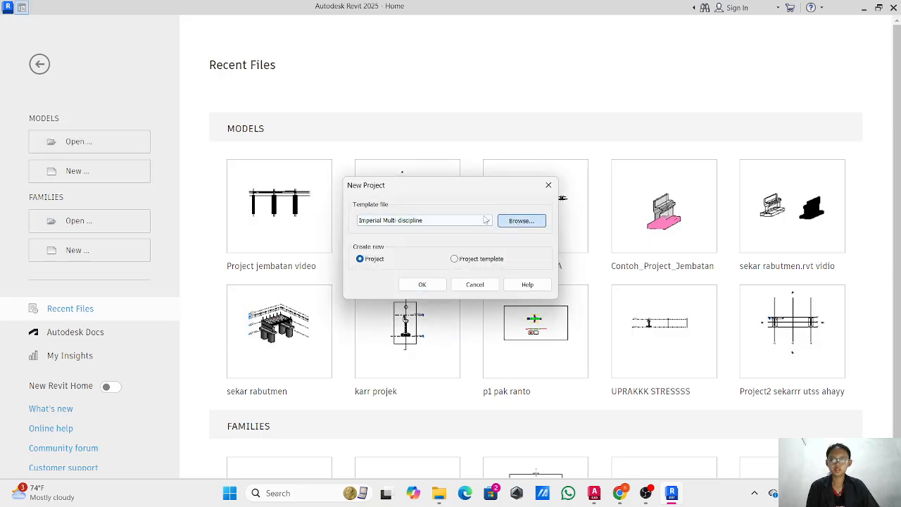
pyautogui.click(522, 220)
pyautogui.click(394, 128)
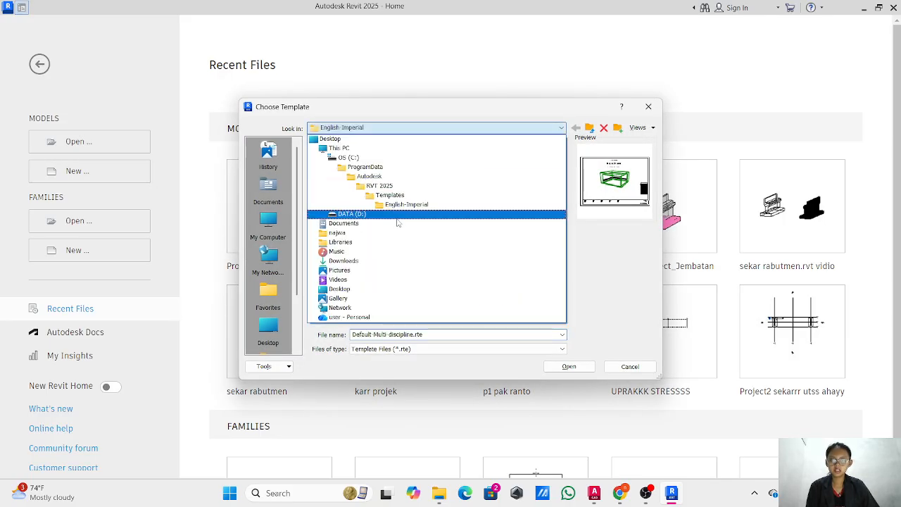
pyautogui.click(383, 195)
pyautogui.doubleClick(357, 179)
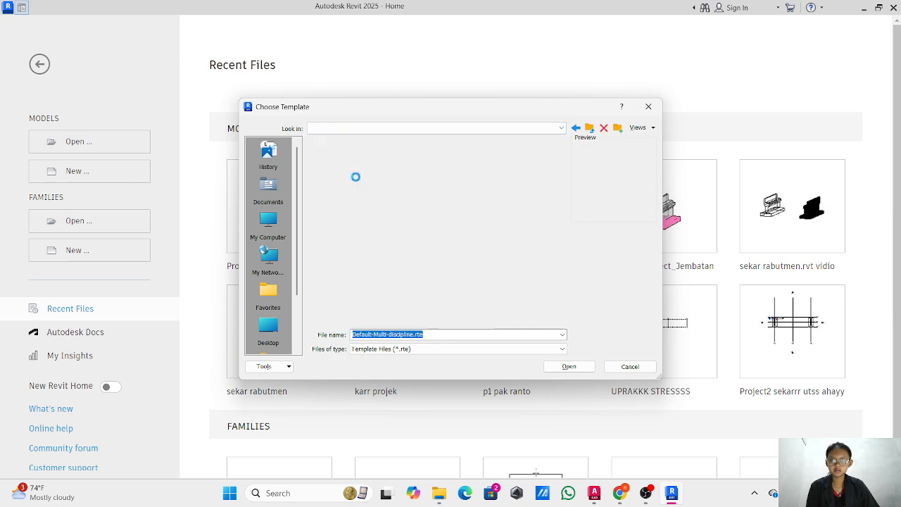
pyautogui.scroll(-4, 395, 225)
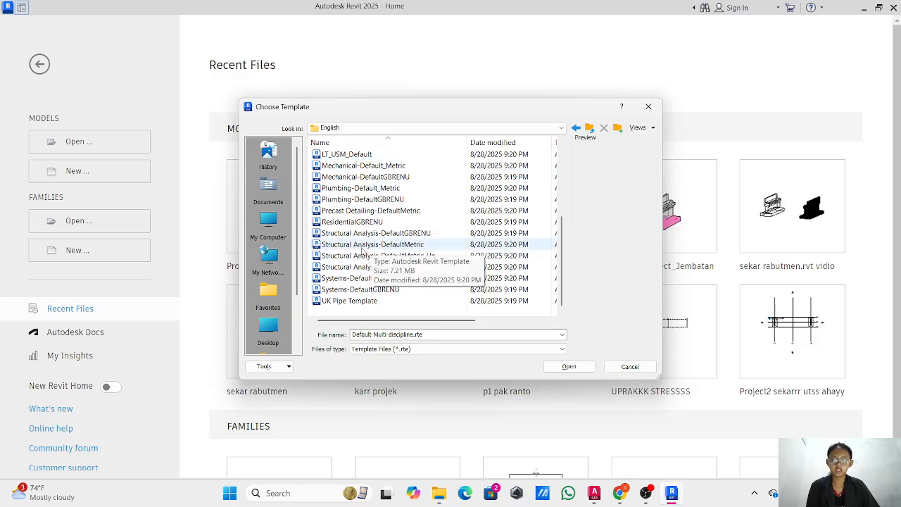
pyautogui.click(423, 247)
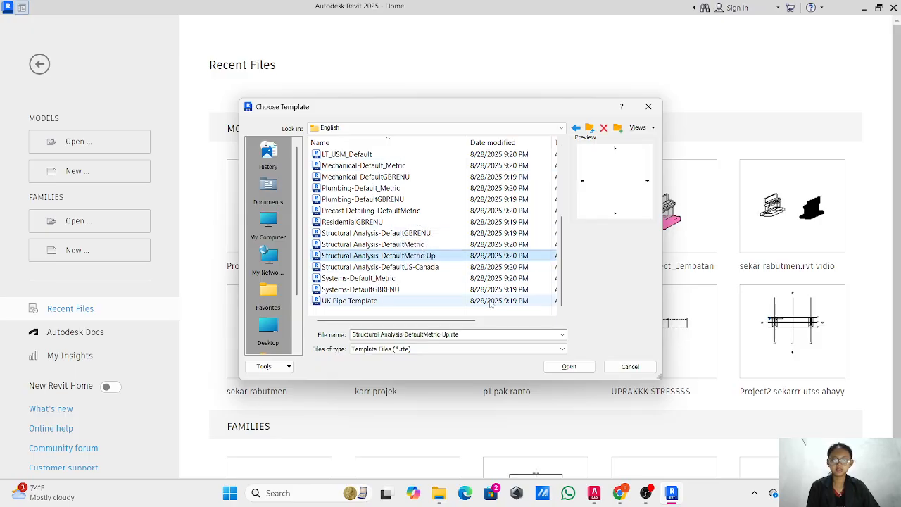
pyautogui.click(569, 366)
pyautogui.click(435, 288)
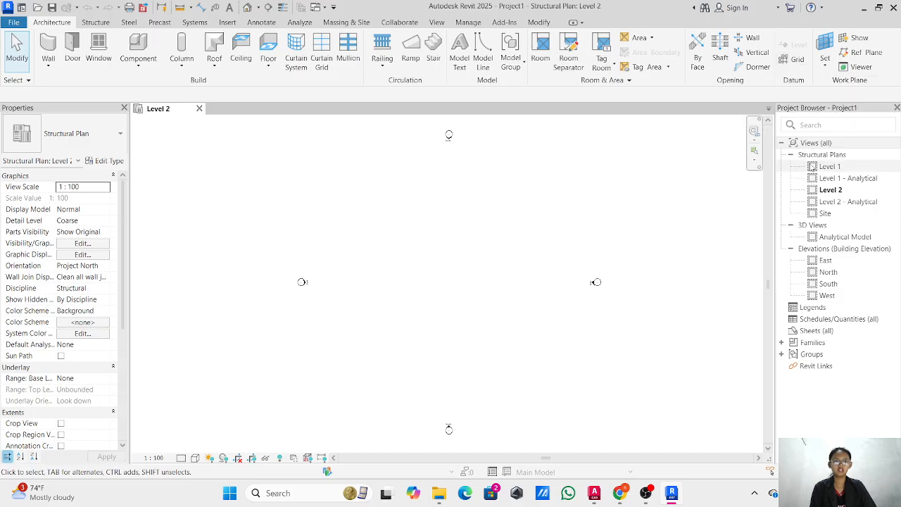
# - Open the Level 1 structural plan and draw a horizontal grid line spanning past the west and east elevation markers
pyautogui.doubleClick(829, 167)
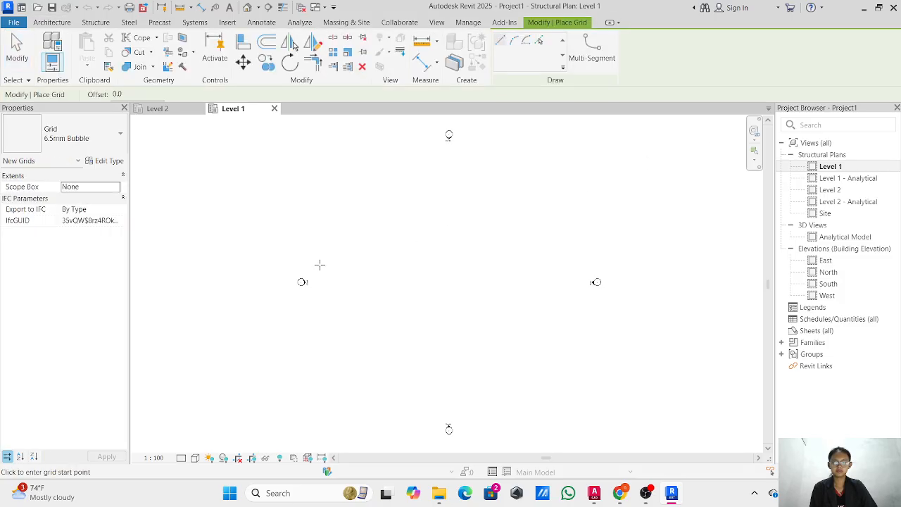
pyautogui.click(291, 265)
pyautogui.click(626, 266)
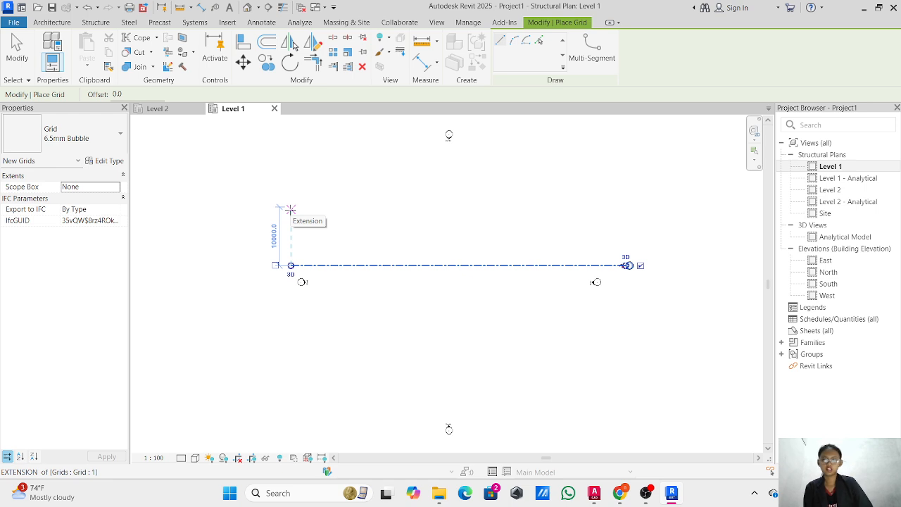
# - Draw a second horizontal grid line 28600 mm above the first, with its ends aligned to it
pyautogui.write('28600')
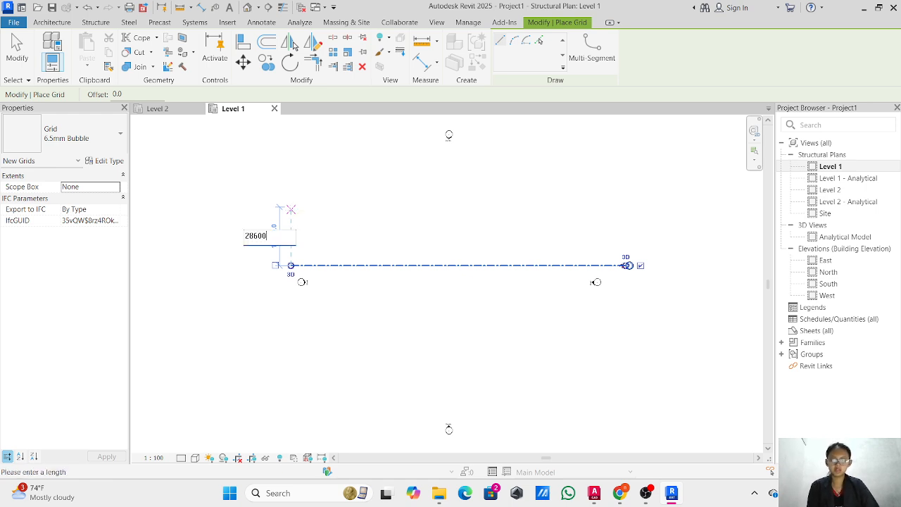
pyautogui.press('Return')
pyautogui.scroll(-3, 331, 257)
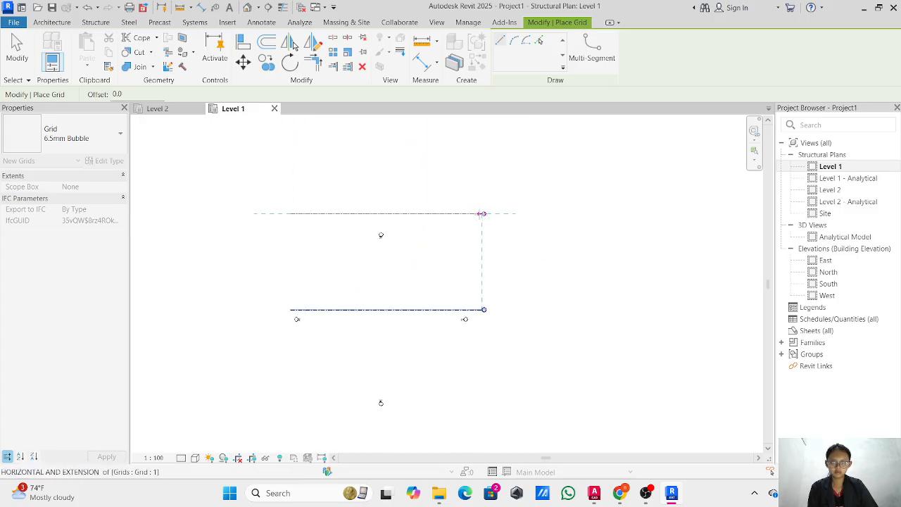
pyautogui.click(482, 213)
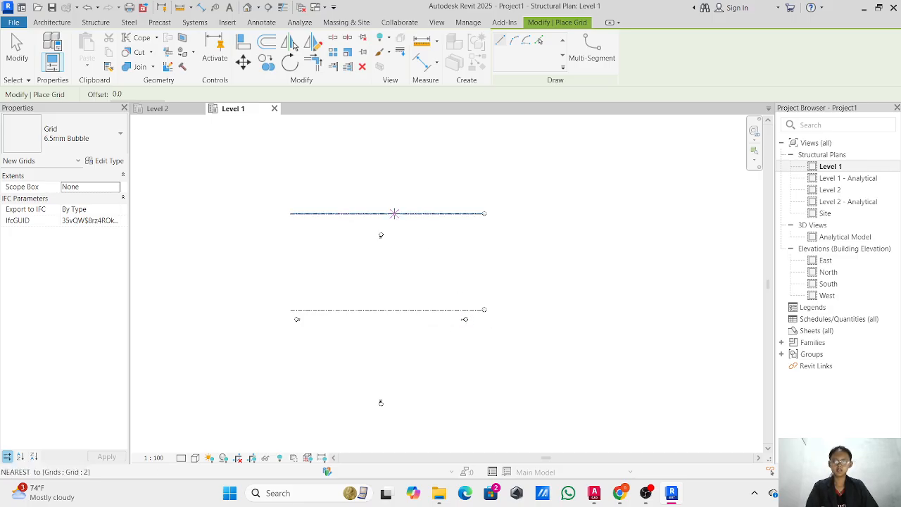
# - Switch to AutoCAD and examine the abutment A1 & A2 sections and pile cap dimensions in the 00_Gambar_Gambar Jembatan drawing
pyautogui.moveTo(602, 496)
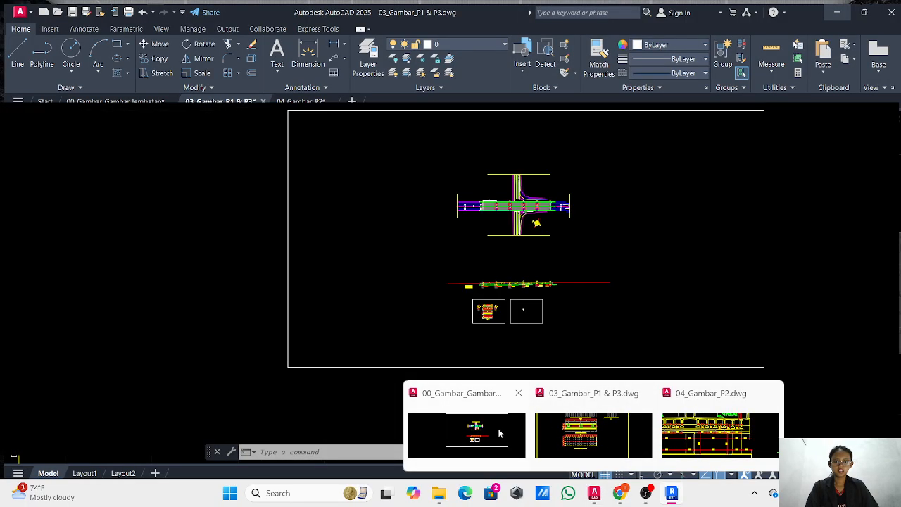
pyautogui.click(467, 434)
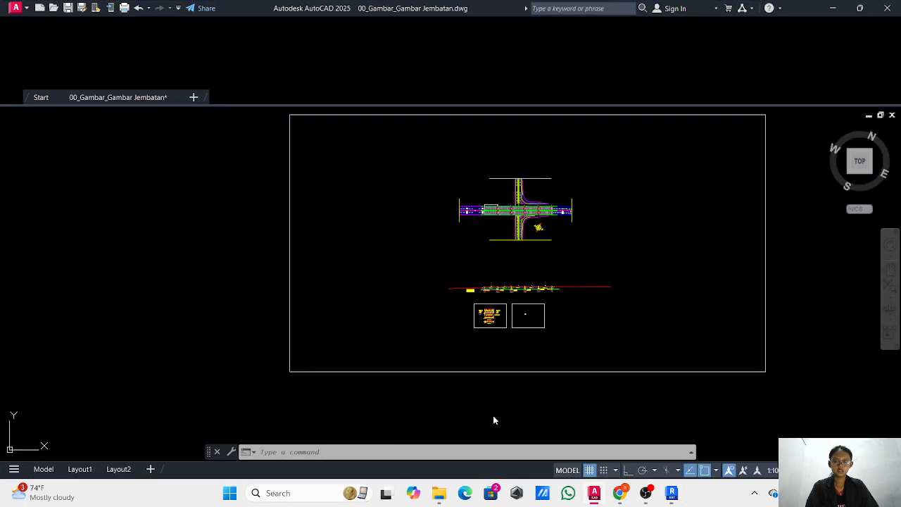
pyautogui.scroll(5, 502, 287)
pyautogui.moveTo(595, 496)
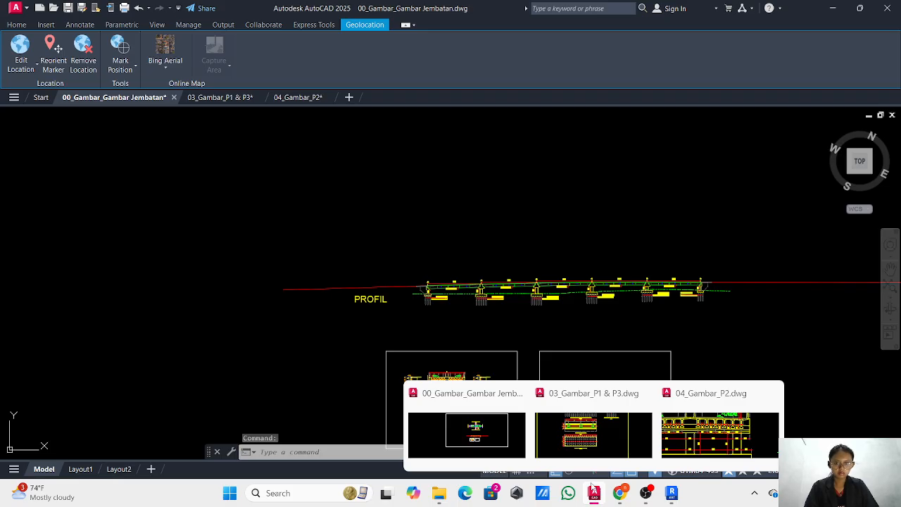
pyautogui.scroll(5, 445, 400)
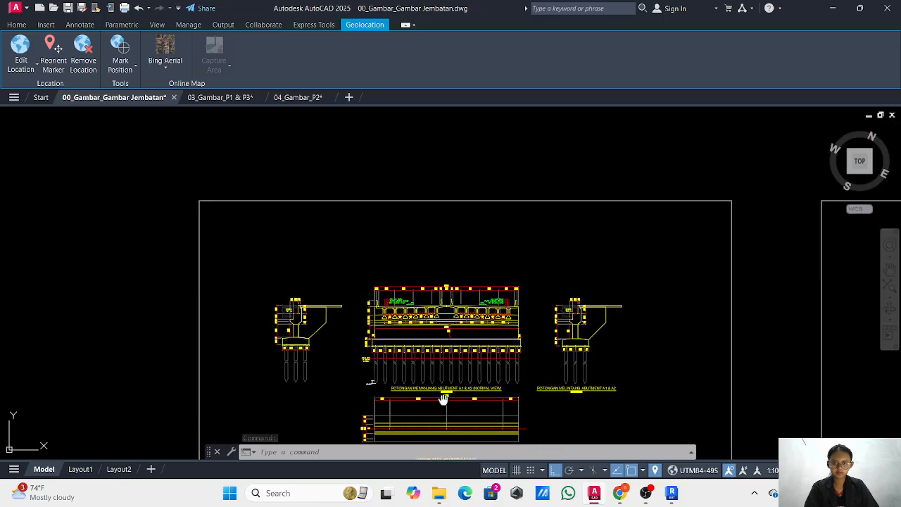
pyautogui.scroll(6, 444, 400)
pyautogui.scroll(3, 248, 268)
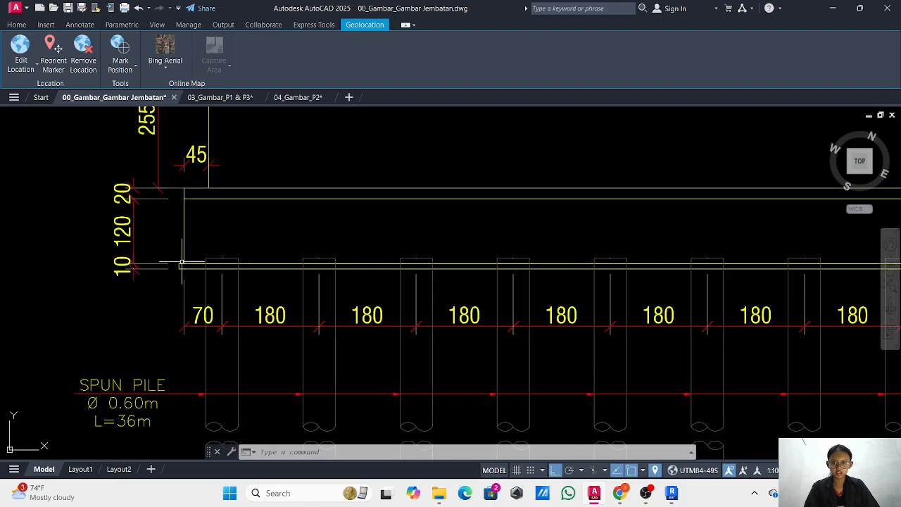
pyautogui.scroll(-6, 517, 245)
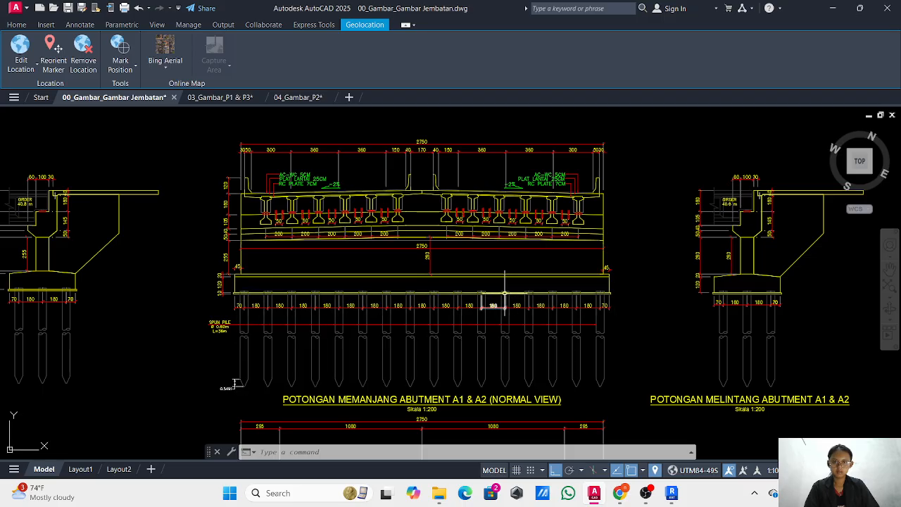
pyautogui.scroll(10, 504, 292)
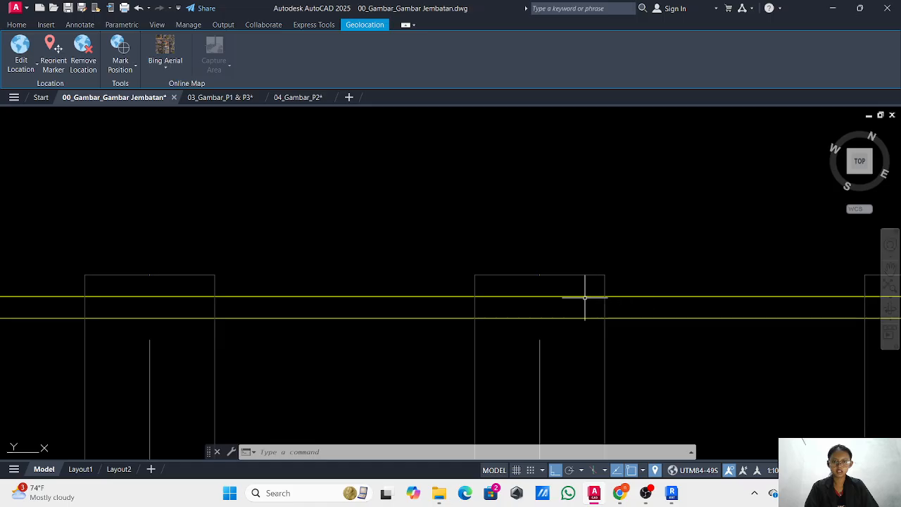
pyautogui.scroll(-12, 584, 297)
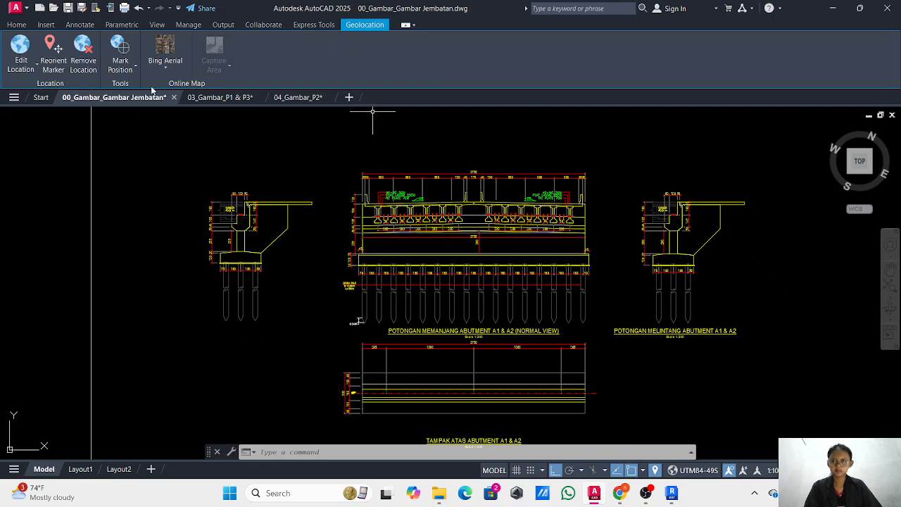
# - Switch to Revit and draw a vertical grid line crossing both horizontal grids near their left ends
pyautogui.click(670, 494)
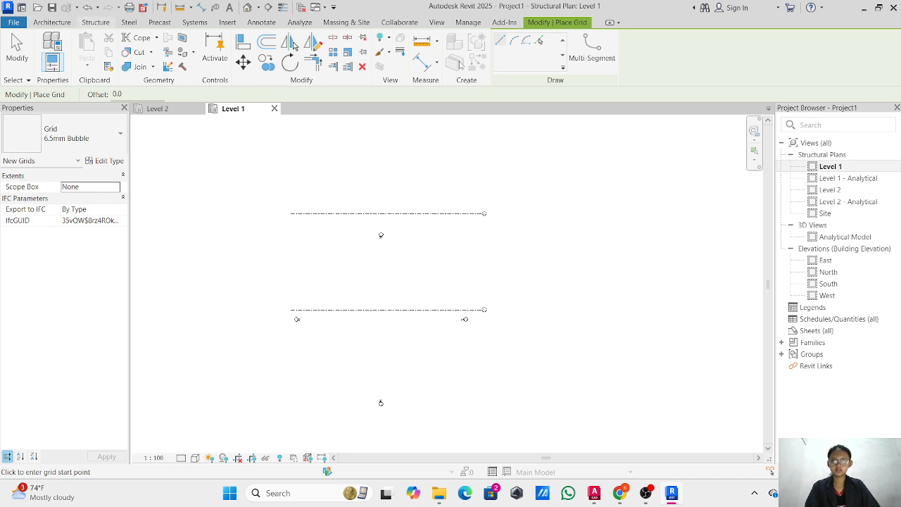
pyautogui.click(96, 23)
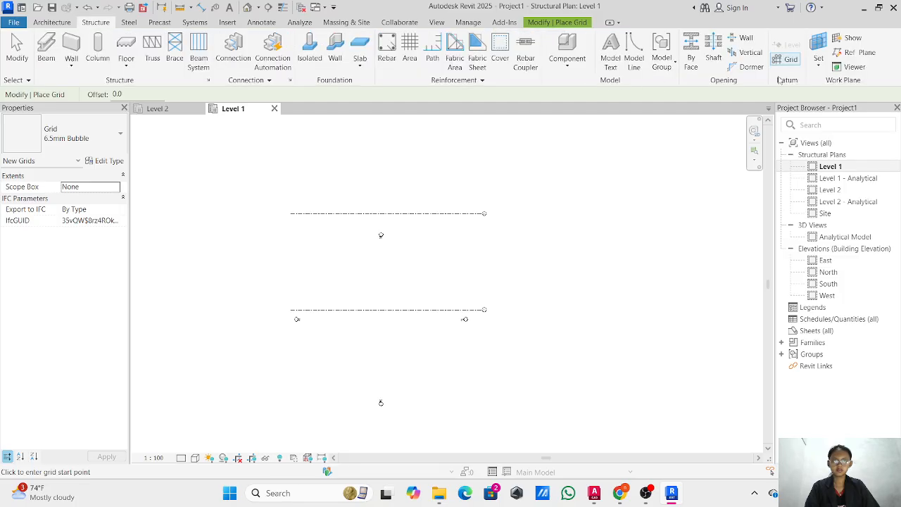
pyautogui.click(314, 333)
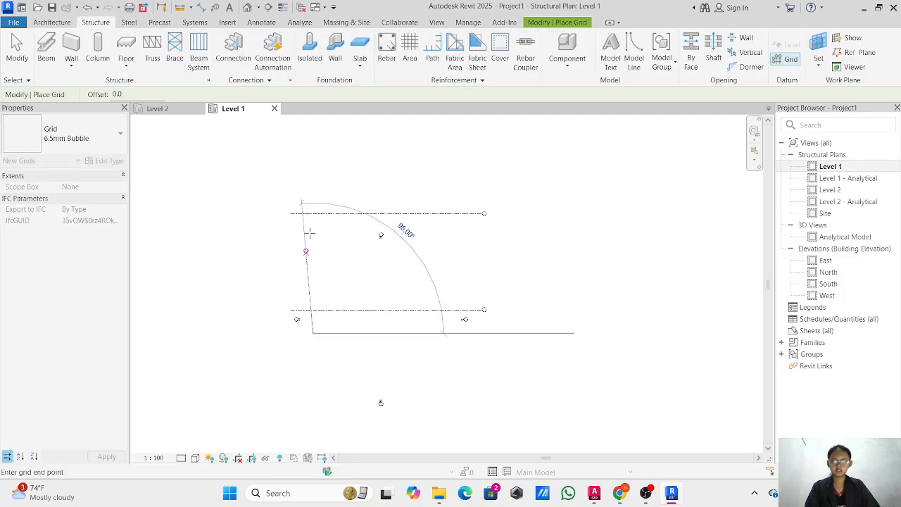
pyautogui.click(313, 160)
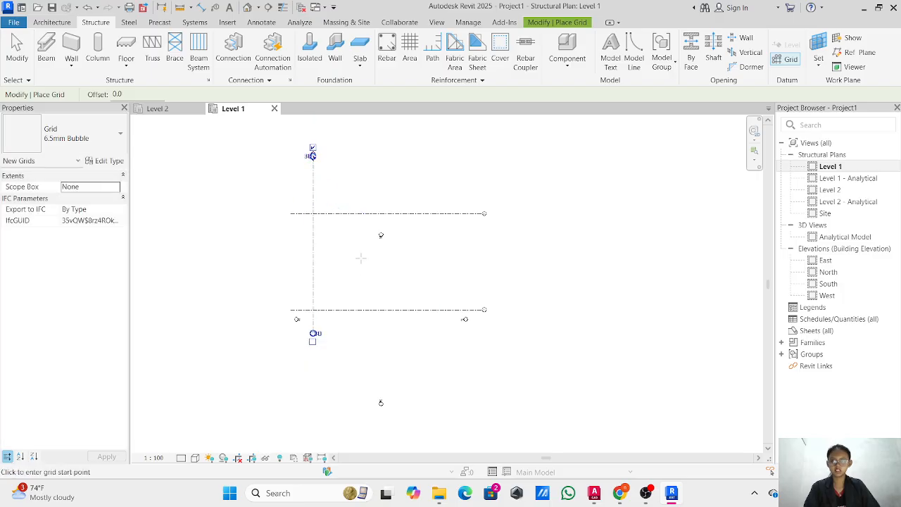
pyautogui.press('Escape')
# - Switch to AutoCAD, examine the span between A1 and P1 in the bridge profile, and return to Revit
pyautogui.click(594, 493)
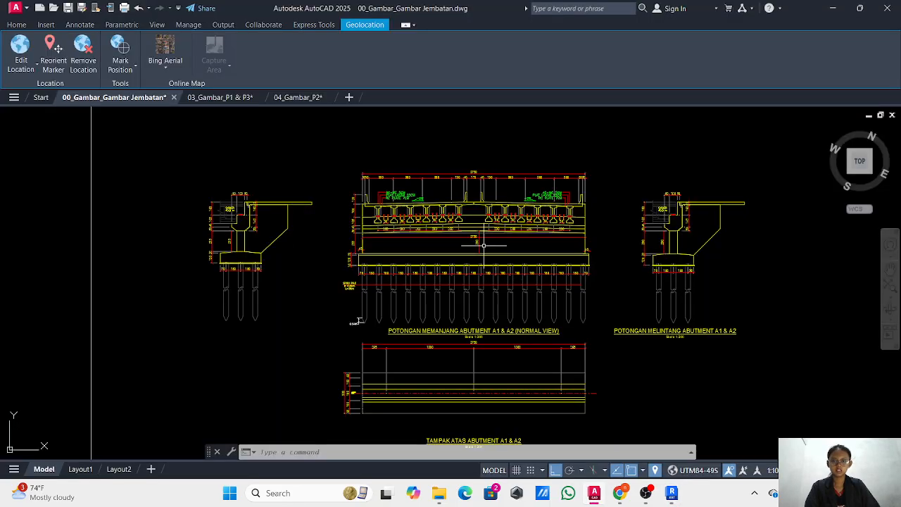
pyautogui.scroll(-10, 484, 246)
pyautogui.moveTo(483, 245); pyautogui.dragTo(489, 314, button='middle')
pyautogui.scroll(10, 481, 260)
pyautogui.moveTo(480, 260); pyautogui.dragTo(350, 277, button='middle')
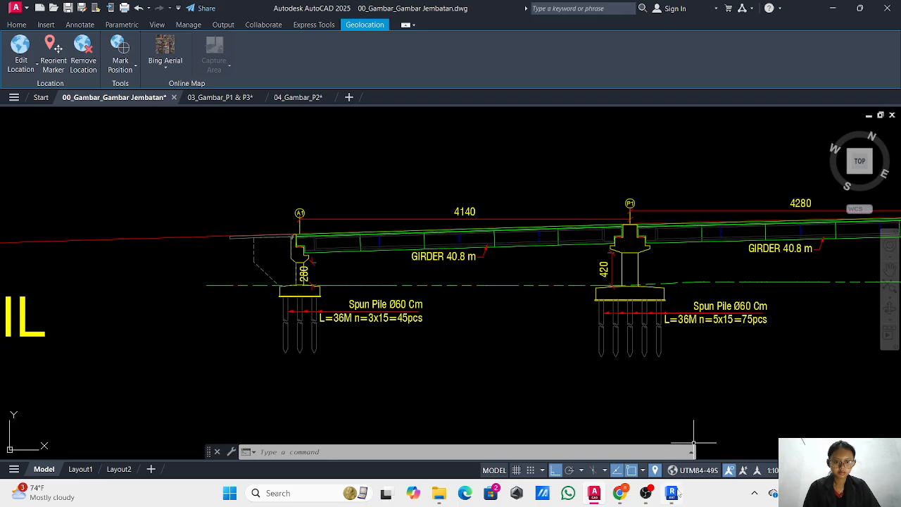
pyautogui.click(671, 493)
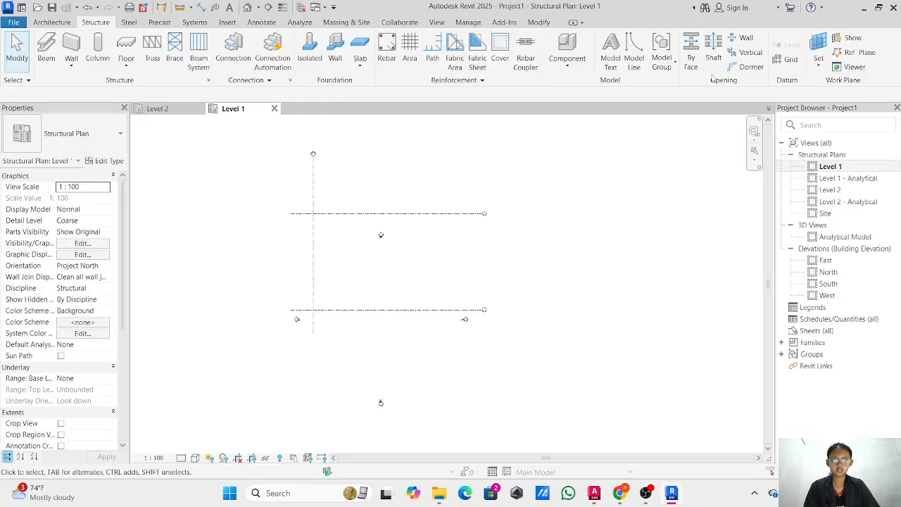
pyautogui.click(313, 169)
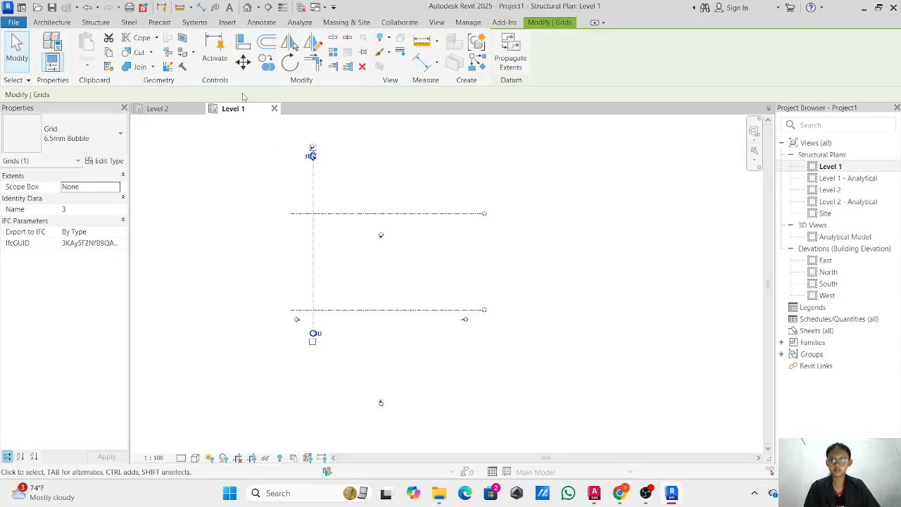
pyautogui.click(267, 62)
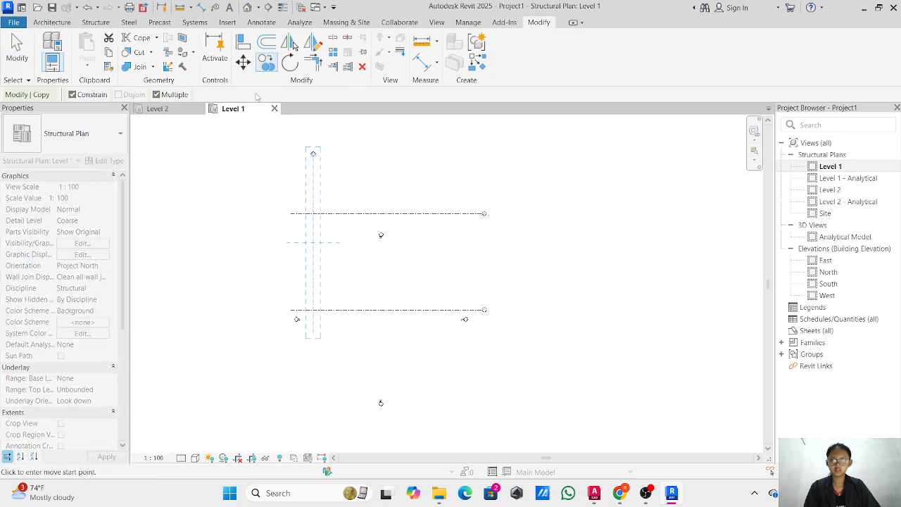
pyautogui.press('Escape')
pyautogui.press('Escape')
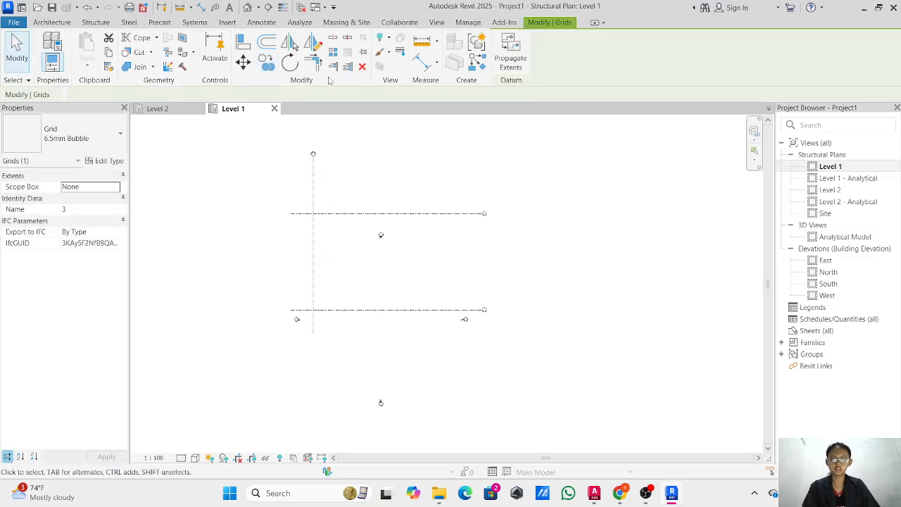
# - Start a straight grid line, check the A1 to P1 span in the AutoCAD bridge profile, and return to Revit
pyautogui.click(94, 24)
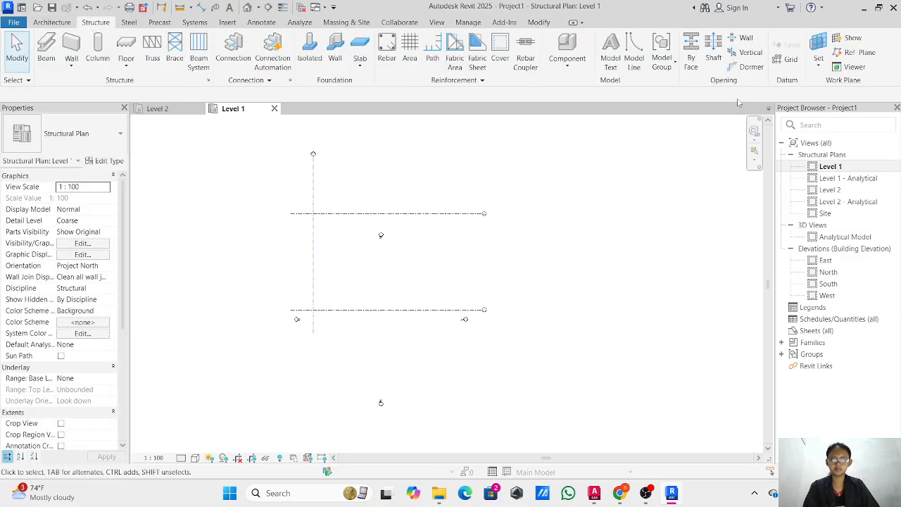
pyautogui.click(778, 62)
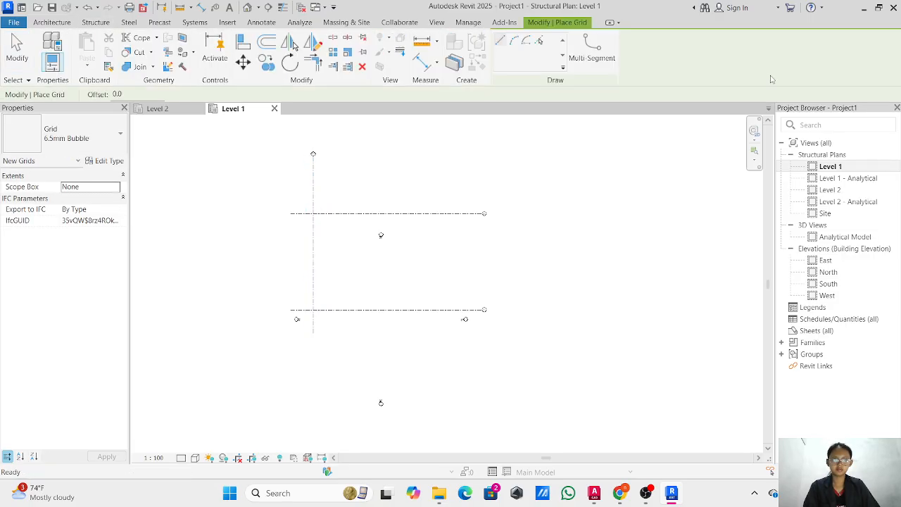
pyautogui.click(539, 41)
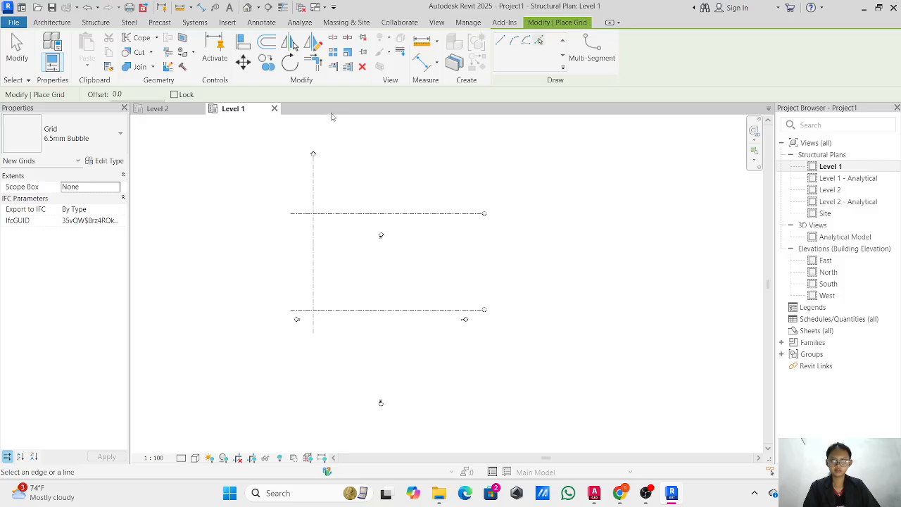
pyautogui.click(501, 41)
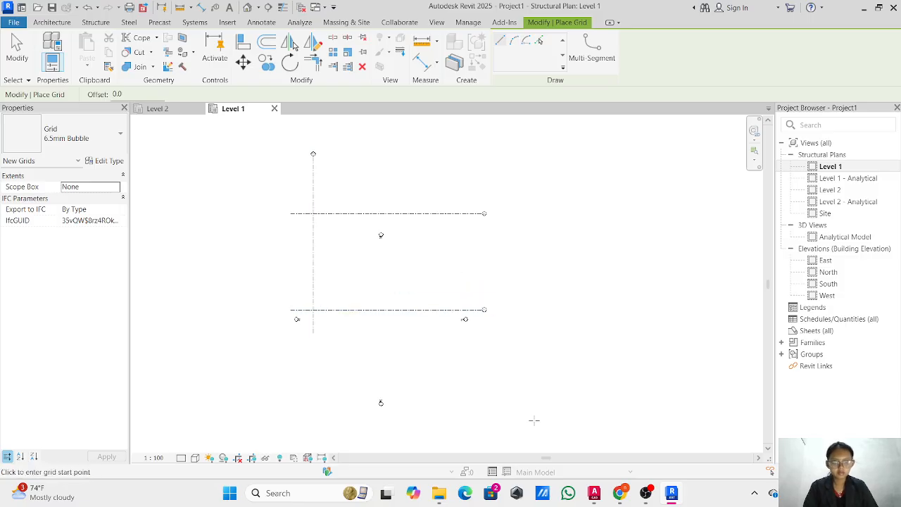
pyautogui.click(594, 496)
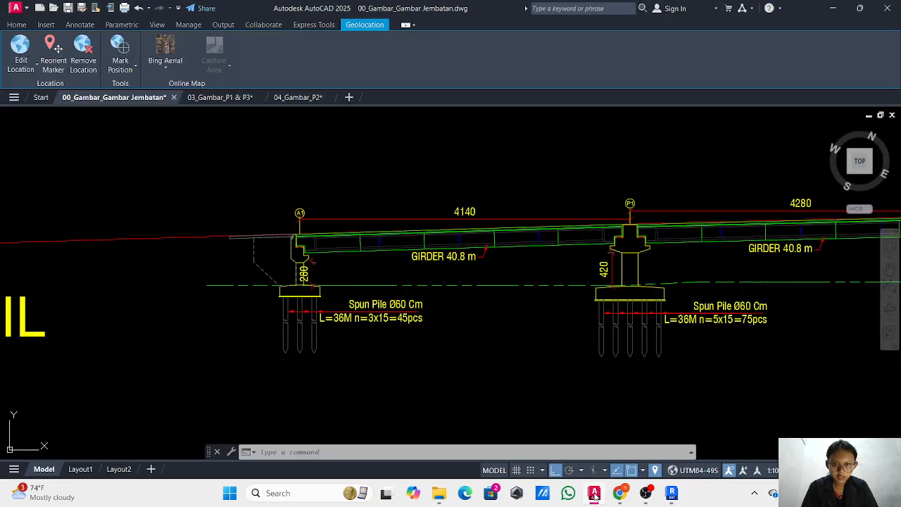
pyautogui.click(671, 493)
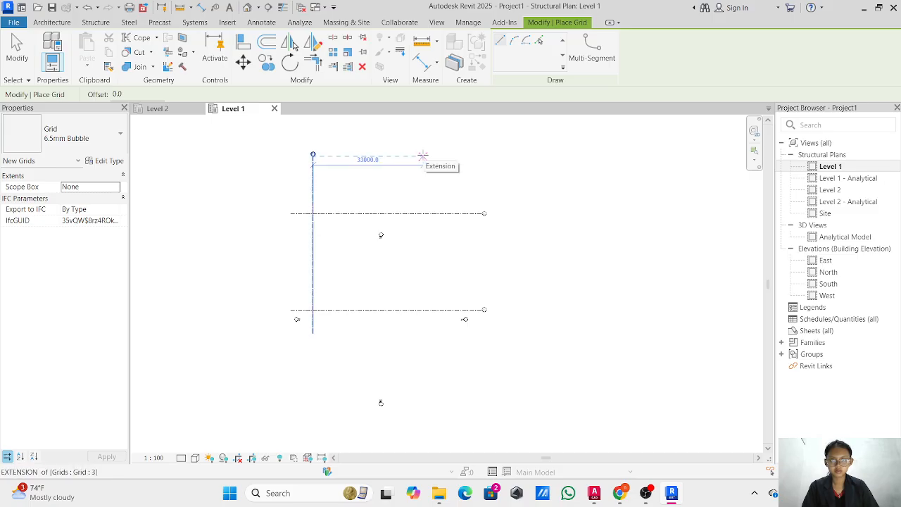
# - Draw a second vertical grid line 41400 mm to the right of the first, with its ends aligned to it
pyautogui.write('4140')
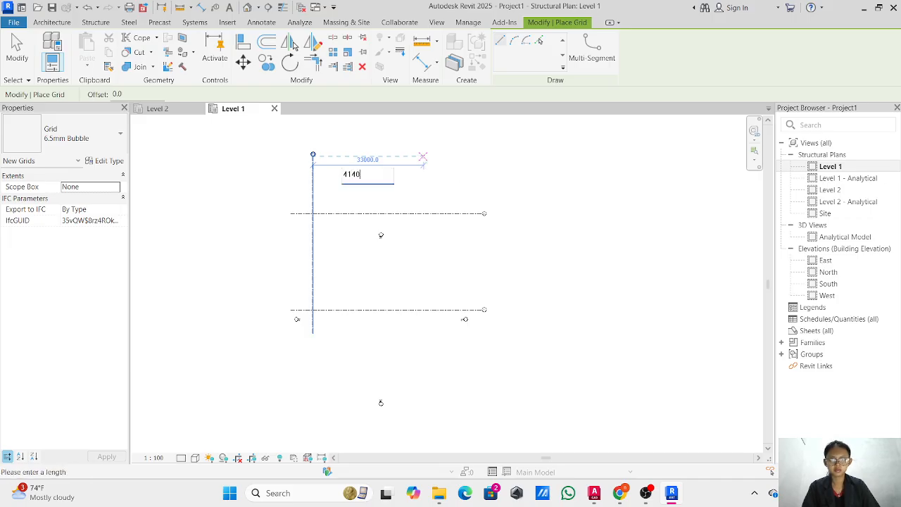
pyautogui.write('0')
pyautogui.press('Return')
pyautogui.click(453, 156)
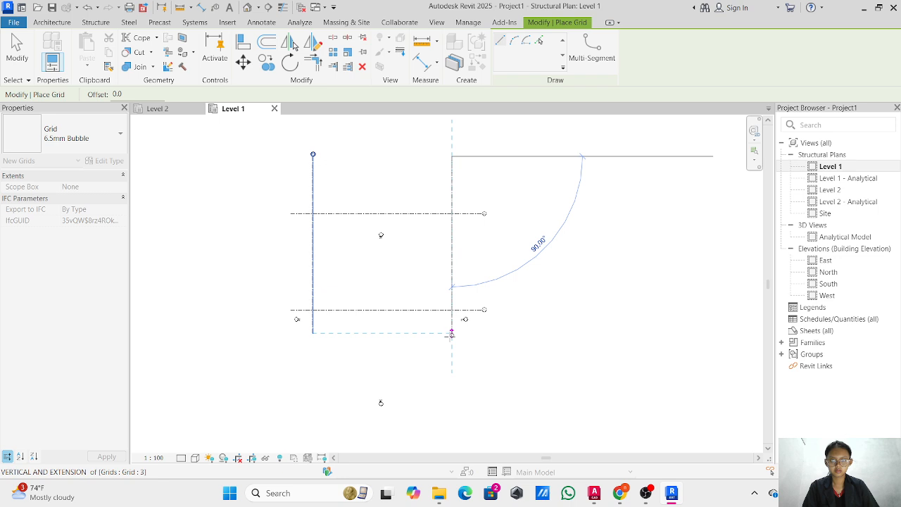
pyautogui.click(451, 333)
pyautogui.press('Escape')
pyautogui.press('Escape')
pyautogui.scroll(-1, 556, 263)
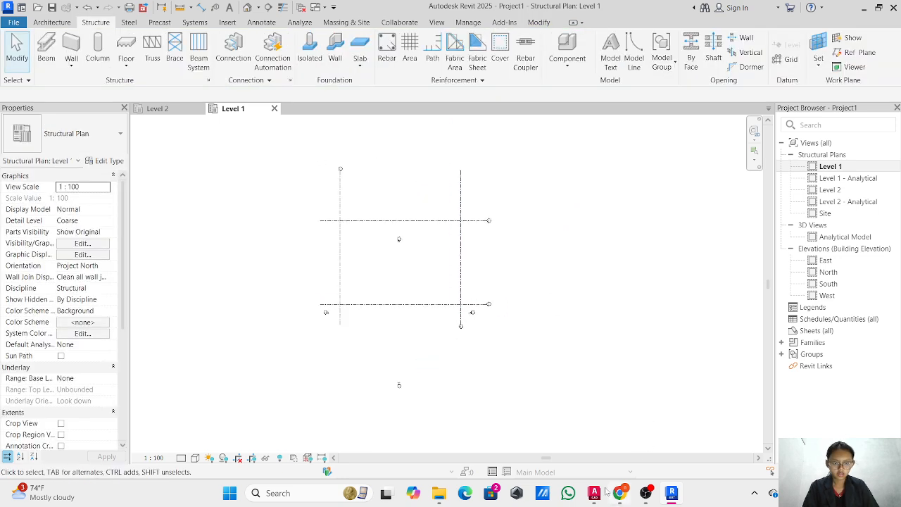
# - Switch to the 00_Gambar_Gambar Jembatan drawing in AutoCAD, examine the span between P1 and P2, and return to Revit
pyautogui.moveTo(602, 495)
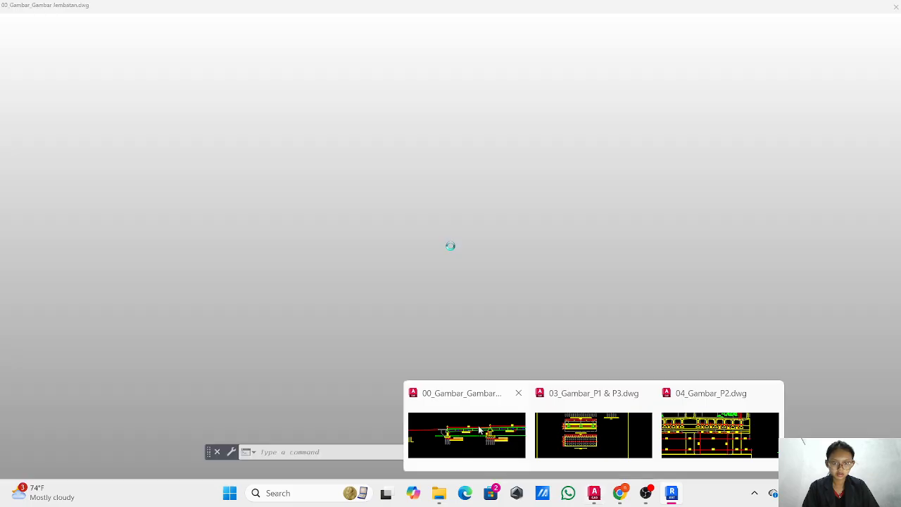
pyautogui.click(483, 428)
pyautogui.scroll(-2, 652, 313)
pyautogui.moveTo(635, 309); pyautogui.dragTo(332, 301, button='middle')
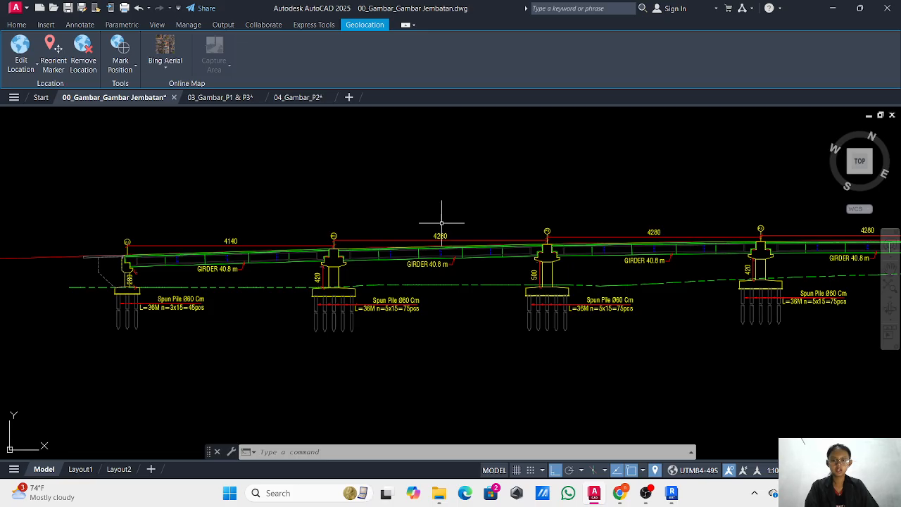
pyautogui.scroll(2, 440, 227)
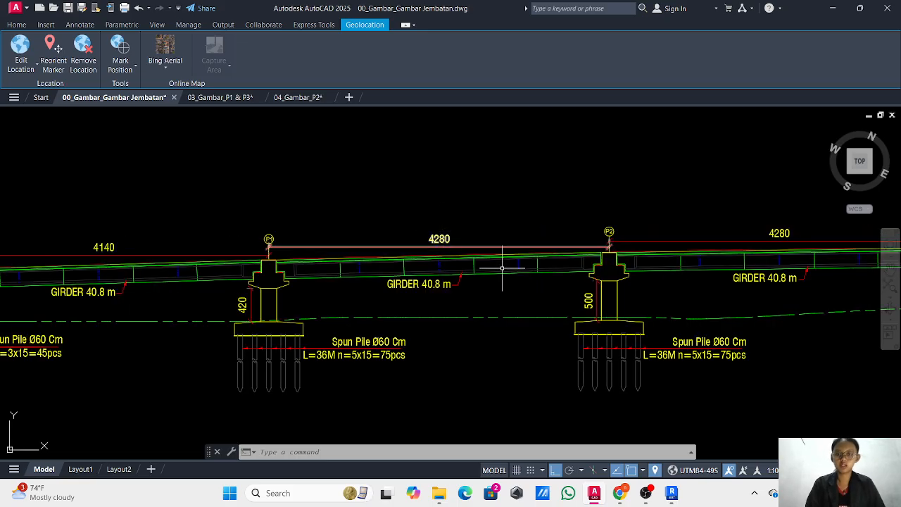
pyautogui.click(672, 492)
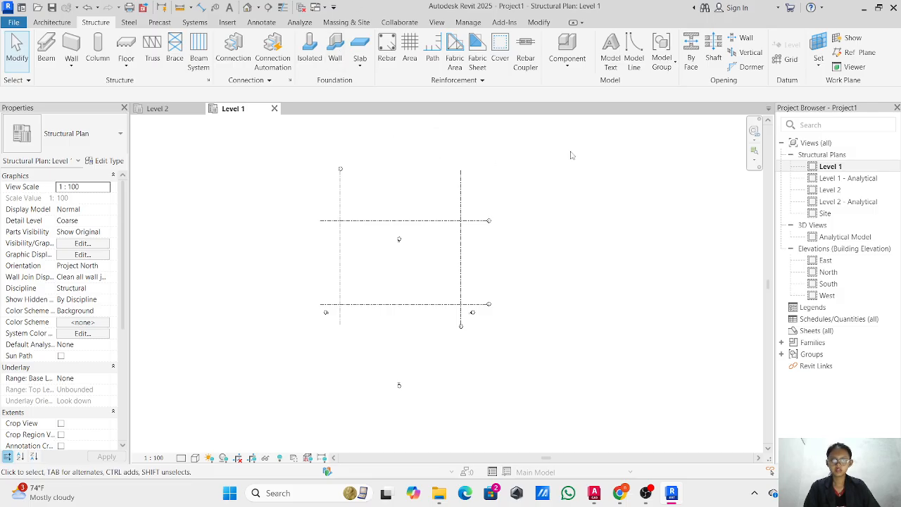
# - Draw a third vertical grid line 42800 mm to the right of the second, with its ends aligned to the first
pyautogui.click(790, 59)
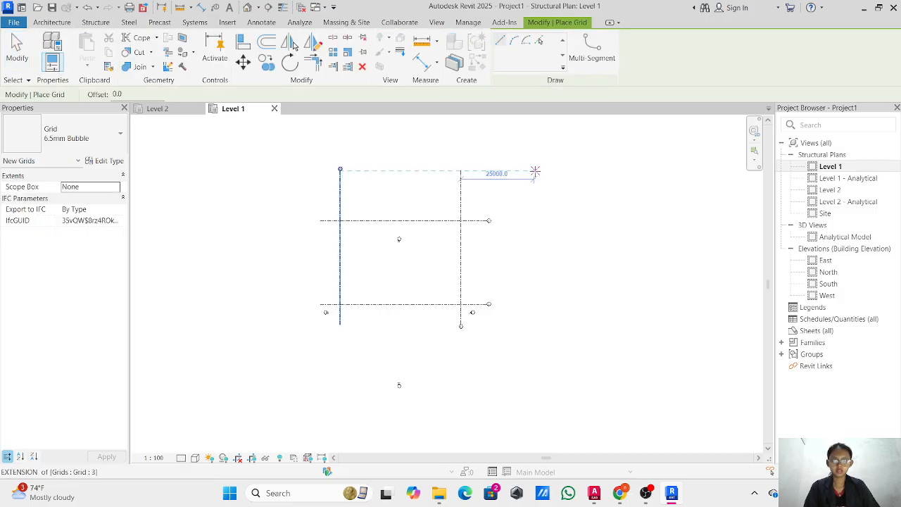
pyautogui.write('420')
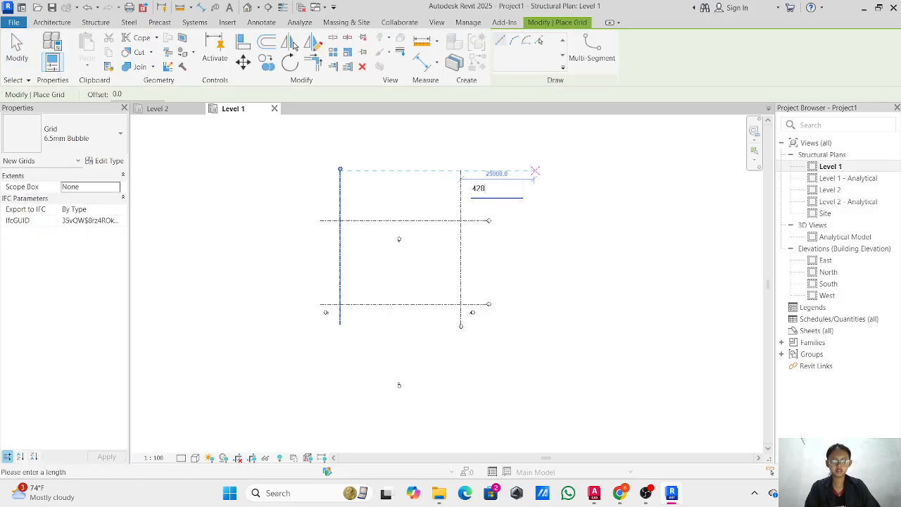
pyautogui.write('00')
pyautogui.press('Return')
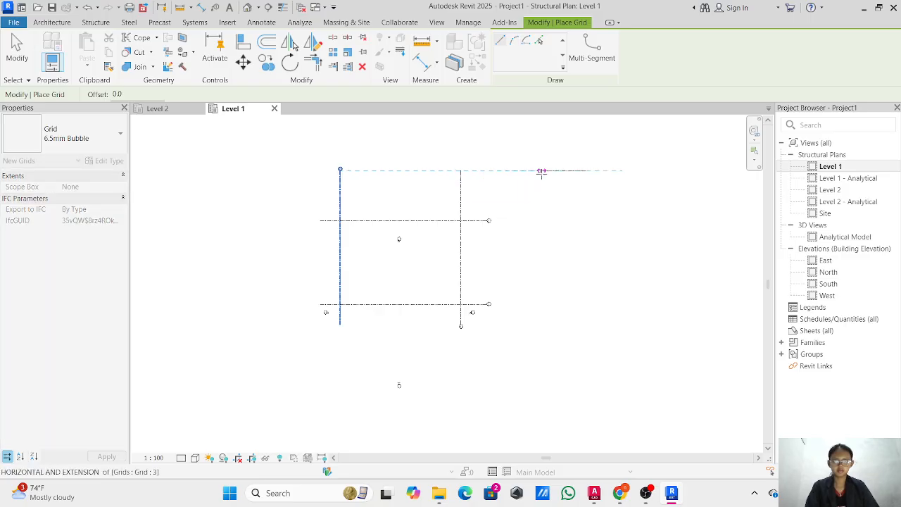
pyautogui.click(585, 170)
pyautogui.click(585, 325)
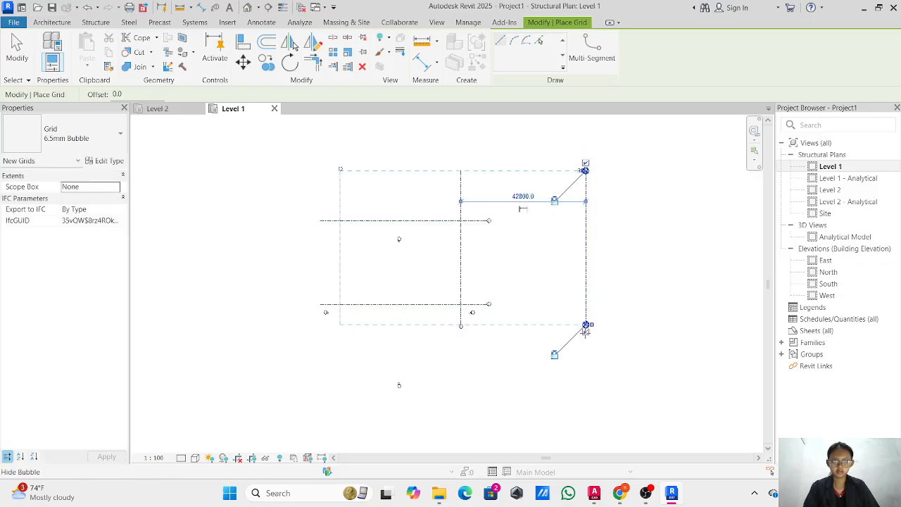
# - Show the bubbles of the second and third vertical grid lines only at their upper ends
pyautogui.click(585, 332)
pyautogui.scroll(1, 595, 159)
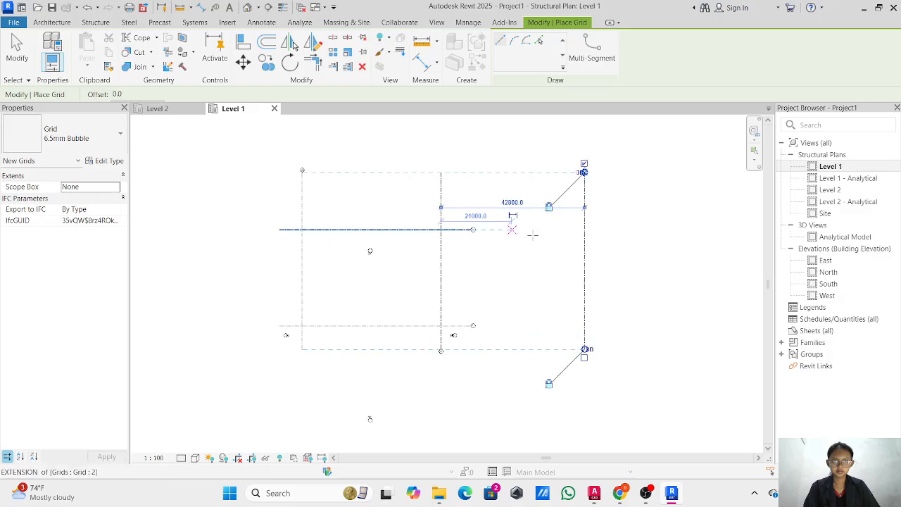
pyautogui.scroll(1, 440, 312)
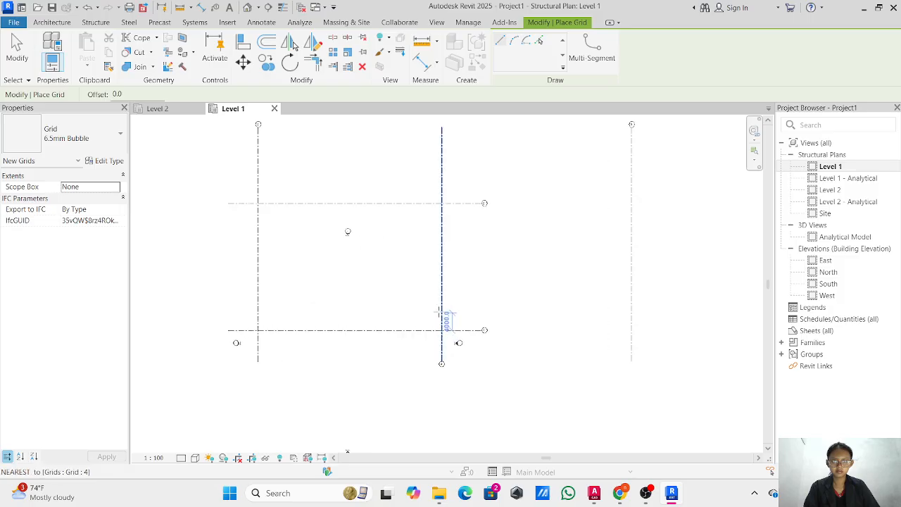
pyautogui.press('Escape')
pyautogui.scroll(1, 443, 317)
pyautogui.click(443, 317)
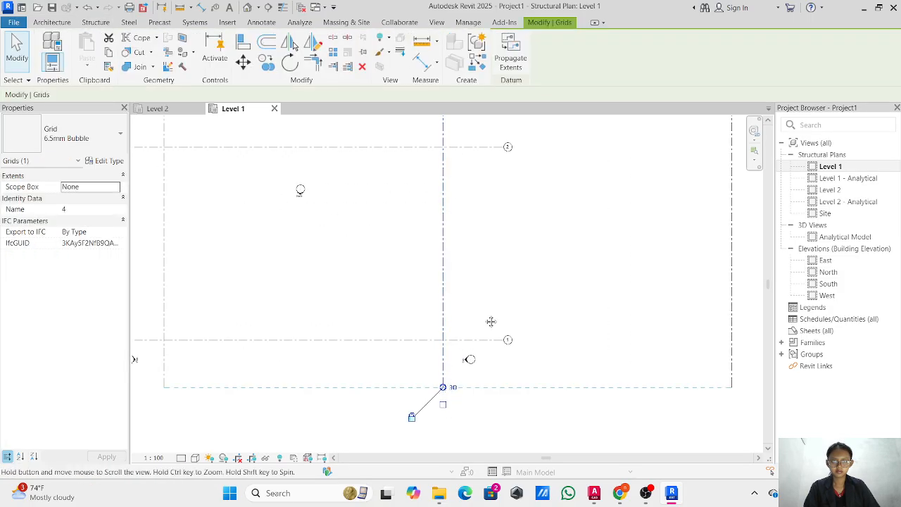
pyautogui.moveTo(491, 321); pyautogui.dragTo(492, 447, button='middle')
pyautogui.click(444, 138)
pyautogui.click(485, 215)
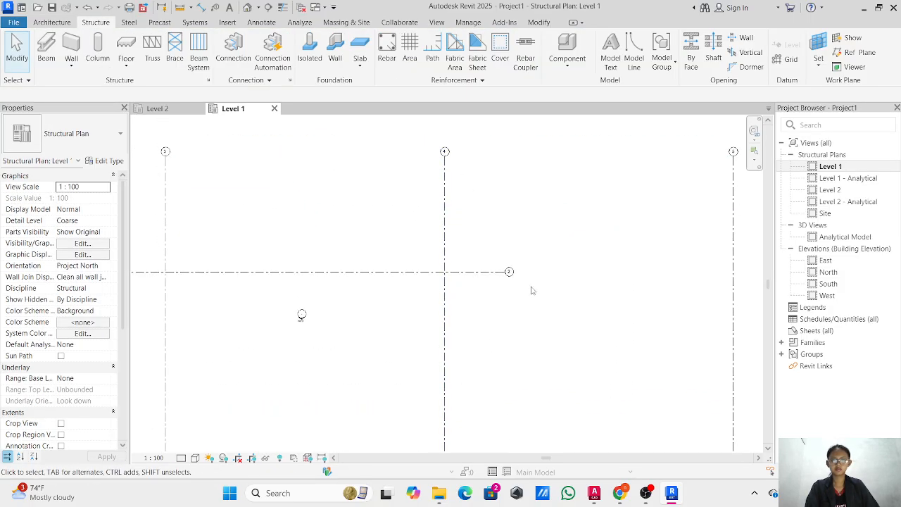
# - Extend the right ends of both horizontal grid lines together past the third vertical grid line
pyautogui.scroll(-2, 532, 290)
pyautogui.click(484, 331)
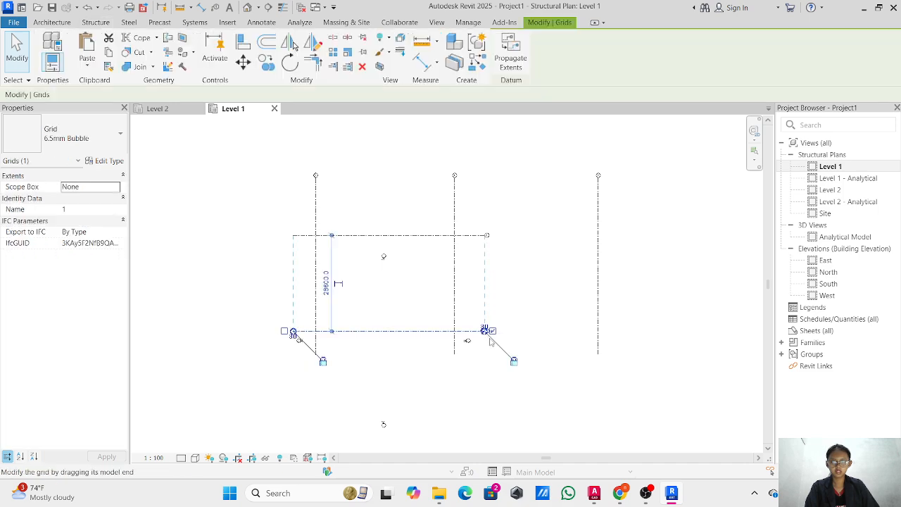
pyautogui.scroll(1, 493, 344)
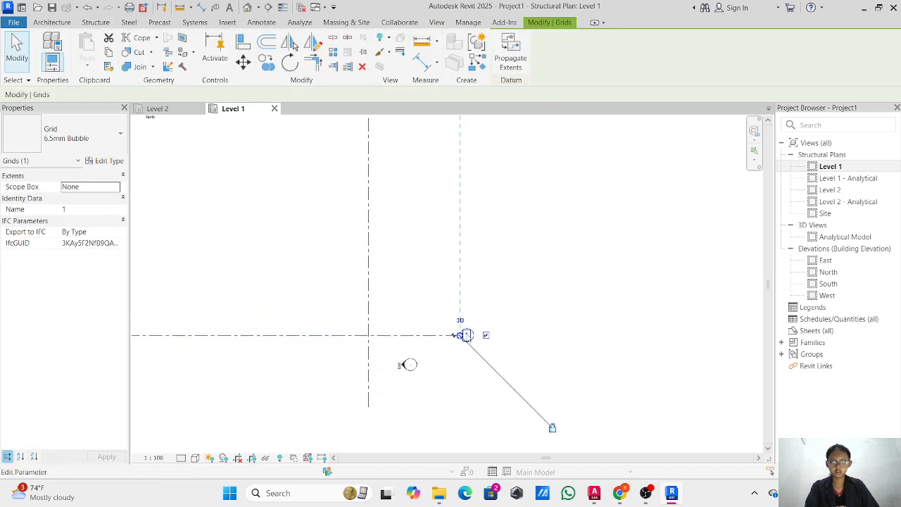
pyautogui.click(468, 336)
pyautogui.click(511, 357)
pyautogui.moveTo(459, 336); pyautogui.dragTo(599, 335)
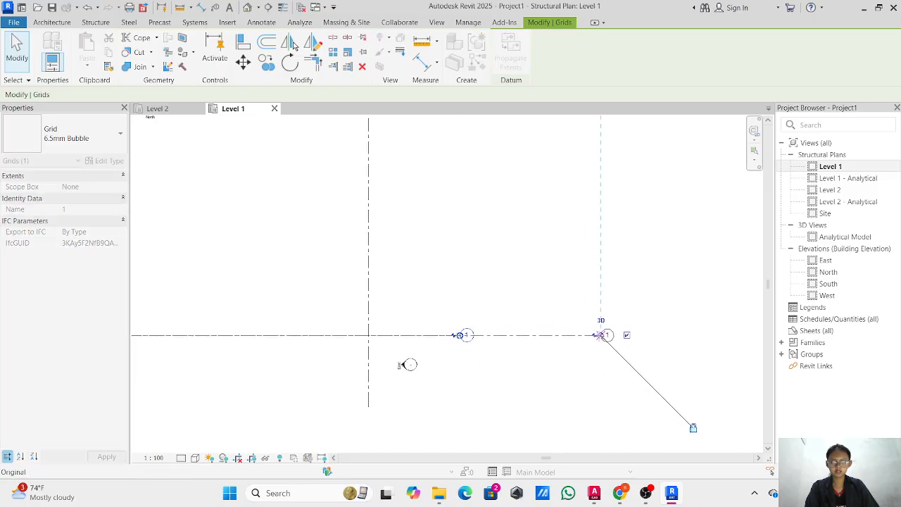
pyautogui.scroll(-3, 597, 335)
pyautogui.moveTo(595, 335); pyautogui.dragTo(477, 359, button='middle')
pyautogui.moveTo(477, 359); pyautogui.dragTo(624, 357)
pyautogui.click(618, 397)
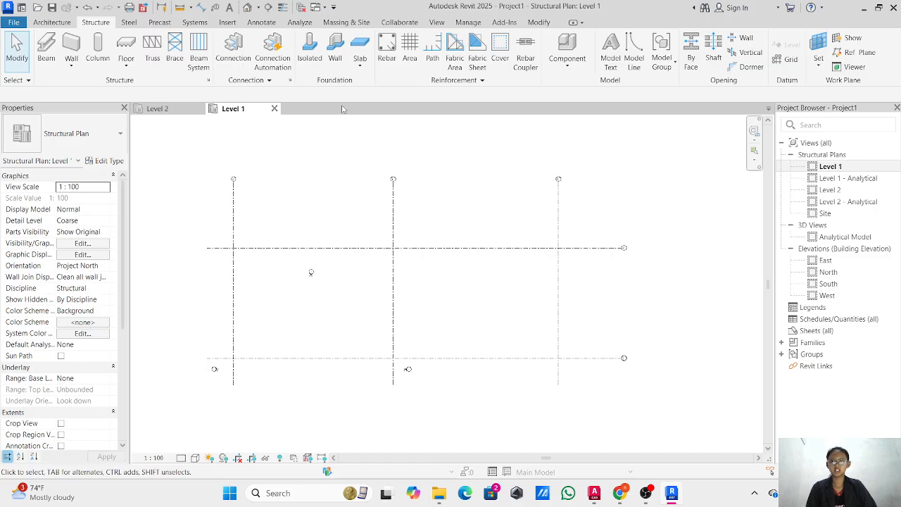
# - Load the abutment family Family abt1 abt2.rfa from the weekly assignment folder inside semester 3 > BIM
pyautogui.click(227, 22)
pyautogui.click(471, 53)
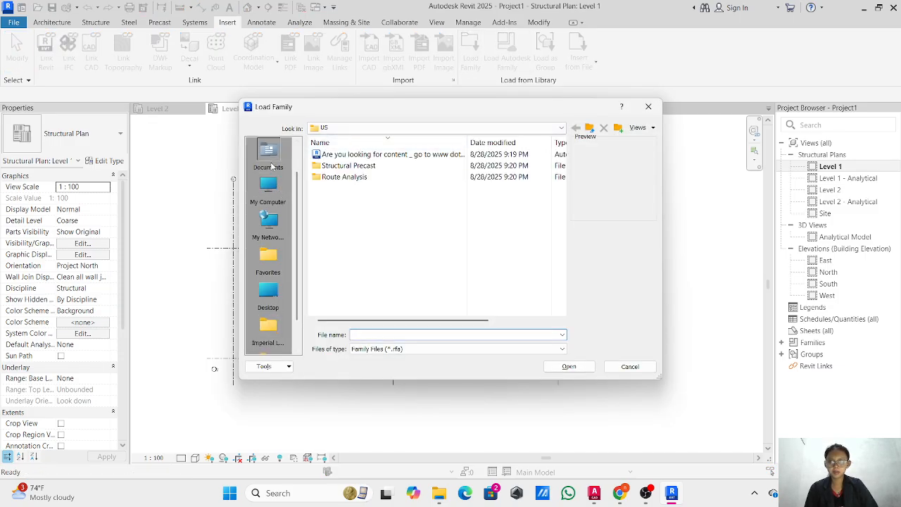
pyautogui.click(271, 165)
pyautogui.doubleClick(379, 189)
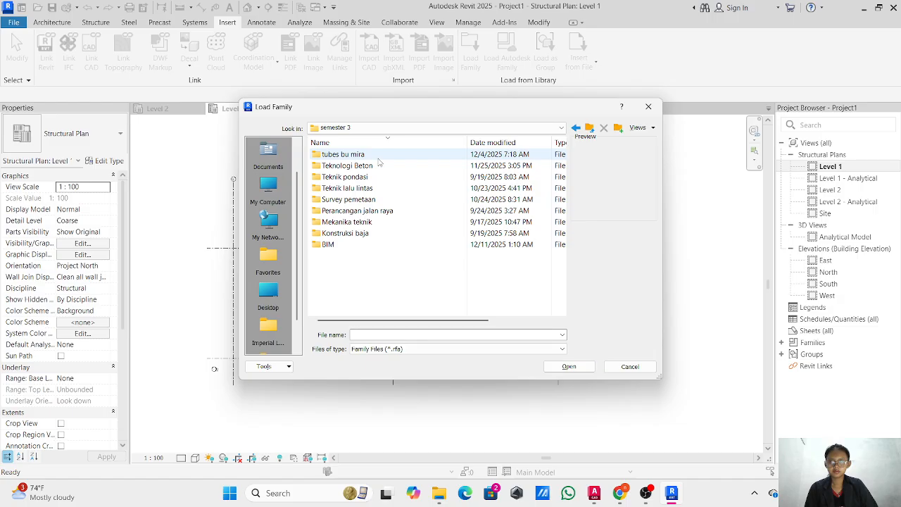
pyautogui.doubleClick(329, 244)
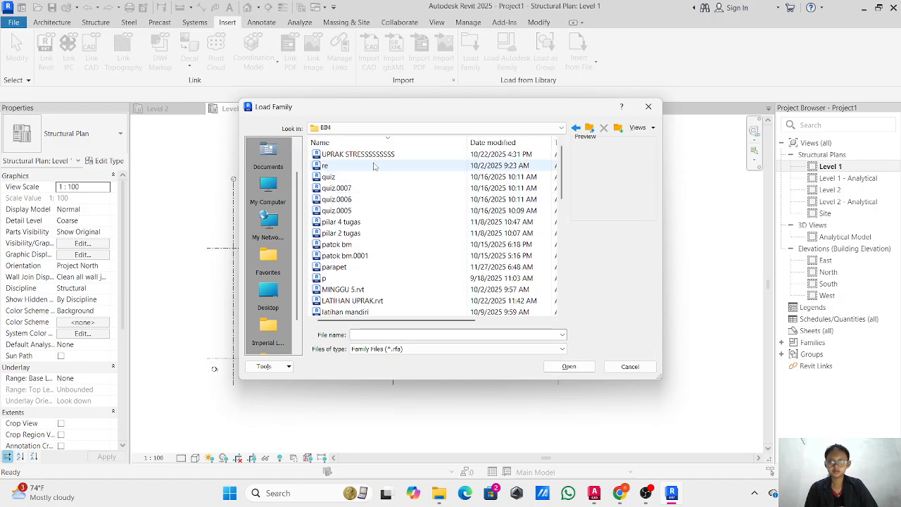
pyautogui.scroll(-5, 374, 166)
pyautogui.doubleClick(365, 301)
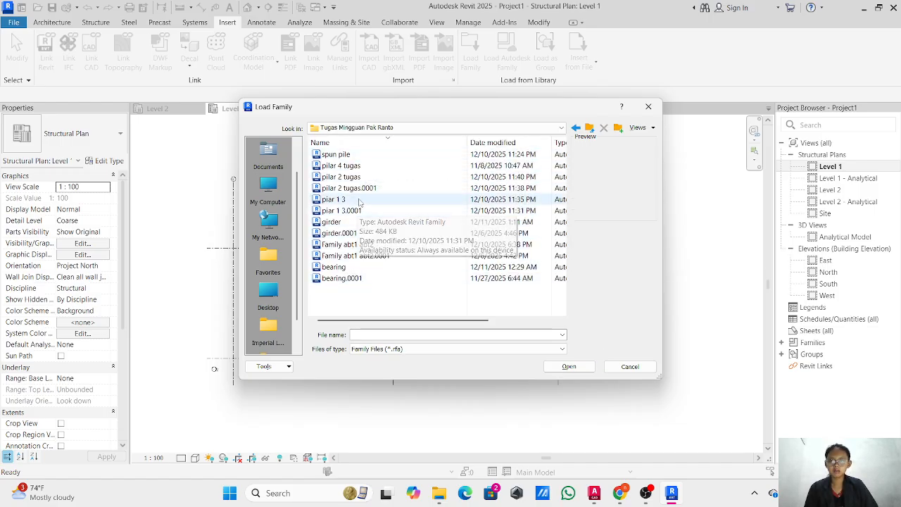
pyautogui.click(358, 243)
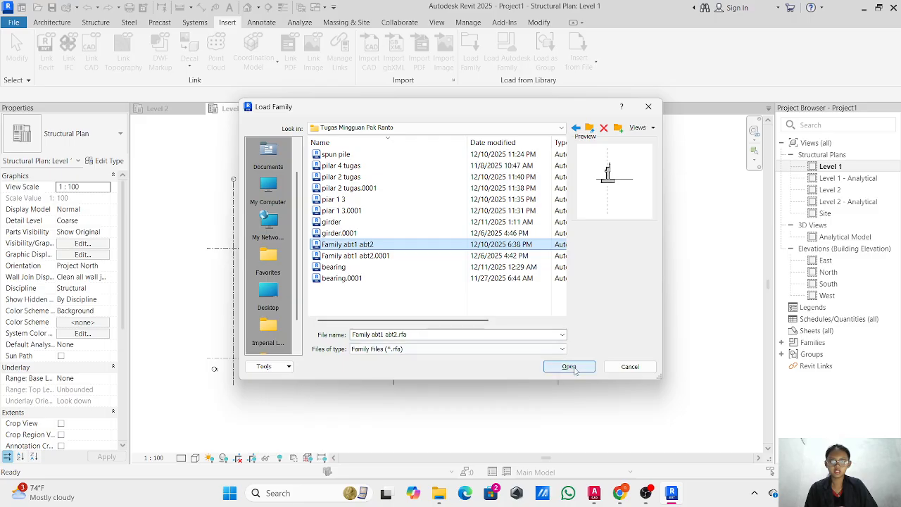
pyautogui.click(571, 366)
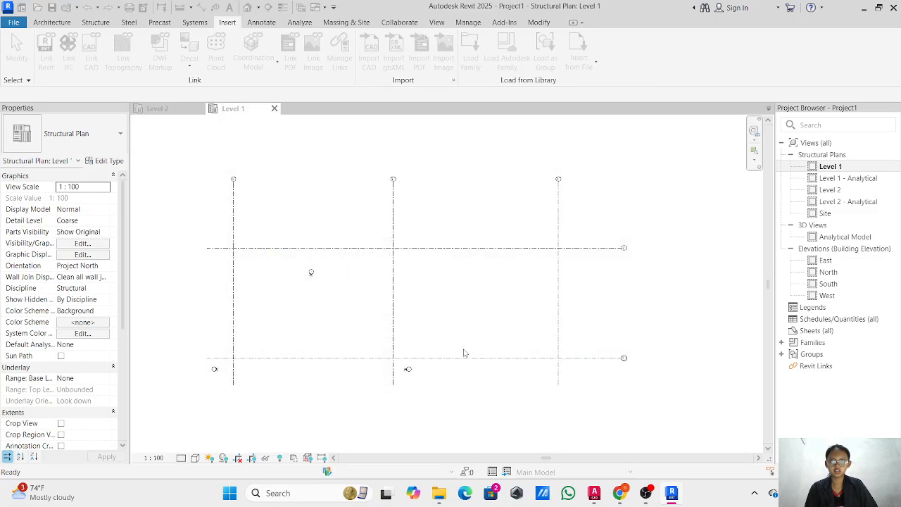
# - Place the Family abt1 abt2 isolated foundation on the leftmost vertical grid line, rotated parallel to the line
pyautogui.click(85, 23)
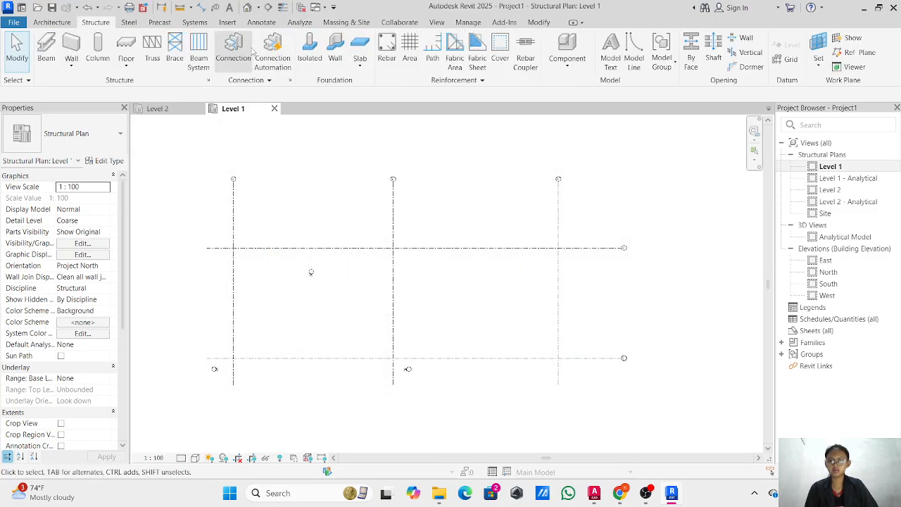
pyautogui.click(317, 61)
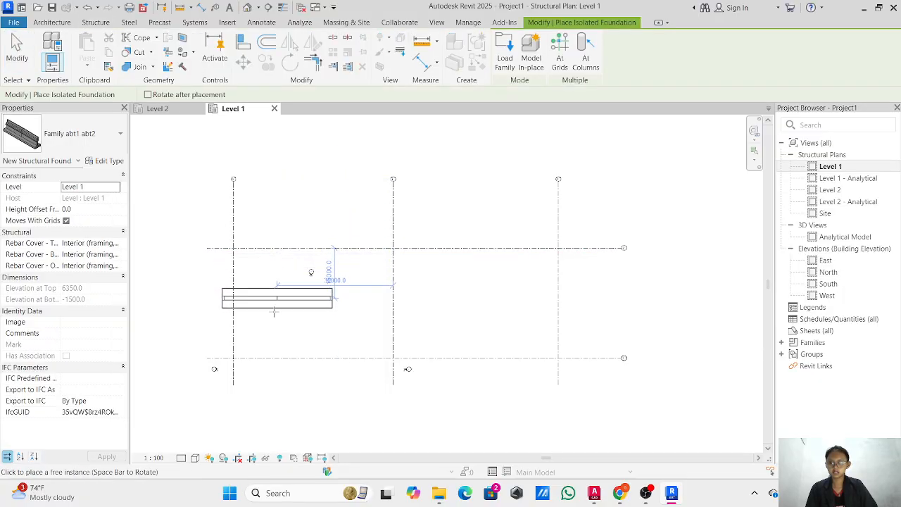
pyautogui.press('space')
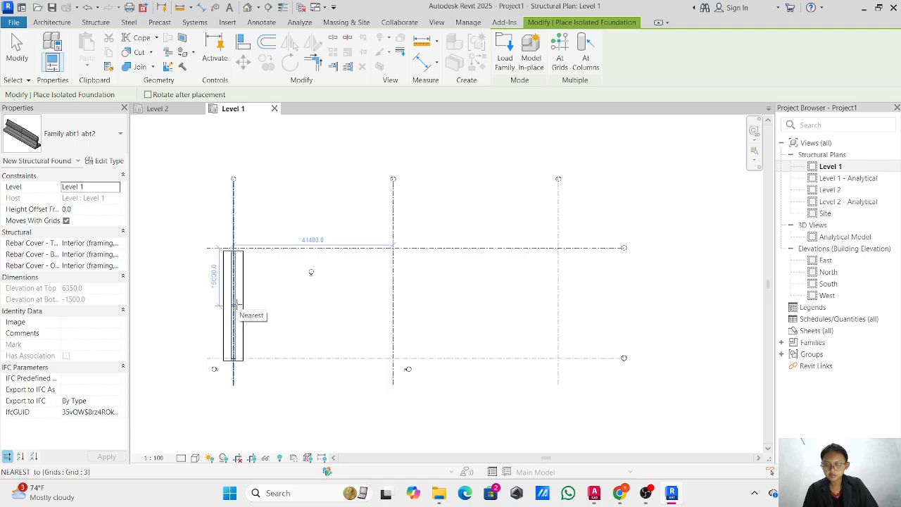
pyautogui.scroll(4, 233, 304)
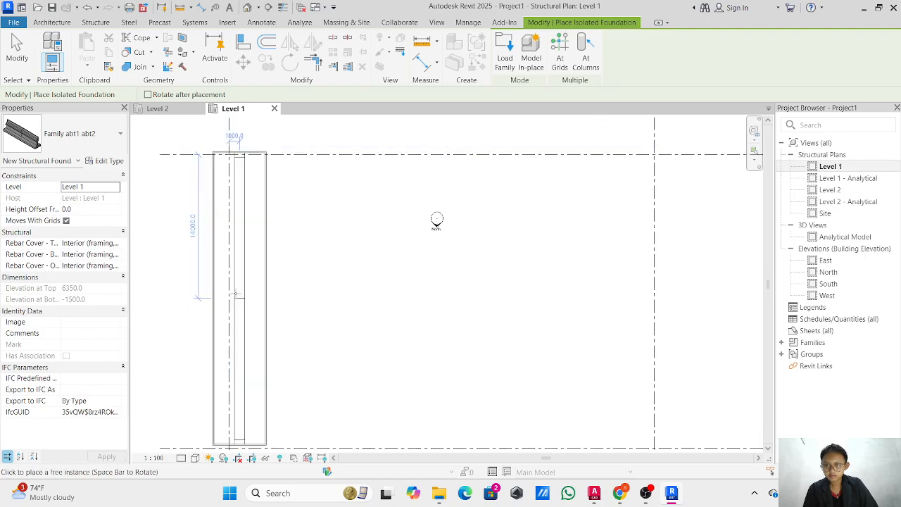
pyautogui.press('space')
pyautogui.press('space')
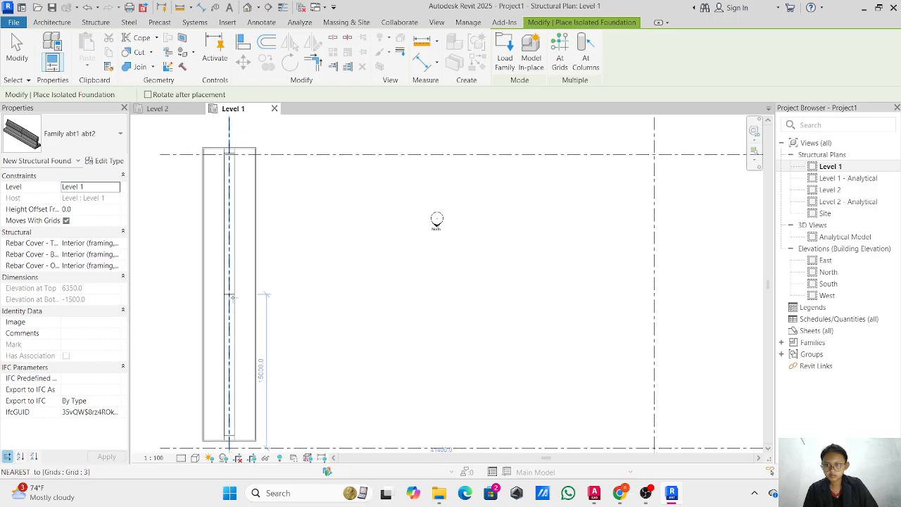
pyautogui.press('space')
pyautogui.press('space')
pyautogui.press('space')
pyautogui.press('space')
pyautogui.press('space')
pyautogui.press('space')
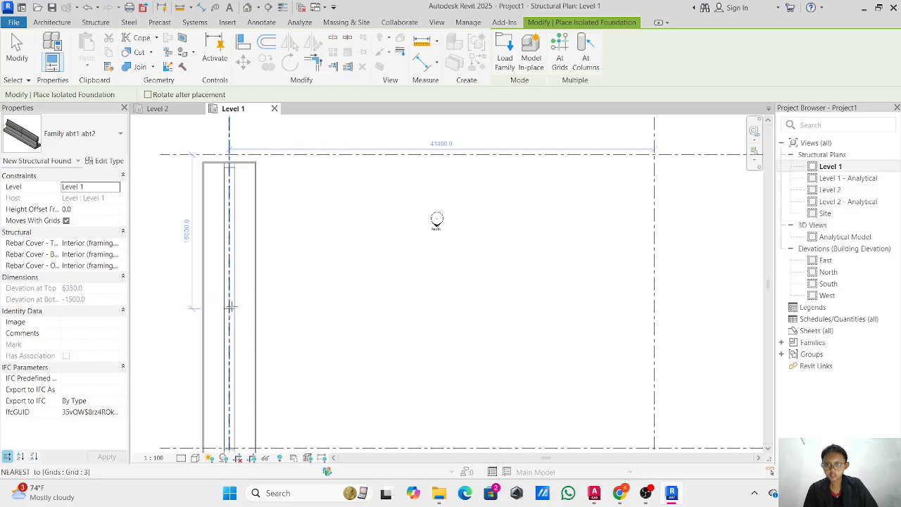
pyautogui.click(230, 306)
pyautogui.press('Escape')
pyautogui.press('Escape')
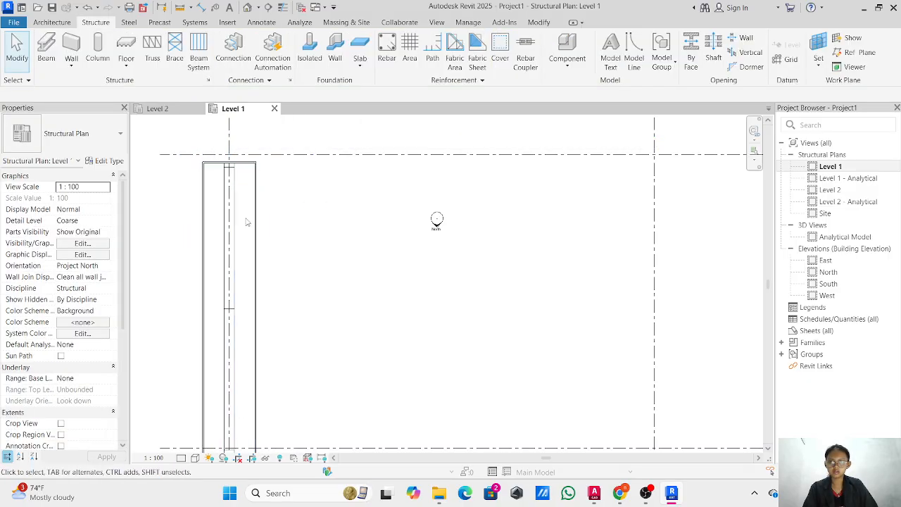
# - Check the placed abutment in the South elevation and delete it from the Level 1 plan
pyautogui.doubleClick(829, 284)
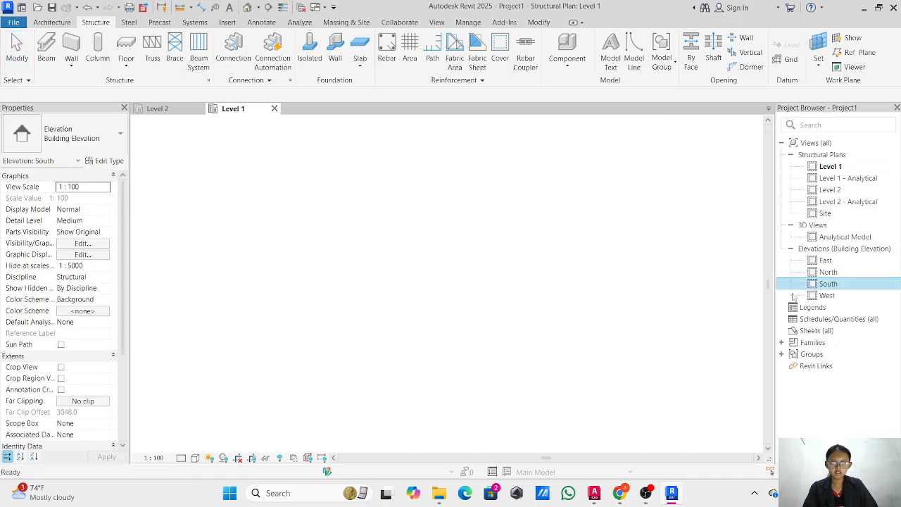
pyautogui.click(257, 108)
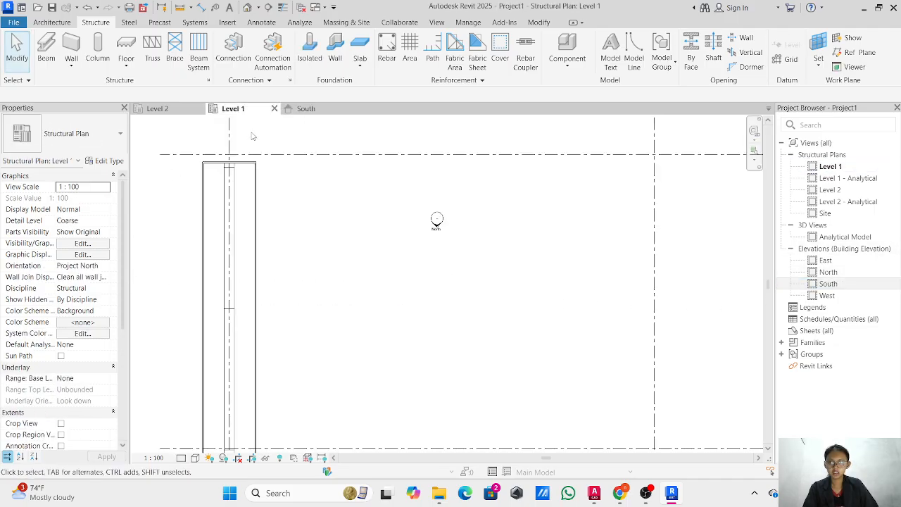
pyautogui.click(229, 303)
pyautogui.click(290, 65)
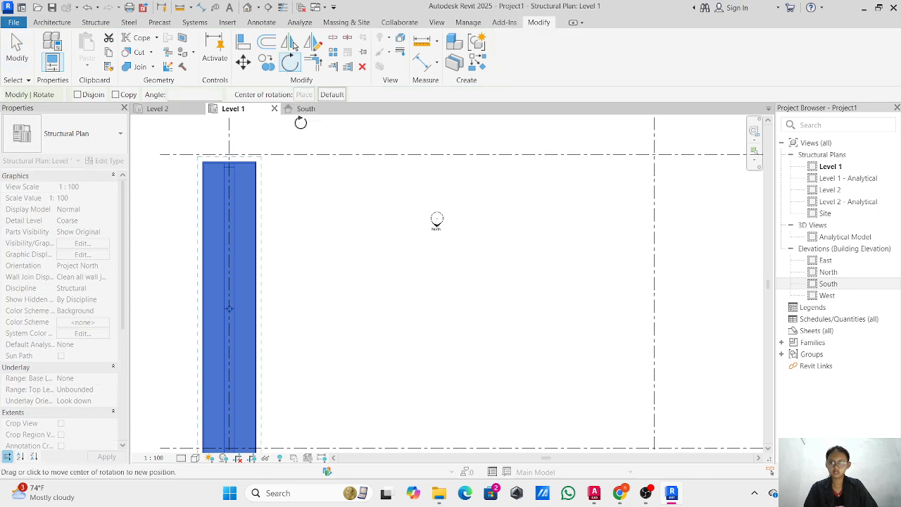
pyautogui.press('Escape')
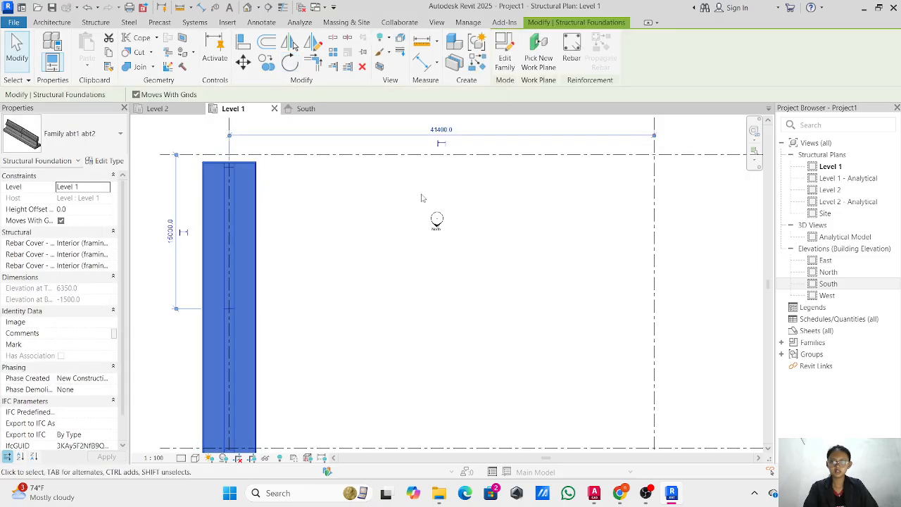
pyautogui.press('Delete')
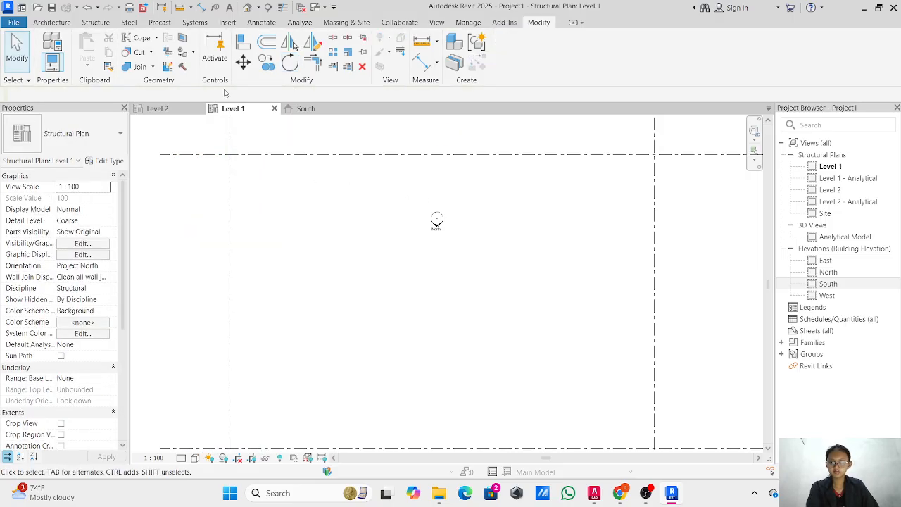
# - Set the Level 1 plan's visual style to Shaded and start placing the Family abt1 abt2 isolated foundation
pyautogui.click(89, 25)
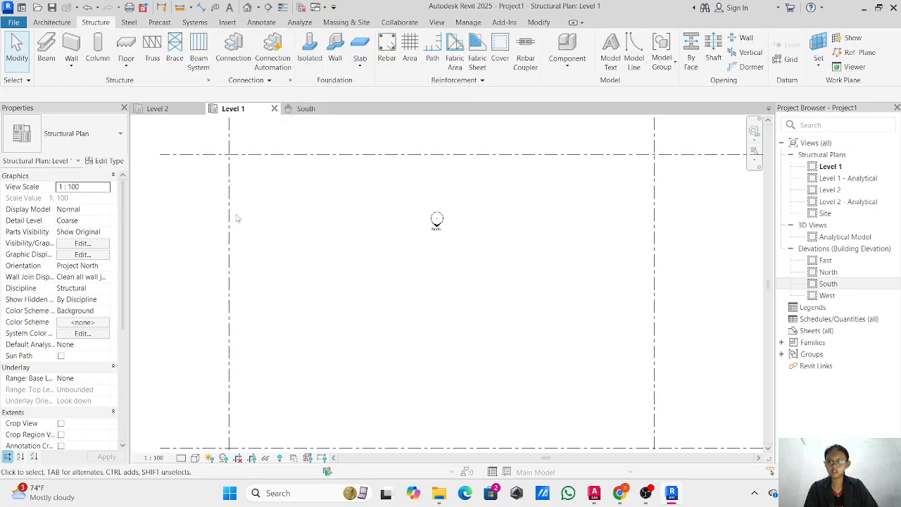
pyautogui.click(197, 458)
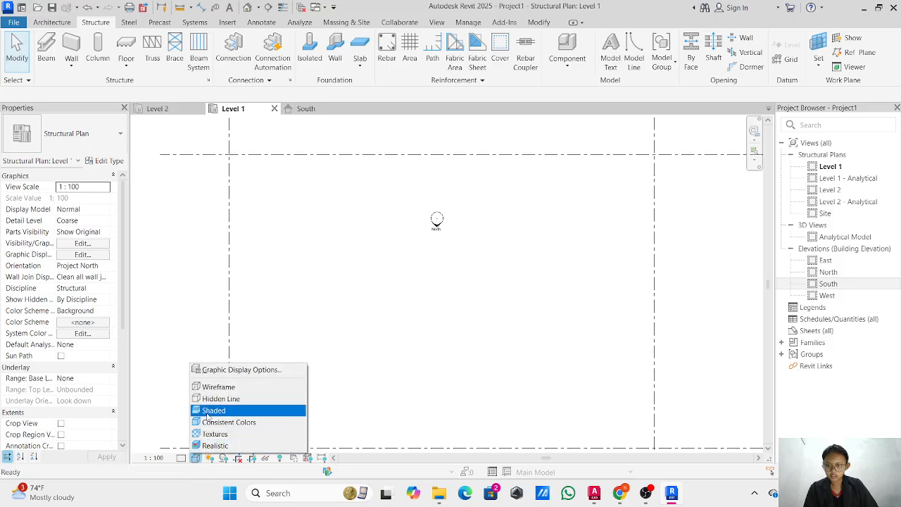
pyautogui.click(211, 388)
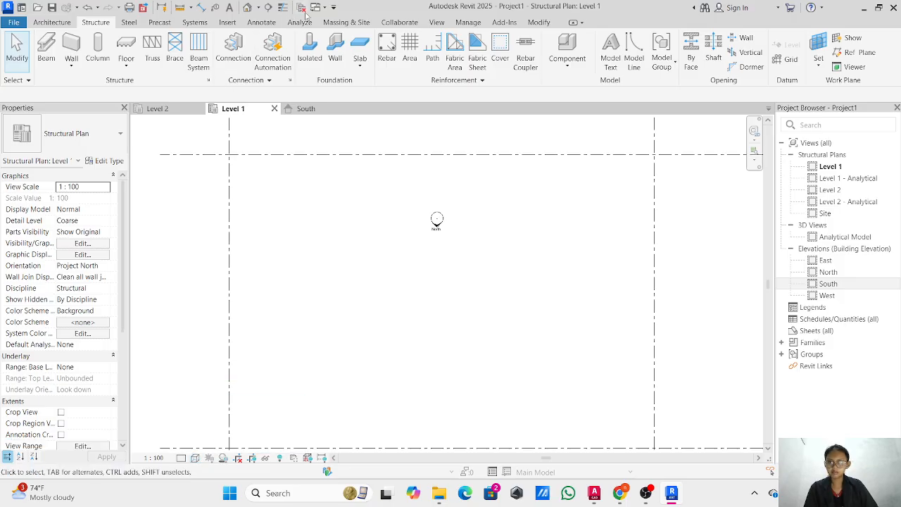
pyautogui.click(310, 49)
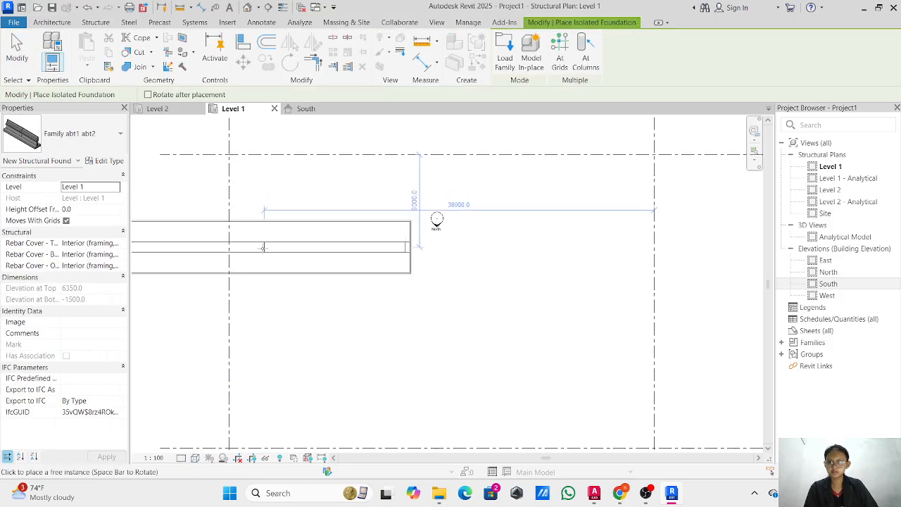
pyautogui.click(197, 458)
pyautogui.click(225, 398)
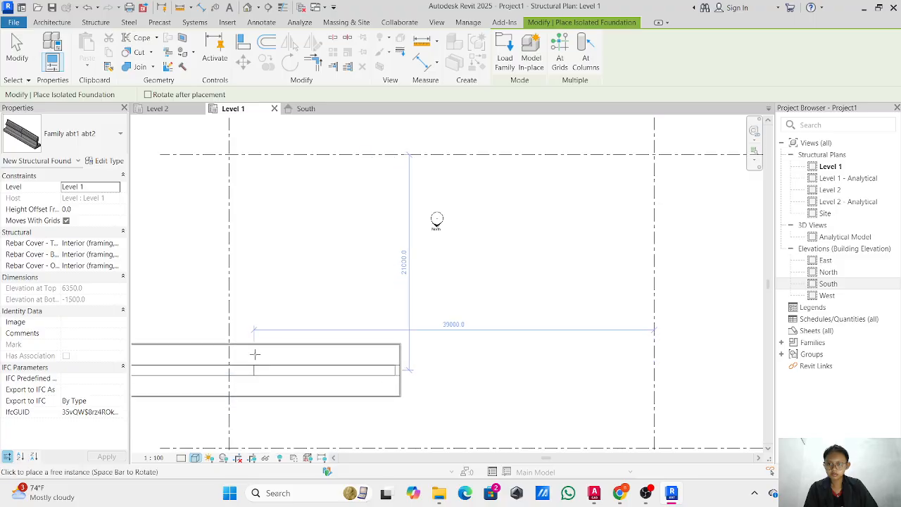
pyautogui.click(197, 458)
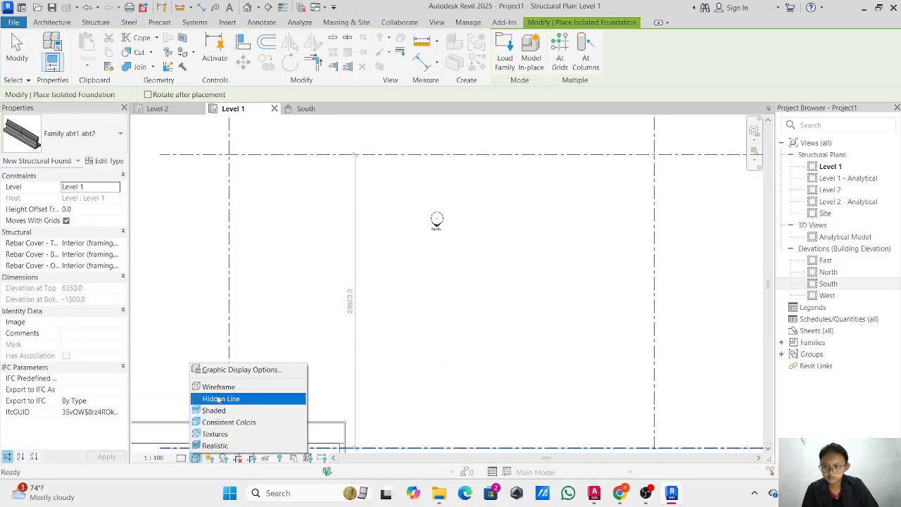
pyautogui.click(213, 410)
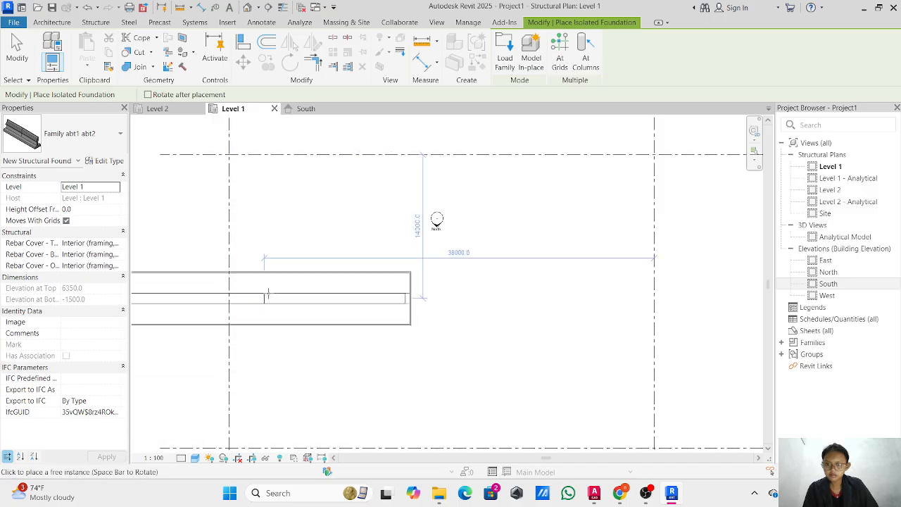
# - Place the abutment lengthwise along the leftmost vertical grid line and check its orientation in the South elevation
pyautogui.press('space')
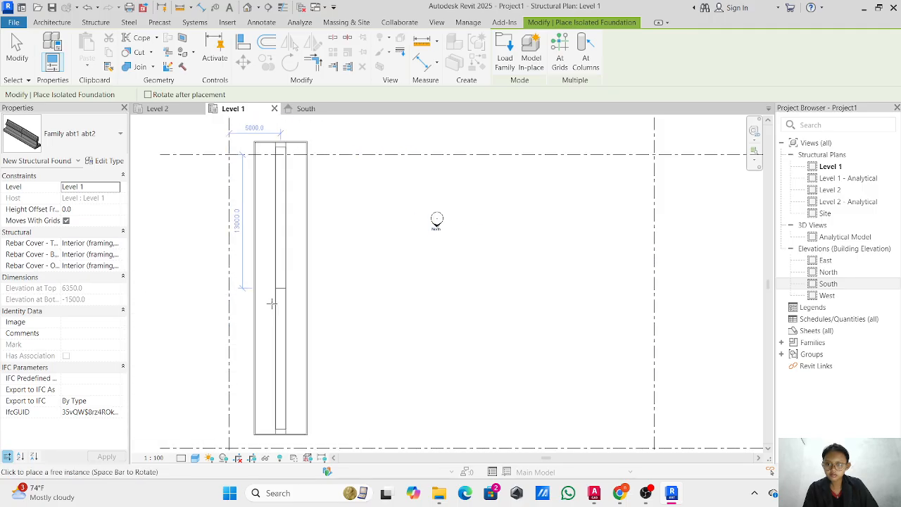
pyautogui.click(229, 298)
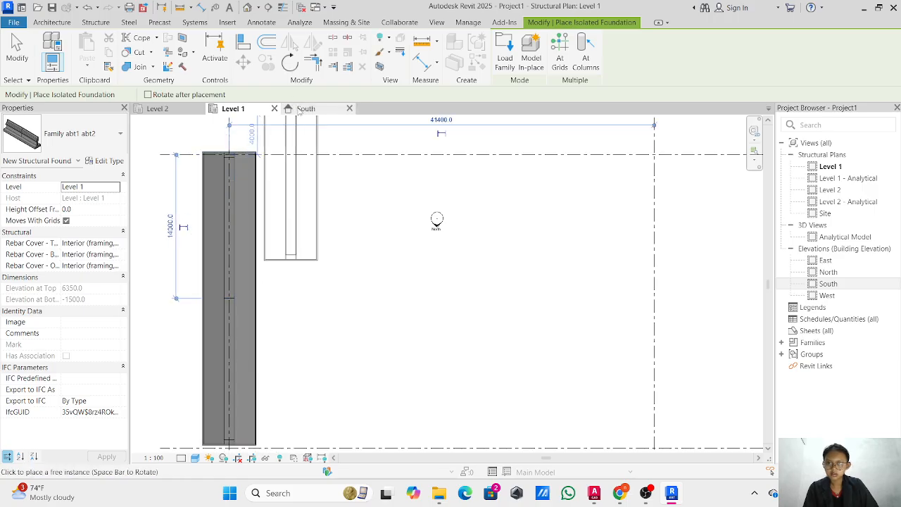
pyautogui.click(298, 110)
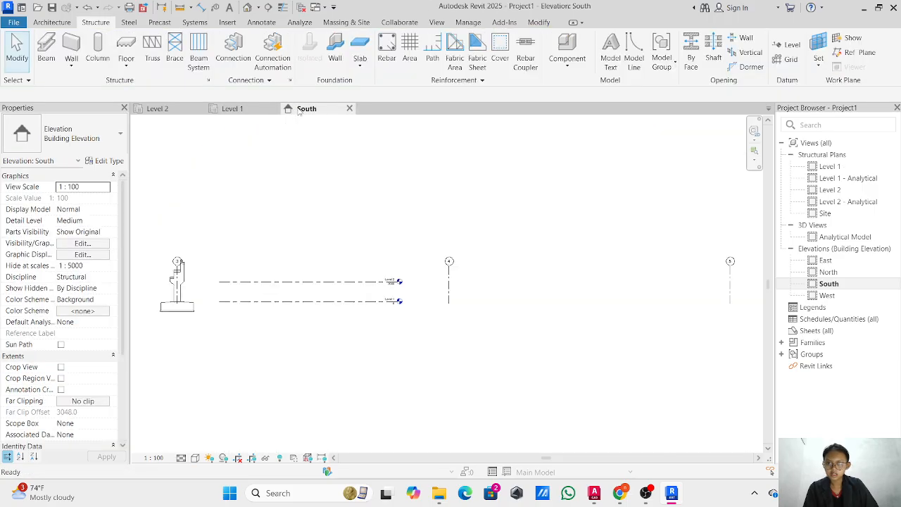
# - Return to the Level 1 plan and delete the wrongly oriented abutment
pyautogui.click(234, 111)
pyautogui.click(258, 195)
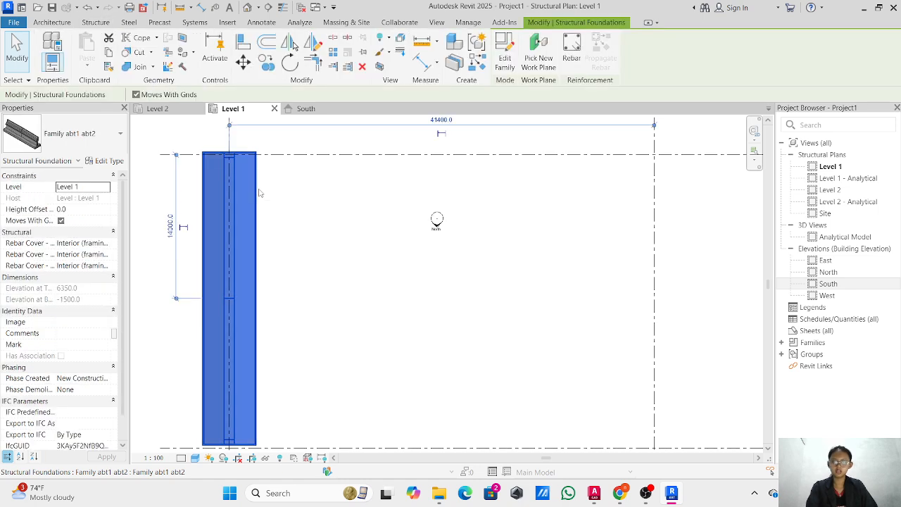
pyautogui.press('Delete')
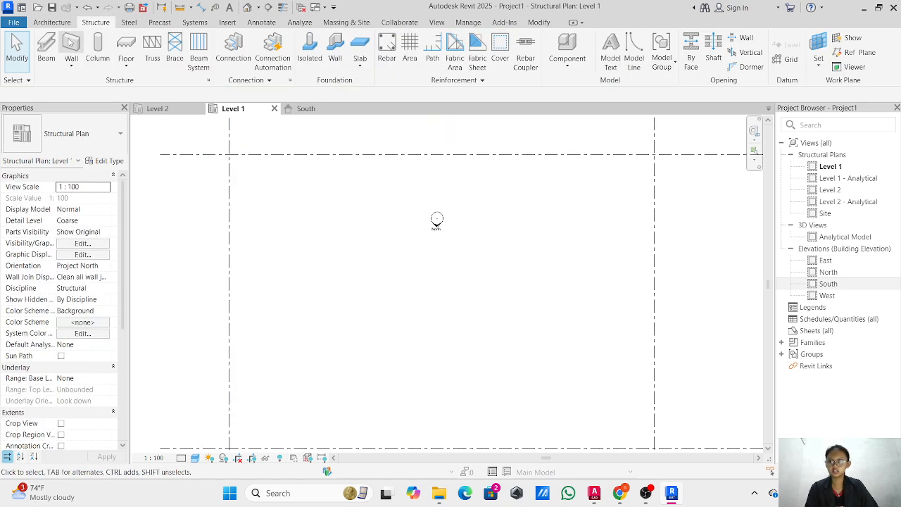
# - Place the abutment on the leftmost vertical grid line with its raised wall facing away from the span, checking it in the South elevation
pyautogui.click(304, 49)
pyautogui.press('space')
pyautogui.press('space')
pyautogui.press('space')
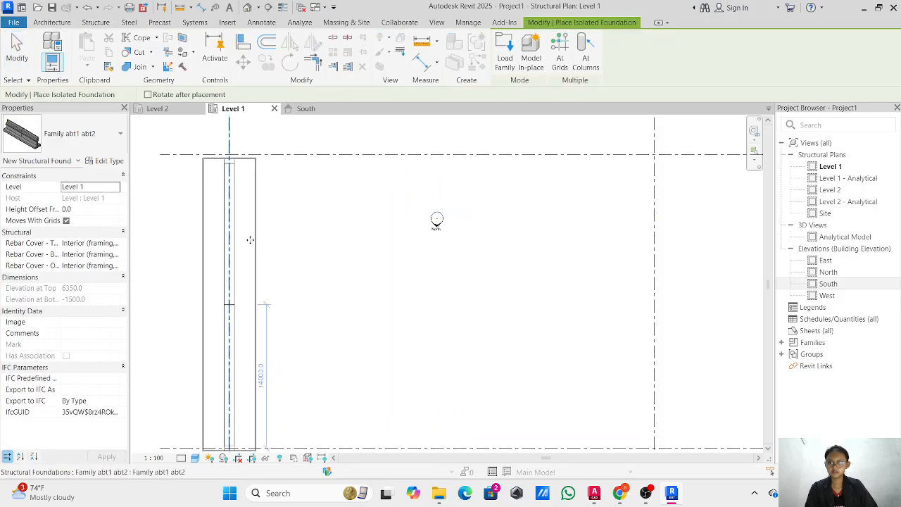
pyautogui.click(304, 109)
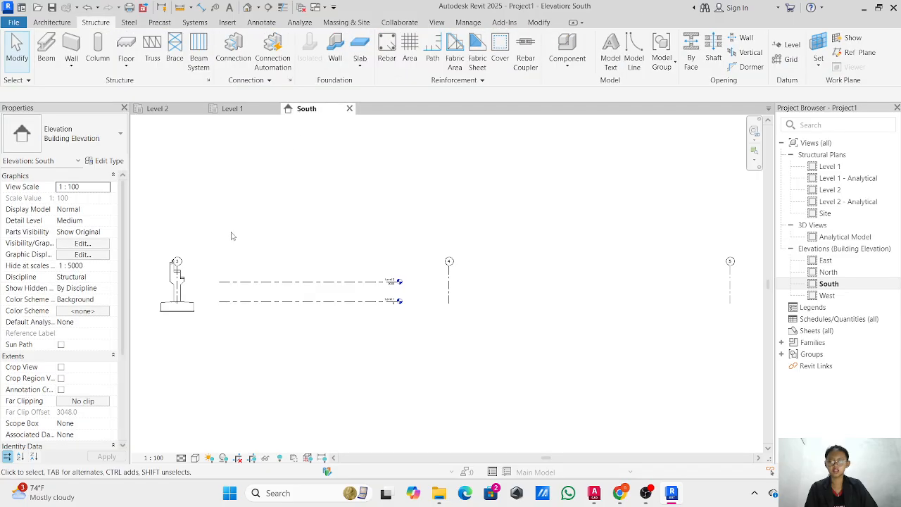
pyautogui.click(246, 109)
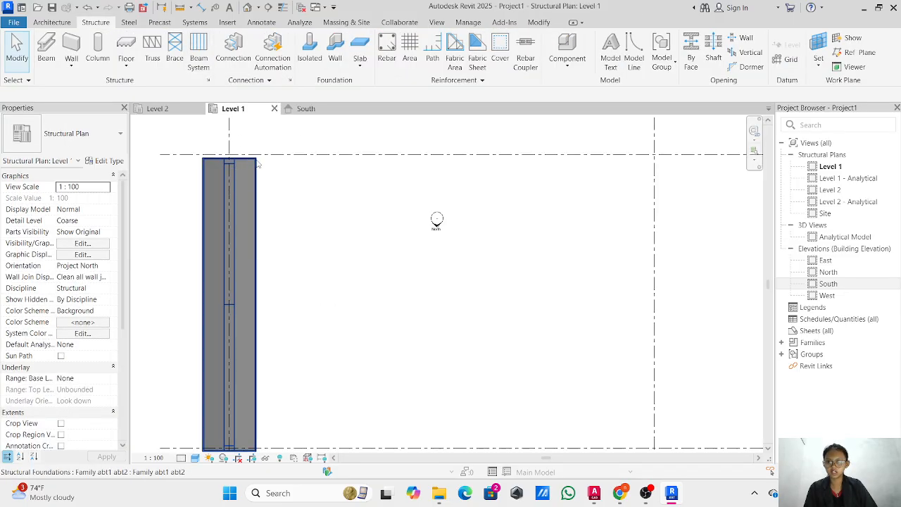
# - Move the abutment so the middle of its upper edge sits on the intersection of the leftmost vertical and upper horizontal grid lines
pyautogui.click(256, 174)
pyautogui.click(242, 62)
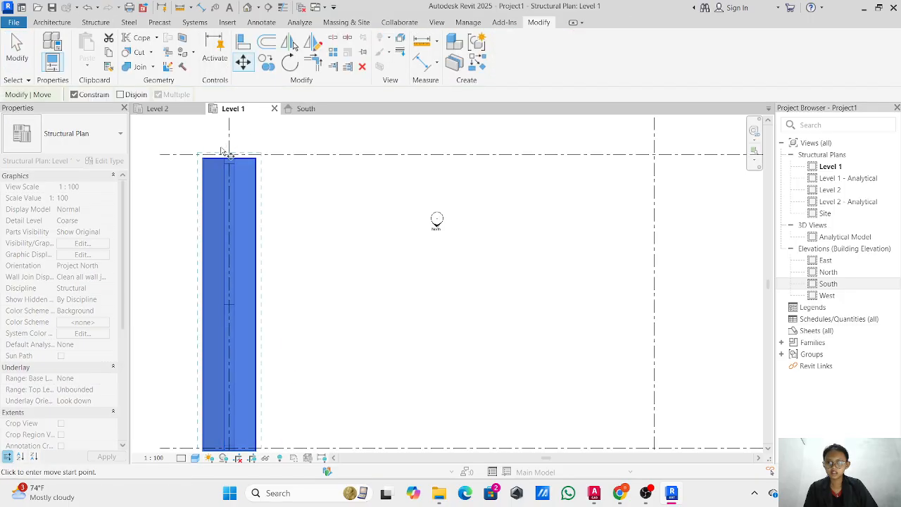
pyautogui.scroll(3, 239, 165)
pyautogui.scroll(4, 243, 169)
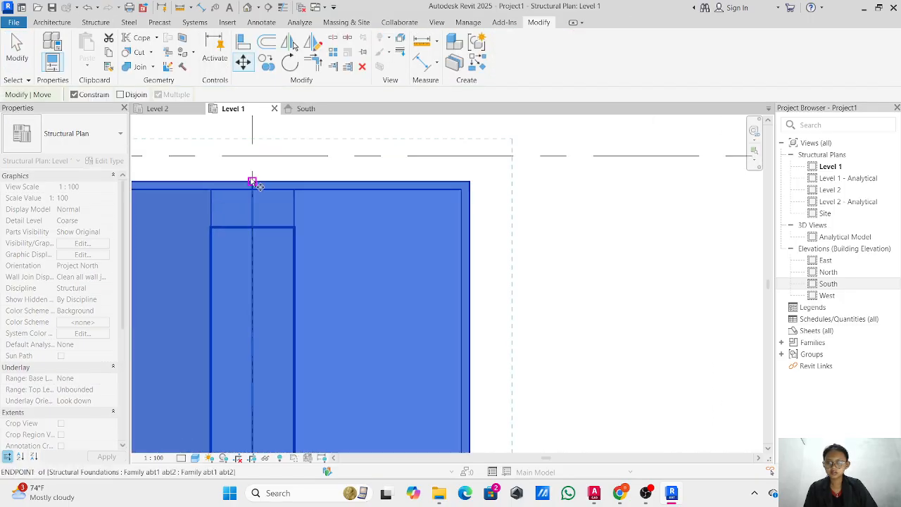
pyautogui.click(251, 183)
pyautogui.click(252, 140)
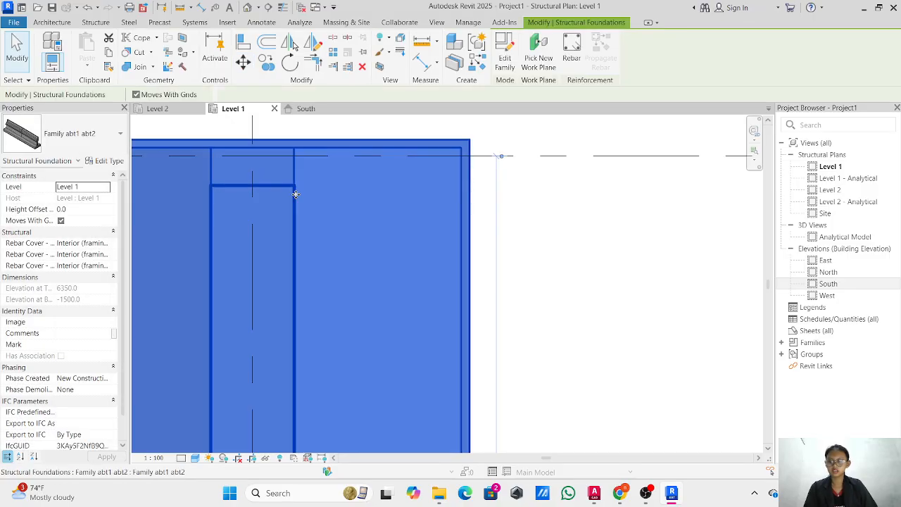
pyautogui.click(242, 62)
pyautogui.click(253, 146)
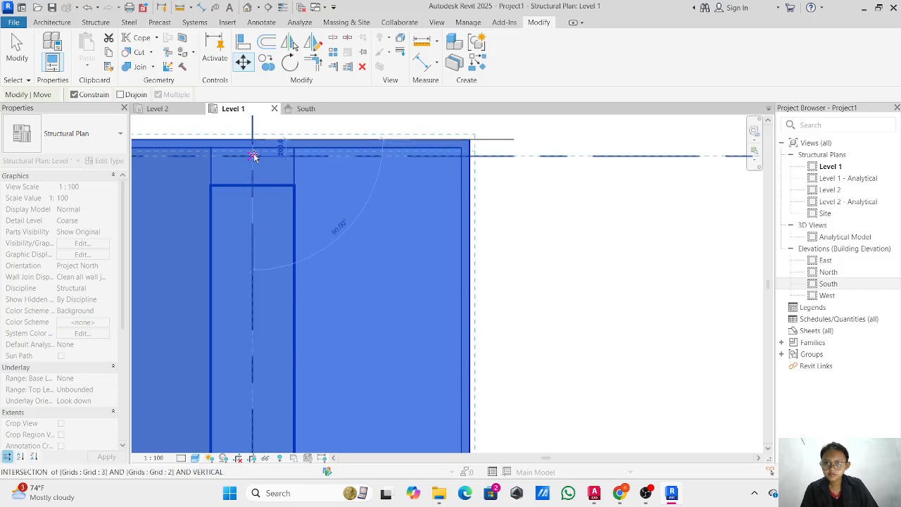
pyautogui.click(254, 155)
pyautogui.press('Escape')
# - Load the "piar 1 3" family into the project from the Tugas Mingguan Pak Ranto folder
pyautogui.scroll(4, 390, 276)
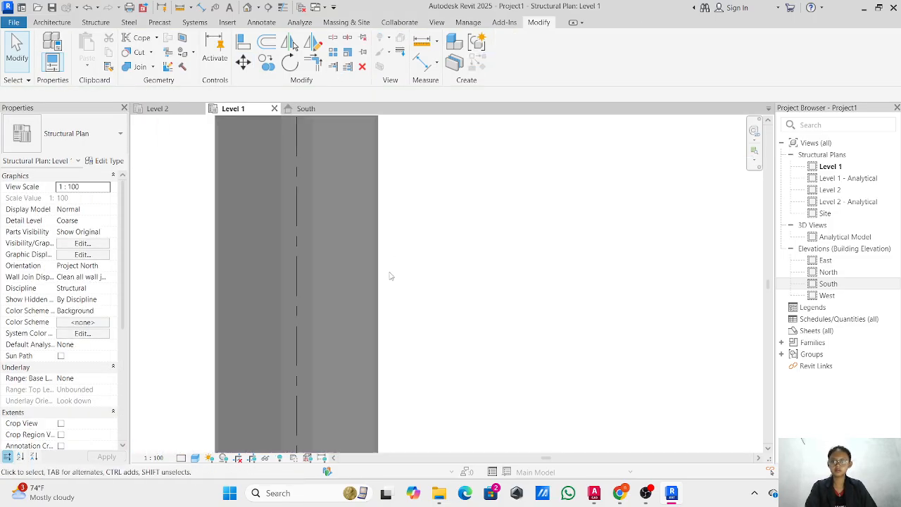
pyautogui.scroll(-4, 368, 235)
pyautogui.moveTo(371, 305); pyautogui.dragTo(337, 283, button='middle')
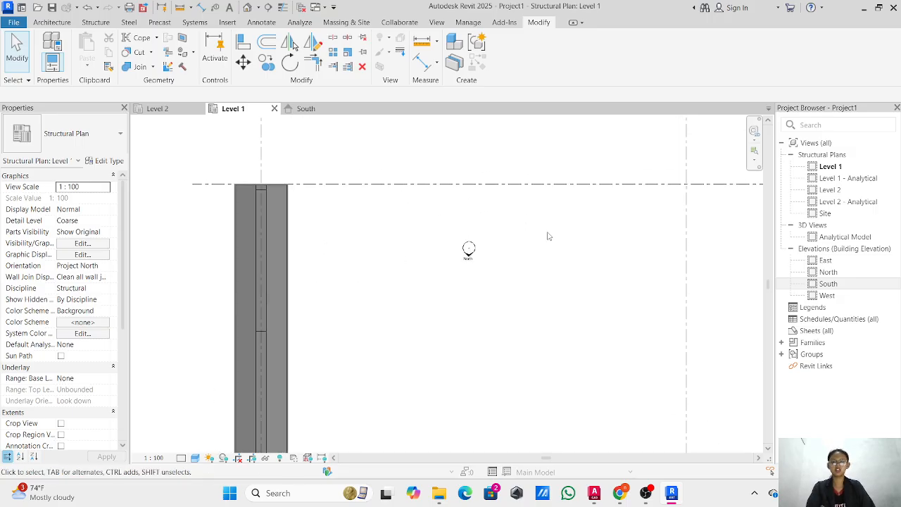
pyautogui.scroll(-1, 646, 254)
pyautogui.moveTo(647, 254); pyautogui.dragTo(437, 304, button='middle')
pyautogui.scroll(-2, 437, 304)
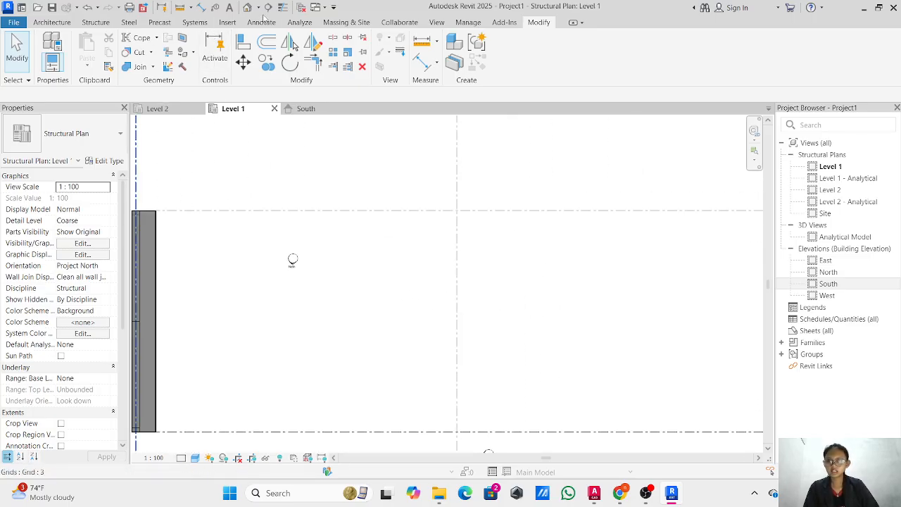
pyautogui.click(231, 23)
pyautogui.click(470, 53)
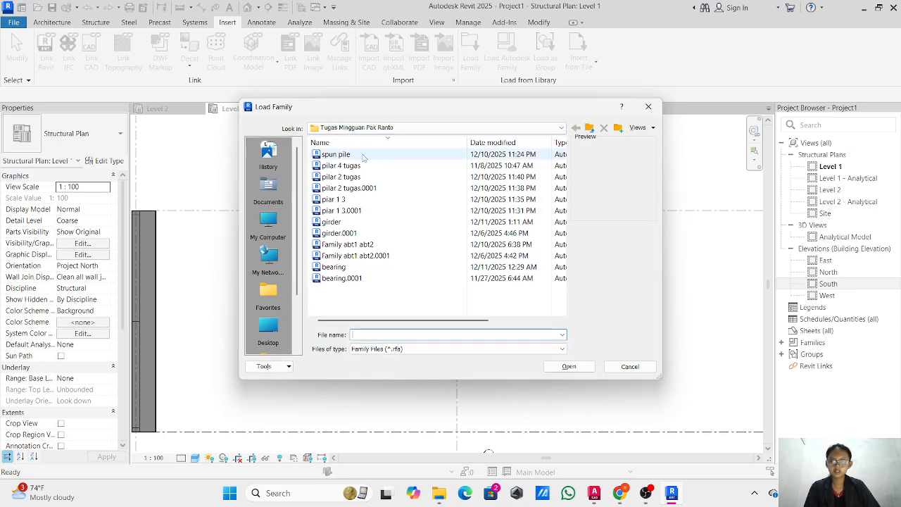
pyautogui.click(360, 201)
pyautogui.click(568, 367)
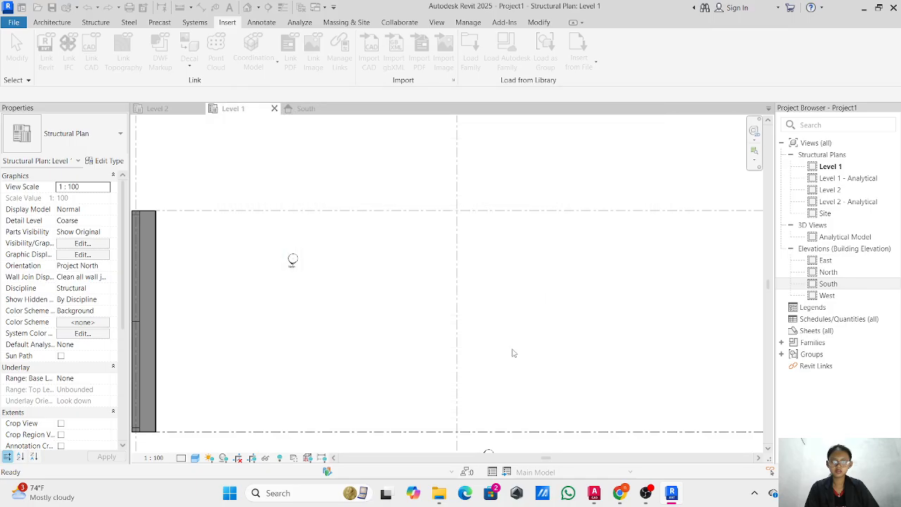
# - Place the piar 1 3 isolated foundation lengthwise on the middle vertical grid line, level with the abutment's midpoint
pyautogui.click(97, 22)
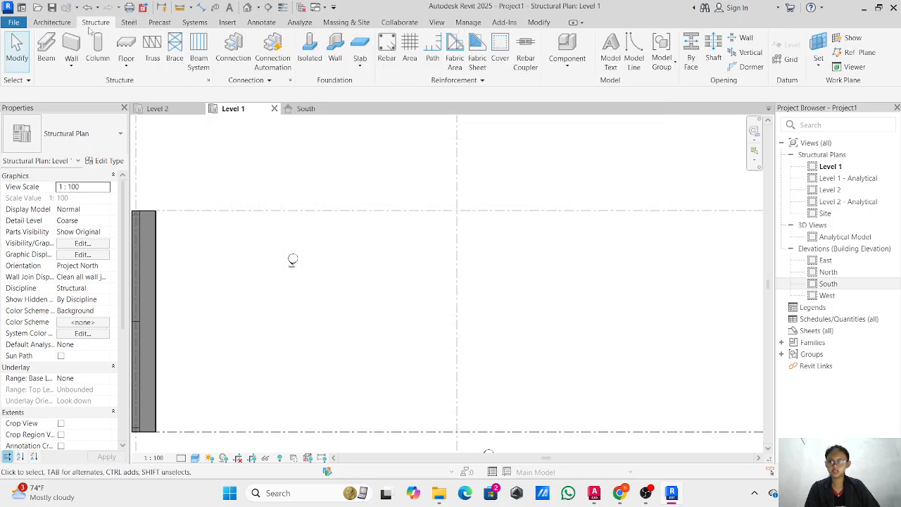
pyautogui.click(310, 50)
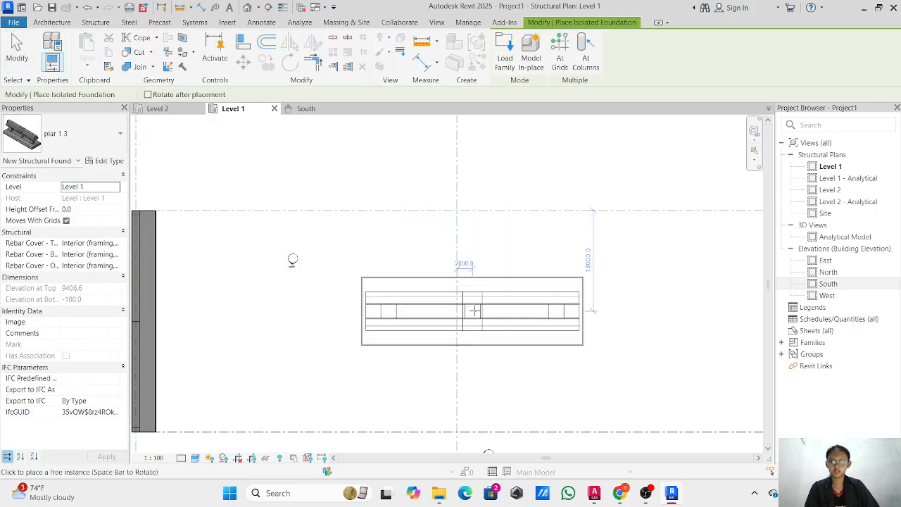
pyautogui.press('space')
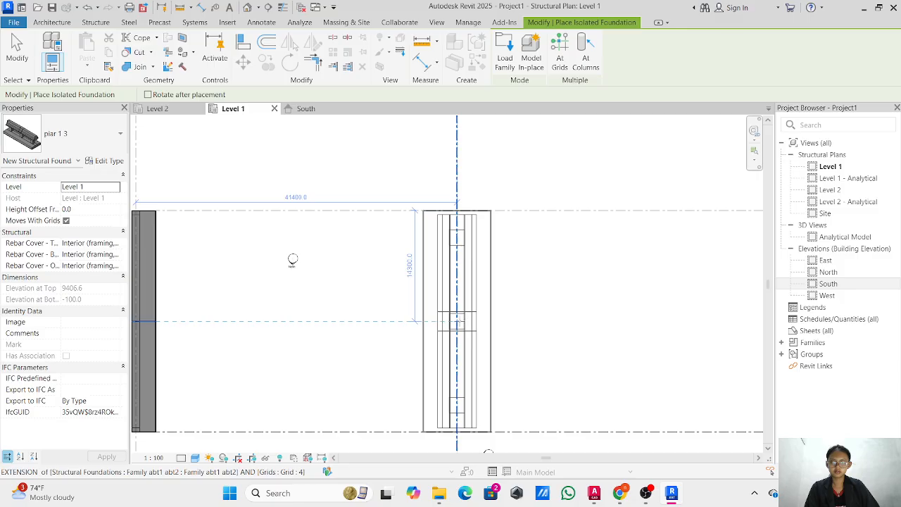
pyautogui.click(458, 321)
pyautogui.press('Escape')
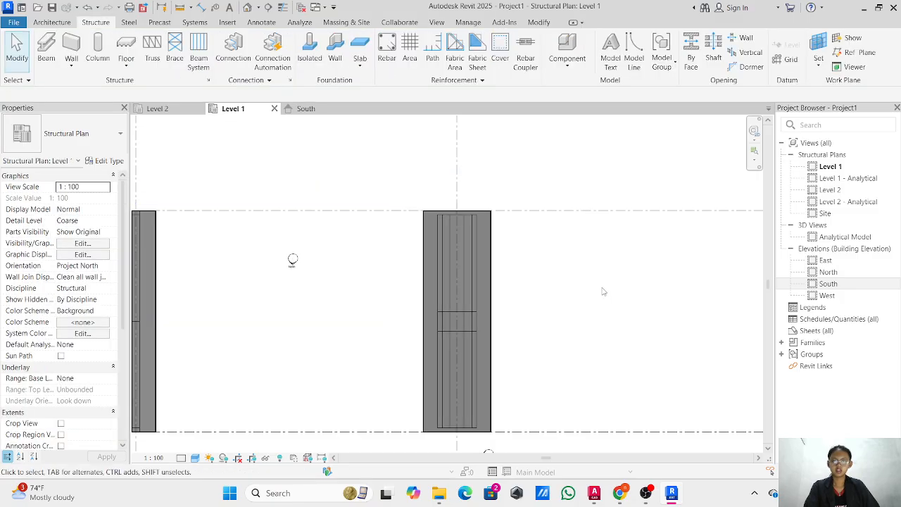
# - Load the "pilar 2 tugas" family into the project
pyautogui.scroll(-5, 293, 260)
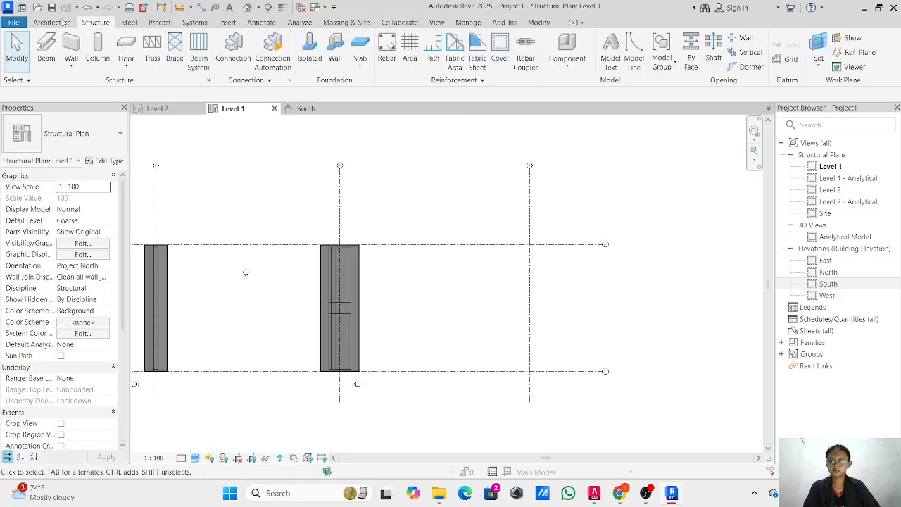
pyautogui.click(231, 22)
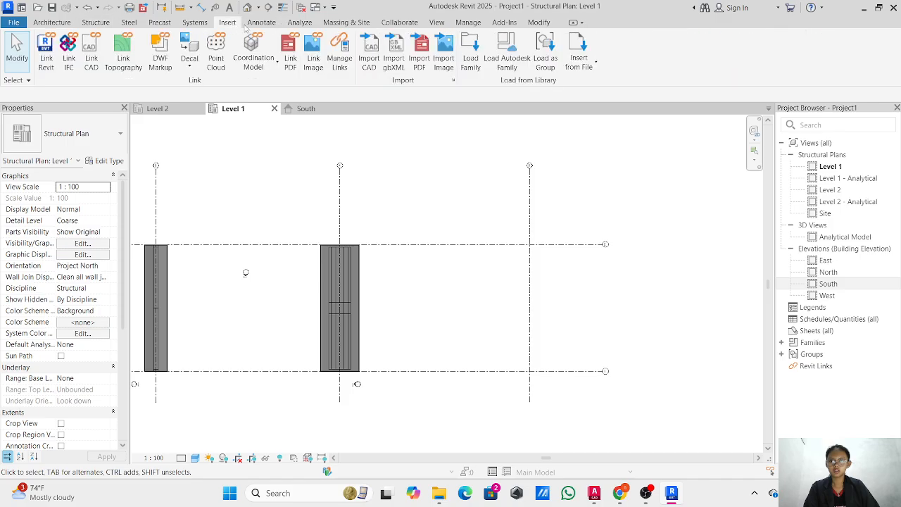
pyautogui.click(471, 50)
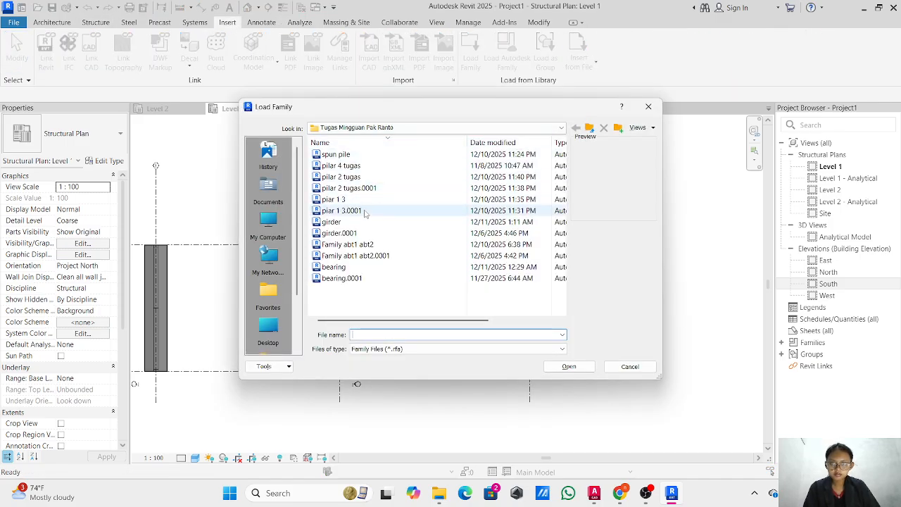
pyautogui.click(359, 178)
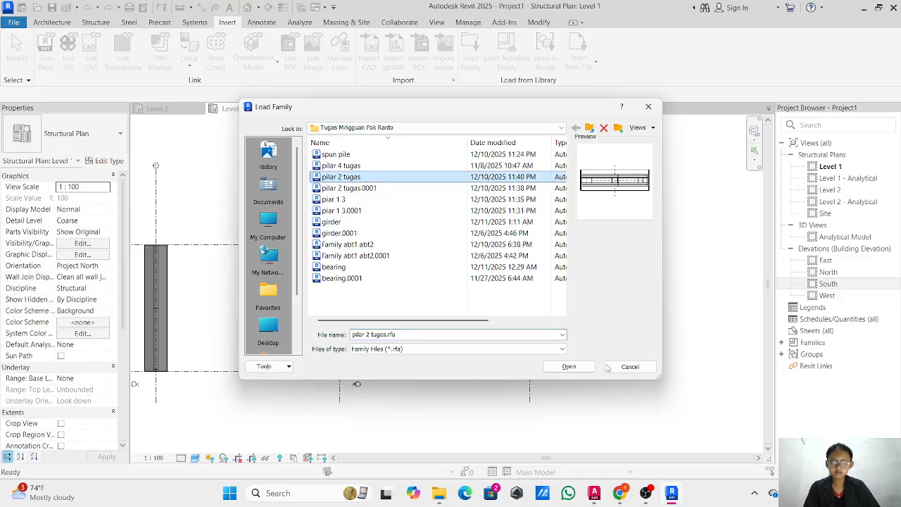
pyautogui.click(582, 369)
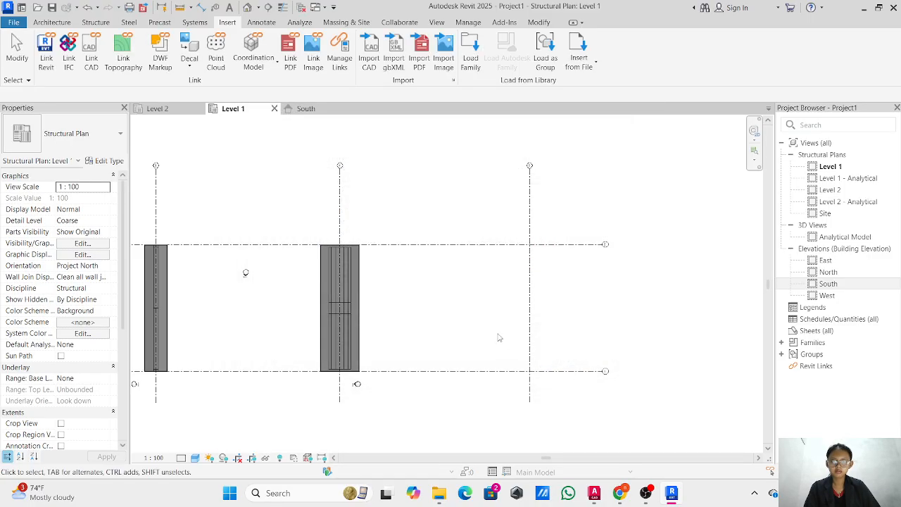
# - Place the pilar 2 tugas isolated foundation lengthwise on the rightmost vertical grid line, level with the abutment's midpoint
pyautogui.click(95, 22)
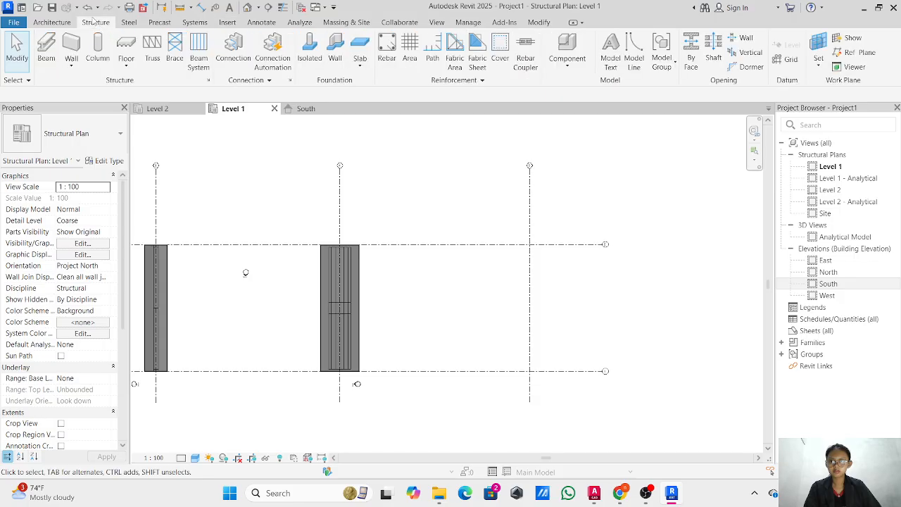
pyautogui.click(296, 46)
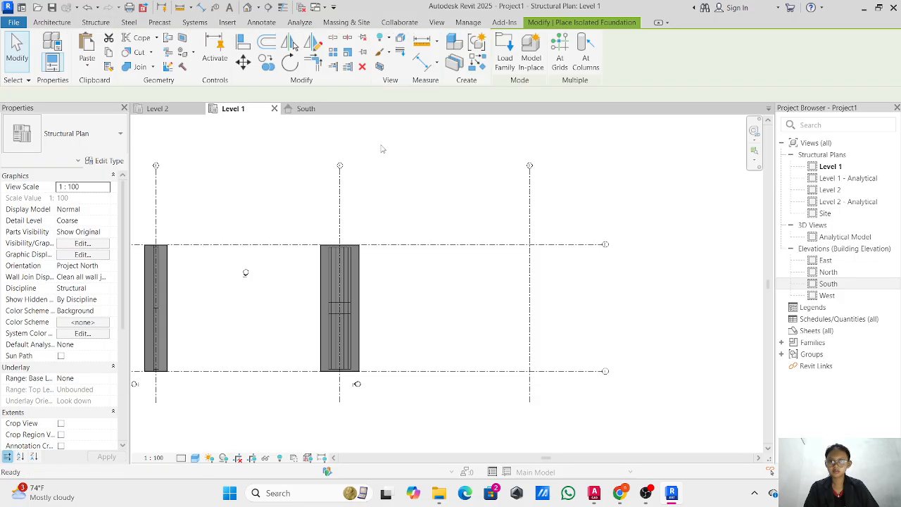
pyautogui.press('space')
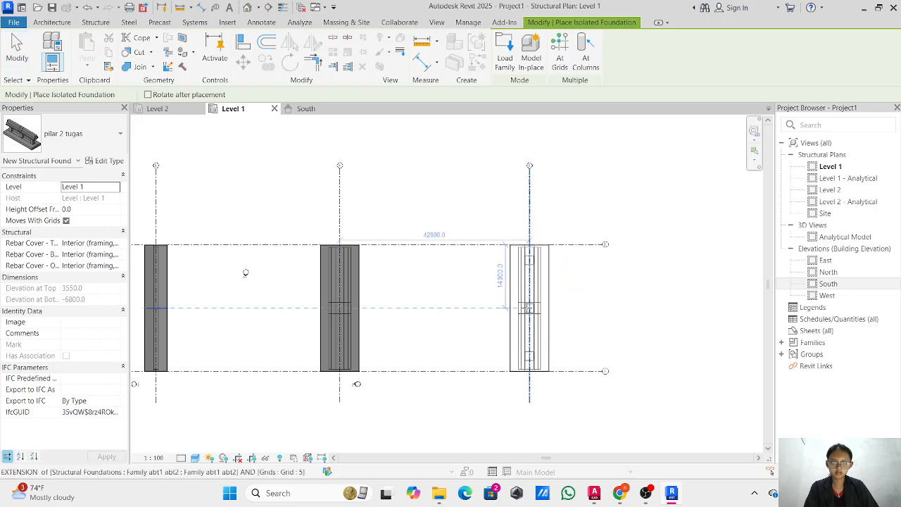
pyautogui.click(650, 306)
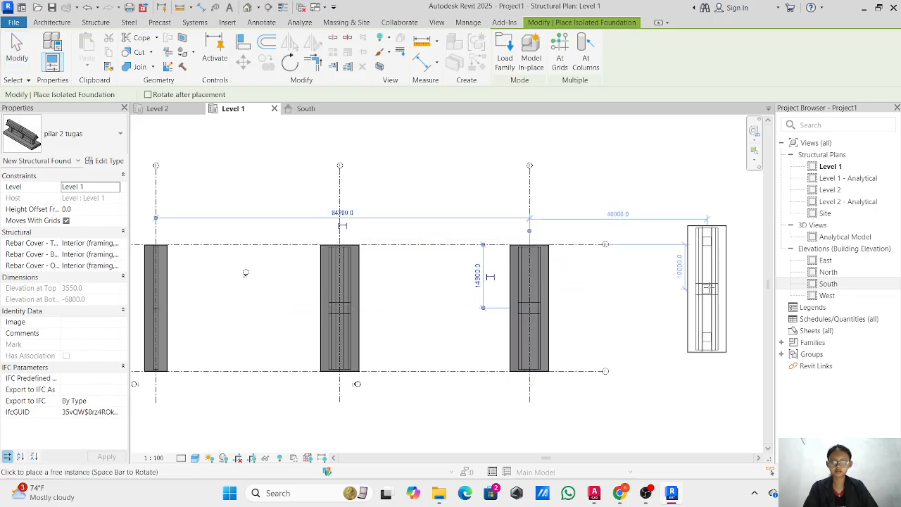
pyautogui.press('Escape')
# - Switch the Level 1 plan's visual style to Wireframe
pyautogui.scroll(-1, 267, 207)
pyautogui.moveTo(283, 211); pyautogui.dragTo(461, 190, button='middle')
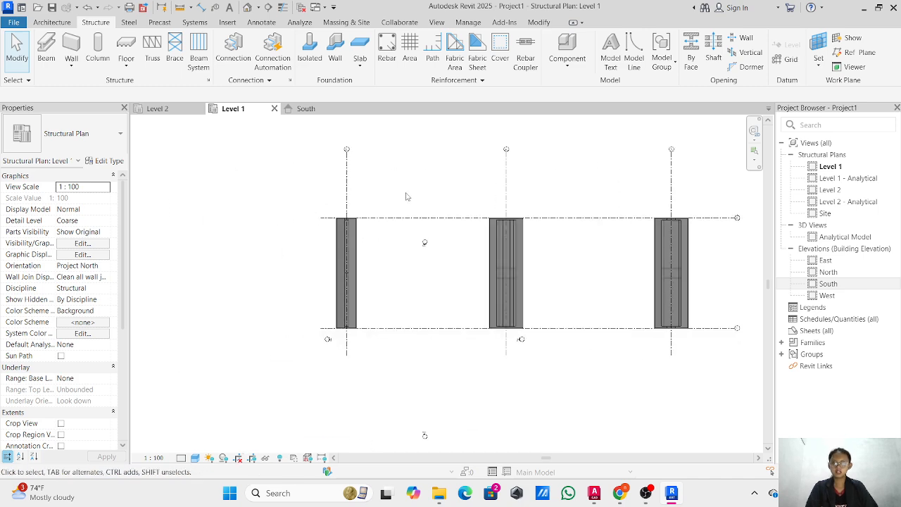
pyautogui.click(196, 458)
pyautogui.click(212, 389)
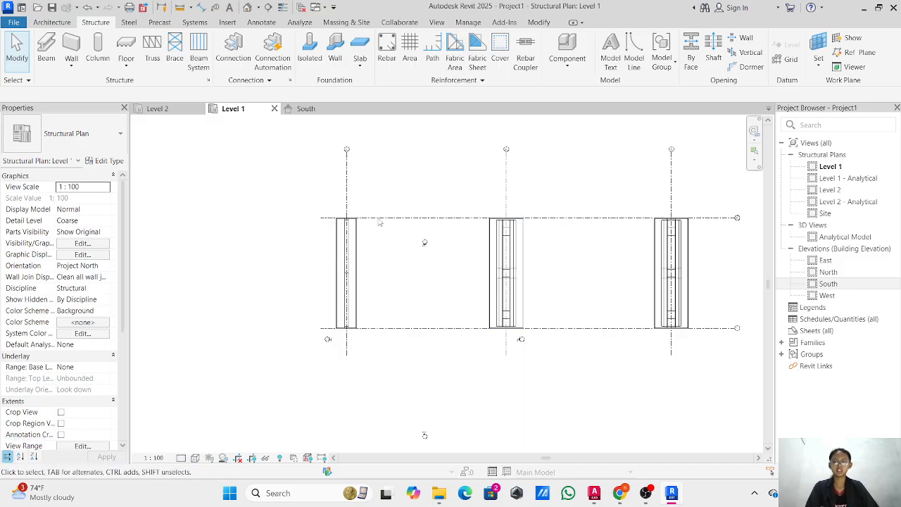
# - Move the North elevation marker from between the abutment and the first pier to above the grid layout
pyautogui.scroll(2, 425, 244)
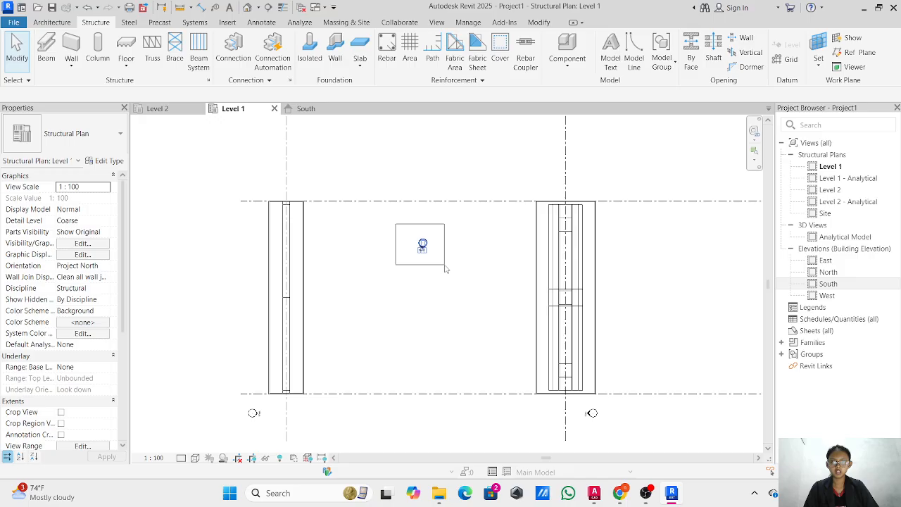
pyautogui.moveTo(444, 268); pyautogui.dragTo(444, 269)
pyautogui.click(244, 62)
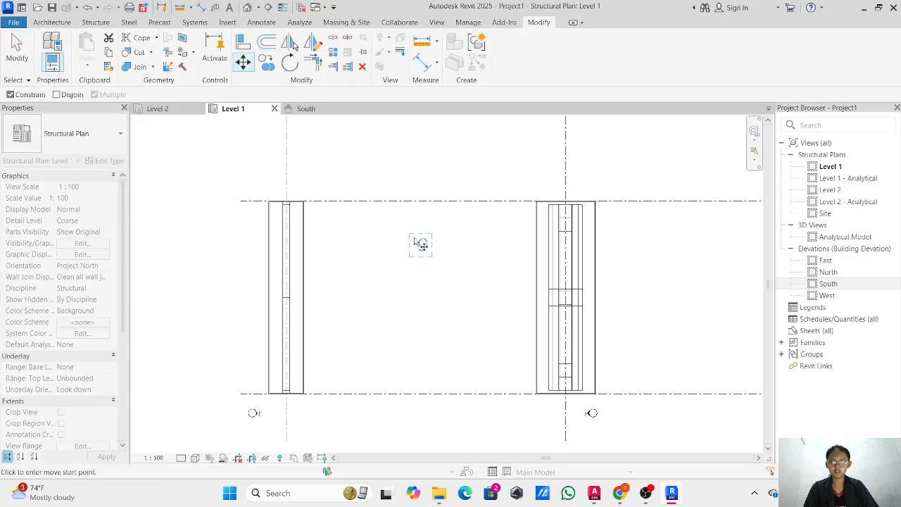
pyautogui.click(420, 244)
pyautogui.scroll(-2, 406, 141)
pyautogui.scroll(-1, 409, 149)
pyautogui.moveTo(409, 150)
pyautogui.mouseDown(button='middle')
pyautogui.moveTo(400, 293)
pyautogui.moveTo(365, 211)
pyautogui.mouseUp(button='middle')
pyautogui.click(405, 194)
# - Move the elevation marker beside the middle pier's lower end outward beyond the rightmost vertical grid line
pyautogui.scroll(-3, 443, 298)
pyautogui.scroll(4, 388, 296)
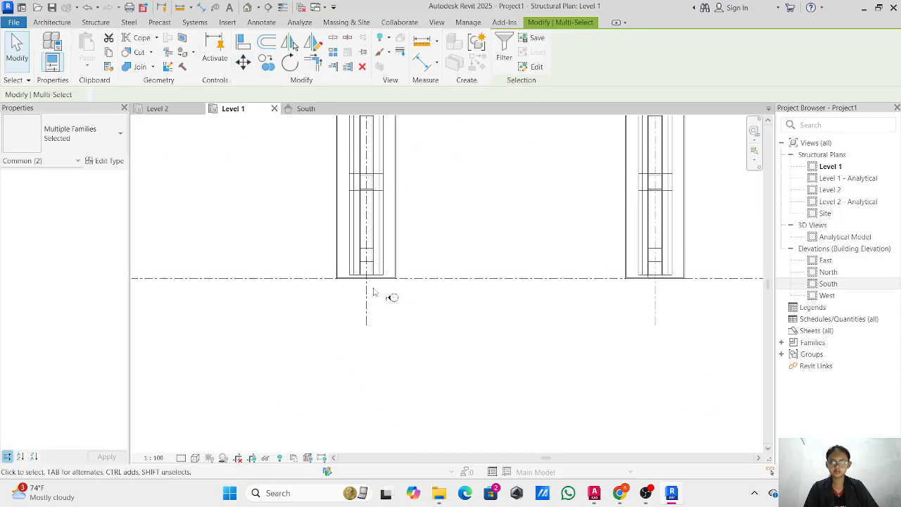
pyautogui.click(243, 62)
pyautogui.click(393, 299)
pyautogui.scroll(-3, 324, 304)
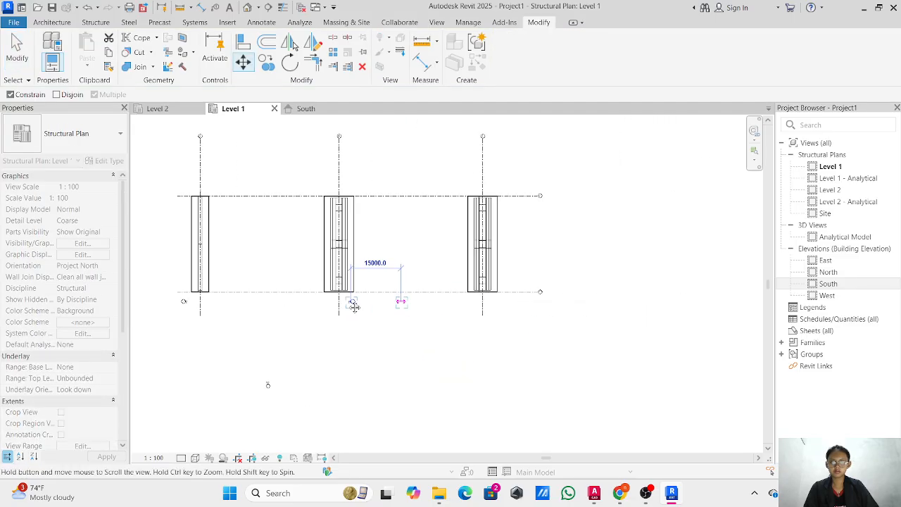
pyautogui.moveTo(354, 306); pyautogui.dragTo(268, 307, button='middle')
pyautogui.click(503, 304)
pyautogui.scroll(-1, 486, 308)
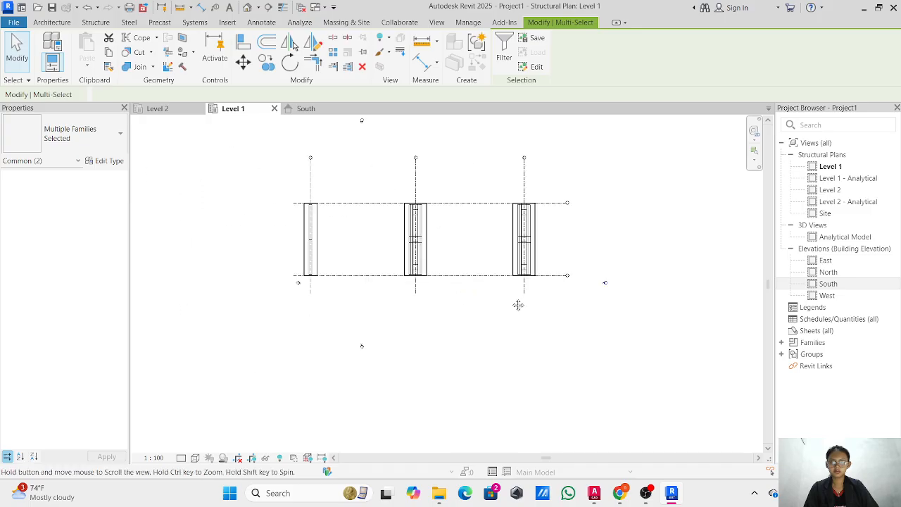
# - Move the elevation marker beside the abutment's lower end farther outward, away from the leftmost vertical grid line
pyautogui.scroll(3, 285, 297)
pyautogui.press('Escape')
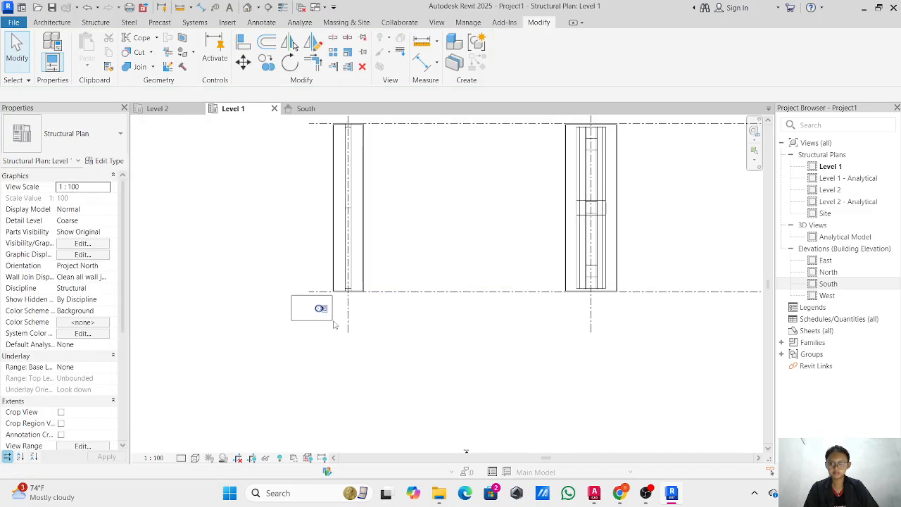
pyautogui.moveTo(334, 324); pyautogui.dragTo(334, 324)
pyautogui.click(244, 63)
pyautogui.click(314, 295)
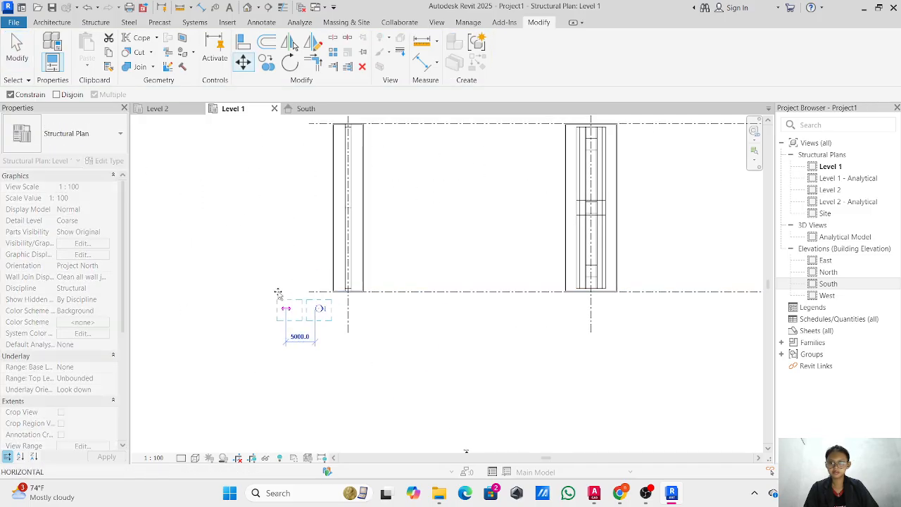
pyautogui.scroll(-2, 240, 291)
pyautogui.moveTo(240, 291); pyautogui.dragTo(328, 289, button='middle')
pyautogui.click(259, 291)
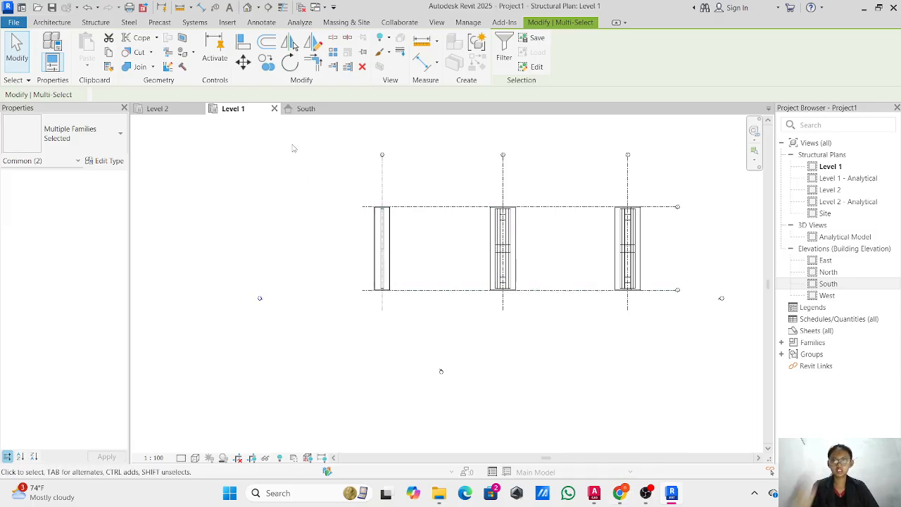
# - In the South elevation, rename Level 1 as "Dasar pile cap" together with its matching plan view
pyautogui.click(304, 110)
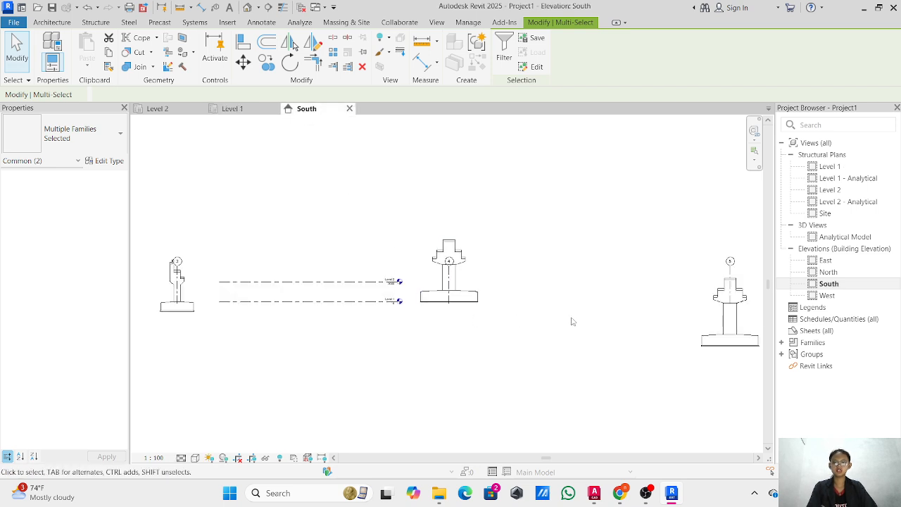
pyautogui.scroll(-1, 642, 328)
pyautogui.moveTo(644, 321); pyautogui.dragTo(588, 324, button='middle')
pyautogui.scroll(4, 392, 327)
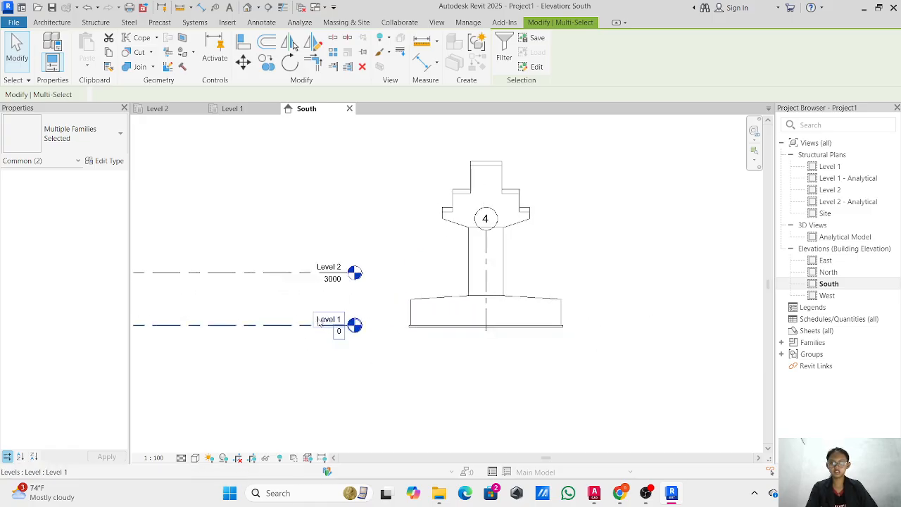
pyautogui.scroll(-1, 338, 288)
pyautogui.moveTo(338, 288); pyautogui.dragTo(488, 304, button='middle')
pyautogui.click(484, 324)
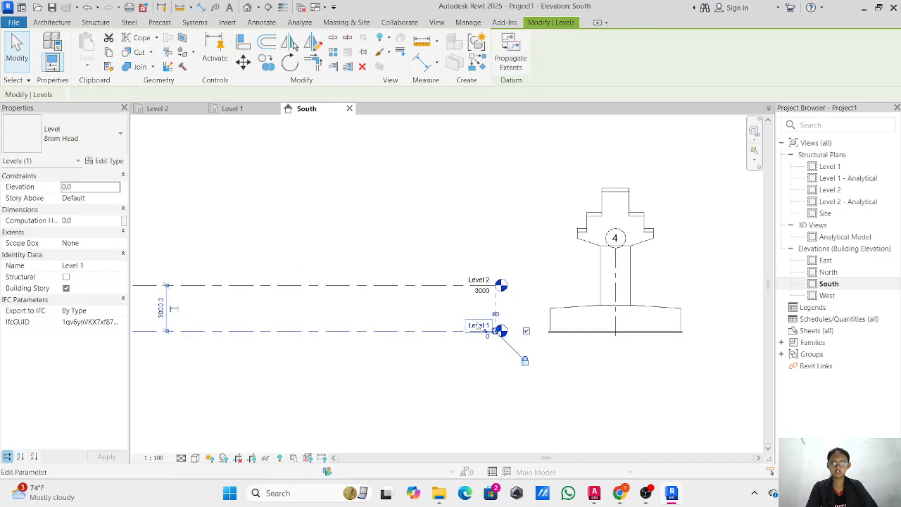
pyautogui.click(479, 325)
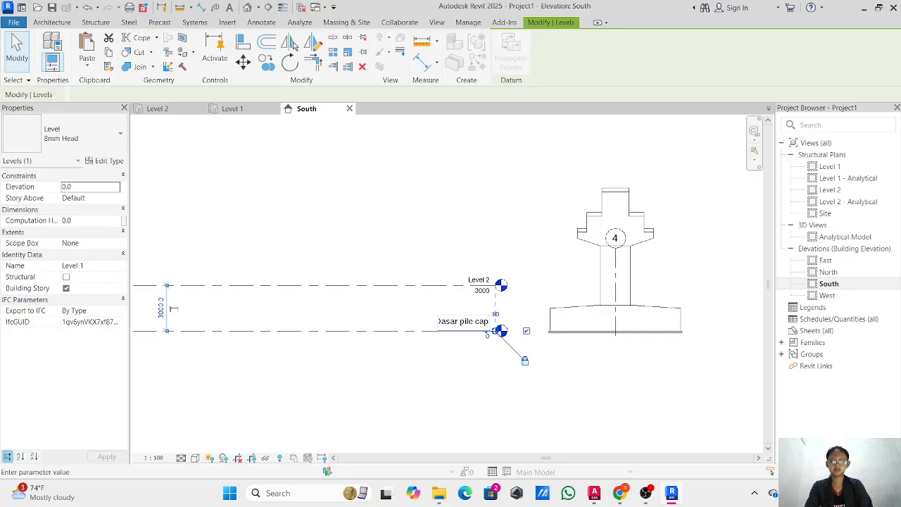
pyautogui.click(414, 330)
pyautogui.click(492, 247)
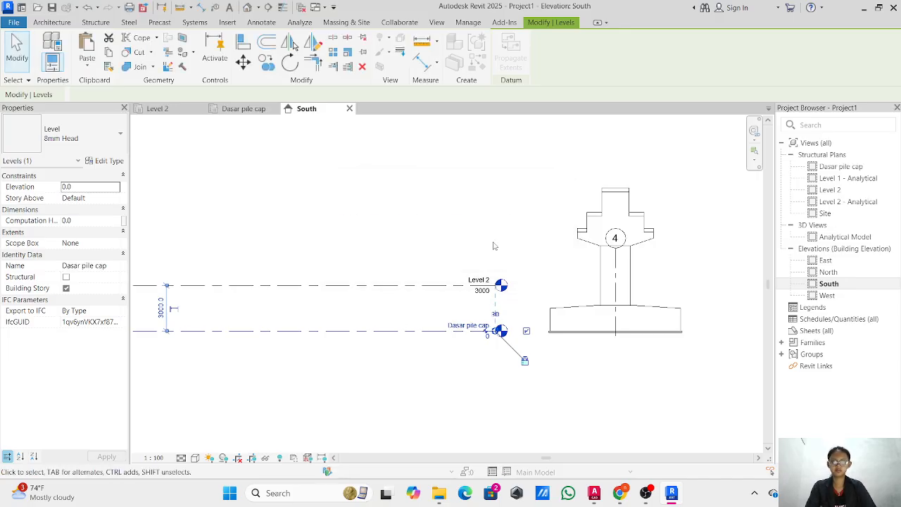
# - Extend the ends of the Level 2 and Dasar pile cap lines beyond the pier on grid 5
pyautogui.scroll(-4, 402, 258)
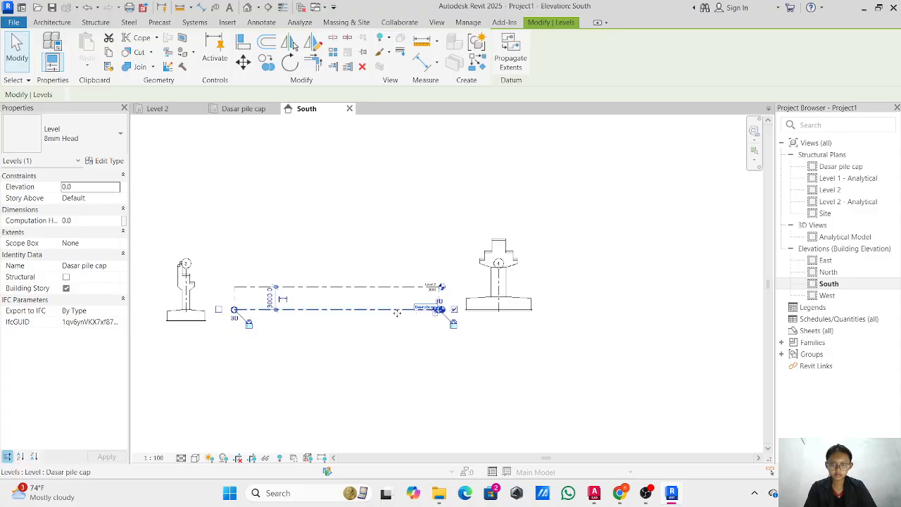
pyautogui.scroll(4, 420, 295)
pyautogui.click(457, 278)
pyautogui.moveTo(462, 278); pyautogui.dragTo(654, 286)
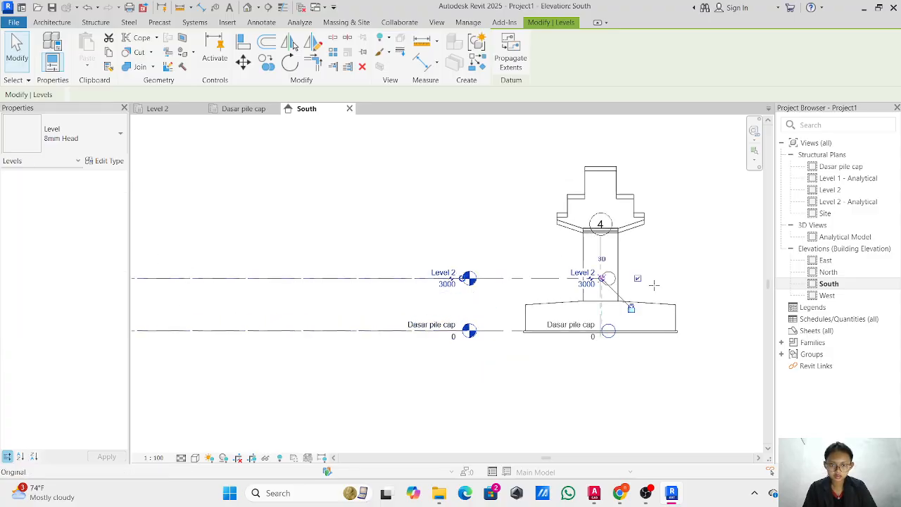
pyautogui.scroll(-5, 589, 344)
pyautogui.moveTo(590, 345); pyautogui.dragTo(386, 370, button='middle')
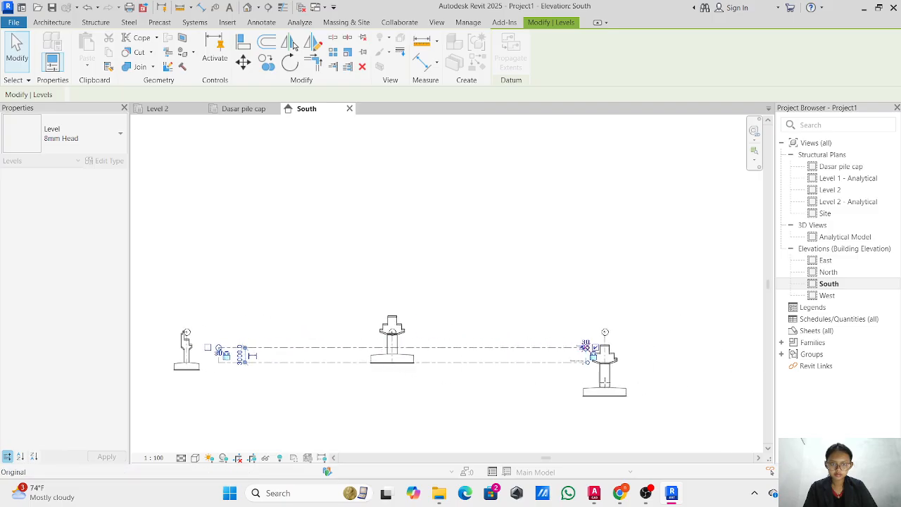
pyautogui.moveTo(604, 382); pyautogui.dragTo(661, 383)
# - Extend the opposite ends of both level lines outward past the abutment on grid 3
pyautogui.scroll(5, 231, 346)
pyautogui.moveTo(239, 353); pyautogui.dragTo(369, 338, button='middle')
pyautogui.moveTo(340, 336); pyautogui.dragTo(209, 345)
pyautogui.scroll(6, 651, 367)
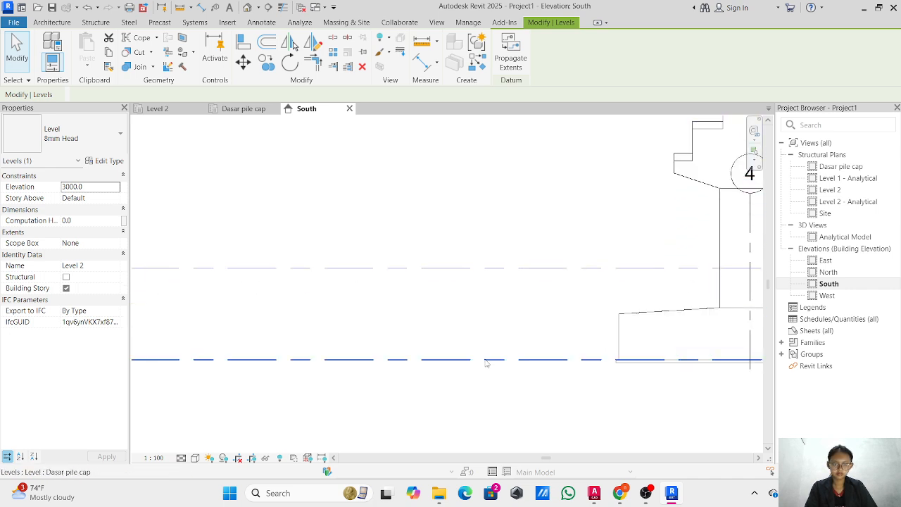
pyautogui.scroll(-3, 486, 364)
pyautogui.moveTo(517, 362); pyautogui.dragTo(675, 312, button='middle')
pyautogui.moveTo(247, 349); pyautogui.dragTo(392, 356, button='middle')
pyautogui.click(299, 242)
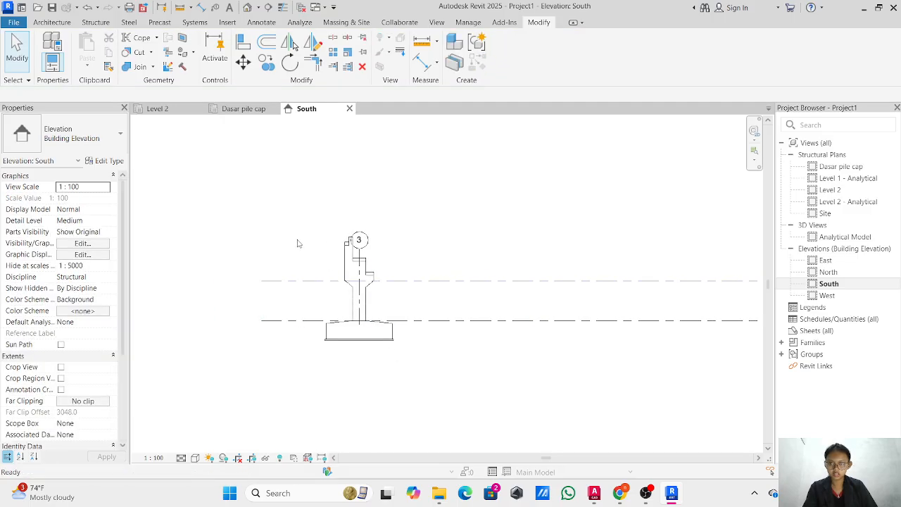
# - Try to move the abutment and grid 3 together from the pile cap's underside up to the Dasar pile cap level
pyautogui.moveTo(300, 201); pyautogui.dragTo(411, 374)
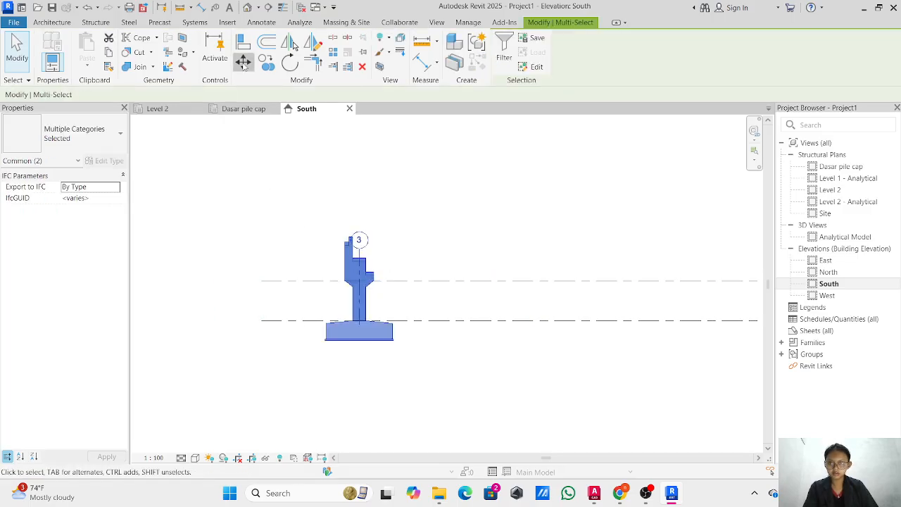
pyautogui.click(243, 64)
pyautogui.scroll(3, 355, 345)
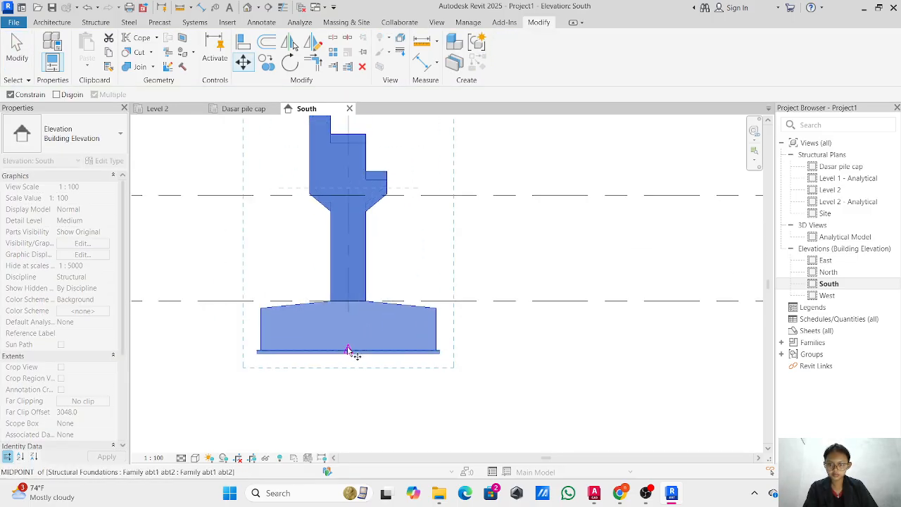
pyautogui.click(348, 350)
pyautogui.click(349, 303)
pyautogui.scroll(-3, 352, 269)
pyautogui.moveTo(343, 264); pyautogui.dragTo(323, 287, button='middle')
pyautogui.press('Escape')
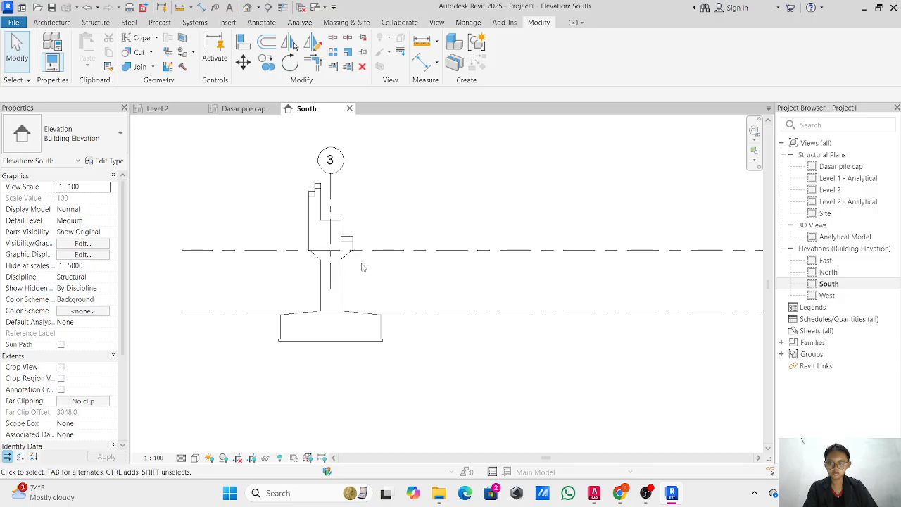
# - Move the abutment alone up 1500 mm so its lowest edge rests on the Dasar pile cap level
pyautogui.click(354, 345)
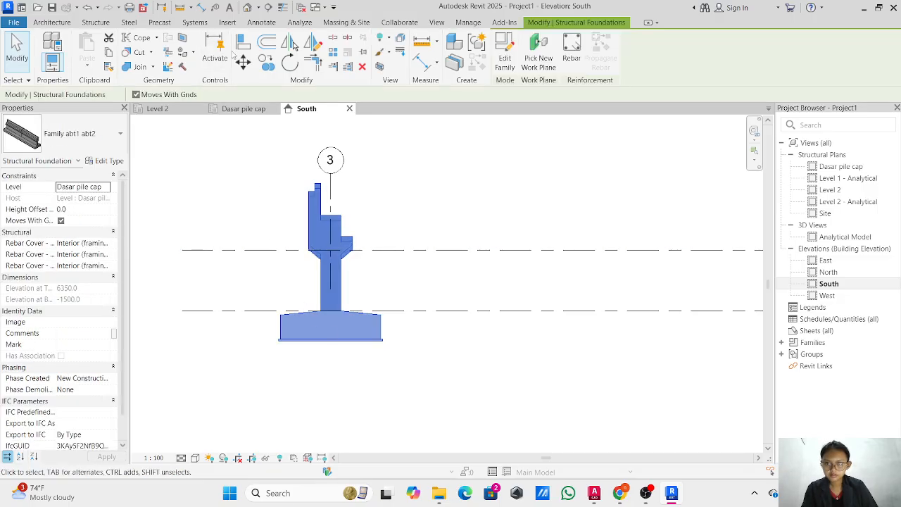
pyautogui.press('m')
pyautogui.press('v')
pyautogui.click(332, 341)
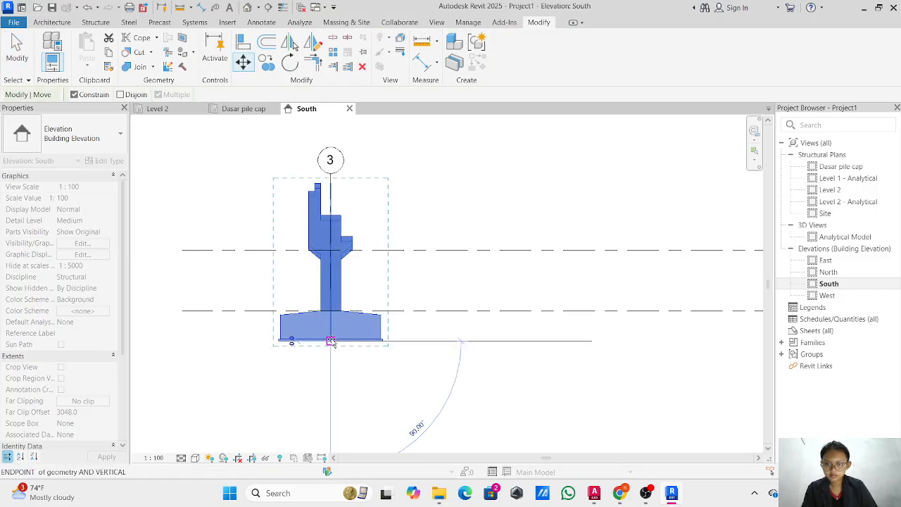
pyautogui.click(331, 311)
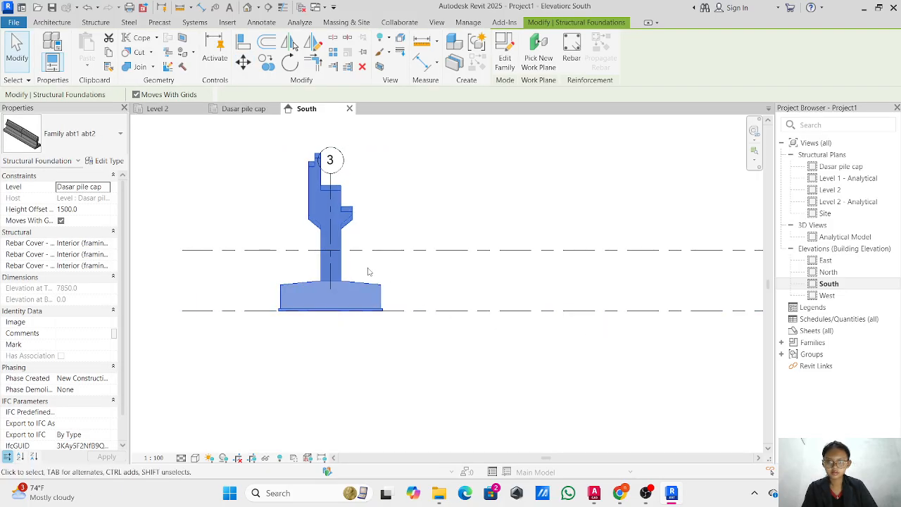
# - Move the abutment down 100 mm so the pile cap's underside, above the thin base layer, meets the Dasar pile cap level
pyautogui.click(243, 63)
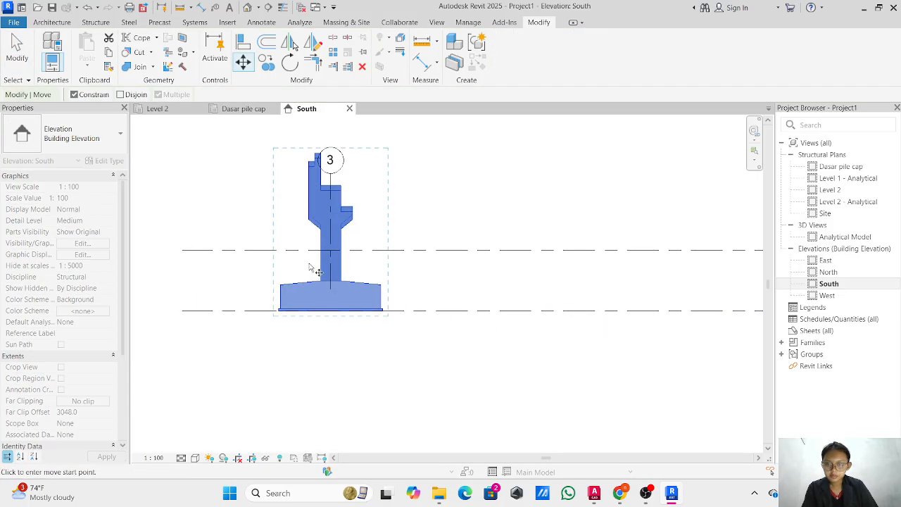
pyautogui.scroll(5, 354, 362)
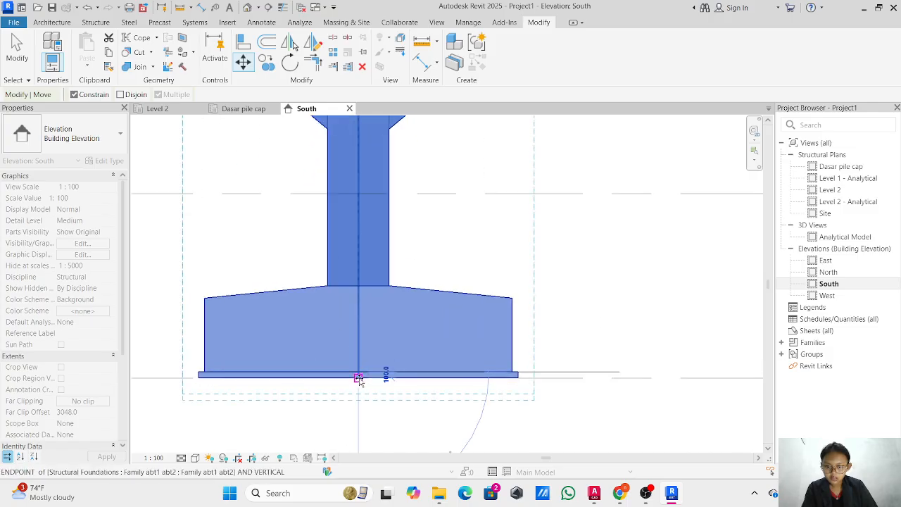
pyautogui.click(358, 378)
# - Move the pier on grid 5 up so its pile cap's underside, above the thin base layer, meets the Dasar pile cap level
pyautogui.scroll(-3, 477, 304)
pyautogui.moveTo(430, 307); pyautogui.dragTo(130, 318, button='middle')
pyautogui.scroll(-1, 330, 333)
pyautogui.scroll(-3, 624, 333)
pyautogui.moveTo(633, 335); pyautogui.dragTo(403, 341, button='middle')
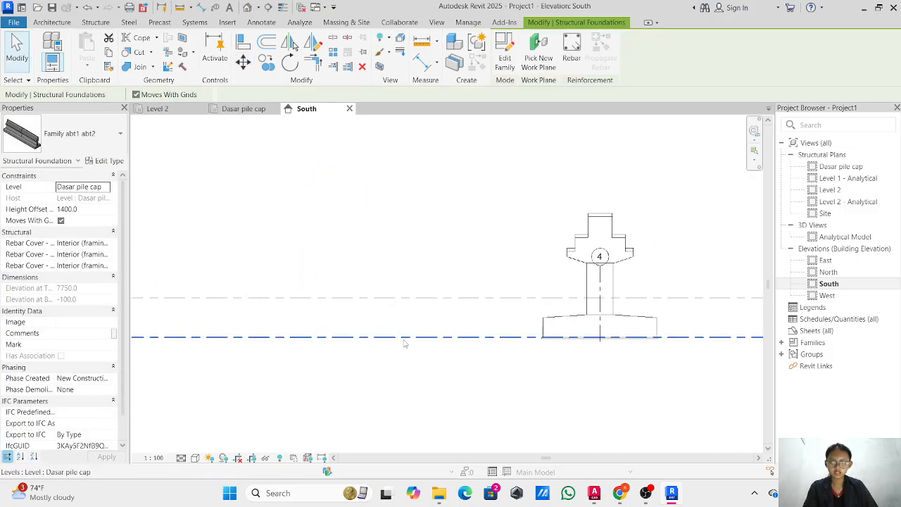
pyautogui.scroll(-2, 605, 338)
pyautogui.moveTo(586, 338); pyautogui.dragTo(280, 321, button='middle')
pyautogui.moveTo(629, 318); pyautogui.dragTo(354, 283, button='middle')
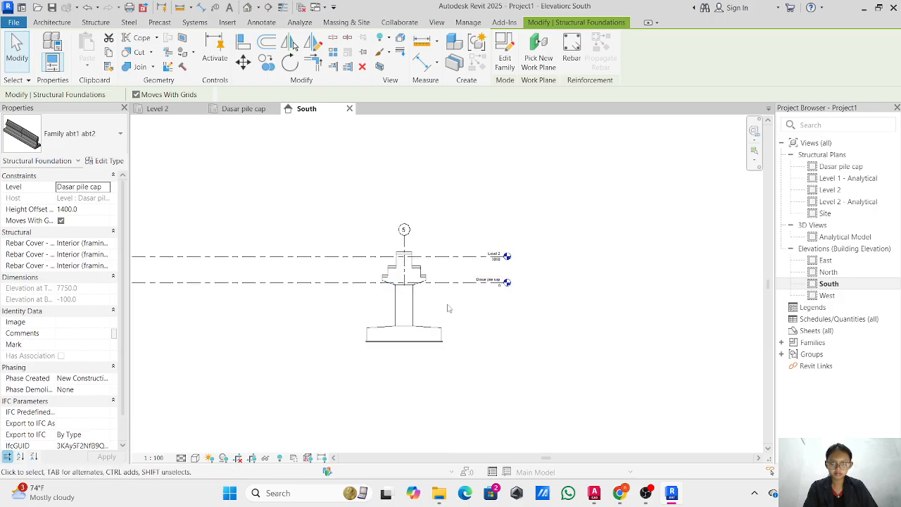
pyautogui.scroll(3, 443, 359)
pyautogui.click(434, 346)
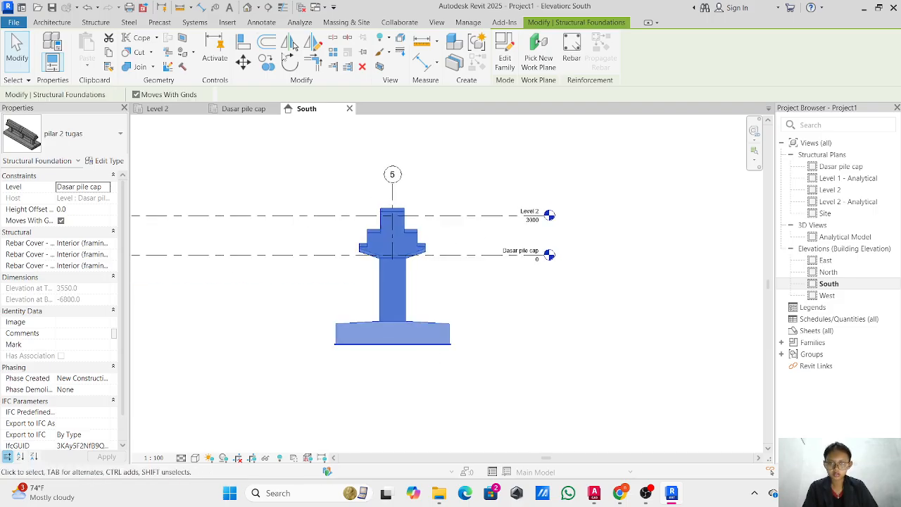
pyautogui.click(242, 62)
pyautogui.scroll(3, 394, 352)
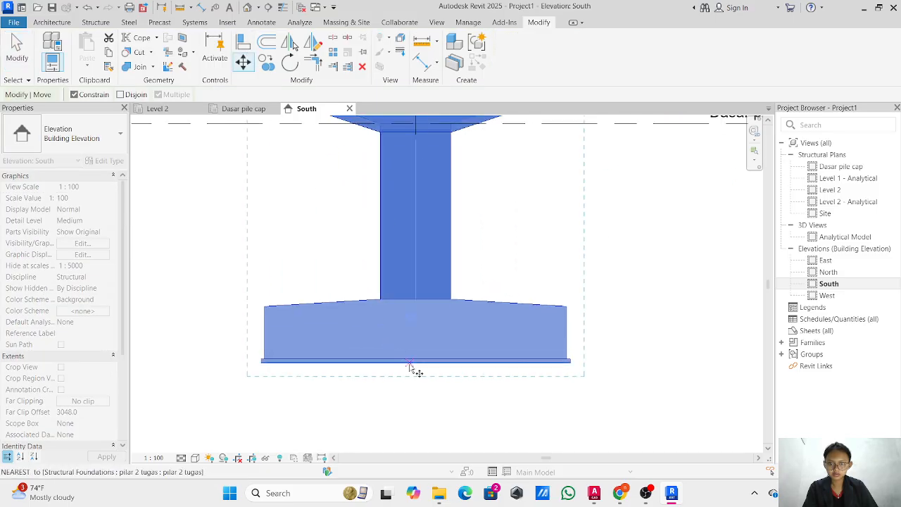
pyautogui.scroll(3, 417, 362)
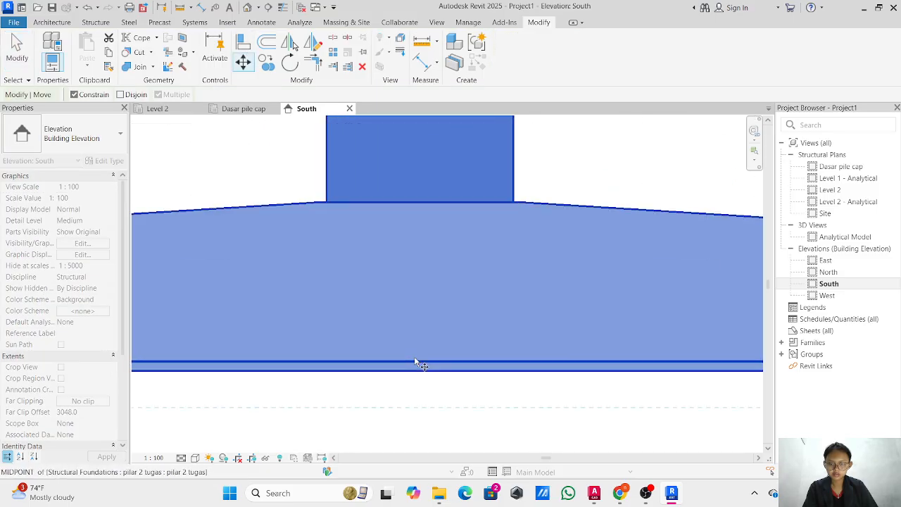
pyautogui.click(420, 363)
pyautogui.scroll(-3, 414, 204)
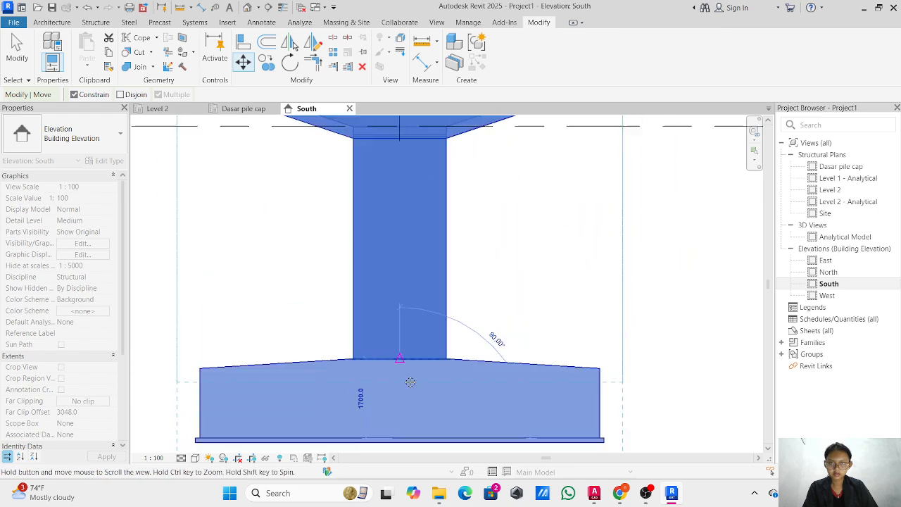
pyautogui.click(415, 162)
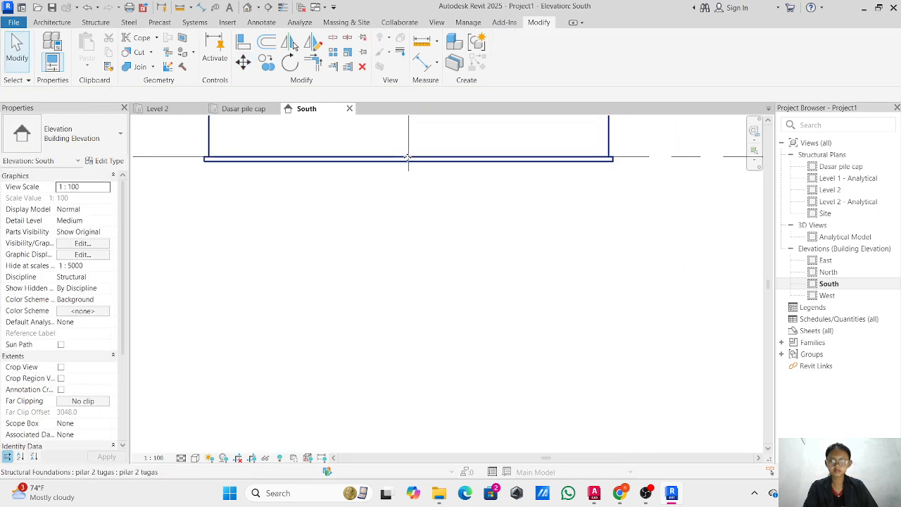
pyautogui.press('Escape')
# - Check how the abutment and piers sit on the Dasar pile cap level, and open the Dasar pile cap structural plan
pyautogui.scroll(-3, 413, 213)
pyautogui.scroll(-3, 414, 213)
pyautogui.moveTo(422, 217); pyautogui.dragTo(689, 324, button='middle')
pyautogui.scroll(-1, 417, 289)
pyautogui.moveTo(417, 289); pyautogui.dragTo(451, 300, button='middle')
pyautogui.scroll(2, 233, 289)
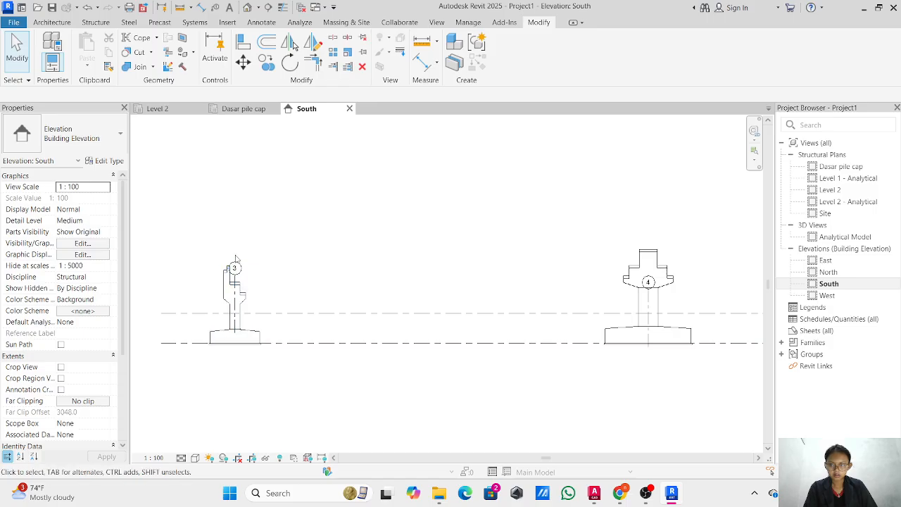
pyautogui.click(232, 290)
pyautogui.click(277, 354)
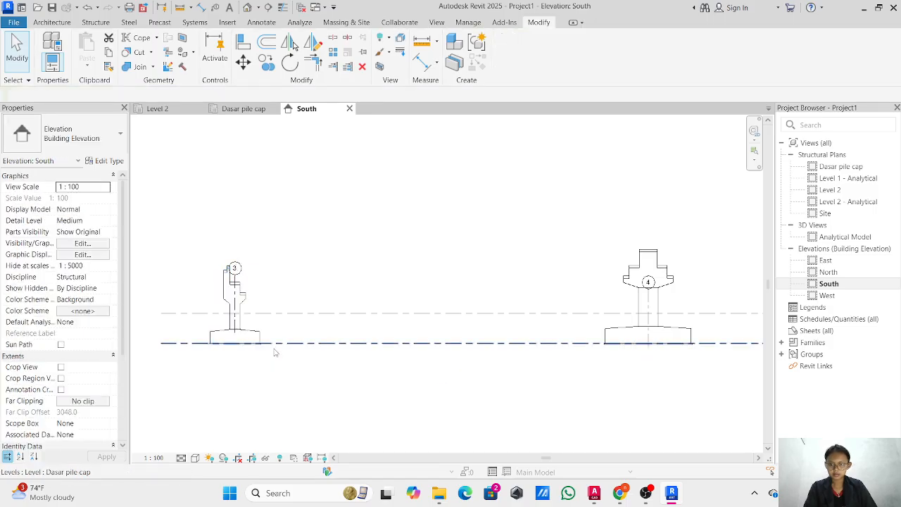
pyautogui.scroll(-2, 552, 290)
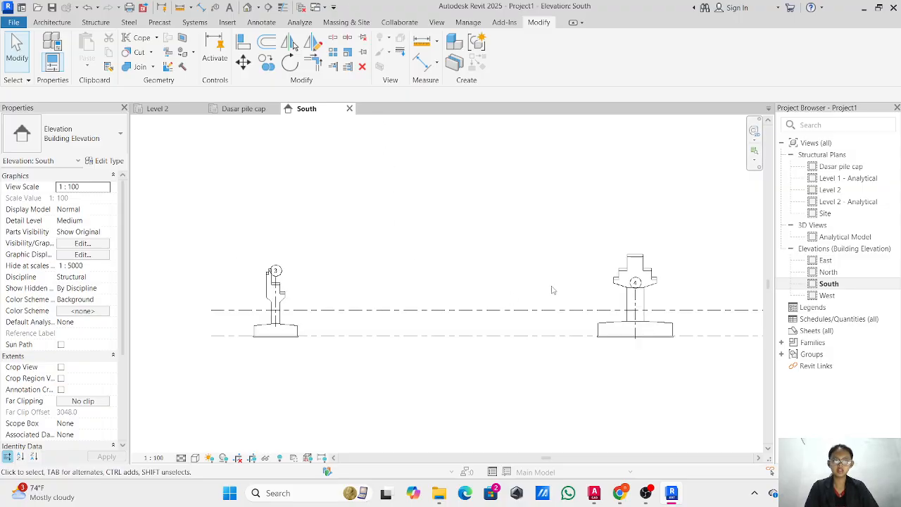
pyautogui.moveTo(552, 293); pyautogui.dragTo(209, 279, button='middle')
pyautogui.scroll(-1, 210, 279)
pyautogui.scroll(6, 609, 314)
pyautogui.doubleClick(623, 304)
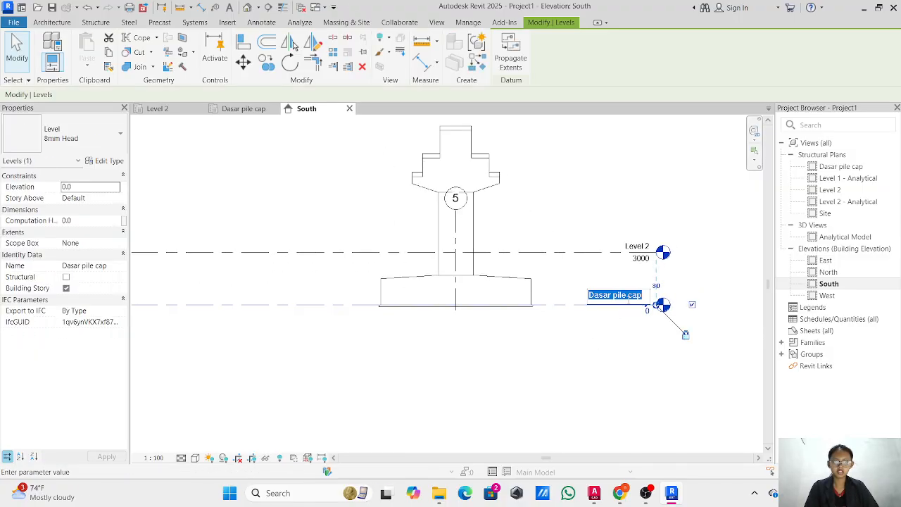
pyautogui.click(710, 290)
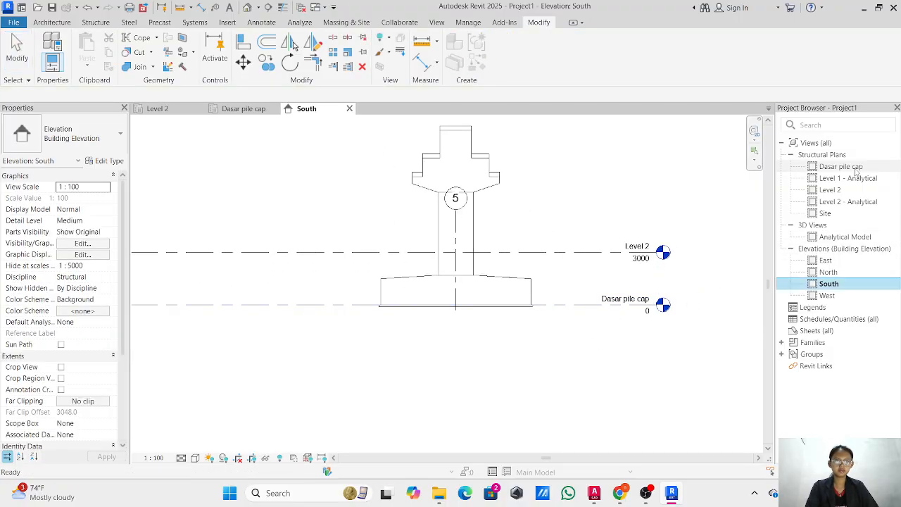
pyautogui.doubleClick(845, 166)
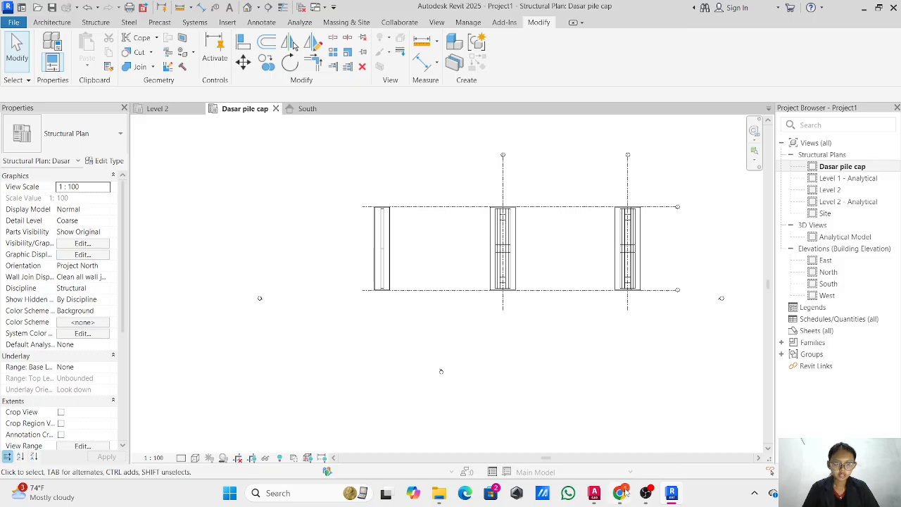
# - Switch to the 00_Gambar_Gambar Jembatan drawing in AutoCAD and examine the abutment's spun pile notes and the pile spacing in Denah Abutment A1 & A2
pyautogui.moveTo(603, 501)
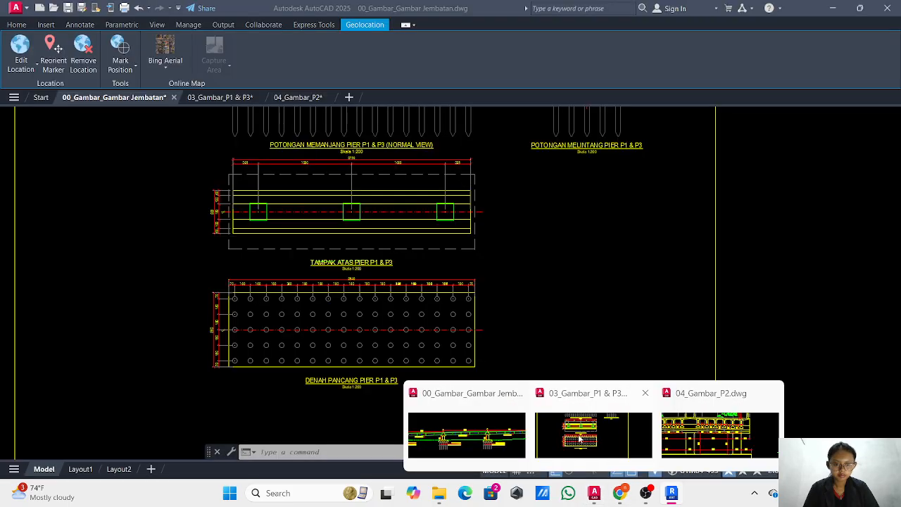
pyautogui.click(467, 434)
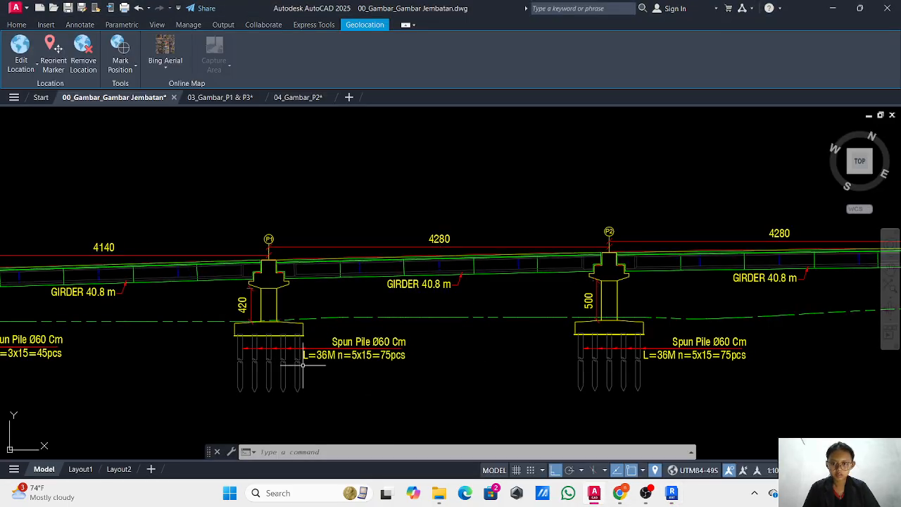
pyautogui.moveTo(303, 364)
pyautogui.mouseDown(button='middle')
pyautogui.moveTo(459, 183)
pyautogui.moveTo(667, 274)
pyautogui.mouseUp(button='middle')
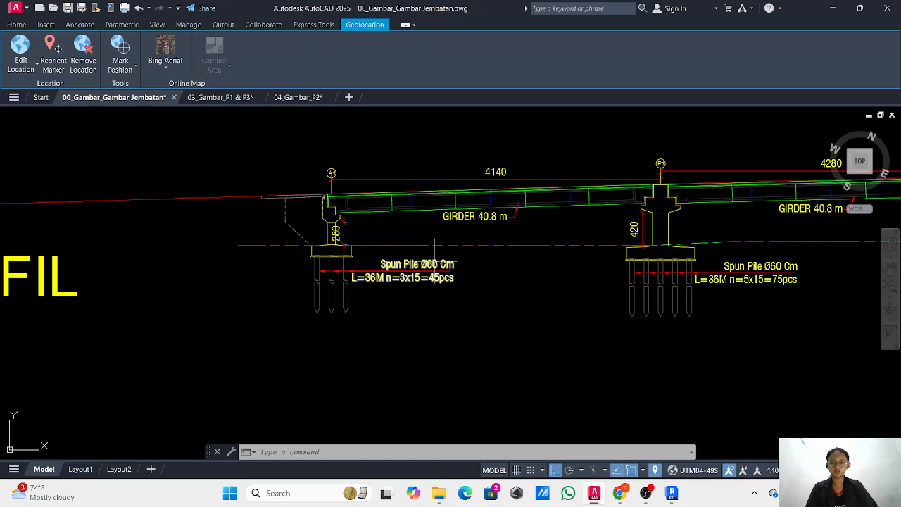
pyautogui.scroll(2, 394, 279)
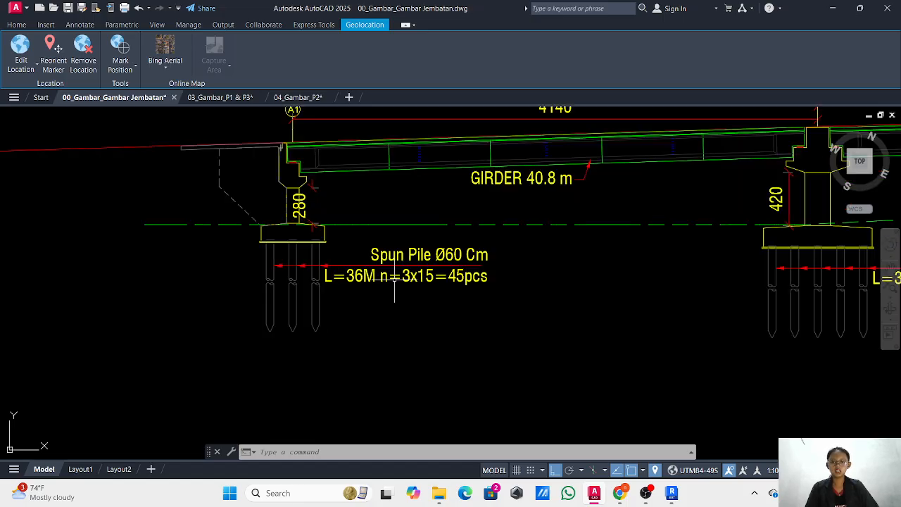
pyautogui.scroll(-6, 393, 280)
pyautogui.moveTo(394, 281); pyautogui.dragTo(372, 150, button='middle')
pyautogui.moveTo(372, 378); pyautogui.dragTo(366, 239, button='middle')
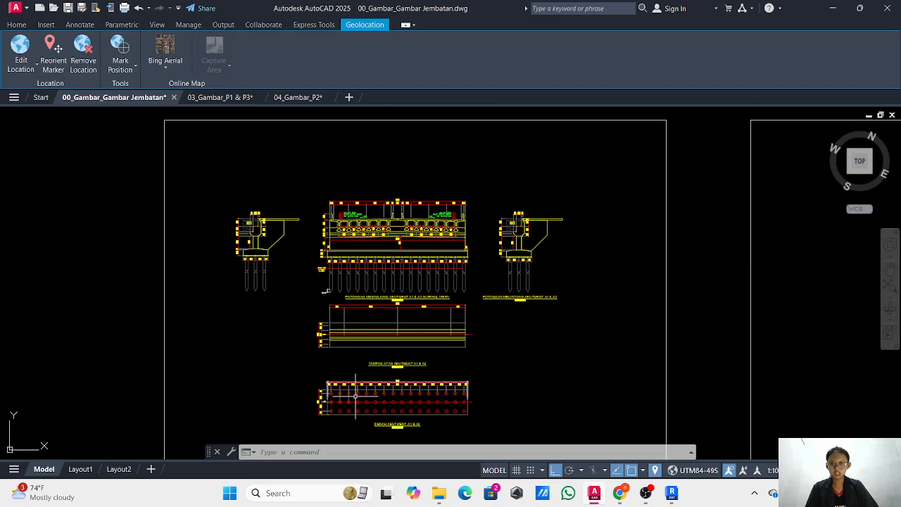
pyautogui.scroll(10, 310, 327)
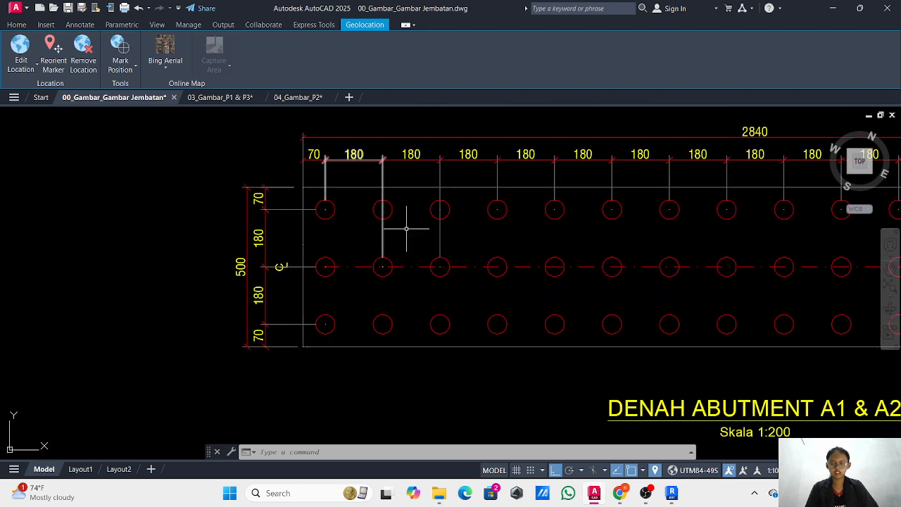
pyautogui.scroll(-6, 762, 233)
pyautogui.moveTo(762, 233); pyautogui.dragTo(414, 331, button='middle')
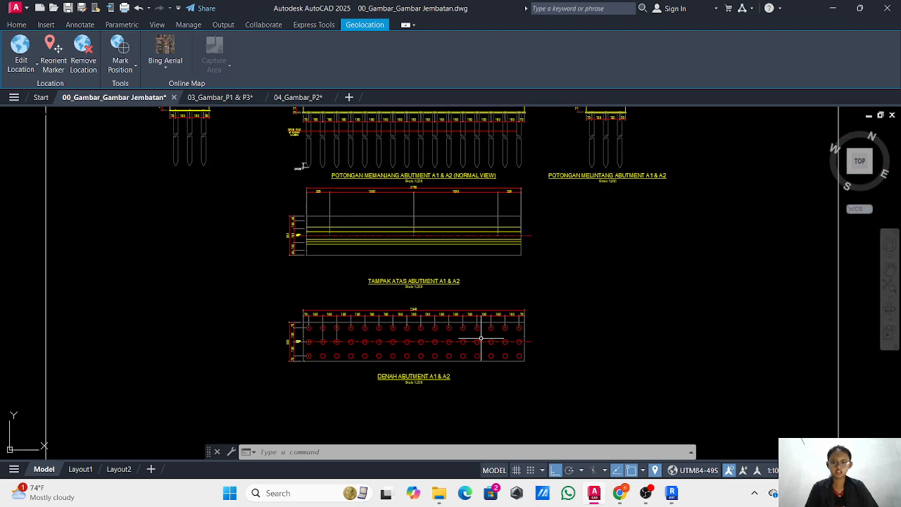
pyautogui.scroll(8, 322, 316)
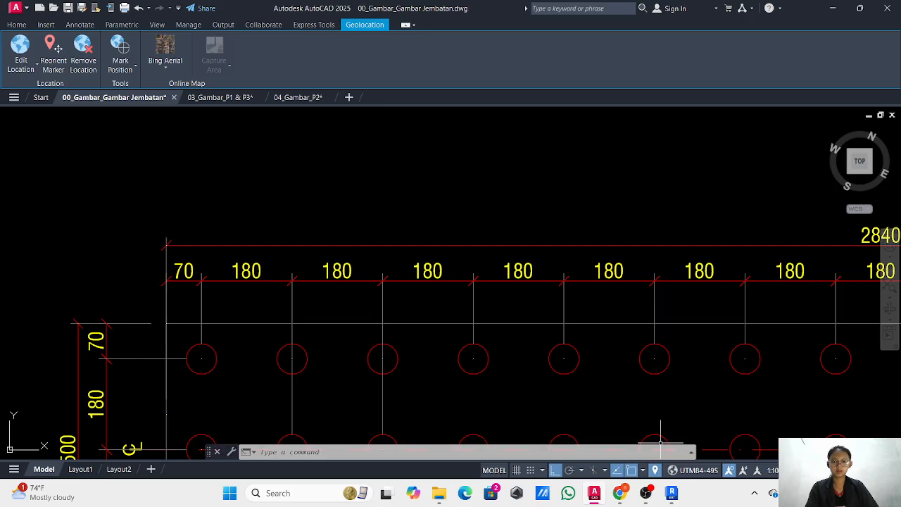
pyautogui.moveTo(671, 494)
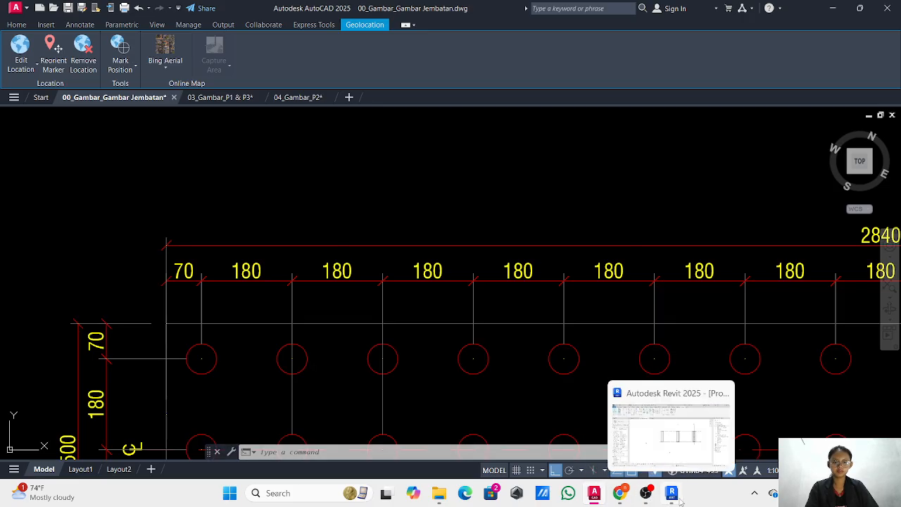
# - Switch back to Revit and add two lengthwise grids offset 700 mm inward from the long edges of the abutment pile cap
pyautogui.click(671, 454)
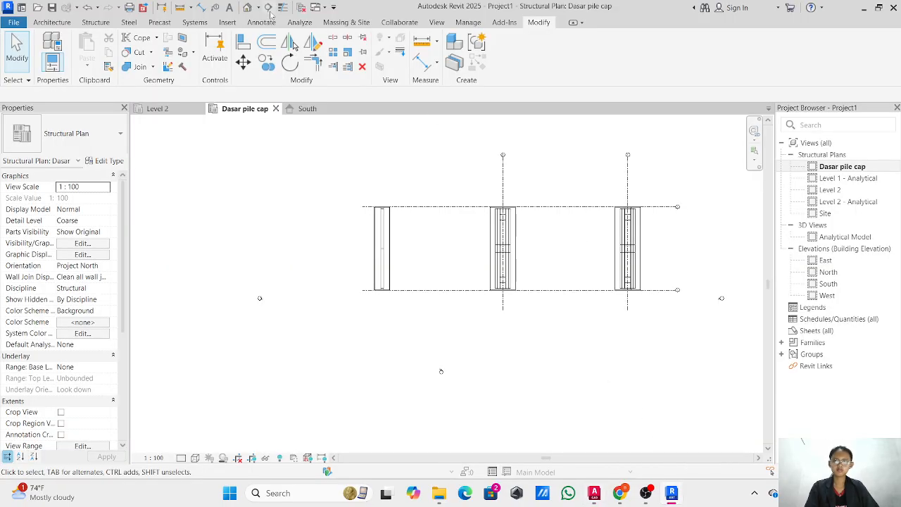
pyautogui.click(65, 24)
pyautogui.click(89, 25)
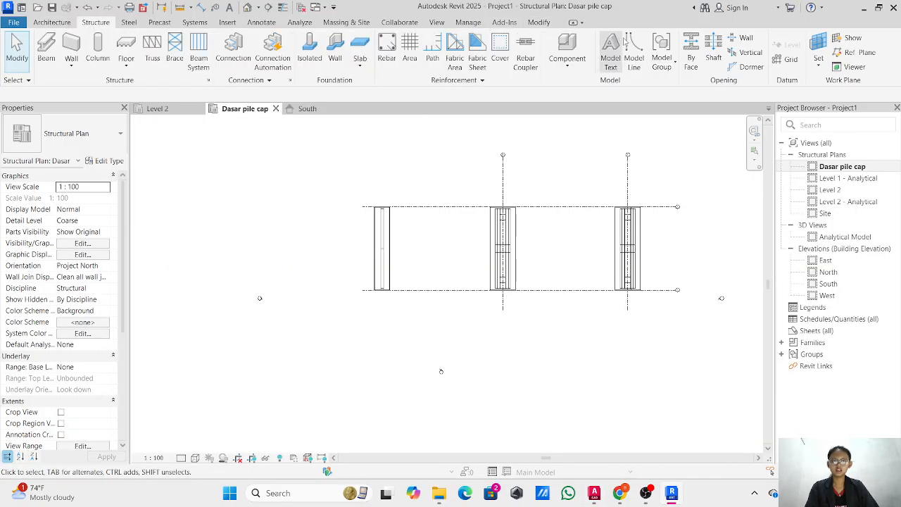
pyautogui.click(781, 62)
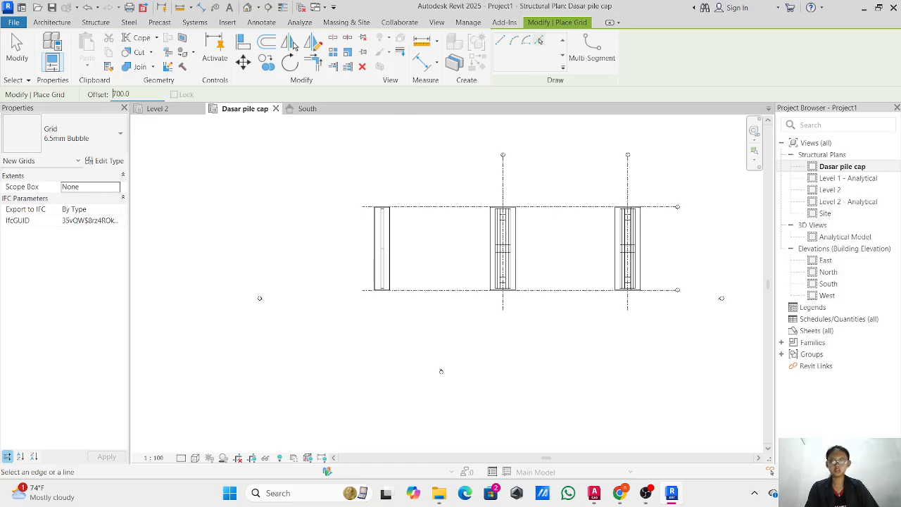
pyautogui.scroll(5, 362, 248)
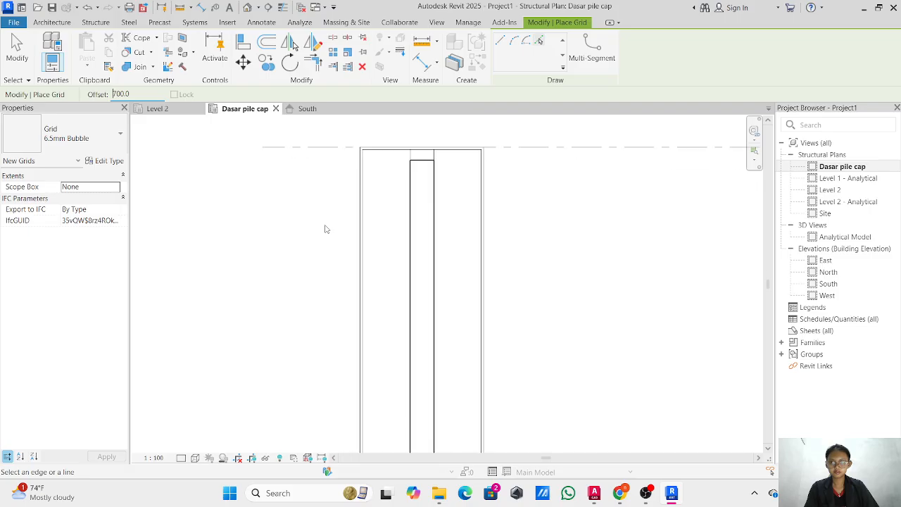
pyautogui.click(365, 184)
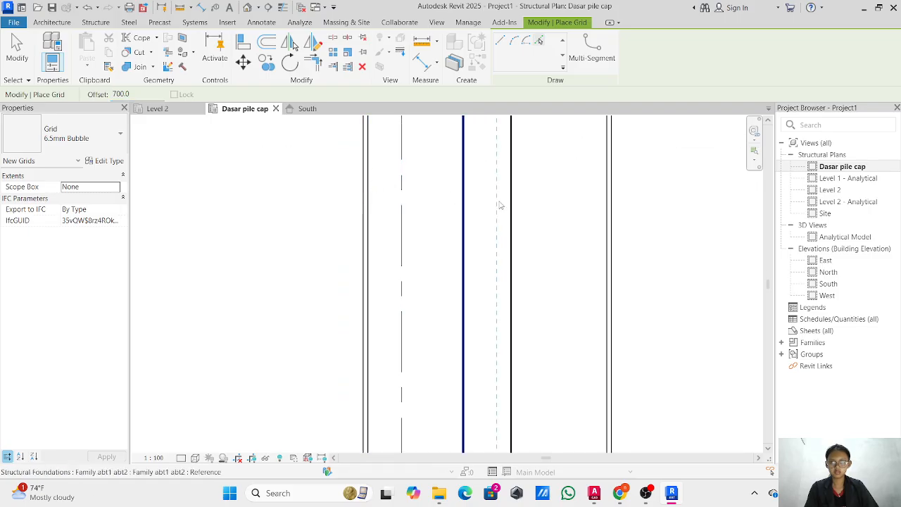
pyautogui.click(603, 211)
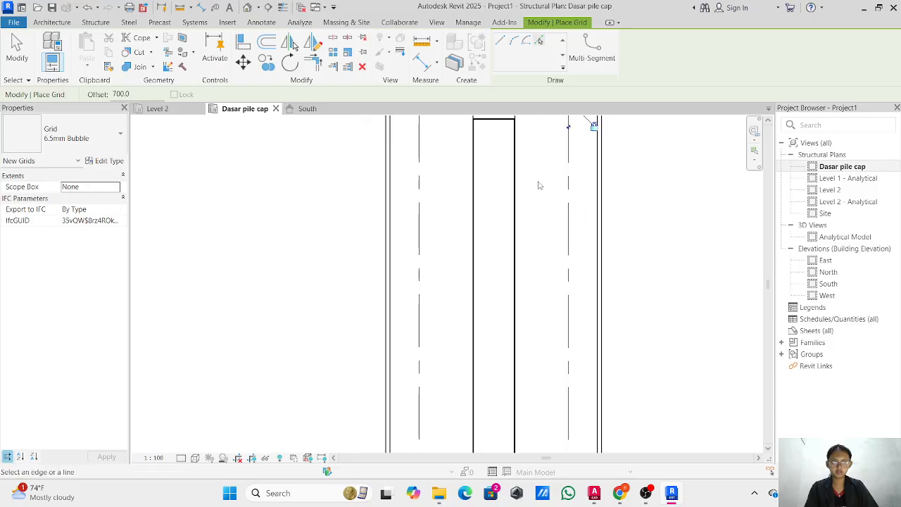
# - Add crosswise grids offset 700 mm inward from both short end edges of the abutment pile cap
pyautogui.moveTo(537, 185); pyautogui.dragTo(506, 262, button='middle')
pyautogui.scroll(2, 513, 224)
pyautogui.click(521, 207)
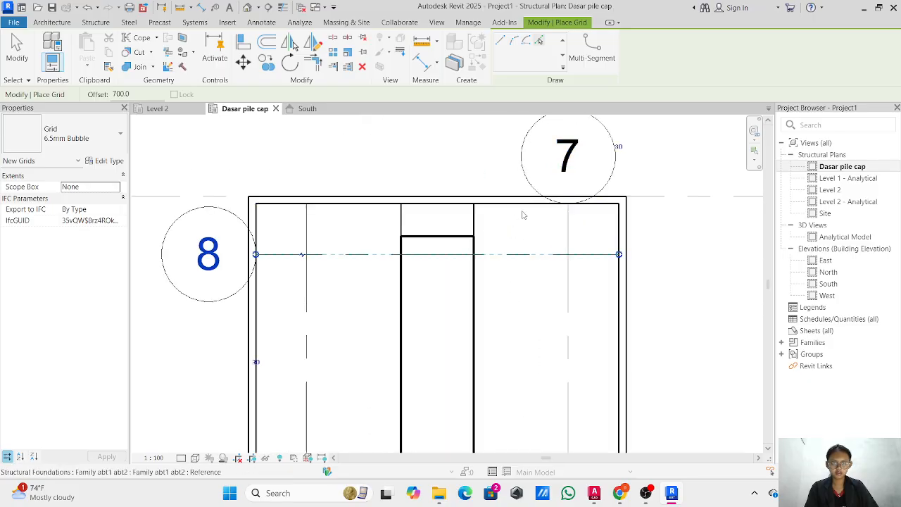
pyautogui.scroll(-2, 523, 213)
pyautogui.scroll(5, 445, 257)
pyautogui.scroll(-2, 445, 256)
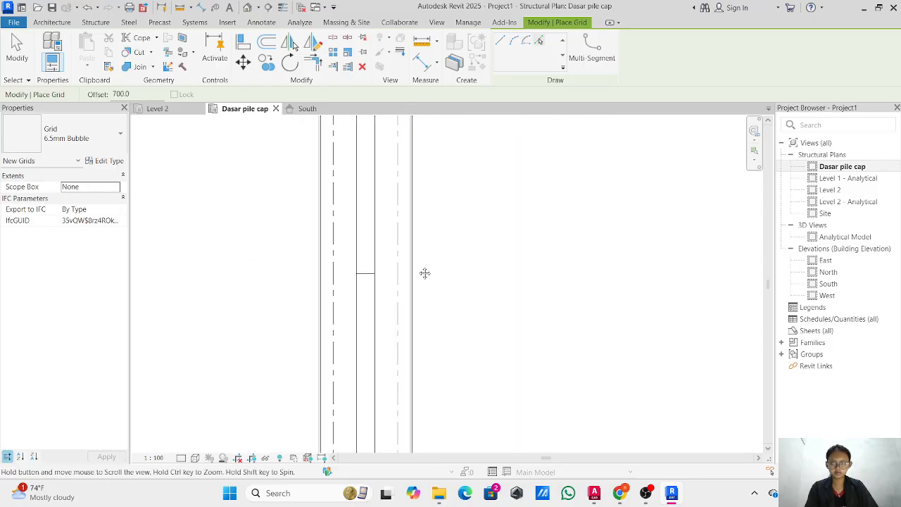
pyautogui.moveTo(425, 274); pyautogui.dragTo(381, 373, button='middle')
pyautogui.scroll(2, 379, 384)
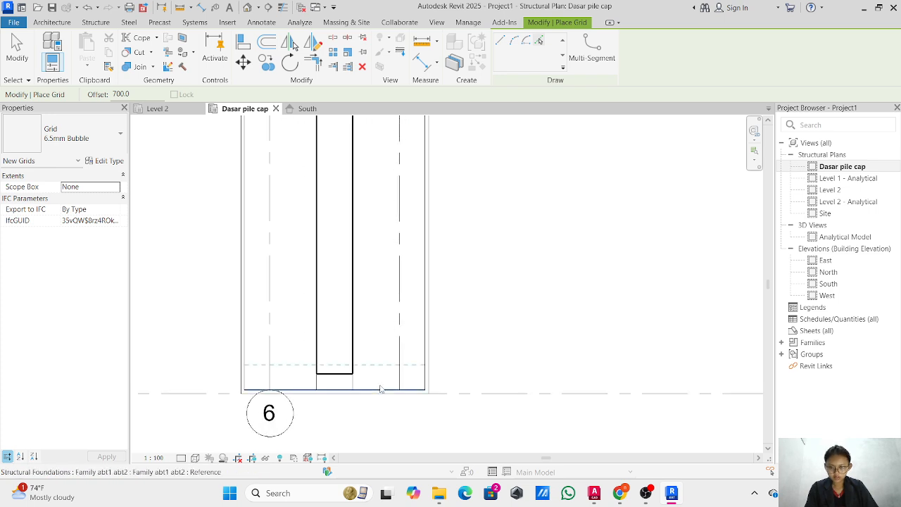
pyautogui.click(379, 387)
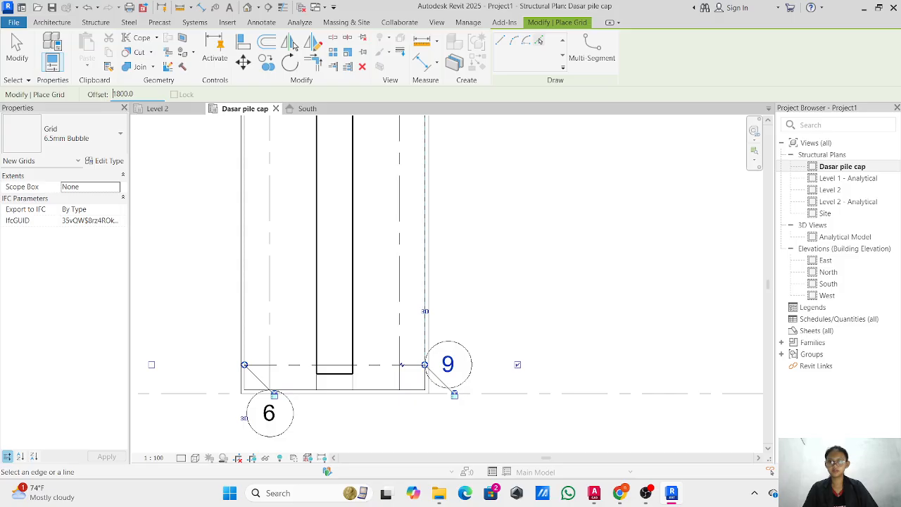
# - Add successive crosswise grids at 1800 mm offsets along the abutment, from grid 9 up to the last one before grid 8
pyautogui.click(379, 365)
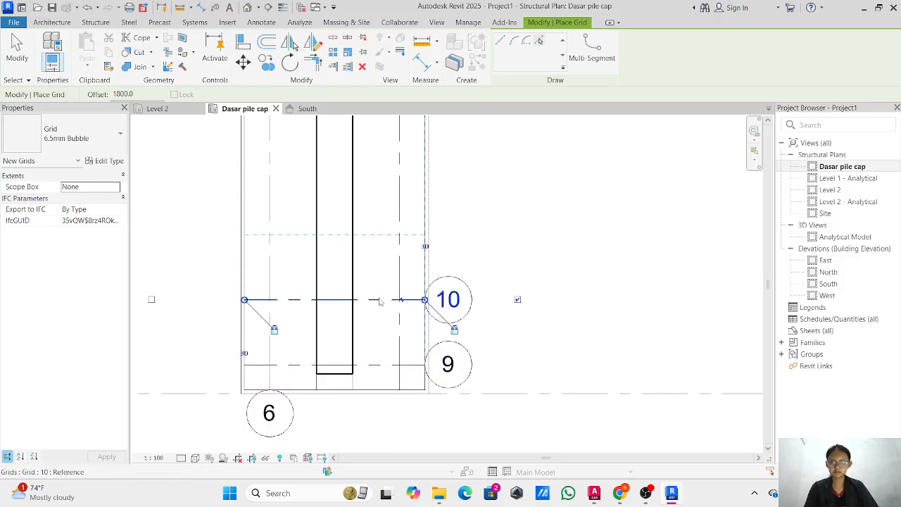
pyautogui.click(379, 302)
pyautogui.click(381, 240)
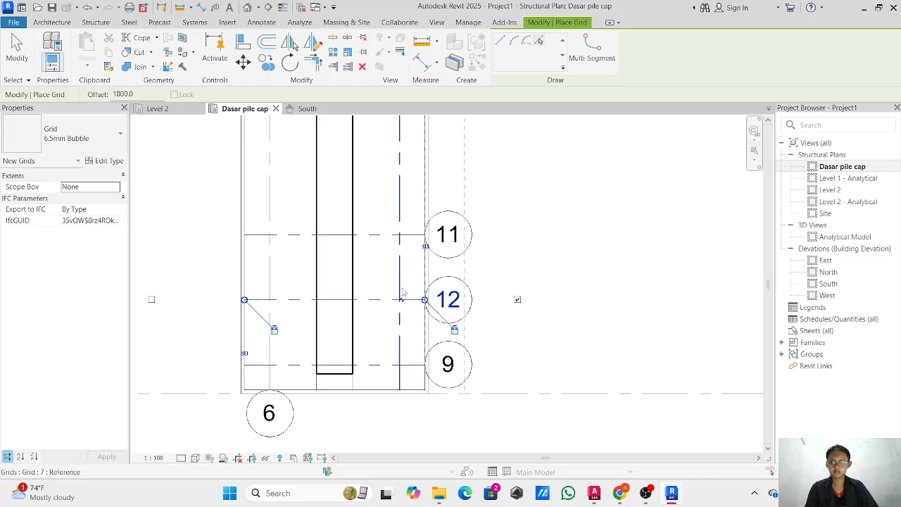
pyautogui.click(423, 235)
pyautogui.scroll(-3, 355, 235)
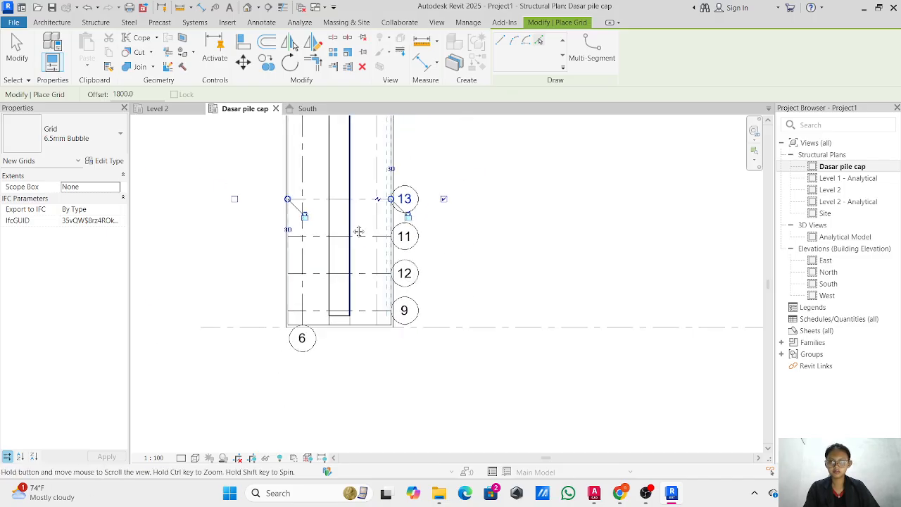
pyautogui.click(345, 310)
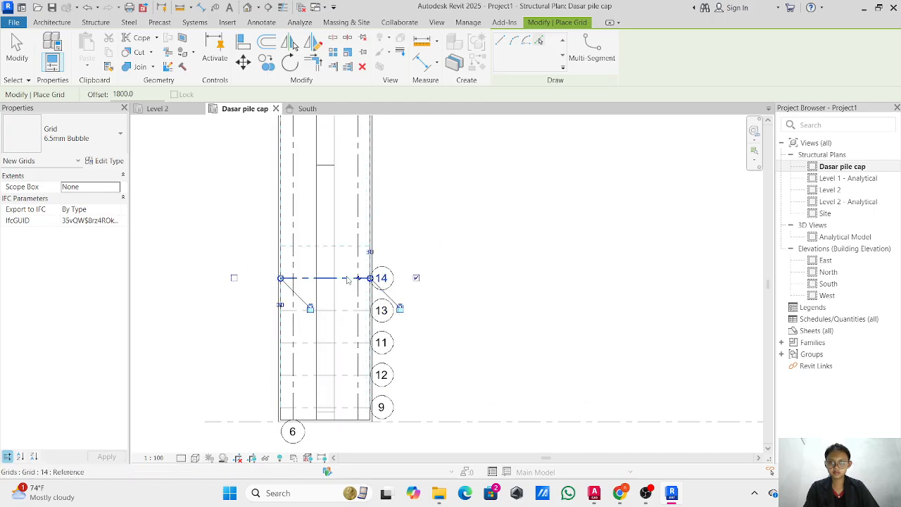
pyautogui.click(347, 278)
pyautogui.click(346, 246)
pyautogui.click(345, 213)
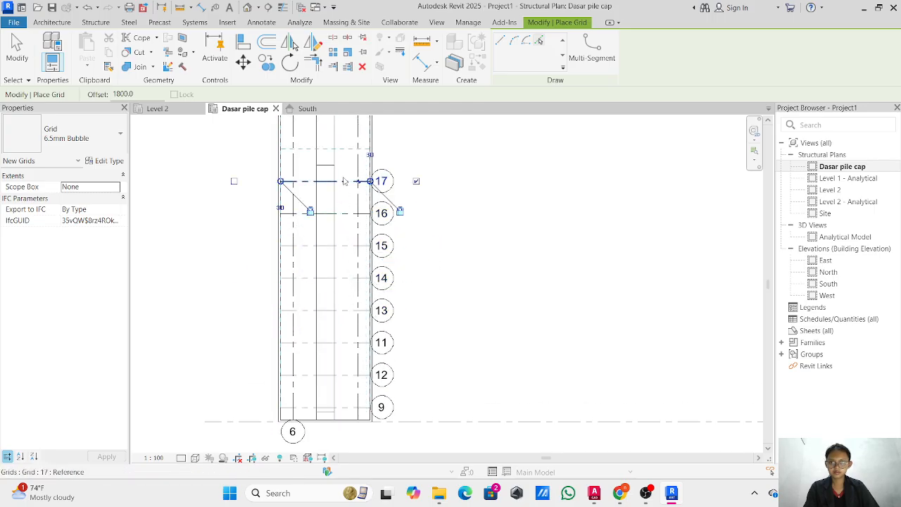
pyautogui.moveTo(345, 182); pyautogui.dragTo(339, 317, button='middle')
pyautogui.click(339, 317)
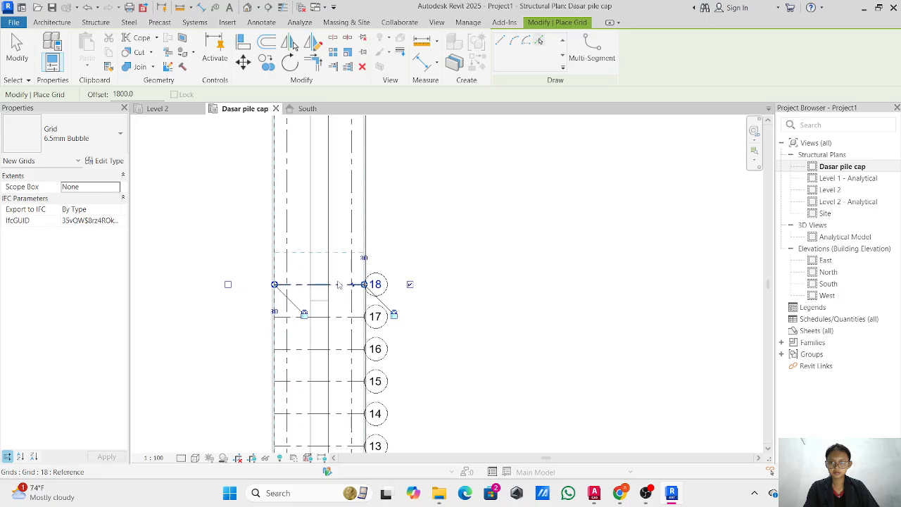
pyautogui.click(338, 285)
pyautogui.click(336, 252)
pyautogui.click(340, 219)
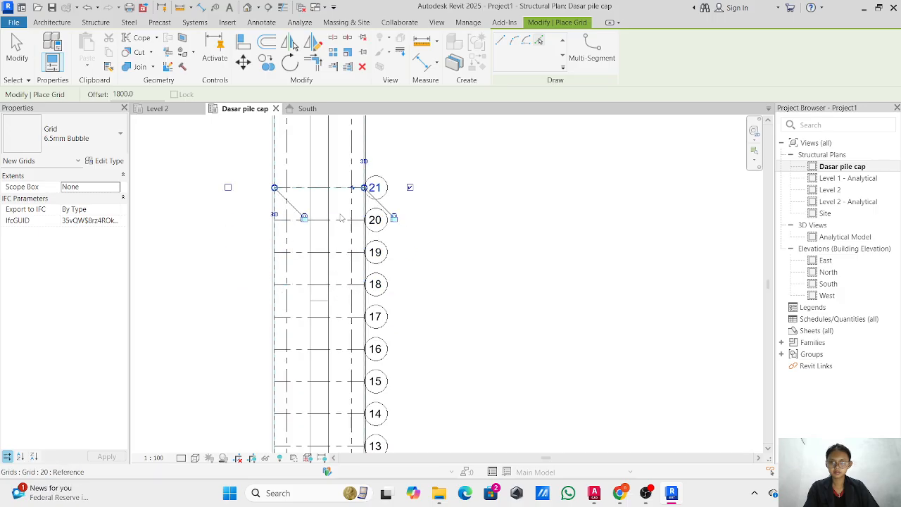
pyautogui.click(342, 187)
pyautogui.moveTo(335, 169); pyautogui.dragTo(340, 288, button='middle')
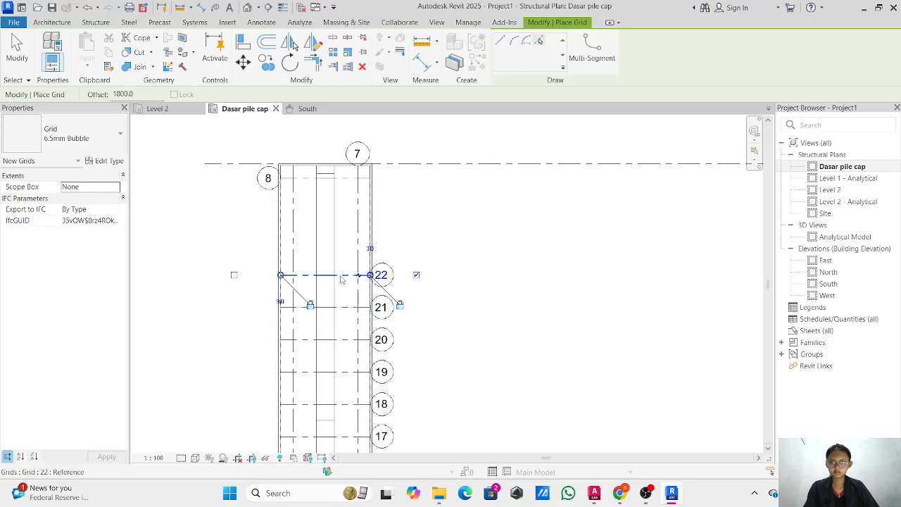
pyautogui.click(342, 277)
pyautogui.click(344, 243)
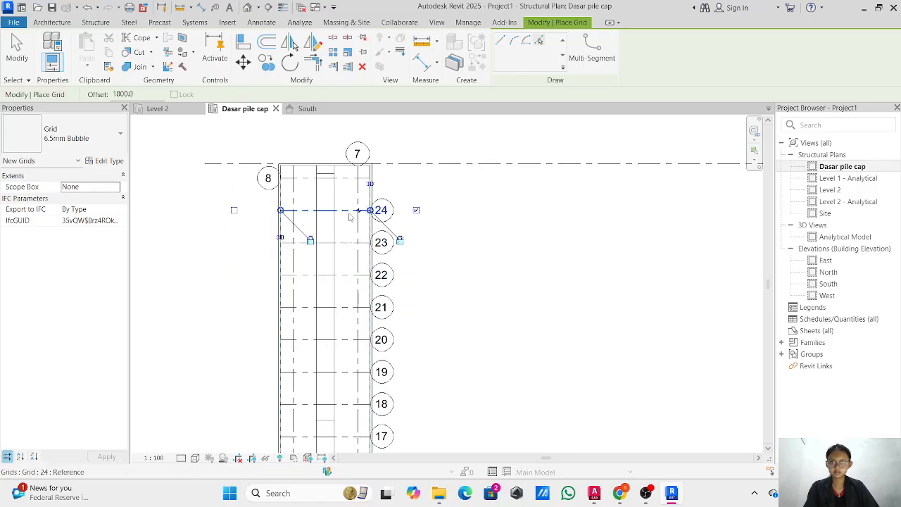
pyautogui.press('Escape')
pyautogui.press('Escape')
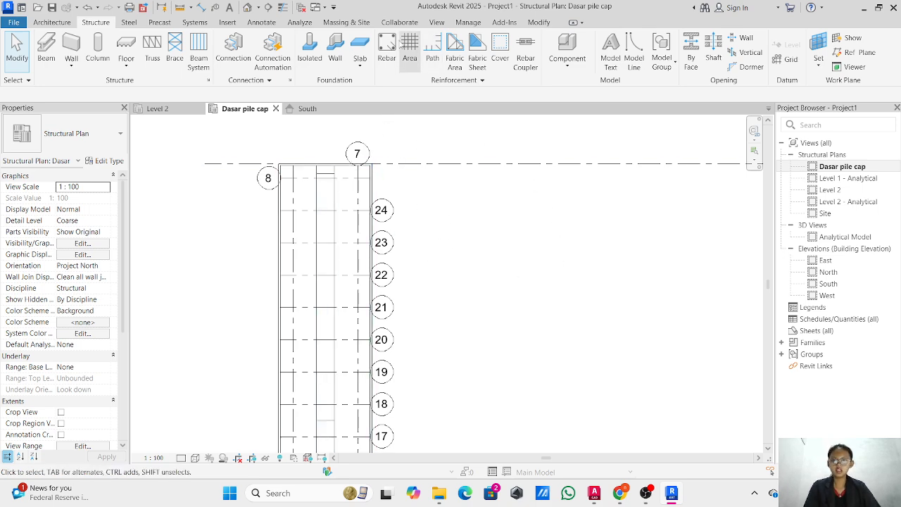
# - Extend both ends of the crosswise pile grids beyond the abutment so they also run across and past both piers
pyautogui.click(272, 179)
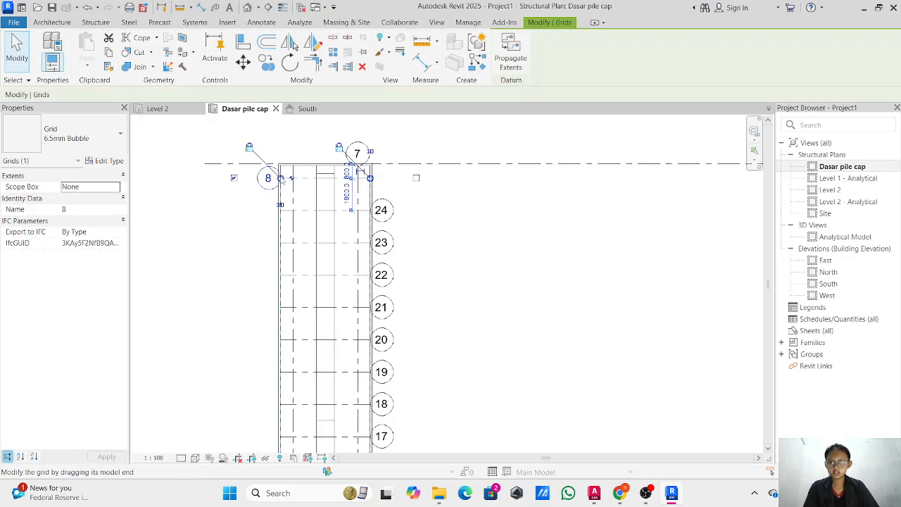
pyautogui.moveTo(282, 179); pyautogui.dragTo(187, 178)
pyautogui.scroll(-5, 394, 193)
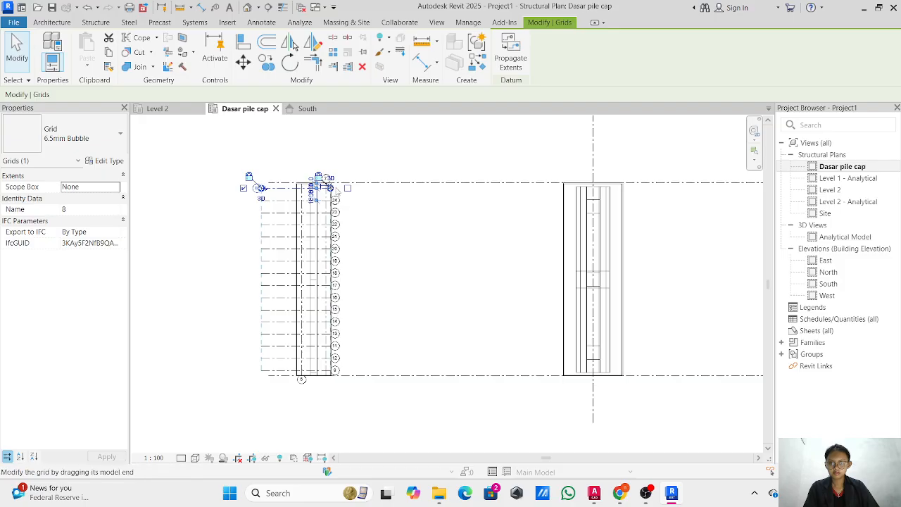
pyautogui.scroll(2, 330, 187)
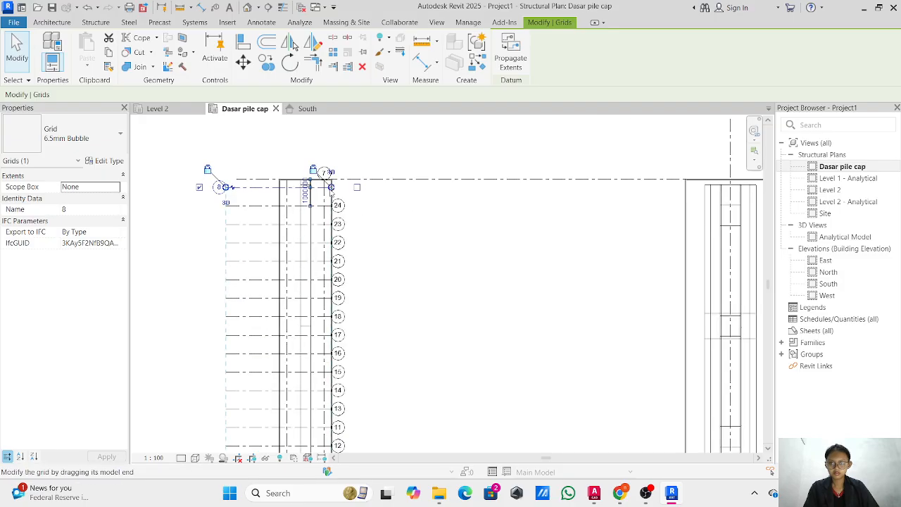
pyautogui.moveTo(330, 187); pyautogui.dragTo(543, 189)
pyautogui.scroll(-3, 538, 212)
pyautogui.scroll(-1, 530, 220)
pyautogui.moveTo(535, 226); pyautogui.dragTo(307, 232, button='middle')
pyautogui.moveTo(304, 214); pyautogui.dragTo(627, 251)
pyautogui.click(640, 266)
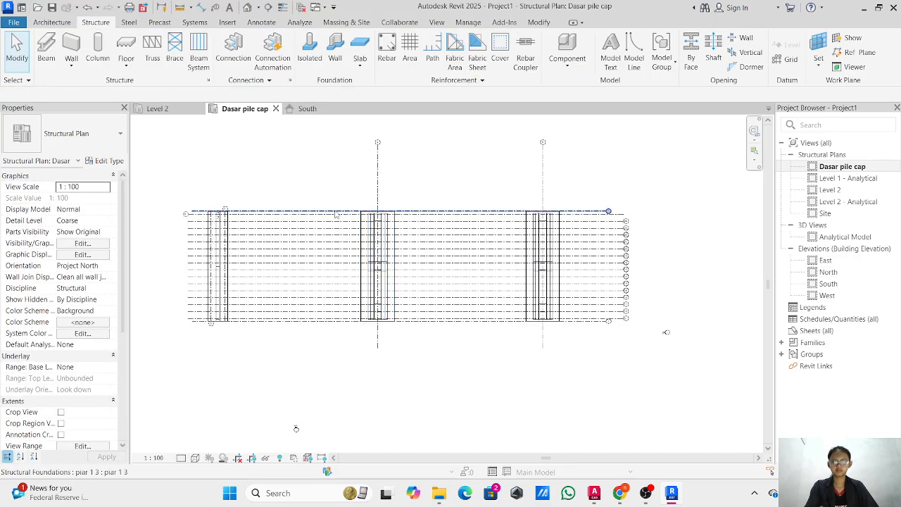
# - Load the spun pile family from the Tugas Mingguan Pak Ranto folder into the project
pyautogui.scroll(5, 216, 241)
pyautogui.moveTo(225, 203); pyautogui.dragTo(315, 197, button='middle')
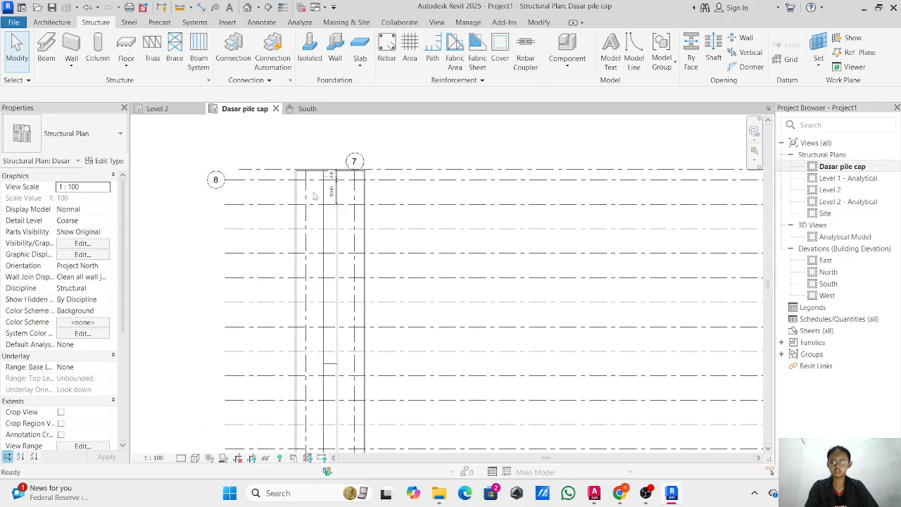
pyautogui.click(227, 22)
pyautogui.click(469, 52)
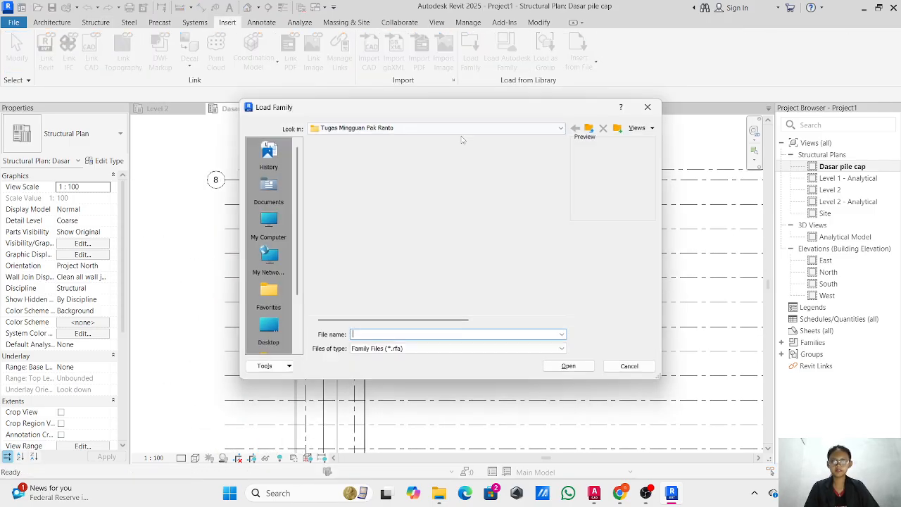
pyautogui.click(335, 155)
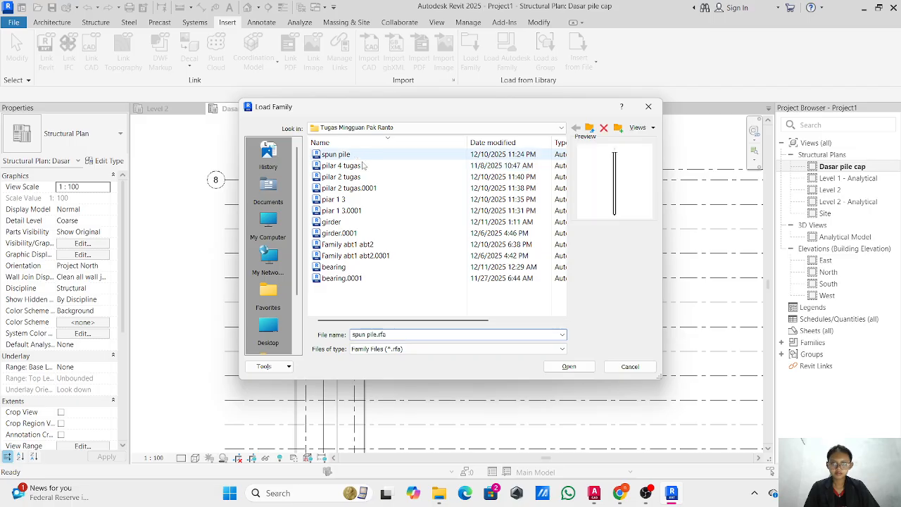
pyautogui.click(563, 366)
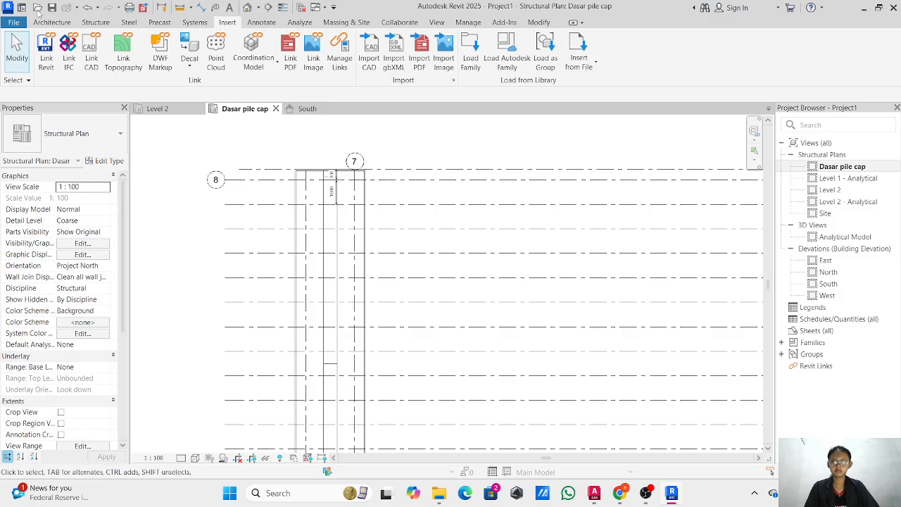
# - Place a spun pile as an isolated foundation at the intersection of grids 6 and 8 on the abutment pile cap
pyautogui.click(97, 22)
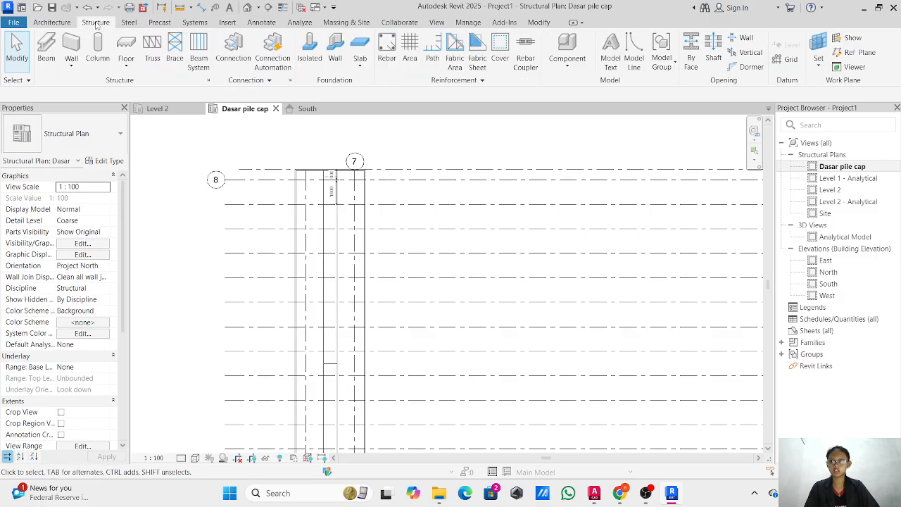
pyautogui.click(310, 51)
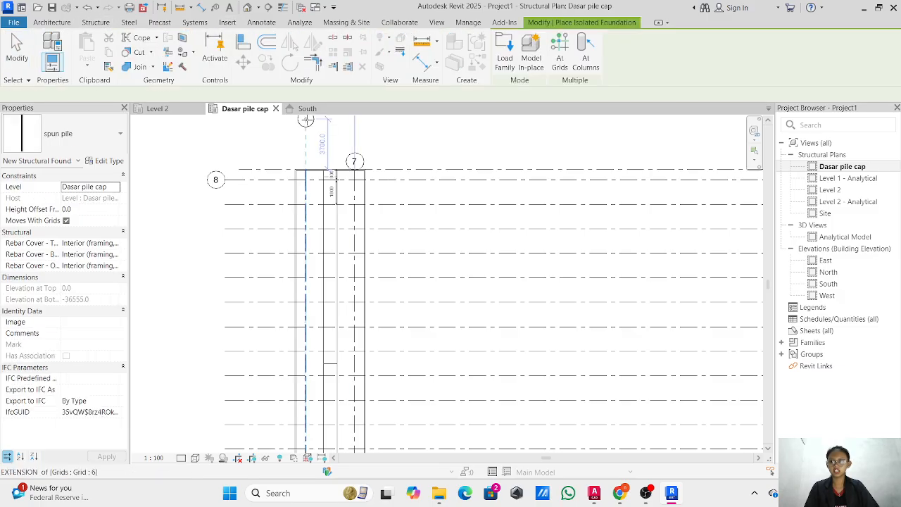
pyautogui.scroll(3, 295, 186)
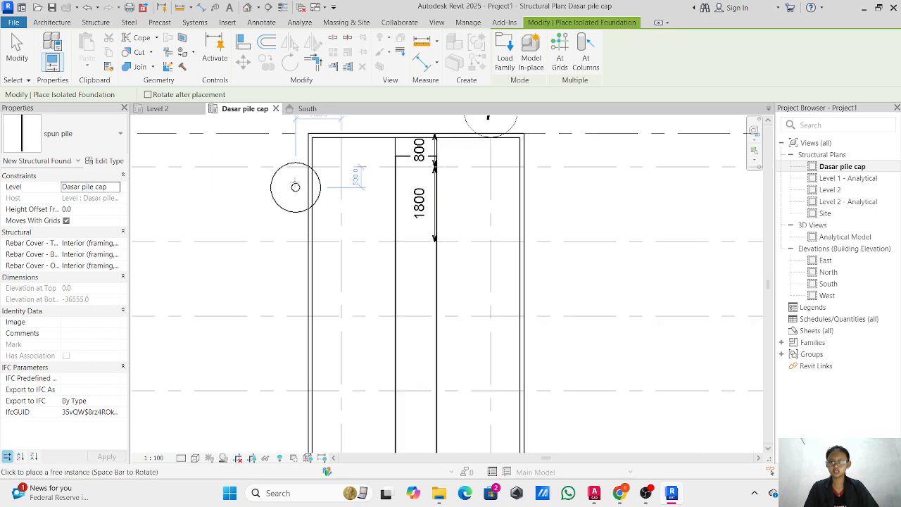
pyautogui.click(341, 166)
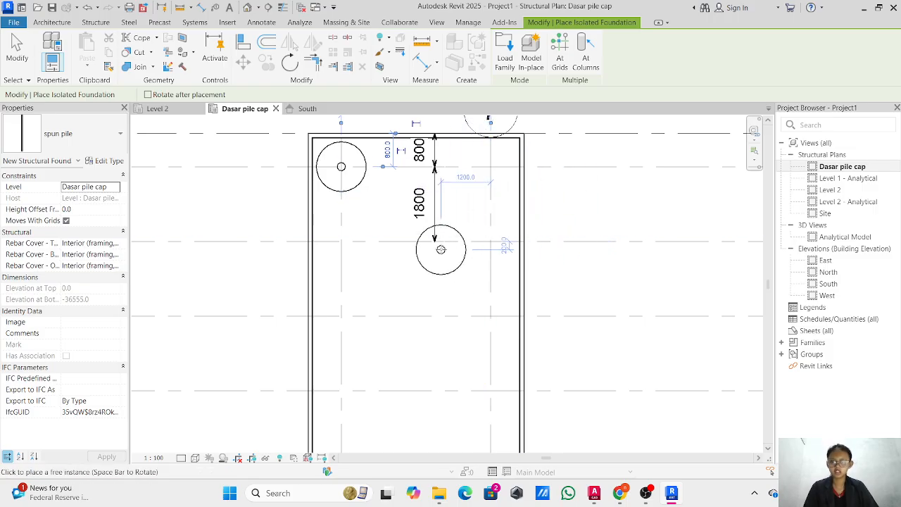
pyautogui.press('Escape')
pyautogui.press('Escape')
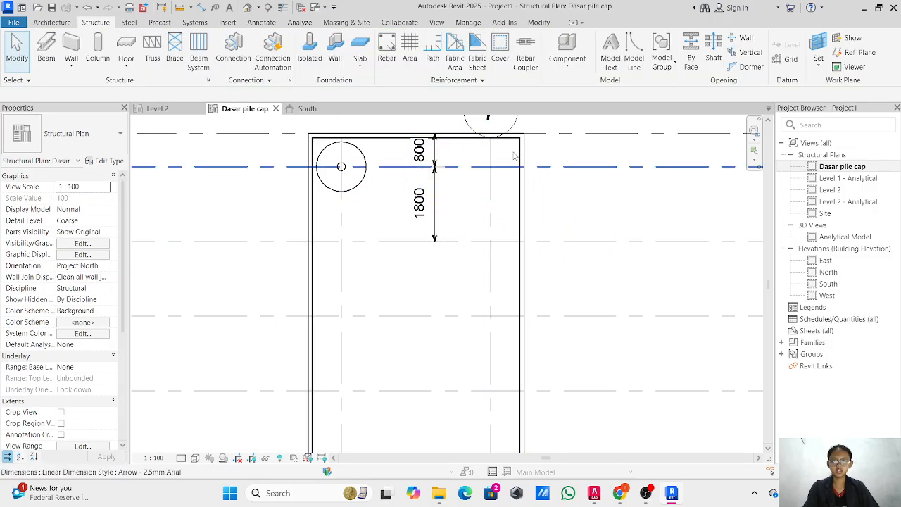
# - Add a lengthwise grid at an 1800 mm offset, midway between grids 6 and 7 of the abutment
pyautogui.click(786, 59)
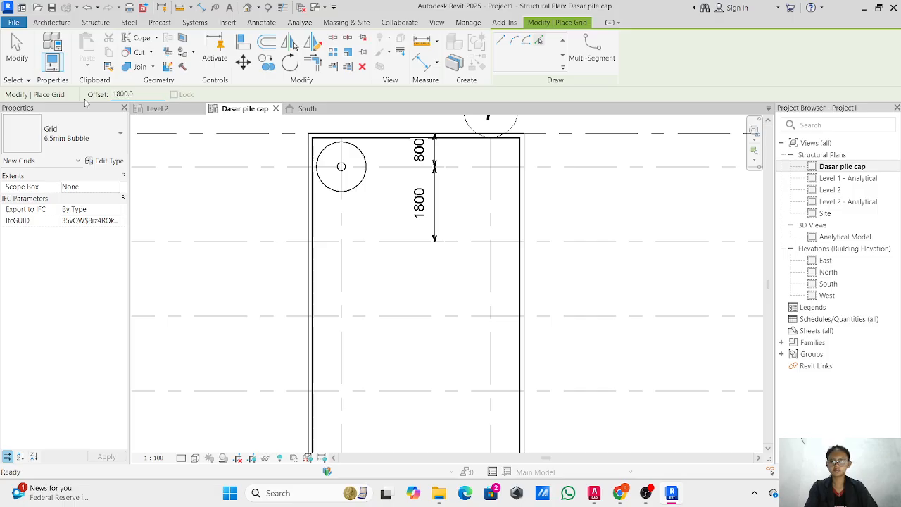
pyautogui.press('Escape')
pyautogui.press('Escape')
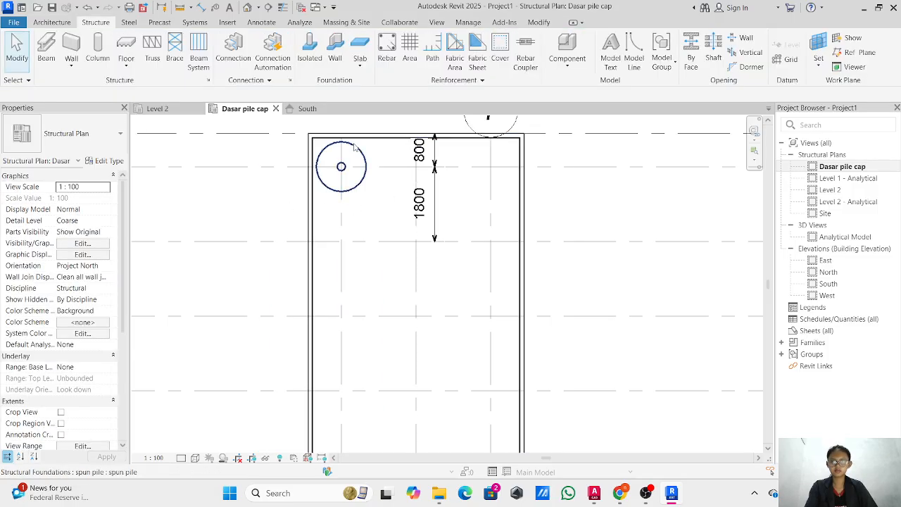
# - Place spun piles as isolated foundations on grid 8 where it crosses grids 25 and 7 of the abutment pile cap
pyautogui.click(314, 56)
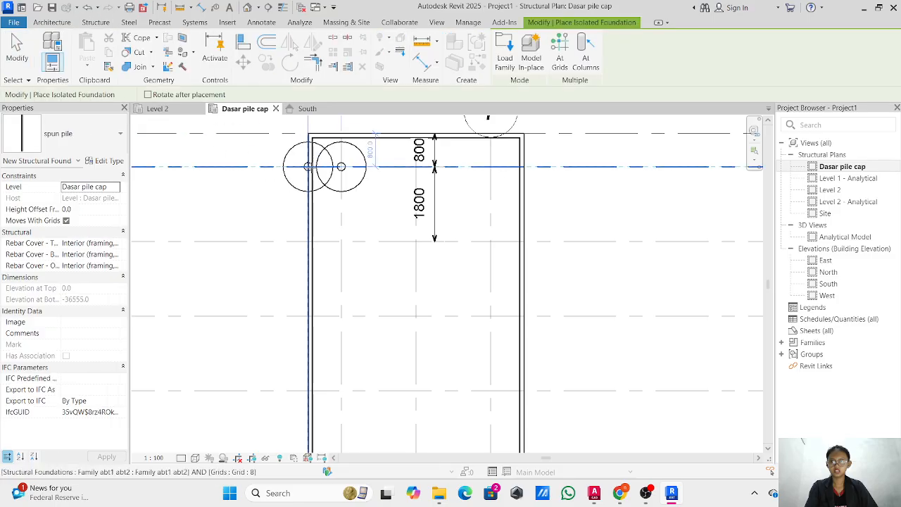
pyautogui.scroll(4, 398, 169)
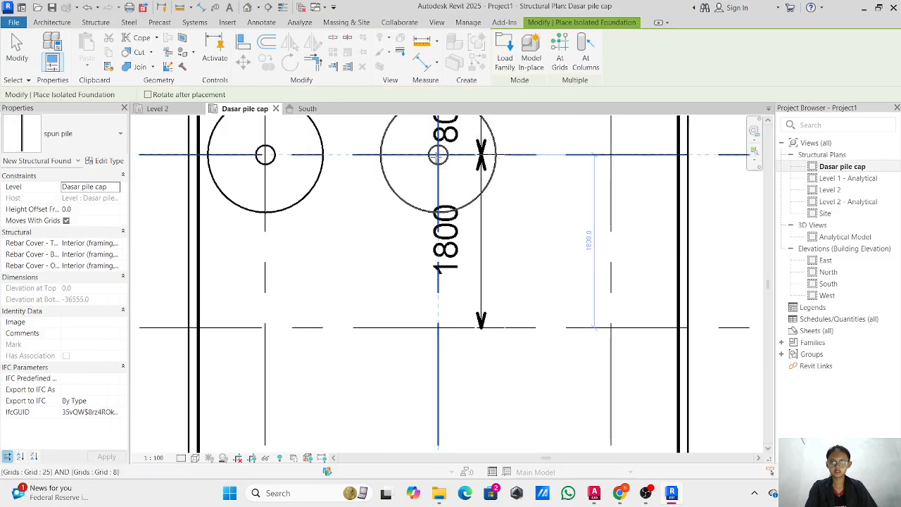
pyautogui.click(438, 155)
pyautogui.scroll(-3, 477, 194)
pyautogui.moveTo(477, 194); pyautogui.dragTo(384, 240, button='middle')
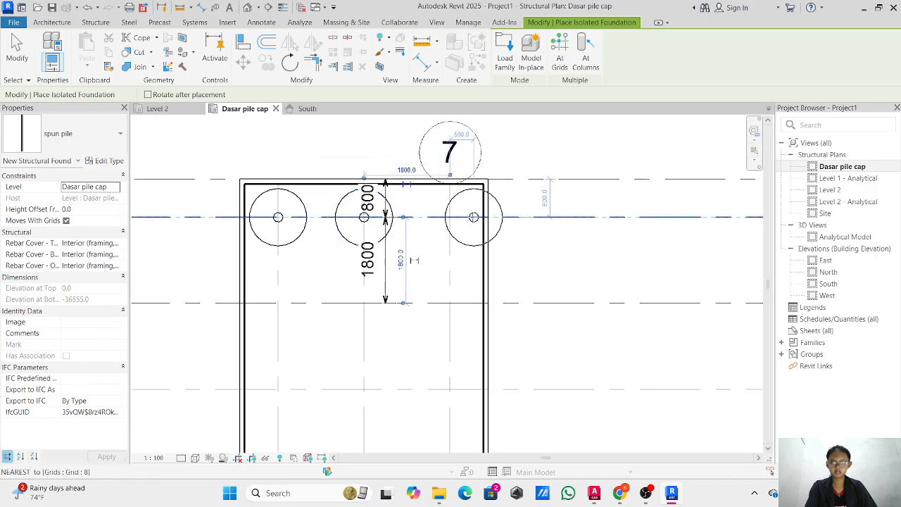
pyautogui.scroll(3, 449, 218)
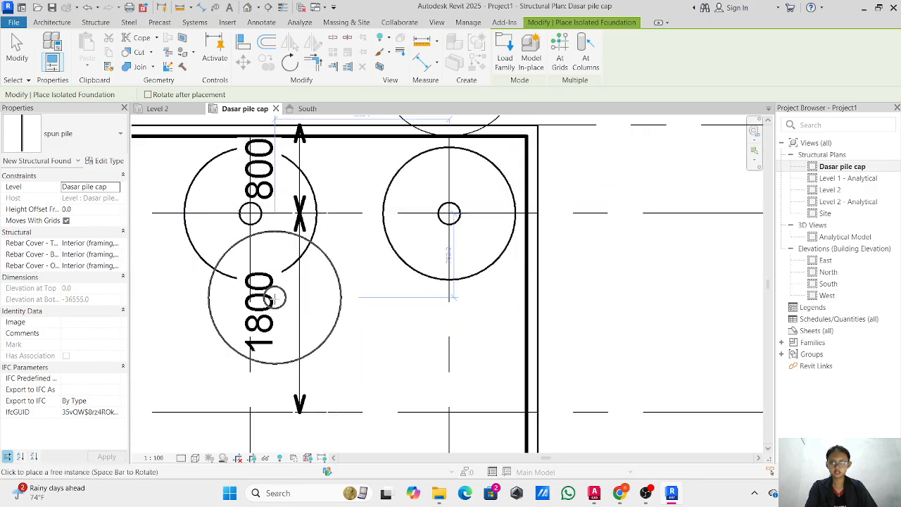
# - Finish placing piles and delete the 800 and 1800 dimension string overlapping the middle spun pile
pyautogui.press('Escape')
pyautogui.click(300, 293)
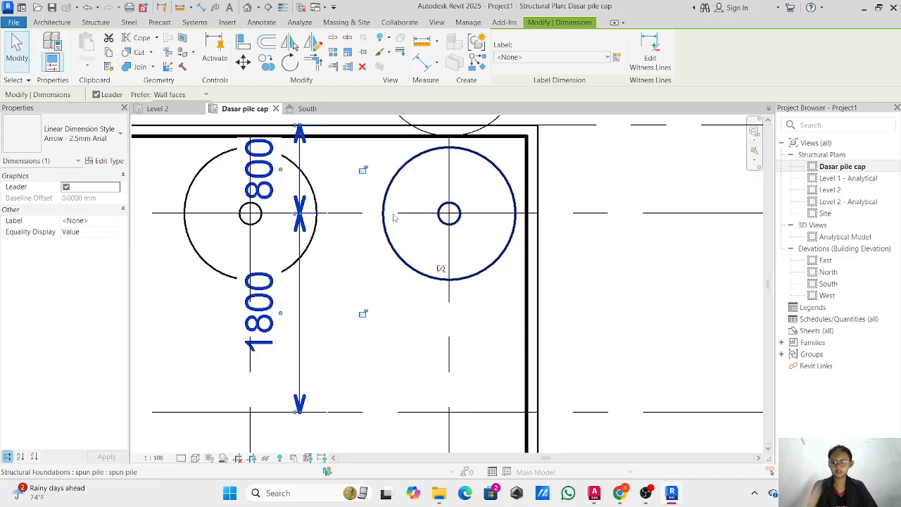
pyautogui.click(345, 221)
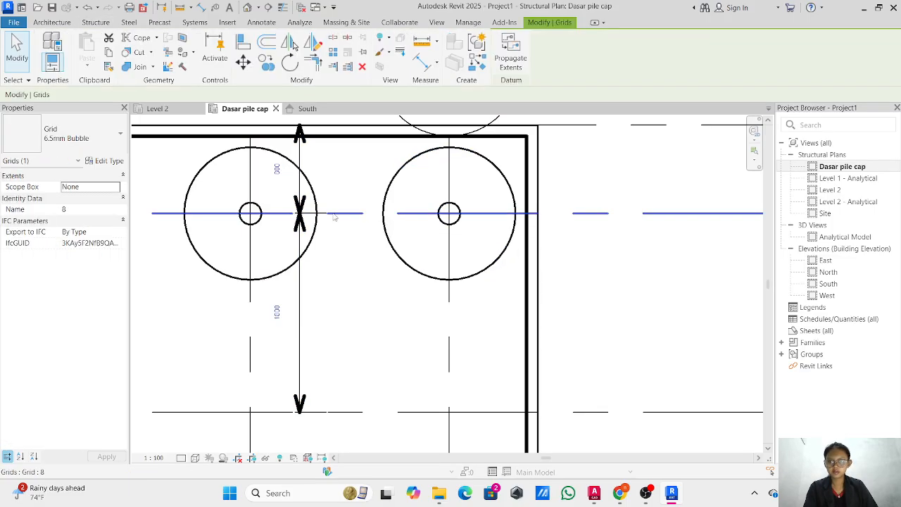
pyautogui.scroll(-3, 567, 211)
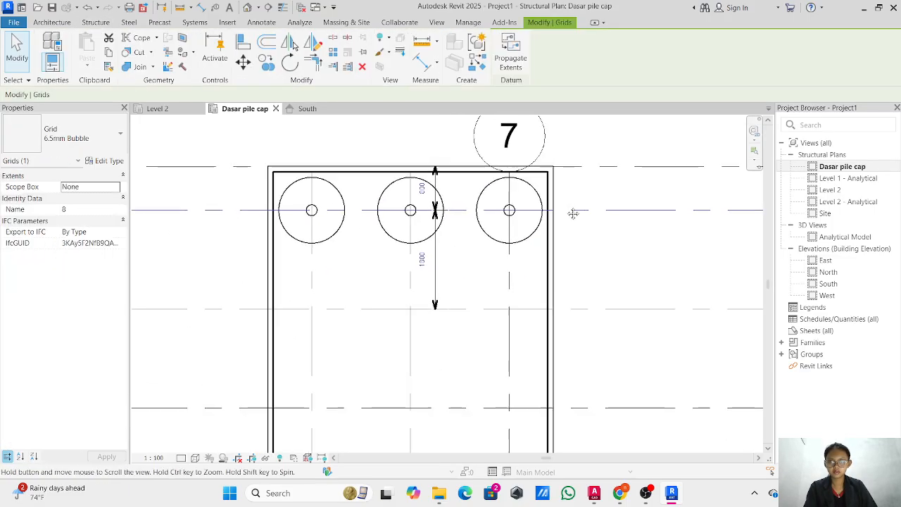
pyautogui.moveTo(573, 213); pyautogui.dragTo(584, 221, button='middle')
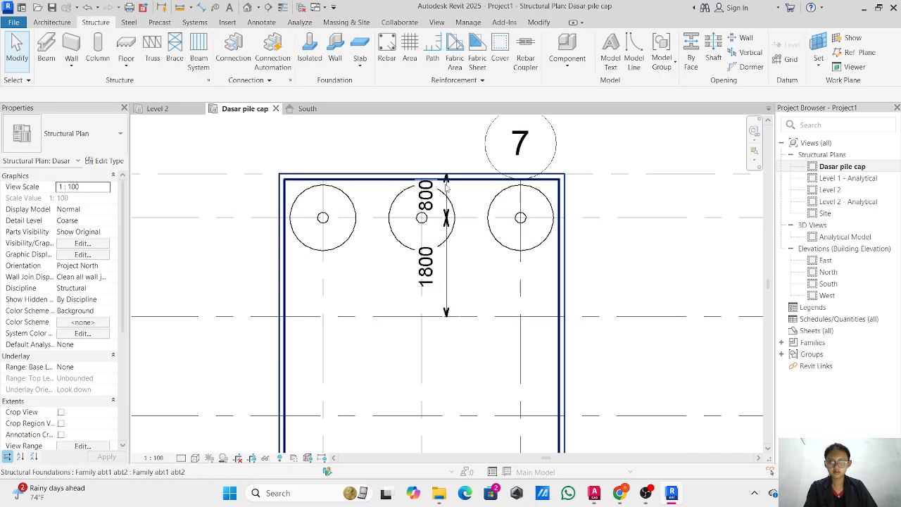
pyautogui.click(452, 197)
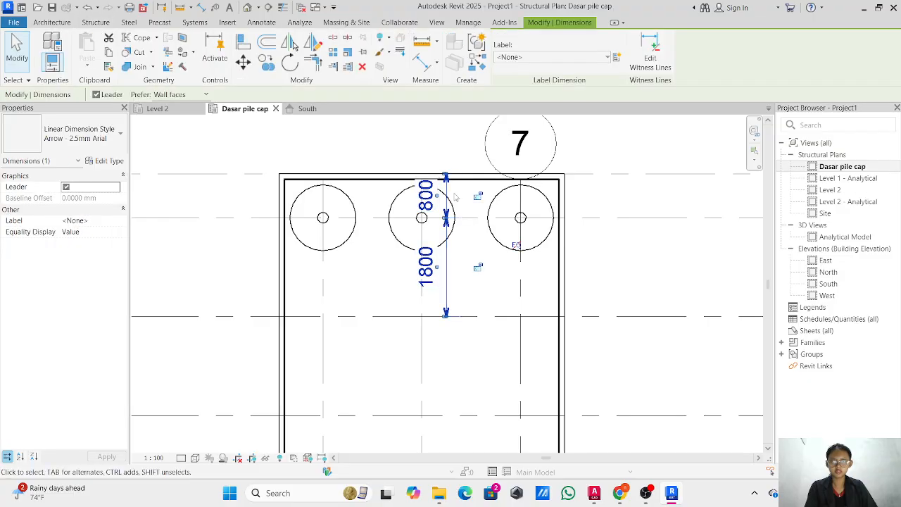
pyautogui.press('Delete')
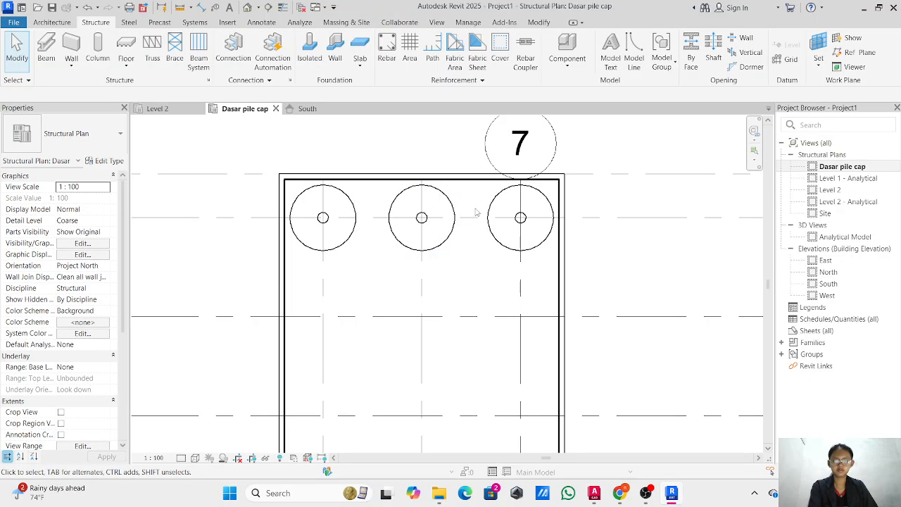
pyautogui.scroll(-2, 476, 212)
pyautogui.click(645, 493)
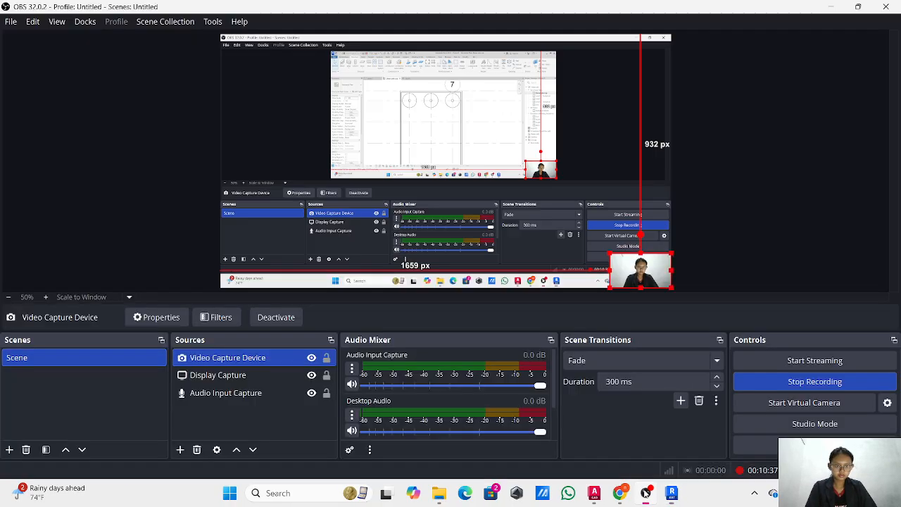
pyautogui.click(670, 493)
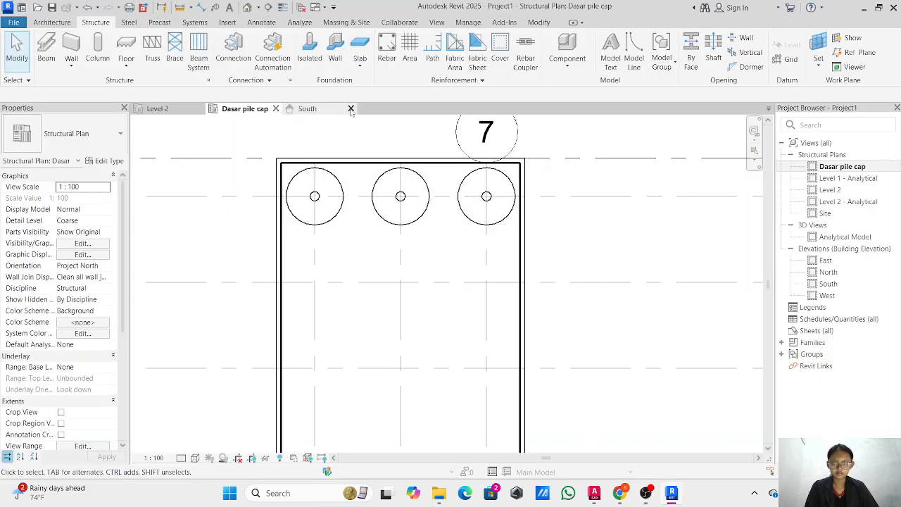
pyautogui.click(260, 22)
pyautogui.click(48, 49)
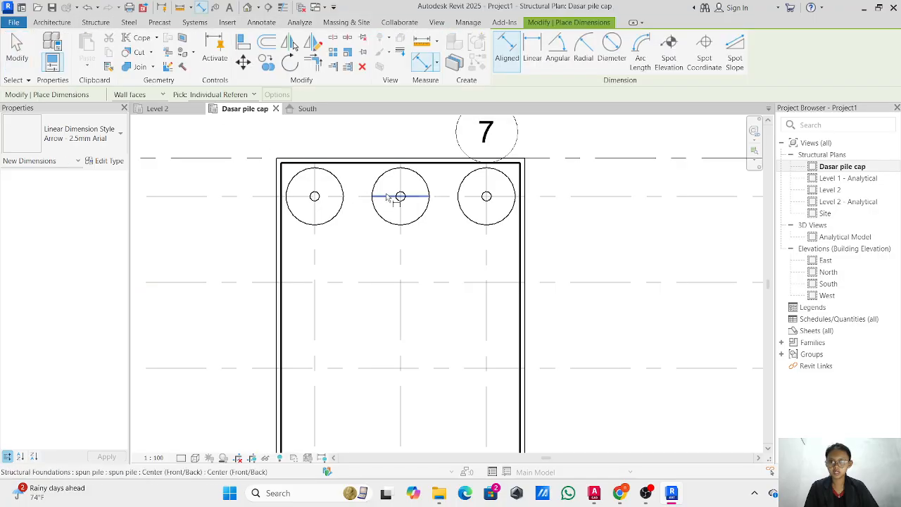
pyautogui.scroll(3, 440, 174)
pyautogui.click(439, 148)
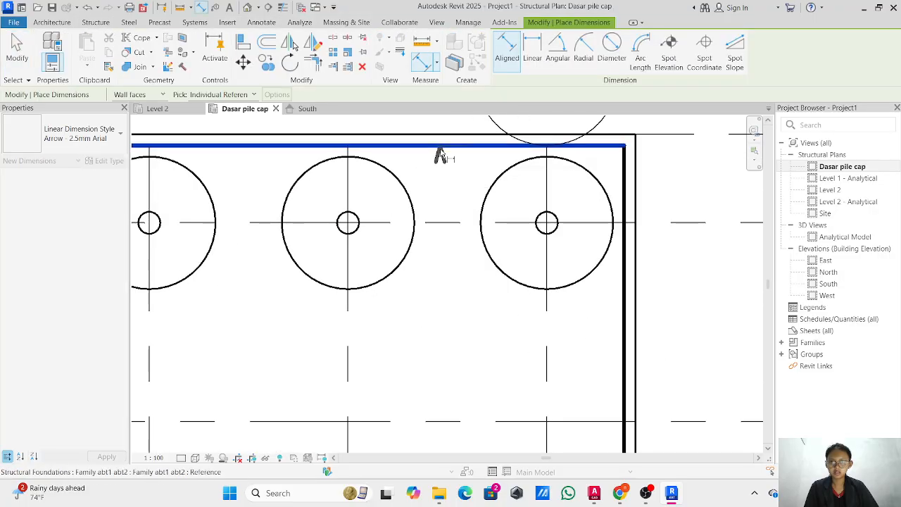
pyautogui.click(443, 222)
pyautogui.press('Escape')
pyautogui.press('Escape')
# - Copy the row of three spun piles on grid 8 by 1800 mm onto the adjacent crosswise grid
pyautogui.scroll(-4, 440, 206)
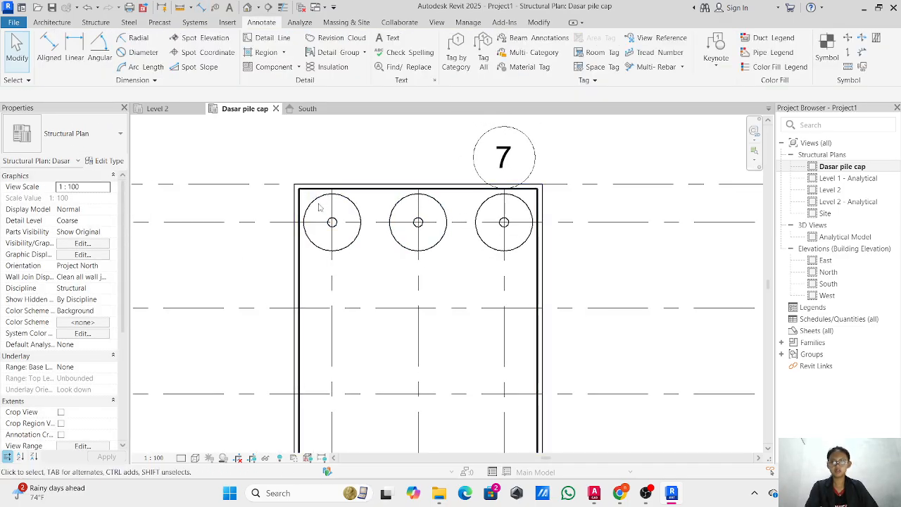
pyautogui.scroll(2, 320, 203)
pyautogui.moveTo(270, 146); pyautogui.dragTo(660, 322)
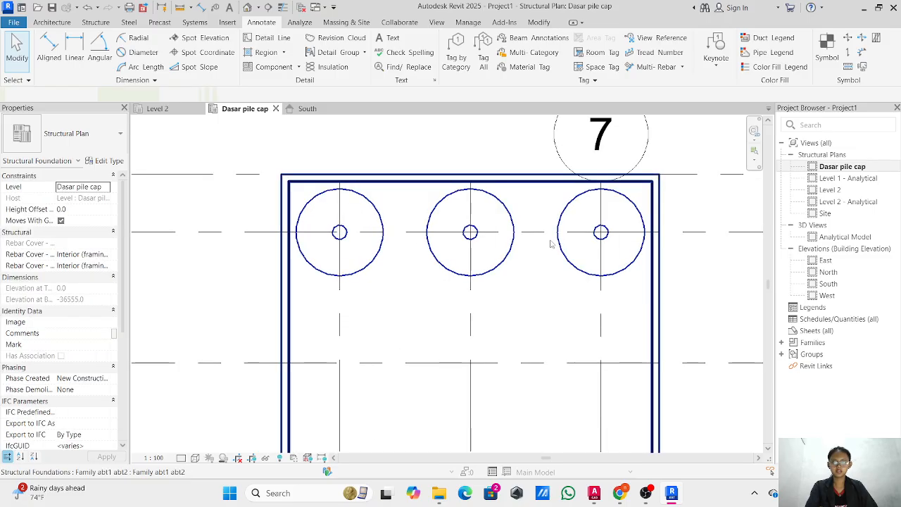
pyautogui.click(266, 64)
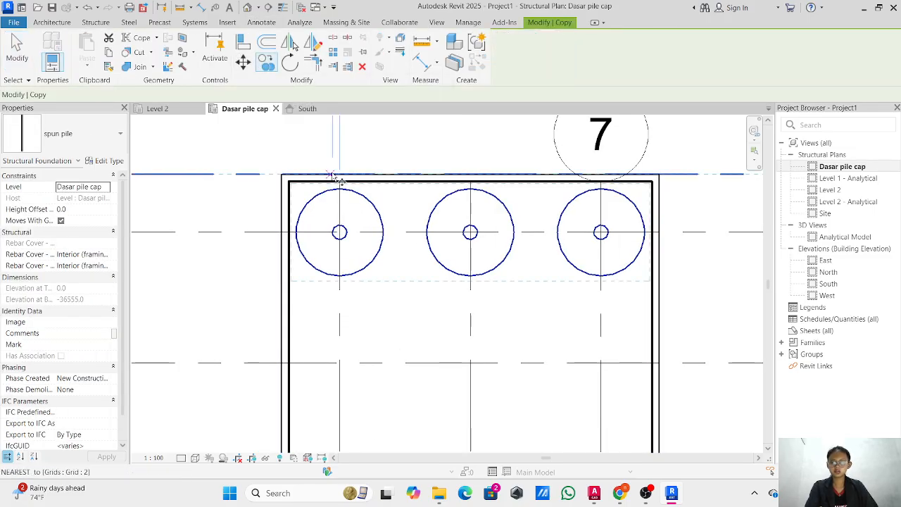
pyautogui.scroll(4, 339, 233)
pyautogui.click(338, 229)
pyautogui.scroll(-3, 358, 280)
pyautogui.scroll(2, 349, 257)
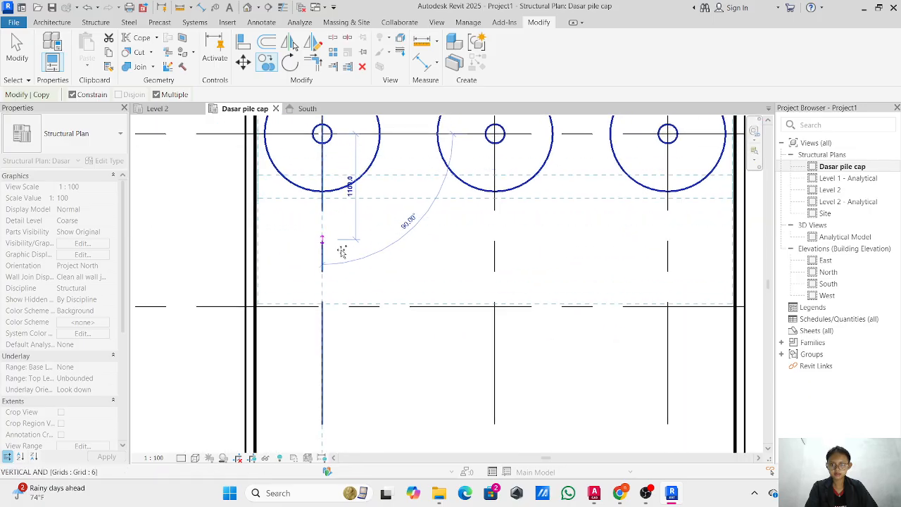
pyautogui.click(323, 304)
# - Continue copying the three-pile row at 1800 mm spacing onto every remaining crosswise grid up to the abutment's far end
pyautogui.scroll(-4, 322, 304)
pyautogui.scroll(2, 329, 247)
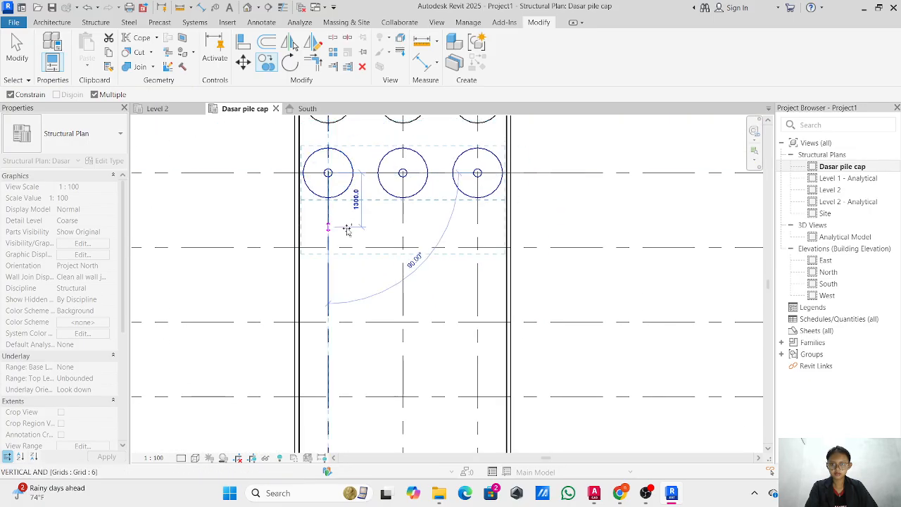
pyautogui.click(329, 247)
pyautogui.moveTo(383, 307); pyautogui.dragTo(364, 211, button='middle')
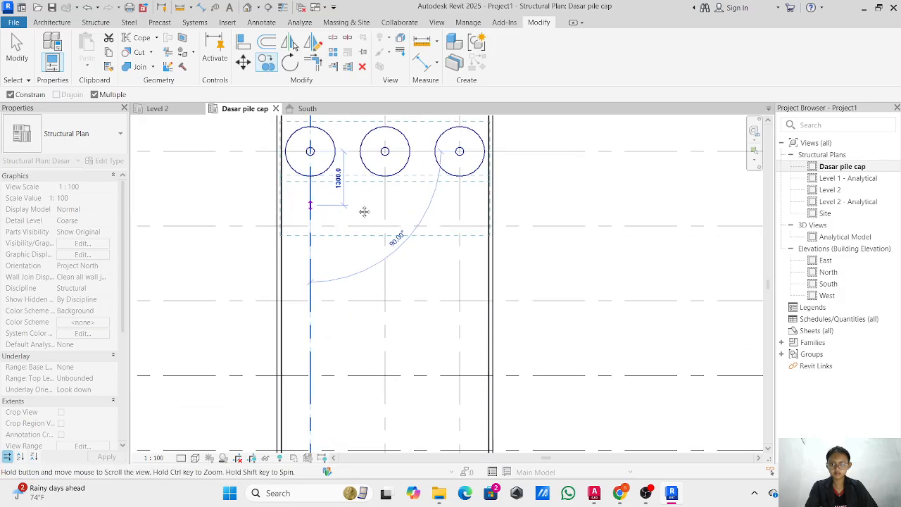
pyautogui.click(311, 226)
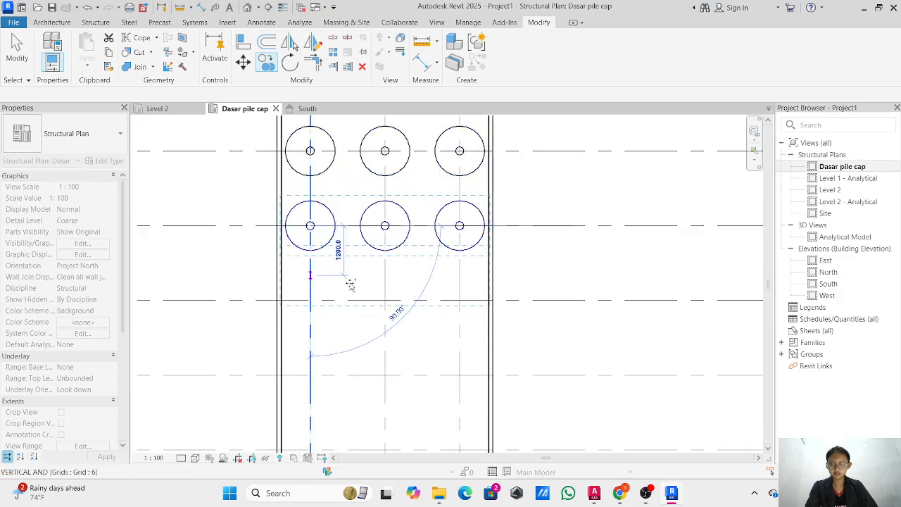
pyautogui.click(310, 302)
pyautogui.moveTo(310, 301); pyautogui.dragTo(348, 228, button='middle')
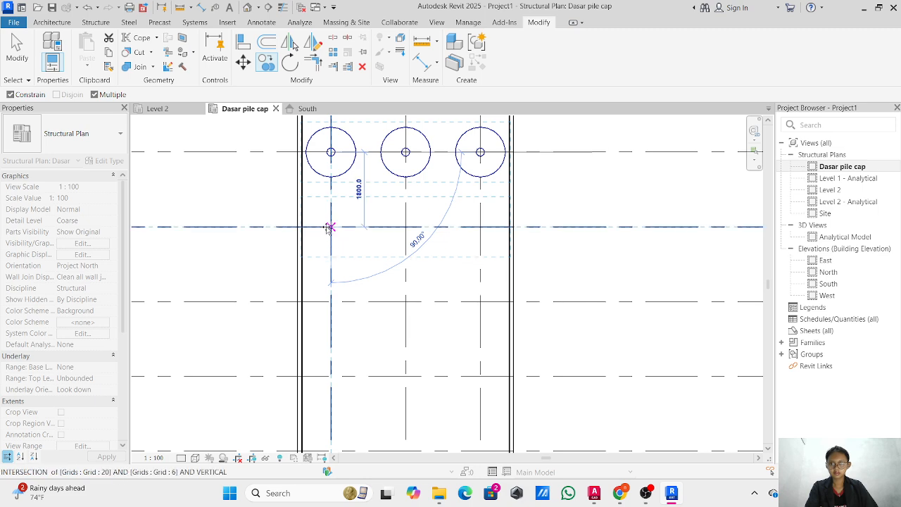
pyautogui.moveTo(345, 274); pyautogui.dragTo(357, 210, button='middle')
pyautogui.click(345, 212)
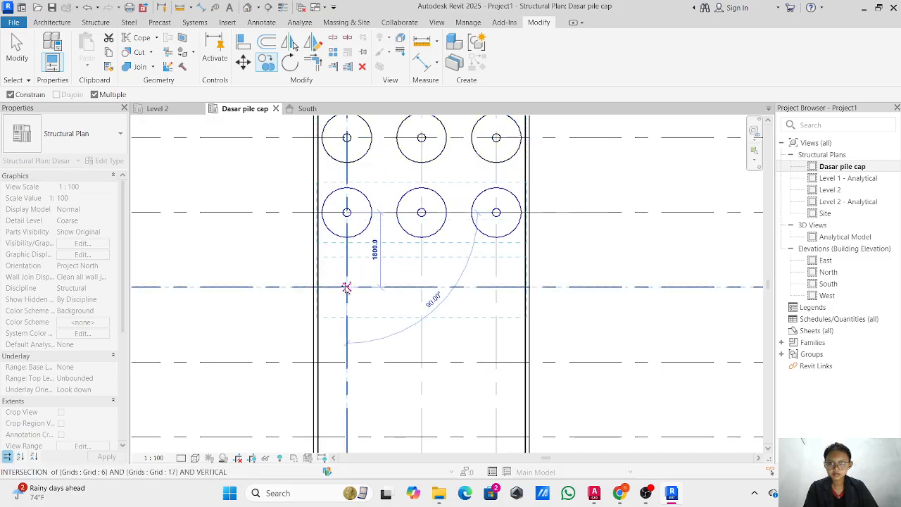
pyautogui.moveTo(348, 289); pyautogui.dragTo(368, 304, button='middle')
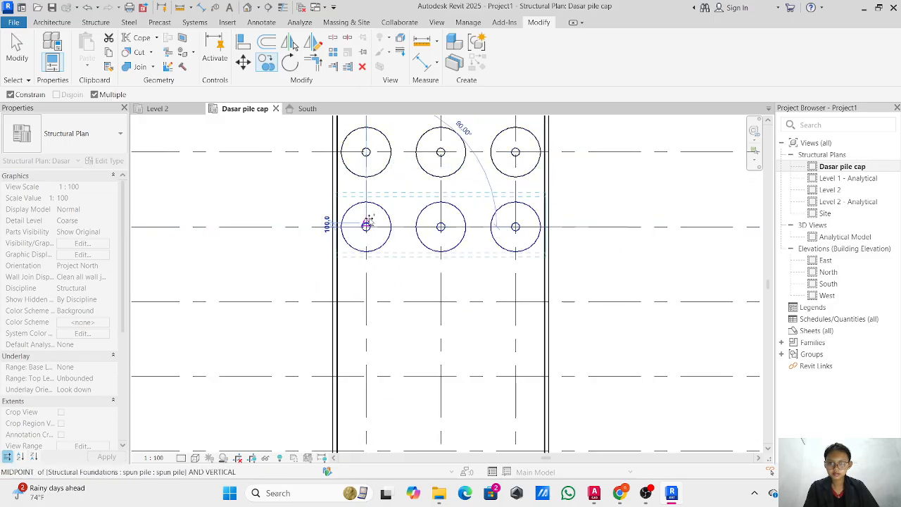
pyautogui.scroll(-3, 366, 224)
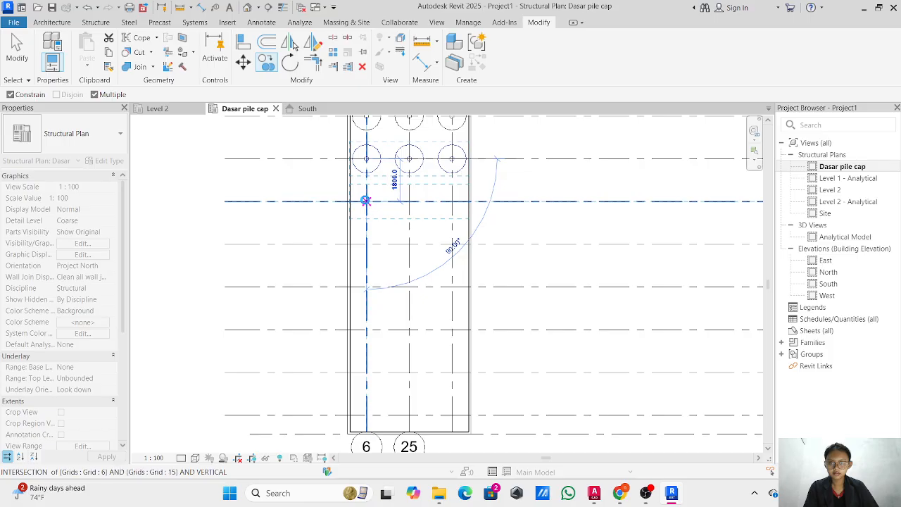
pyautogui.click(365, 201)
pyautogui.click(366, 244)
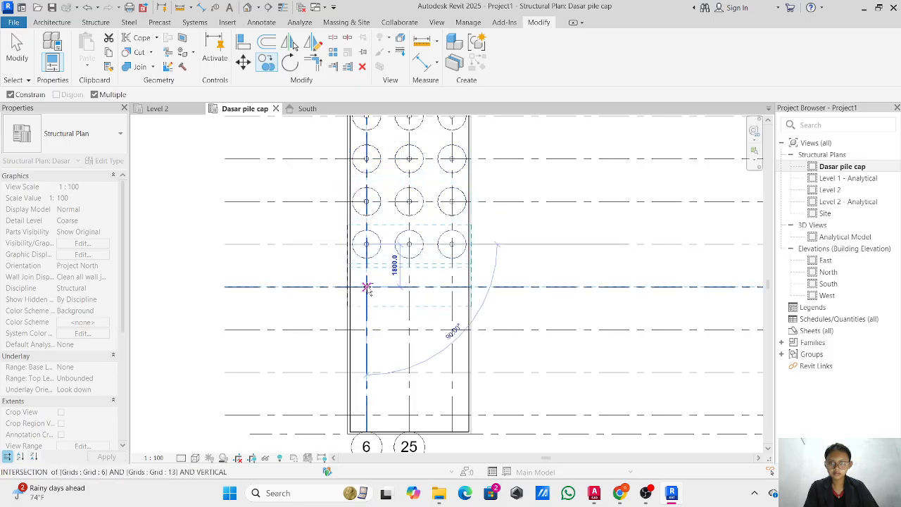
pyautogui.click(366, 286)
pyautogui.click(366, 330)
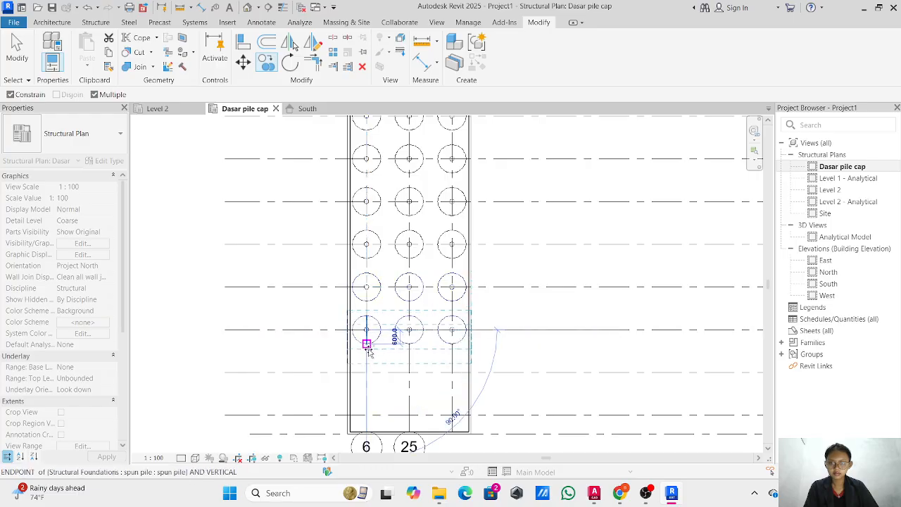
pyautogui.click(366, 372)
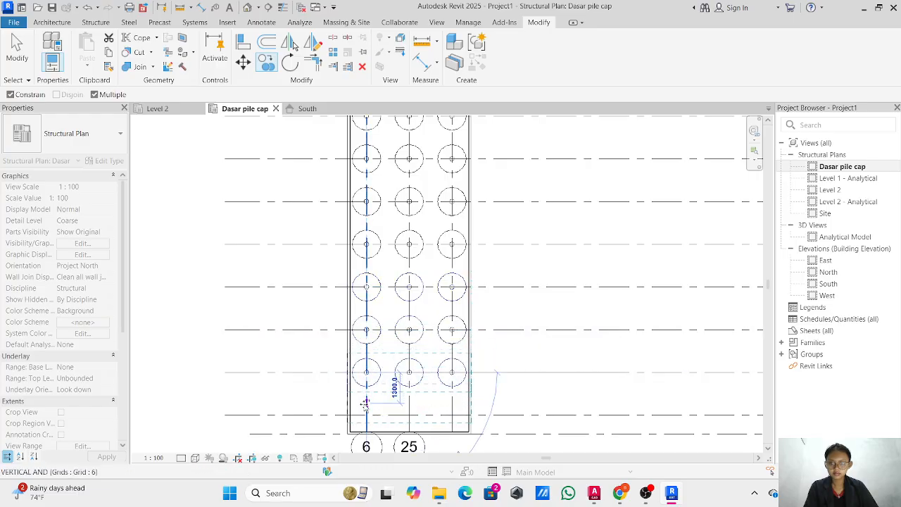
pyautogui.click(366, 414)
pyautogui.press('Escape')
pyautogui.press('Escape')
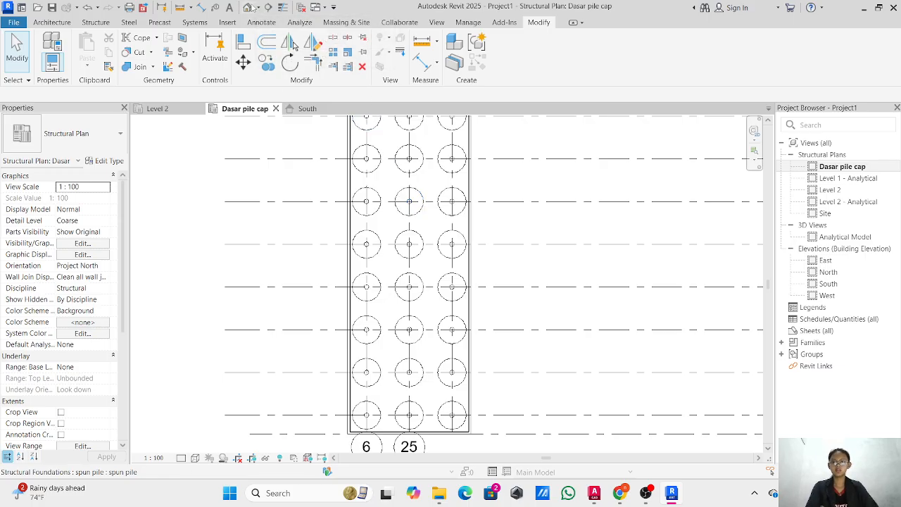
# - Inspect the abutment's spun piles in the default 3D view and bring up the South elevation
pyautogui.click(249, 8)
pyautogui.scroll(4, 335, 234)
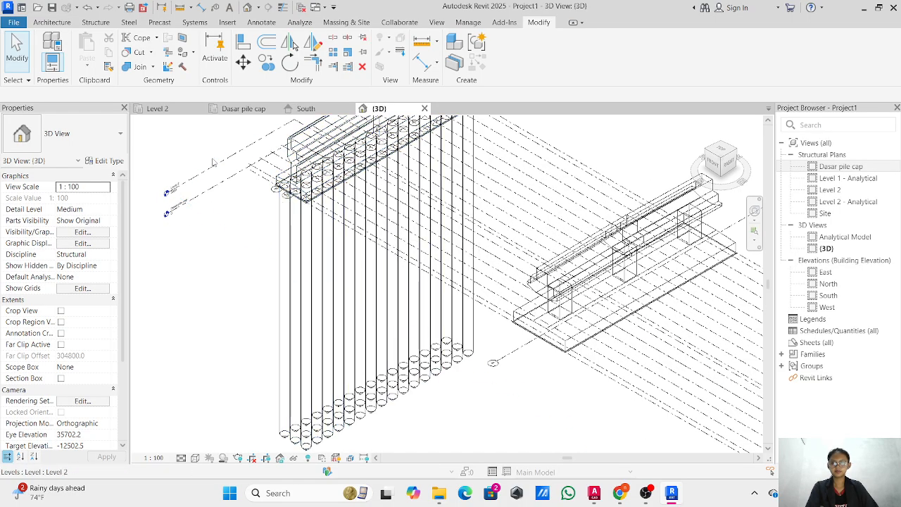
pyautogui.click(305, 110)
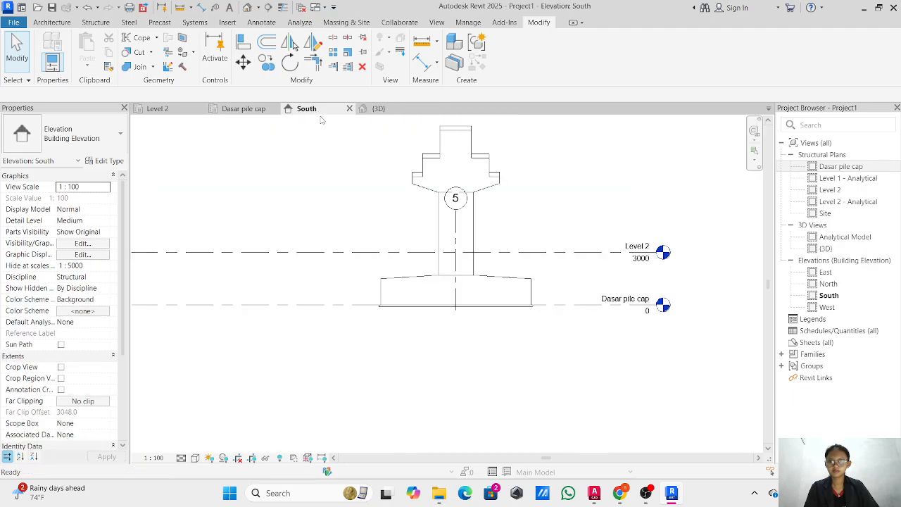
# - Open the Dasar pile cap plan and examine the abutment's pile layout and the crosswise grids running through the first pier
pyautogui.click(244, 112)
pyautogui.scroll(-5, 454, 248)
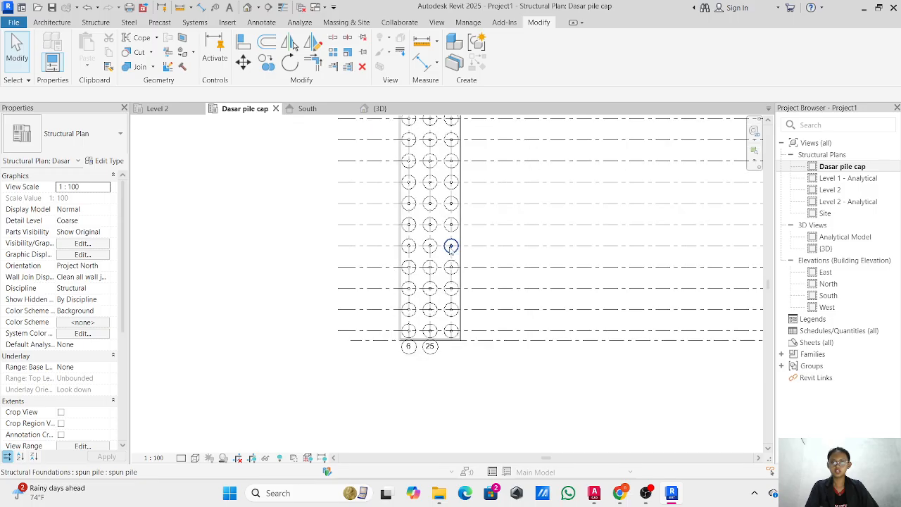
pyautogui.moveTo(454, 255); pyautogui.dragTo(317, 338, button='middle')
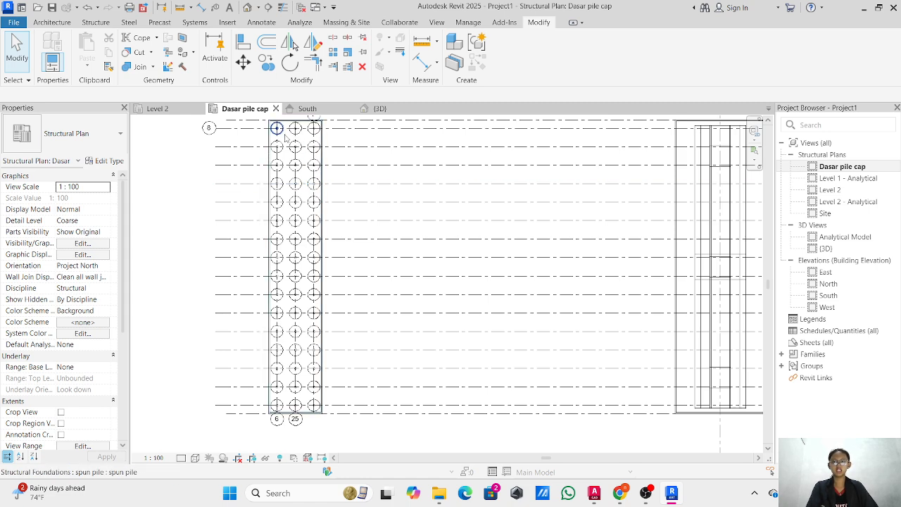
pyautogui.moveTo(691, 153); pyautogui.dragTo(495, 175, button='middle')
pyautogui.scroll(-1, 495, 176)
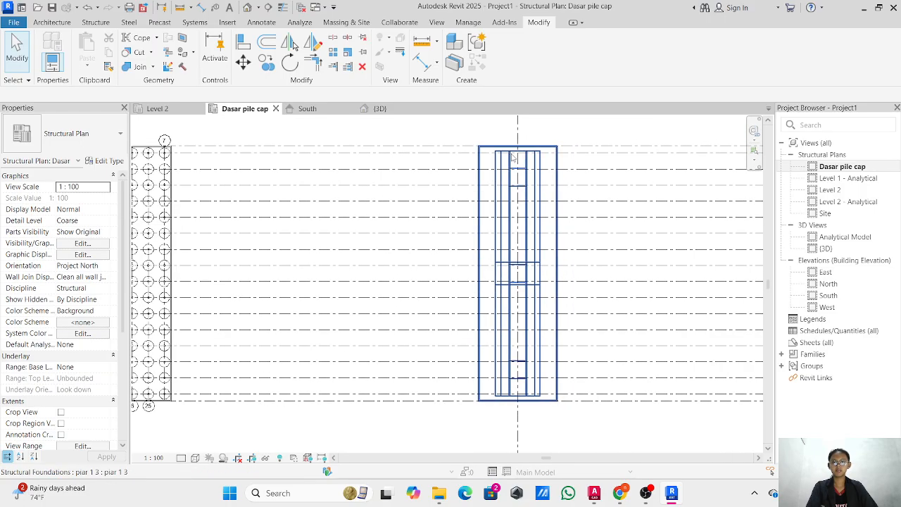
pyautogui.moveTo(606, 497)
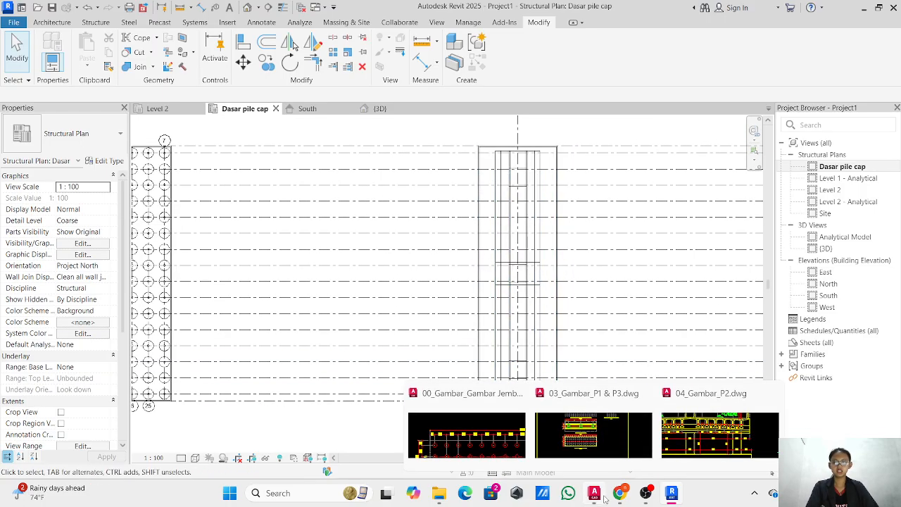
pyautogui.moveTo(218, 200); pyautogui.dragTo(249, 188, button='middle')
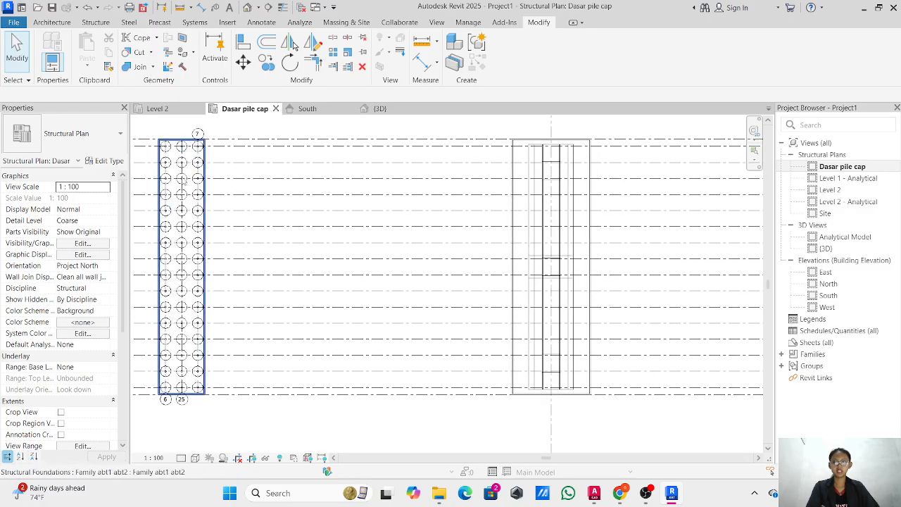
# - Switch to AutoCAD and read the spun pile notes for abutment A1 and pier P1 in the bridge's long section
pyautogui.click(594, 492)
pyautogui.scroll(-10, 563, 402)
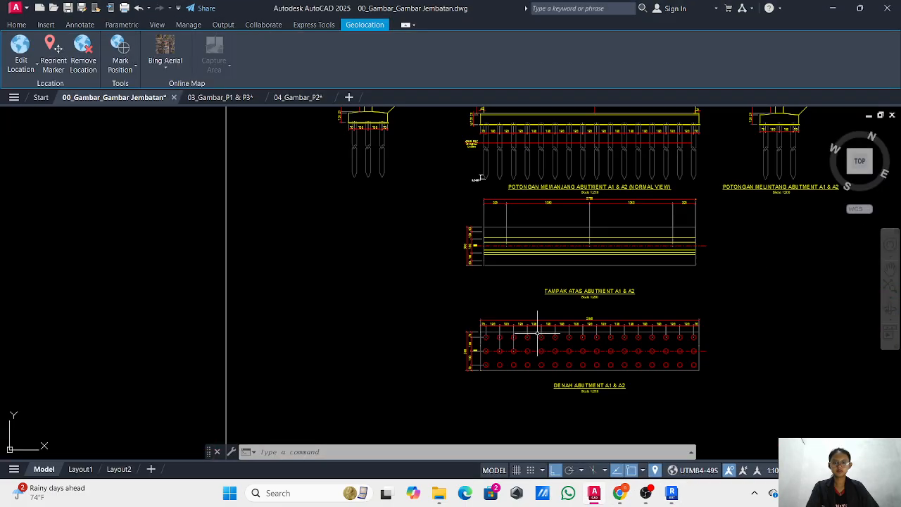
pyautogui.moveTo(554, 256); pyautogui.dragTo(455, 425, button='middle')
pyautogui.moveTo(551, 206); pyautogui.dragTo(419, 290, button='middle')
pyautogui.scroll(6, 438, 263)
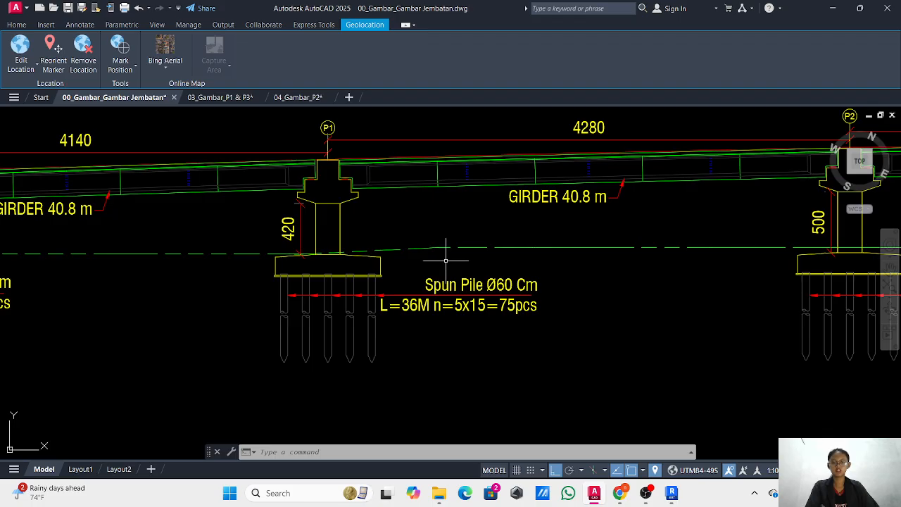
pyautogui.moveTo(326, 243)
pyautogui.mouseDown(button='middle')
pyautogui.moveTo(654, 217)
pyautogui.moveTo(620, 243)
pyautogui.mouseUp(button='middle')
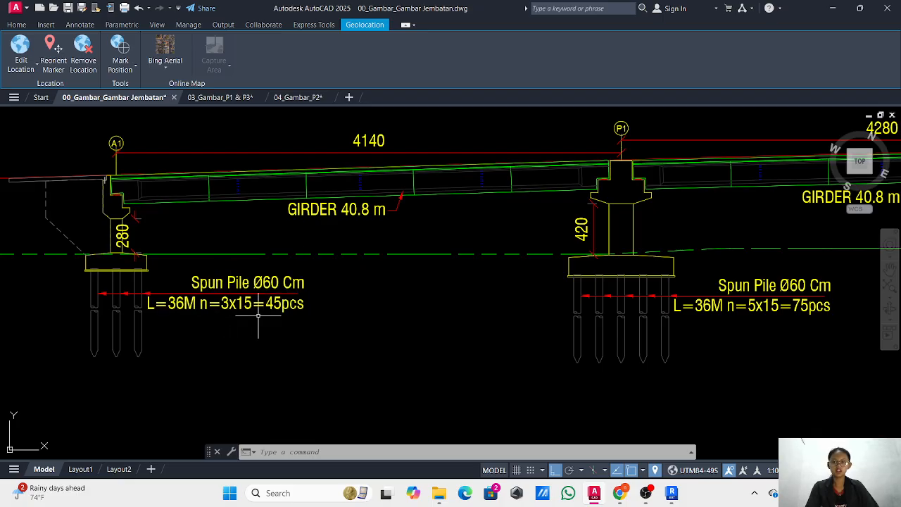
pyautogui.moveTo(747, 299); pyautogui.dragTo(636, 317, button='middle')
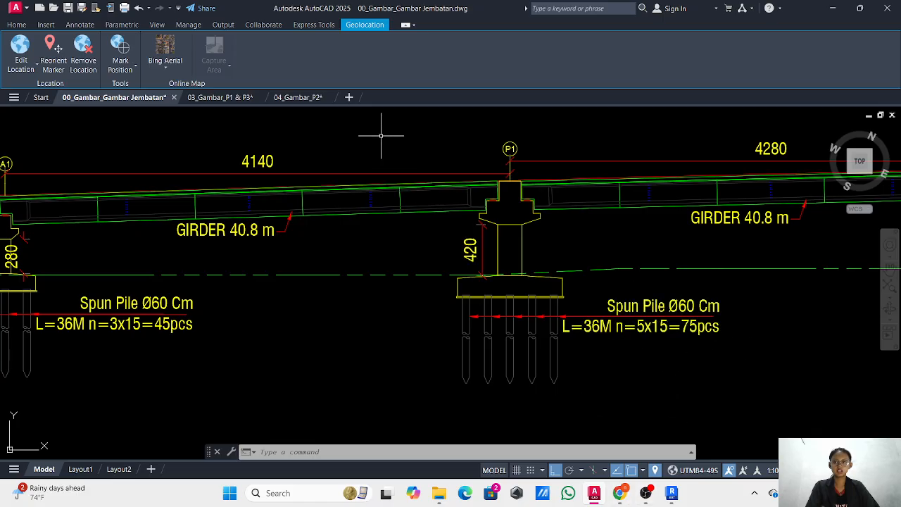
# - Open the 03_Gambar_P1 & P3 drawing and read the pile spacing and edge distances in the pier pile plan
pyautogui.click(220, 97)
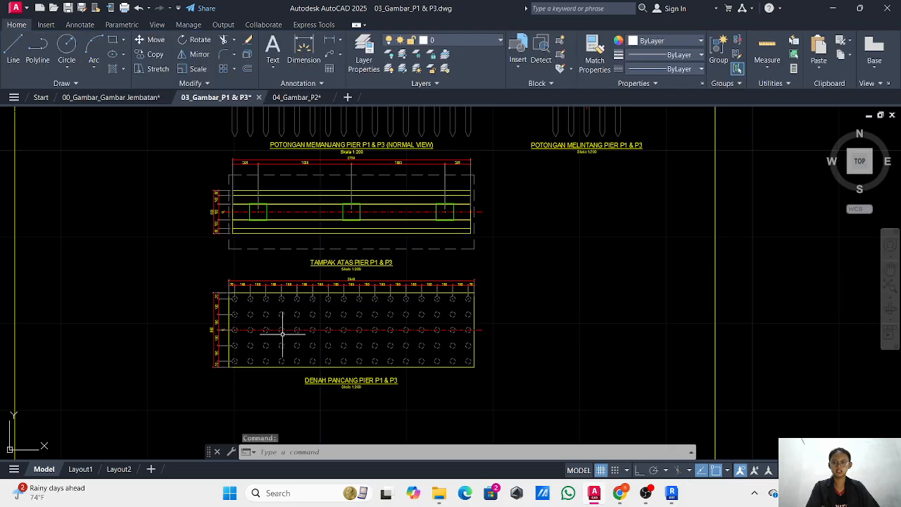
pyautogui.moveTo(282, 334); pyautogui.dragTo(372, 288, button='middle')
pyautogui.scroll(4, 352, 296)
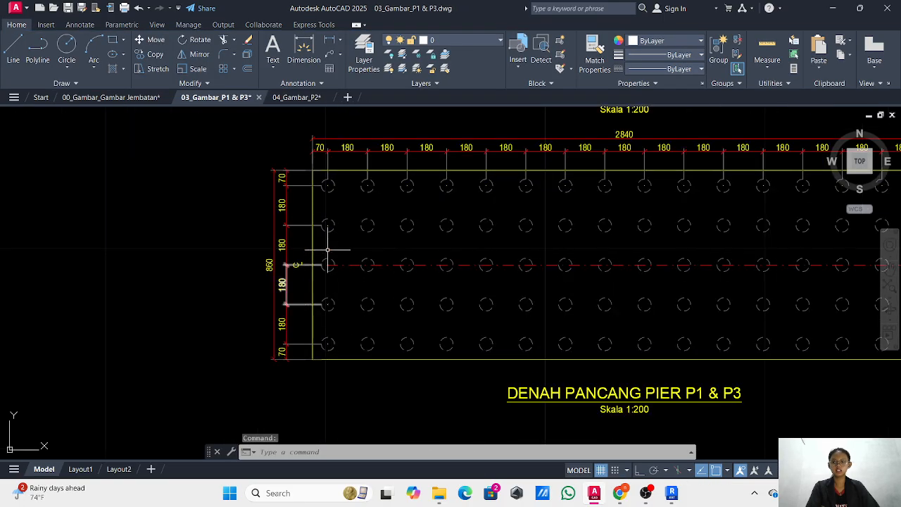
pyautogui.moveTo(342, 191); pyautogui.dragTo(300, 259, button='middle')
pyautogui.scroll(3, 206, 252)
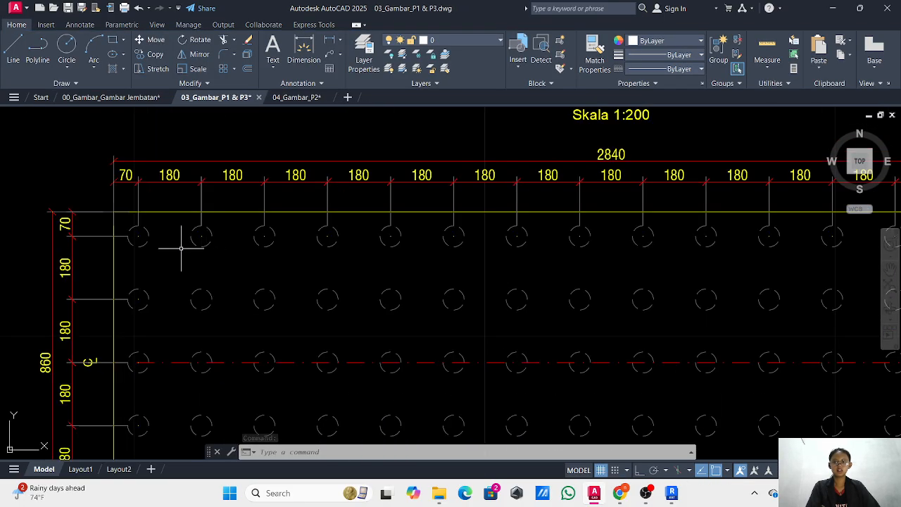
pyautogui.scroll(-2, 264, 259)
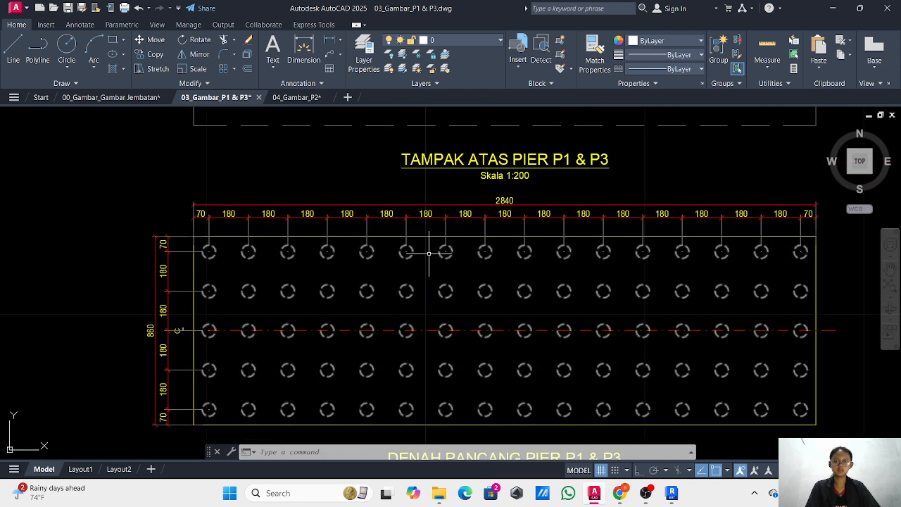
# - Return to Revit and place grids offset 700 mm inward from both long edges of the first pier's pile cap
pyautogui.click(672, 492)
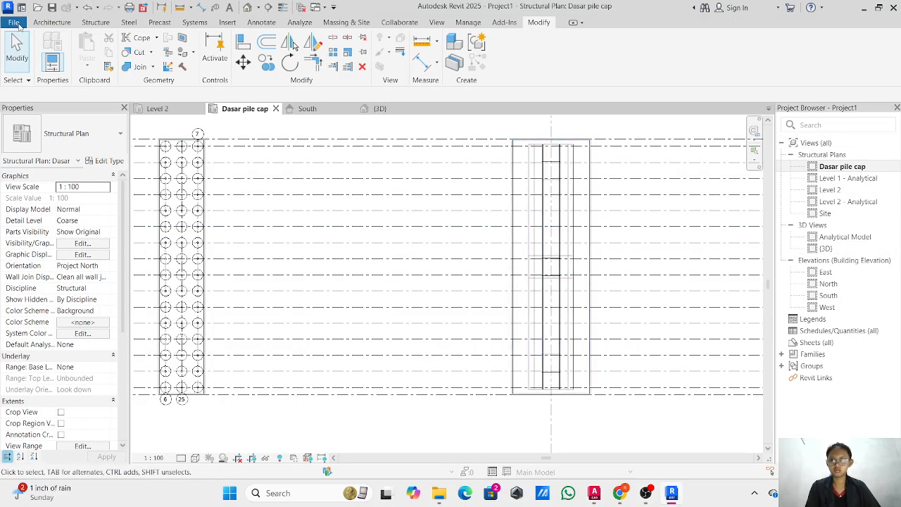
pyautogui.click(85, 23)
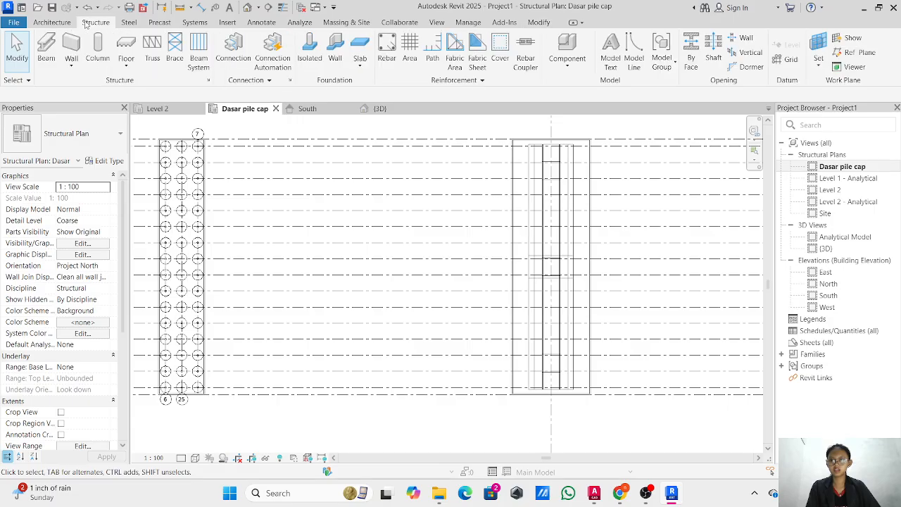
pyautogui.click(783, 61)
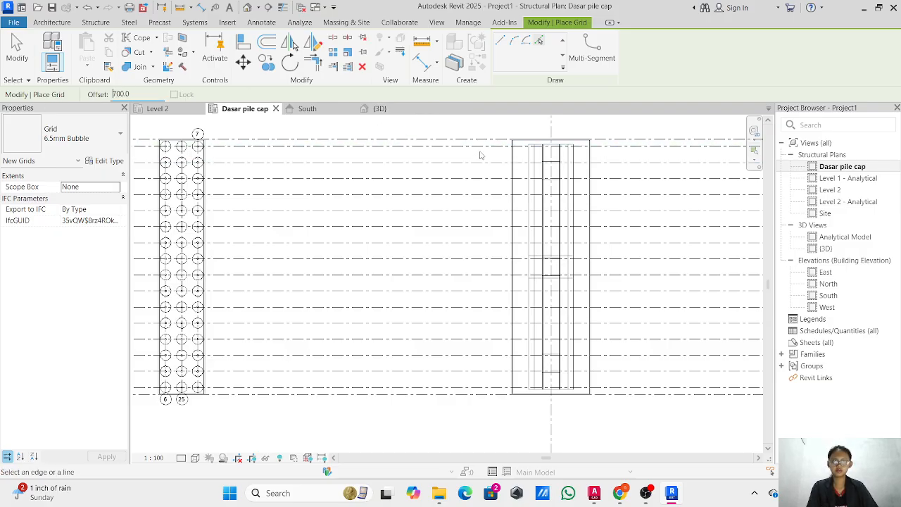
pyautogui.scroll(5, 480, 155)
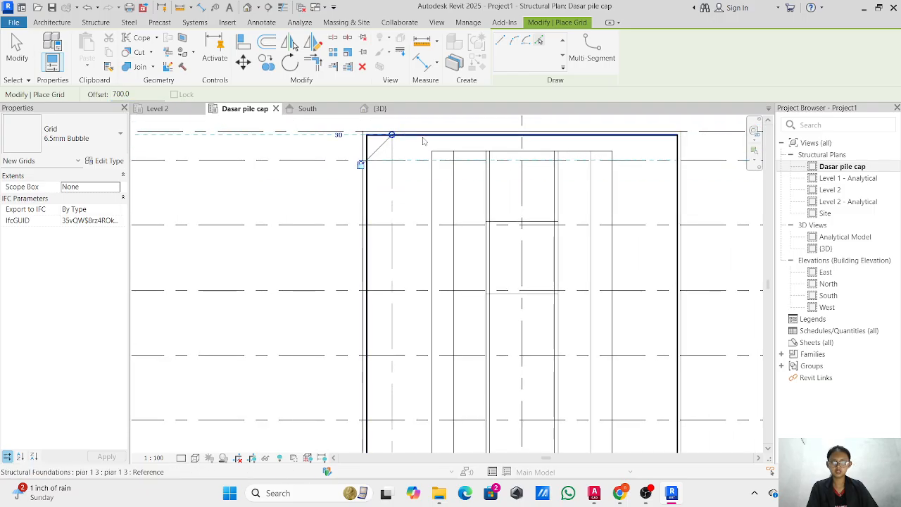
pyautogui.click(678, 187)
# - Place grids offset 700 mm inward from both long edges of the second pier's pile cap
pyautogui.scroll(-2, 587, 261)
pyautogui.moveTo(586, 261); pyautogui.dragTo(92, 253, button='middle')
pyautogui.moveTo(552, 225); pyautogui.dragTo(173, 226, button='middle')
pyautogui.scroll(2, 331, 226)
pyautogui.scroll(2, 332, 226)
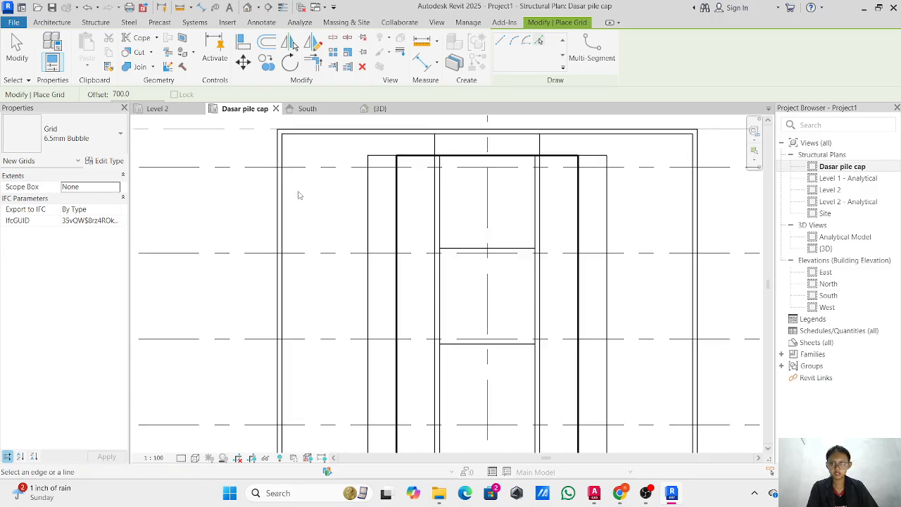
pyautogui.click(690, 207)
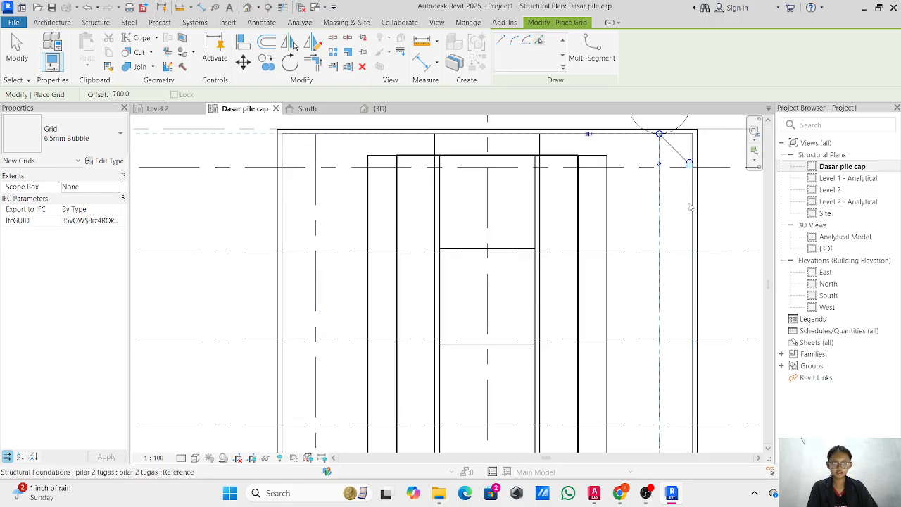
pyautogui.scroll(-3, 455, 210)
pyautogui.moveTo(455, 209); pyautogui.dragTo(494, 241, button='middle')
pyautogui.press('Escape')
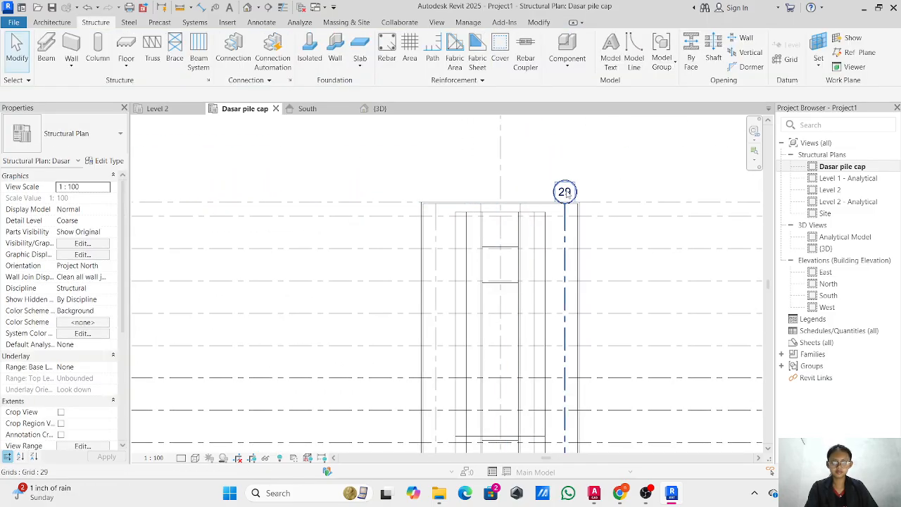
# - Extend the upper end of grid 29, with its aligned grids, beyond the pier pile caps
pyautogui.click(568, 205)
pyautogui.moveTo(565, 205); pyautogui.dragTo(565, 138)
pyautogui.scroll(-2, 582, 200)
pyautogui.moveTo(583, 200); pyautogui.dragTo(654, 210, button='middle')
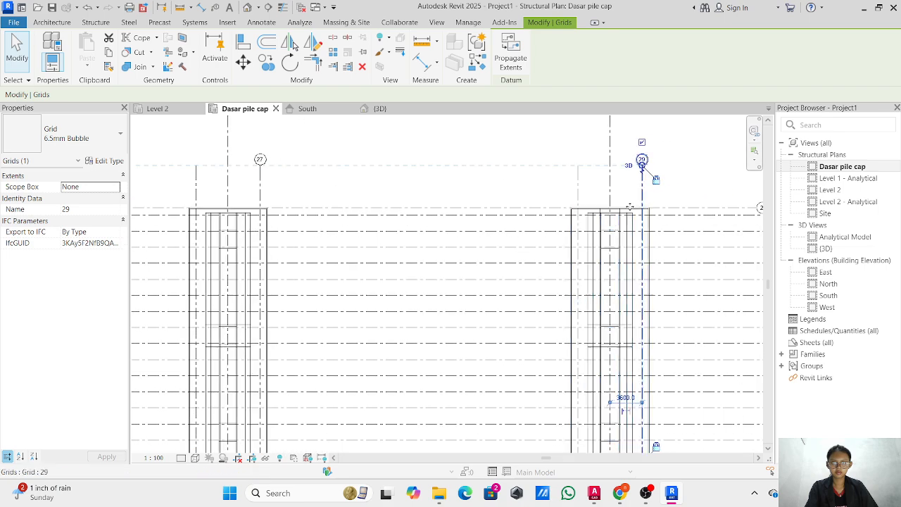
pyautogui.click(285, 242)
# - Place a spun pile isolated foundation on the first pier's cap where grids 26 and 8 intersect
pyautogui.scroll(-2, 236, 235)
pyautogui.moveTo(303, 237); pyautogui.dragTo(561, 233, button='middle')
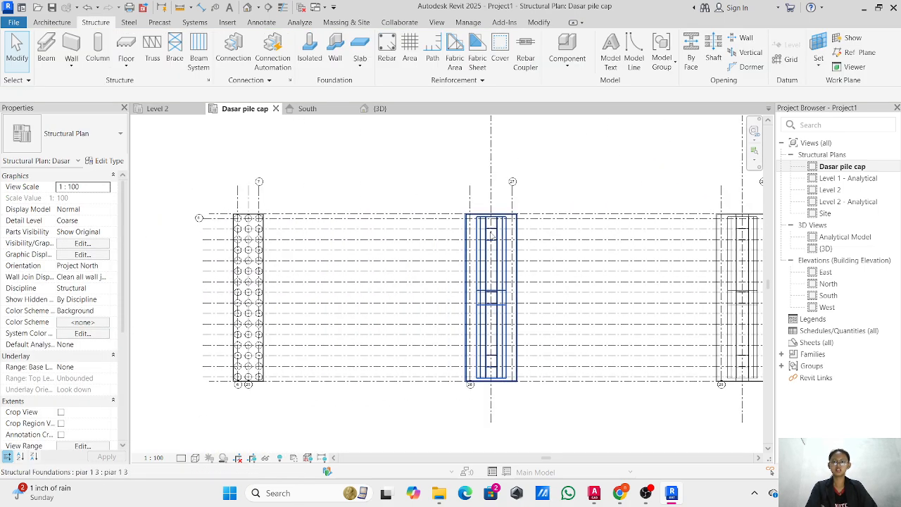
pyautogui.click(310, 48)
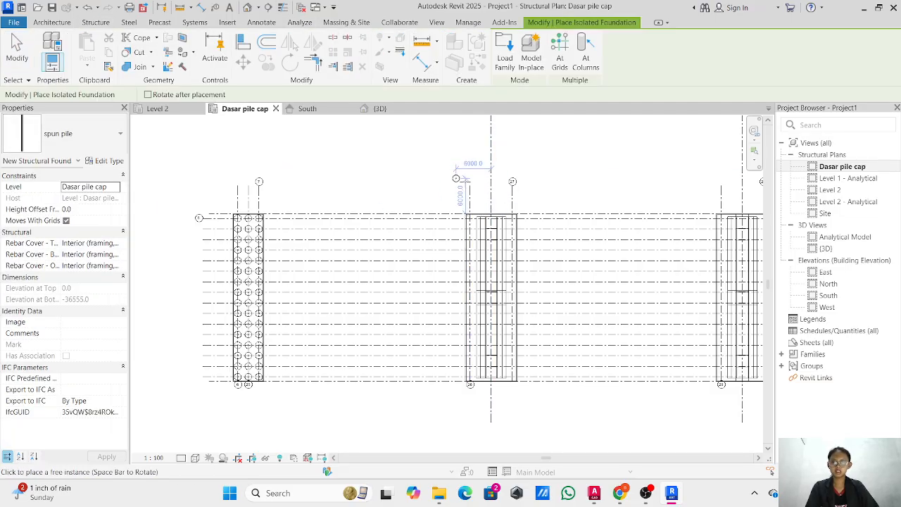
pyautogui.scroll(5, 483, 220)
pyautogui.scroll(2, 483, 220)
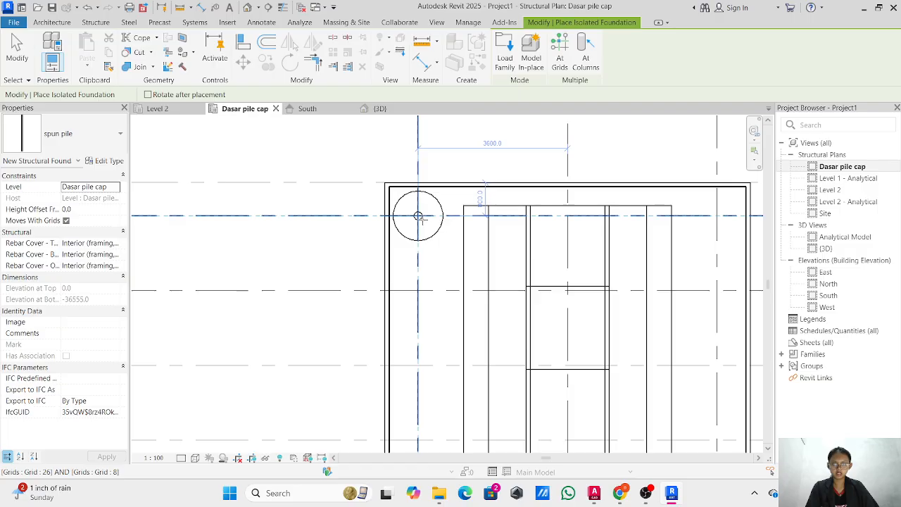
pyautogui.click(419, 215)
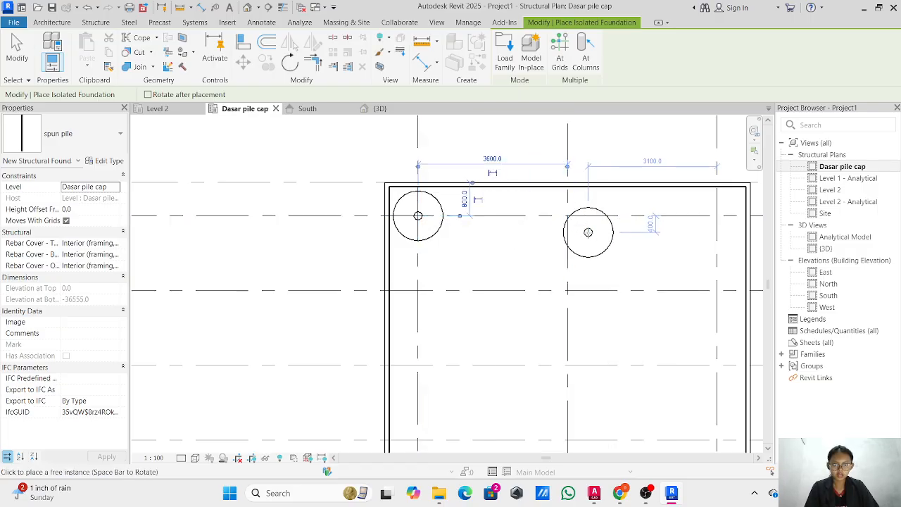
pyautogui.scroll(-2, 545, 241)
pyautogui.moveTo(545, 240); pyautogui.dragTo(491, 205, button='middle')
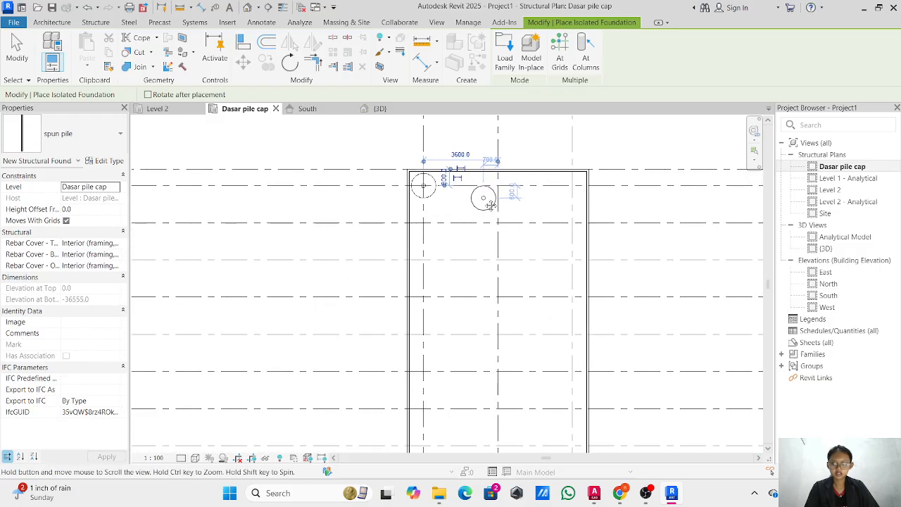
pyautogui.press('Escape')
pyautogui.press('Escape')
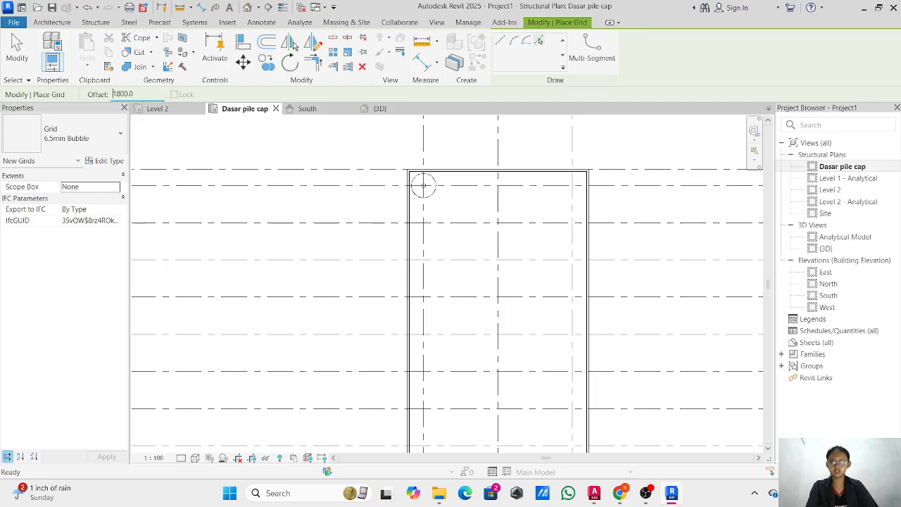
# - Add two intermediate lengthwise grids on the first pier, offset 1800 mm from grid 26 and from the pier's centreline
pyautogui.click(428, 210)
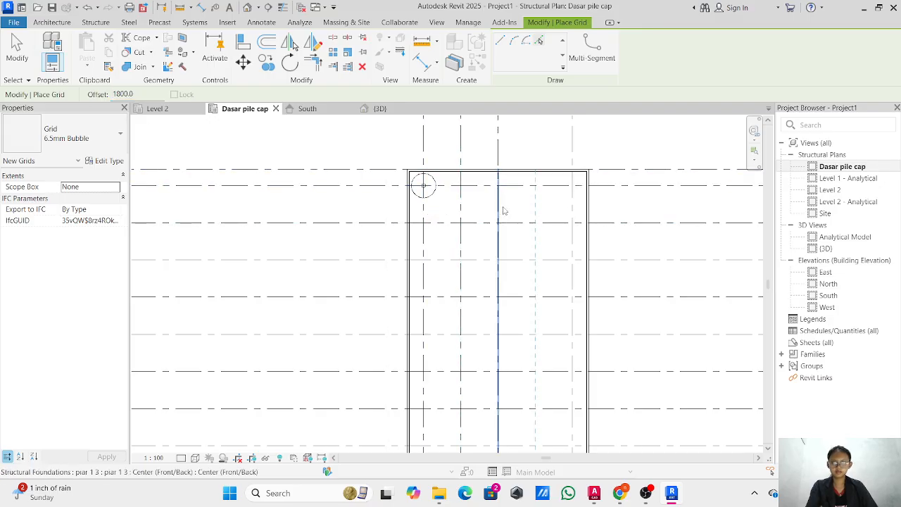
pyautogui.click(503, 211)
pyautogui.press('Escape')
pyautogui.press('Escape')
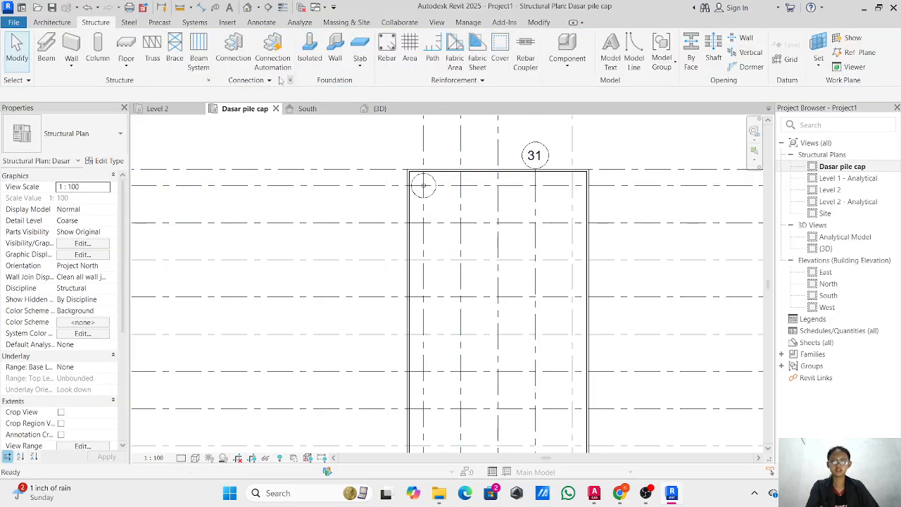
# - Place four more spun piles along grid 8 at the first pier's remaining lengthwise grids, completing the five-pile row
pyautogui.click(309, 51)
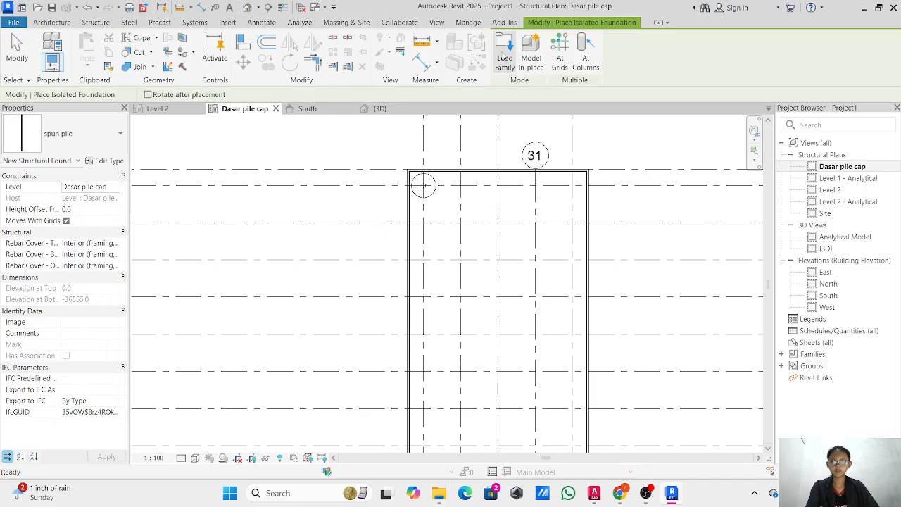
pyautogui.click(434, 190)
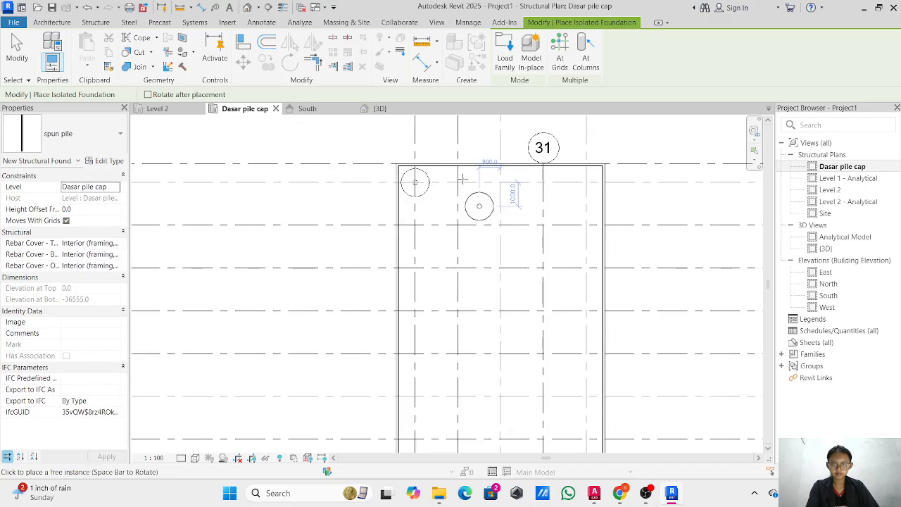
pyautogui.scroll(3, 476, 202)
pyautogui.click(440, 167)
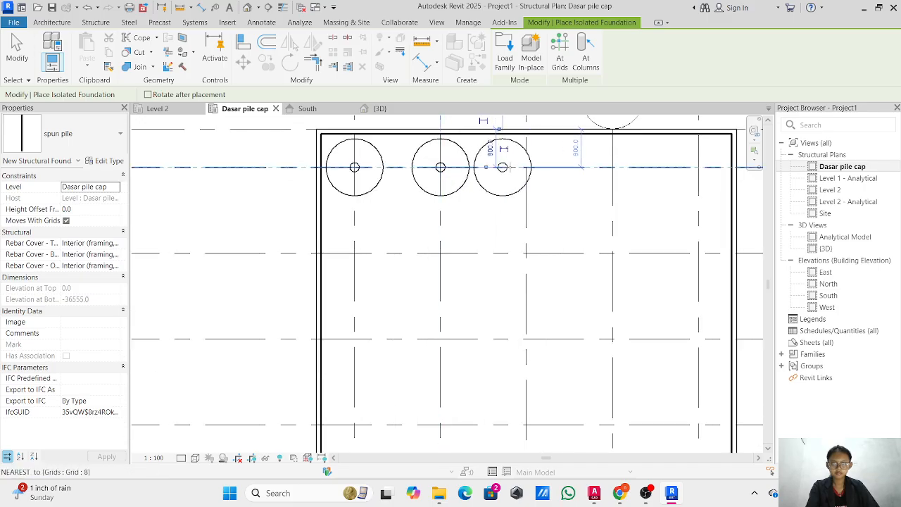
pyautogui.click(547, 166)
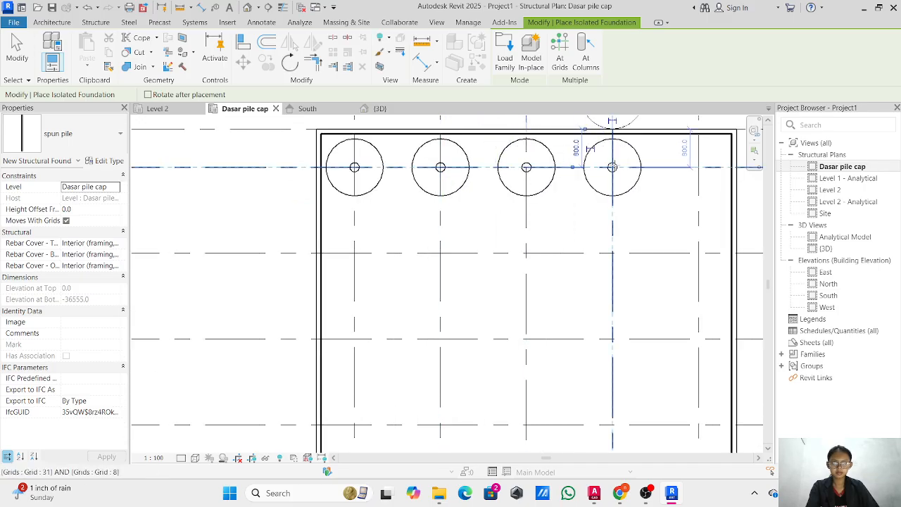
pyautogui.click(660, 167)
pyautogui.click(698, 166)
pyautogui.press('Escape')
pyautogui.press('Escape')
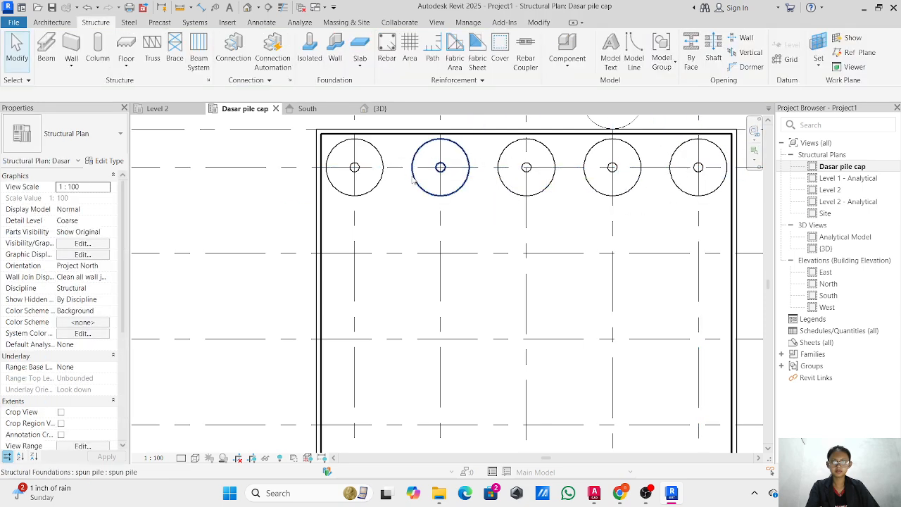
# - Copy the first pier's five-pile row from grid 8 to grid 24 with multiple constrained copying, 1800 mm along grid 26
pyautogui.scroll(-2, 380, 232)
pyautogui.moveTo(294, 158); pyautogui.dragTo(631, 284)
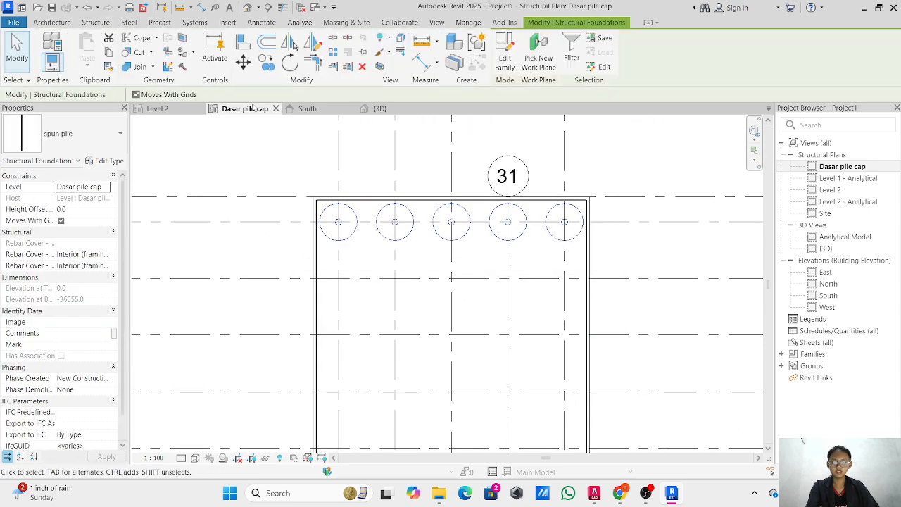
pyautogui.click(264, 64)
pyautogui.scroll(4, 346, 225)
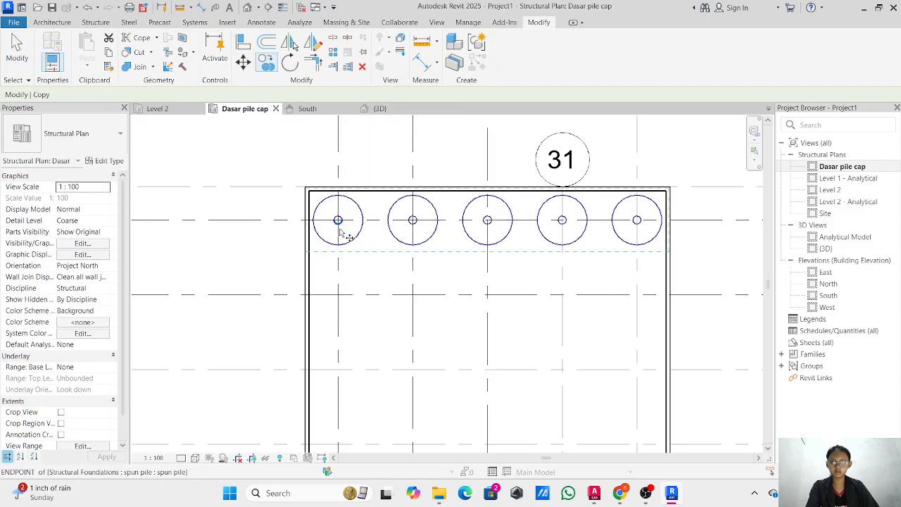
pyautogui.click(337, 214)
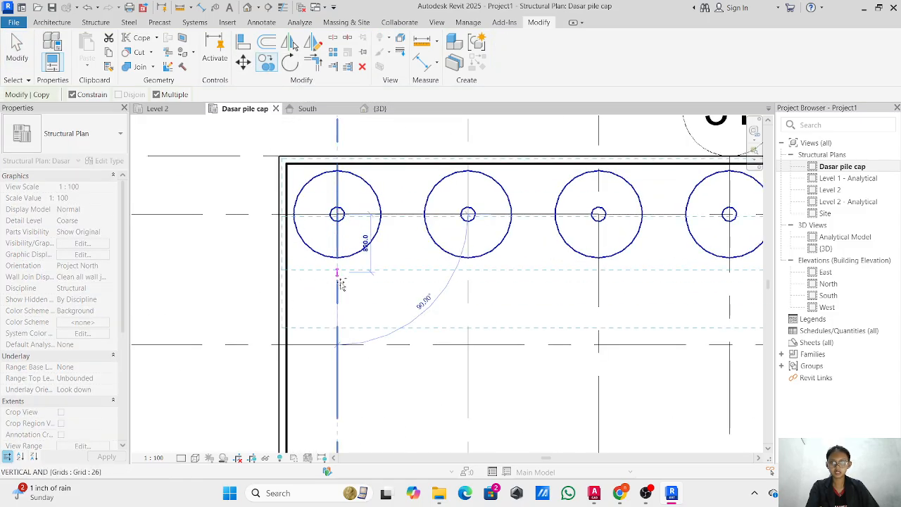
pyautogui.click(337, 344)
# - Place further copies of the five-pile row along grid 26 on the first pier's crosswise grids from 23 through 15
pyautogui.scroll(-4, 337, 345)
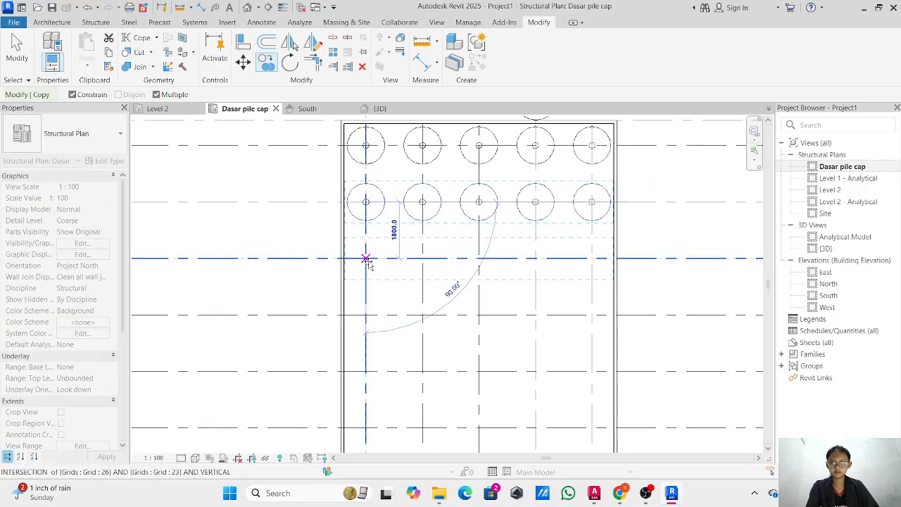
pyautogui.click(365, 260)
pyautogui.moveTo(377, 313); pyautogui.dragTo(386, 188, button='middle')
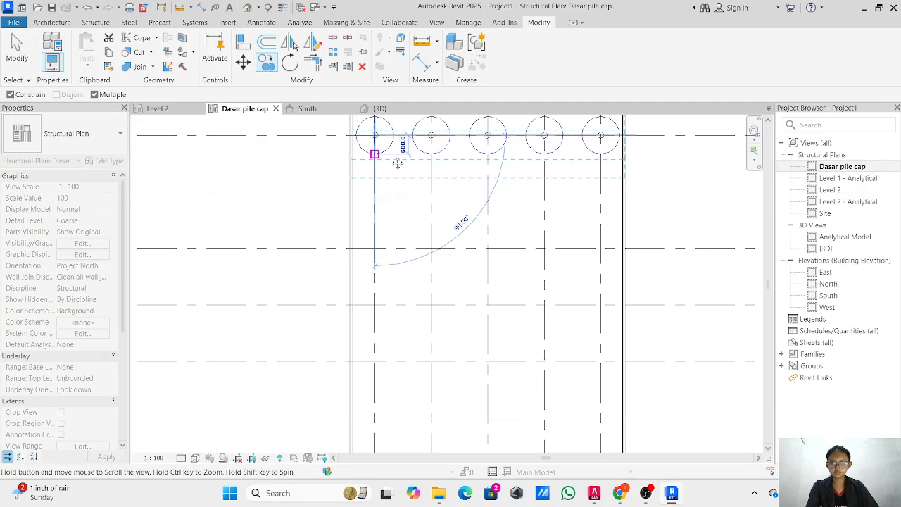
pyautogui.click(375, 191)
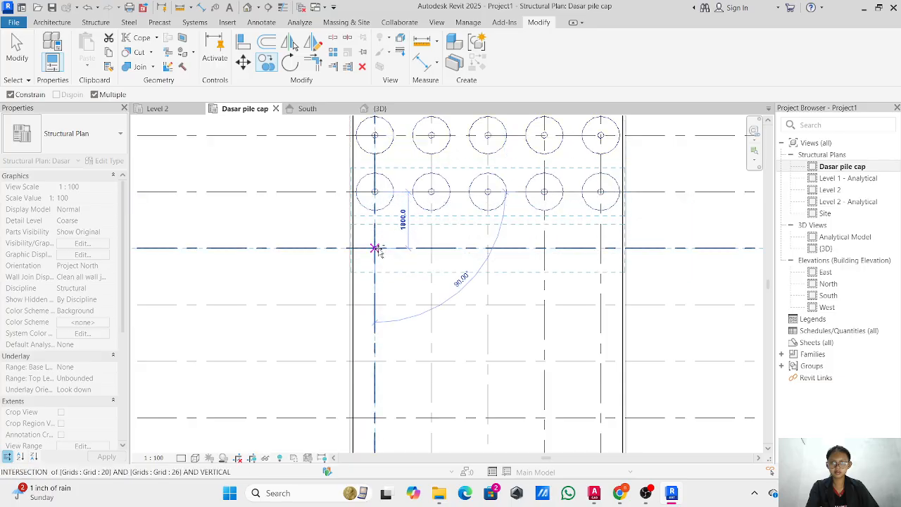
pyautogui.moveTo(378, 262); pyautogui.dragTo(352, 227, button='middle')
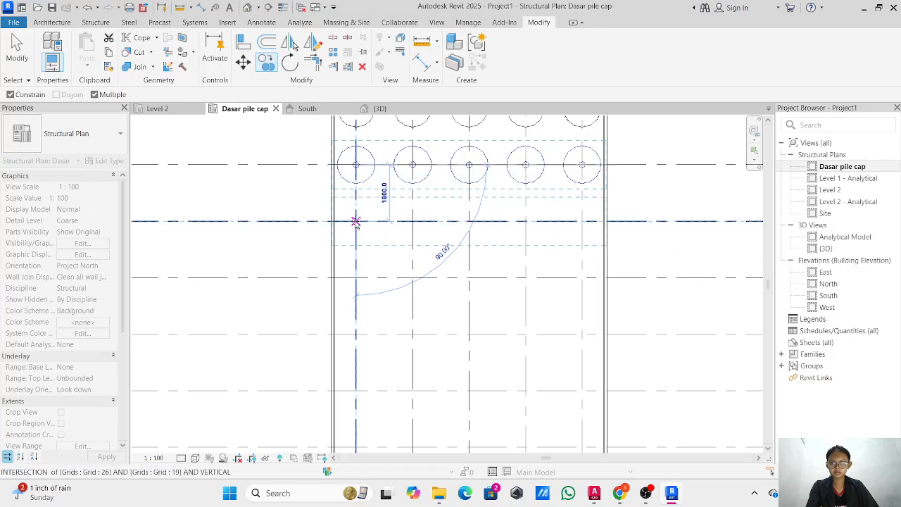
pyautogui.click(356, 222)
pyautogui.moveTo(389, 216); pyautogui.dragTo(399, 186, button='middle')
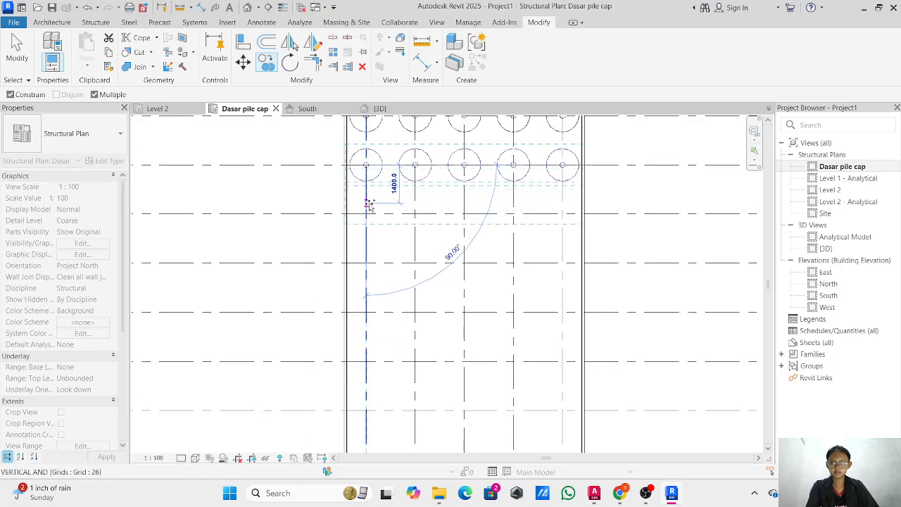
# - Fill the rest of the first pier's cap with copies of the pile row on grids 14, 13, 11, 12 and 9
pyautogui.scroll(-2, 367, 263)
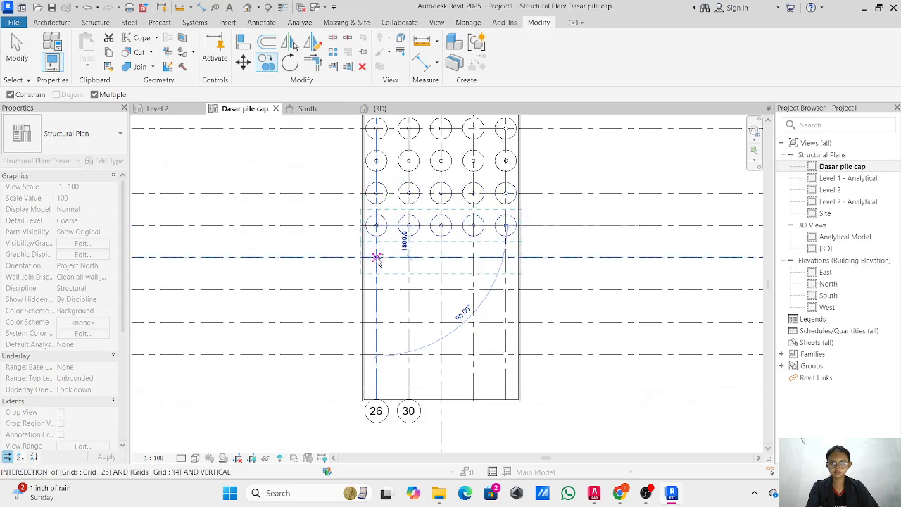
pyautogui.click(377, 257)
pyautogui.click(377, 290)
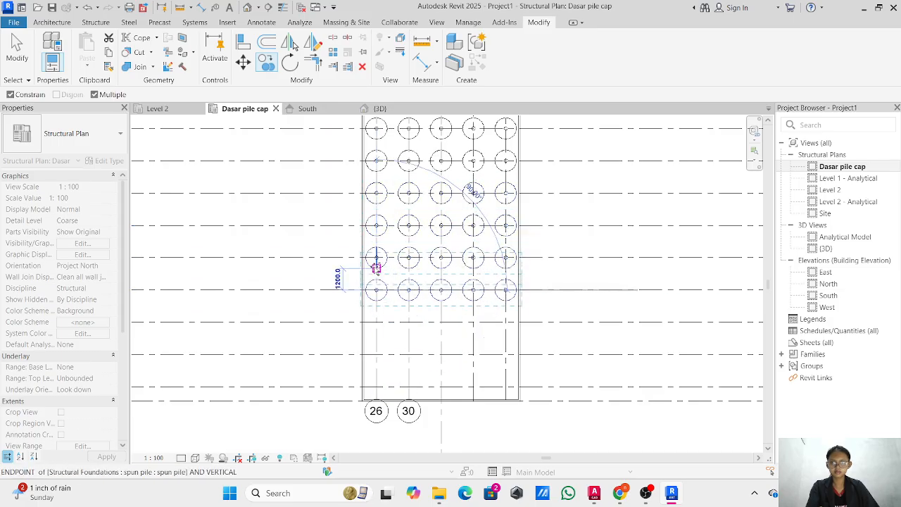
pyautogui.click(377, 322)
pyautogui.click(377, 354)
pyautogui.click(377, 386)
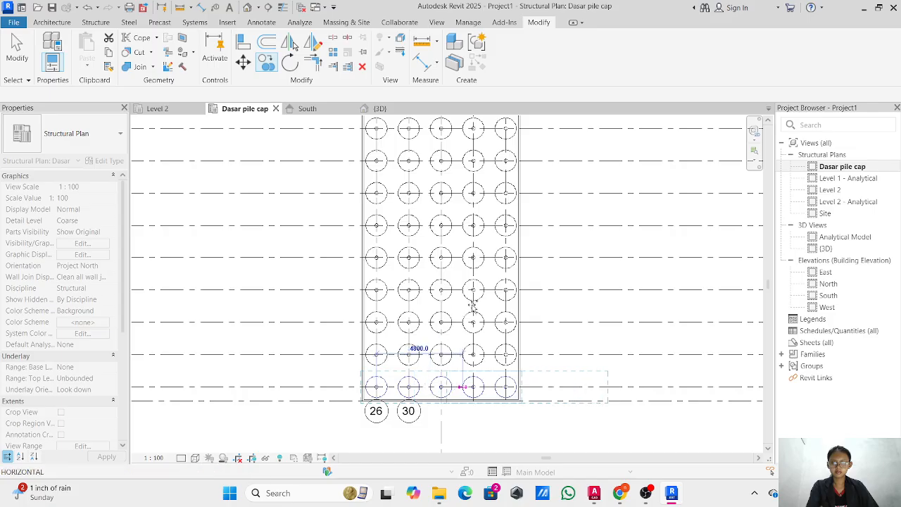
# - Switch to AutoCAD and check the pile plan dimensions for pier P2 in the 04_Gambar_P2 drawing
pyautogui.scroll(-4, 549, 270)
pyautogui.moveTo(549, 276); pyautogui.dragTo(104, 344, button='middle')
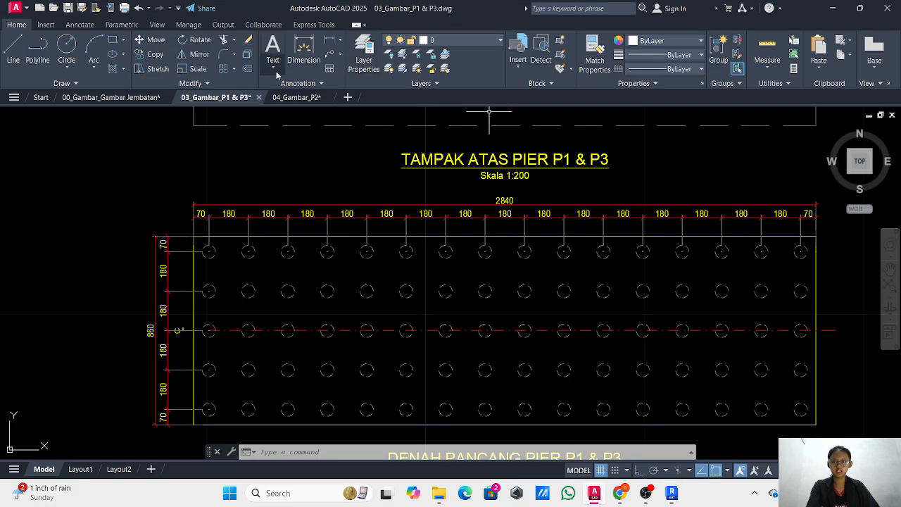
pyautogui.click(296, 97)
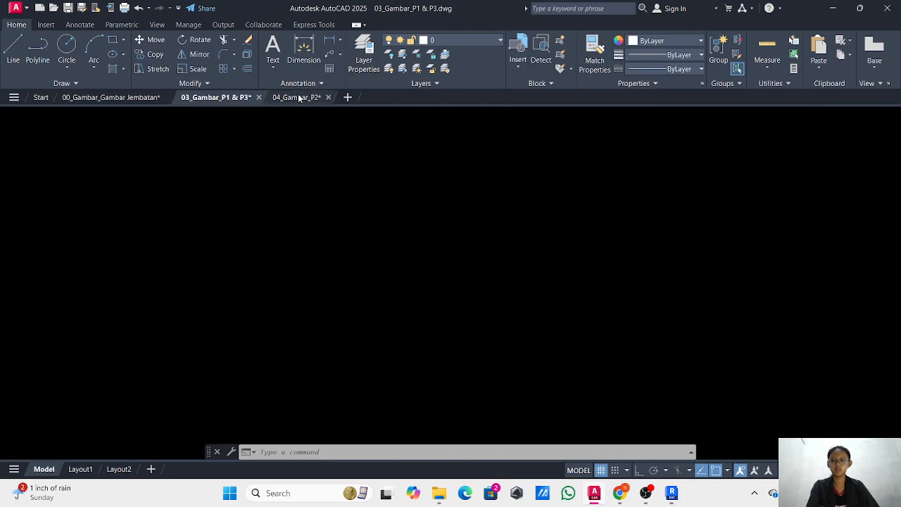
pyautogui.scroll(-5, 394, 211)
pyautogui.moveTo(359, 225); pyautogui.dragTo(396, 180, button='middle')
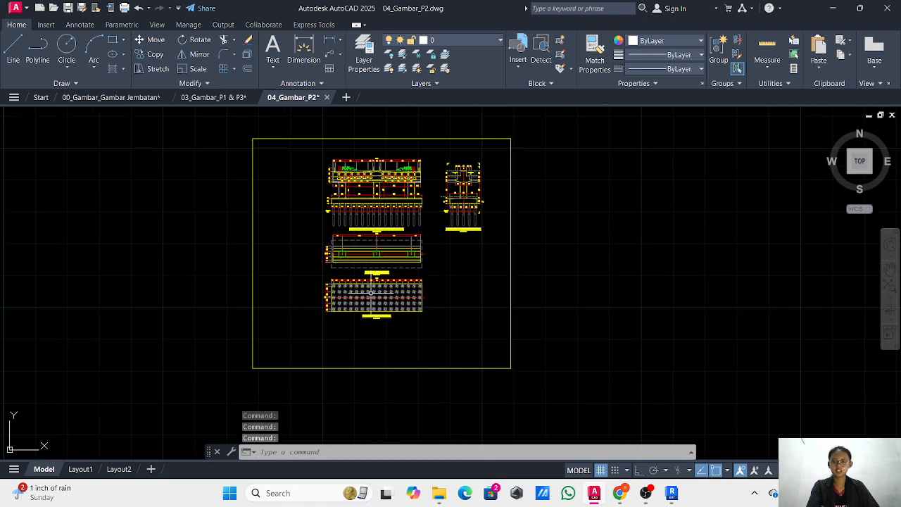
pyautogui.scroll(8, 352, 298)
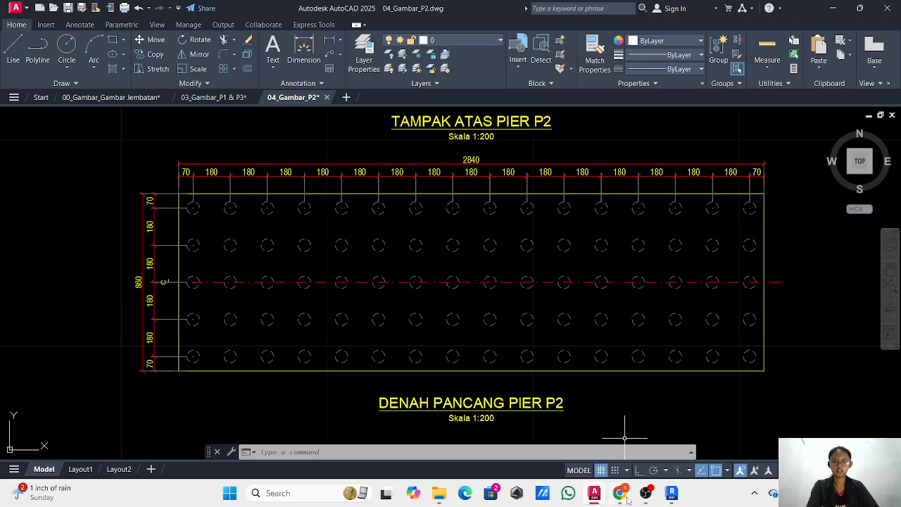
# - Switch back to Revit and copy the five-pile row onto the second pier's cap where grids 28 and 9 intersect
pyautogui.click(671, 492)
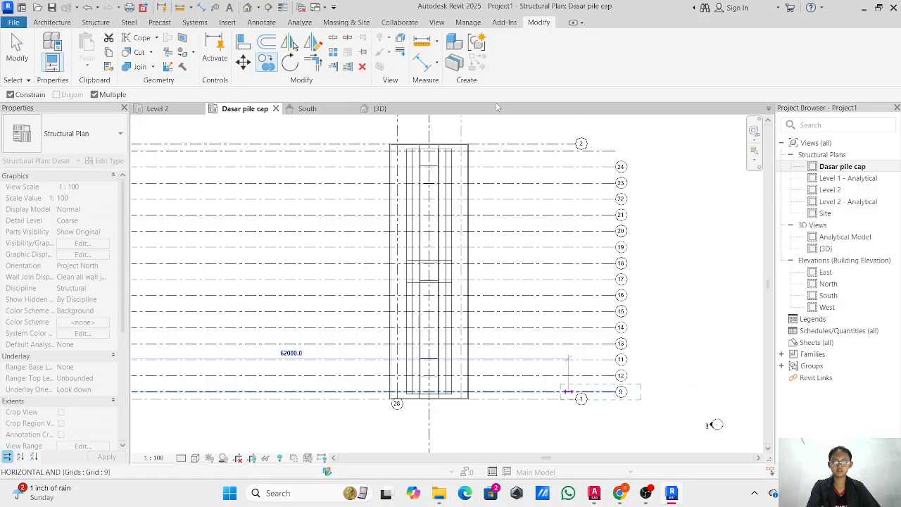
pyautogui.scroll(6, 410, 401)
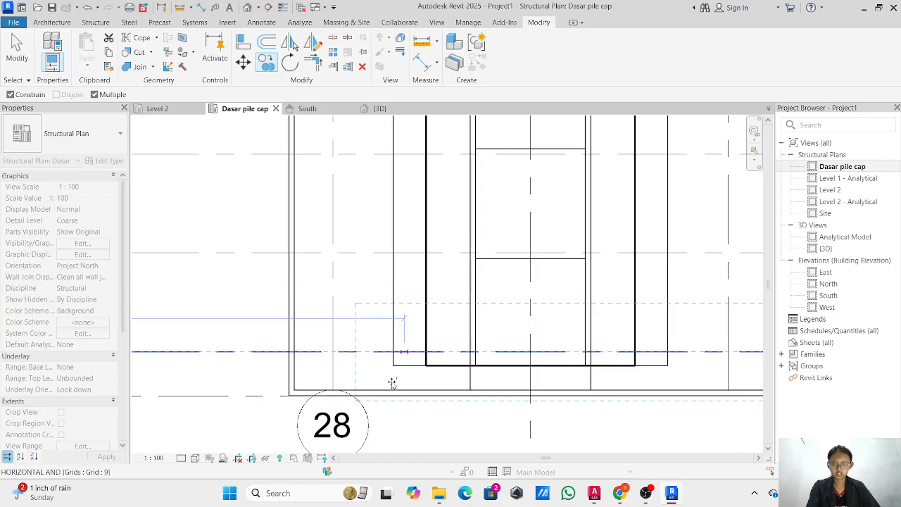
pyautogui.click(333, 352)
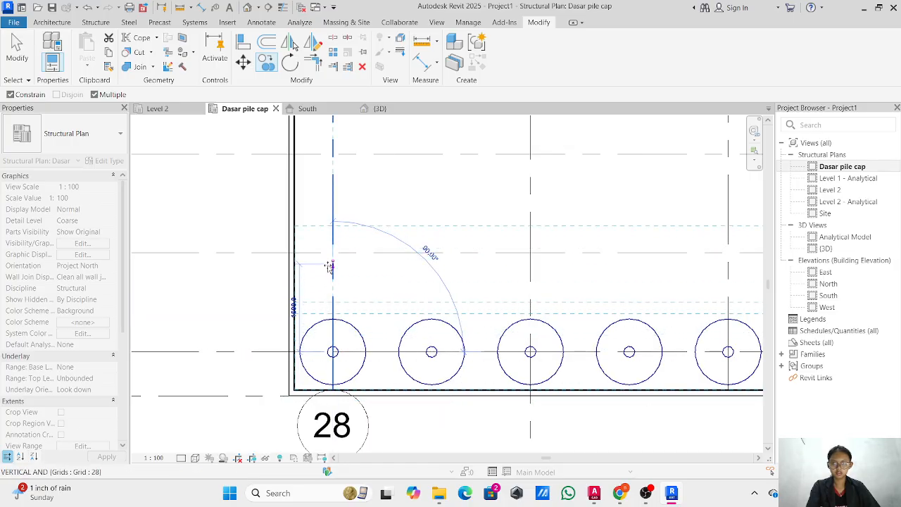
# - Copy the second pier's pile row along grid 28 onto grids 12, 11, 13, 14 and 15, and end the copying
pyautogui.scroll(-3, 362, 203)
pyautogui.scroll(2, 340, 301)
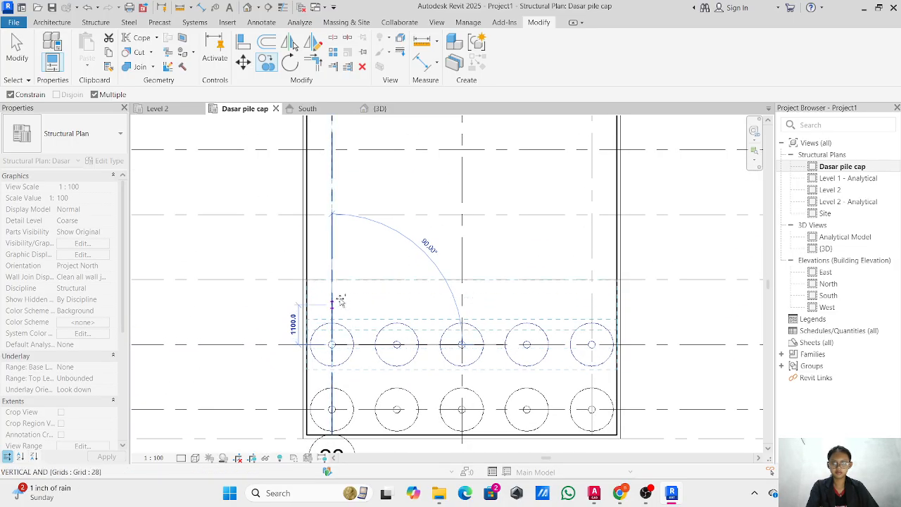
pyautogui.click(332, 280)
pyautogui.click(333, 213)
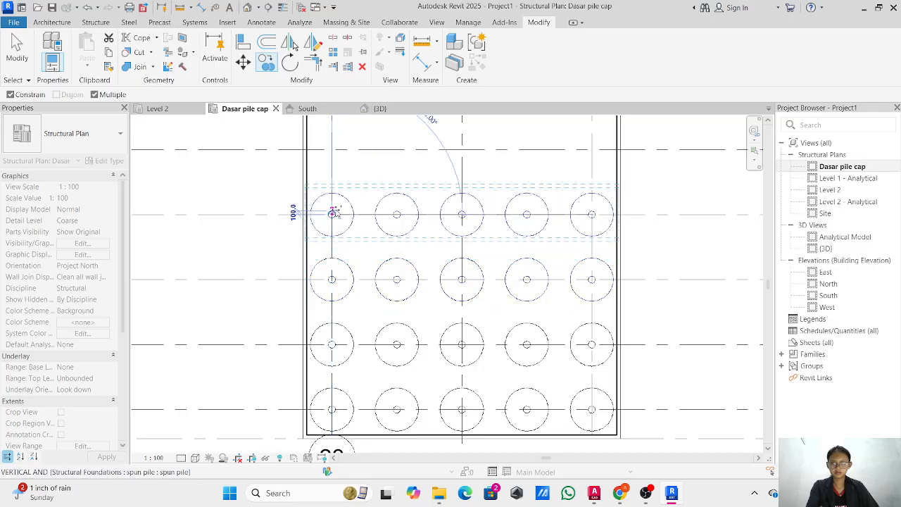
pyautogui.scroll(-2, 335, 296)
pyautogui.scroll(1, 337, 260)
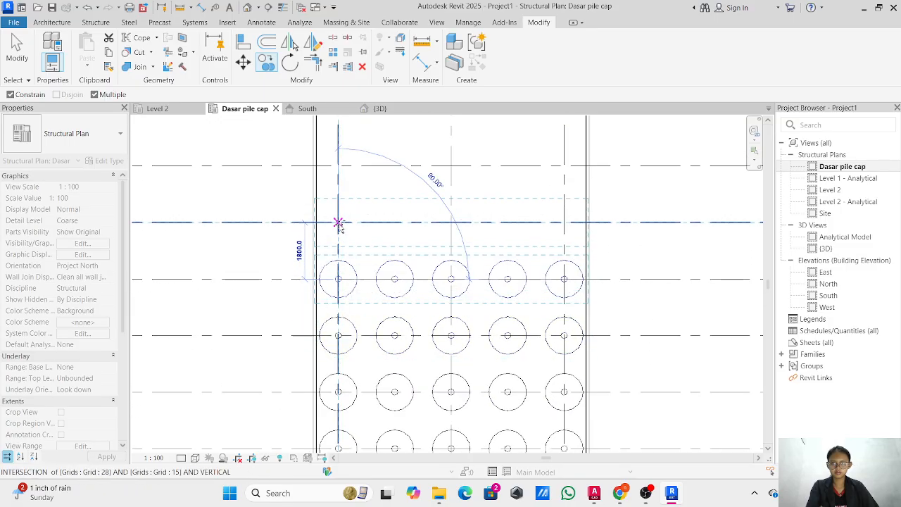
pyautogui.click(339, 224)
pyautogui.press('Escape')
pyautogui.scroll(-3, 277, 220)
pyautogui.press('Escape')
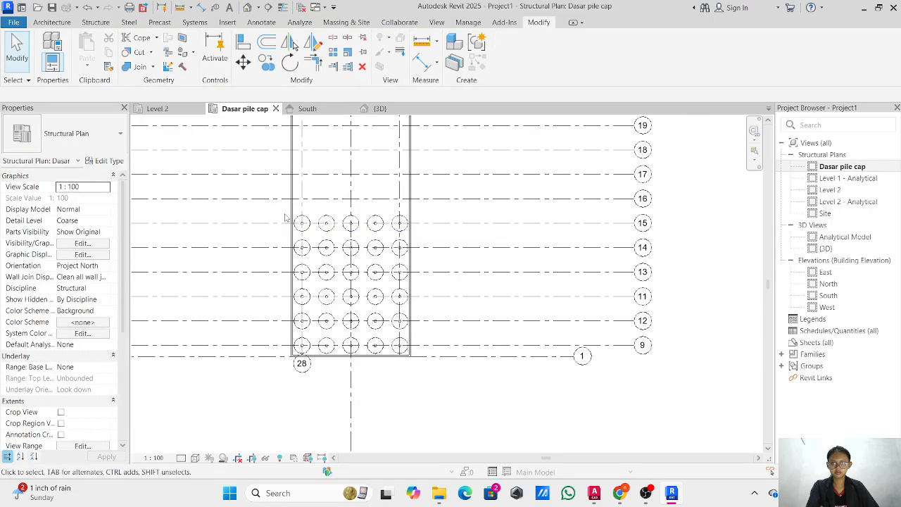
# - Copy the second pier's six pile rows as a block along grid 28, moving its base from grid 9 to grid 16
pyautogui.moveTo(273, 208); pyautogui.dragTo(442, 368)
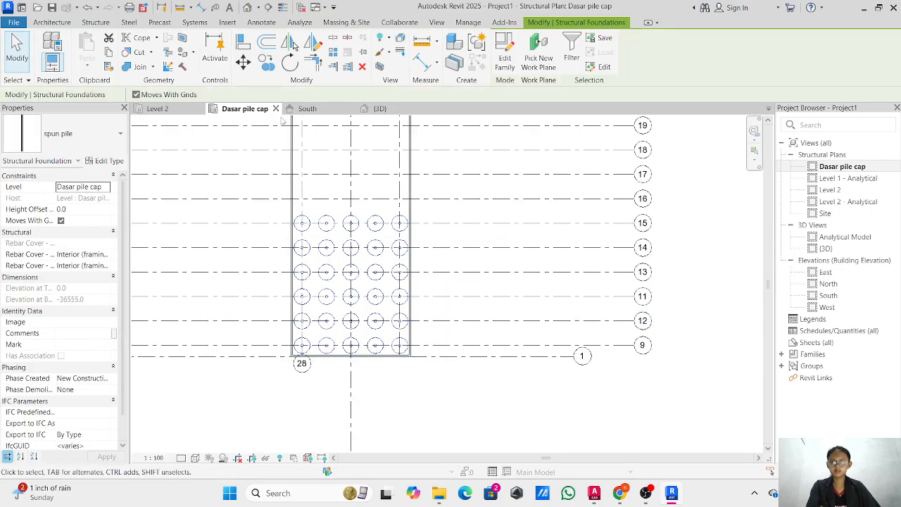
pyautogui.click(265, 62)
pyautogui.scroll(5, 307, 338)
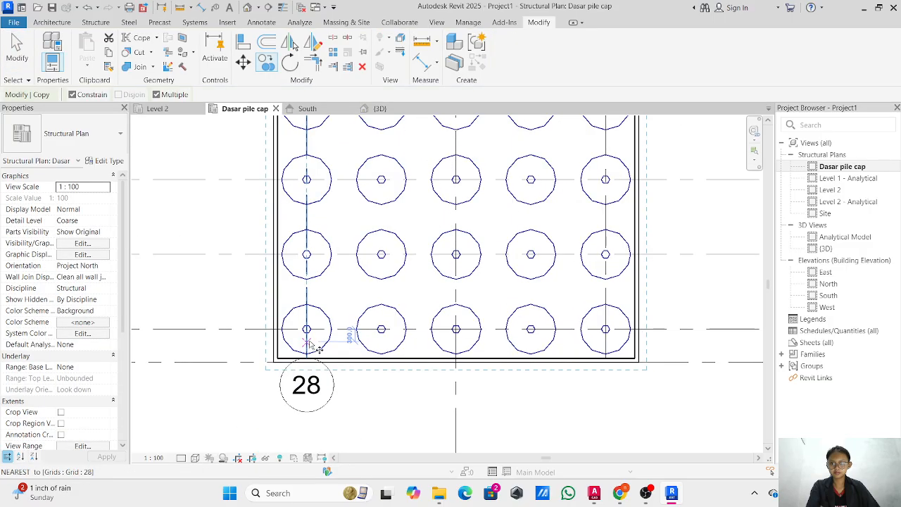
pyautogui.scroll(4, 310, 337)
pyautogui.click(306, 327)
pyautogui.scroll(-6, 303, 321)
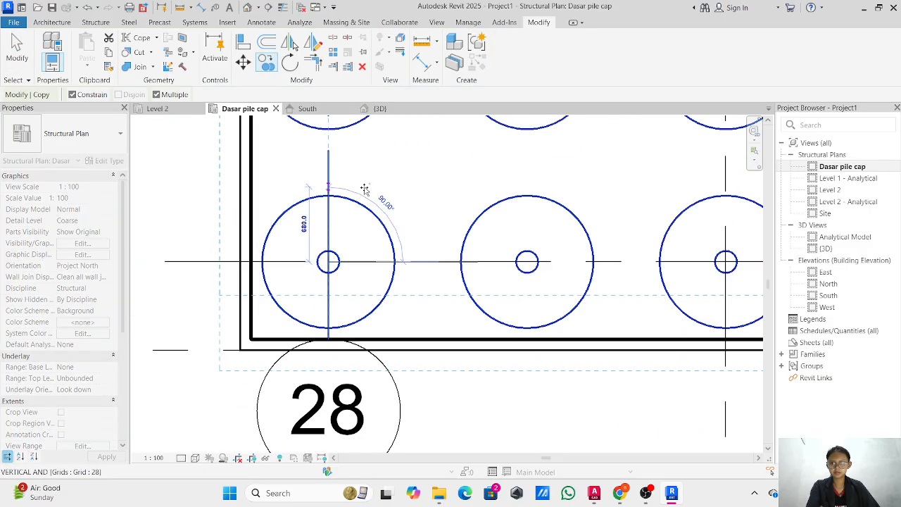
pyautogui.scroll(-3, 362, 189)
pyautogui.moveTo(368, 233); pyautogui.dragTo(358, 398, button='middle')
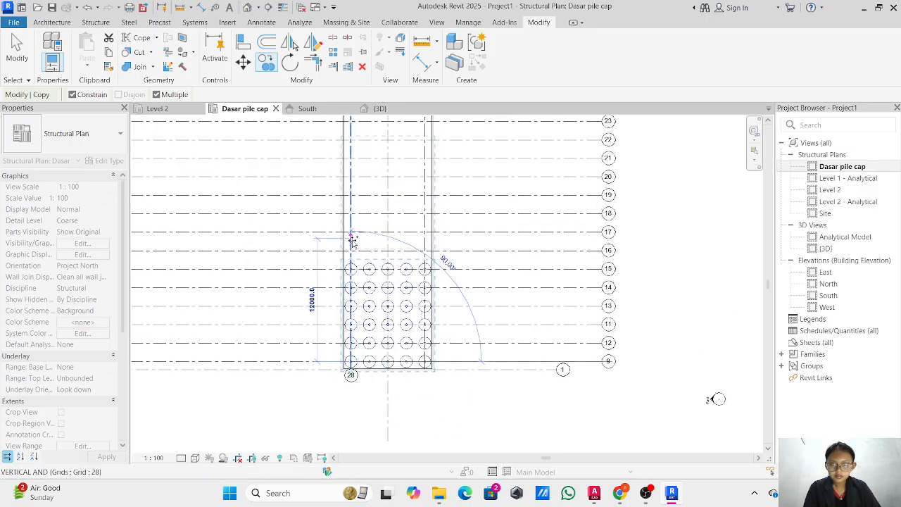
pyautogui.scroll(4, 352, 241)
pyautogui.scroll(2, 350, 258)
pyautogui.click(349, 272)
# - Copy the six-row pile block once more starting at grid 22, and delete the ten surplus piles beyond the cap's upper edge
pyautogui.scroll(-4, 398, 155)
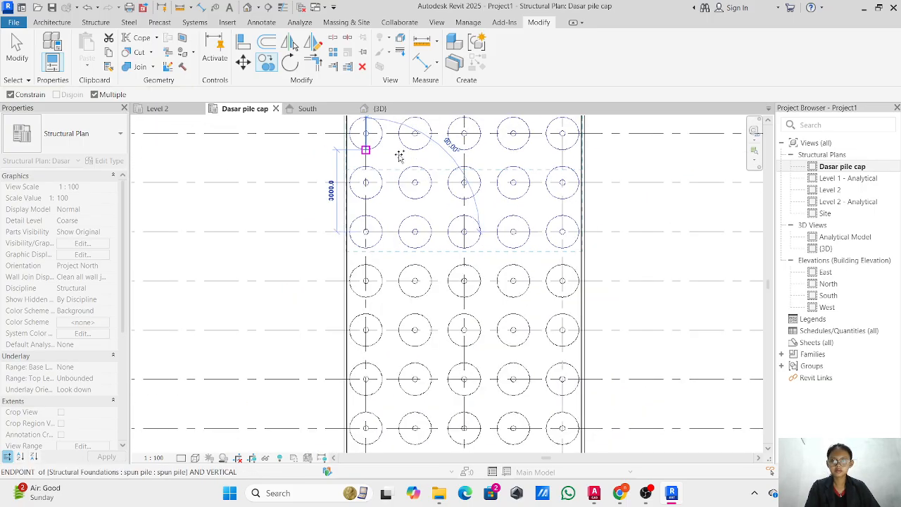
pyautogui.moveTo(401, 174); pyautogui.dragTo(374, 391, button='middle')
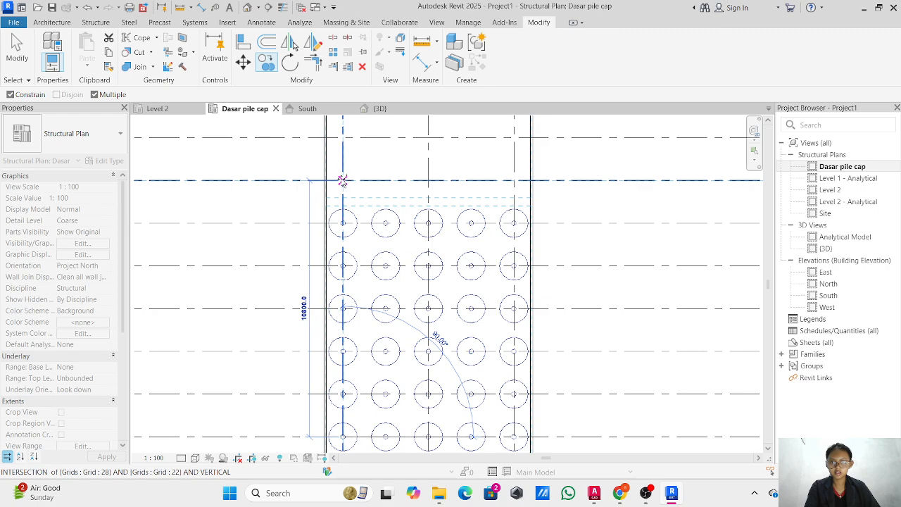
pyautogui.click(343, 181)
pyautogui.scroll(-1, 388, 171)
pyautogui.moveTo(386, 171); pyautogui.dragTo(376, 387, button='middle')
pyautogui.press('Escape')
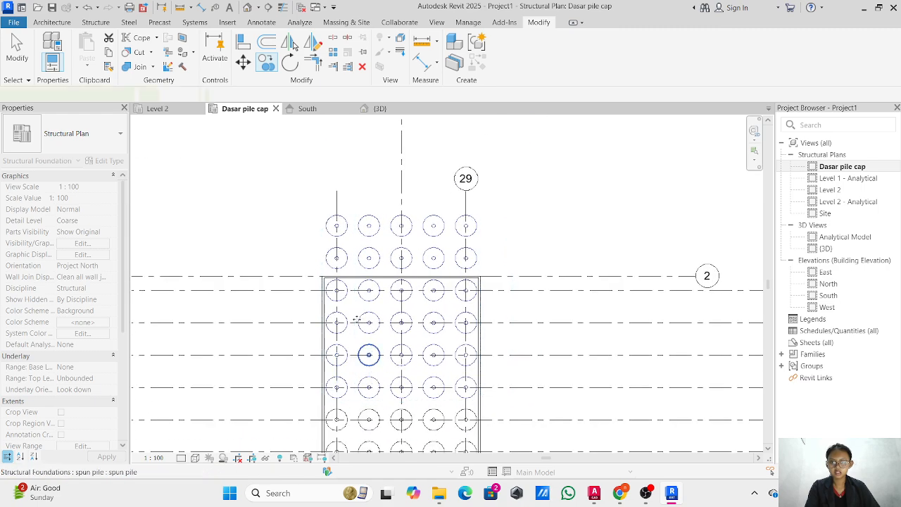
pyautogui.moveTo(300, 198); pyautogui.dragTo(499, 276)
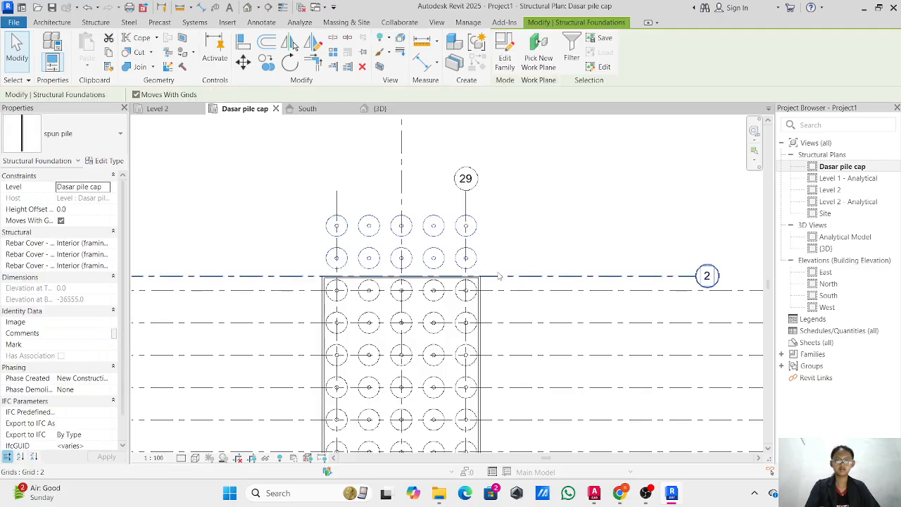
pyautogui.press('Escape')
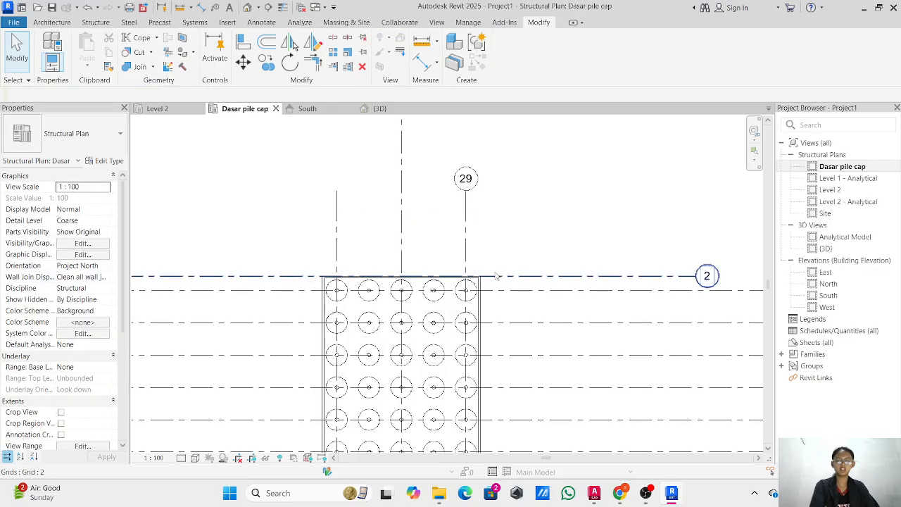
# - Review the piles under the abutment and both piers in the 3D view and the South elevation
pyautogui.click(380, 108)
pyautogui.scroll(-3, 456, 243)
pyautogui.moveTo(440, 247); pyautogui.dragTo(329, 238, button='middle')
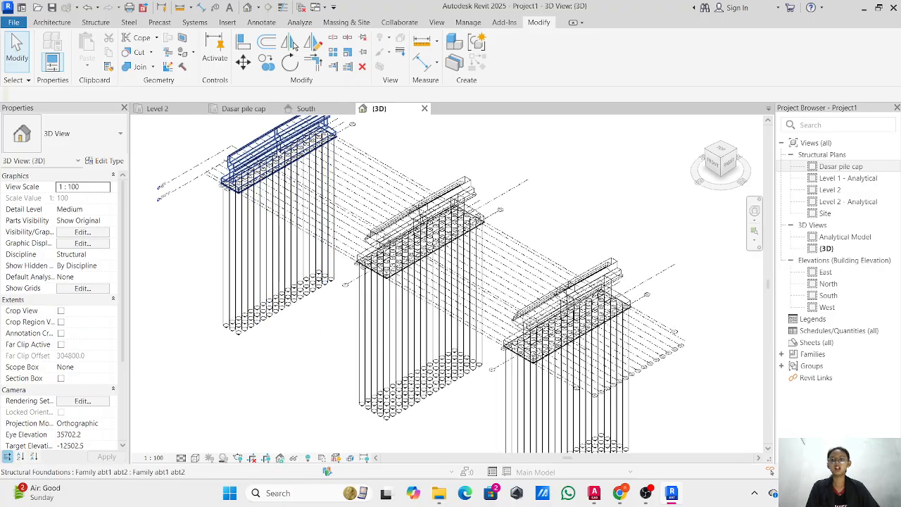
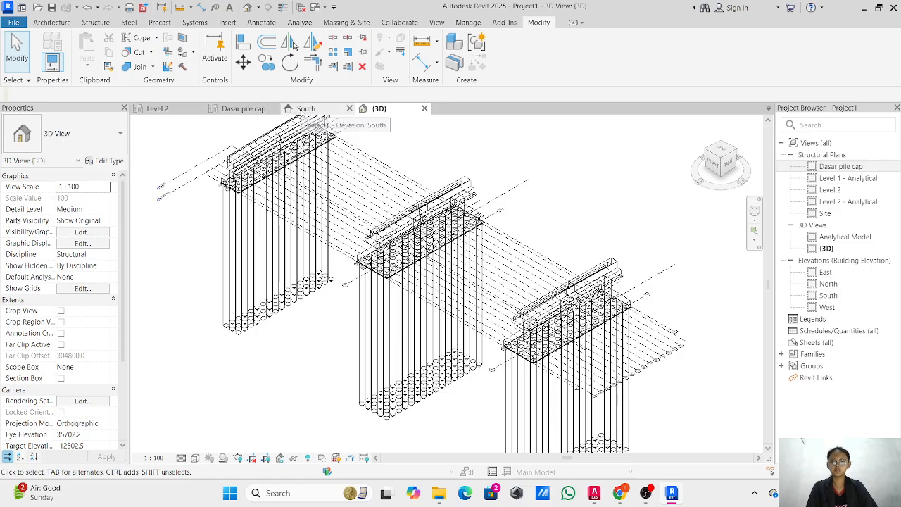
pyautogui.click(304, 109)
pyautogui.scroll(-3, 565, 269)
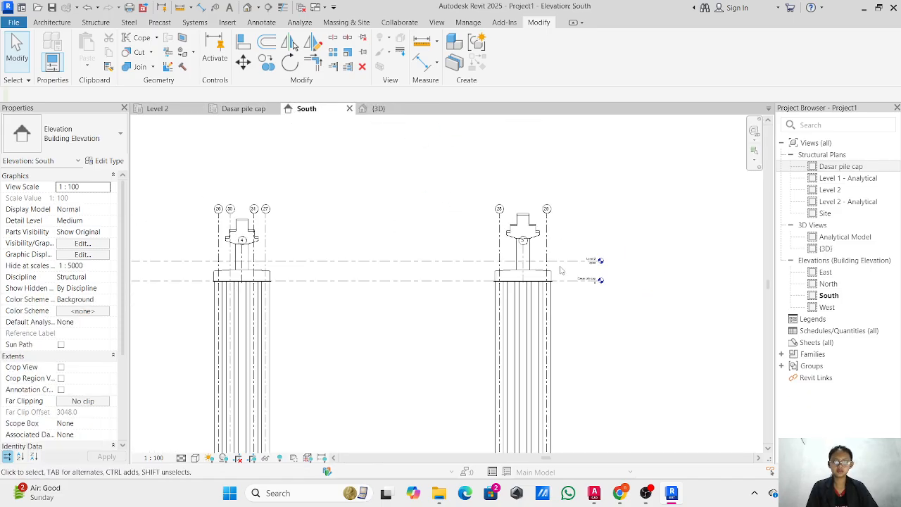
pyautogui.moveTo(564, 270); pyautogui.dragTo(755, 249, button='middle')
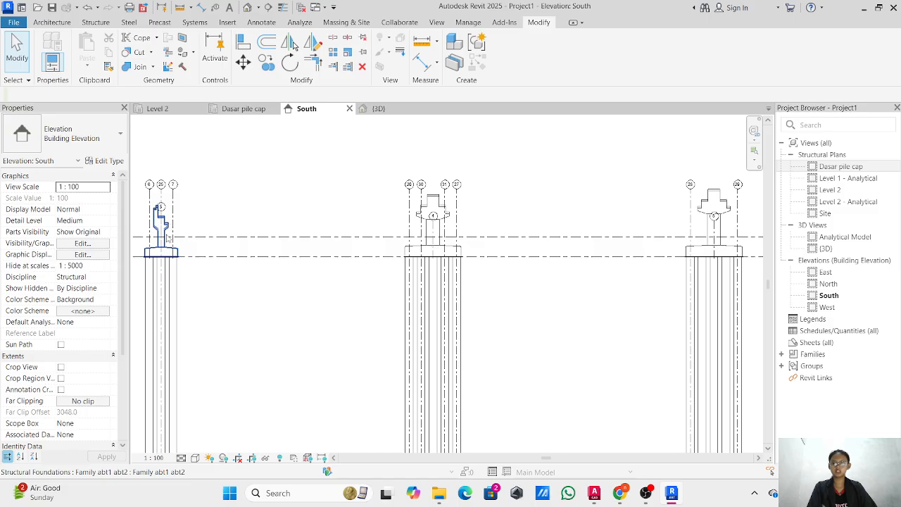
# - Measure the height from the Dasar pile cap level to the abutment's lower bearing ledge with an aligned dimension
pyautogui.click(262, 22)
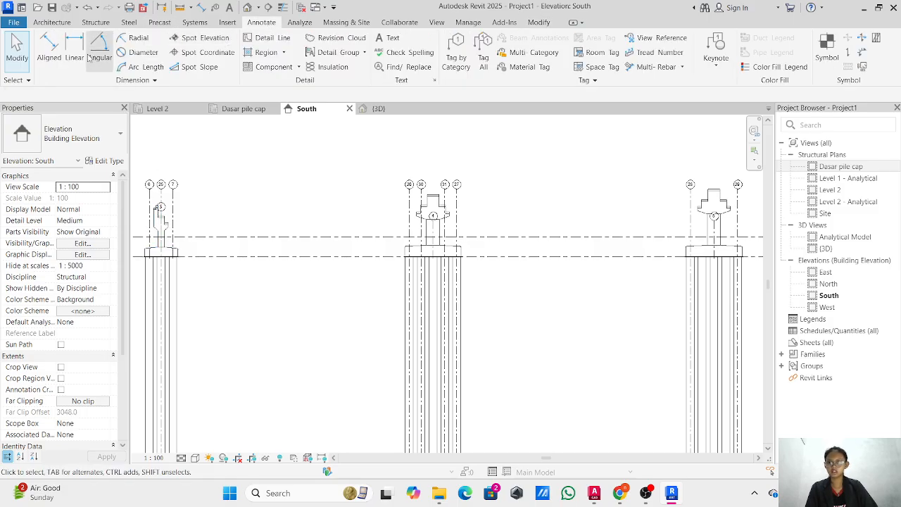
pyautogui.click(49, 49)
pyautogui.scroll(4, 168, 229)
pyautogui.scroll(3, 168, 229)
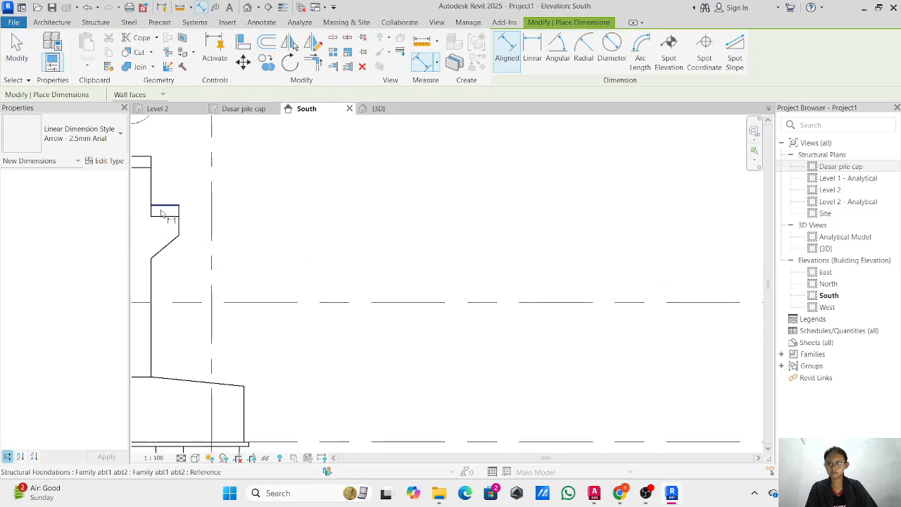
pyautogui.click(163, 221)
pyautogui.scroll(-3, 217, 314)
pyautogui.moveTo(218, 314); pyautogui.dragTo(306, 265, button='middle')
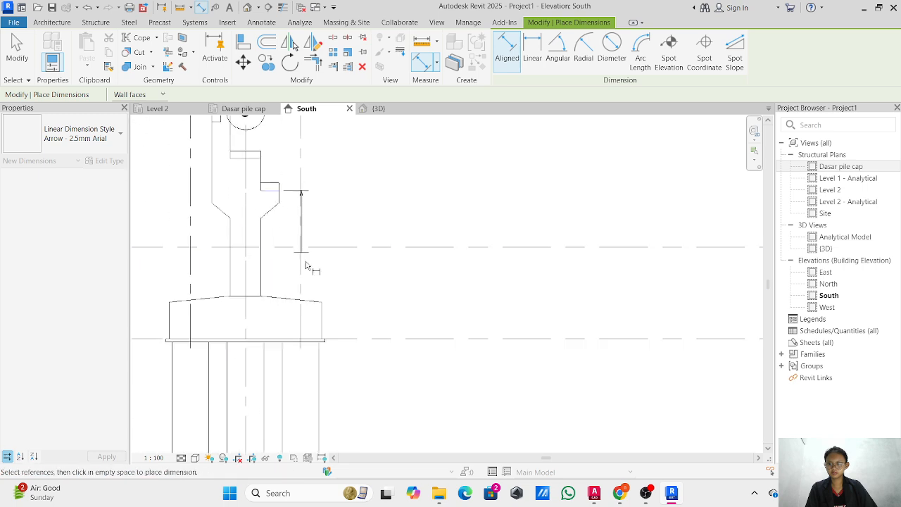
pyautogui.click(281, 339)
pyautogui.click(323, 298)
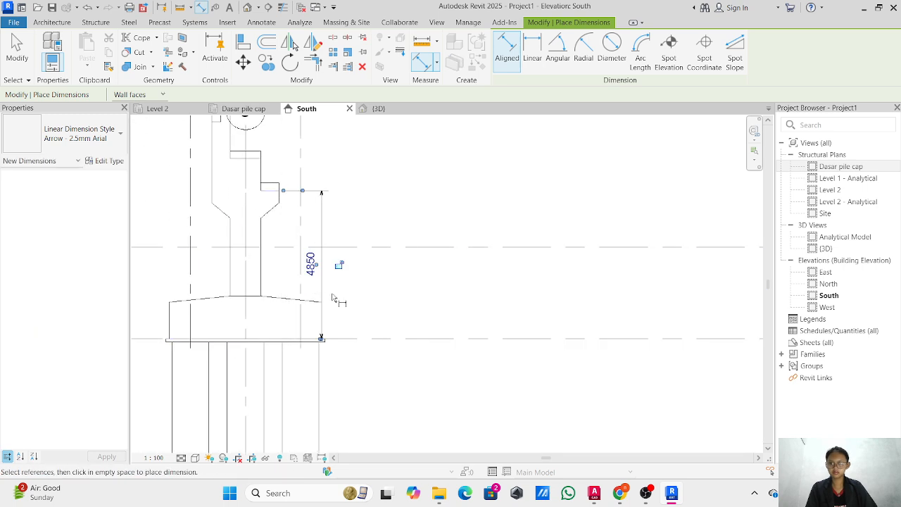
pyautogui.press('Escape')
pyautogui.scroll(-3, 546, 302)
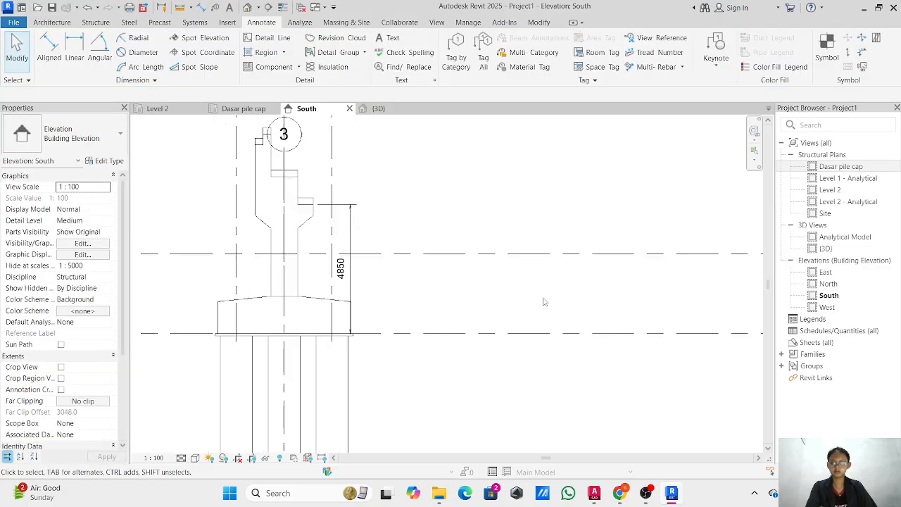
# - Rename Level 2 as Bearing abt 1, and rename its corresponding views as well
pyautogui.moveTo(546, 302); pyautogui.dragTo(383, 277, button='middle')
pyautogui.scroll(-3, 317, 277)
pyautogui.scroll(4, 574, 265)
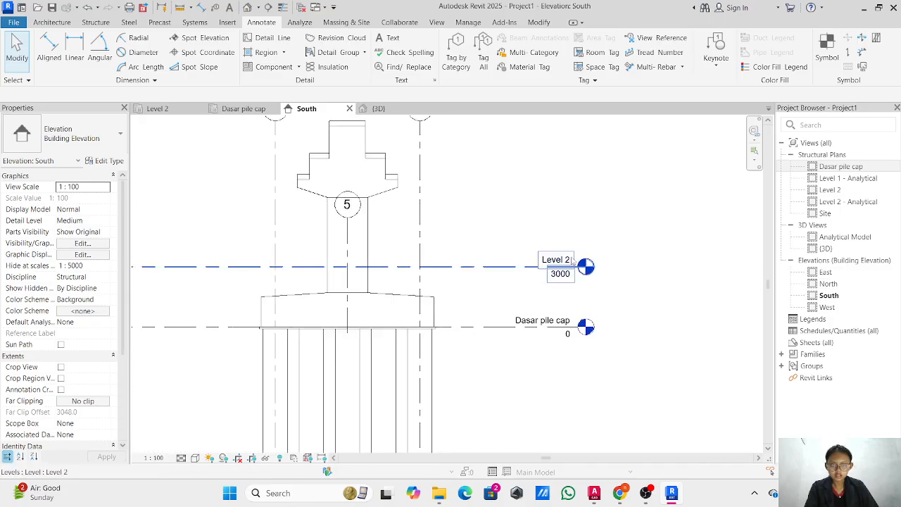
pyautogui.click(568, 257)
pyautogui.click(568, 258)
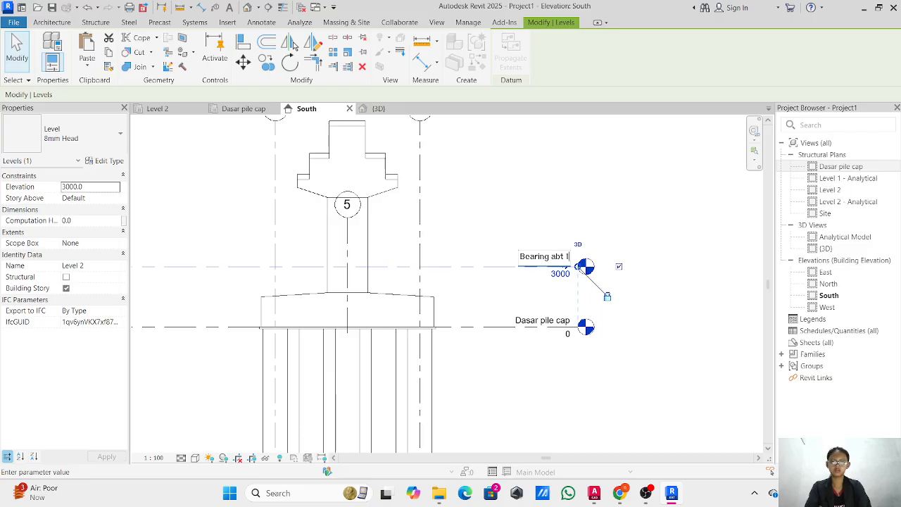
pyautogui.press('Return')
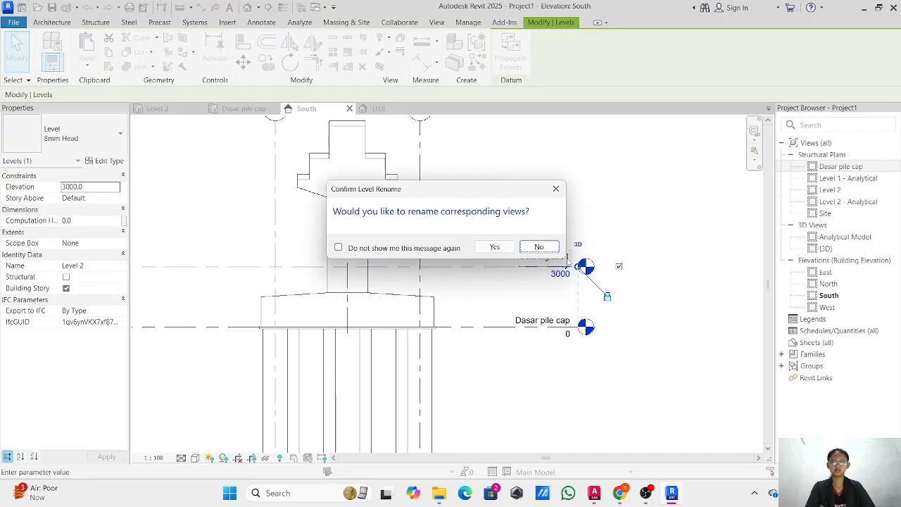
pyautogui.click(494, 247)
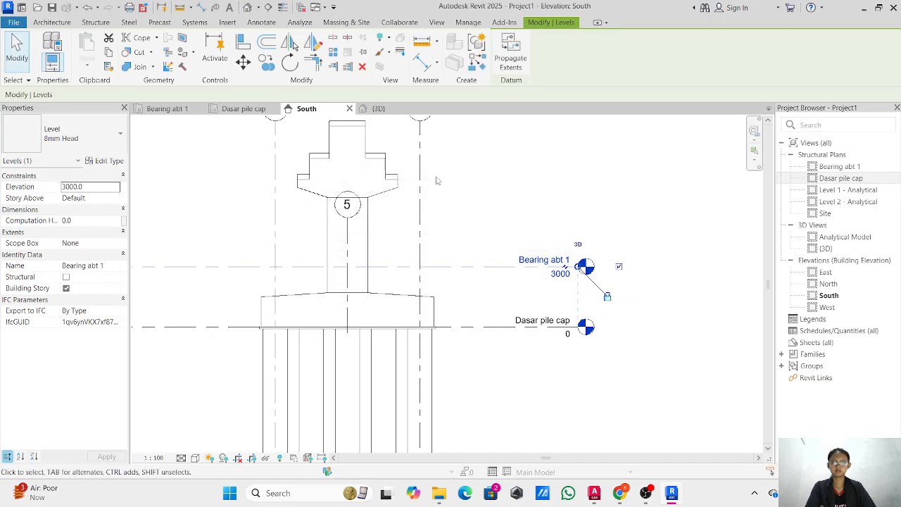
# - Set the Bearing abt 1 level's elevation to 9000 and check it against the abutment and piers
pyautogui.click(555, 277)
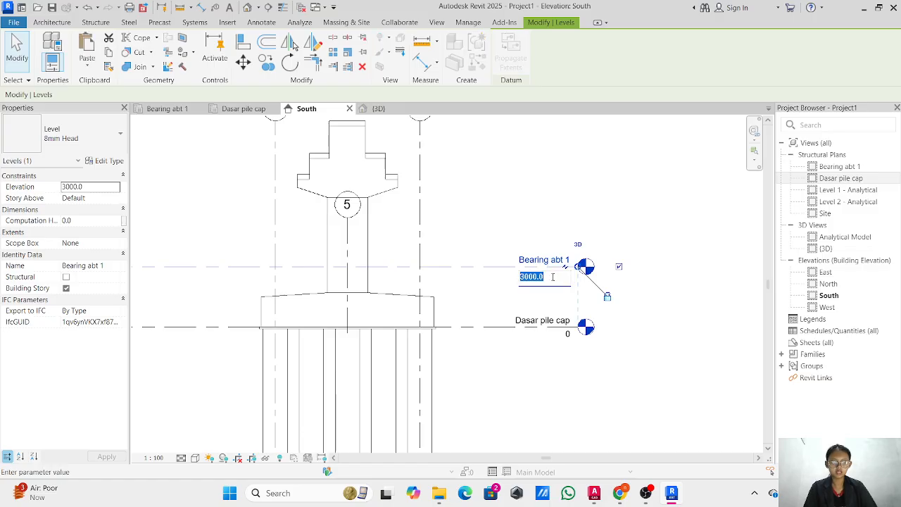
pyautogui.write('9000')
pyautogui.press('Return')
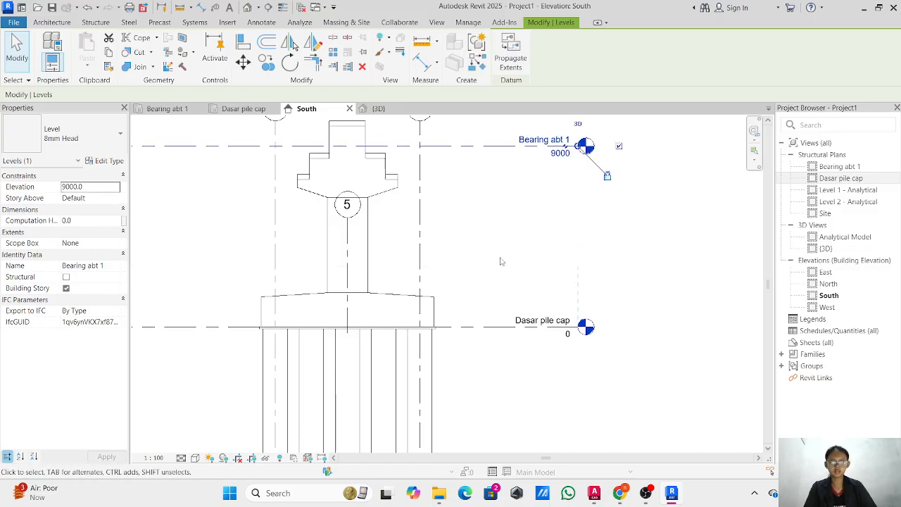
pyautogui.scroll(-5, 501, 261)
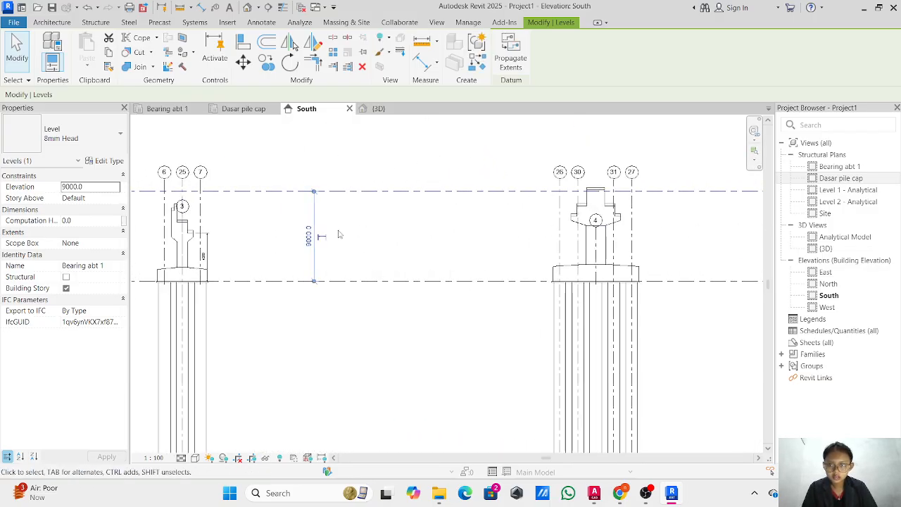
pyautogui.scroll(4, 217, 247)
pyautogui.scroll(-3, 214, 273)
pyautogui.moveTo(216, 274); pyautogui.dragTo(113, 292, button='middle')
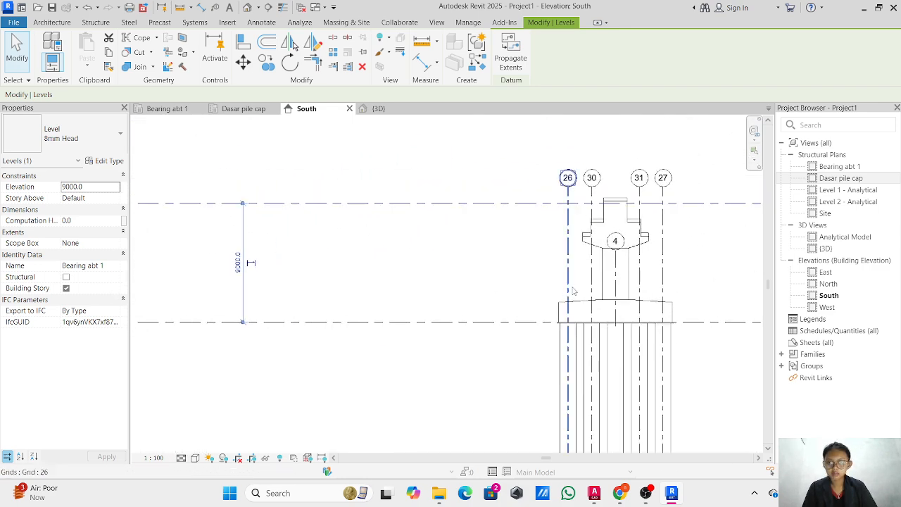
pyautogui.scroll(-2, 399, 308)
pyautogui.moveTo(399, 308); pyautogui.dragTo(161, 324, button='middle')
pyautogui.moveTo(748, 254); pyautogui.dragTo(491, 267, button='middle')
pyautogui.scroll(6, 516, 279)
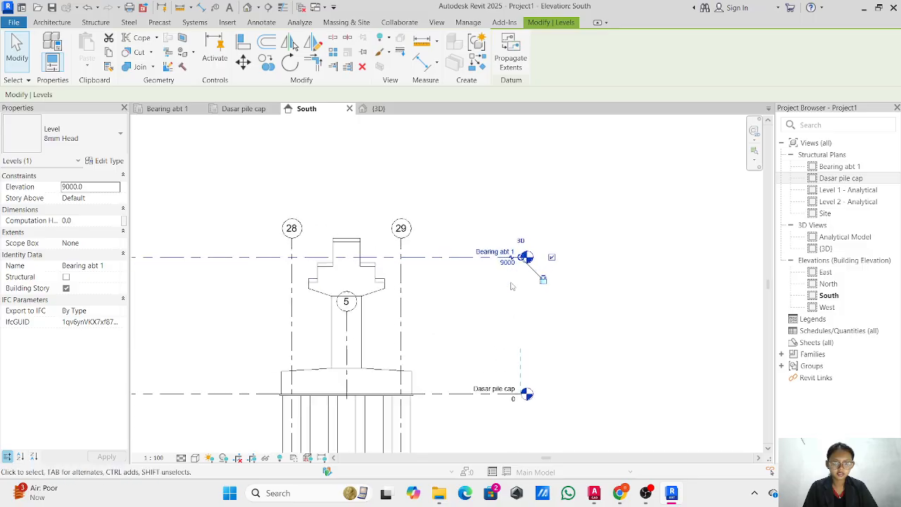
# - Set the Bearing abt 1 level's elevation to 5000, and delete the height dimension beside the abutment
pyautogui.click(507, 255)
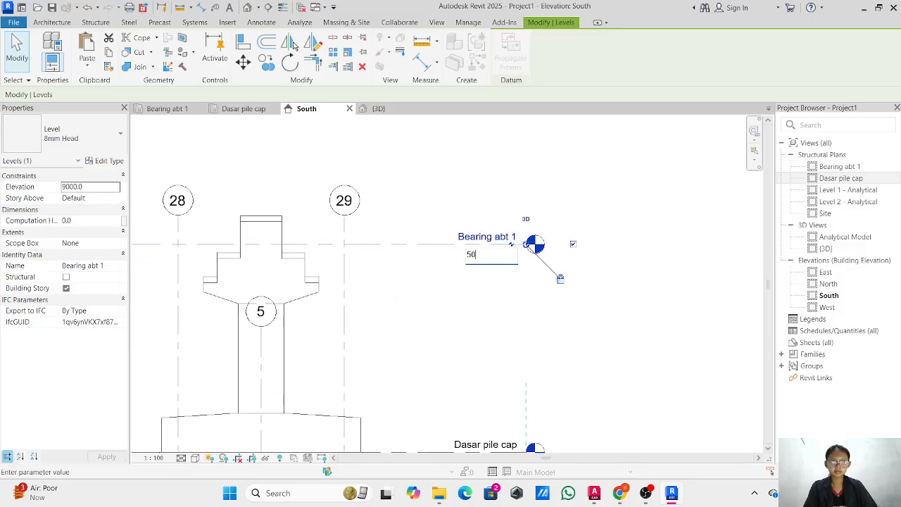
pyautogui.write('5000')
pyautogui.press('Return')
pyautogui.scroll(-6, 422, 302)
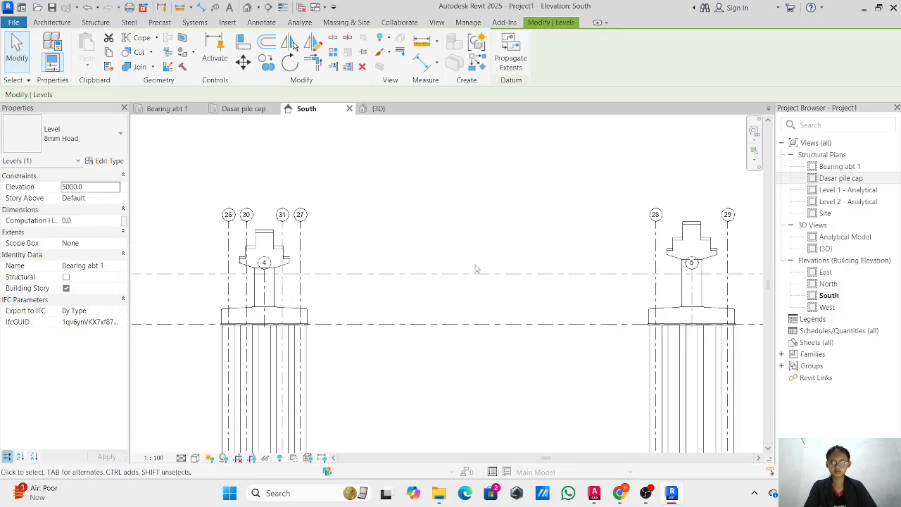
pyautogui.moveTo(577, 264); pyautogui.dragTo(678, 254, button='middle')
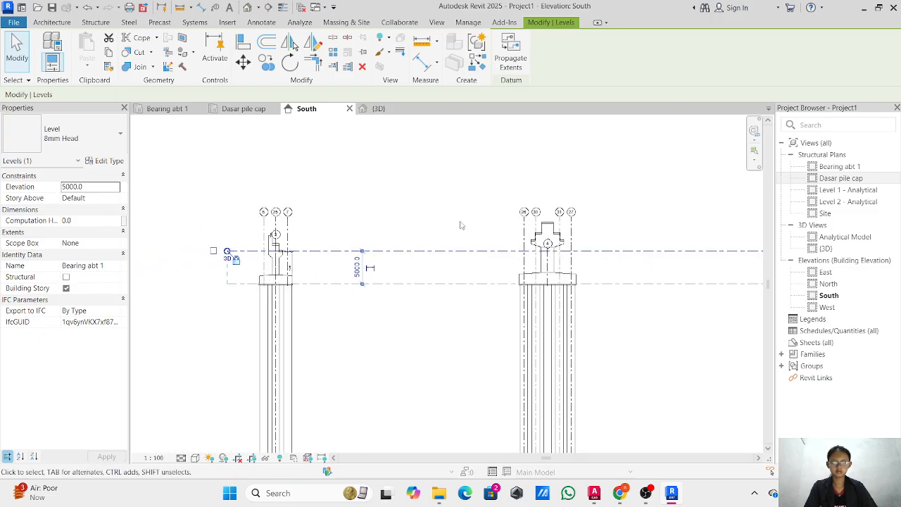
pyautogui.scroll(5, 284, 254)
pyautogui.scroll(2, 287, 258)
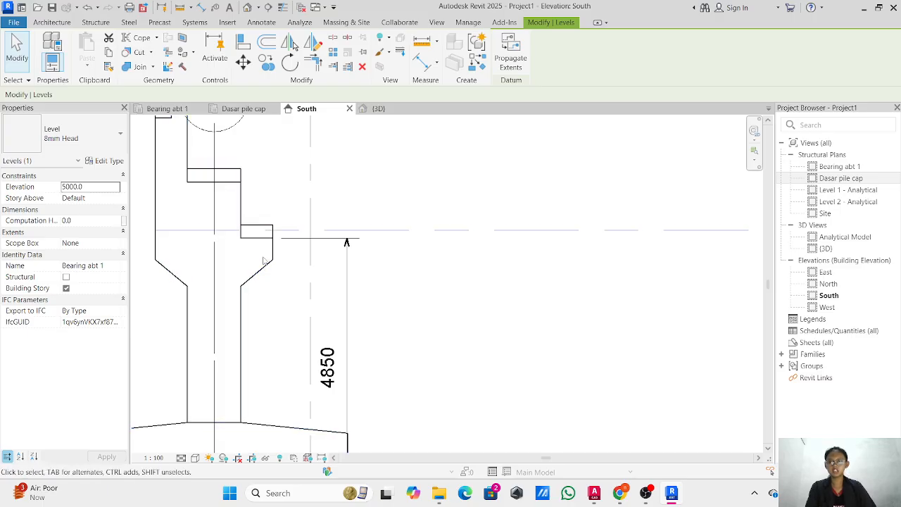
pyautogui.click(345, 285)
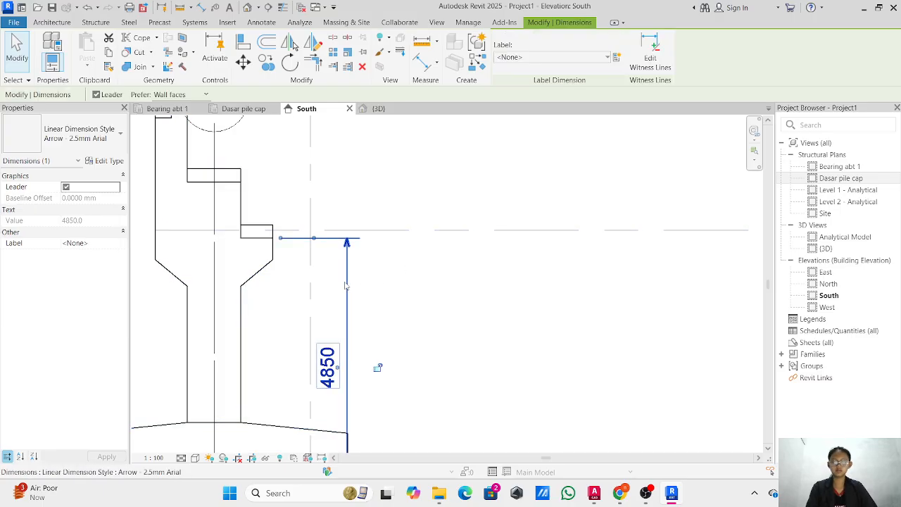
pyautogui.press('Delete')
# - Measure the height from the Dasar pile cap level to the upper bearing ledge of the pier on grid 4 with an aligned dimension
pyautogui.scroll(-5, 441, 233)
pyautogui.moveTo(446, 233); pyautogui.dragTo(165, 236, button='middle')
pyautogui.scroll(-1, 528, 246)
pyautogui.moveTo(529, 247); pyautogui.dragTo(49, 249, button='middle')
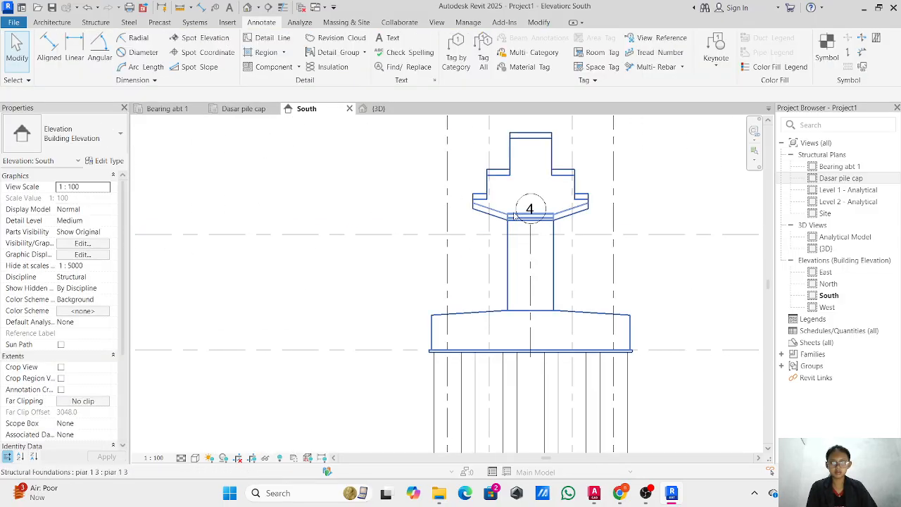
pyautogui.click(49, 46)
pyautogui.click(499, 176)
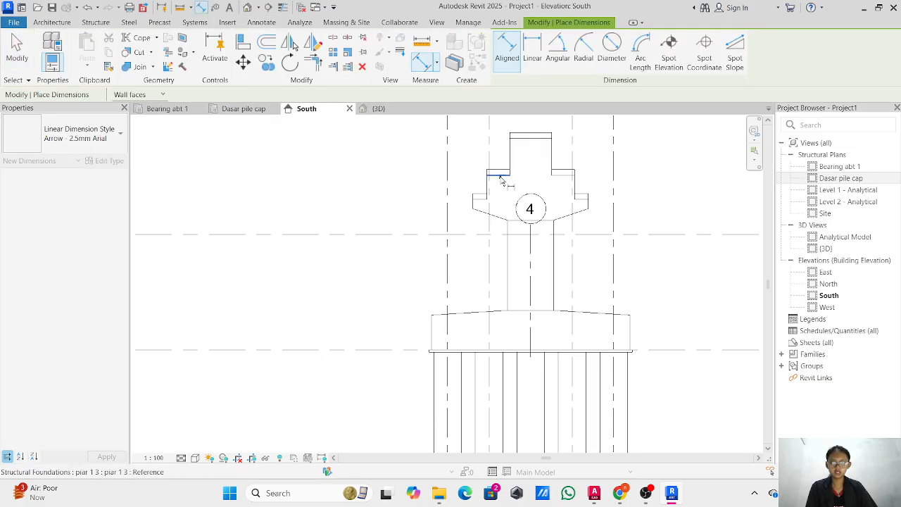
pyautogui.click(419, 350)
pyautogui.click(405, 330)
pyautogui.press('Escape')
pyautogui.press('Escape')
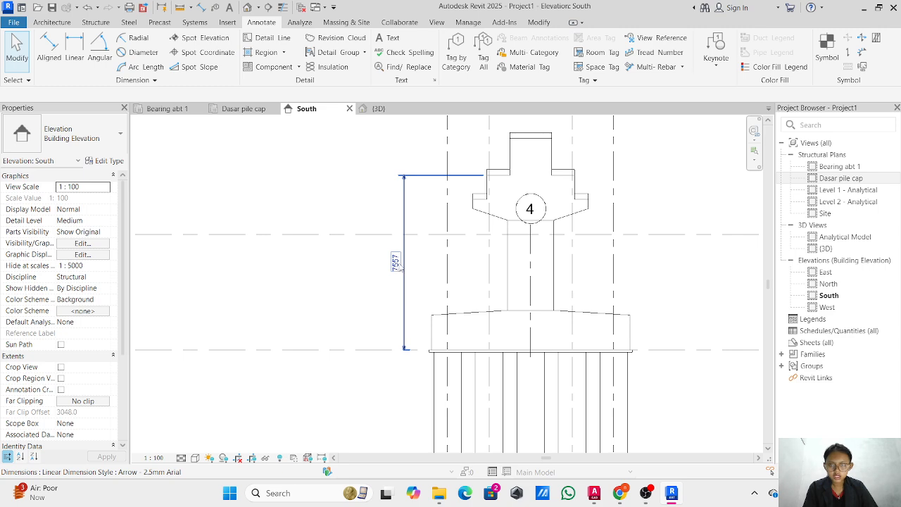
# - Copy the Bearing abt 1 level vertically upward by =7557+150 and end the copying
pyautogui.scroll(-1, 590, 203)
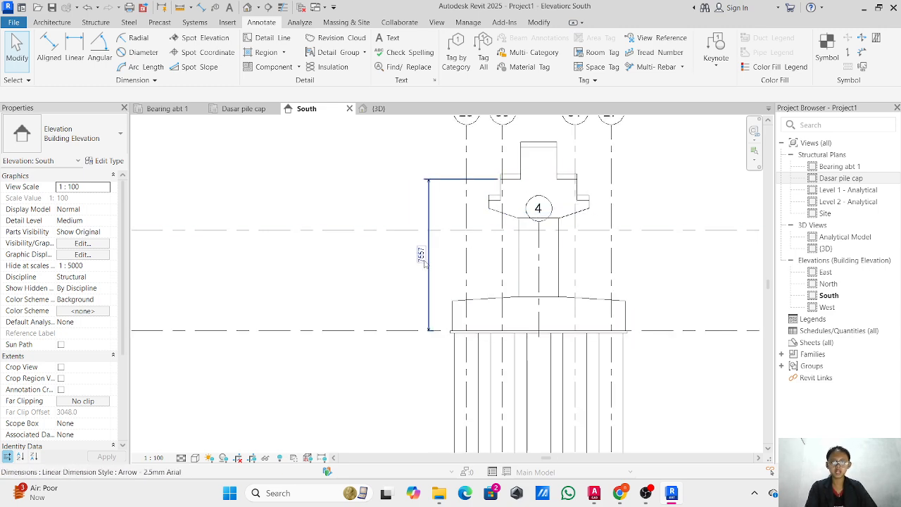
pyautogui.scroll(-2, 512, 261)
pyautogui.moveTo(512, 261); pyautogui.dragTo(148, 276, button='middle')
pyautogui.scroll(-3, 480, 273)
pyautogui.moveTo(480, 274); pyautogui.dragTo(302, 276, button='middle')
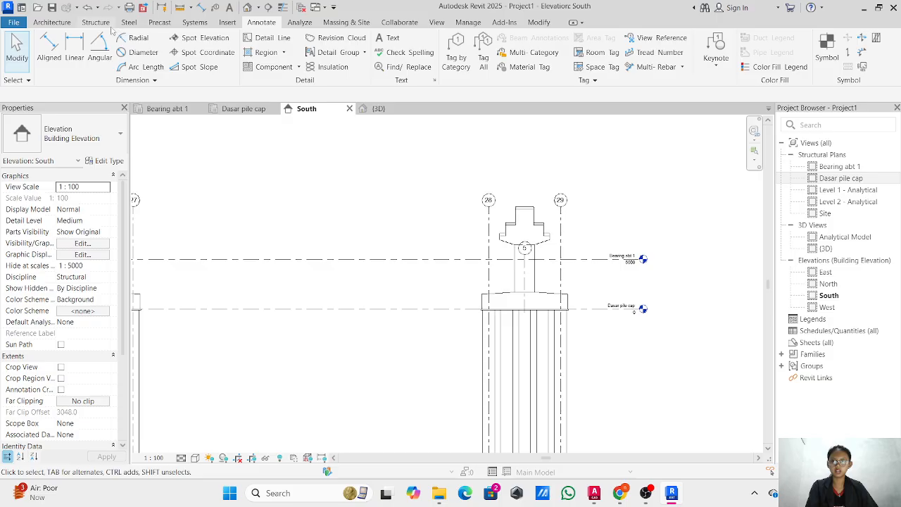
pyautogui.click(623, 260)
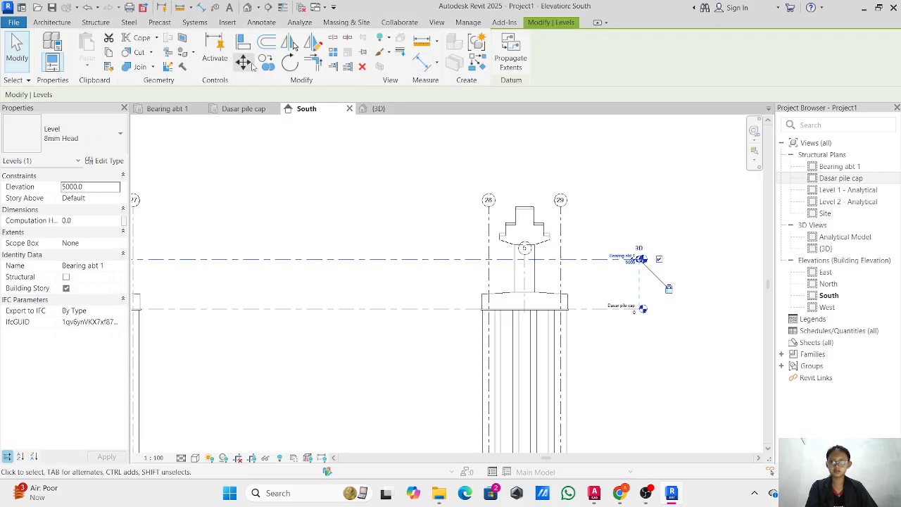
pyautogui.click(267, 63)
pyautogui.scroll(3, 637, 261)
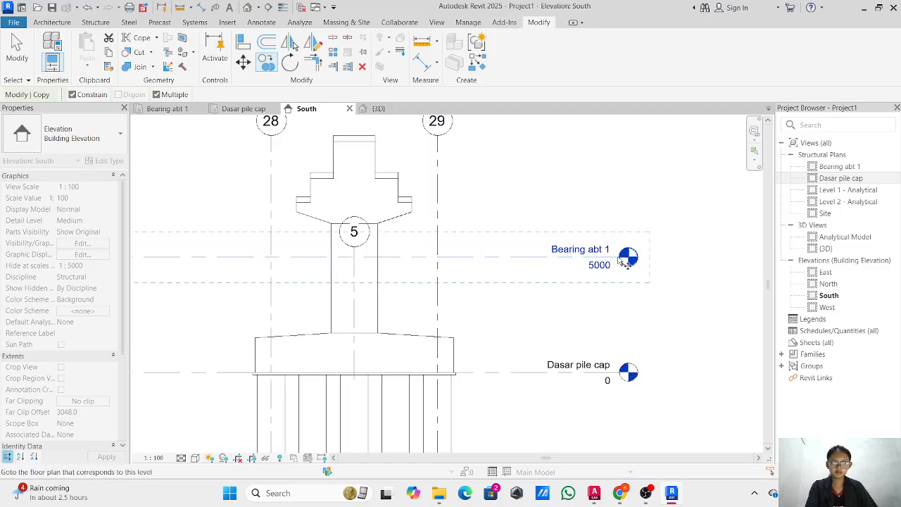
pyautogui.click(544, 257)
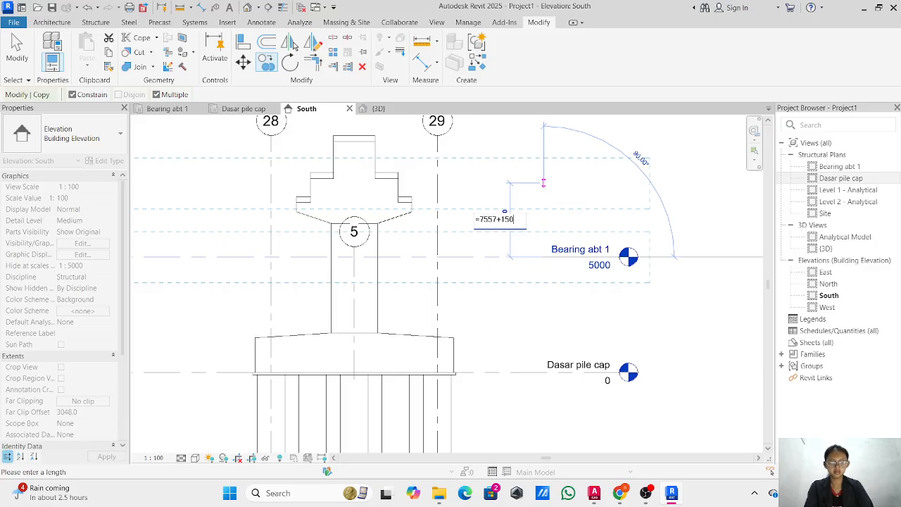
pyautogui.press('Return')
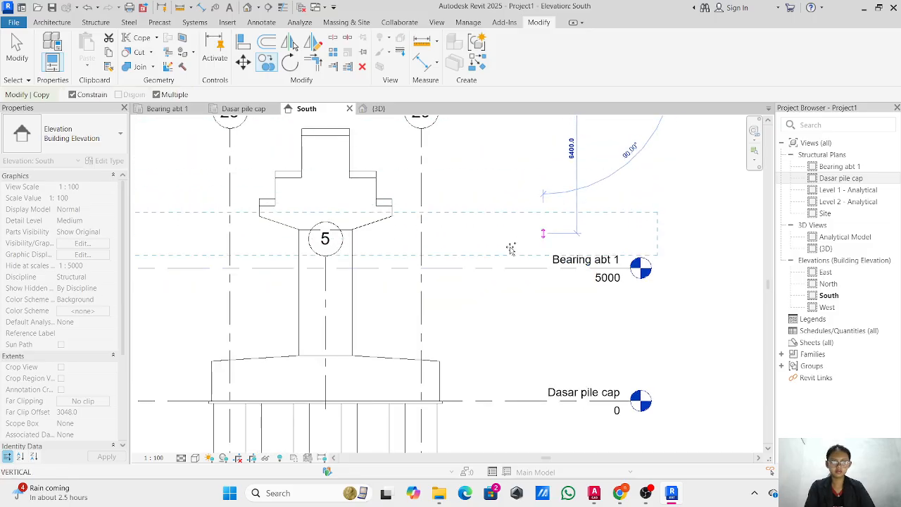
pyautogui.scroll(-2, 524, 282)
pyautogui.press('Escape')
pyautogui.press('Escape')
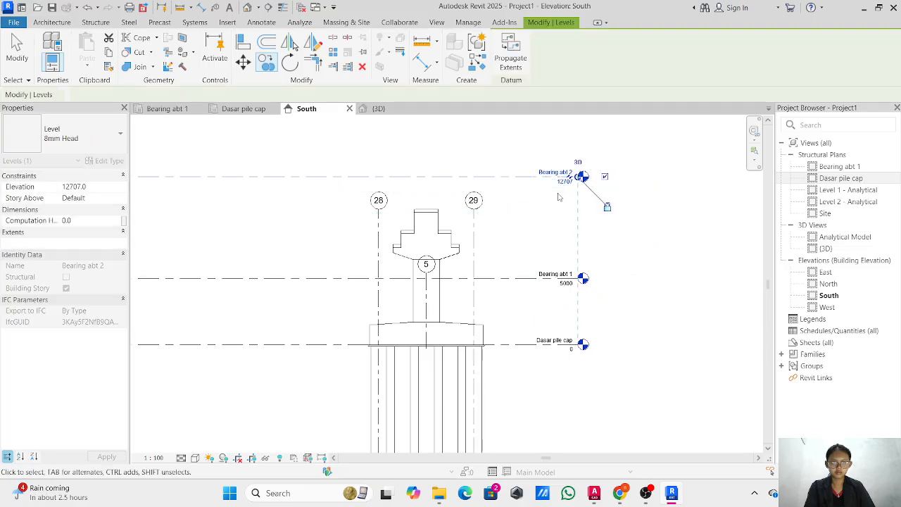
# - Set the Bearing abt 2 level's elevation to 7707 by entering the sum of 7557 and 150
pyautogui.scroll(4, 564, 181)
pyautogui.click(565, 182)
pyautogui.click(565, 183)
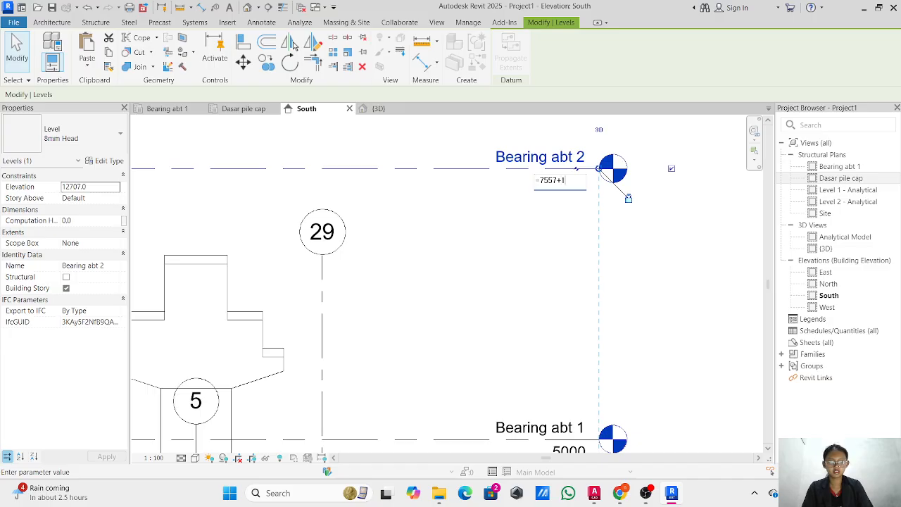
pyautogui.press('Return')
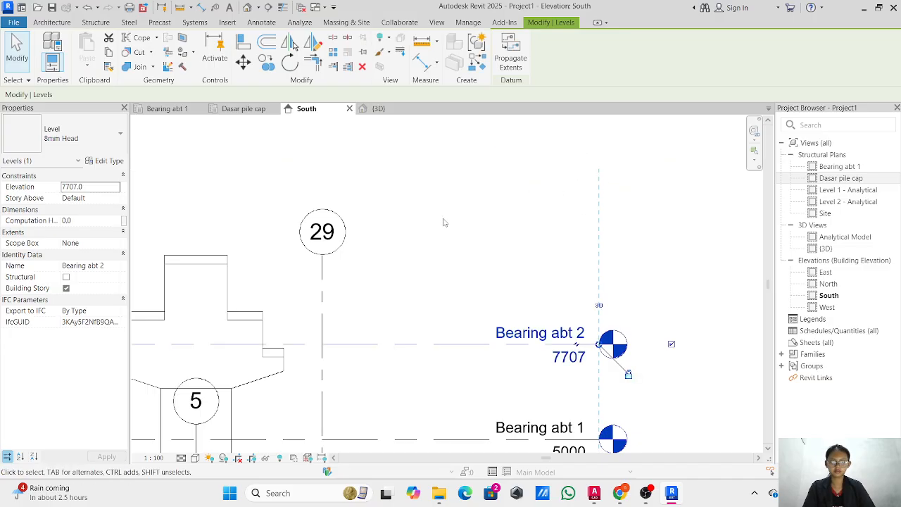
# - Delete the height dimension beside the pier on grid 4
pyautogui.scroll(-3, 444, 223)
pyautogui.moveTo(474, 227); pyautogui.dragTo(783, 233, button='middle')
pyautogui.scroll(-2, 408, 295)
pyautogui.moveTo(411, 301); pyautogui.dragTo(815, 248, button='middle')
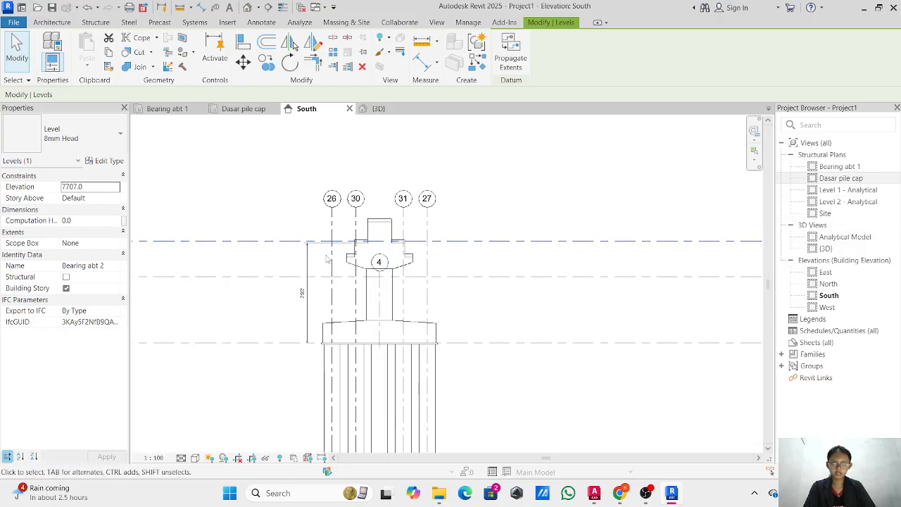
pyautogui.scroll(5, 369, 247)
pyautogui.click(186, 288)
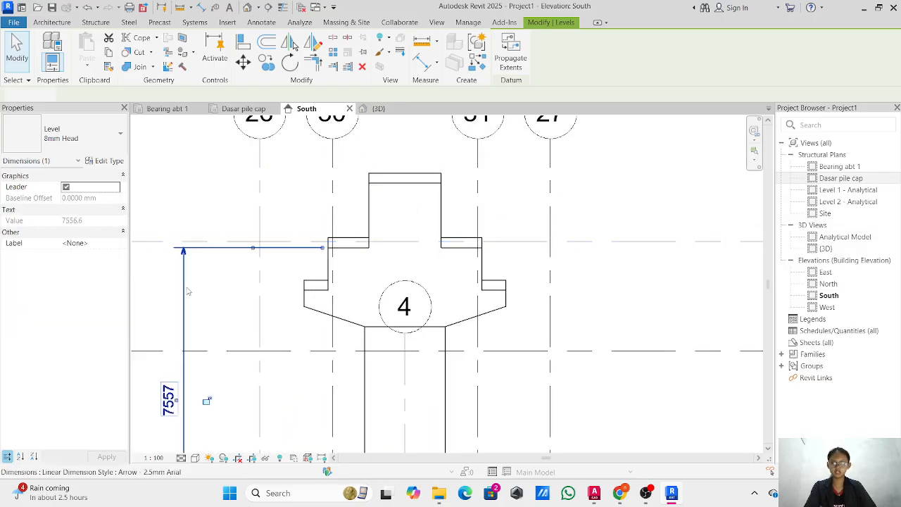
pyautogui.press('Delete')
pyautogui.moveTo(322, 286); pyautogui.dragTo(78, 224, button='middle')
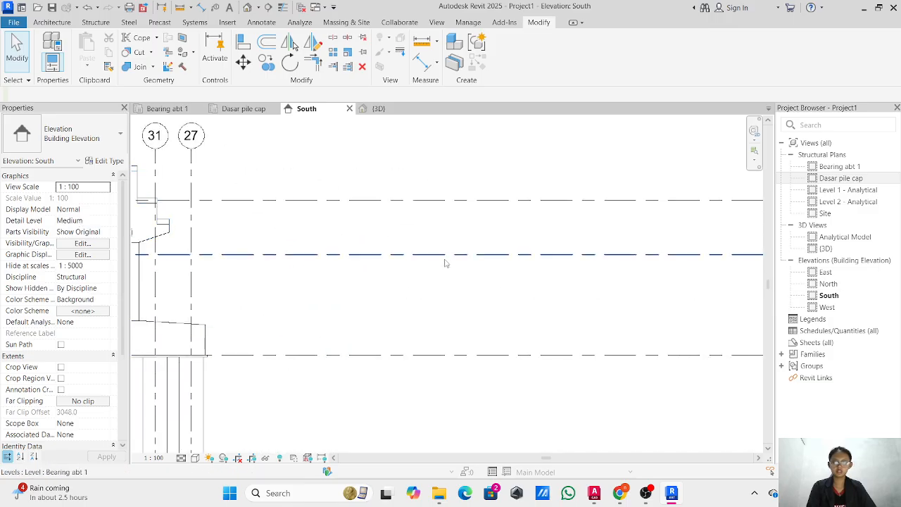
pyautogui.scroll(-1, 486, 262)
pyautogui.moveTo(493, 264); pyautogui.dragTo(88, 273, button='middle')
pyautogui.scroll(-1, 517, 268)
pyautogui.moveTo(531, 263); pyautogui.dragTo(383, 262, button='middle')
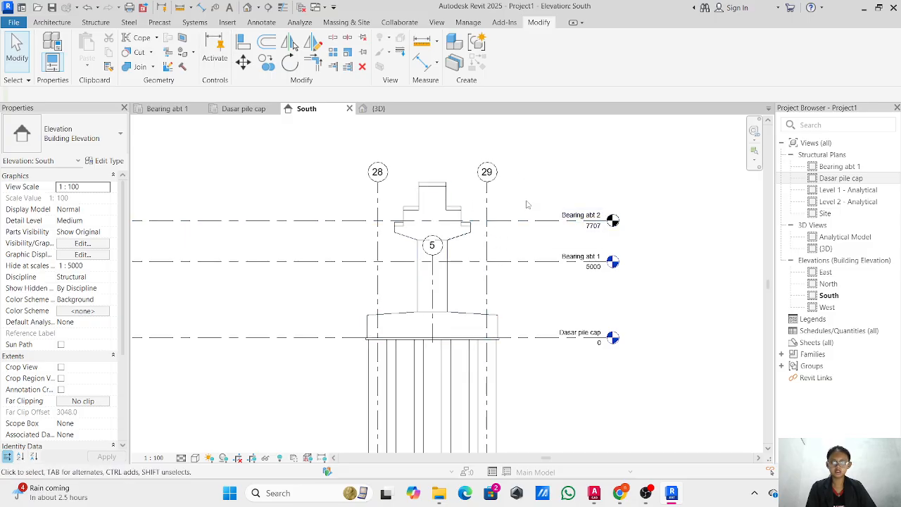
# - Measure the height from the upper bearing ledge of the pier on grid 5 down to the Dasar pile cap level with an aligned dimension
pyautogui.click(267, 63)
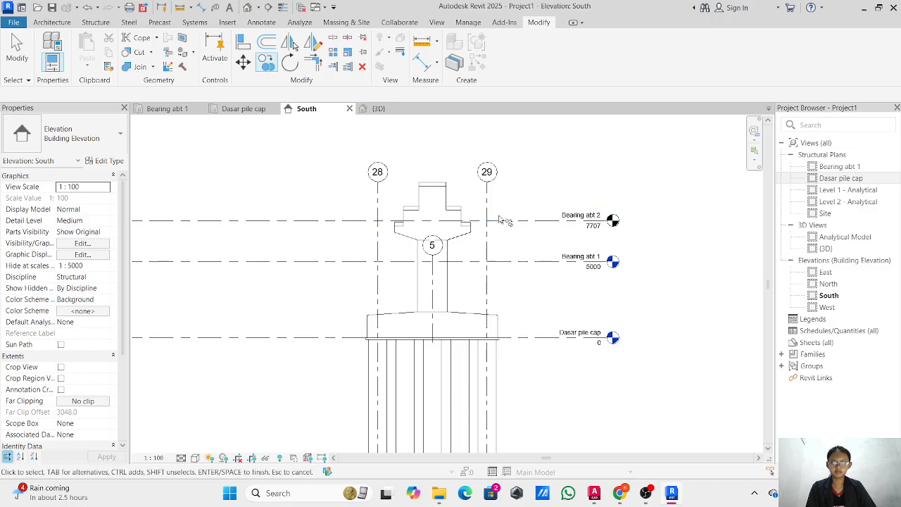
pyautogui.press('Escape')
pyautogui.click(261, 22)
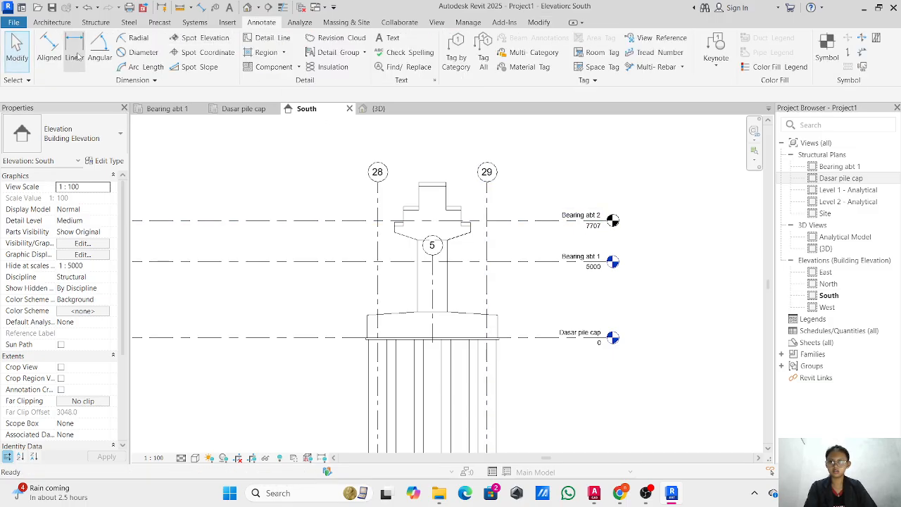
pyautogui.click(50, 50)
pyautogui.scroll(5, 402, 216)
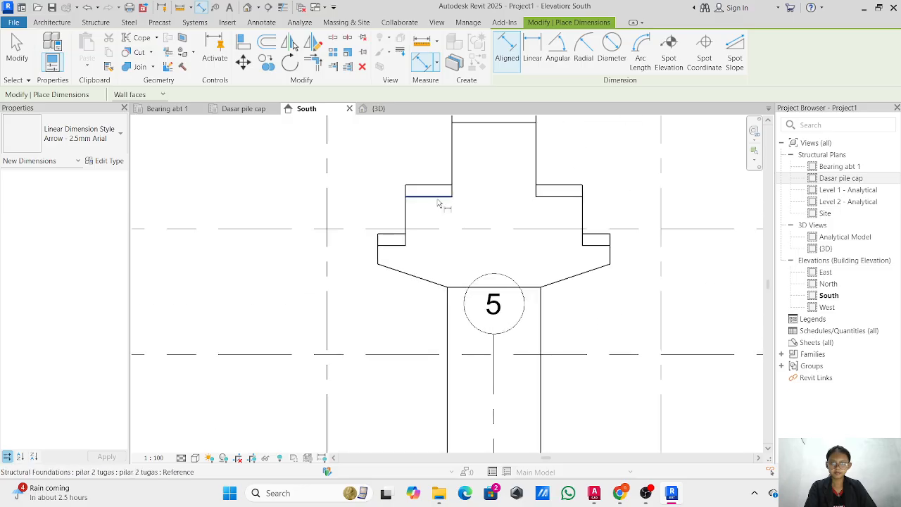
pyautogui.scroll(-4, 415, 280)
pyautogui.moveTo(413, 354); pyautogui.dragTo(364, 298, button='middle')
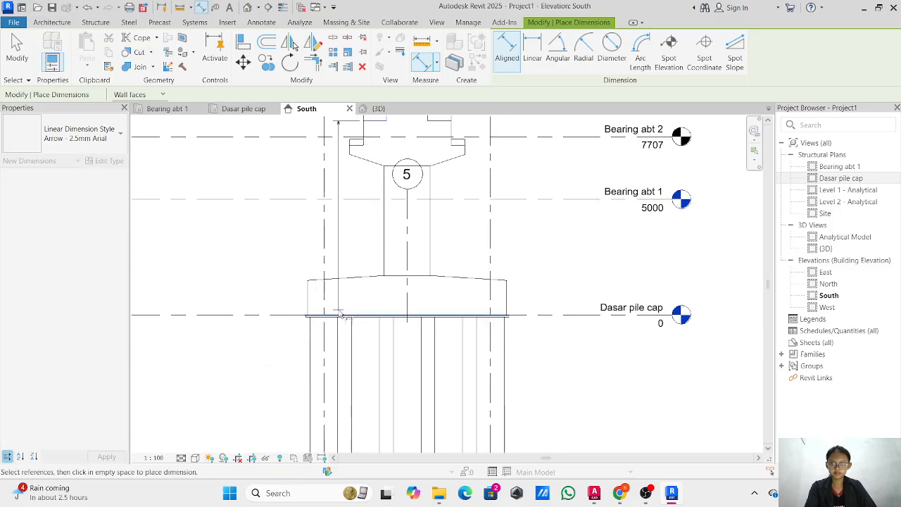
pyautogui.click(341, 316)
pyautogui.click(281, 295)
pyautogui.press('Escape')
pyautogui.press('Escape')
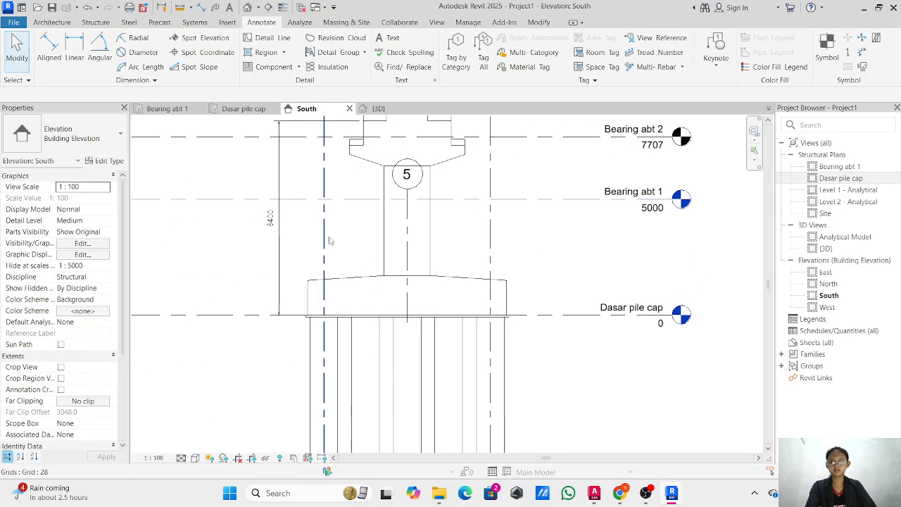
# - Copy the Bearing abt 2 level vertically upward by 8550 and end the copying
pyautogui.scroll(-2, 393, 244)
pyautogui.moveTo(393, 243); pyautogui.dragTo(394, 270, button='middle')
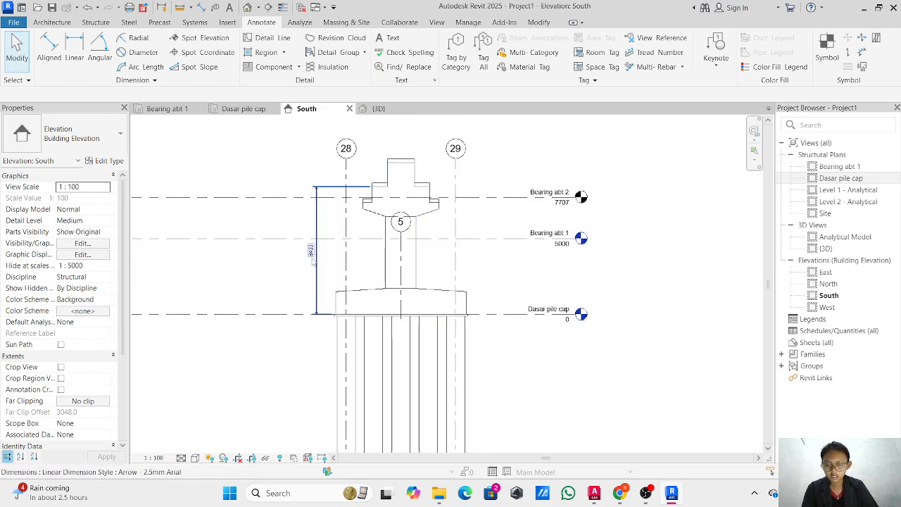
pyautogui.scroll(3, 313, 261)
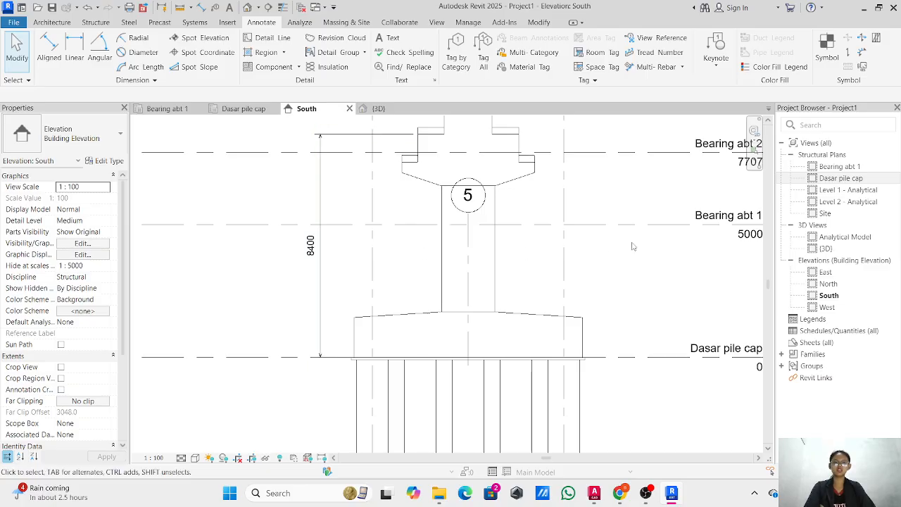
pyautogui.scroll(-2, 633, 246)
pyautogui.moveTo(612, 263); pyautogui.dragTo(404, 197, button='middle')
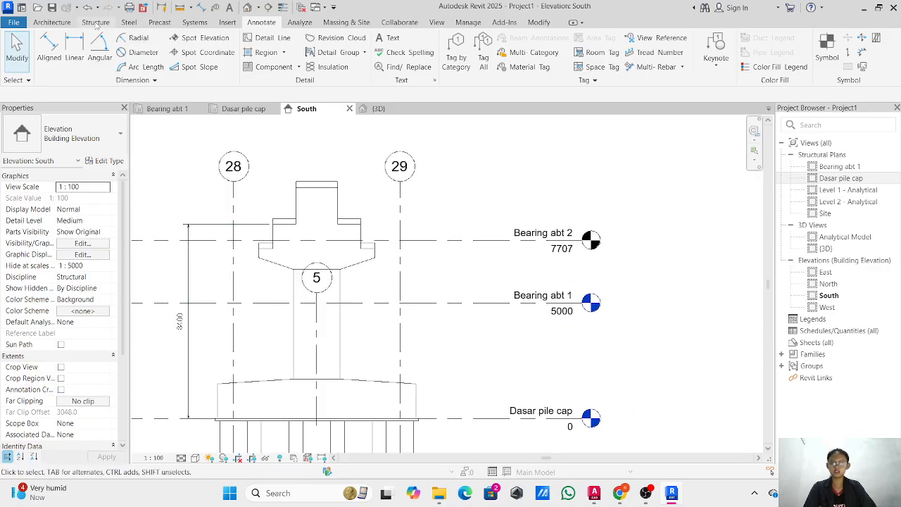
pyautogui.click(486, 239)
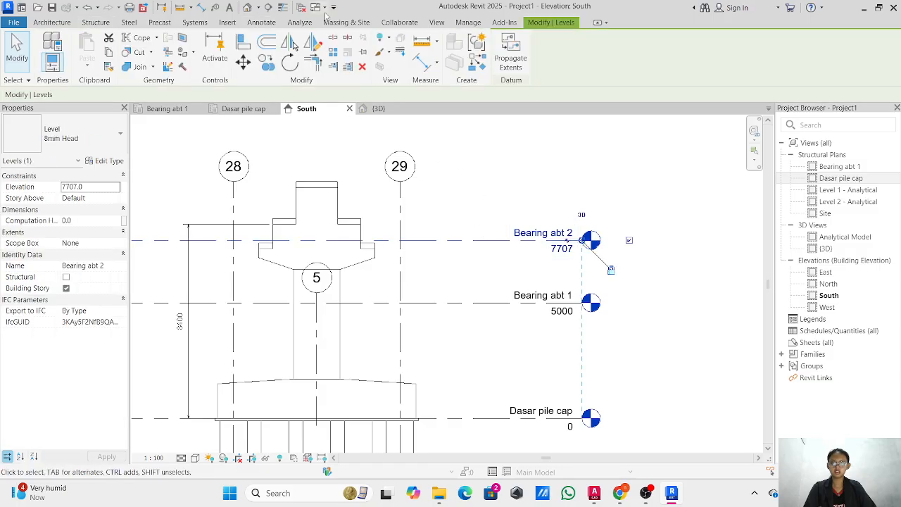
pyautogui.click(266, 66)
pyautogui.click(435, 240)
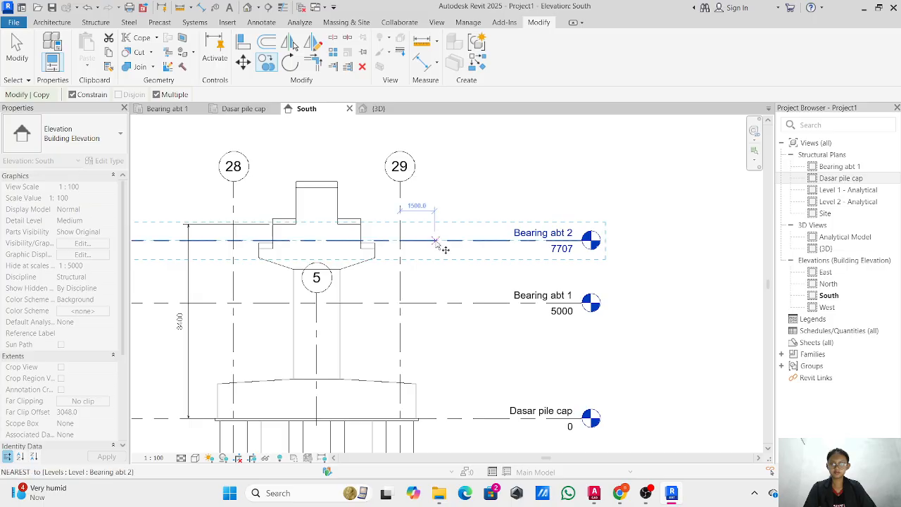
pyautogui.write('8550')
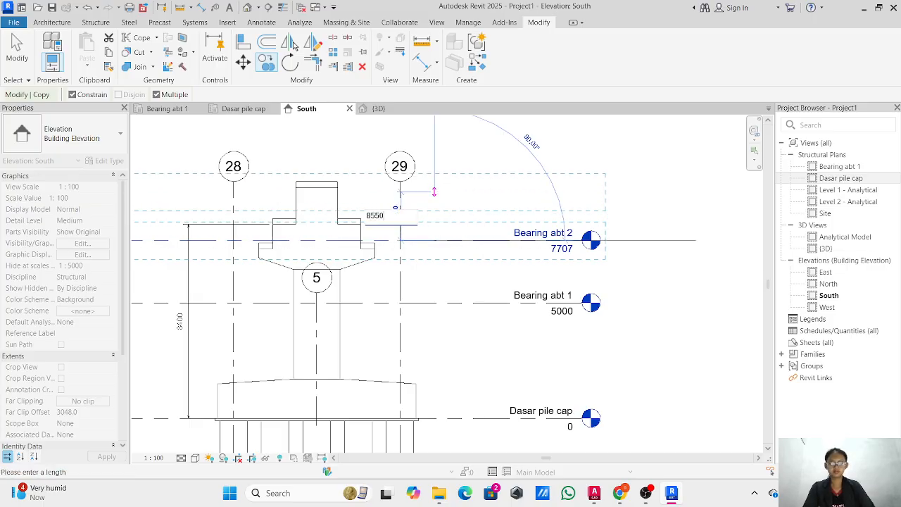
pyautogui.press('Return')
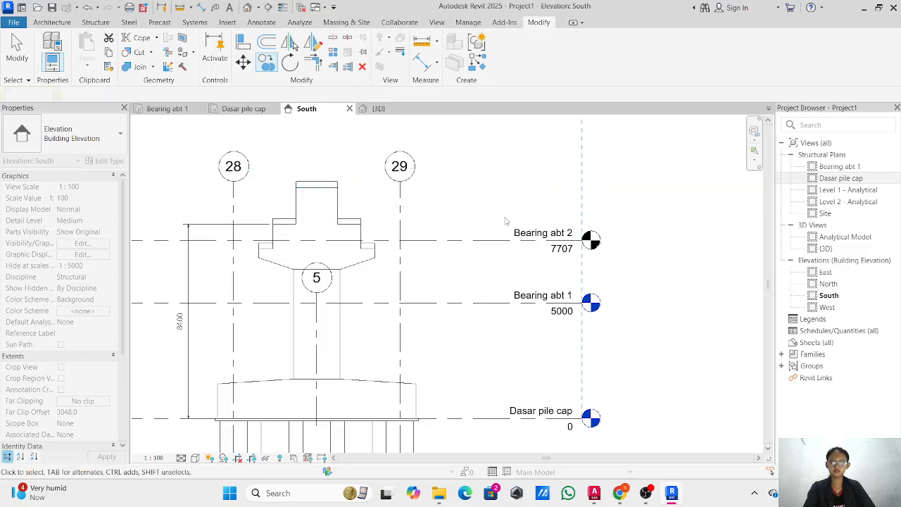
pyautogui.press('Escape')
pyautogui.click(267, 63)
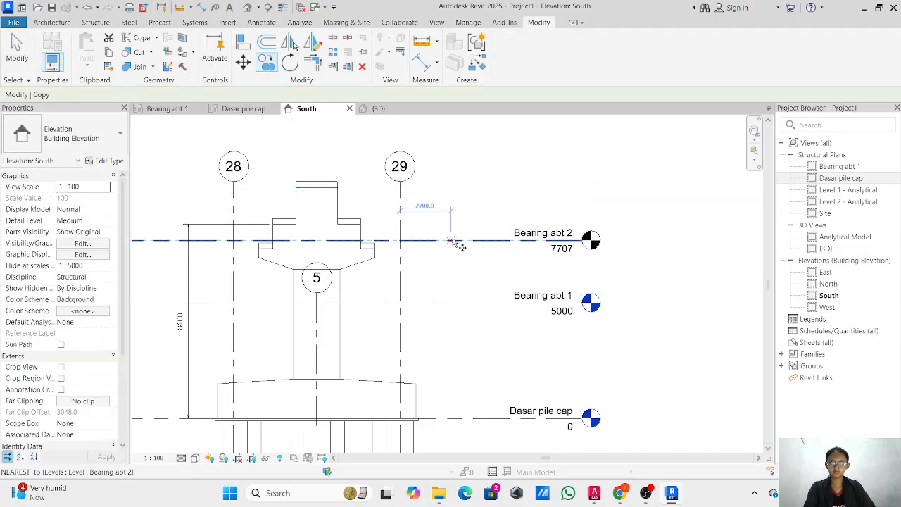
pyautogui.click(453, 240)
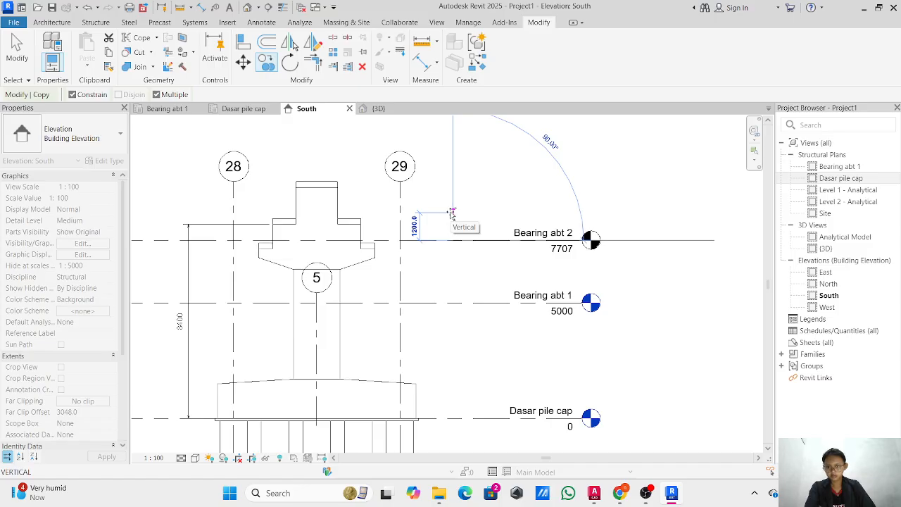
pyautogui.click(469, 193)
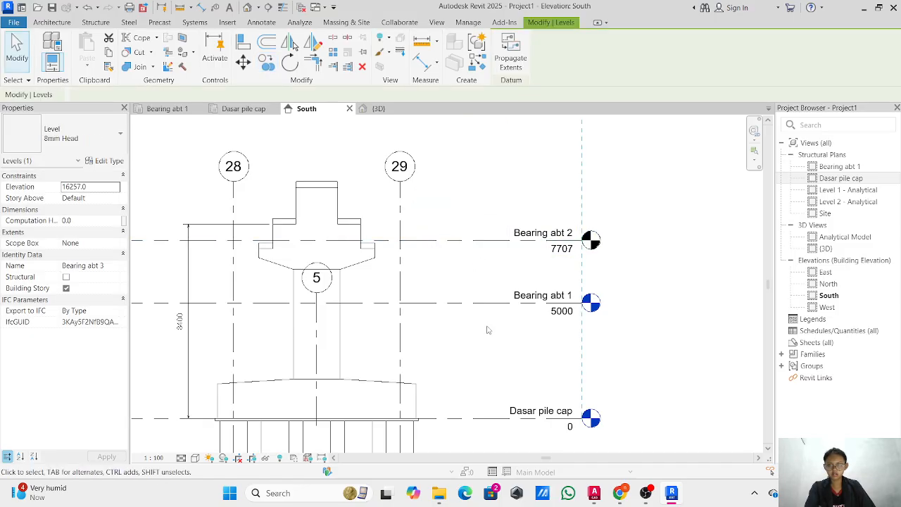
pyautogui.click(462, 408)
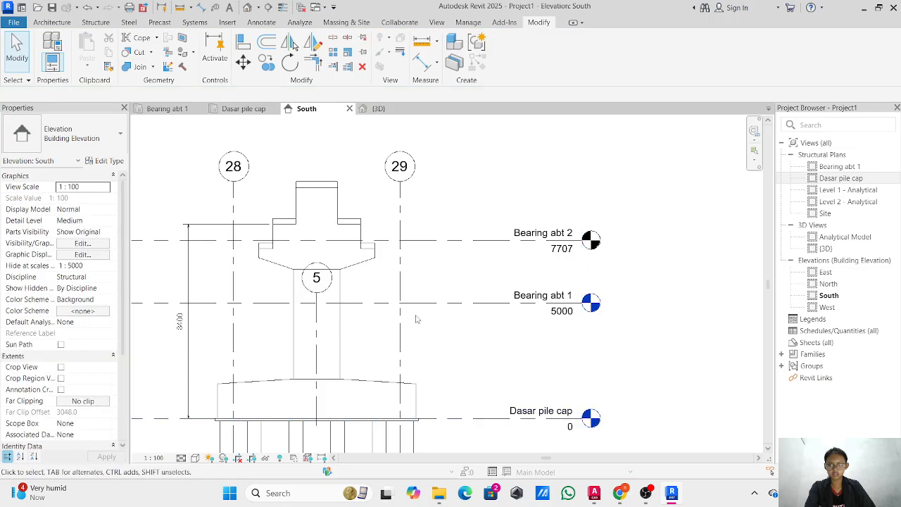
pyautogui.click(267, 62)
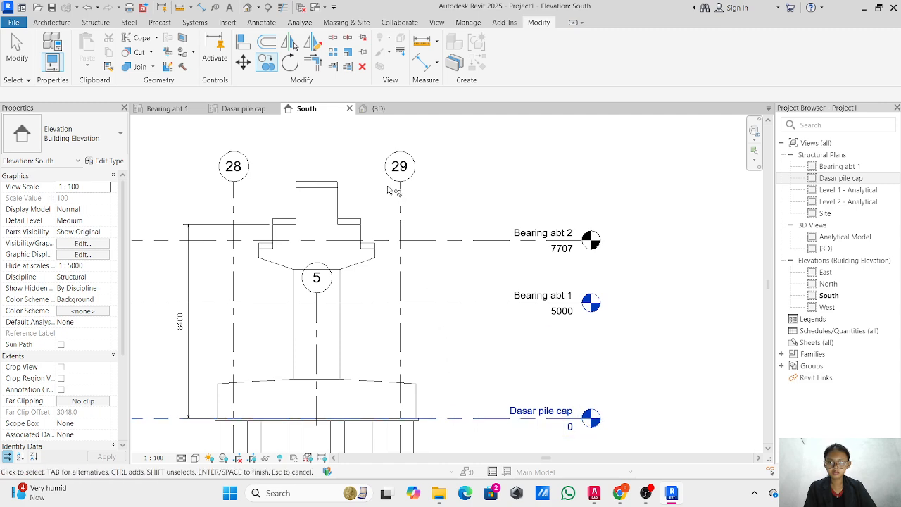
pyautogui.press('Escape')
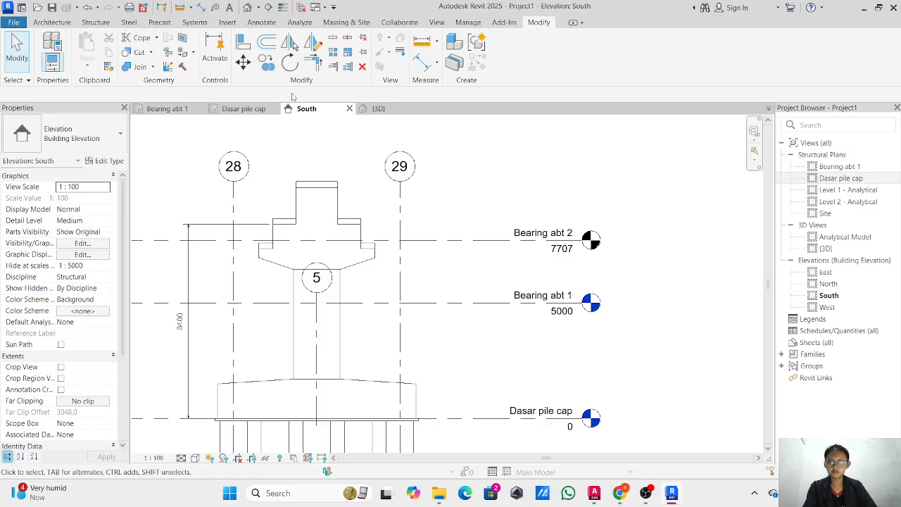
# - Copy the Dasar pile cap level vertically upward by =8400+150 and end the copying
pyautogui.click(489, 420)
pyautogui.click(267, 62)
pyautogui.click(419, 420)
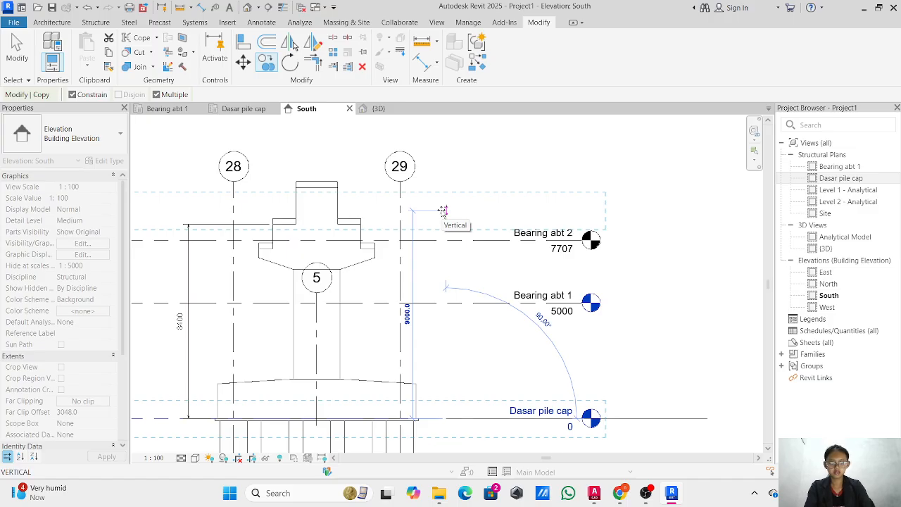
pyautogui.write('=8400+150')
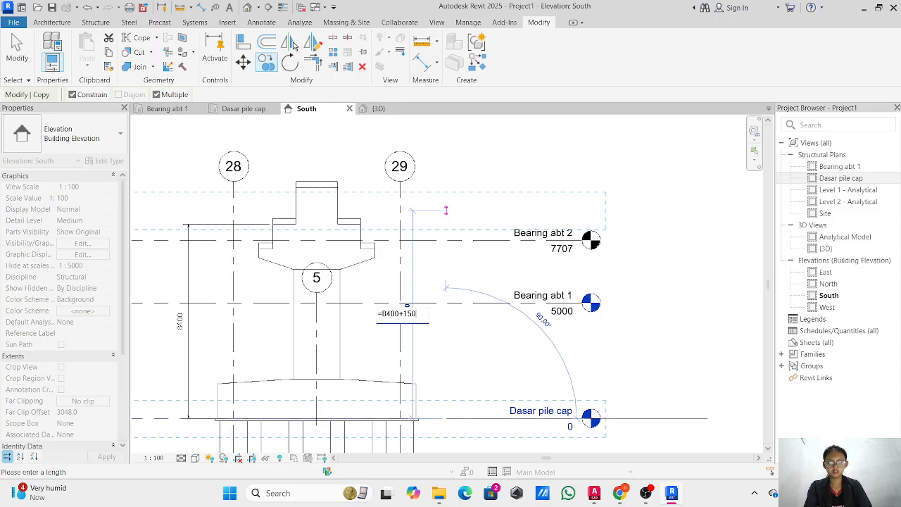
pyautogui.press('Return')
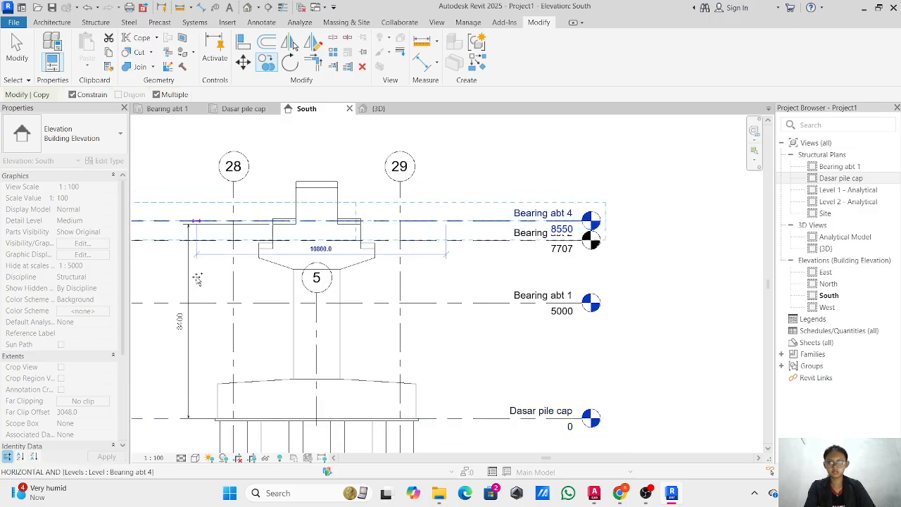
pyautogui.press('Escape')
pyautogui.press('Escape')
# - Delete the height dimension beside the pier on grid 5
pyautogui.scroll(-3, 278, 226)
pyautogui.moveTo(293, 236); pyautogui.dragTo(559, 231, button='middle')
pyautogui.click(487, 243)
pyautogui.click(470, 237)
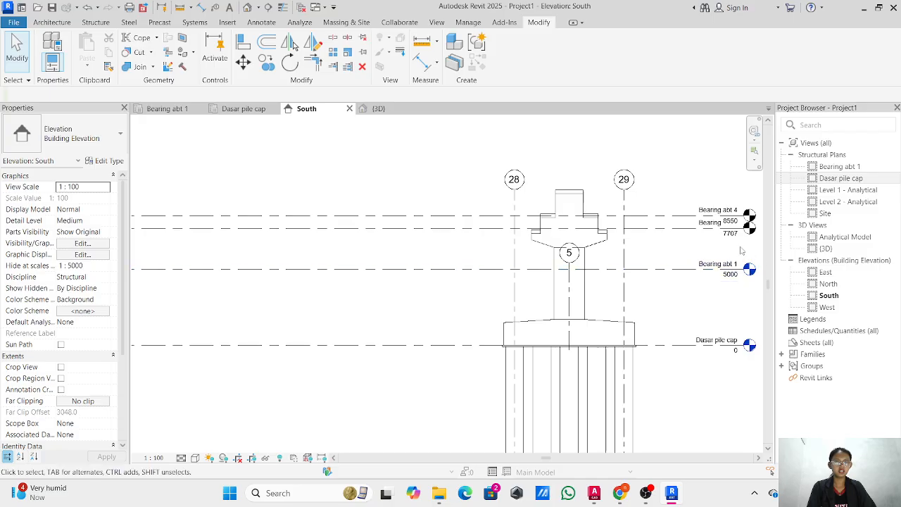
# - Rename the Bearing abt 2 level as Bearing Pilar 1 and the Bearing abt 4 level as Bearing Pilar 2
pyautogui.moveTo(732, 229); pyautogui.dragTo(570, 240, button='middle')
pyautogui.scroll(5, 568, 242)
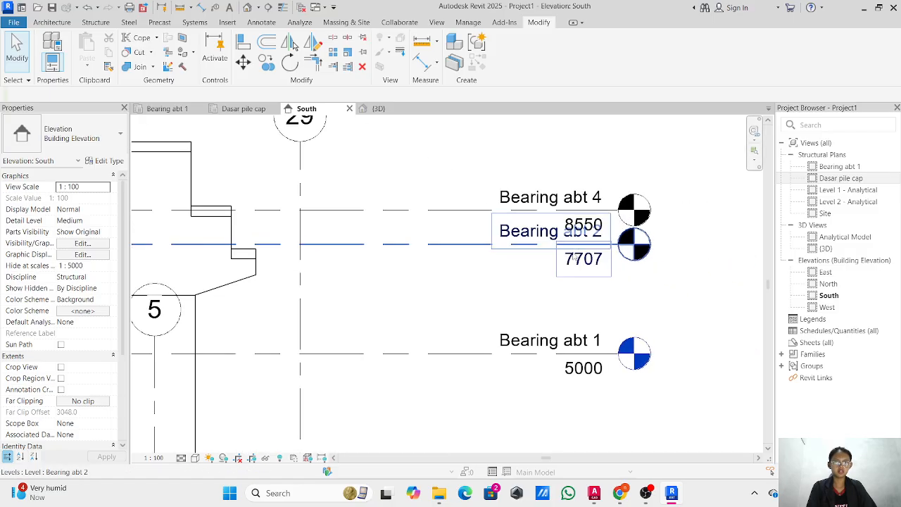
pyautogui.doubleClick(561, 246)
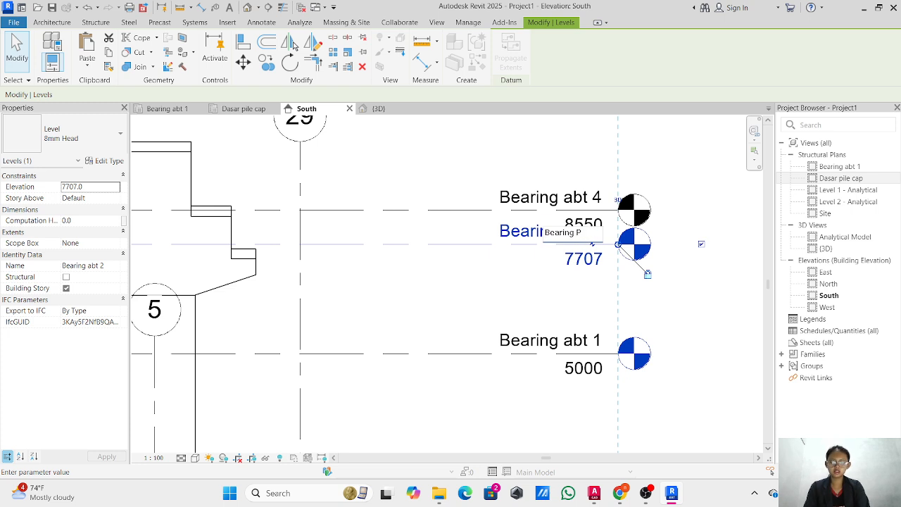
pyautogui.click(553, 209)
pyautogui.click(584, 197)
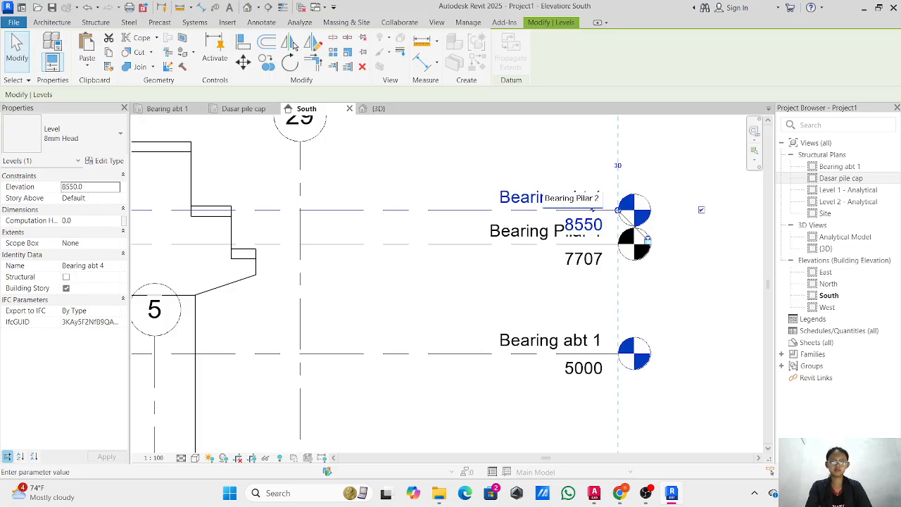
pyautogui.press('Return')
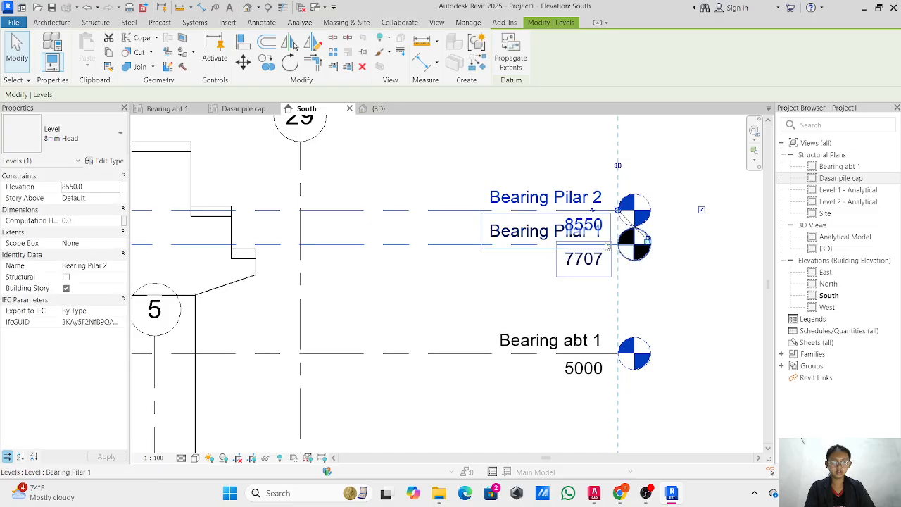
# - Add an elbow to the Bearing Pilar 2 level line and raise its head clear of the Bearing Pilar 1 label
pyautogui.click(593, 210)
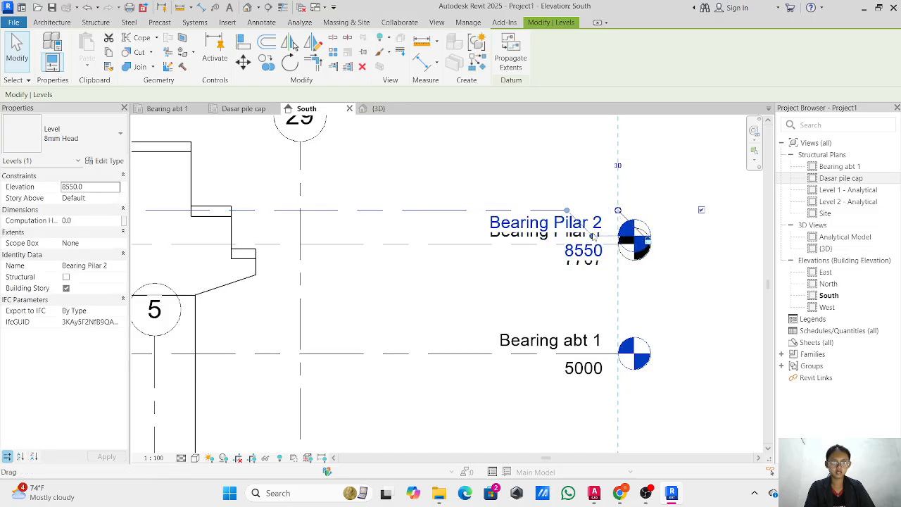
pyautogui.moveTo(593, 237); pyautogui.dragTo(591, 182)
pyautogui.click(647, 276)
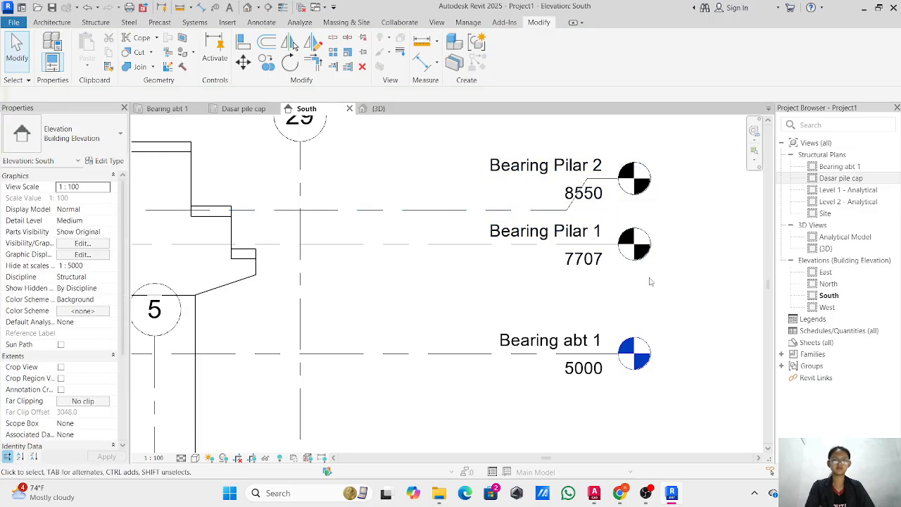
# - Create structural plan views for the Bearing abt 3, Bearing Pilar 1 and Bearing Pilar 2 levels
pyautogui.scroll(-3, 262, 285)
pyautogui.moveTo(262, 285); pyautogui.dragTo(593, 231, button='middle')
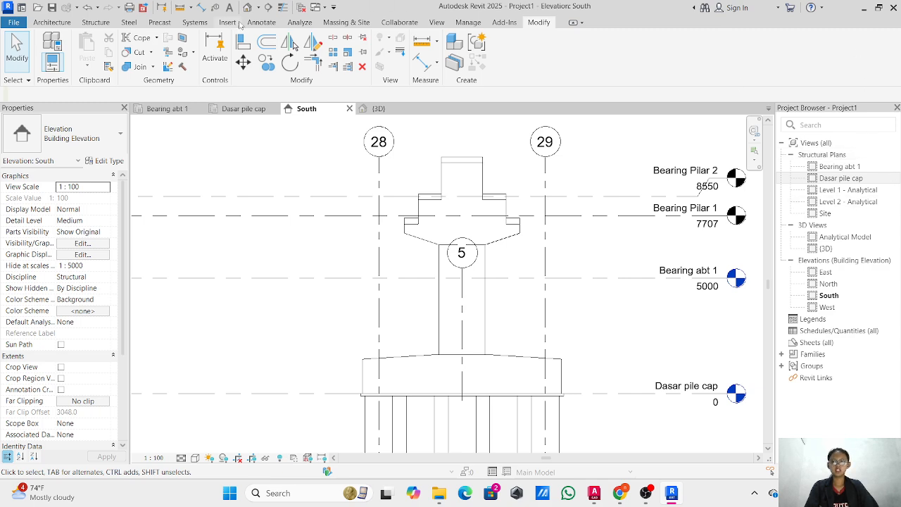
pyautogui.click(438, 23)
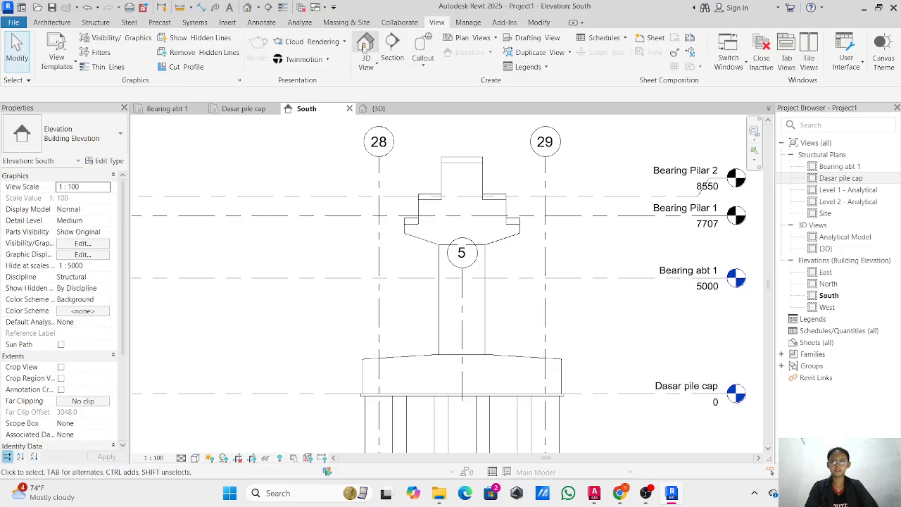
pyautogui.click(470, 37)
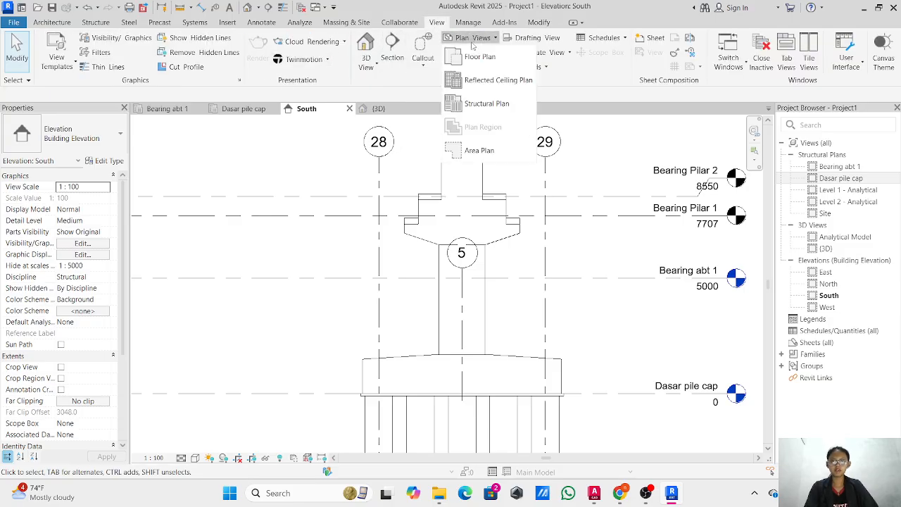
pyautogui.click(485, 103)
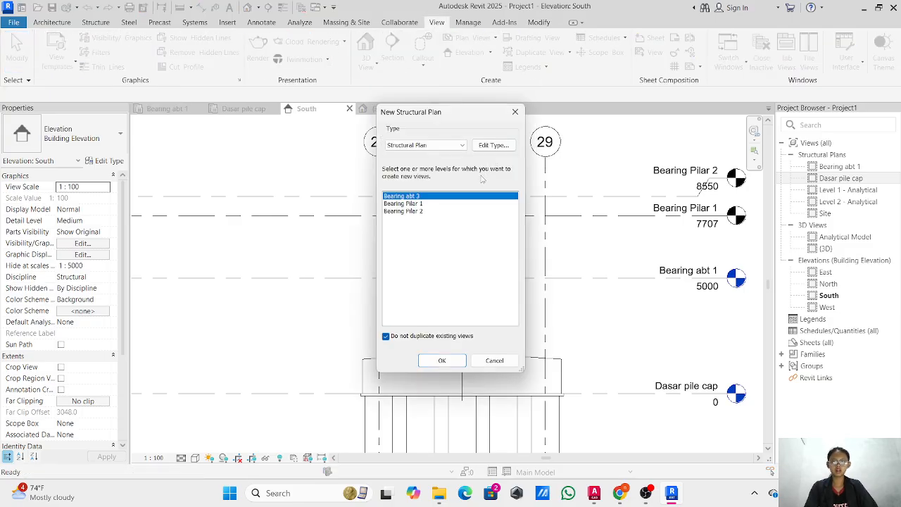
pyautogui.keyDown('shift'); pyautogui.click(423, 211); pyautogui.keyUp('shift')
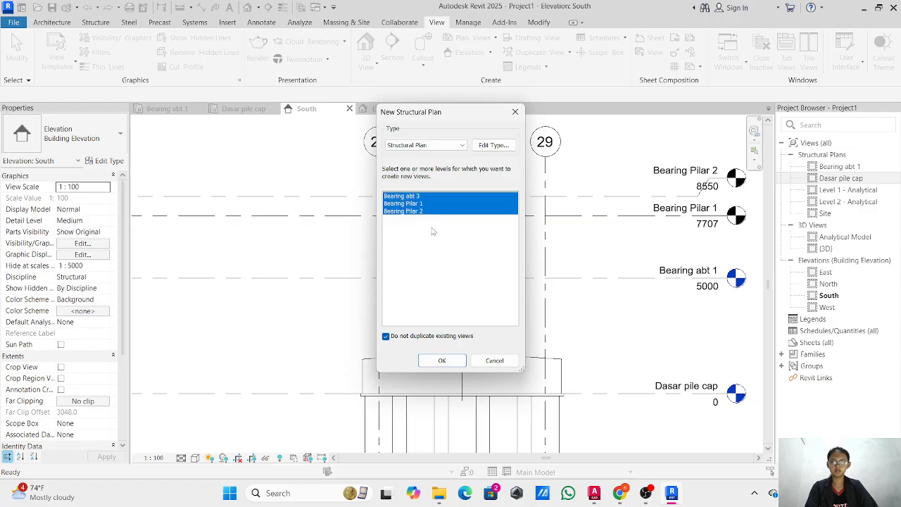
pyautogui.click(441, 361)
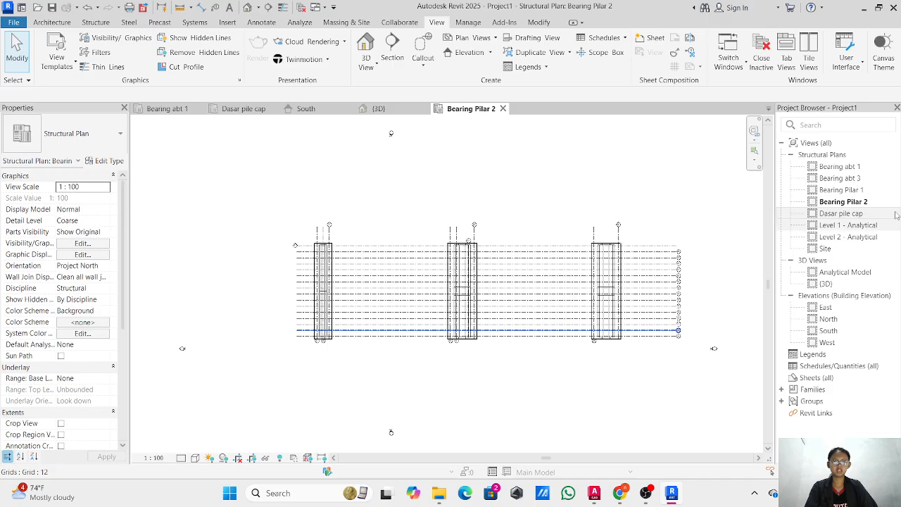
pyautogui.click(568, 173)
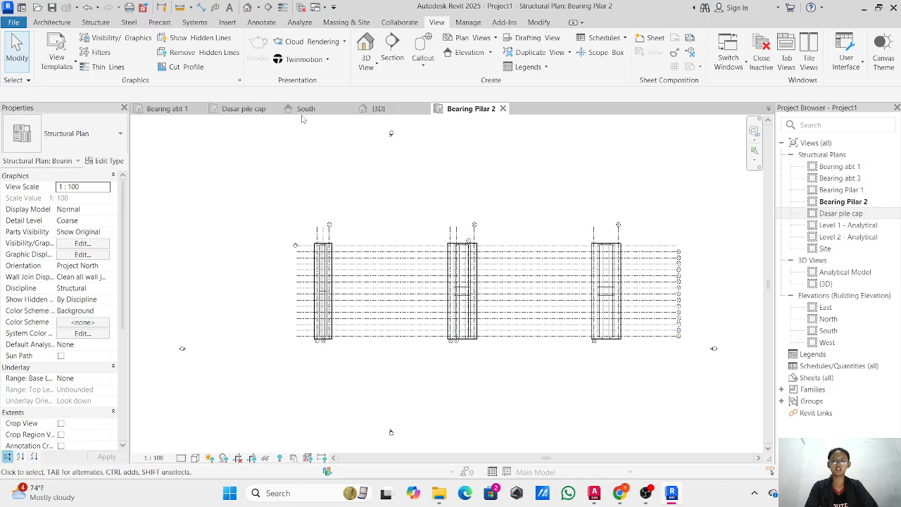
# - In the Bearing abt 1 structural plan, delete the 16 inner horizontal grids between the two outermost edge grids
pyautogui.scroll(4, 324, 265)
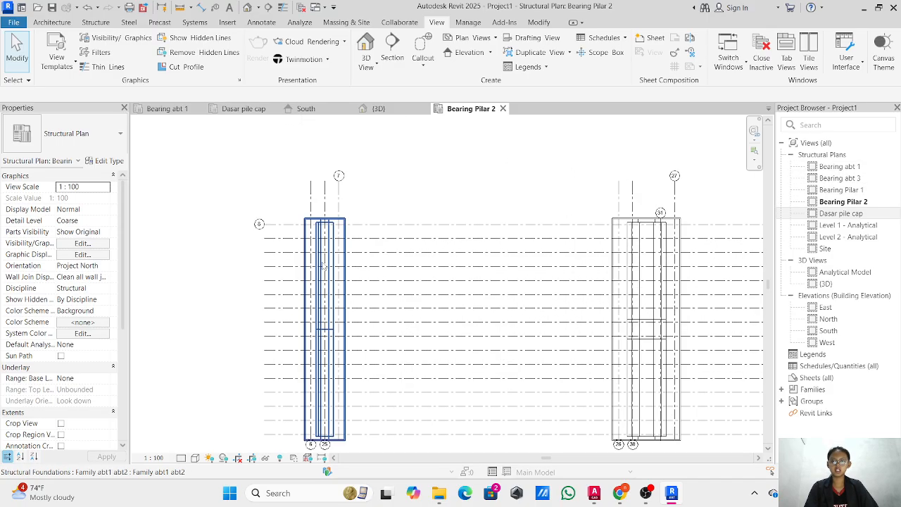
pyautogui.doubleClick(841, 167)
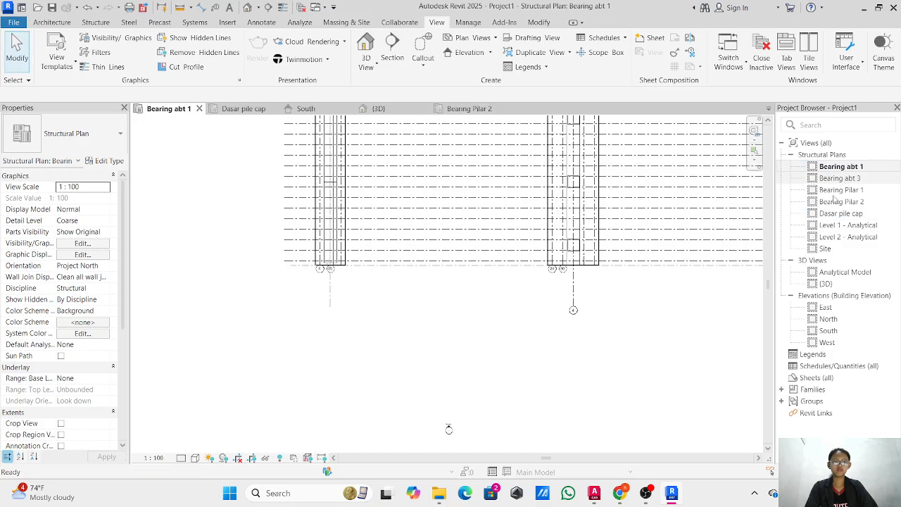
pyautogui.scroll(3, 304, 244)
pyautogui.scroll(-5, 304, 244)
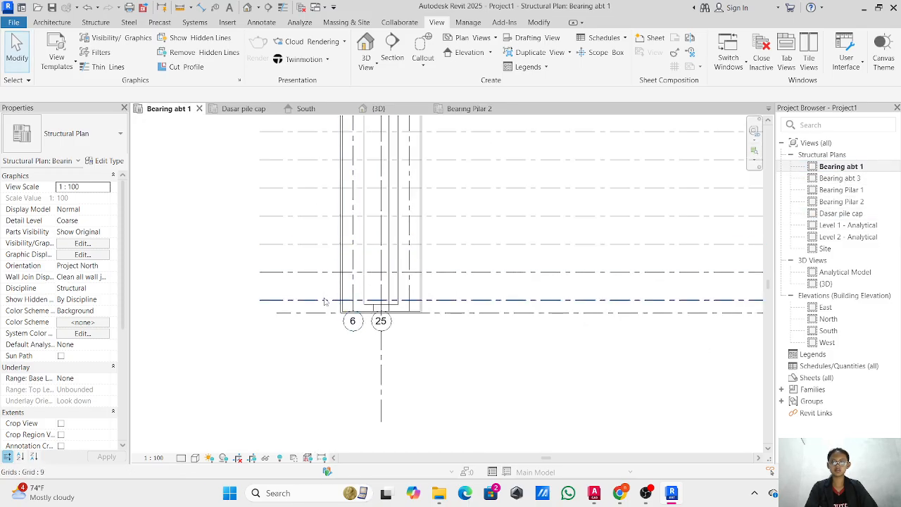
pyautogui.scroll(2, 282, 391)
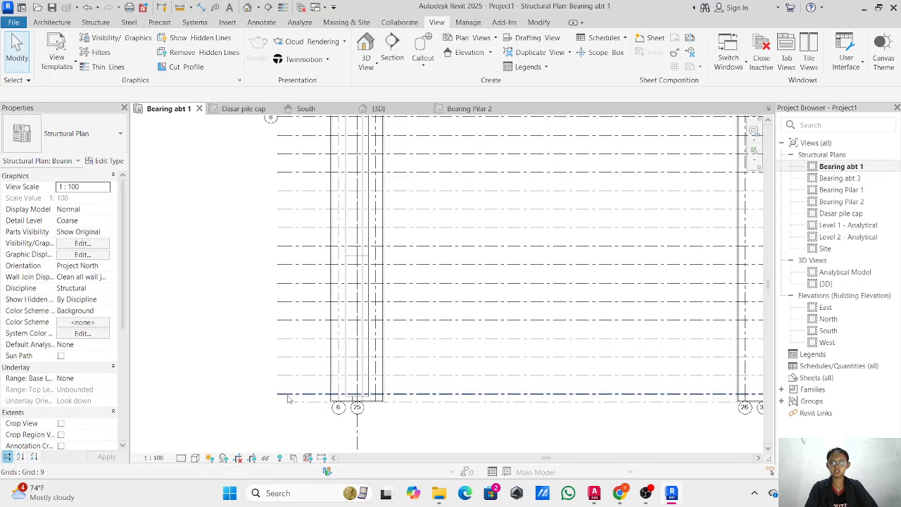
pyautogui.click(287, 398)
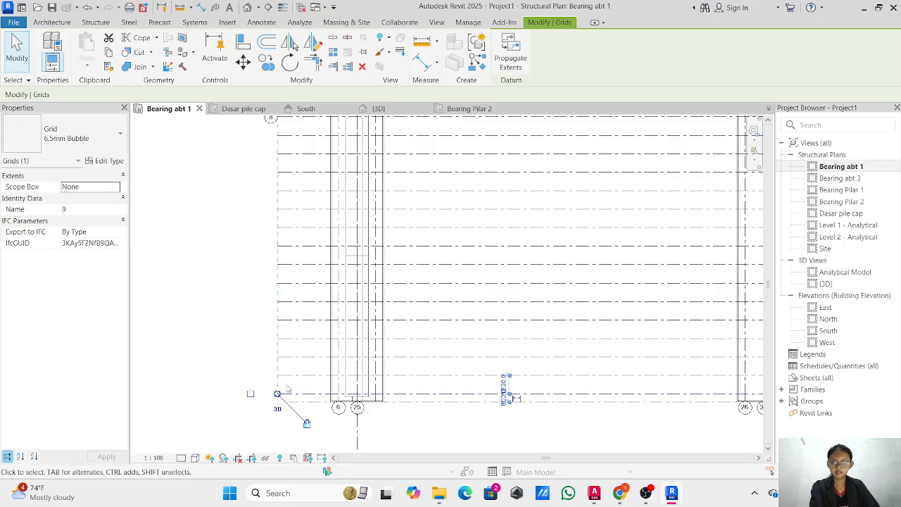
pyautogui.click(287, 389)
pyautogui.moveTo(301, 386); pyautogui.dragTo(292, 207)
pyautogui.scroll(-1, 298, 178)
pyautogui.moveTo(298, 179); pyautogui.dragTo(290, 216, button='middle')
pyautogui.moveTo(291, 207); pyautogui.dragTo(271, 170)
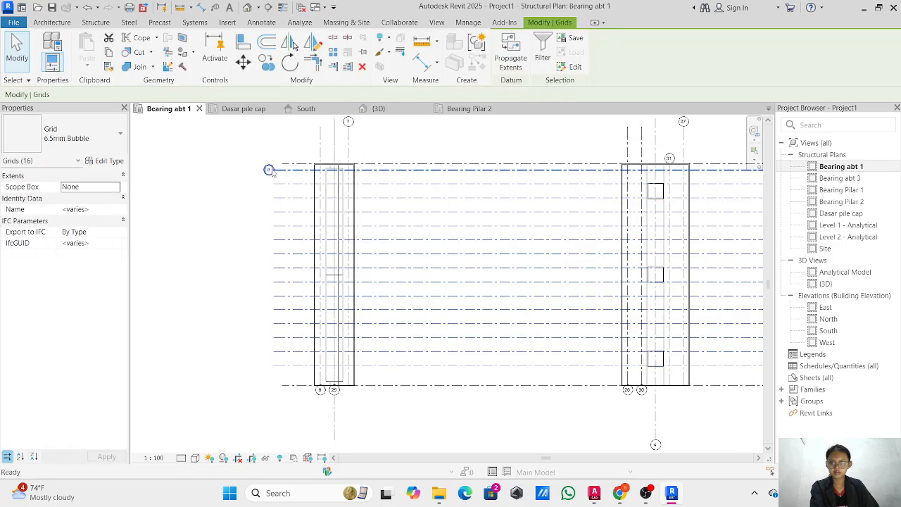
pyautogui.press('Delete')
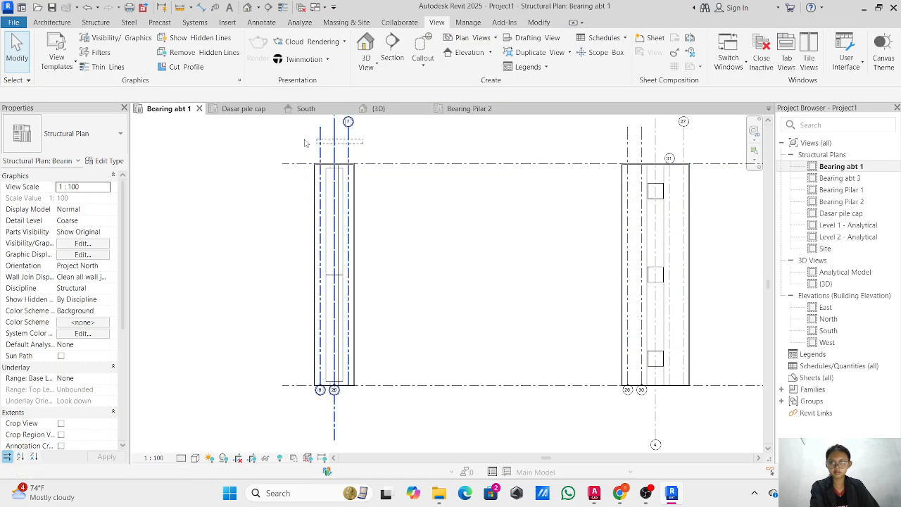
# - Delete the vertical grids running through the first abutment and those crossing above the middle pier, including grid 27
pyautogui.moveTo(297, 143); pyautogui.dragTo(296, 144)
pyautogui.press('Delete')
pyautogui.scroll(-1, 584, 177)
pyautogui.moveTo(584, 177); pyautogui.dragTo(364, 218, button='middle')
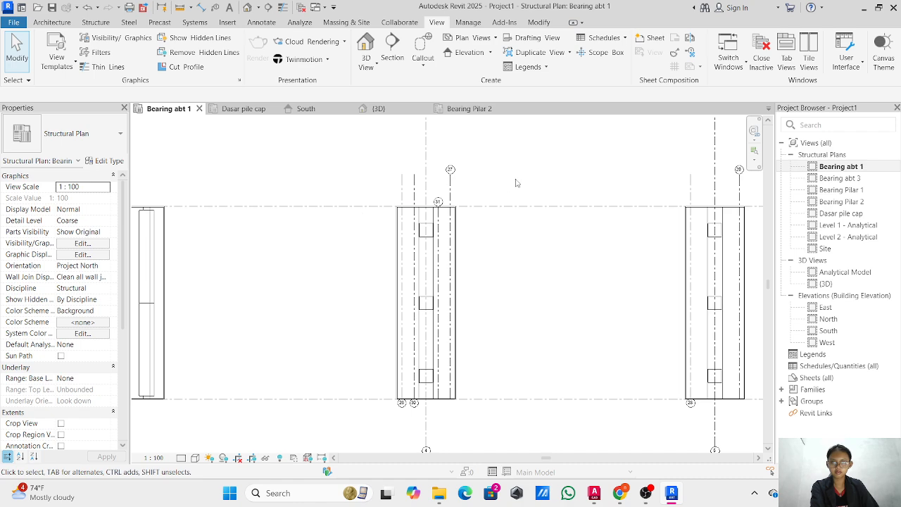
pyautogui.moveTo(506, 183); pyautogui.dragTo(378, 193)
pyautogui.press('Delete')
# - Delete the vertical grids through the last pier and the remaining grid 31 at the middle pier
pyautogui.scroll(-1, 602, 193)
pyautogui.moveTo(605, 195); pyautogui.dragTo(310, 207, button='middle')
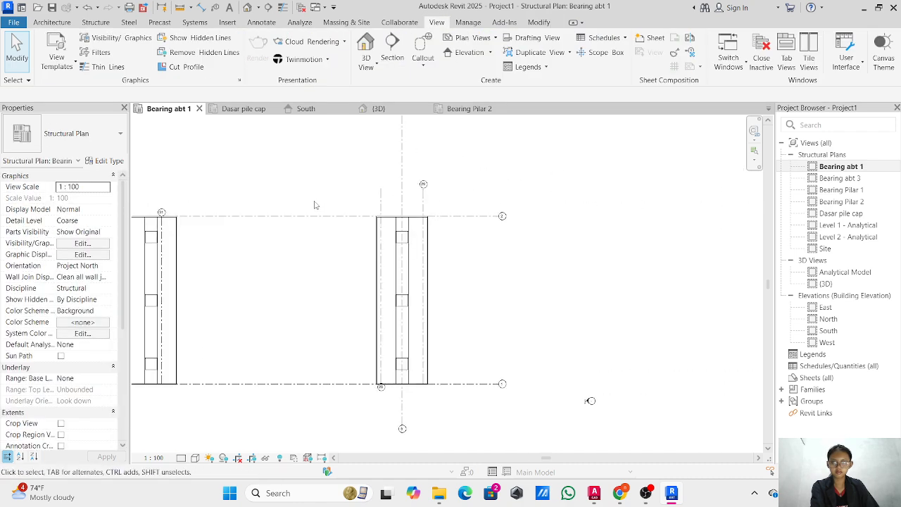
pyautogui.moveTo(432, 203); pyautogui.dragTo(369, 202)
pyautogui.press('Delete')
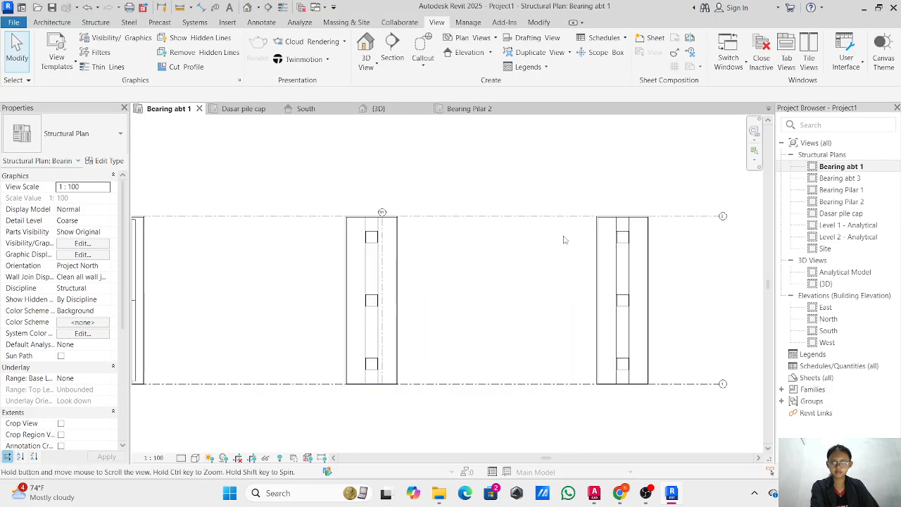
pyautogui.scroll(1, 380, 211)
pyautogui.scroll(2, 380, 211)
pyautogui.scroll(-1, 294, 193)
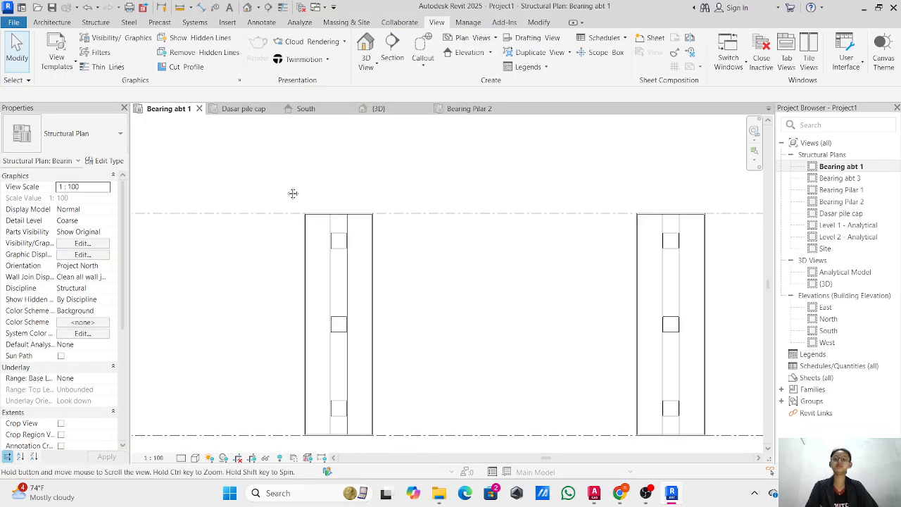
pyautogui.moveTo(294, 193); pyautogui.dragTo(648, 195, button='middle')
# - Switch to AutoCAD and examine the plan and section drawings of pier P2 in 04_Gambar_P2
pyautogui.click(594, 493)
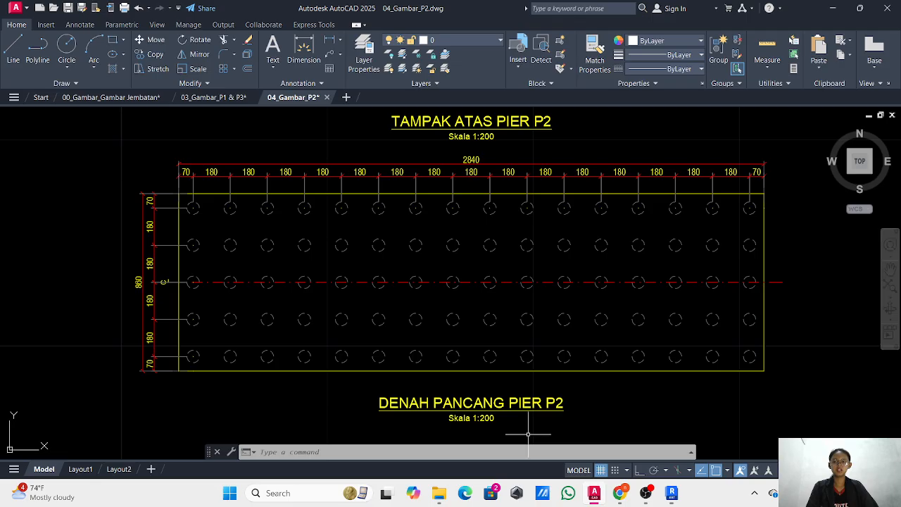
pyautogui.scroll(-5, 443, 257)
pyautogui.moveTo(492, 246); pyautogui.dragTo(503, 342, button='middle')
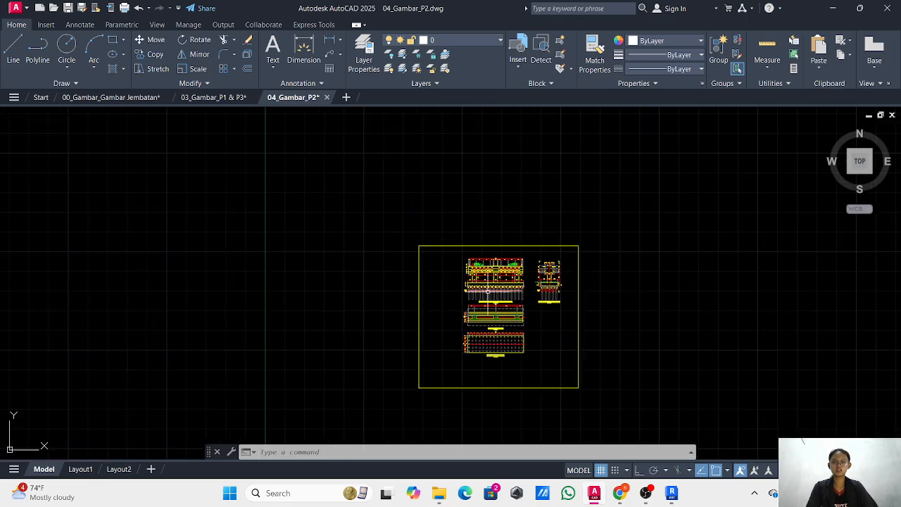
pyautogui.scroll(6, 487, 320)
pyautogui.scroll(-6, 433, 220)
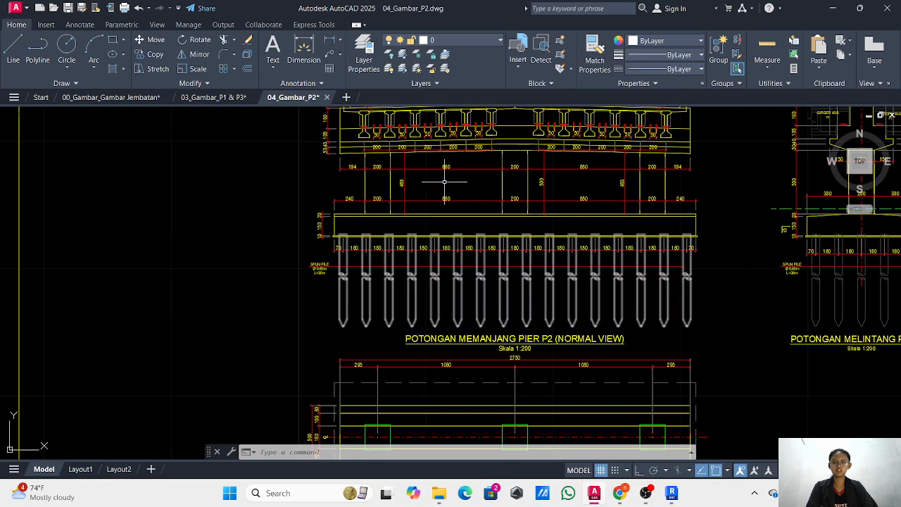
pyautogui.moveTo(447, 220); pyautogui.dragTo(412, 386, button='middle')
pyautogui.scroll(-5, 413, 207)
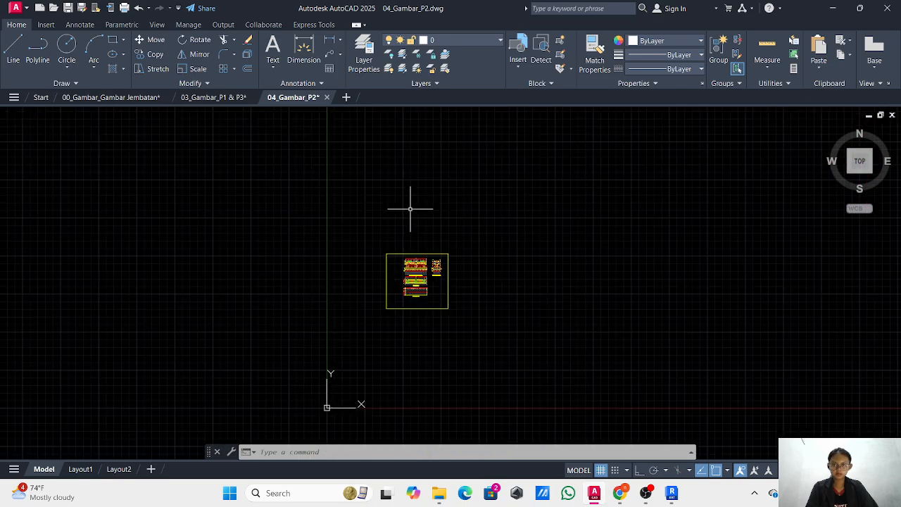
pyautogui.moveTo(413, 207)
pyautogui.mouseDown(button='middle')
pyautogui.moveTo(392, 326)
pyautogui.moveTo(391, 248)
pyautogui.mouseUp(button='middle')
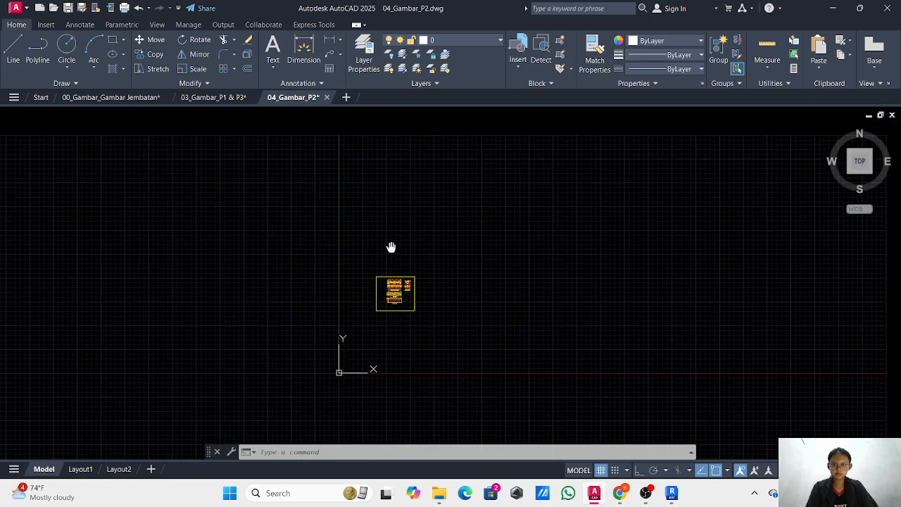
# - Bring up the 00_Gambar_Gambar Jembatan drawing and examine the girder layout of the first span in the bridge plan
pyautogui.click(140, 97)
pyautogui.scroll(-3, 450, 247)
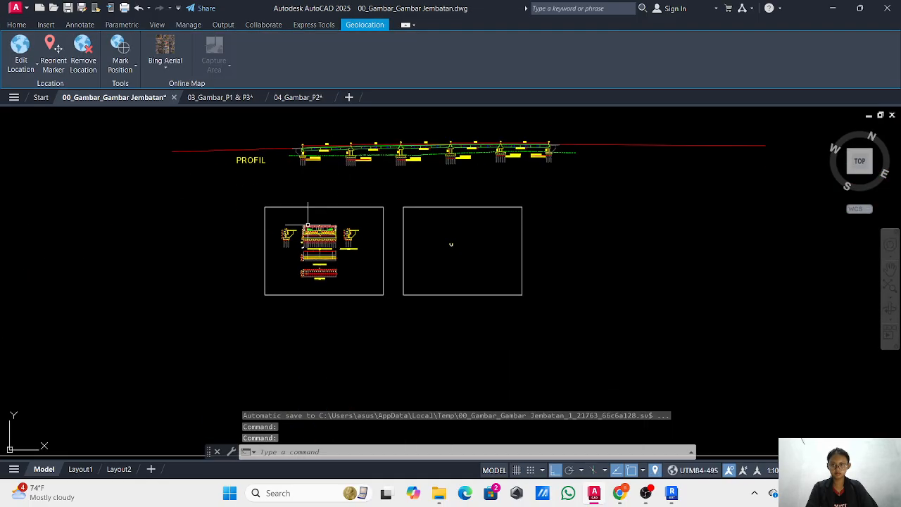
pyautogui.scroll(6, 307, 248)
pyautogui.scroll(-4, 307, 248)
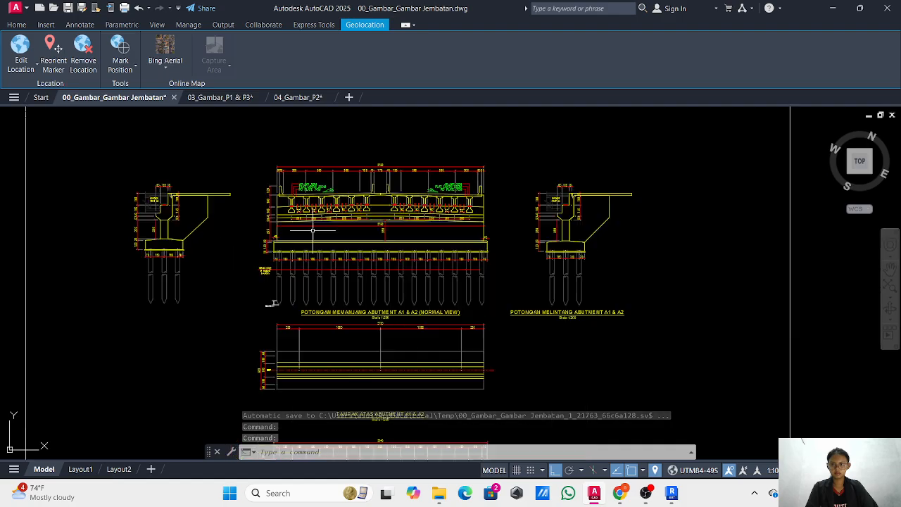
pyautogui.scroll(-2, 327, 255)
pyautogui.moveTo(363, 141); pyautogui.dragTo(380, 416, button='middle')
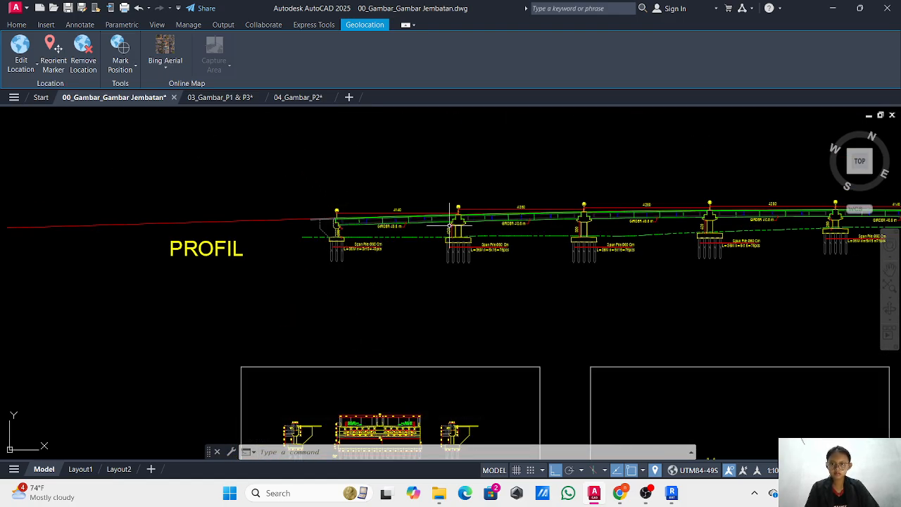
pyautogui.moveTo(451, 177); pyautogui.dragTo(464, 435, button='middle')
pyautogui.moveTo(439, 207); pyautogui.dragTo(426, 452, button='middle')
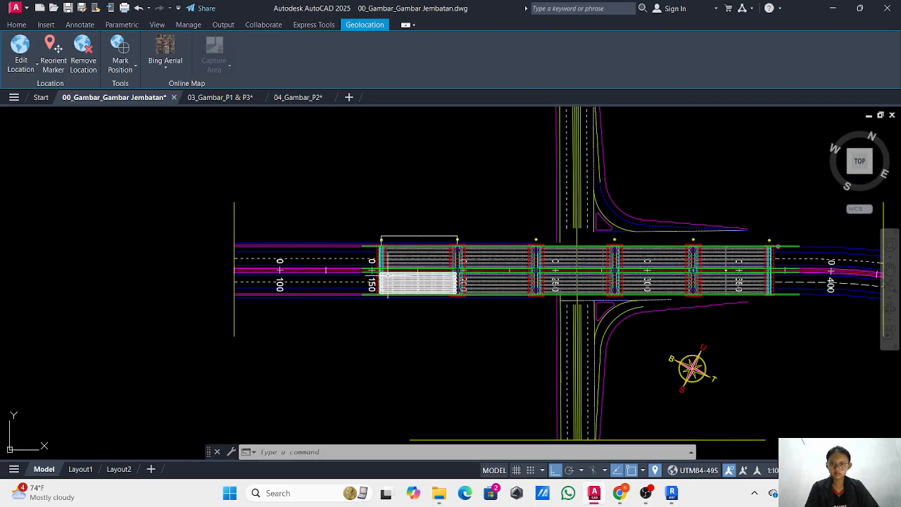
pyautogui.scroll(10, 387, 280)
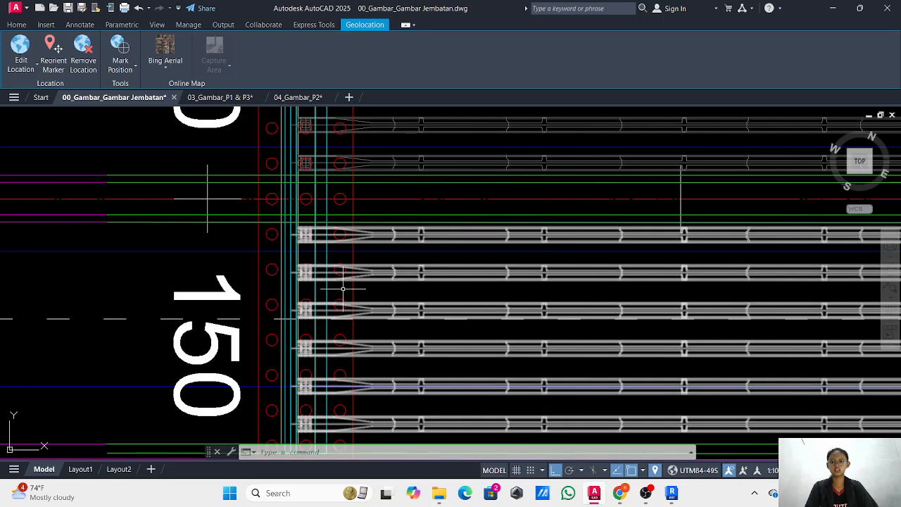
pyautogui.scroll(-8, 335, 289)
pyautogui.scroll(8, 335, 288)
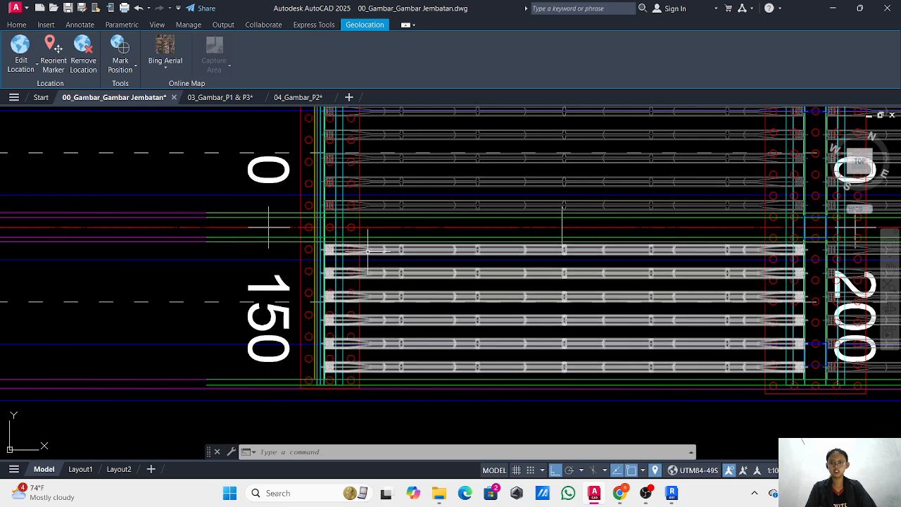
# - In the longitudinal section of abutments A1 & A2, start a dimension from the bearing of the girder just left of centre
pyautogui.scroll(-6, 381, 283)
pyautogui.moveTo(380, 283); pyautogui.dragTo(380, 158, button='middle')
pyautogui.scroll(-4, 430, 415)
pyautogui.moveTo(429, 414); pyautogui.dragTo(380, 195, button='middle')
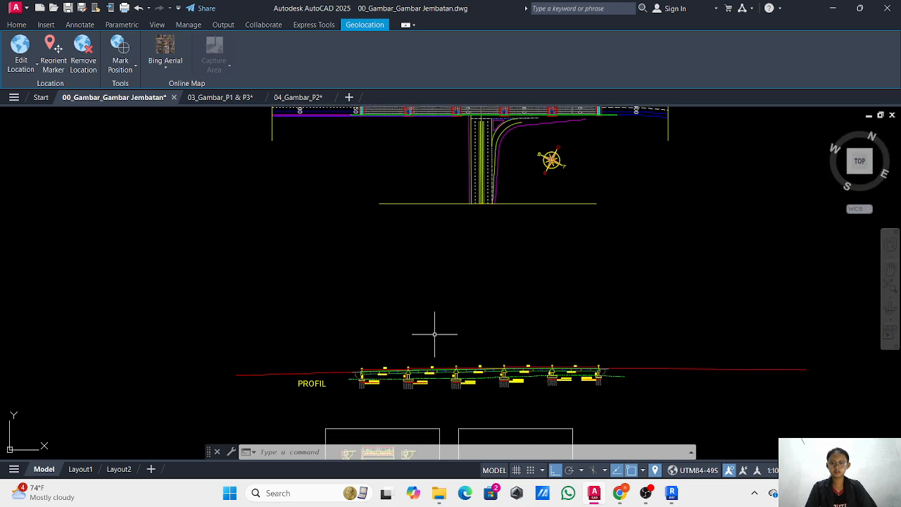
pyautogui.scroll(-2, 426, 350)
pyautogui.moveTo(425, 349); pyautogui.dragTo(384, 211, button='middle')
pyautogui.scroll(10, 352, 281)
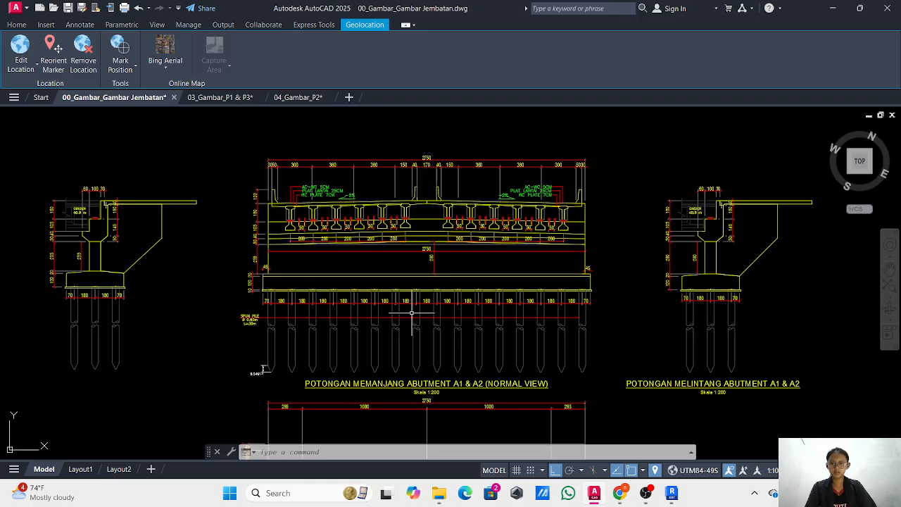
pyautogui.moveTo(411, 311); pyautogui.dragTo(351, 390, button='middle')
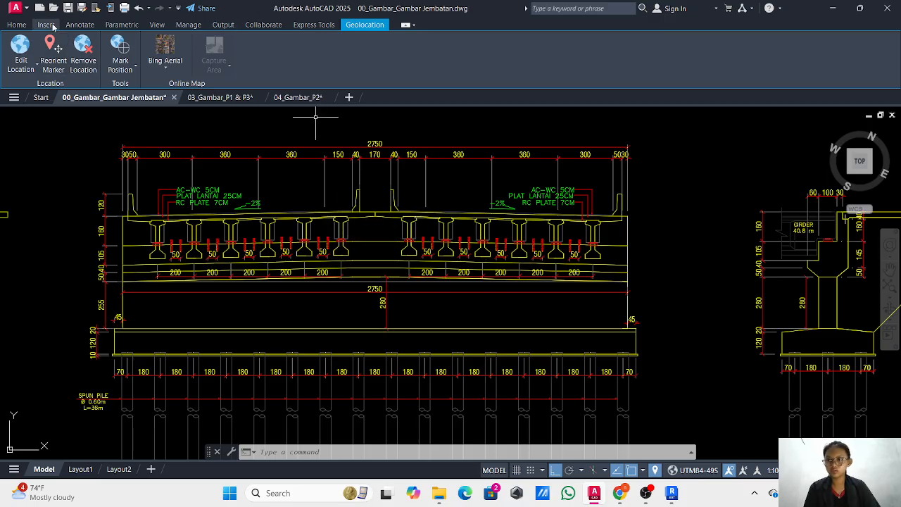
pyautogui.click(17, 24)
pyautogui.click(303, 53)
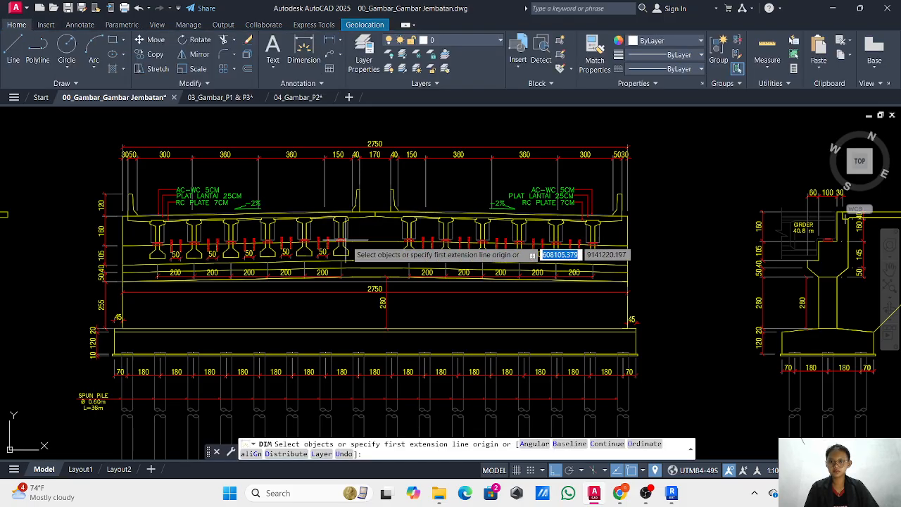
pyautogui.scroll(10, 348, 239)
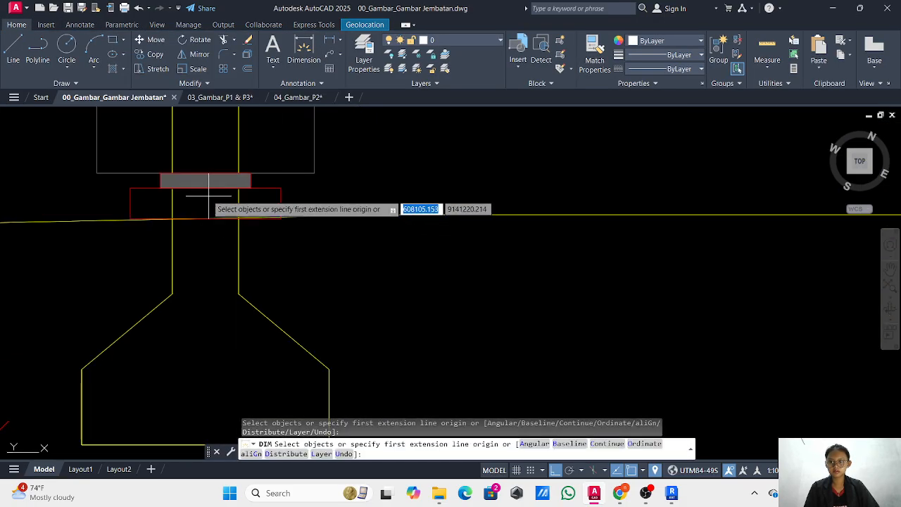
pyautogui.scroll(-5, 603, 202)
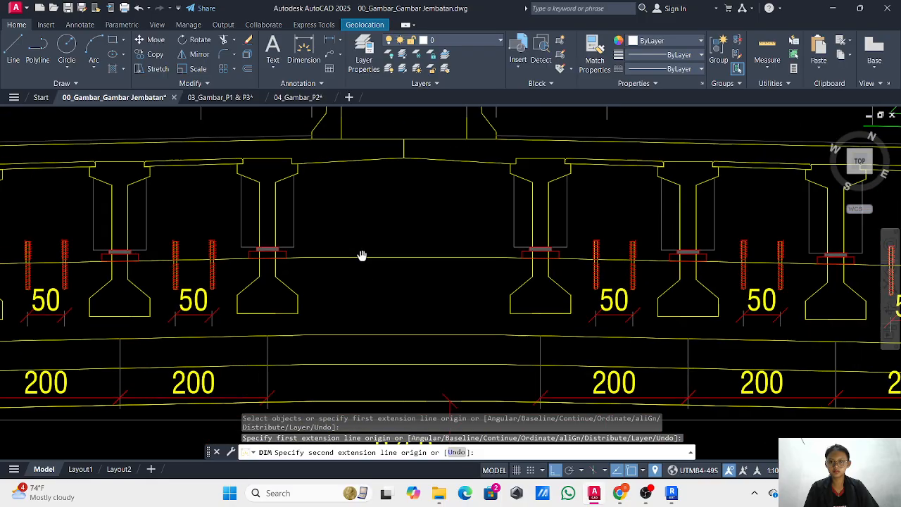
# - Dimension the horizontal distance between the bearings of the two middle girders
pyautogui.scroll(5, 483, 269)
pyautogui.scroll(2, 483, 270)
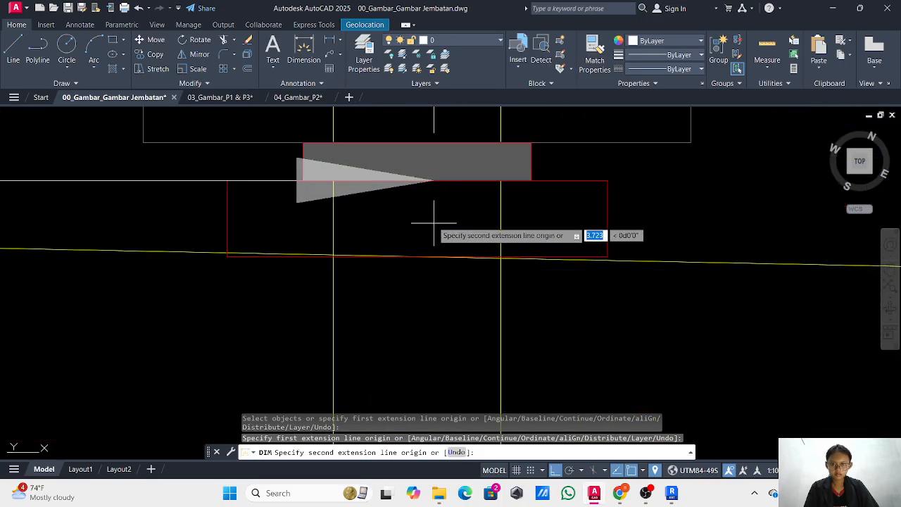
pyautogui.click(414, 180)
pyautogui.scroll(-3, 415, 232)
pyautogui.scroll(-4, 310, 257)
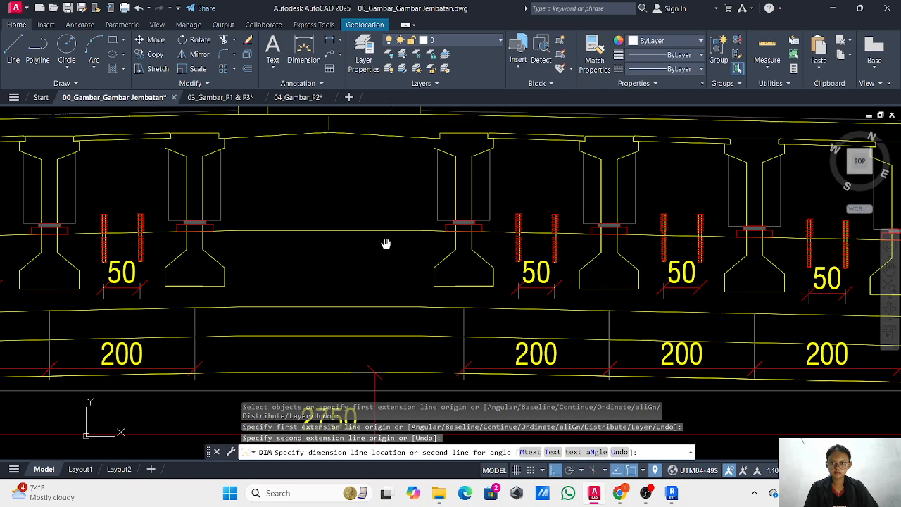
pyautogui.click(386, 253)
pyautogui.press('Escape')
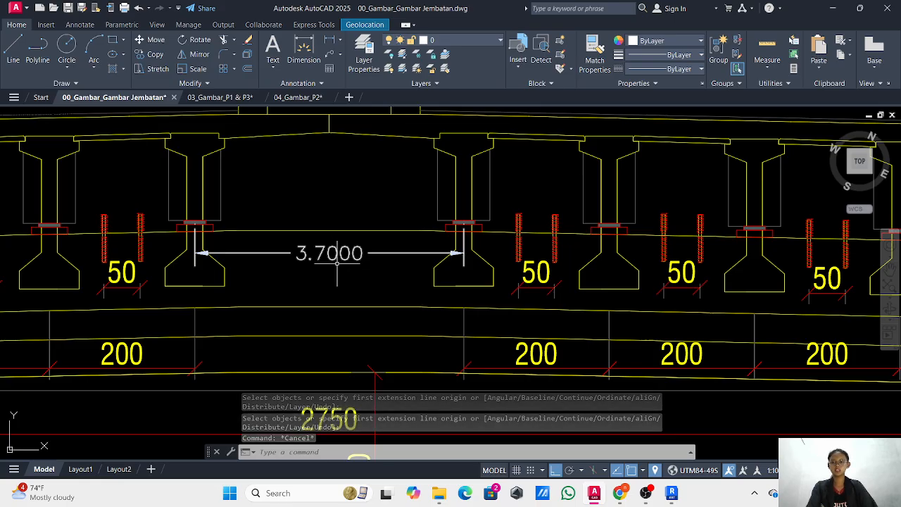
# - Switch to Revit and place a center grid line in the Bearing abt 1 plan, offset 14300 mm from the uppermost grid
pyautogui.click(671, 493)
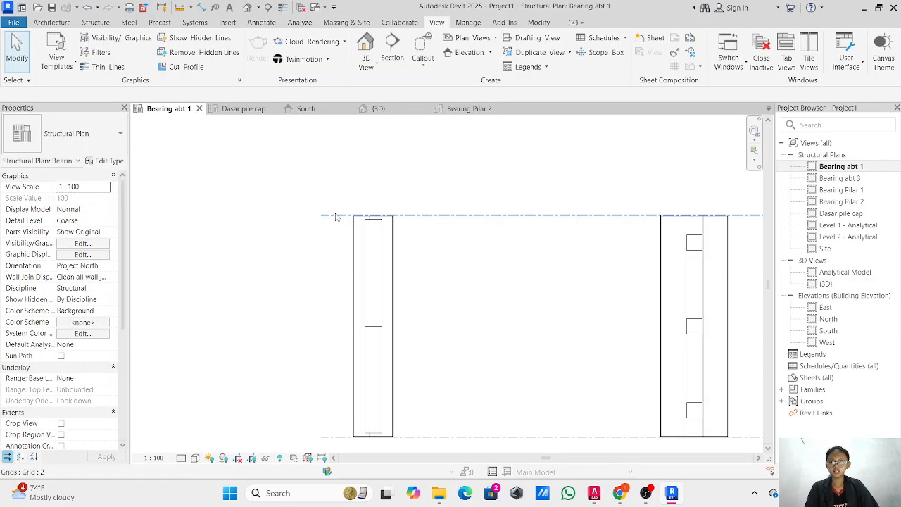
pyautogui.click(93, 22)
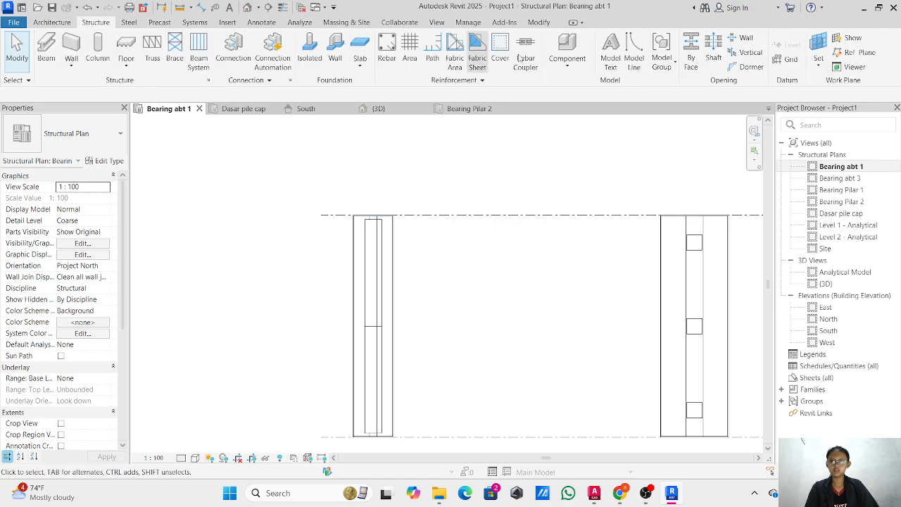
pyautogui.click(794, 58)
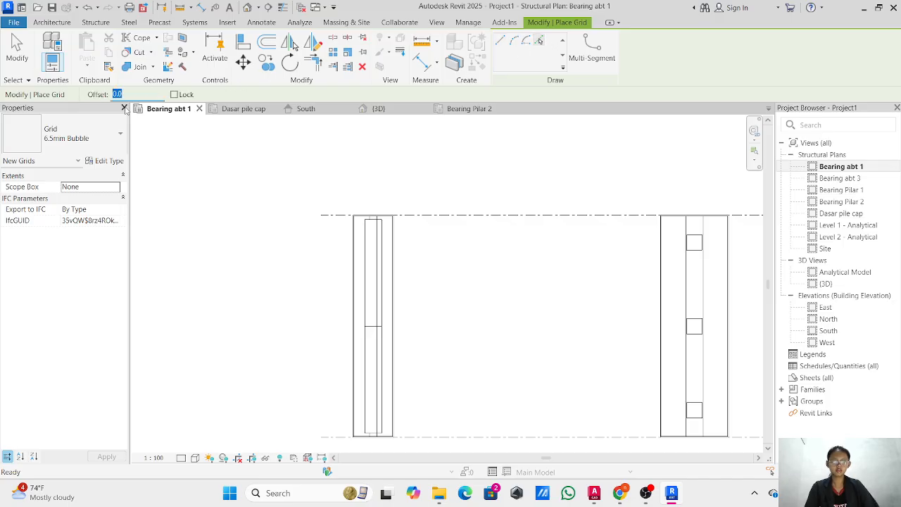
pyautogui.write('2')
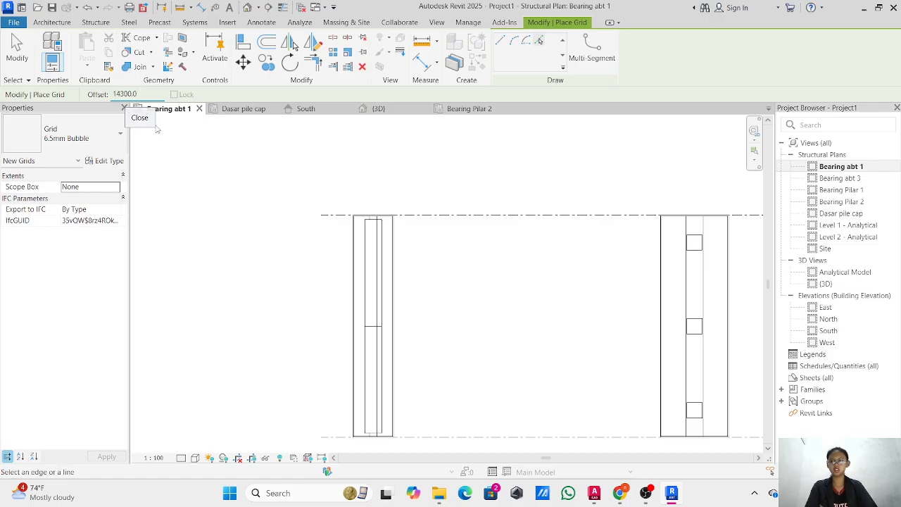
pyautogui.click(331, 216)
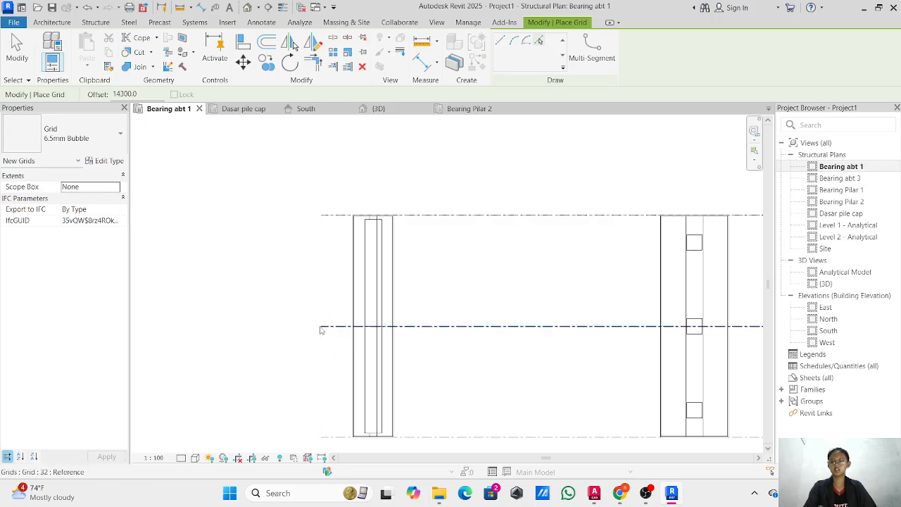
pyautogui.press('Escape')
pyautogui.press('Escape')
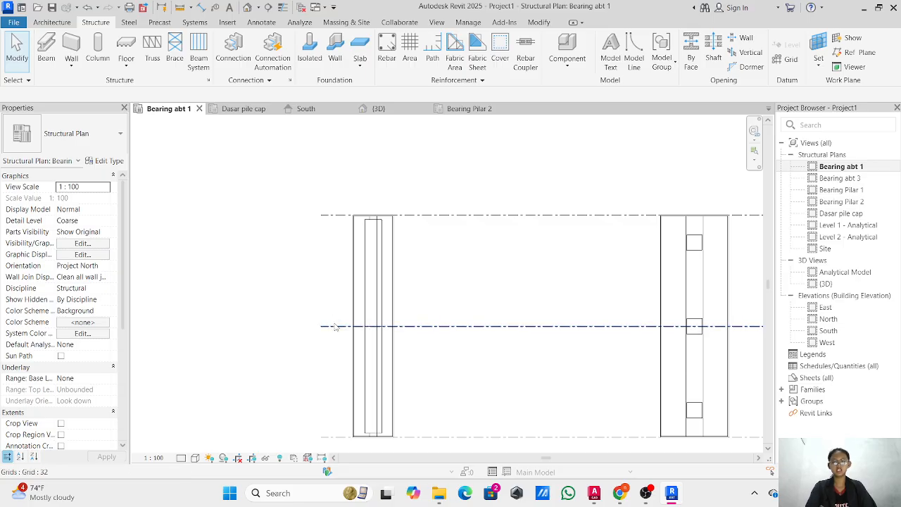
# - Place one grid line on each side of the center grid, using an offset of =3700/2
pyautogui.click(776, 61)
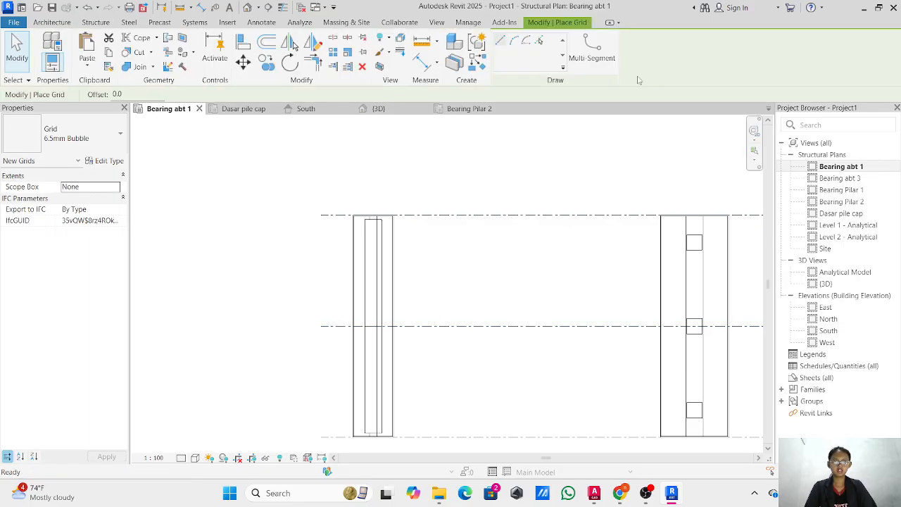
pyautogui.click(538, 42)
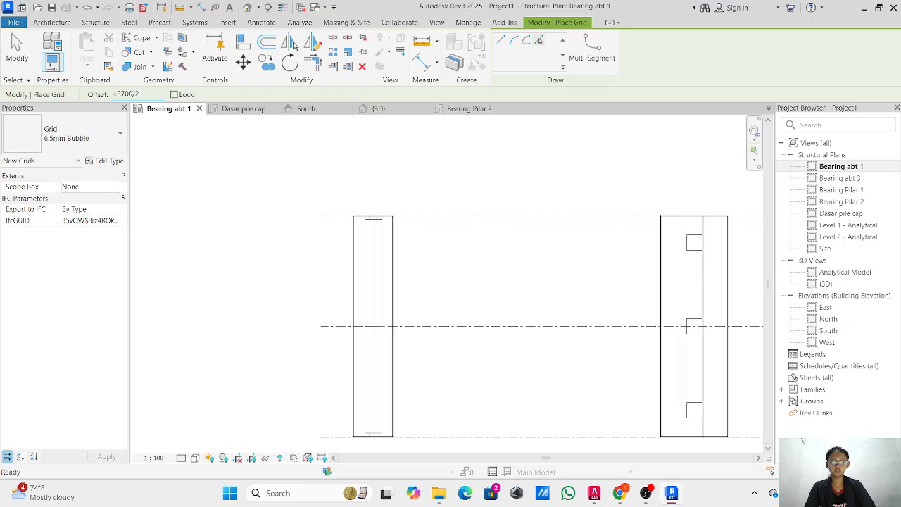
pyautogui.click(326, 328)
pyautogui.press('Escape')
pyautogui.press('Escape')
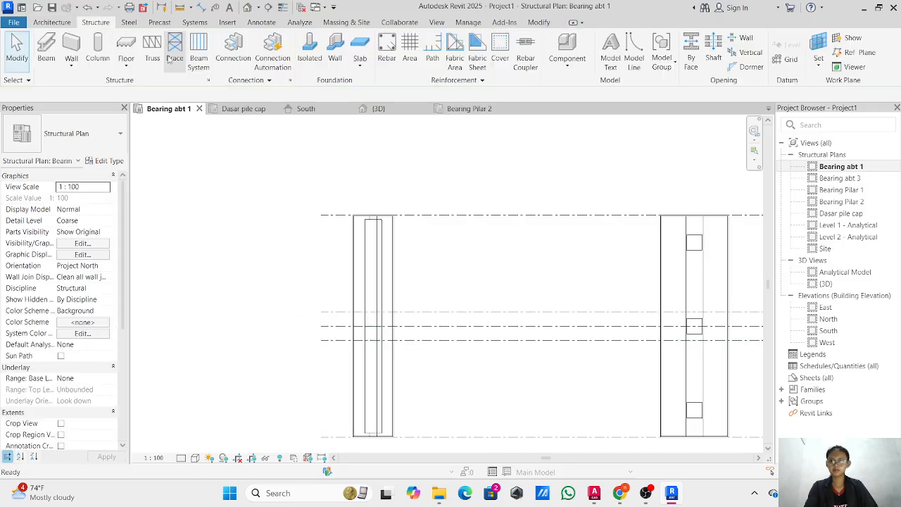
# - Measure the spacing between the two new inner grid lines with an aligned dimension, without keeping it
pyautogui.click(263, 22)
pyautogui.click(47, 46)
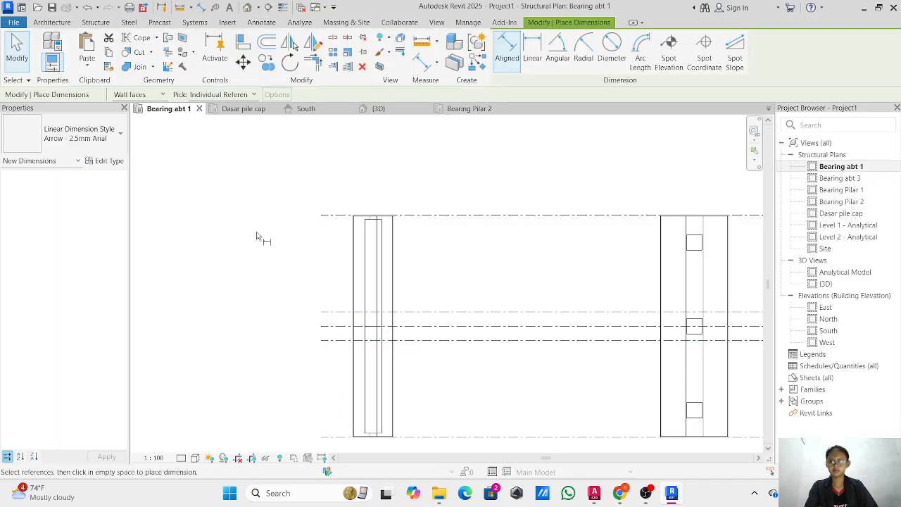
pyautogui.click(338, 340)
pyautogui.scroll(4, 299, 333)
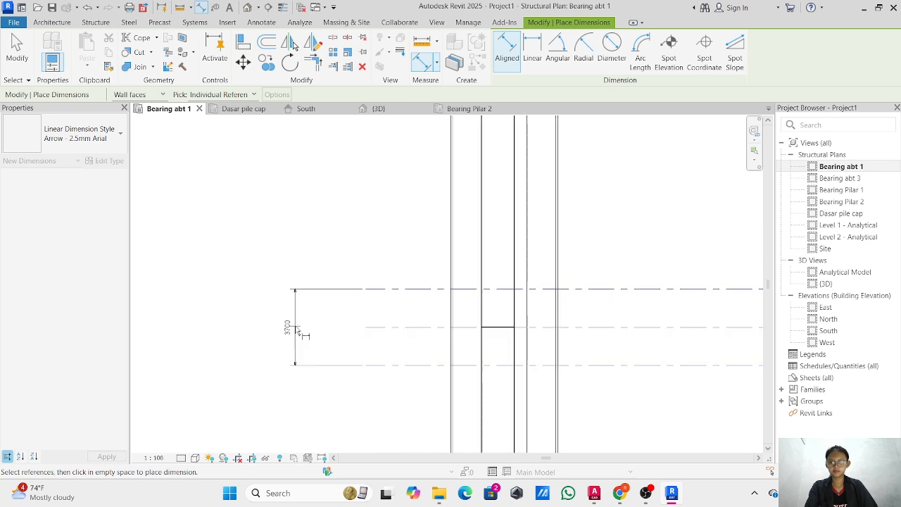
pyautogui.press('Escape')
pyautogui.scroll(-4, 297, 340)
pyautogui.press('Escape')
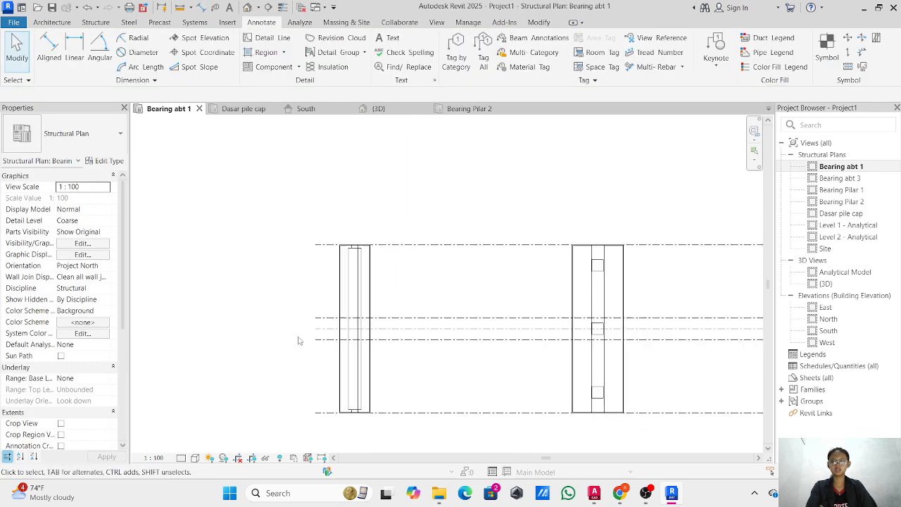
# - Delete the center grid line between the two inner grids
pyautogui.moveTo(297, 340); pyautogui.dragTo(262, 289, button='middle')
pyautogui.scroll(2, 296, 283)
pyautogui.click(295, 280)
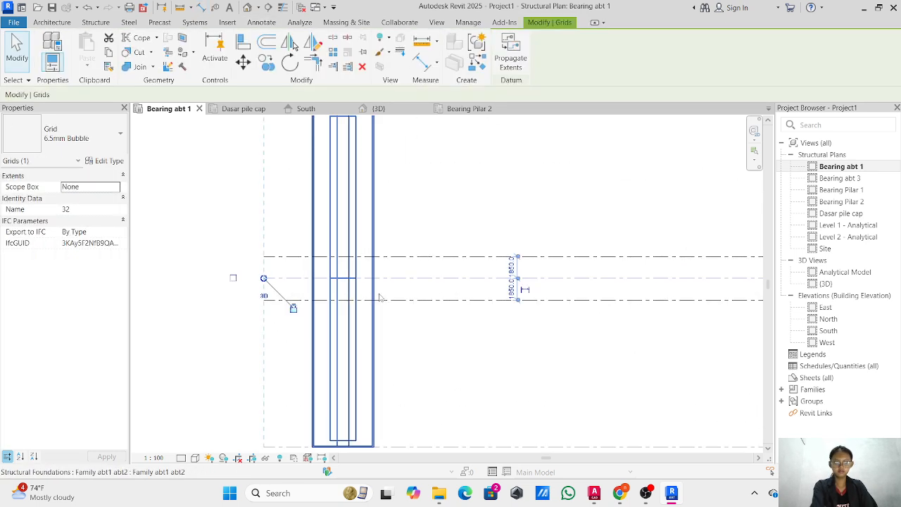
pyautogui.press('Delete')
# - Check the girder spacing in AutoCAD, then in Revit place five grid lines above the upper inner grid at 2000 mm spacing
pyautogui.click(595, 492)
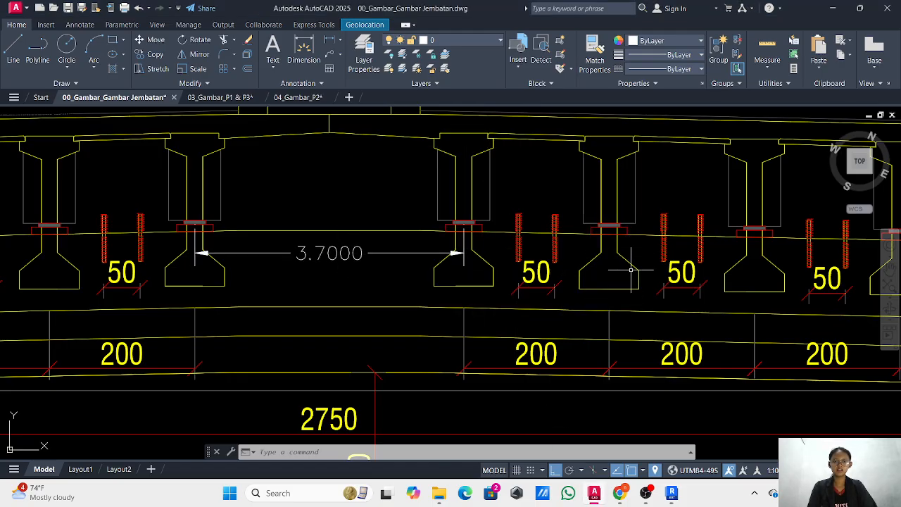
pyautogui.click(671, 493)
pyautogui.scroll(-2, 411, 282)
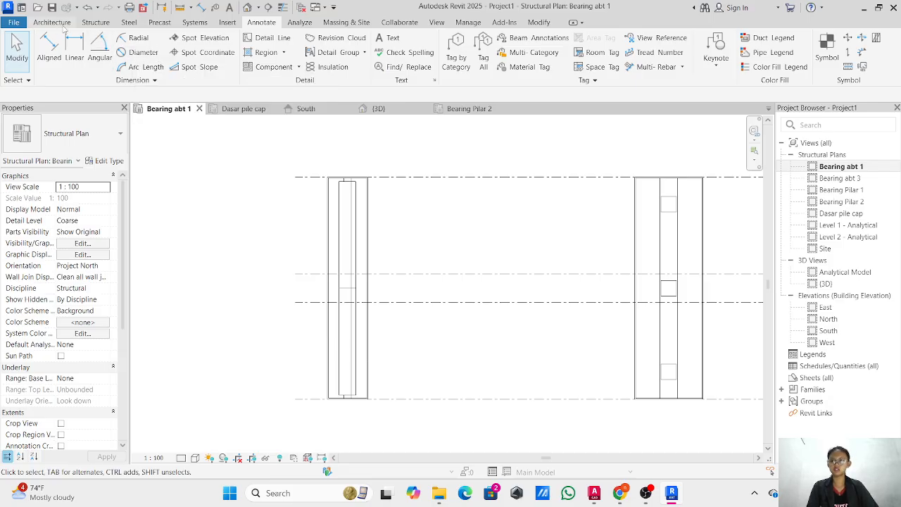
pyautogui.click(109, 22)
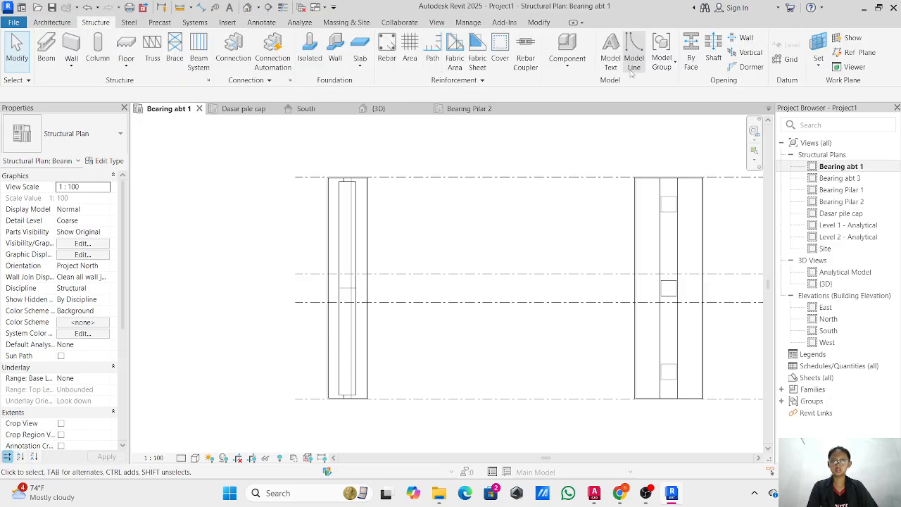
pyautogui.click(785, 58)
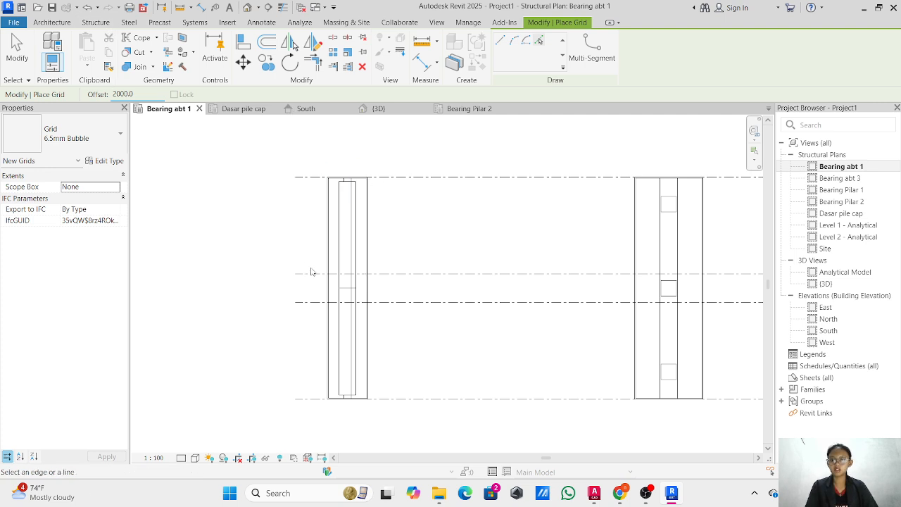
pyautogui.moveTo(311, 272); pyautogui.dragTo(316, 214)
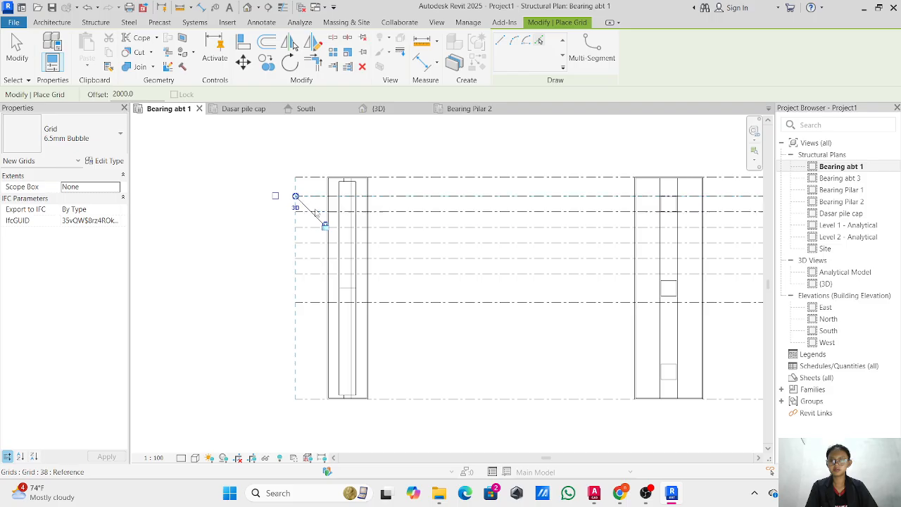
# - Place five more grid lines below the lower inner grid at successive offsets of 2000 mm
pyautogui.click(315, 310)
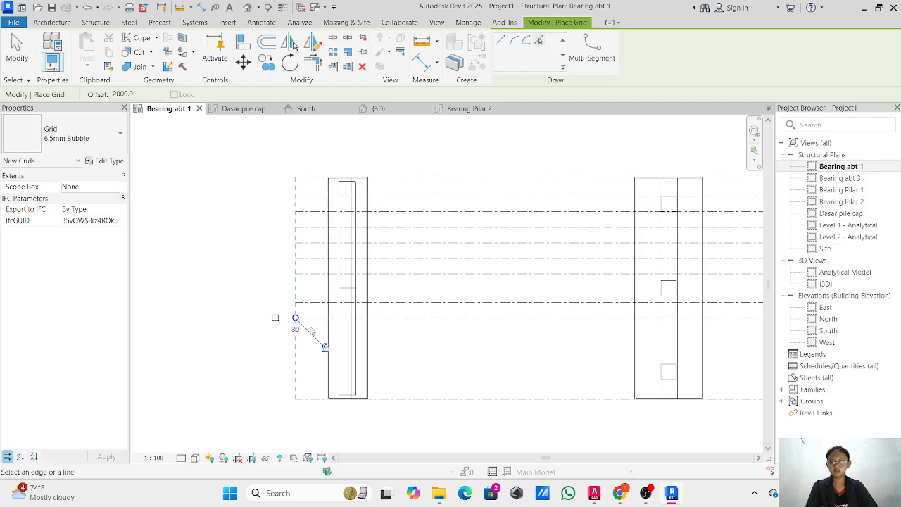
pyautogui.click(318, 324)
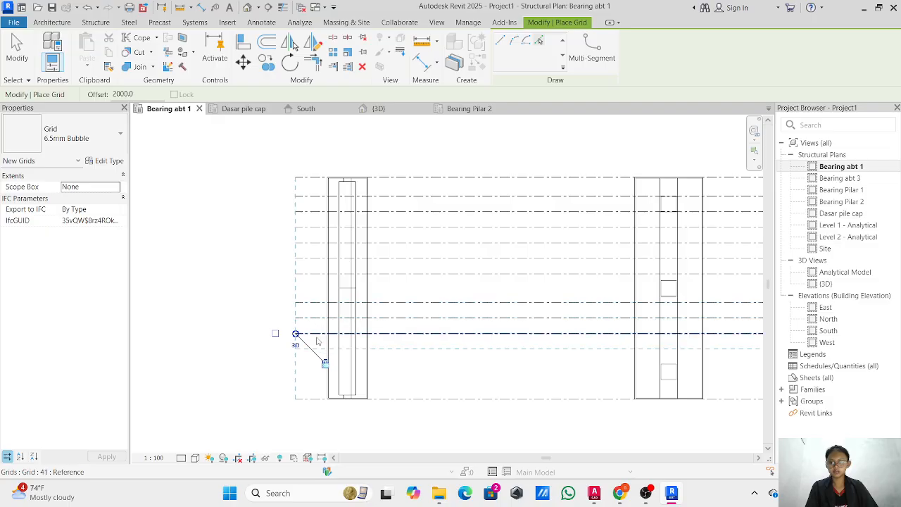
pyautogui.click(318, 341)
pyautogui.click(318, 356)
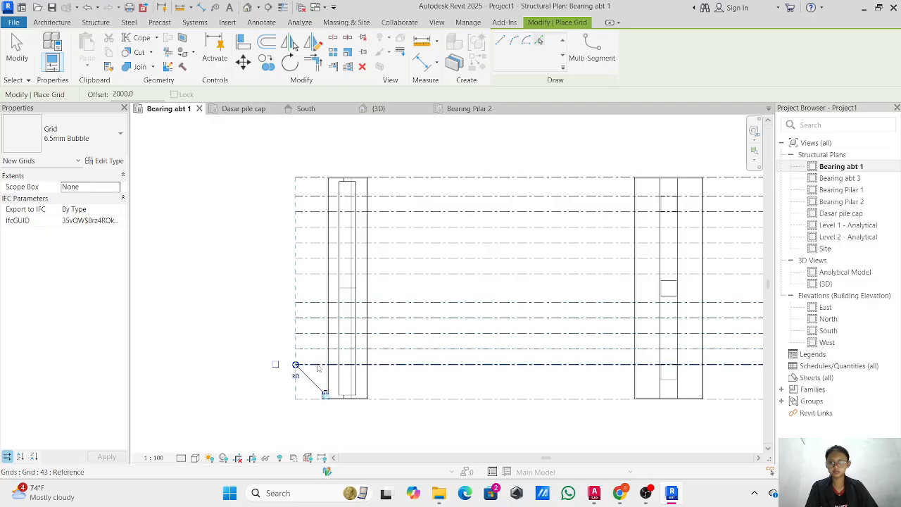
pyautogui.press('Escape')
pyautogui.press('Escape')
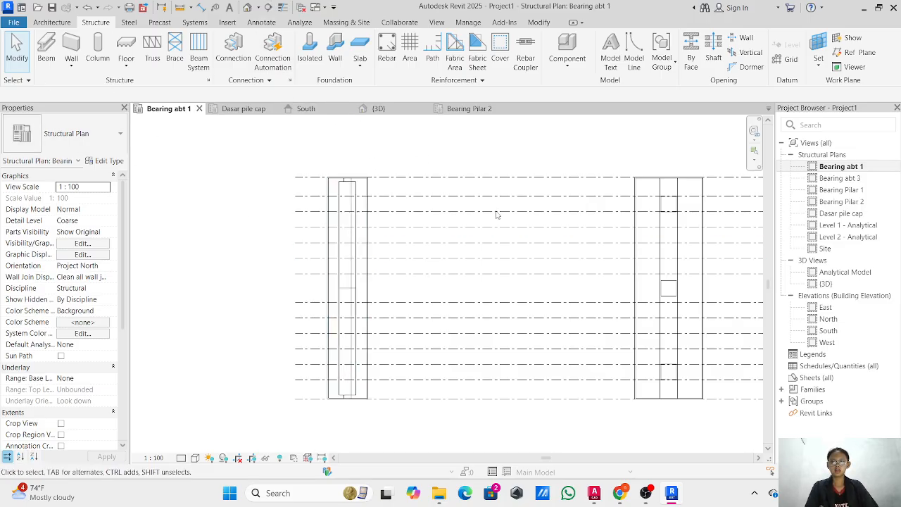
# - Switch to AutoCAD and examine the bearing seat at the abutment in the bridge's longitudinal section
pyautogui.click(596, 493)
pyautogui.scroll(-5, 360, 191)
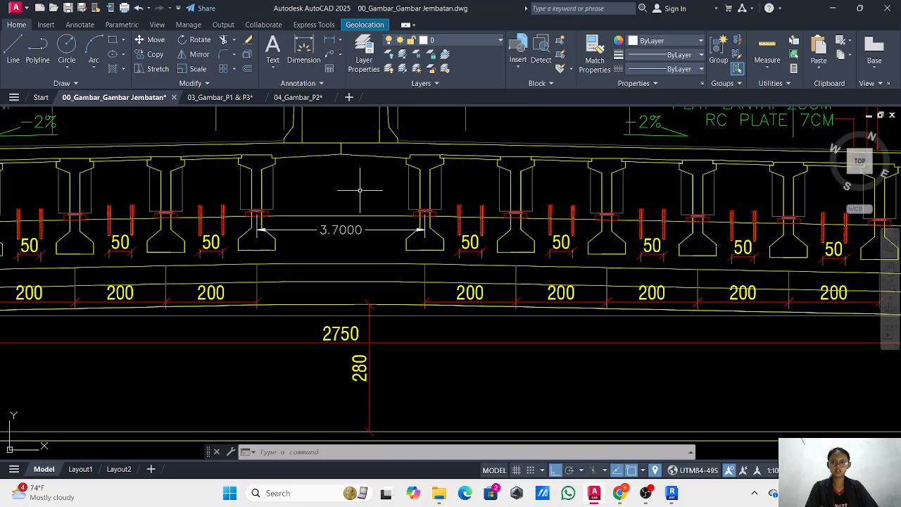
pyautogui.scroll(-3, 304, 186)
pyautogui.scroll(10, 291, 245)
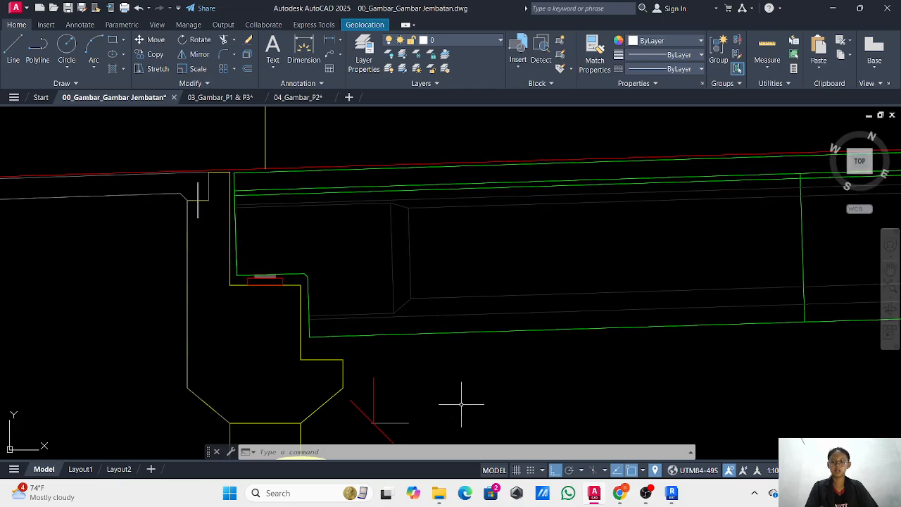
# - Switch to Revit and delete the Bearing abt 3 level in the South elevation, accepting removal of its associated plan view
pyautogui.click(673, 493)
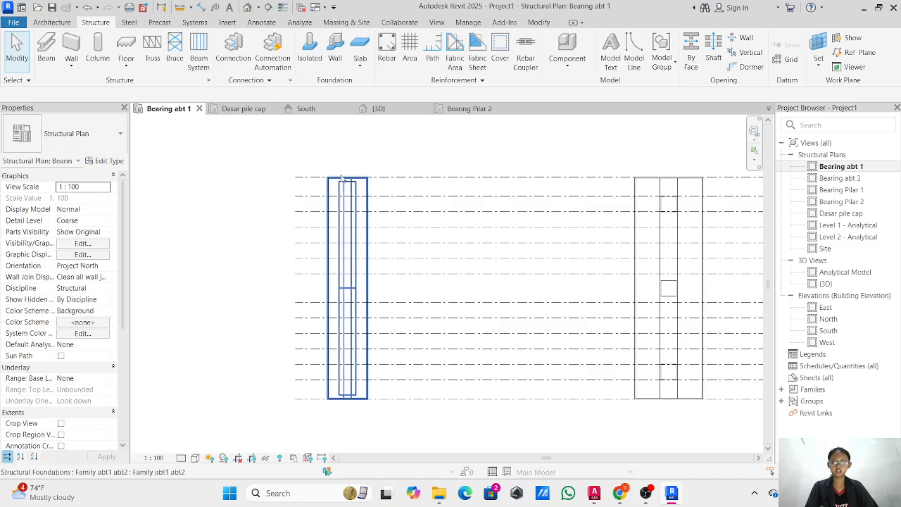
pyautogui.click(319, 108)
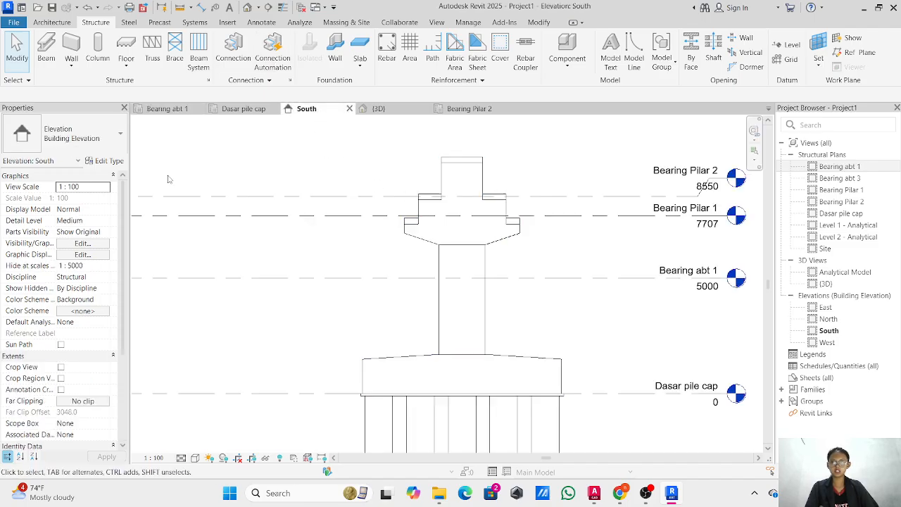
pyautogui.scroll(3, 481, 237)
pyautogui.scroll(-2, 664, 251)
pyautogui.scroll(-3, 312, 241)
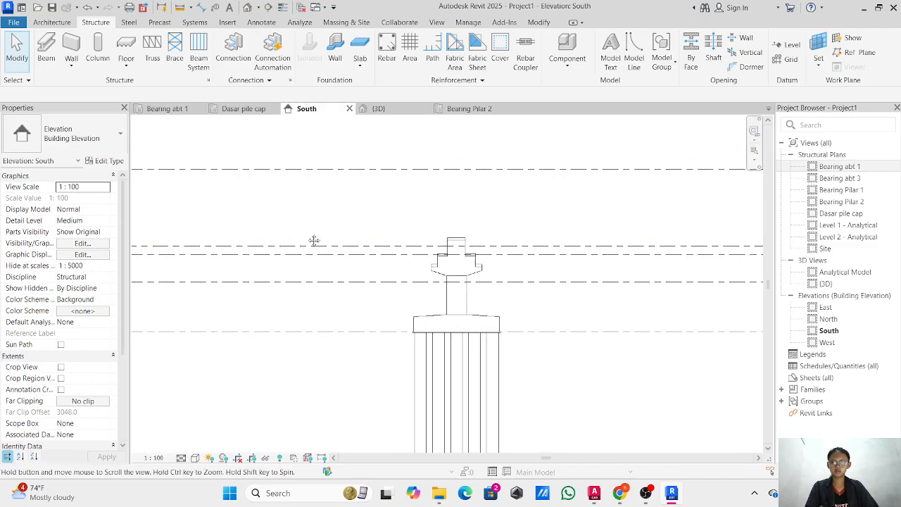
pyautogui.scroll(-3, 536, 215)
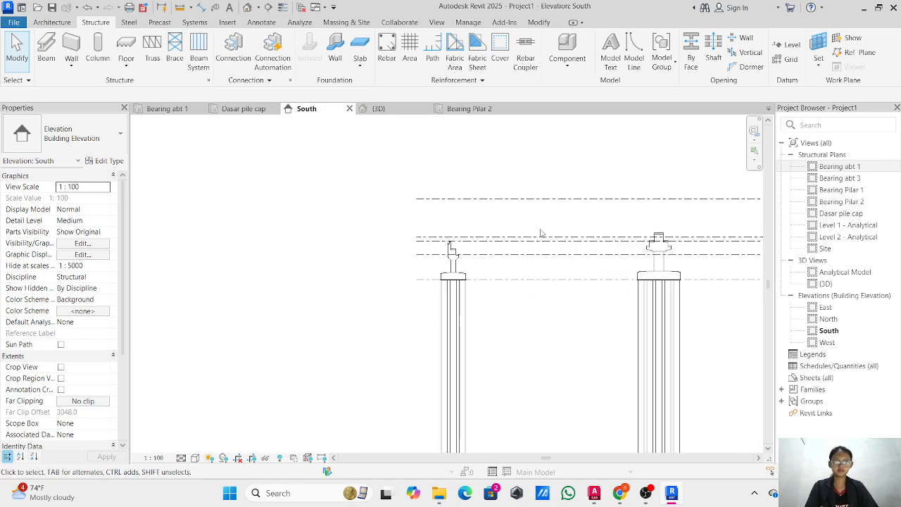
pyautogui.scroll(1, 574, 200)
pyautogui.scroll(1, 483, 195)
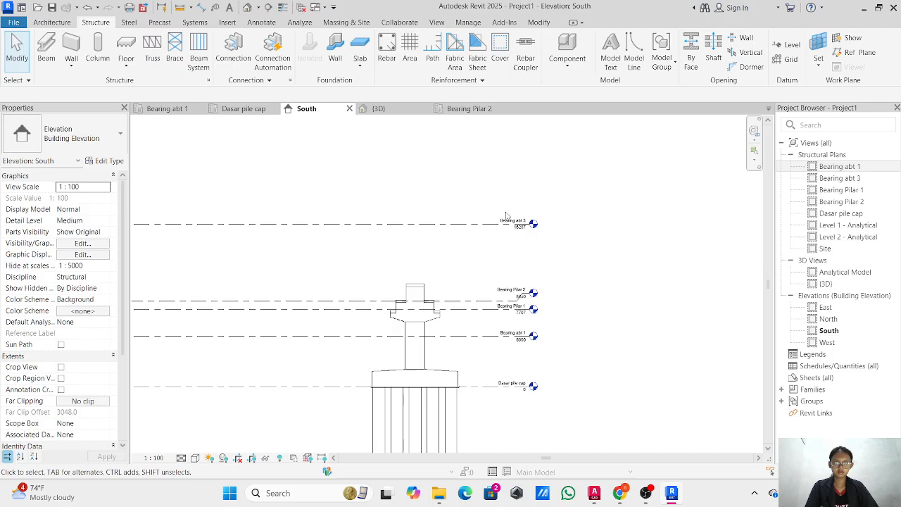
pyautogui.scroll(2, 505, 216)
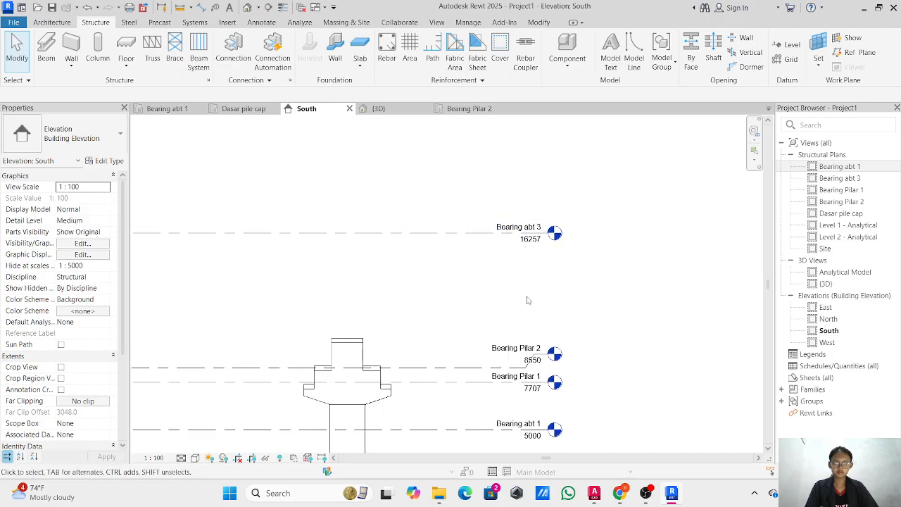
pyautogui.click(524, 245)
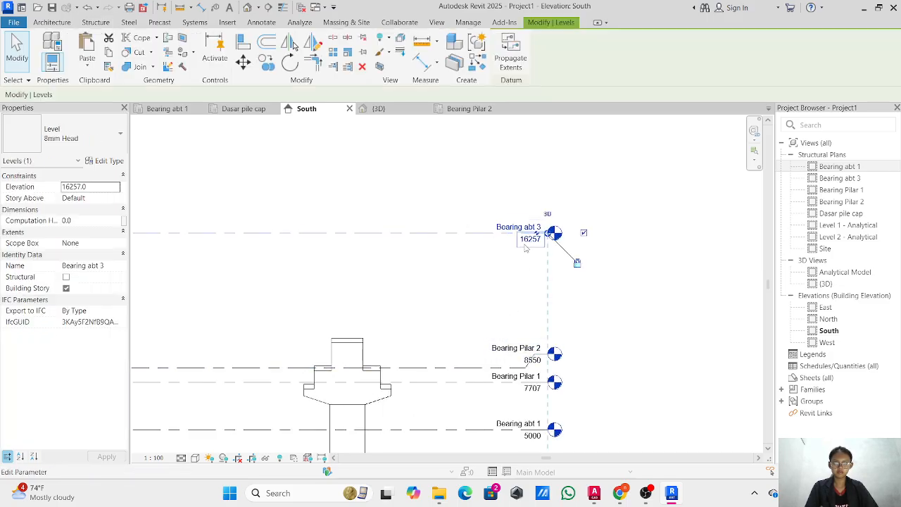
pyautogui.press('Delete')
pyautogui.press('Left')
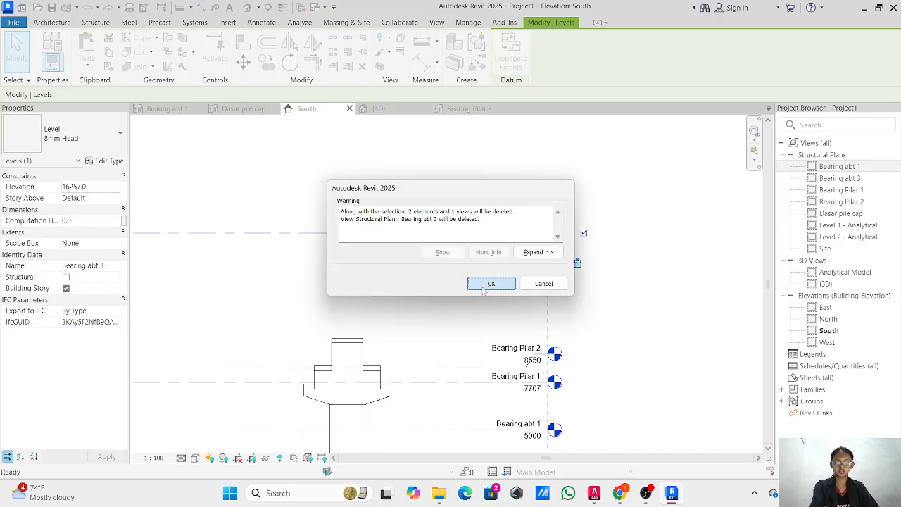
pyautogui.press('Return')
# - Place a vertical grid line offset 100 mm outward from the span-side face of the abutment's back wall
pyautogui.moveTo(416, 192); pyautogui.dragTo(502, 256, button='middle')
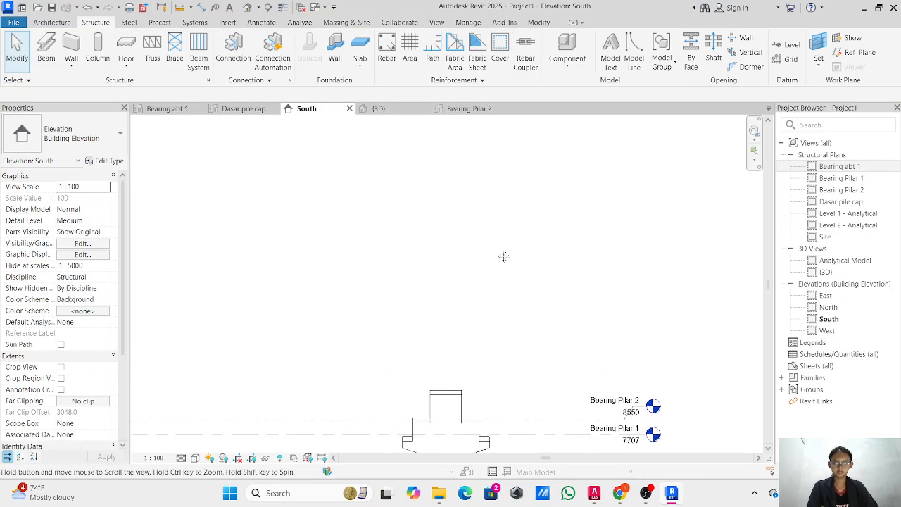
pyautogui.scroll(-2, 503, 256)
pyautogui.moveTo(473, 202); pyautogui.dragTo(526, 176, button='middle')
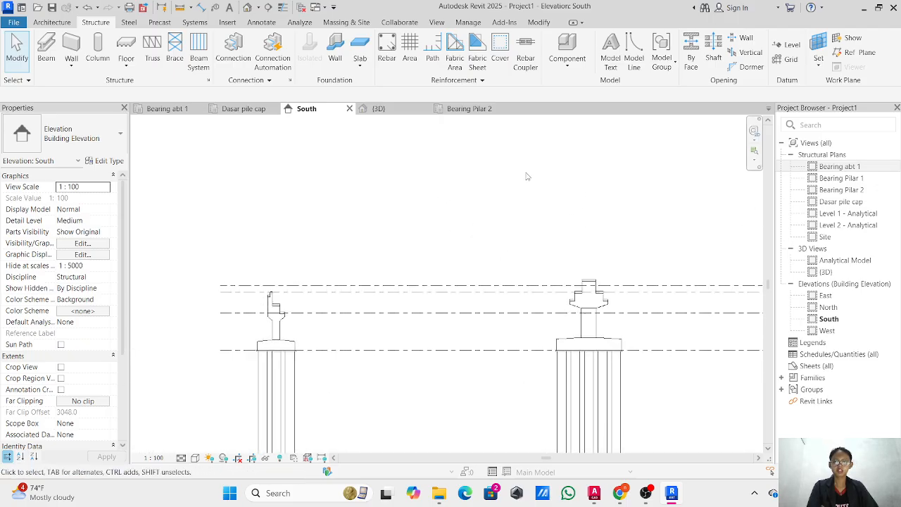
pyautogui.click(787, 59)
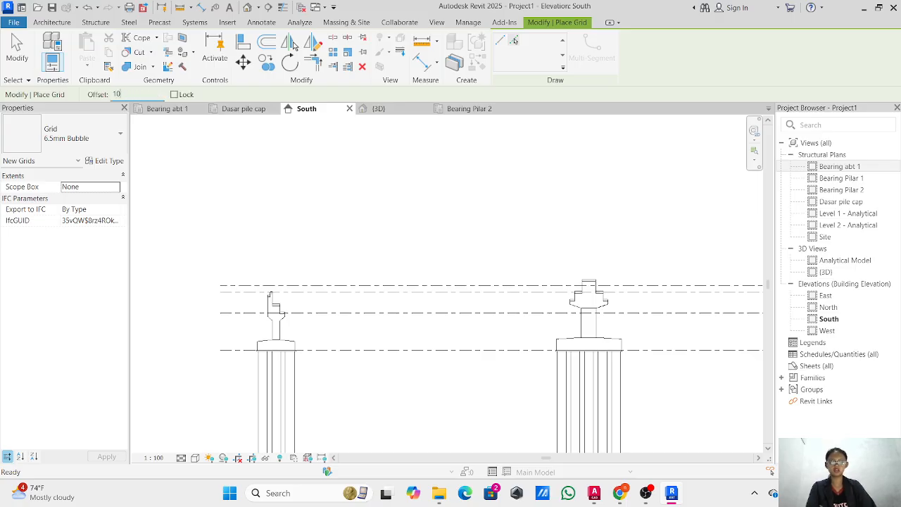
pyautogui.scroll(5, 270, 294)
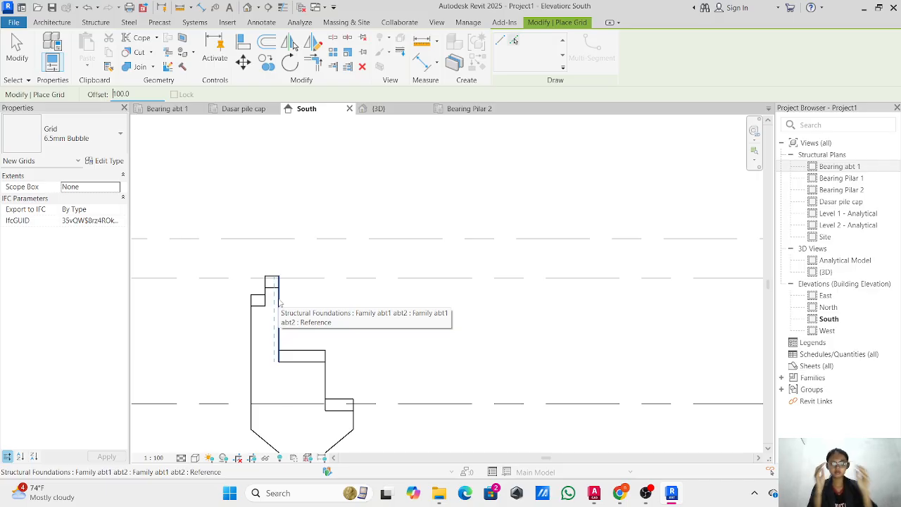
pyautogui.click(280, 307)
# - Place two vertical grid lines offset 100 mm outward from both faces of the raised block on the middle pier
pyautogui.scroll(-5, 523, 344)
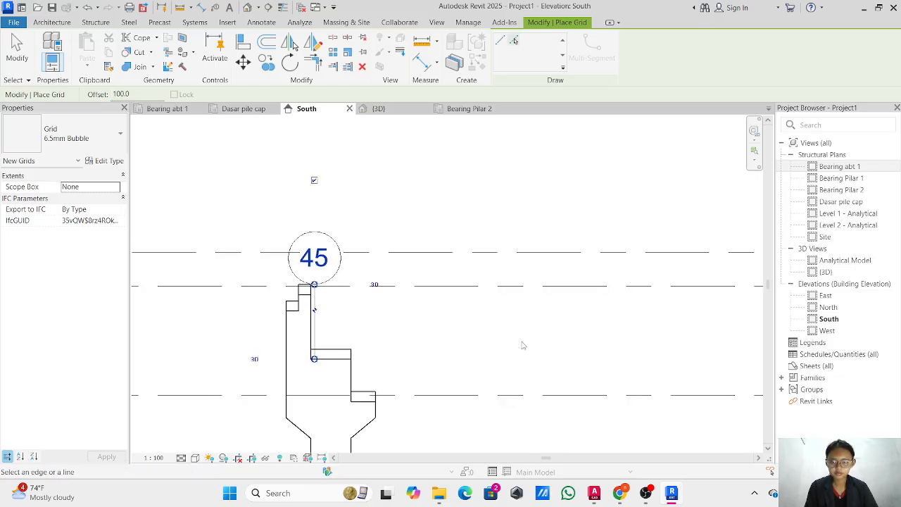
pyautogui.moveTo(523, 344)
pyautogui.mouseDown(button='middle')
pyautogui.moveTo(183, 344)
pyautogui.moveTo(232, 334)
pyautogui.moveTo(187, 333)
pyautogui.mouseUp(button='middle')
pyautogui.scroll(-1, 507, 334)
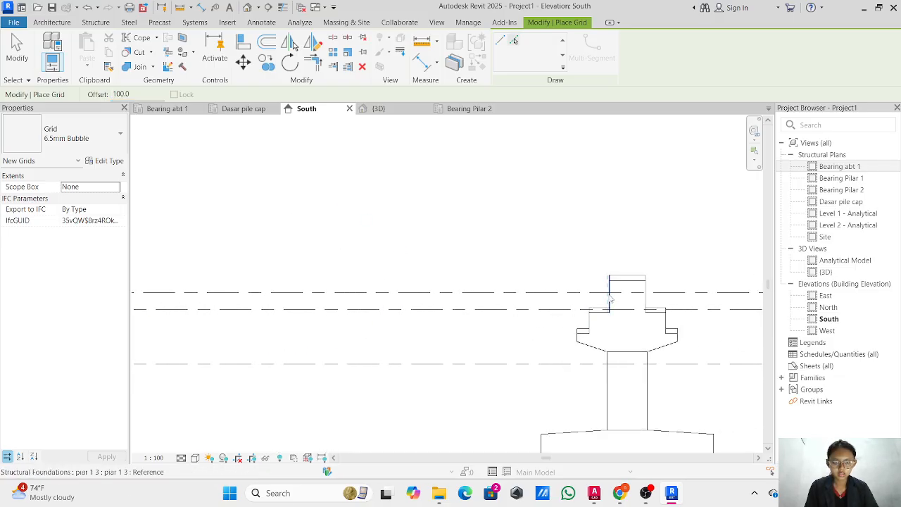
pyautogui.click(610, 299)
pyautogui.click(647, 294)
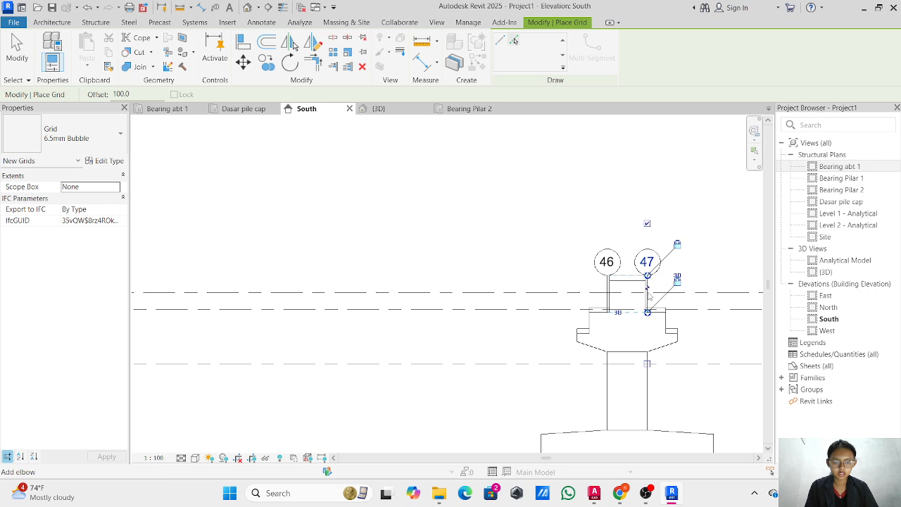
# - Place two vertical grid lines offset 100 mm outward from both faces of the far pier's raised block
pyautogui.scroll(-1, 584, 301)
pyautogui.moveTo(584, 302); pyautogui.dragTo(191, 304, button='middle')
pyautogui.moveTo(722, 284); pyautogui.dragTo(390, 291, button='middle')
pyautogui.scroll(2, 451, 295)
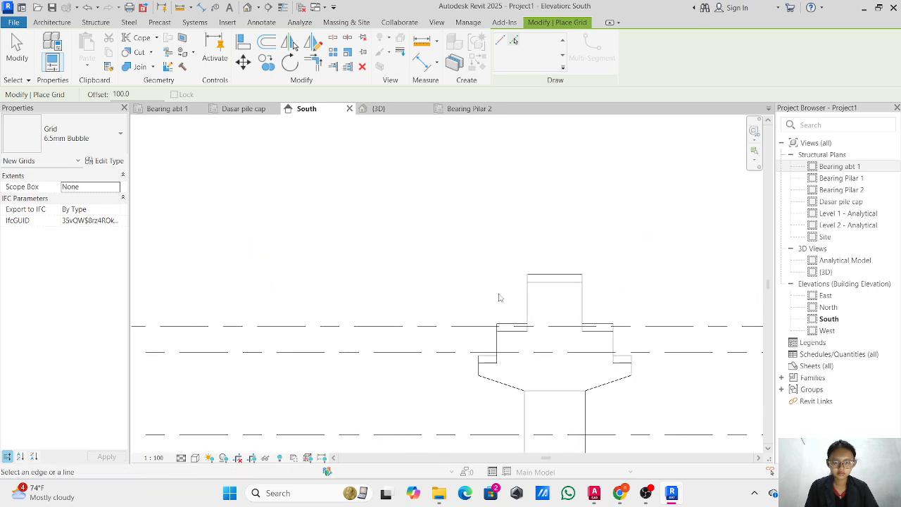
pyautogui.click(524, 297)
pyautogui.click(582, 302)
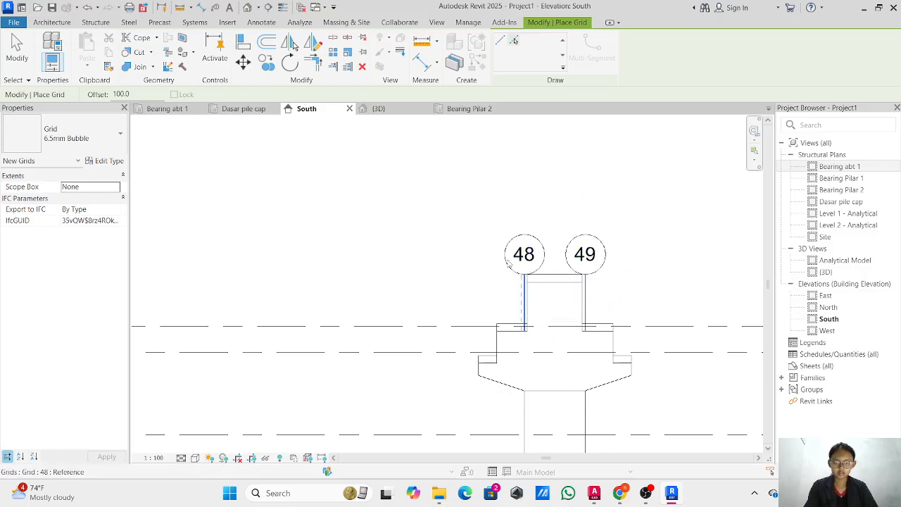
# - Extend the upper ends of the far pier's grid pair, 48 and 49, well above the pier top
pyautogui.press('Escape')
pyautogui.press('Escape')
pyautogui.click(525, 280)
pyautogui.moveTo(525, 275); pyautogui.dragTo(524, 215)
pyautogui.scroll(-4, 524, 215)
pyautogui.moveTo(534, 227); pyautogui.dragTo(647, 299, button='middle')
pyautogui.moveTo(633, 286); pyautogui.dragTo(601, 225)
# - Raise the upper ends of the middle pier's grids 46 and 47 and of abutment grid 45 to a matching height
pyautogui.click(205, 304)
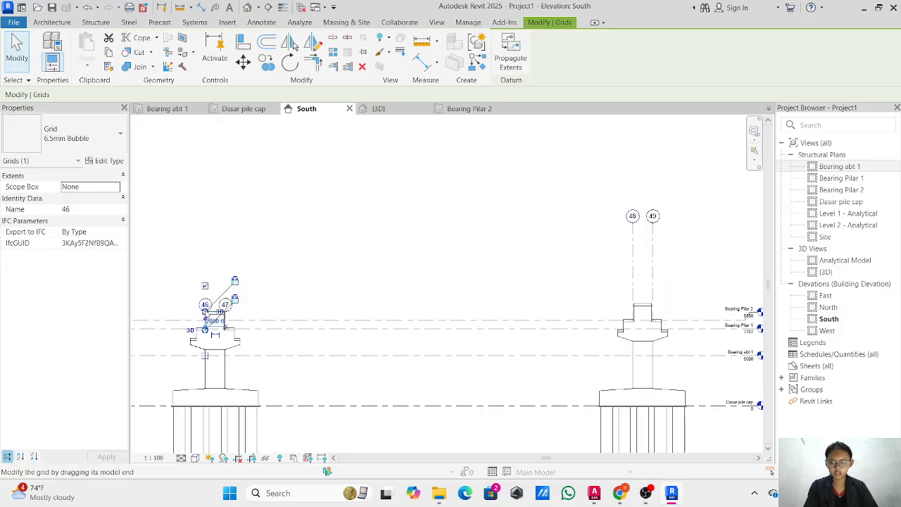
pyautogui.moveTo(205, 312); pyautogui.dragTo(205, 224)
pyautogui.moveTo(234, 282); pyautogui.dragTo(678, 284, button='middle')
pyautogui.scroll(-1, 677, 284)
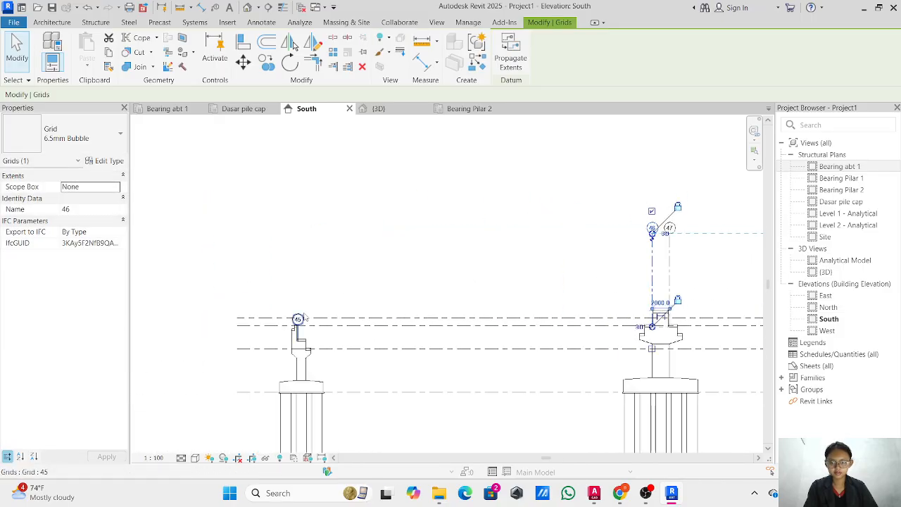
pyautogui.click(299, 322)
pyautogui.moveTo(298, 327); pyautogui.dragTo(299, 235)
pyautogui.click(317, 242)
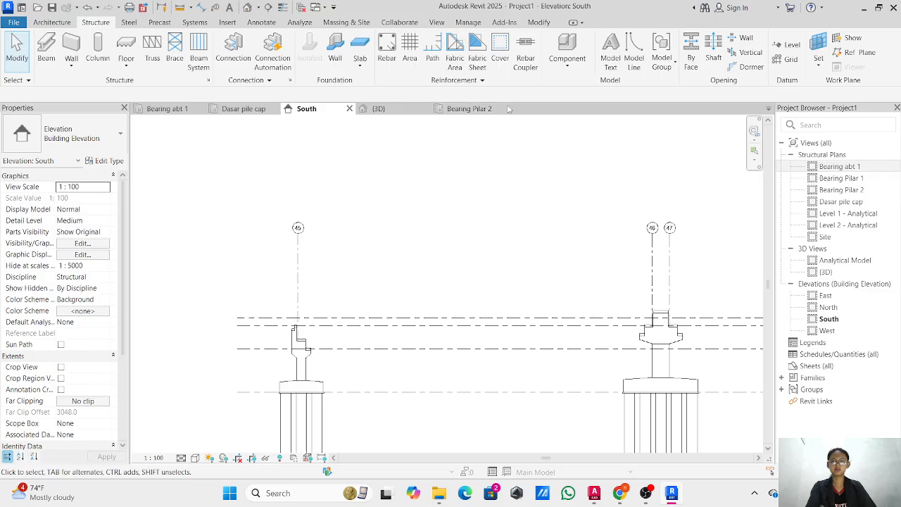
# - Check the Bearing abt 1 and Bearing Pilar 2 plan views for the new transverse grid lines
pyautogui.click(159, 111)
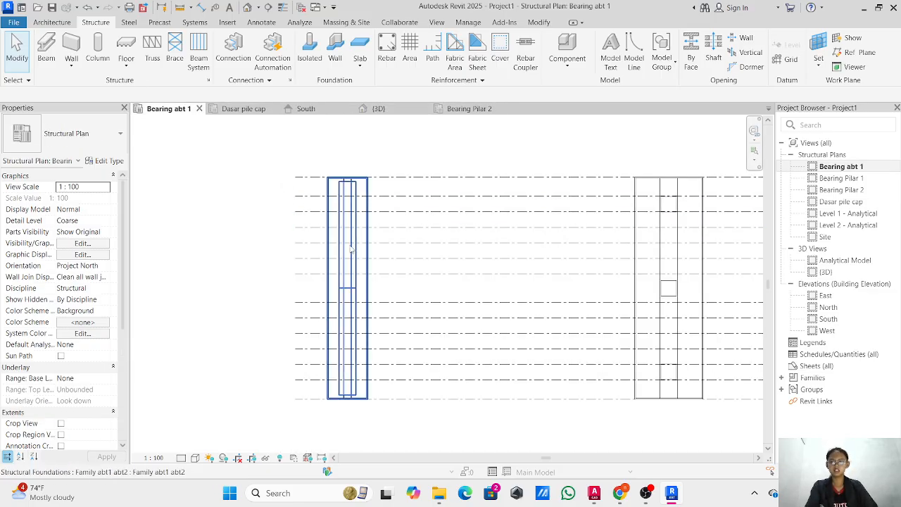
pyautogui.scroll(3, 350, 248)
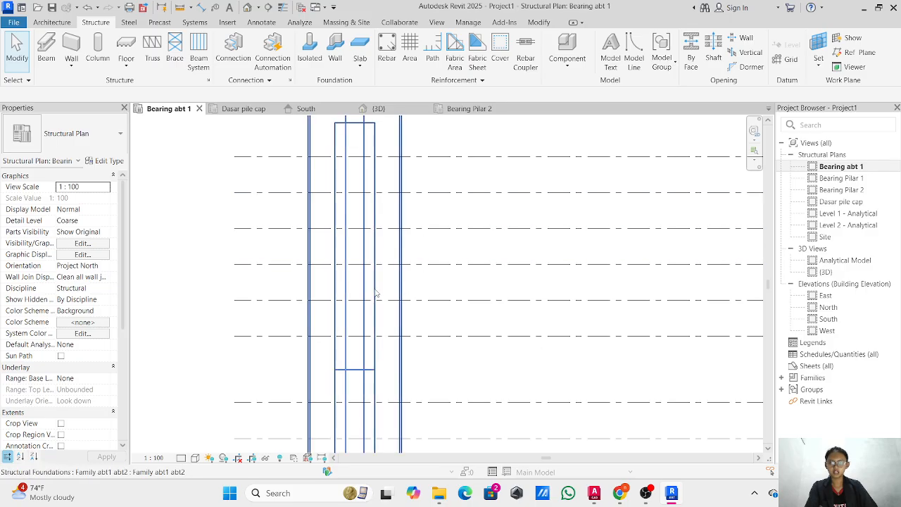
pyautogui.scroll(-2, 375, 292)
pyautogui.moveTo(375, 292); pyautogui.dragTo(345, 249, button='middle')
pyautogui.scroll(-4, 300, 229)
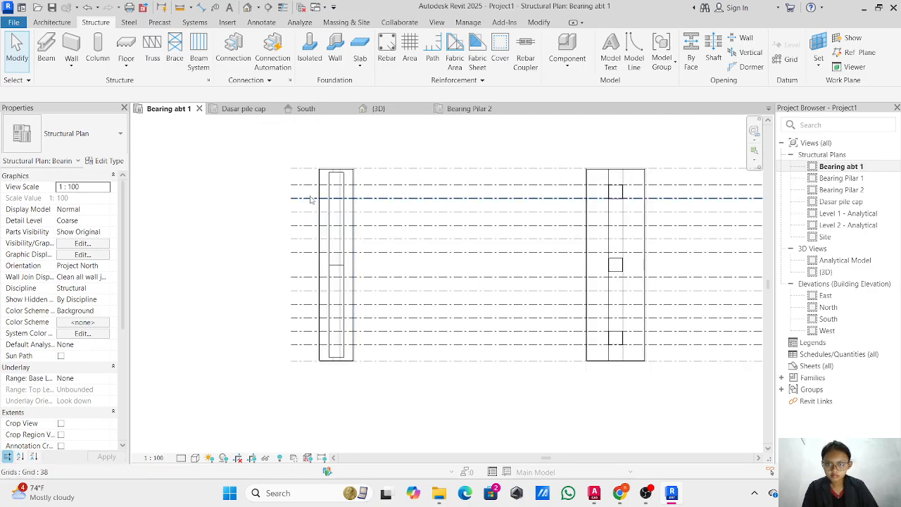
pyautogui.click(465, 109)
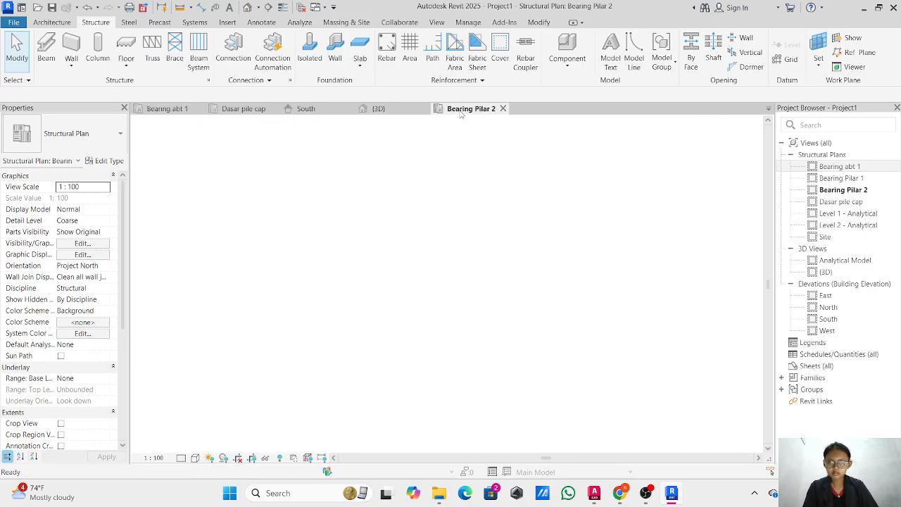
# - In the South elevation, extend the lower end of abutment grid 45 to just below the pile tips
pyautogui.click(303, 109)
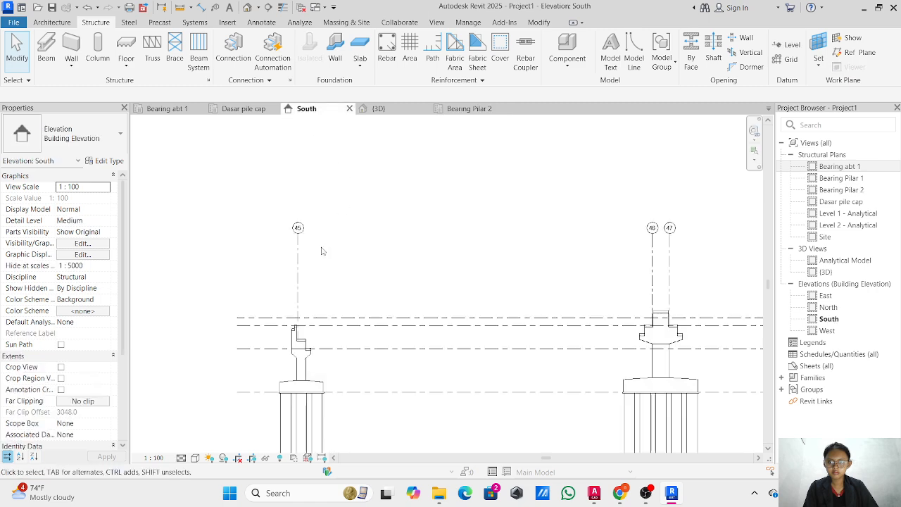
pyautogui.moveTo(321, 251); pyautogui.dragTo(334, 145, button='middle')
pyautogui.click(310, 193)
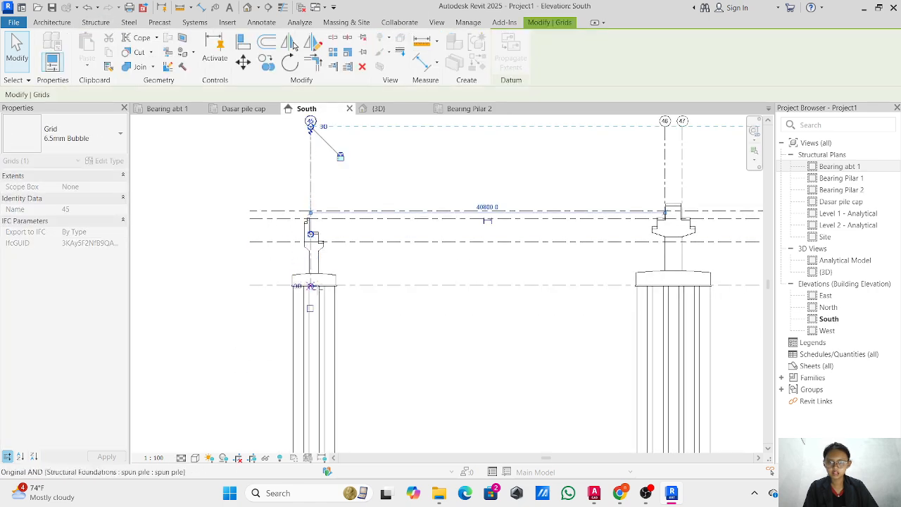
pyautogui.scroll(-3, 312, 310)
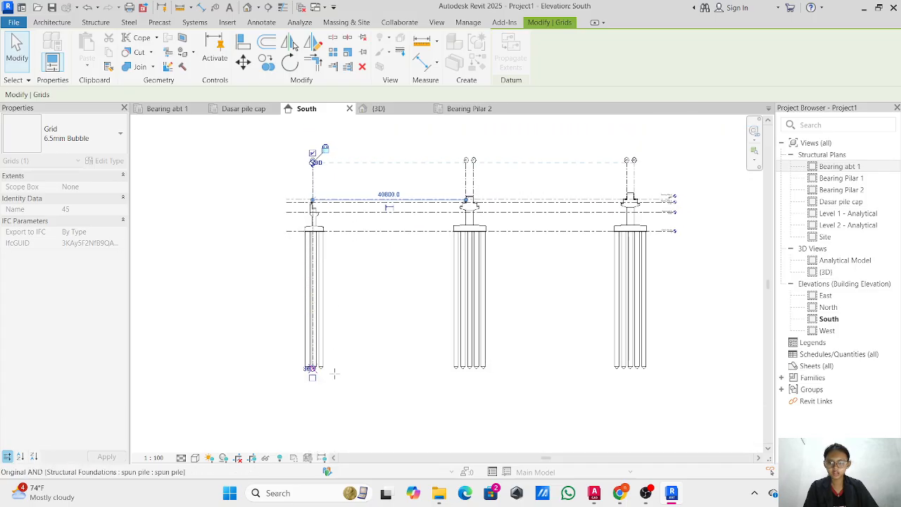
pyautogui.moveTo(332, 378); pyautogui.dragTo(331, 378)
pyautogui.click(521, 181)
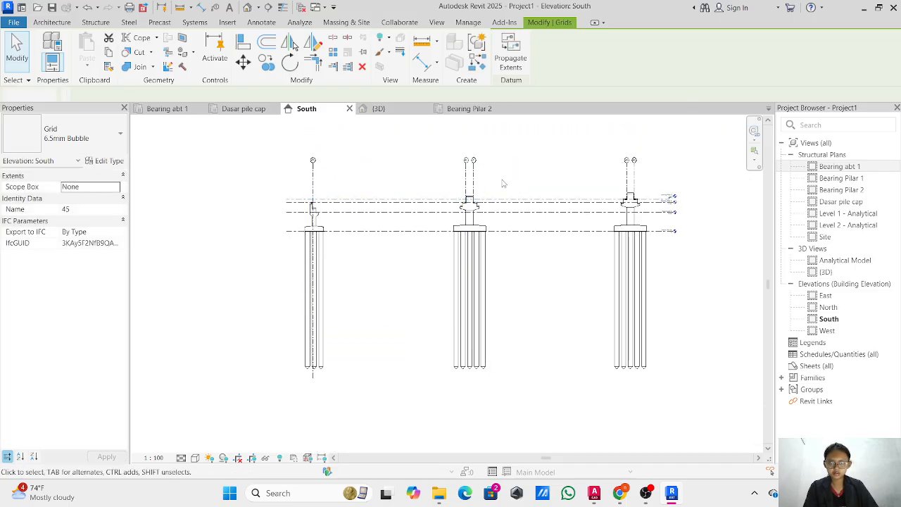
# - Extend the lower ends of the middle pier's grids 46 and 47 to just below the pile tips
pyautogui.click(470, 176)
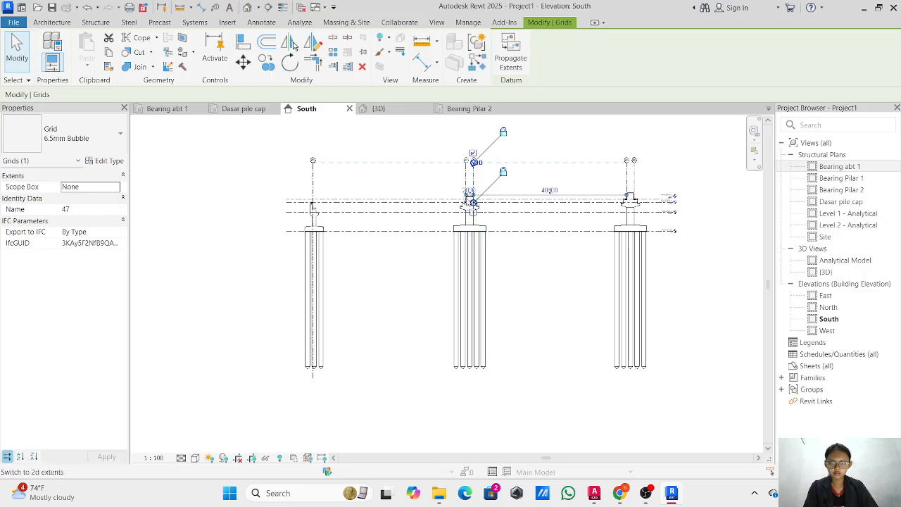
pyautogui.scroll(3, 472, 204)
pyautogui.moveTo(476, 199); pyautogui.dragTo(476, 297)
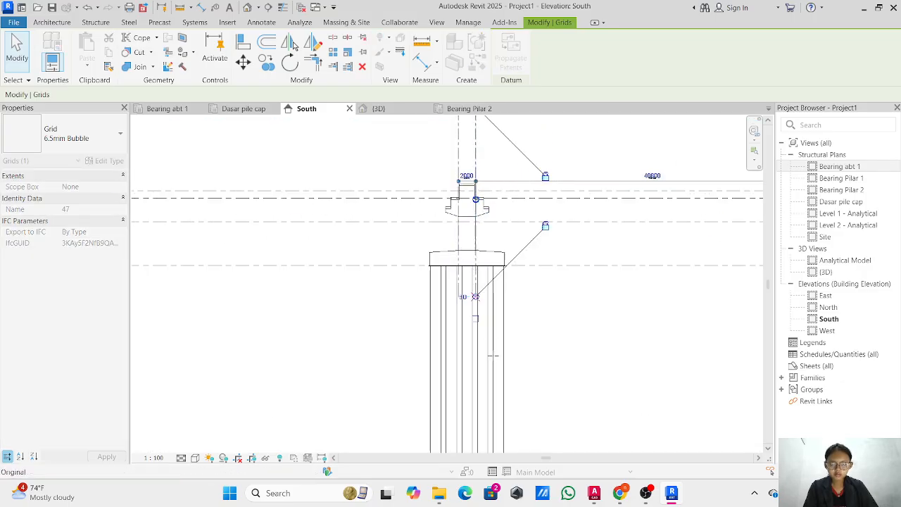
pyautogui.moveTo(493, 355); pyautogui.dragTo(493, 358)
pyautogui.scroll(-4, 493, 356)
pyautogui.moveTo(493, 358); pyautogui.dragTo(470, 308, button='middle')
pyautogui.moveTo(493, 357); pyautogui.dragTo(473, 400)
# - Extend the lower ends of the far pier's grids 48 and 49 below the piles, aligned with the other grids
pyautogui.click(595, 228)
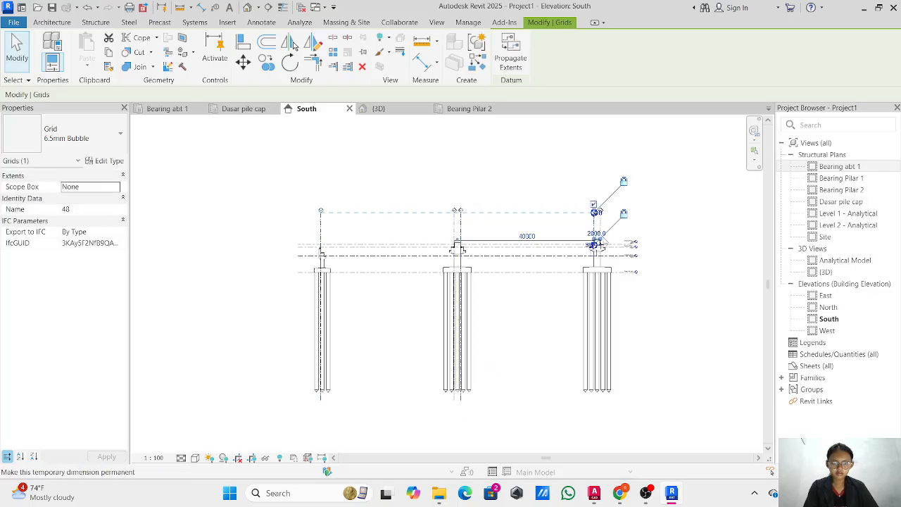
pyautogui.scroll(5, 596, 236)
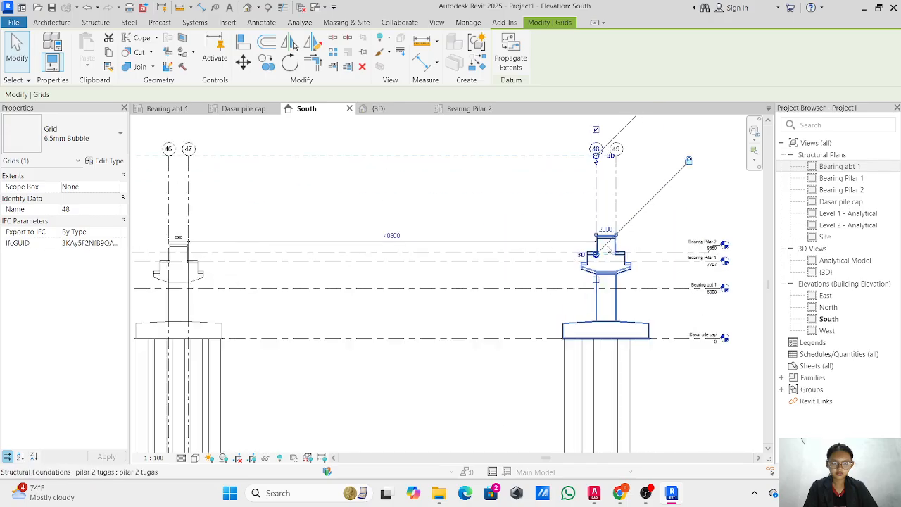
pyautogui.scroll(-5, 529, 175)
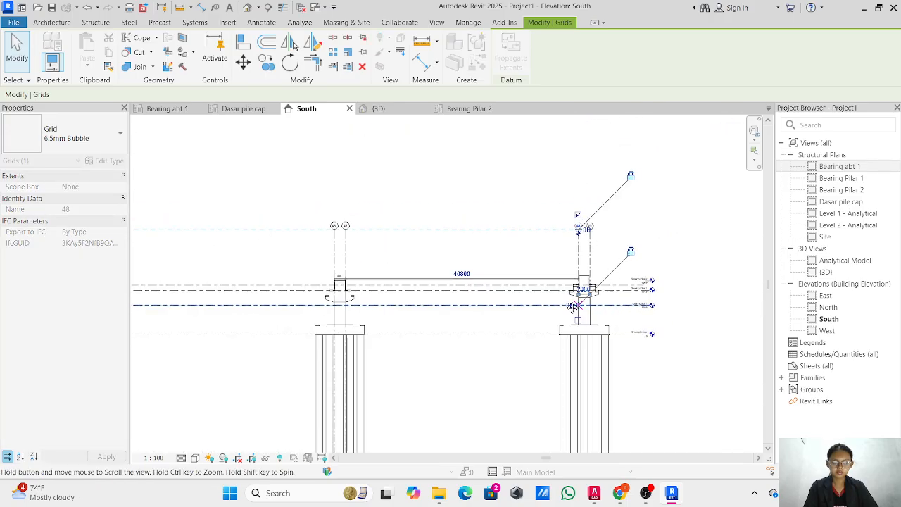
pyautogui.moveTo(574, 333); pyautogui.dragTo(568, 309, button='middle')
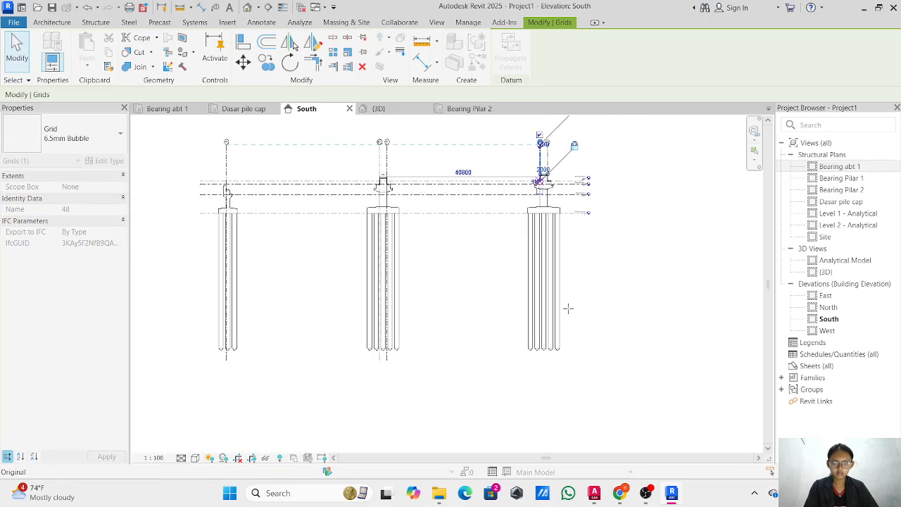
pyautogui.moveTo(557, 360); pyautogui.dragTo(542, 360)
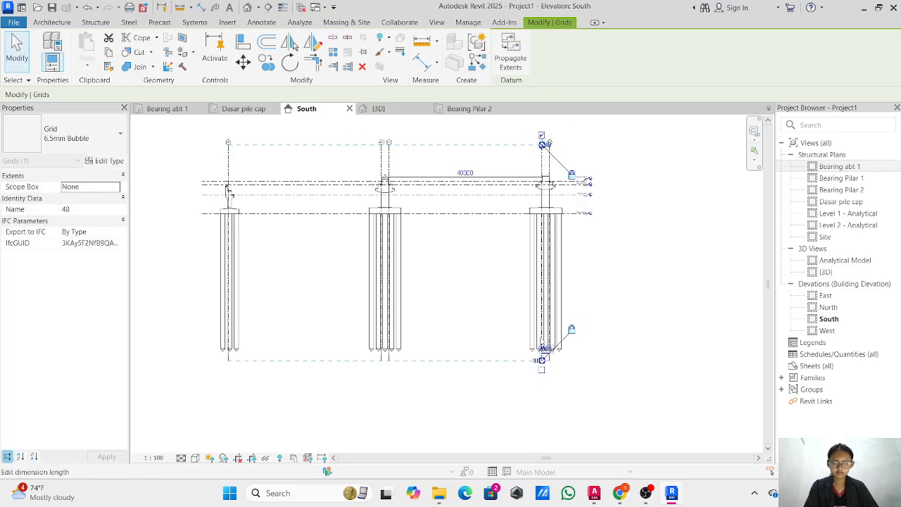
# - Load the bearing.rfa family into the project from the Bearing abt 1 plan view
pyautogui.press('Escape')
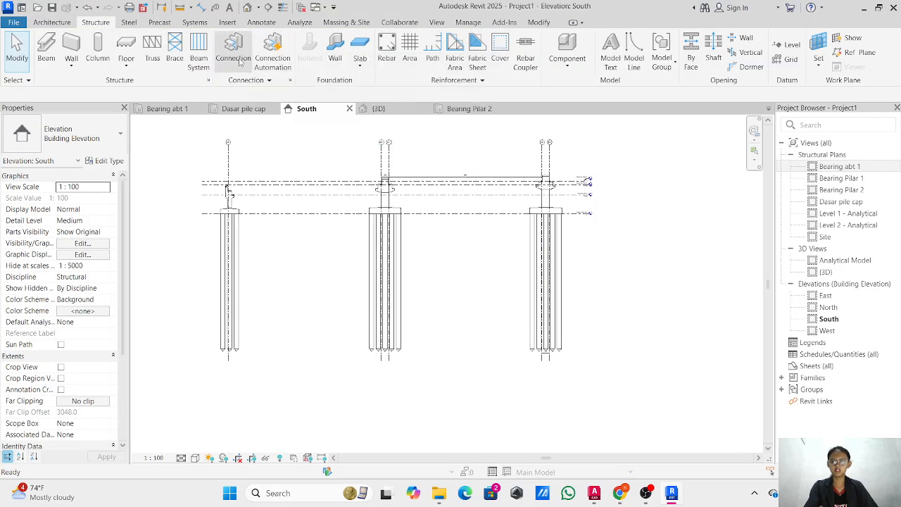
pyautogui.click(166, 108)
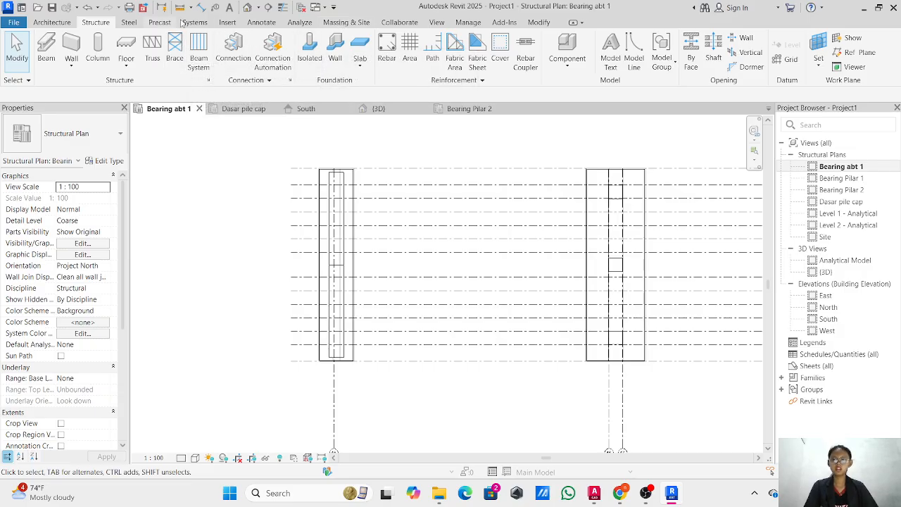
pyautogui.click(226, 22)
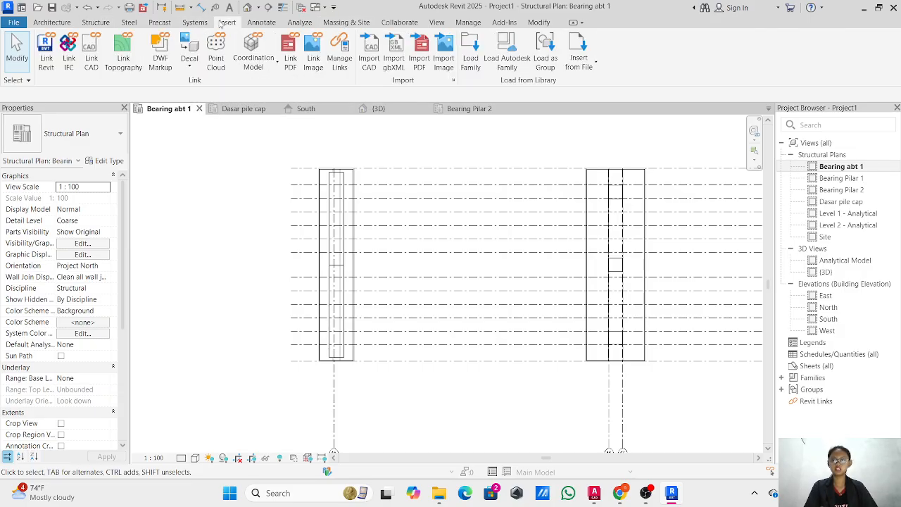
pyautogui.click(470, 55)
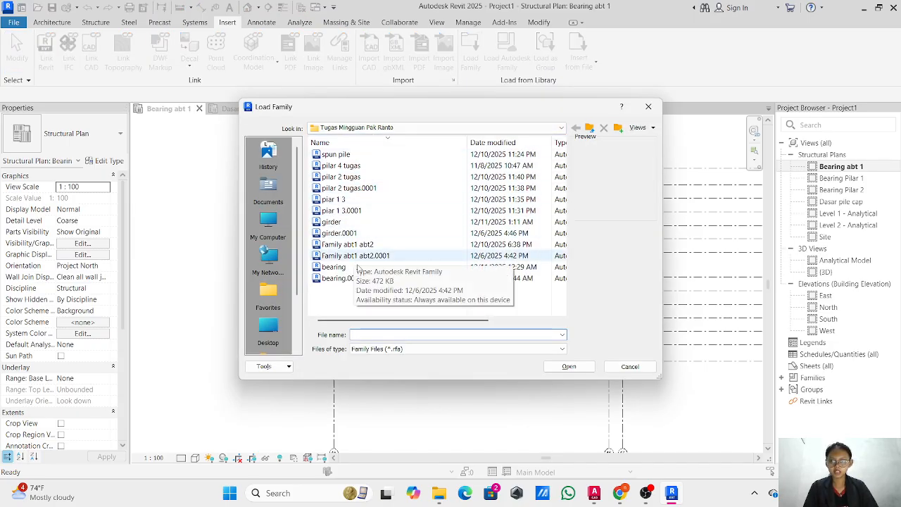
pyautogui.click(336, 268)
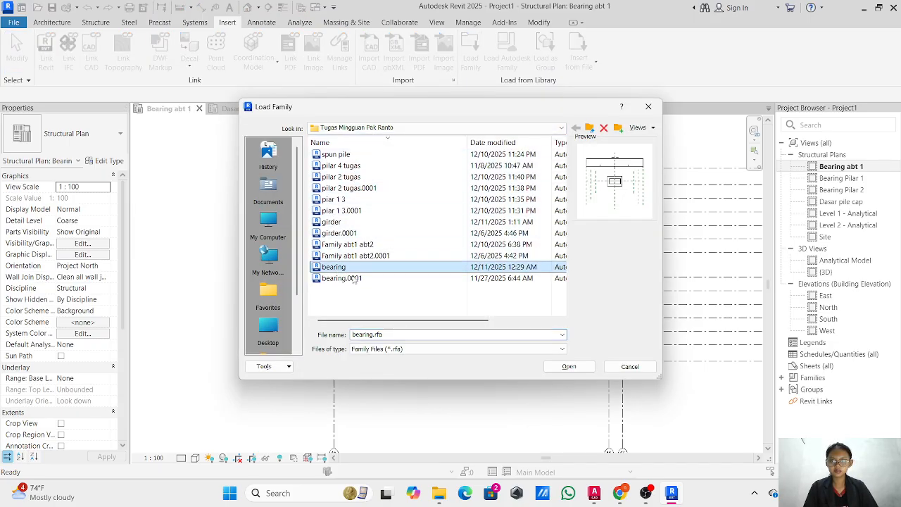
pyautogui.click(553, 367)
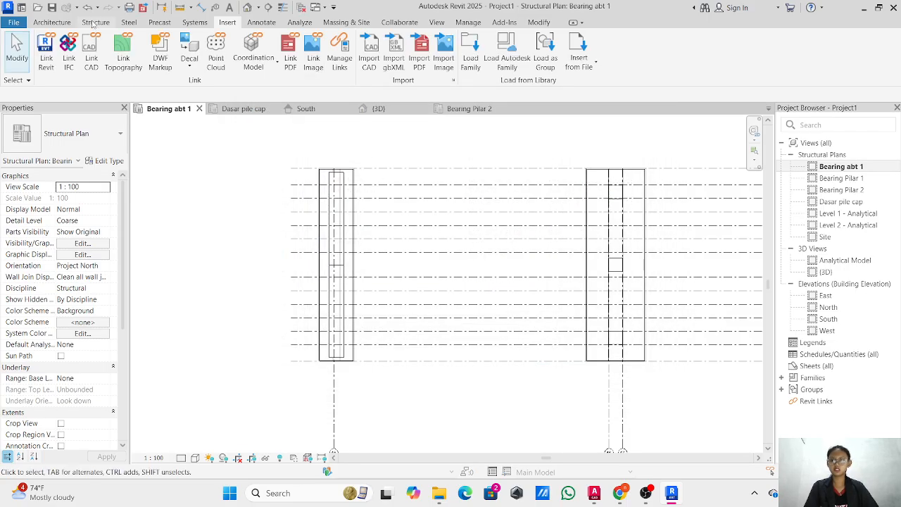
# - Place a bearing beam about 1800 mm long on the abutment, starting at the intersection of grids 44 and 45
pyautogui.click(95, 23)
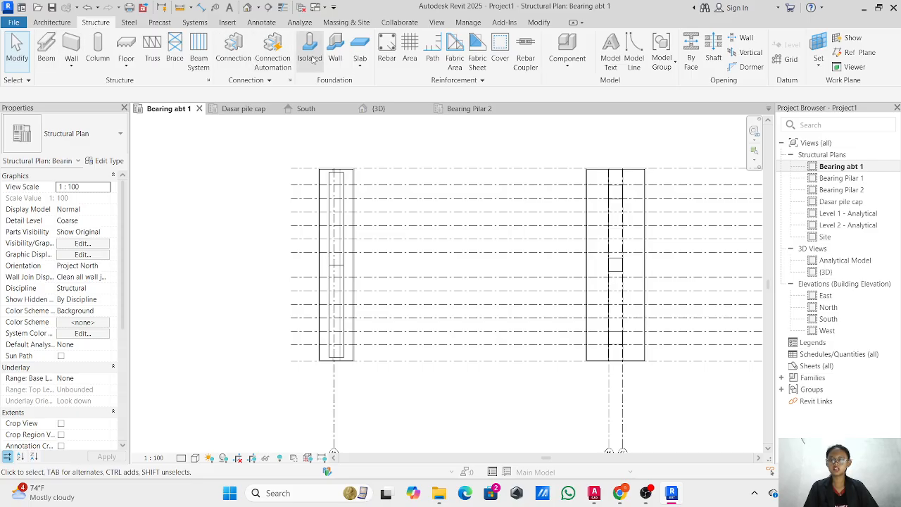
pyautogui.click(47, 43)
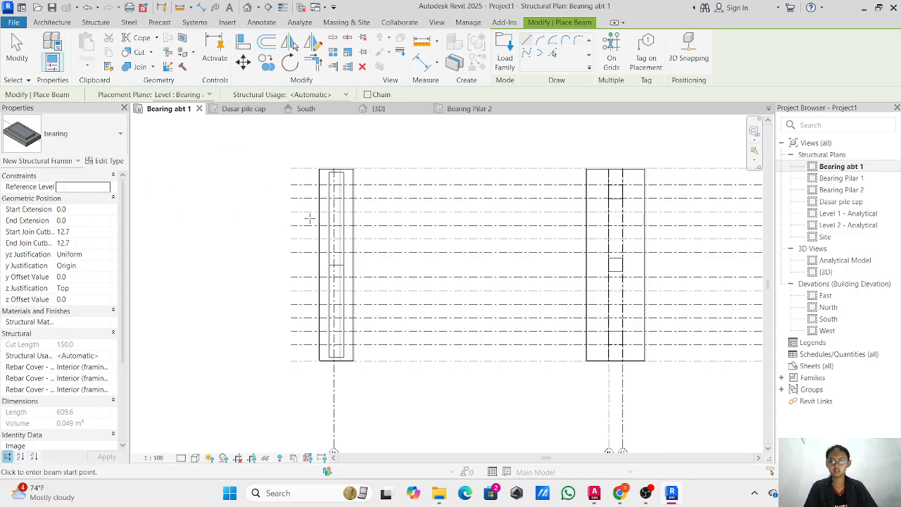
pyautogui.scroll(4, 337, 235)
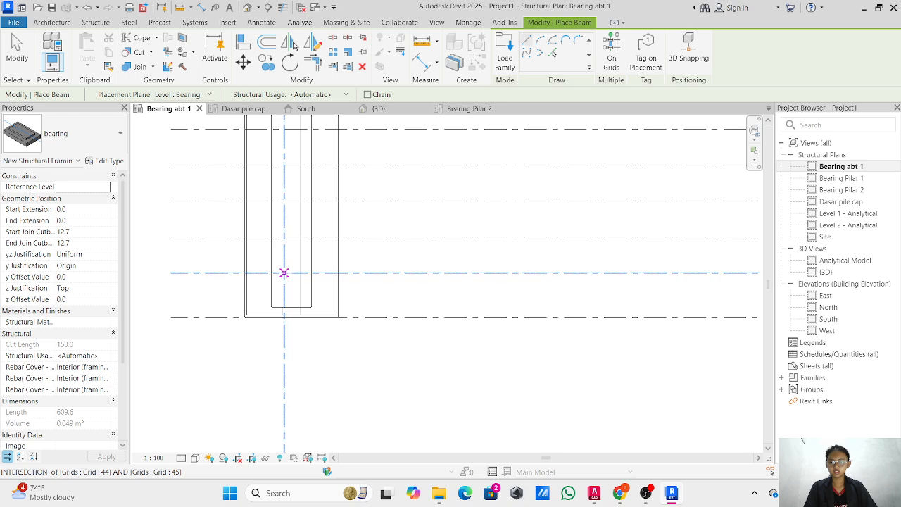
pyautogui.click(284, 272)
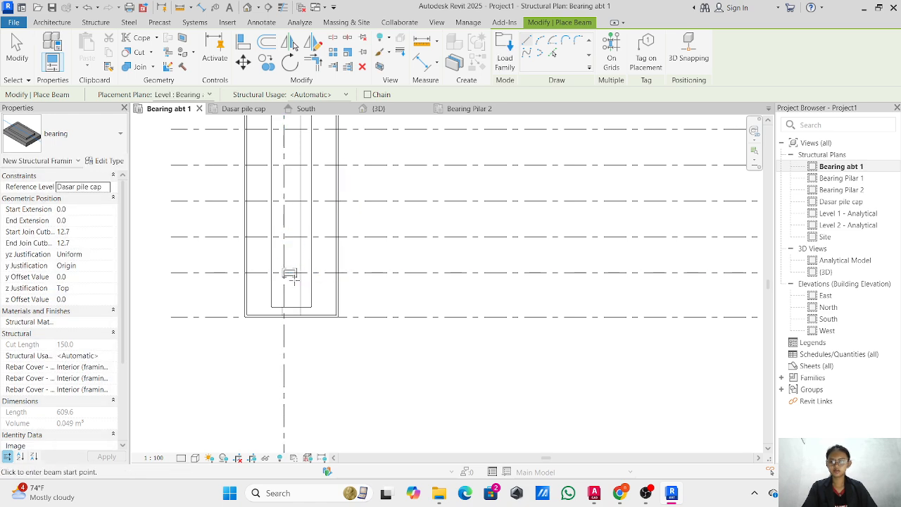
pyautogui.press('Escape')
pyautogui.press('Escape')
# - Move the abutment bearing along grid 44 so that its left outer edge lies on grid 45
pyautogui.scroll(3, 299, 271)
pyautogui.click(306, 260)
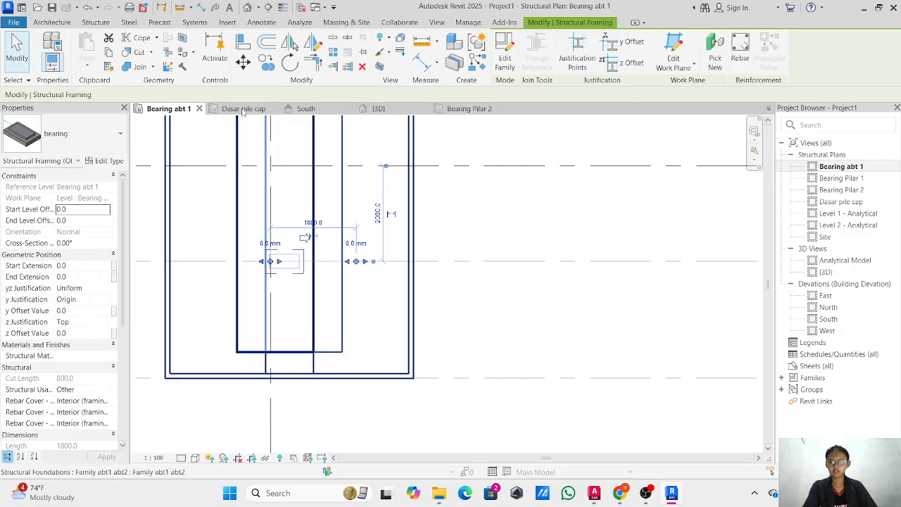
pyautogui.click(243, 63)
pyautogui.scroll(4, 267, 264)
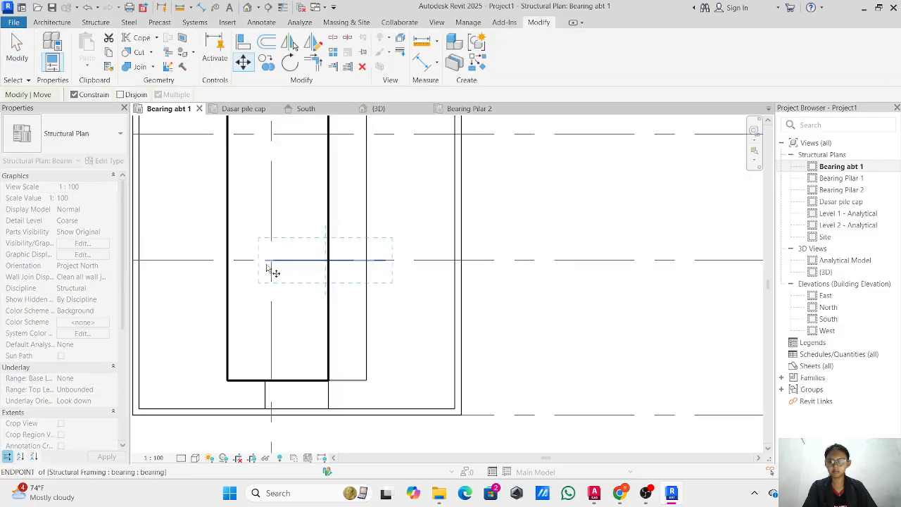
pyautogui.click(264, 259)
pyautogui.click(275, 259)
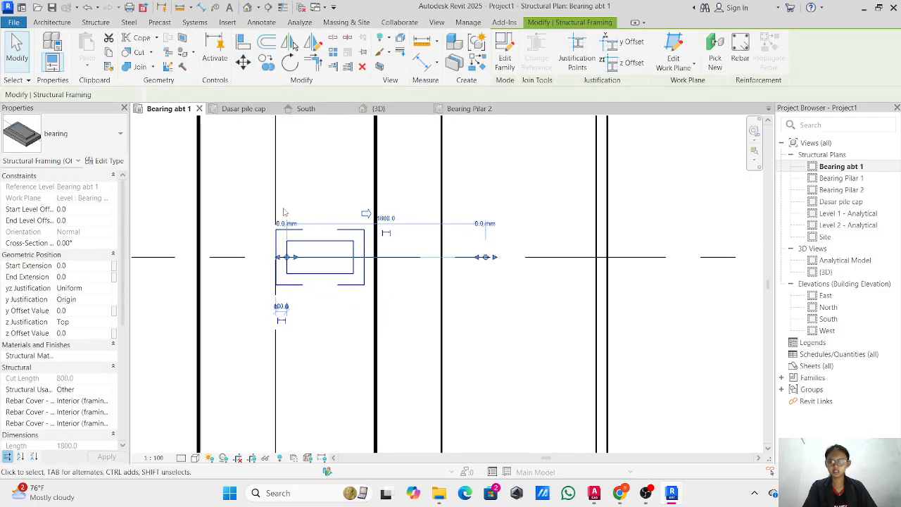
pyautogui.scroll(5, 279, 257)
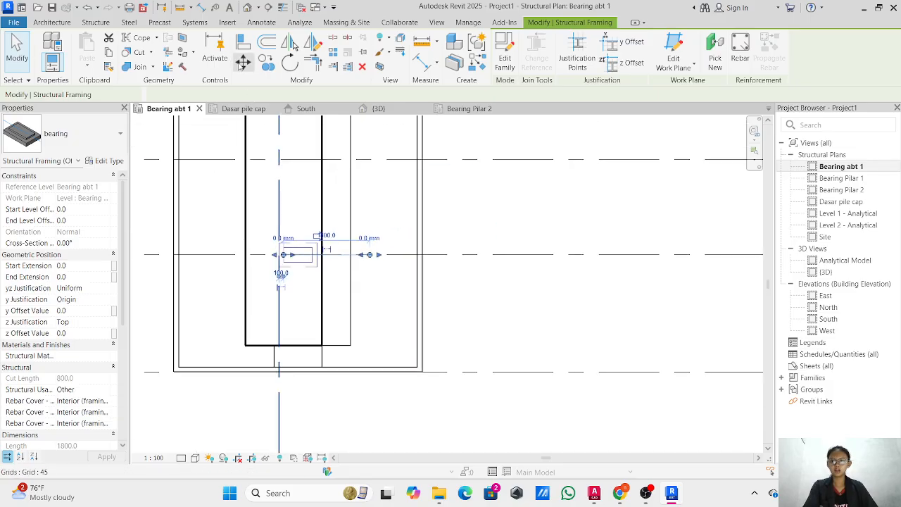
# - Copy the bearing upward along grid 45 to the remaining five girder grids of the lower group, from grid 43 up to grid 33
pyautogui.click(268, 63)
pyautogui.click(280, 254)
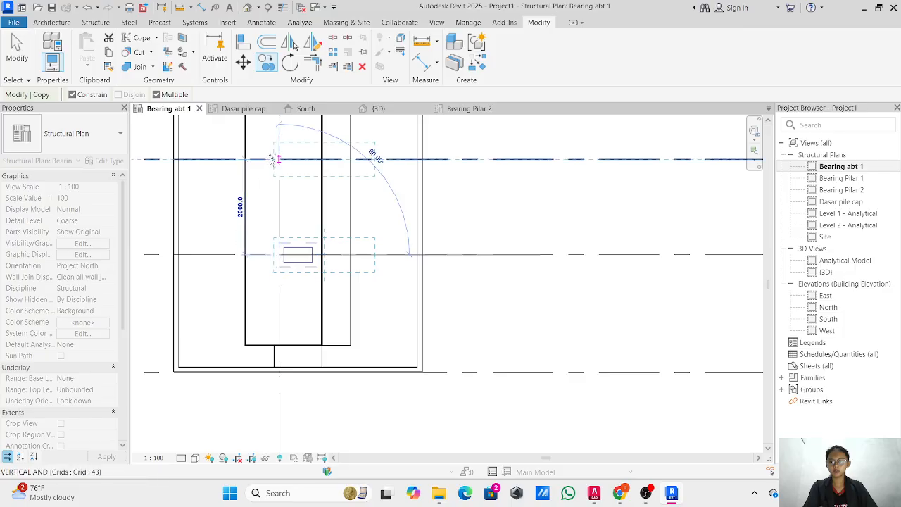
pyautogui.click(279, 160)
pyautogui.scroll(-3, 288, 211)
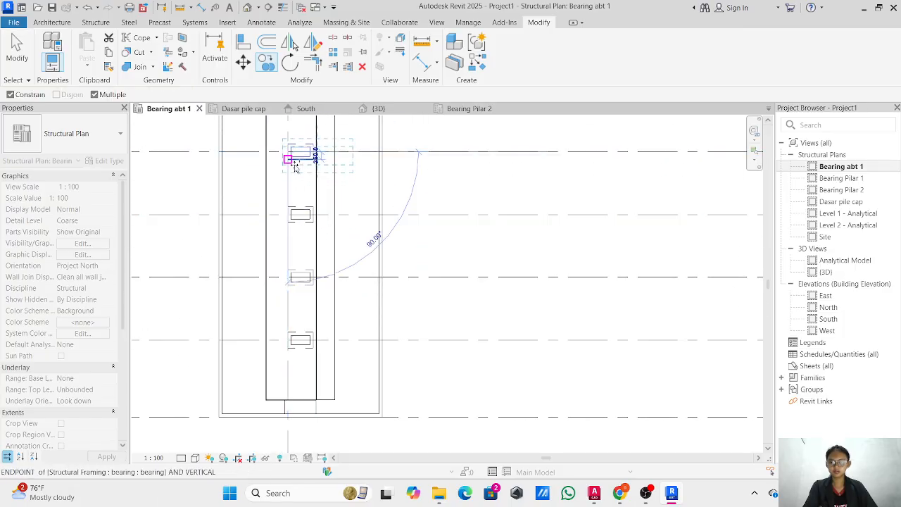
pyautogui.scroll(-1, 298, 156)
pyautogui.moveTo(298, 156); pyautogui.dragTo(324, 319, button='middle')
pyautogui.click(302, 236)
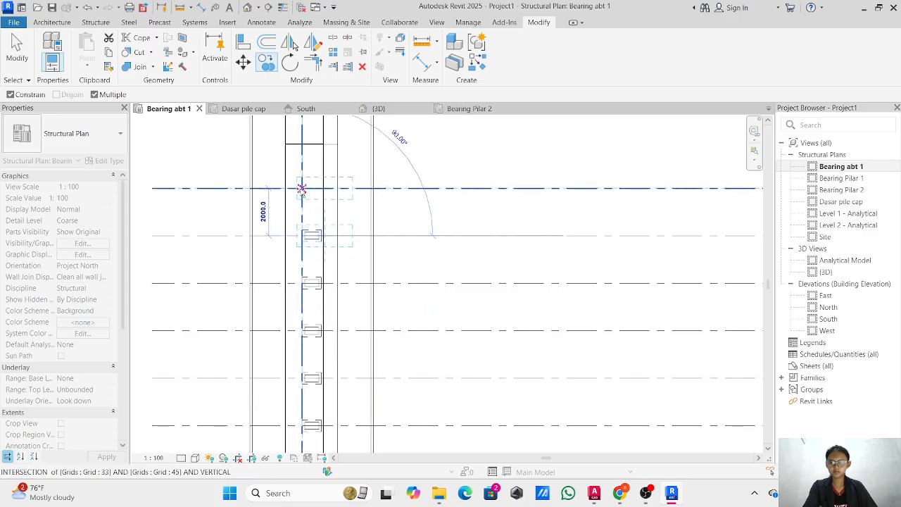
pyautogui.click(303, 188)
pyautogui.scroll(-4, 368, 167)
# - Copy the bearing along grid 45 across the centre gap to girder grids 34, 35 and 36
pyautogui.moveTo(376, 179); pyautogui.dragTo(369, 379, button='middle')
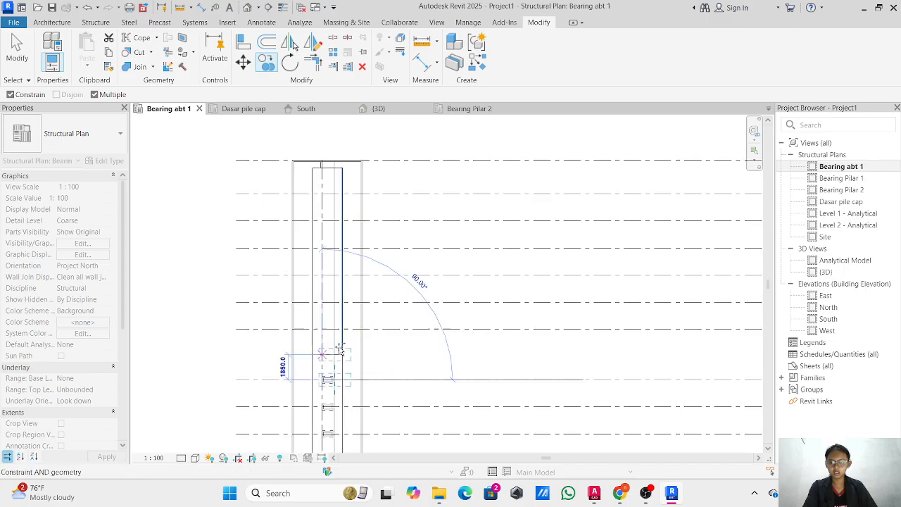
pyautogui.scroll(2, 331, 337)
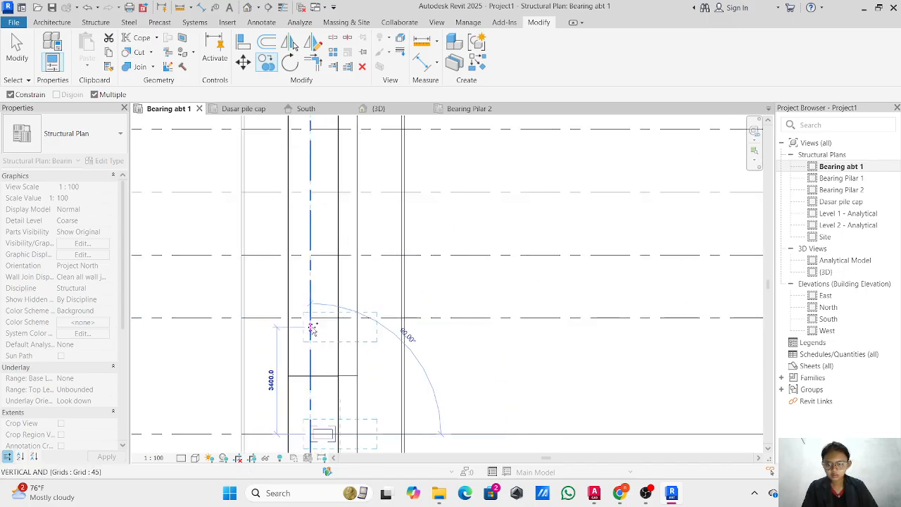
pyautogui.scroll(-1, 311, 313)
pyautogui.moveTo(310, 314); pyautogui.dragTo(336, 222, button='middle')
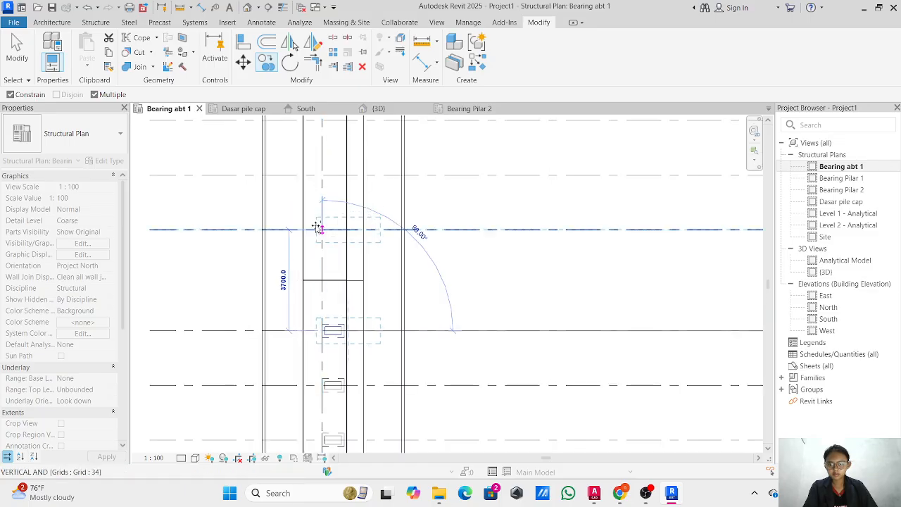
pyautogui.scroll(2, 316, 227)
pyautogui.click(329, 234)
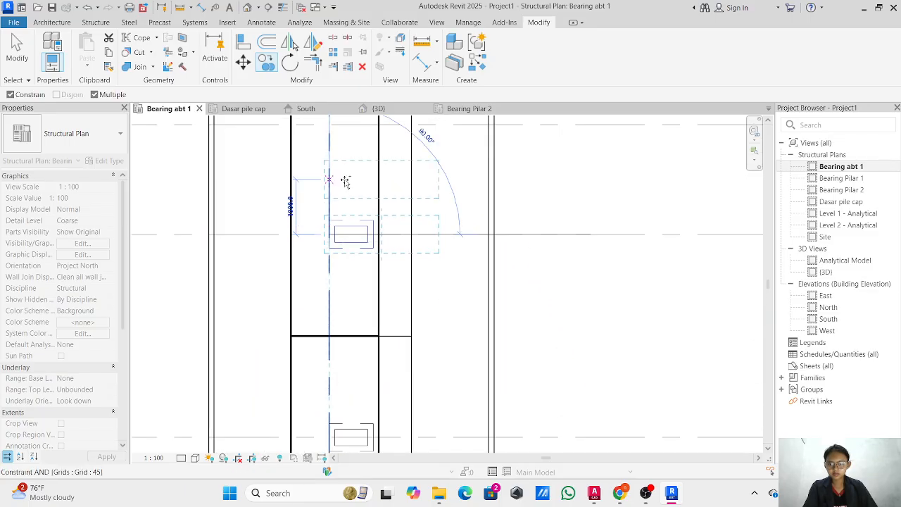
pyautogui.moveTo(336, 175); pyautogui.dragTo(328, 310, button='middle')
pyautogui.click(320, 260)
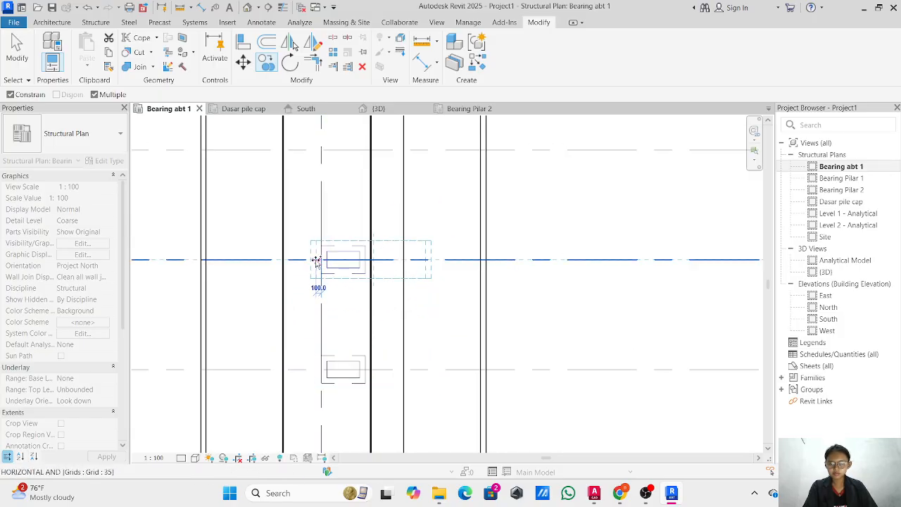
pyautogui.click(319, 155)
pyautogui.scroll(-1, 351, 265)
# - Copy the bearing along grid 45 to girder grids 37, 38 and 39, completing the abutment's bearing row
pyautogui.moveTo(350, 265); pyautogui.dragTo(338, 397, button='middle')
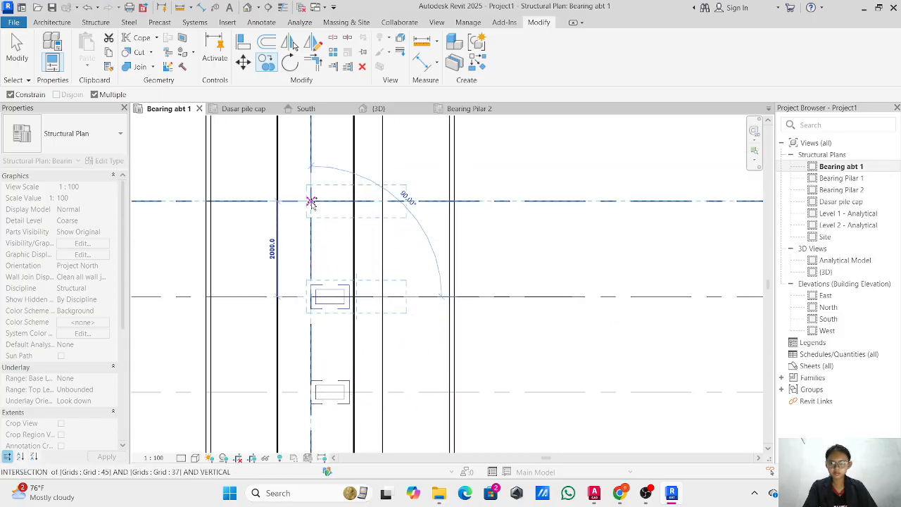
pyautogui.click(311, 202)
pyautogui.moveTo(361, 177); pyautogui.dragTo(376, 372, button='middle')
pyautogui.click(326, 301)
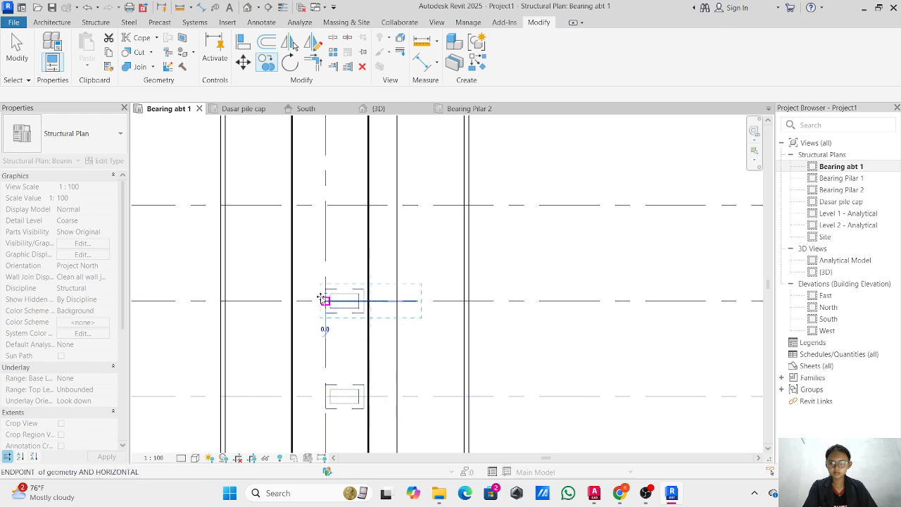
pyautogui.click(326, 204)
pyautogui.scroll(-2, 382, 276)
pyautogui.moveTo(388, 286); pyautogui.dragTo(343, 204, button='middle')
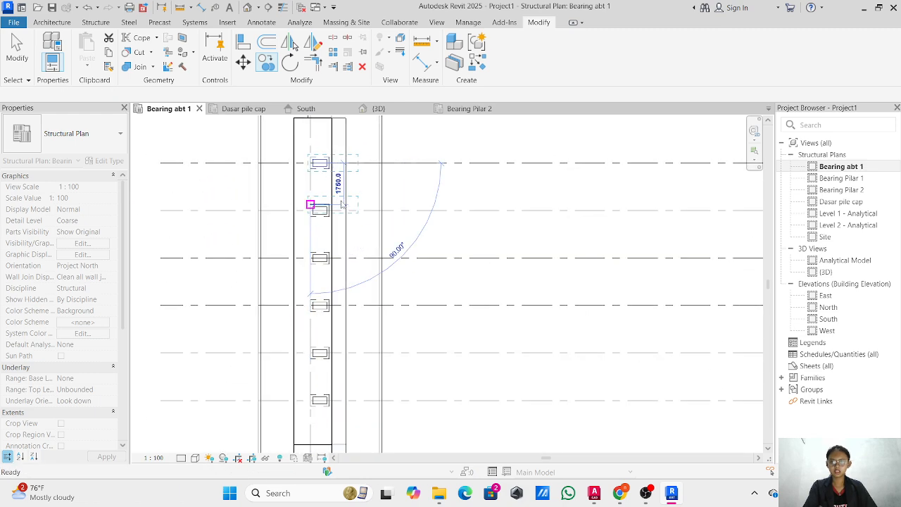
pyautogui.press('Escape')
pyautogui.scroll(-2, 406, 267)
pyautogui.moveTo(409, 270); pyautogui.dragTo(372, 236, button='middle')
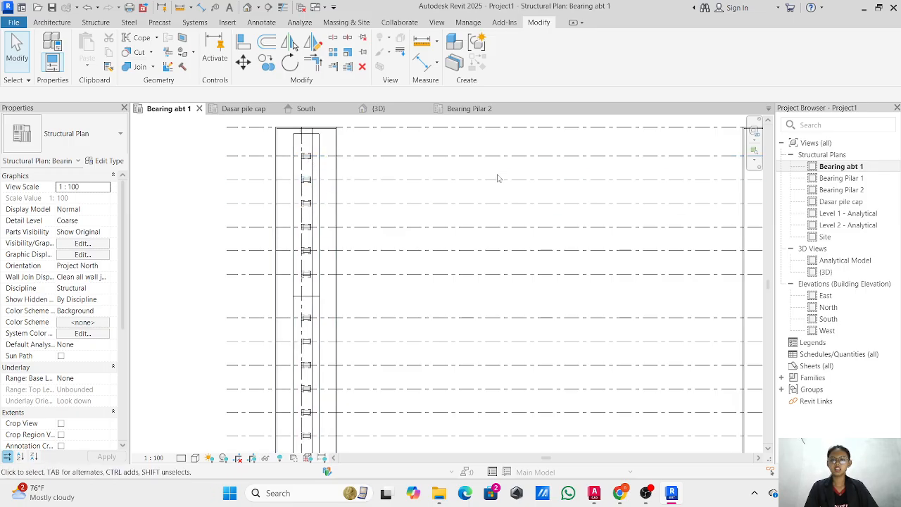
# - In the Bearing Pilar 1 plan, place a bearing beam about 1600 mm long on grid 39 beside the pier's left transverse grid
pyautogui.moveTo(565, 190); pyautogui.dragTo(275, 192, button='middle')
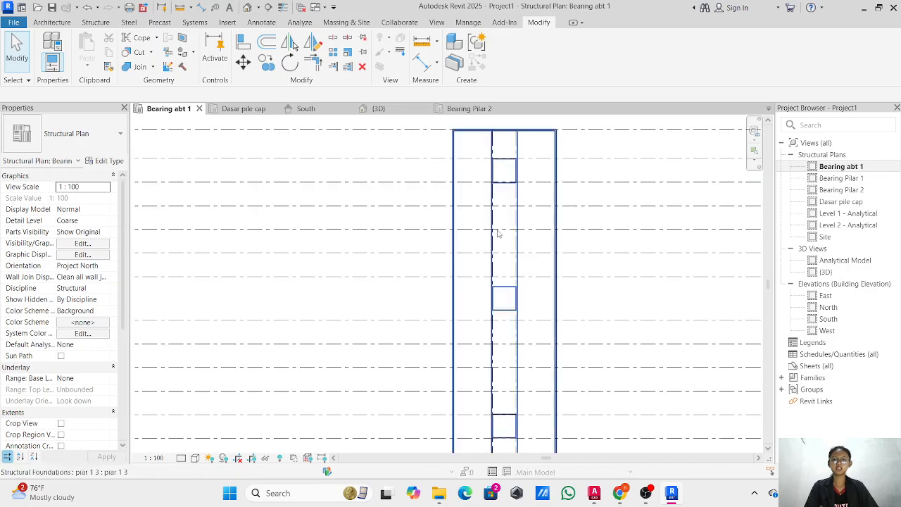
pyautogui.doubleClick(887, 180)
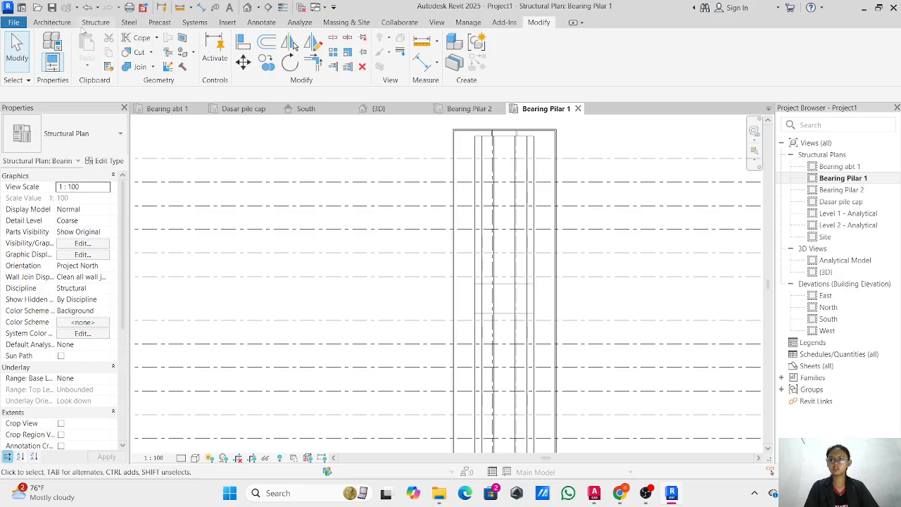
pyautogui.click(95, 23)
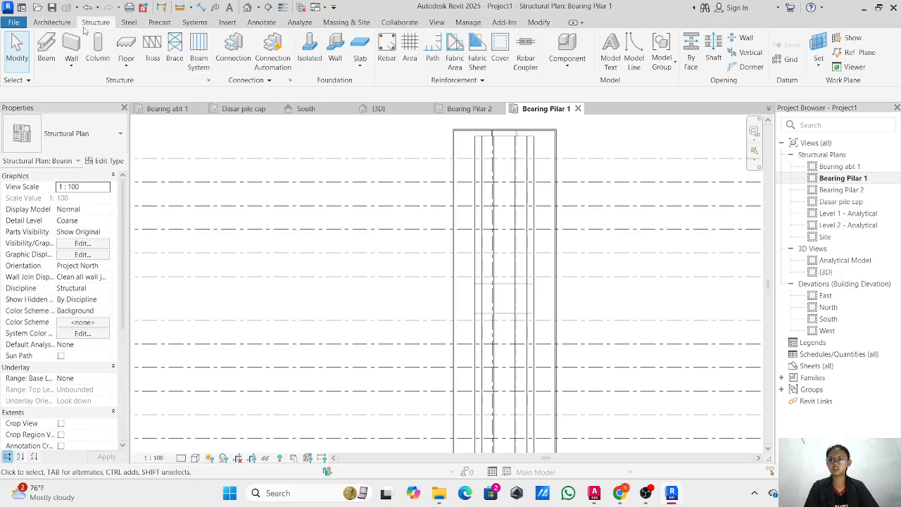
pyautogui.click(46, 50)
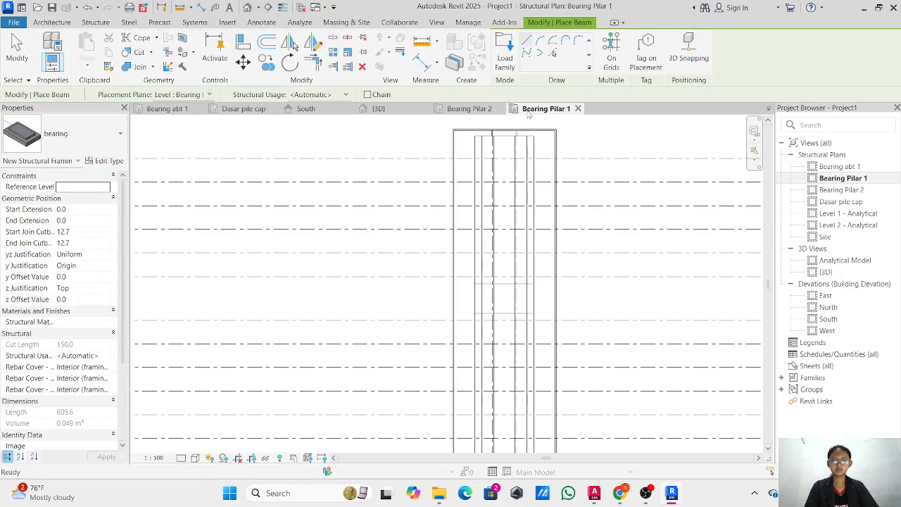
pyautogui.scroll(4, 483, 155)
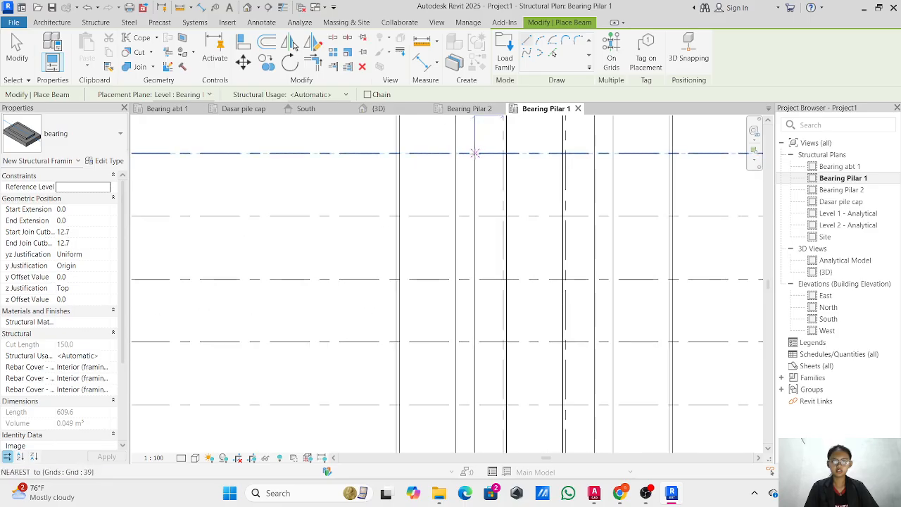
pyautogui.click(475, 153)
pyautogui.click(525, 152)
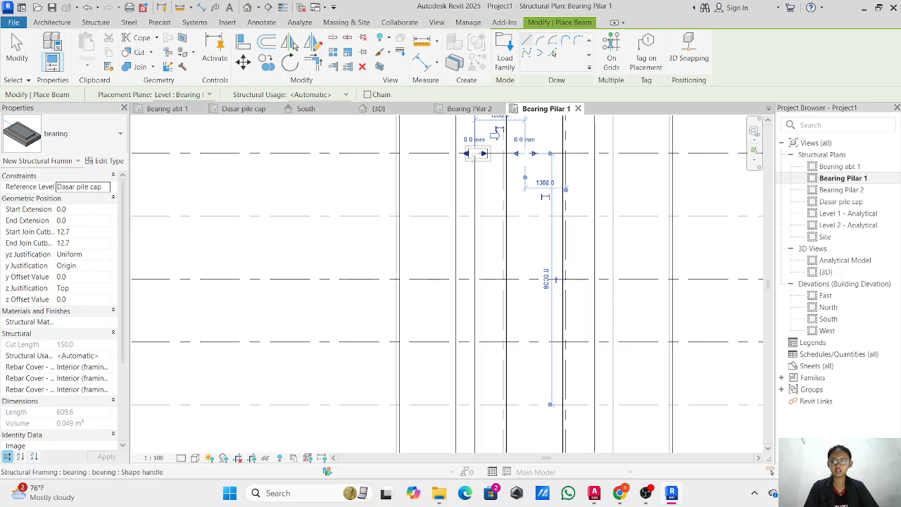
pyautogui.press('Escape')
pyautogui.press('Escape')
# - Move the pier bearing along grid 39 so the midpoint of its right edge meets the pier's left transverse grid
pyautogui.click(476, 153)
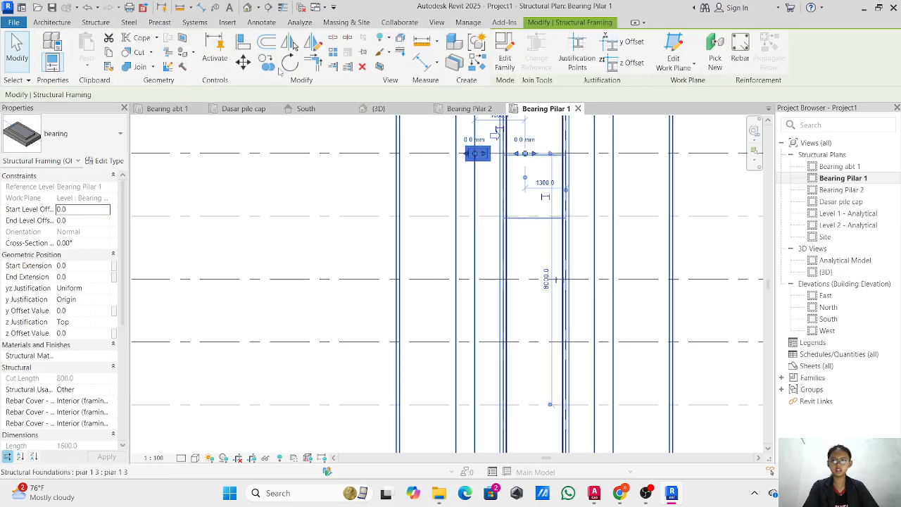
pyautogui.click(242, 62)
pyautogui.scroll(5, 486, 155)
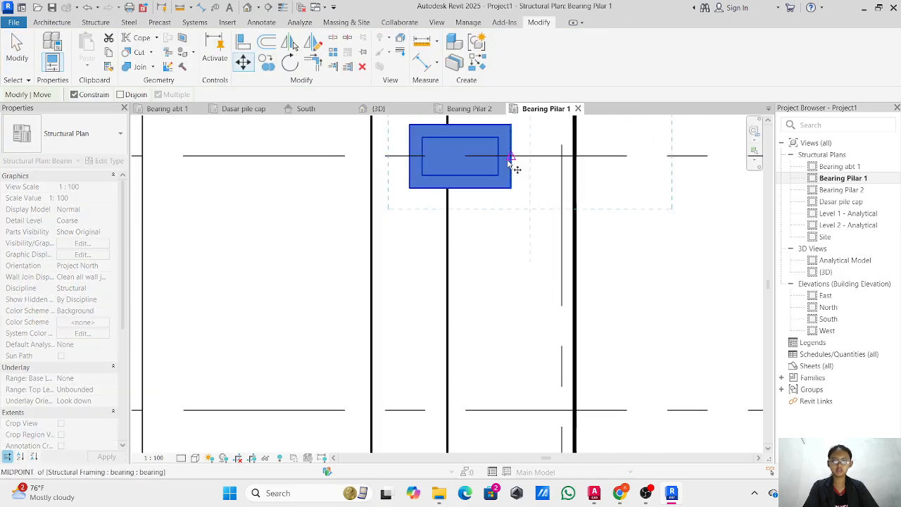
pyautogui.click(511, 155)
pyautogui.click(562, 156)
pyautogui.press('Escape')
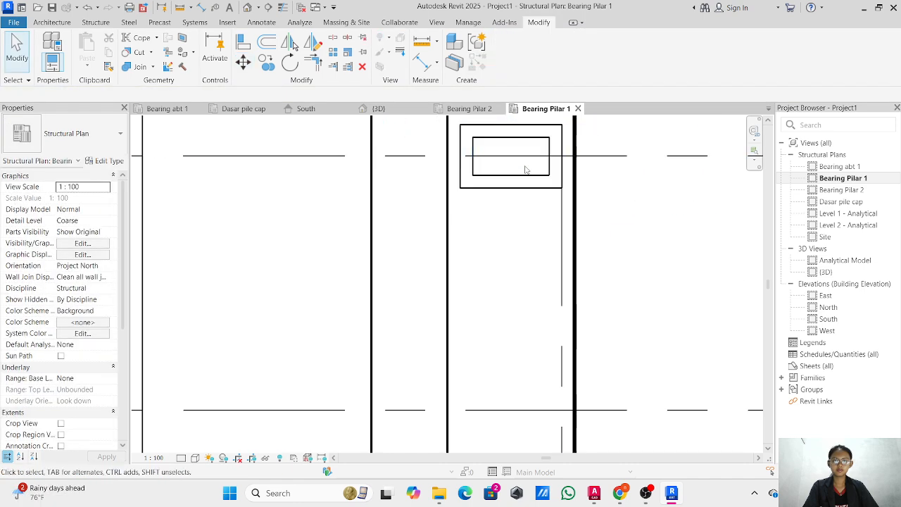
# - Copy the pier bearing along grid 46 to girder grids 38 and 37, based on its right edge midpoint
pyautogui.click(502, 163)
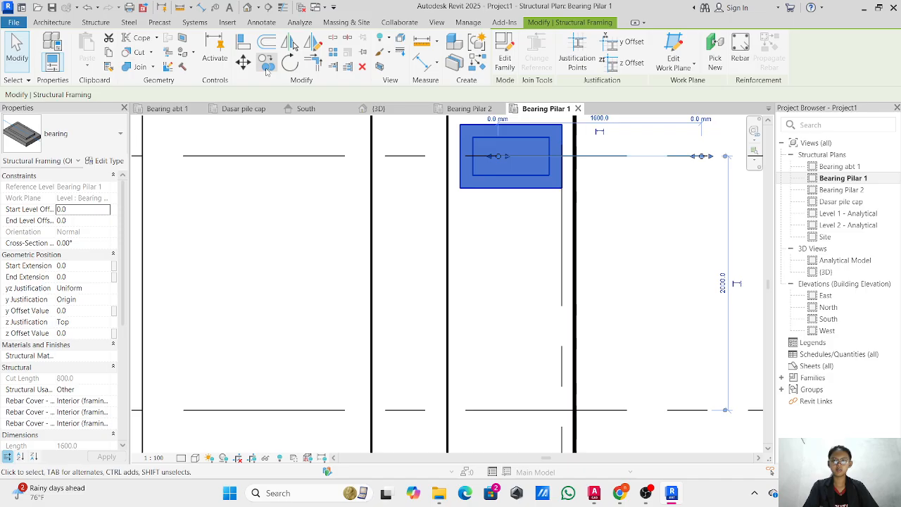
pyautogui.click(267, 65)
pyautogui.click(563, 156)
pyautogui.scroll(-2, 566, 238)
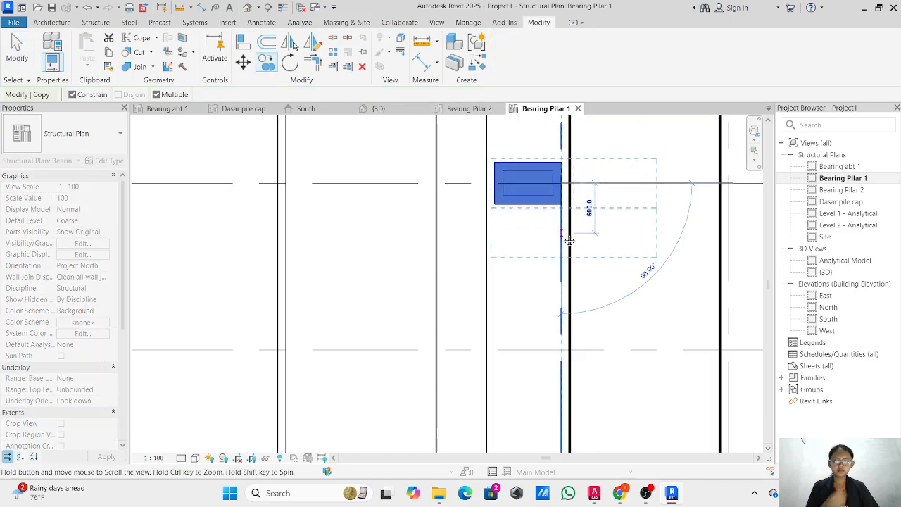
pyautogui.moveTo(569, 241); pyautogui.dragTo(518, 262, button='middle')
pyautogui.scroll(-1, 518, 261)
pyautogui.click(500, 233)
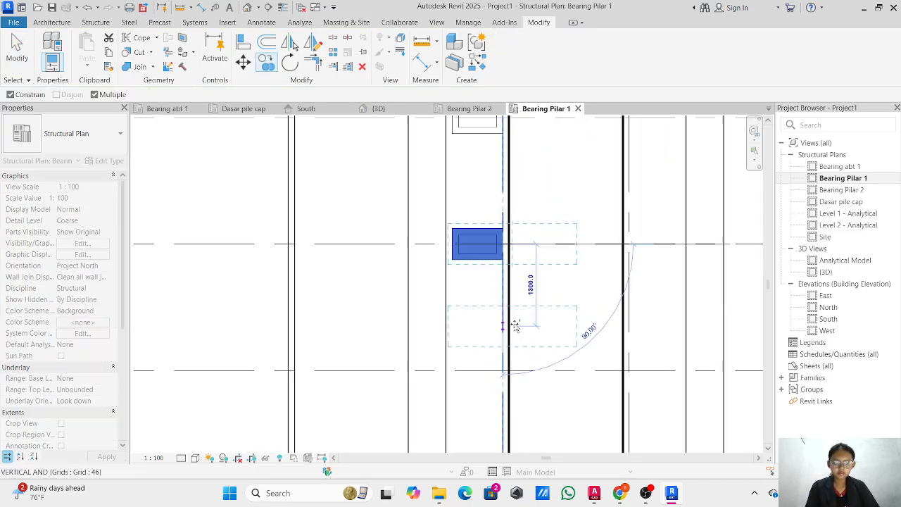
pyautogui.scroll(-1, 510, 310)
pyautogui.moveTo(510, 310); pyautogui.dragTo(482, 211, button='middle')
pyautogui.click(480, 276)
# - Copy the bearing along grid 46 to girder grids 36, 35 and 34, and across the centre gap to 33 and 40
pyautogui.moveTo(507, 342); pyautogui.dragTo(526, 199, button='middle')
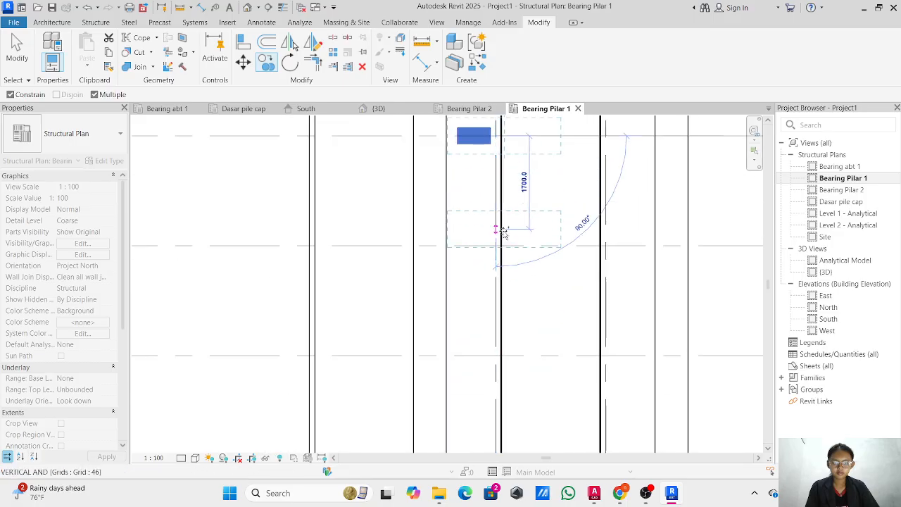
pyautogui.scroll(-1, 519, 296)
pyautogui.click(518, 244)
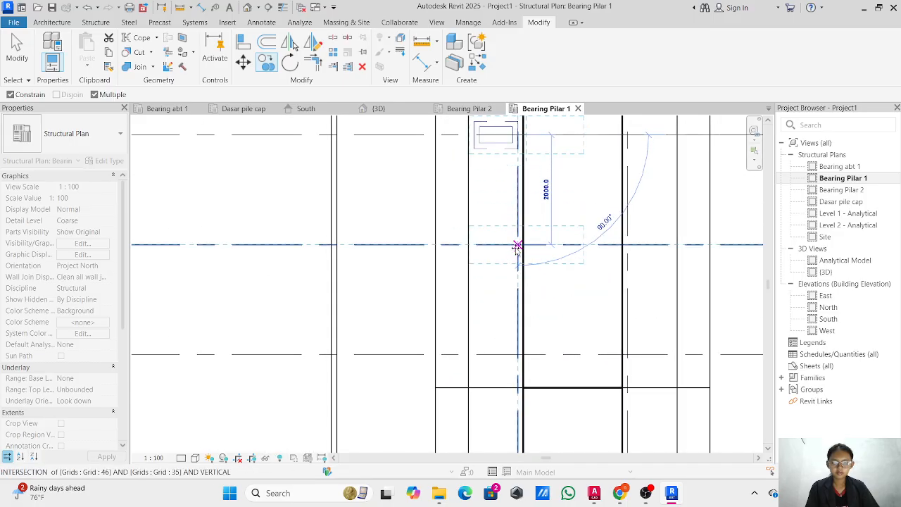
pyautogui.moveTo(518, 354); pyautogui.dragTo(516, 231, button='middle')
pyautogui.moveTo(513, 323); pyautogui.dragTo(482, 228, button='middle')
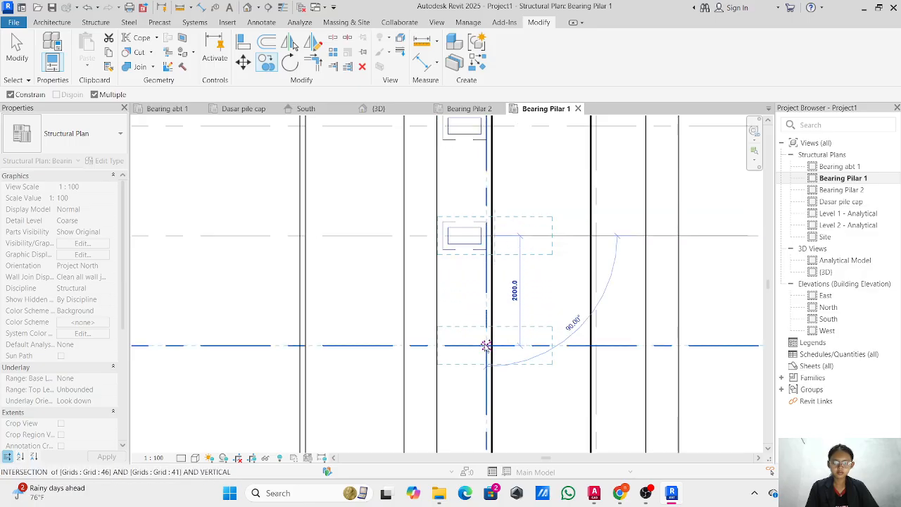
# - Copy the bearing along grid 46 to girder grids 41, 42, 43 and 44, completing the pier's left row
pyautogui.click(485, 346)
pyautogui.moveTo(485, 346); pyautogui.dragTo(486, 104, button='middle')
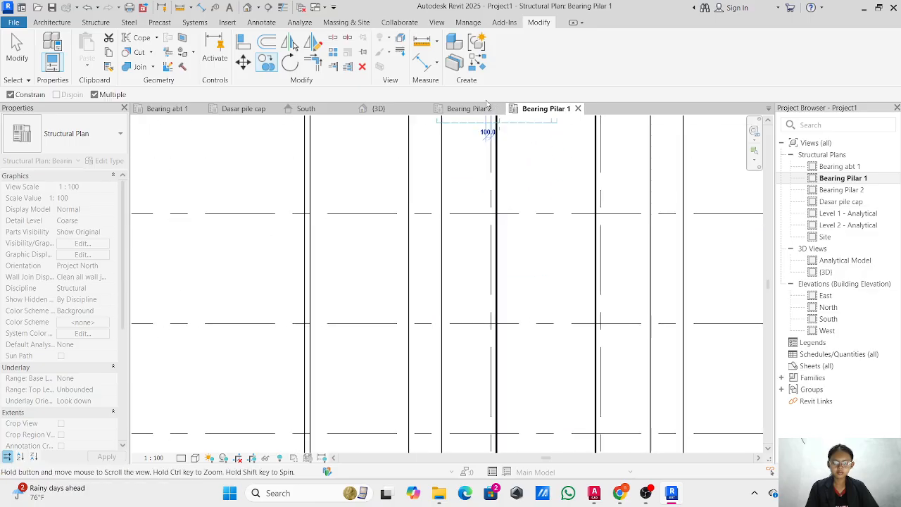
pyautogui.click(492, 213)
pyautogui.moveTo(488, 290); pyautogui.dragTo(460, 97, button='middle')
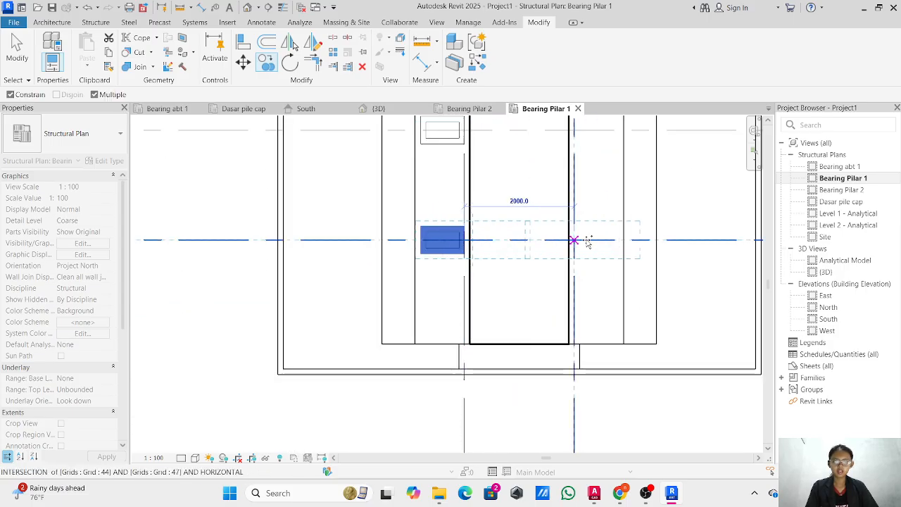
# - Copy the grid 44 bearing to the pier's right side and move it so its left edge midpoint meets grid 47
pyautogui.click(629, 241)
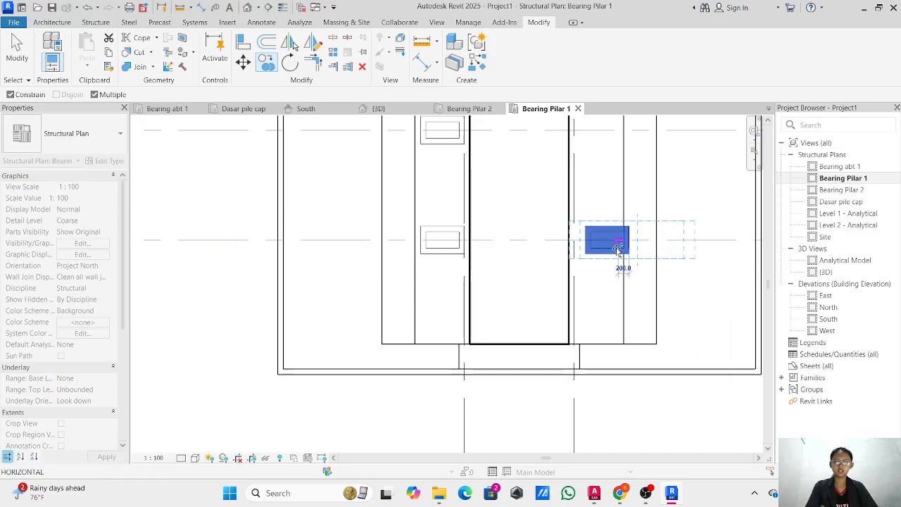
pyautogui.press('Escape')
pyautogui.click(607, 240)
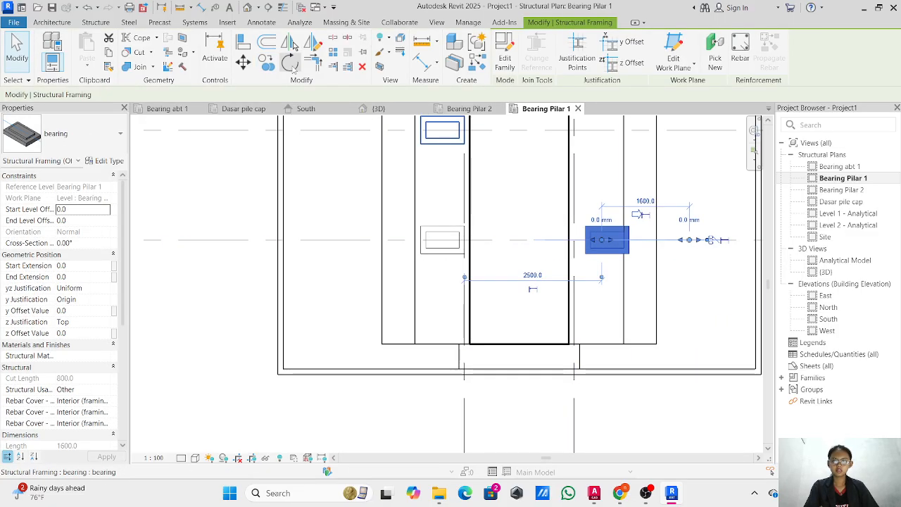
pyautogui.click(243, 63)
pyautogui.scroll(4, 586, 245)
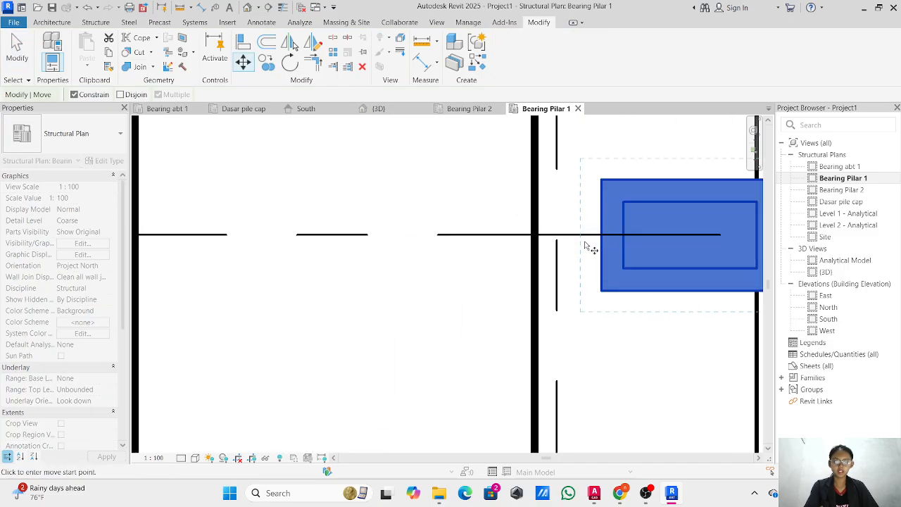
pyautogui.click(600, 235)
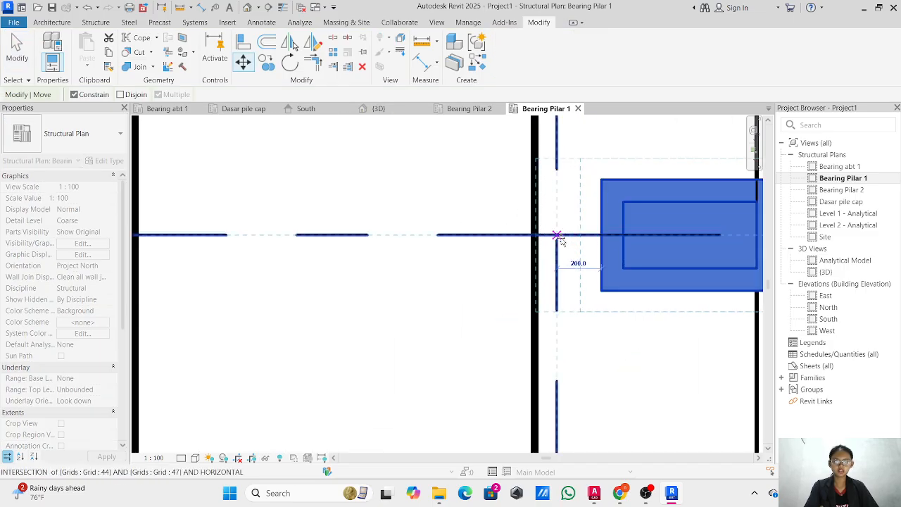
pyautogui.click(557, 236)
# - Copy the right-hand bearing along grid 47 to girder grids 43, 42 and 41, based on its left edge midpoint
pyautogui.click(268, 65)
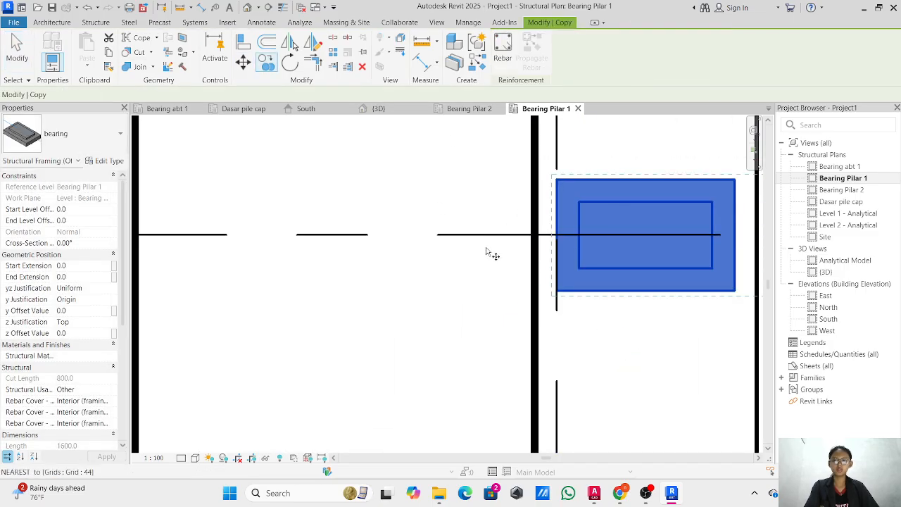
pyautogui.click(557, 235)
pyautogui.scroll(-2, 547, 170)
pyautogui.moveTo(546, 170); pyautogui.dragTo(428, 324, button='middle')
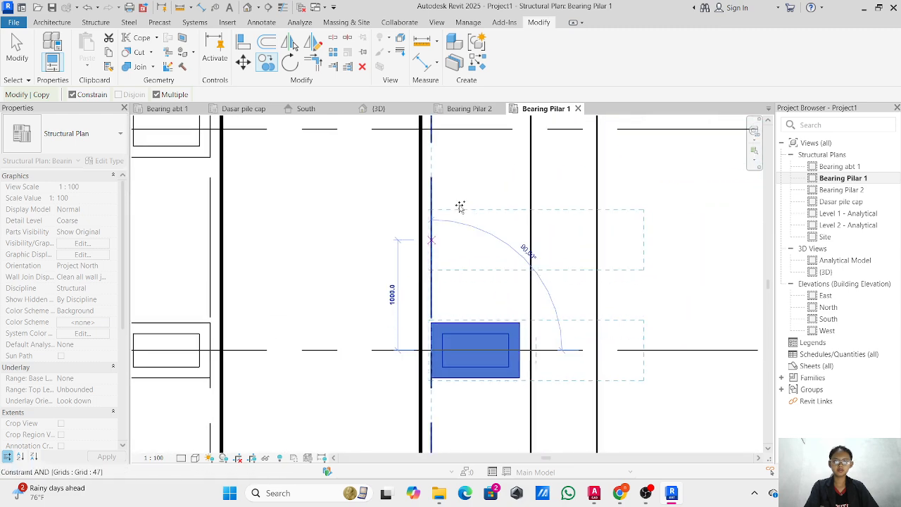
pyautogui.click(434, 130)
pyautogui.scroll(-2, 461, 184)
pyautogui.moveTo(461, 187); pyautogui.dragTo(442, 383, button='middle')
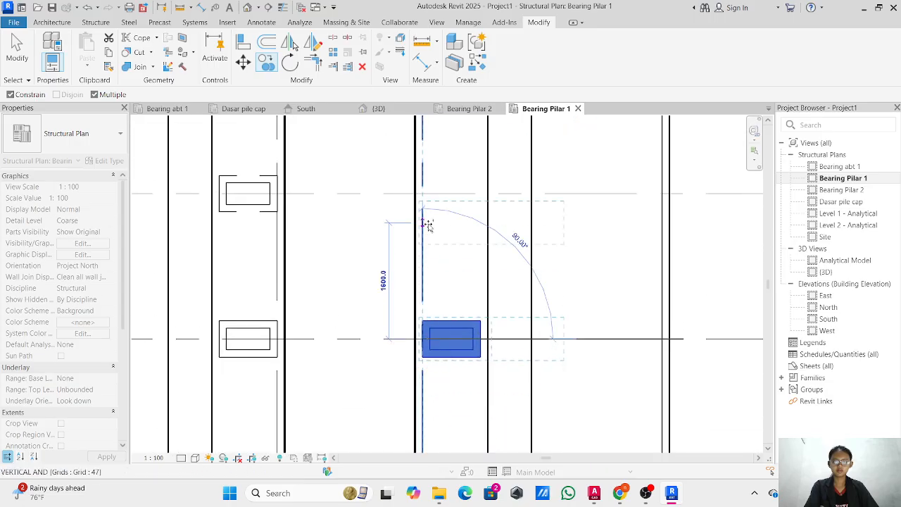
pyautogui.click(422, 196)
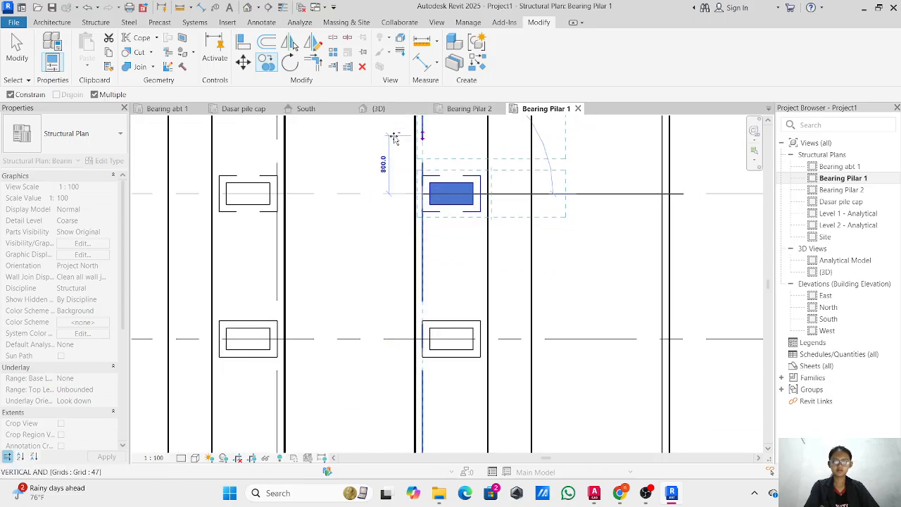
# - Copy the bearing along grid 47 to girder grids 40 and 33, and across the centre gap to grid 34
pyautogui.scroll(-2, 421, 198)
pyautogui.moveTo(420, 223); pyautogui.dragTo(390, 307, button='middle')
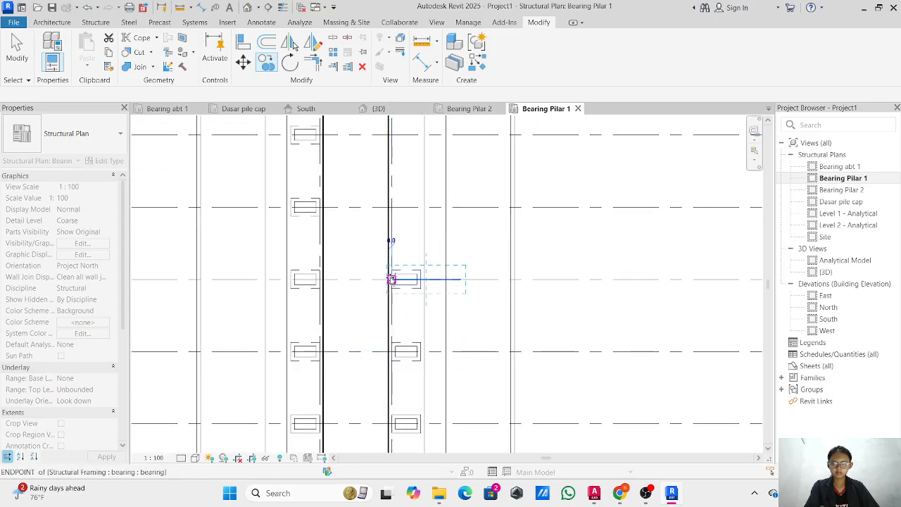
pyautogui.click(391, 208)
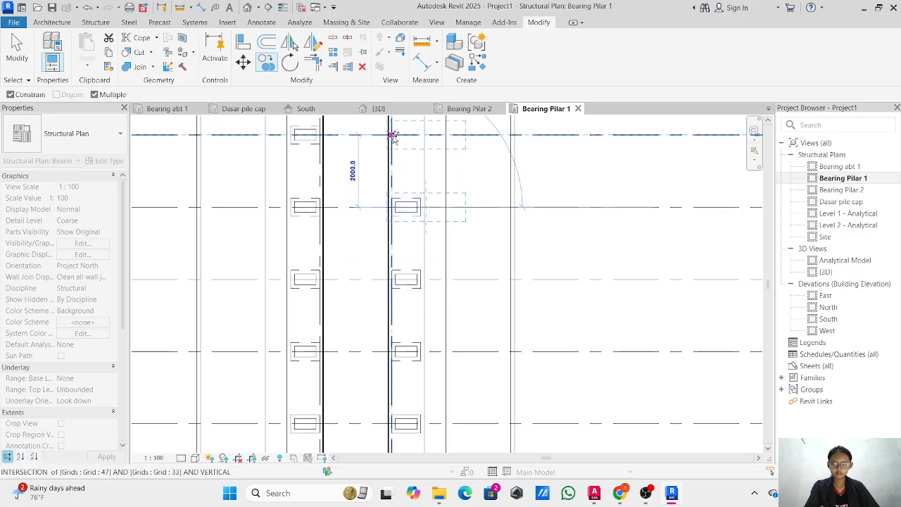
pyautogui.click(392, 135)
pyautogui.moveTo(403, 141); pyautogui.dragTo(416, 352, button='middle')
pyautogui.scroll(2, 404, 210)
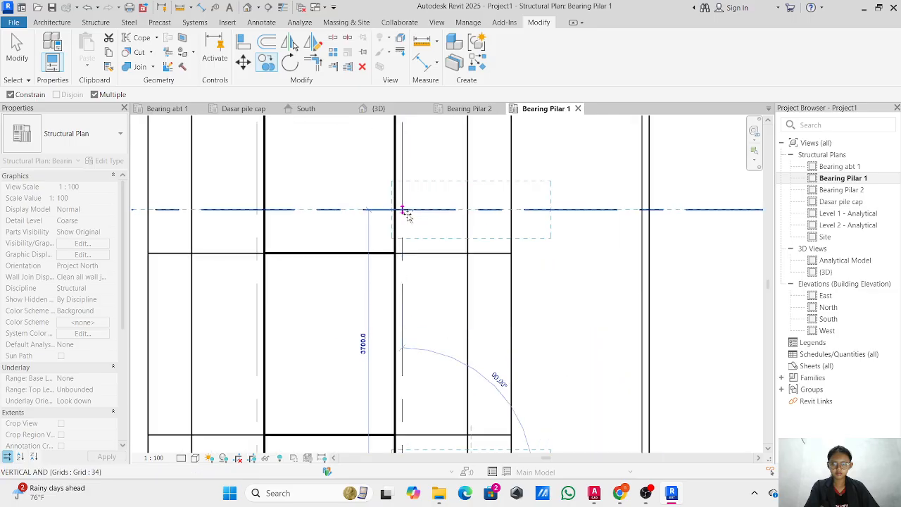
pyautogui.click(406, 211)
# - Copy the bearing along grid 47 to girder grids 35, 36 and 37
pyautogui.moveTo(411, 179); pyautogui.dragTo(424, 370, button='middle')
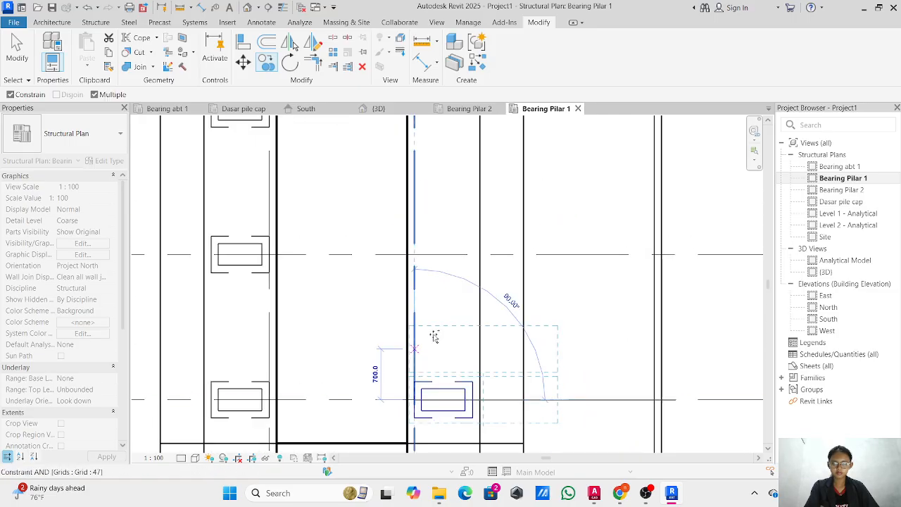
pyautogui.click(415, 257)
pyautogui.moveTo(435, 140); pyautogui.dragTo(427, 322, button='middle')
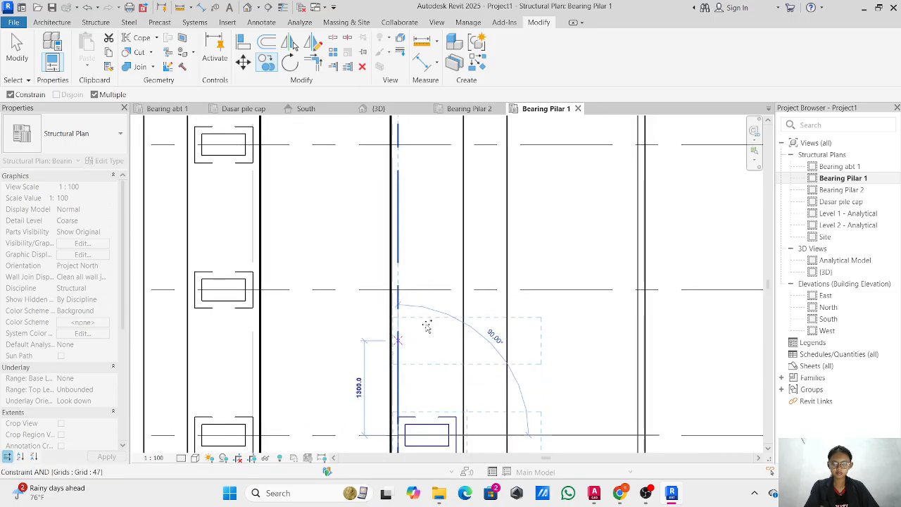
pyautogui.click(397, 289)
pyautogui.click(399, 144)
# - Copy the bearing along grid 47 to girder grids 38 and 39, completing the pier's right row
pyautogui.scroll(-2, 397, 167)
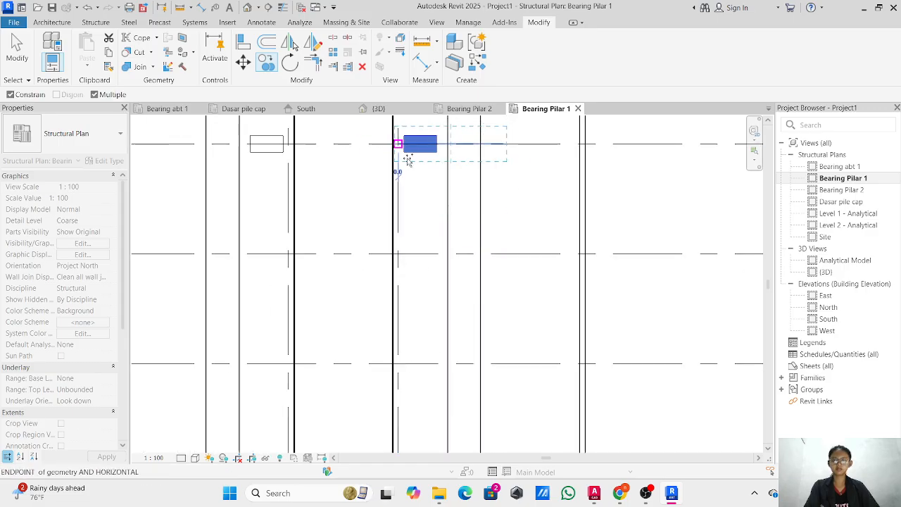
pyautogui.moveTo(397, 167); pyautogui.dragTo(415, 402, button='middle')
pyautogui.click(418, 269)
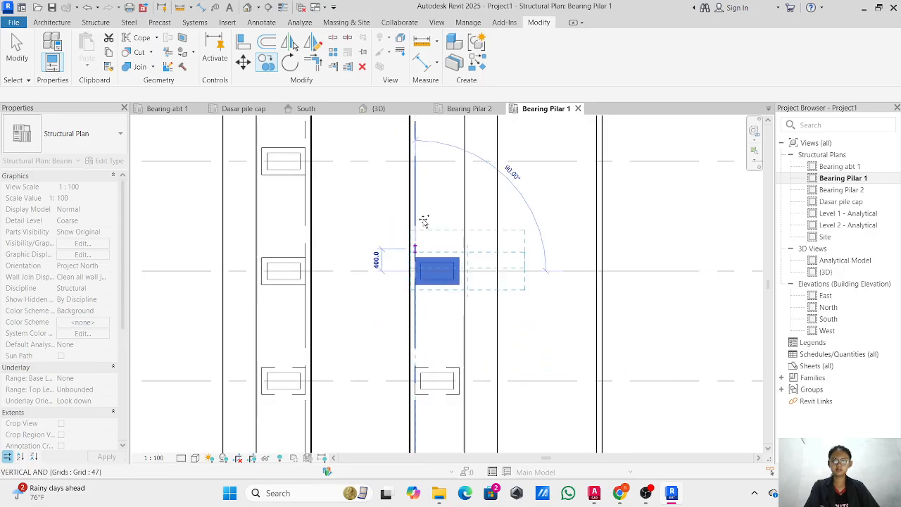
pyautogui.click(415, 161)
pyautogui.scroll(-2, 451, 213)
pyautogui.moveTo(451, 213); pyautogui.dragTo(418, 223, button='middle')
pyautogui.press('Escape')
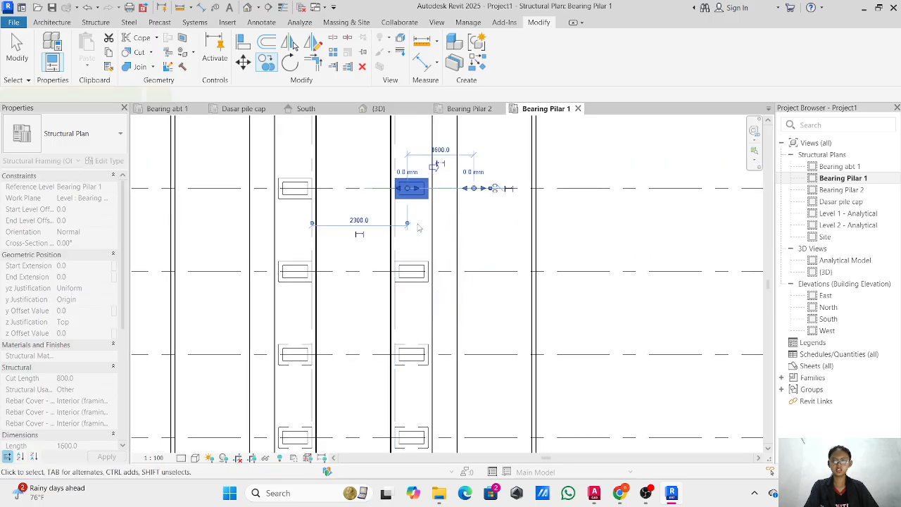
pyautogui.press('Escape')
# - Open the Bearing Pilar 2 structural plan at the second pier, beside the girder grid heads
pyautogui.scroll(-3, 489, 198)
pyautogui.moveTo(489, 200); pyautogui.dragTo(384, 117, button='middle')
pyautogui.scroll(-2, 473, 220)
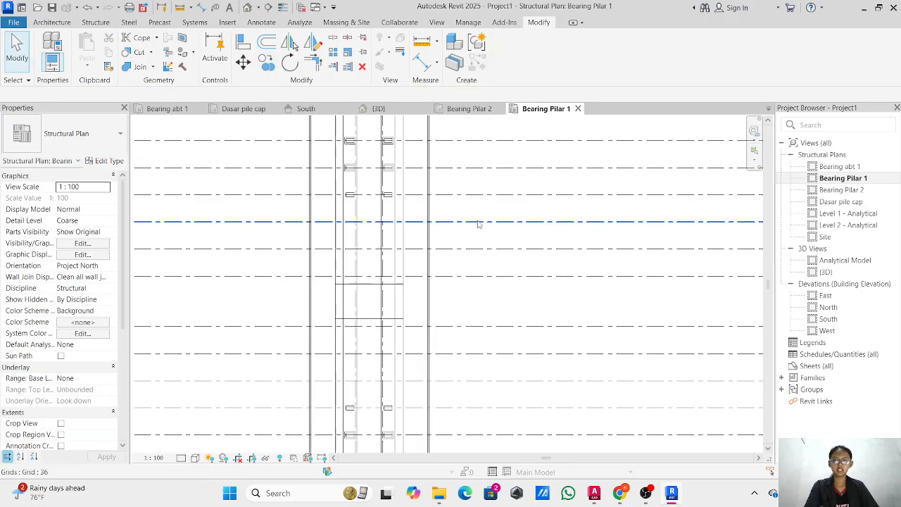
pyautogui.scroll(-2, 479, 224)
pyautogui.moveTo(482, 226); pyautogui.dragTo(446, 204, button='middle')
pyautogui.scroll(-1, 549, 178)
pyautogui.moveTo(552, 180); pyautogui.dragTo(293, 229, button='middle')
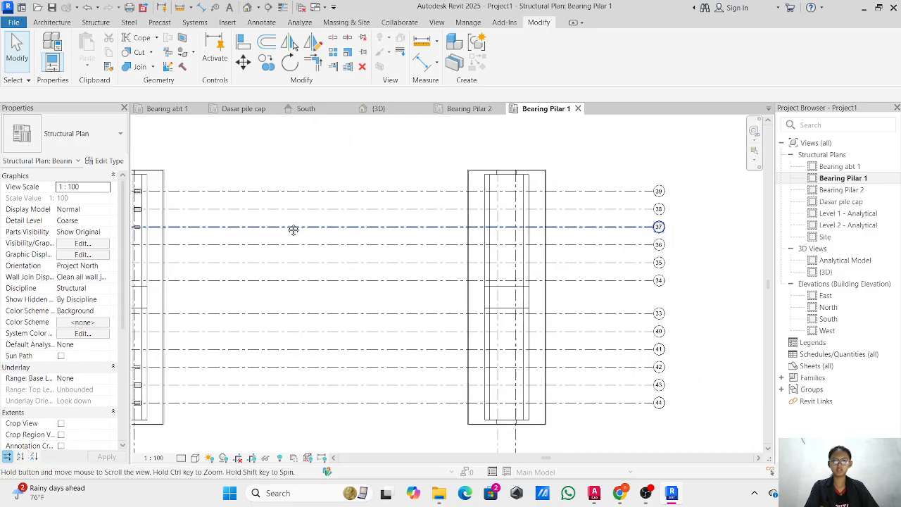
pyautogui.doubleClick(863, 191)
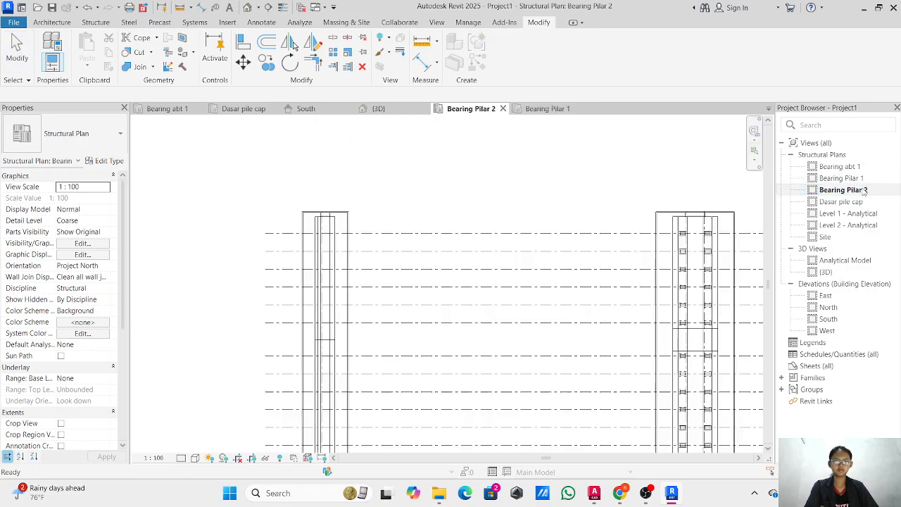
pyautogui.scroll(-1, 357, 356)
pyautogui.moveTo(358, 357); pyautogui.dragTo(252, 244, button='middle')
pyautogui.moveTo(632, 243); pyautogui.dragTo(361, 290, button='middle')
pyautogui.moveTo(545, 278); pyautogui.dragTo(345, 276, button='middle')
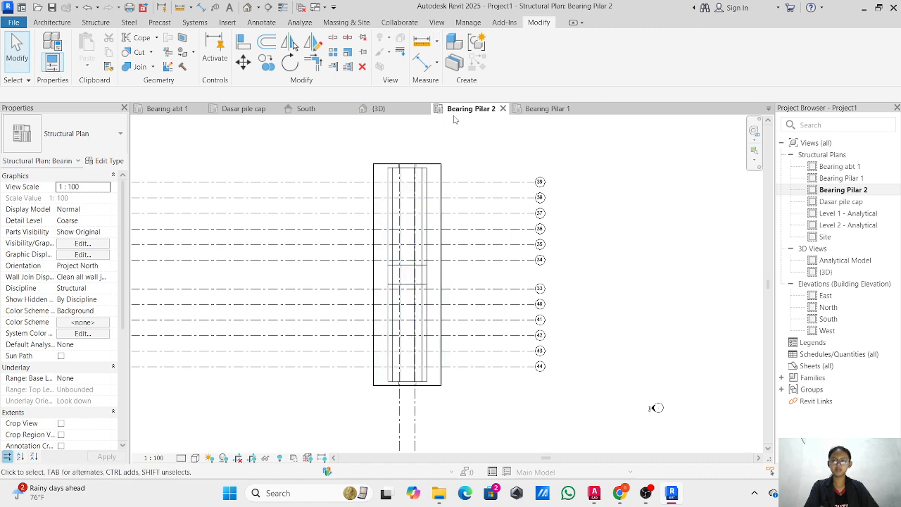
# - Place a bearing beam about 900 mm long on grid 39 beside the second pier's left transverse grid
pyautogui.click(99, 22)
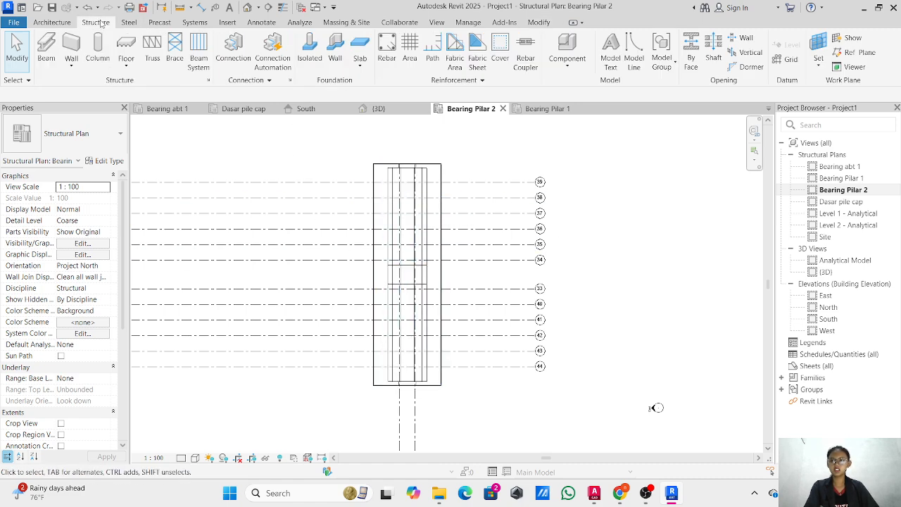
pyautogui.click(56, 49)
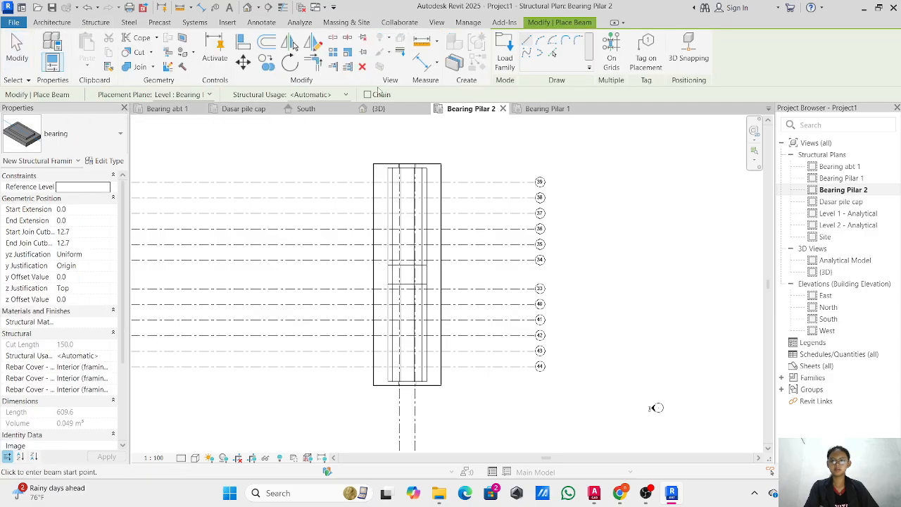
pyautogui.scroll(3, 380, 222)
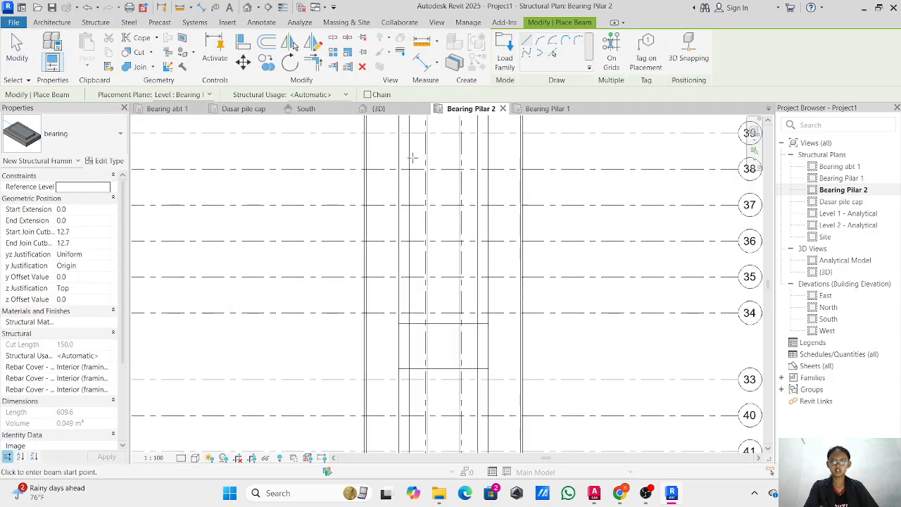
pyautogui.scroll(4, 412, 159)
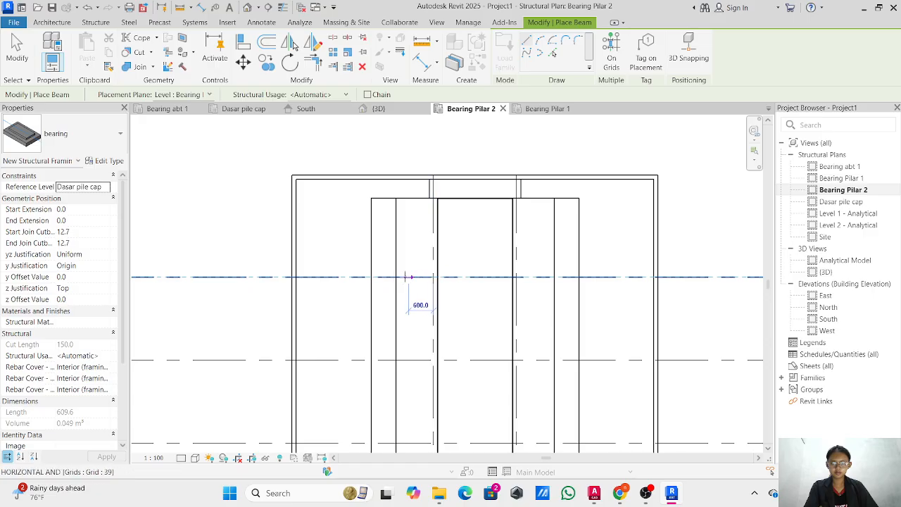
pyautogui.click(425, 277)
pyautogui.press('Escape')
pyautogui.press('Escape')
# - Move the new bearing along grid 39 so the midpoint of its right edge meets the second pier's left transverse grid
pyautogui.click(461, 276)
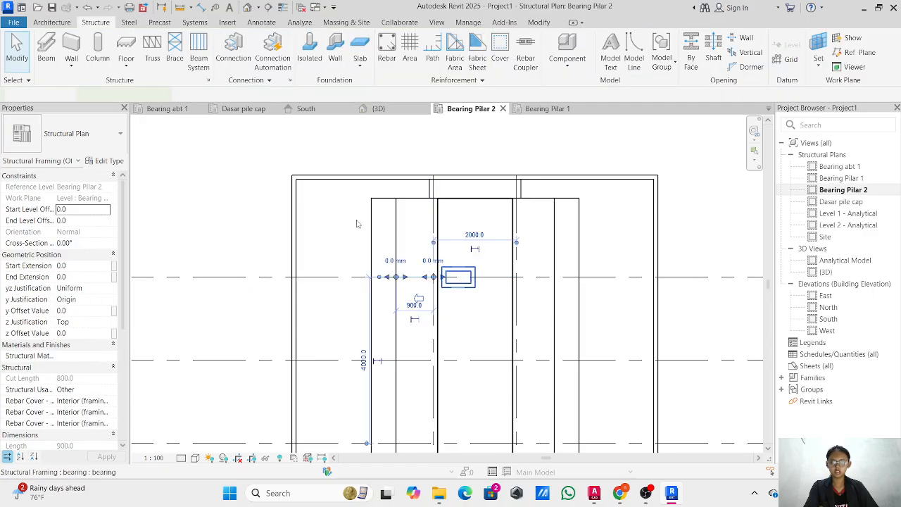
pyautogui.click(243, 62)
pyautogui.scroll(5, 471, 273)
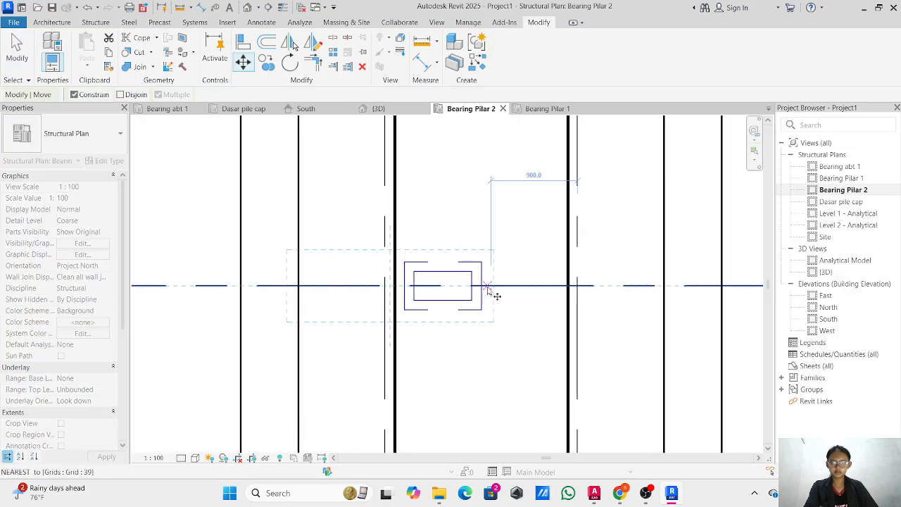
pyautogui.click(384, 285)
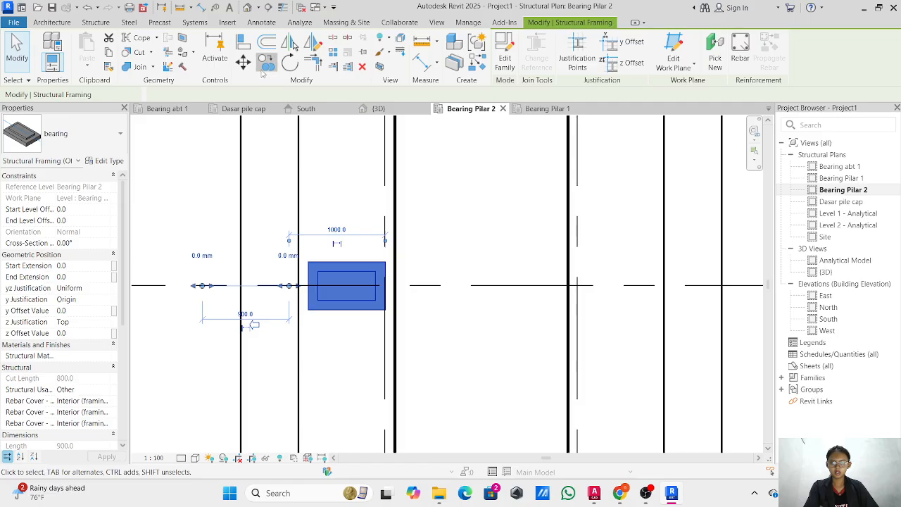
# - Copy the bearing along grid 48 from girder grid 39 to grids 38, 37, 36, 35 and 34
pyautogui.click(267, 65)
pyautogui.click(384, 285)
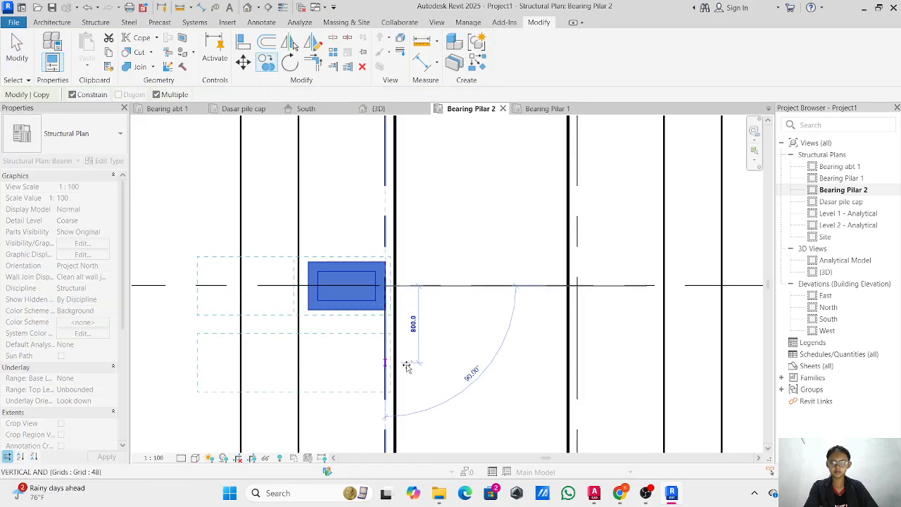
pyautogui.scroll(-2, 437, 324)
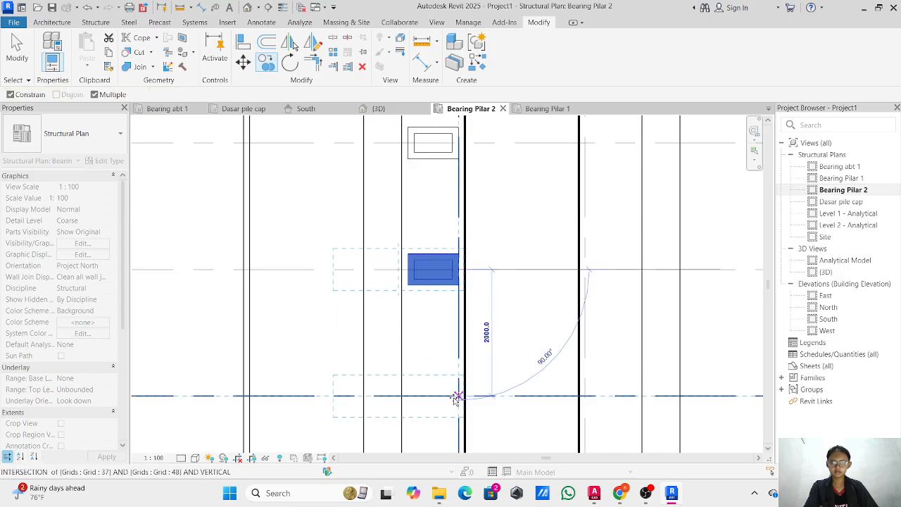
pyautogui.scroll(-5, 458, 396)
pyautogui.scroll(3, 457, 394)
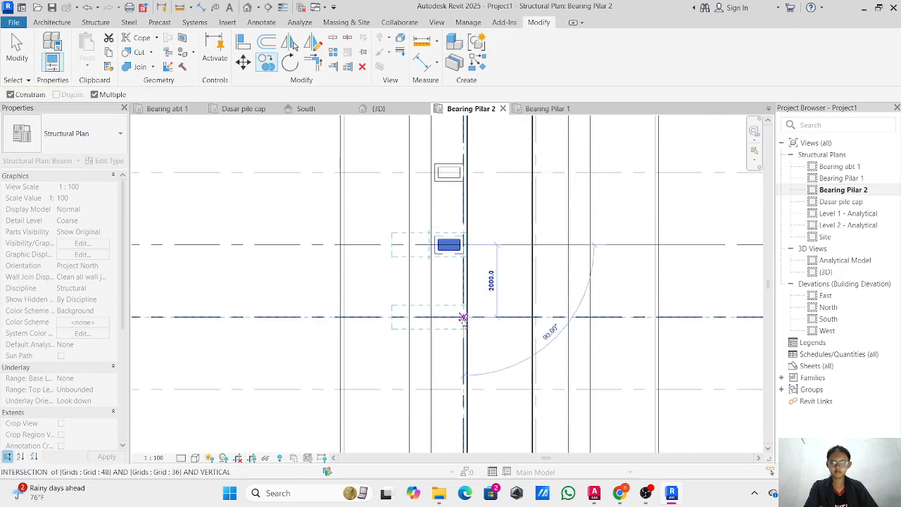
pyautogui.moveTo(488, 388); pyautogui.dragTo(488, 353, button='middle')
pyautogui.click(484, 274)
pyautogui.press('Escape')
pyautogui.press('Escape')
# - Copy the six bearings on grid 48 together so the topmost copy lands on grid 33, covering girder grids 33 and 40 to 44
pyautogui.scroll(-2, 501, 228)
pyautogui.scroll(-1, 483, 344)
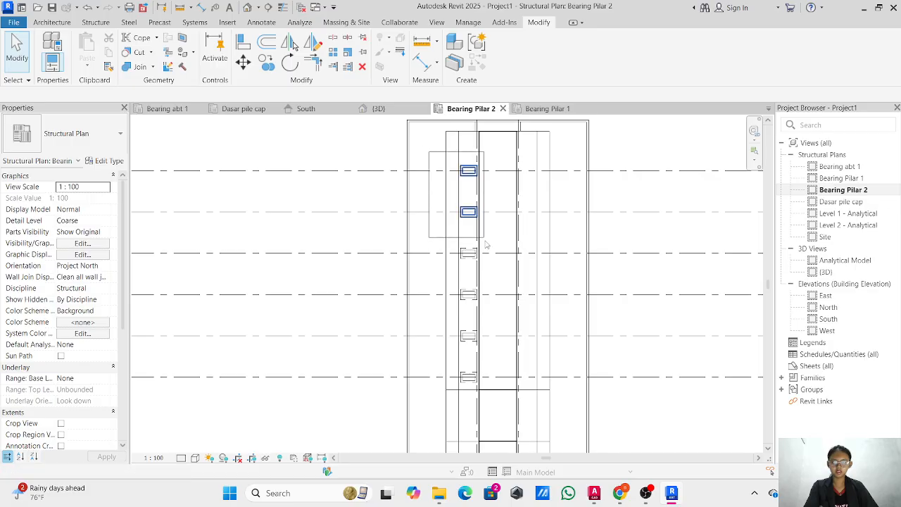
pyautogui.moveTo(497, 387); pyautogui.dragTo(497, 387)
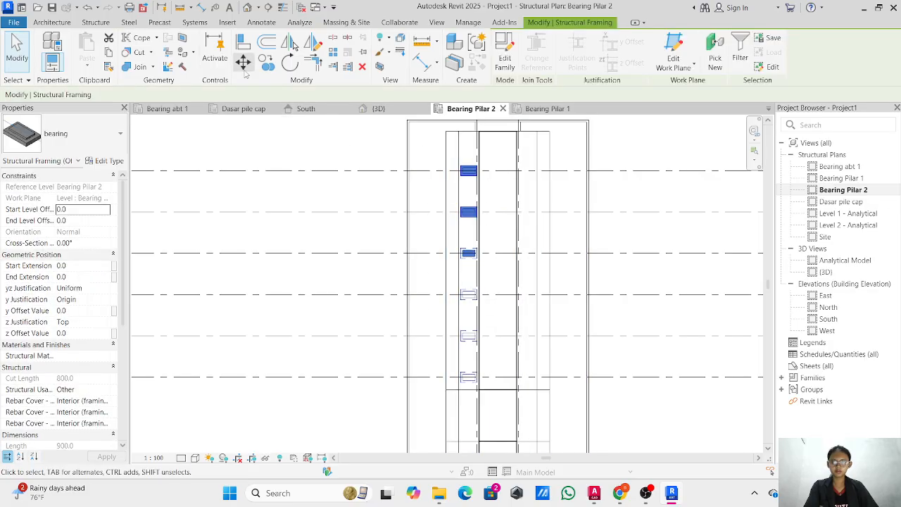
pyautogui.press('c')
pyautogui.press('c')
pyautogui.scroll(5, 477, 171)
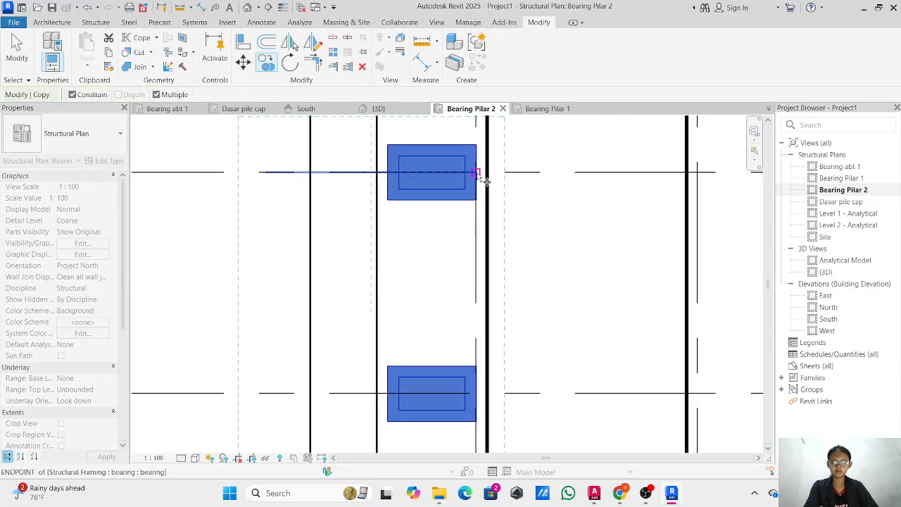
pyautogui.scroll(-2, 476, 344)
pyautogui.moveTo(466, 289); pyautogui.dragTo(436, 29, button='middle')
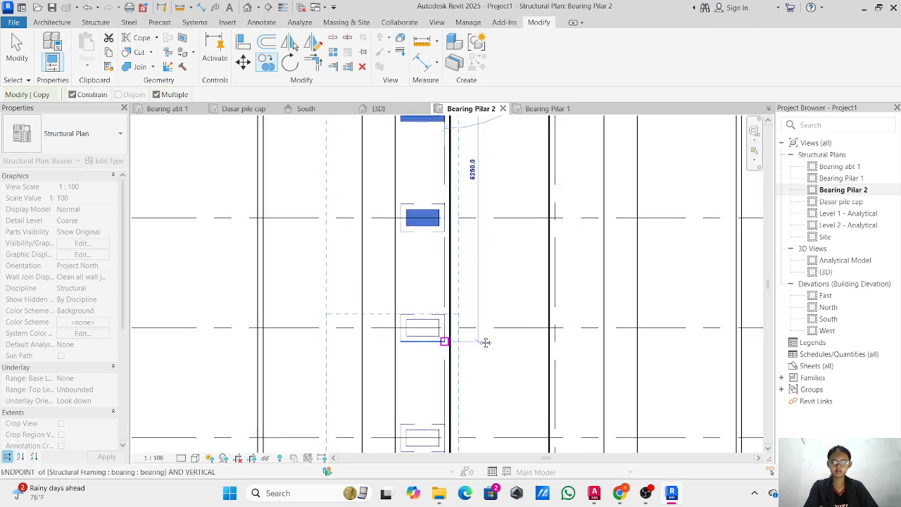
pyautogui.moveTo(485, 342); pyautogui.dragTo(486, 202, button='middle')
pyautogui.moveTo(491, 309); pyautogui.dragTo(486, 219, button='middle')
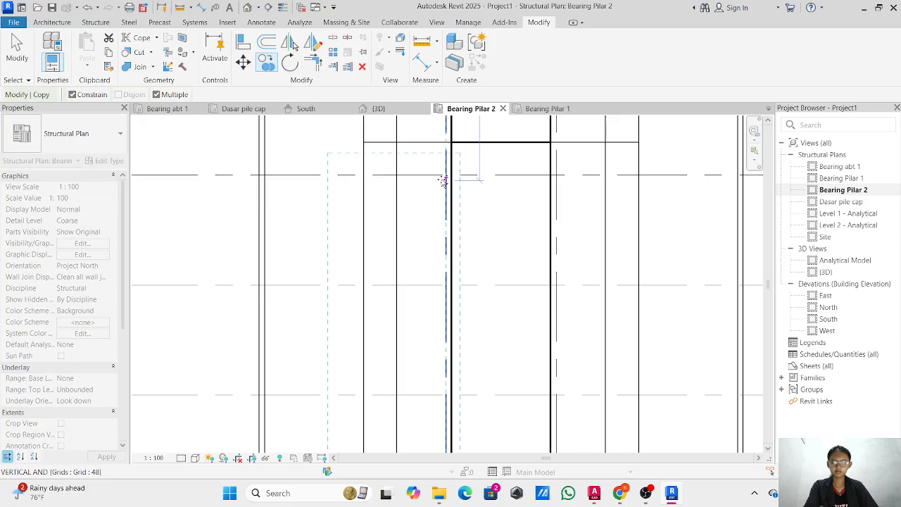
pyautogui.scroll(-2, 446, 175)
pyautogui.scroll(4, 445, 169)
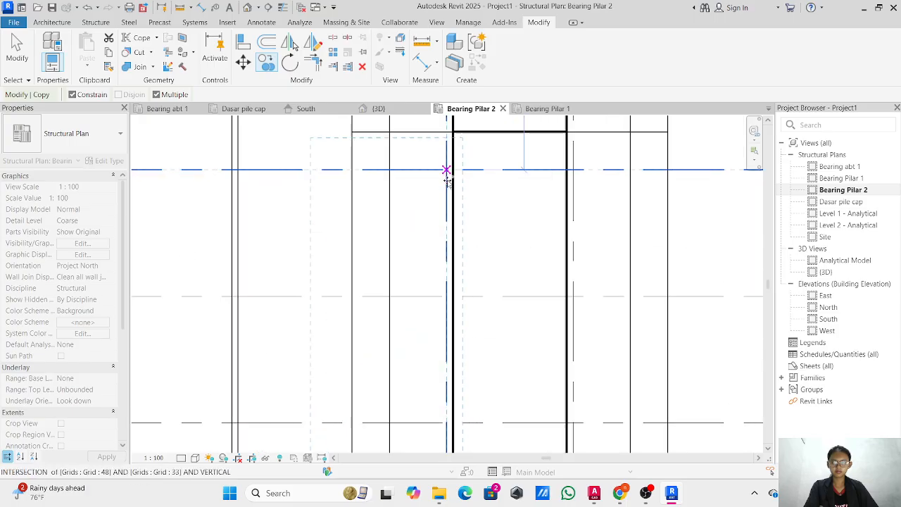
pyautogui.click(445, 167)
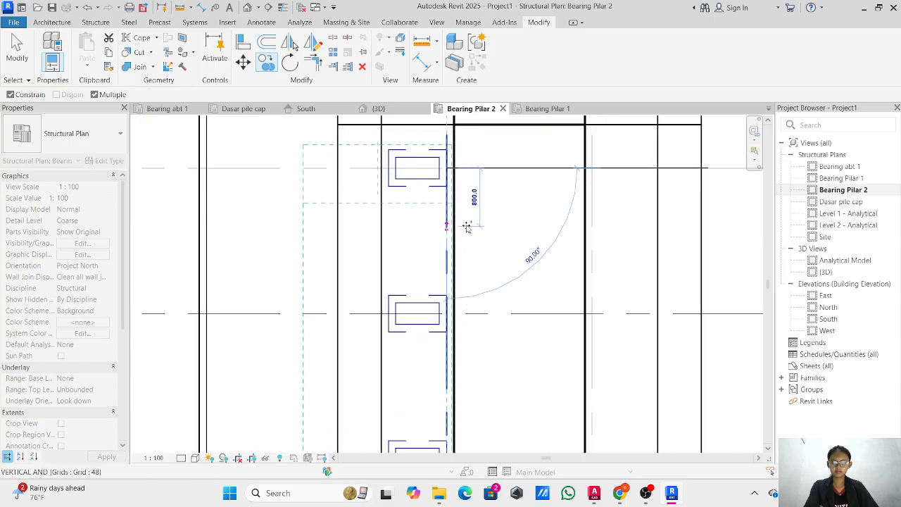
pyautogui.scroll(-5, 467, 226)
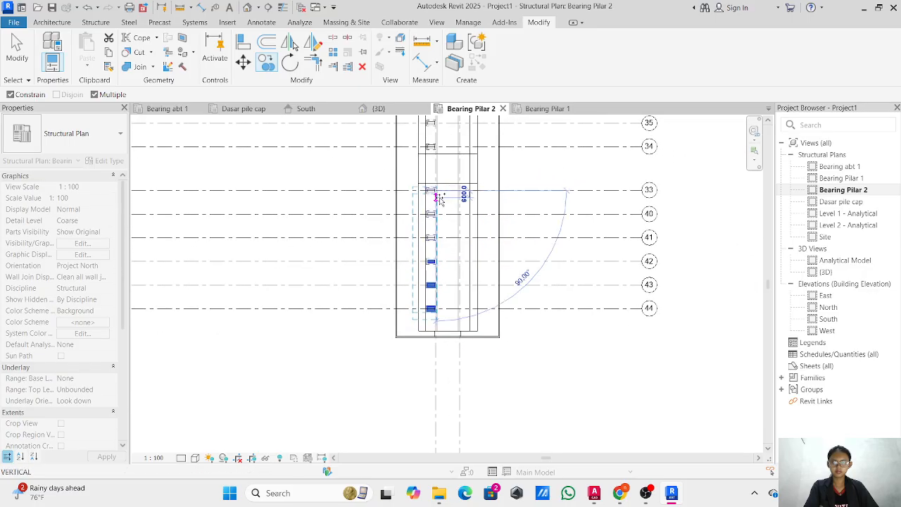
pyautogui.press('Escape')
pyautogui.press('Escape')
# - Inspect the piers' bearings in the South elevation and switch that view to wireframe display
pyautogui.scroll(-5, 421, 215)
pyautogui.moveTo(428, 221); pyautogui.dragTo(581, 304, button='middle')
pyautogui.click(318, 111)
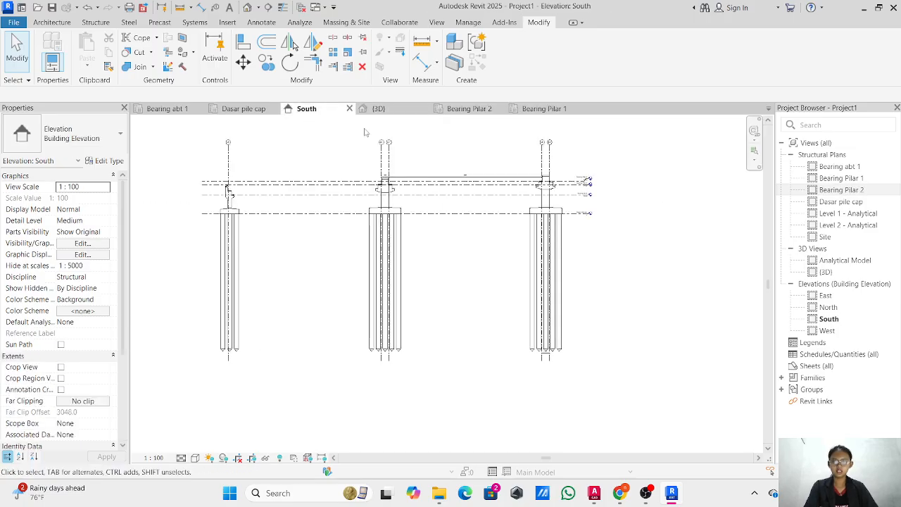
pyautogui.scroll(3, 380, 176)
pyautogui.scroll(4, 394, 193)
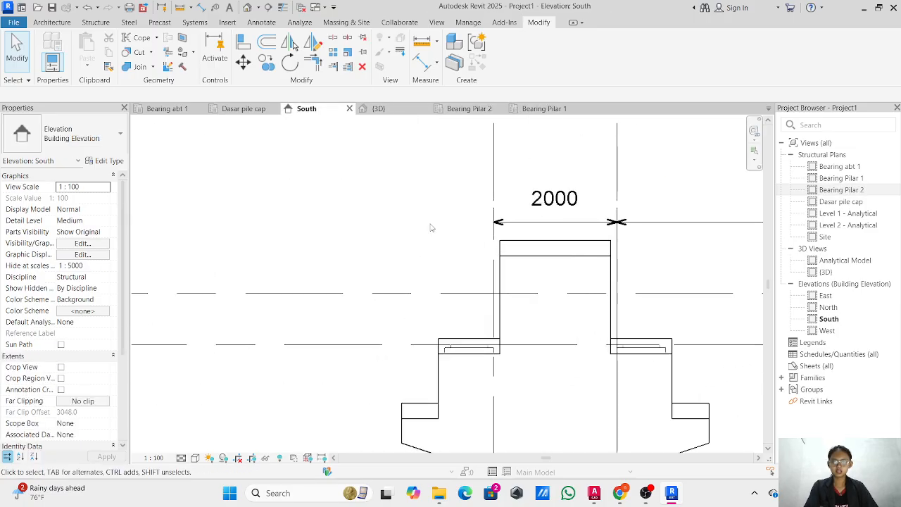
pyautogui.moveTo(514, 248); pyautogui.dragTo(217, 188, button='middle')
pyautogui.scroll(-1, 560, 235)
pyautogui.moveTo(466, 219); pyautogui.dragTo(240, 214, button='middle')
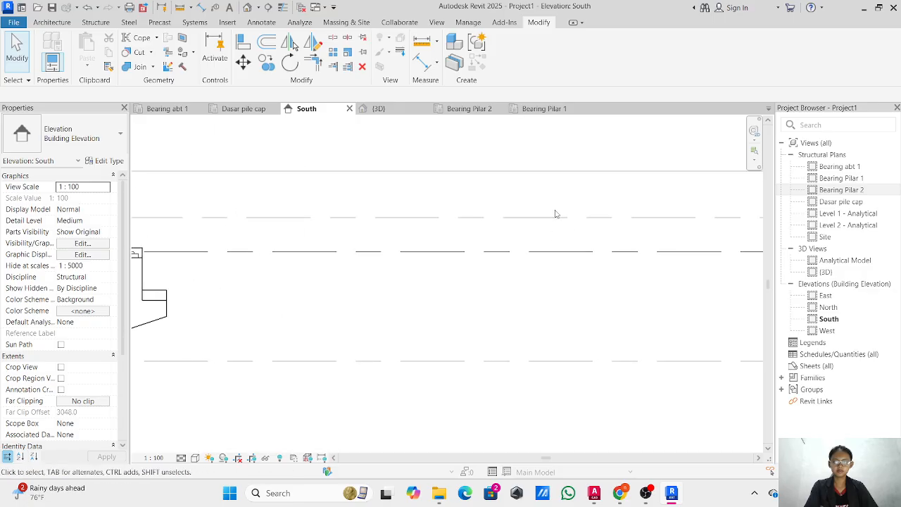
pyautogui.moveTo(557, 211); pyautogui.dragTo(171, 195, button='middle')
pyautogui.moveTo(575, 198); pyautogui.dragTo(334, 218, button='middle')
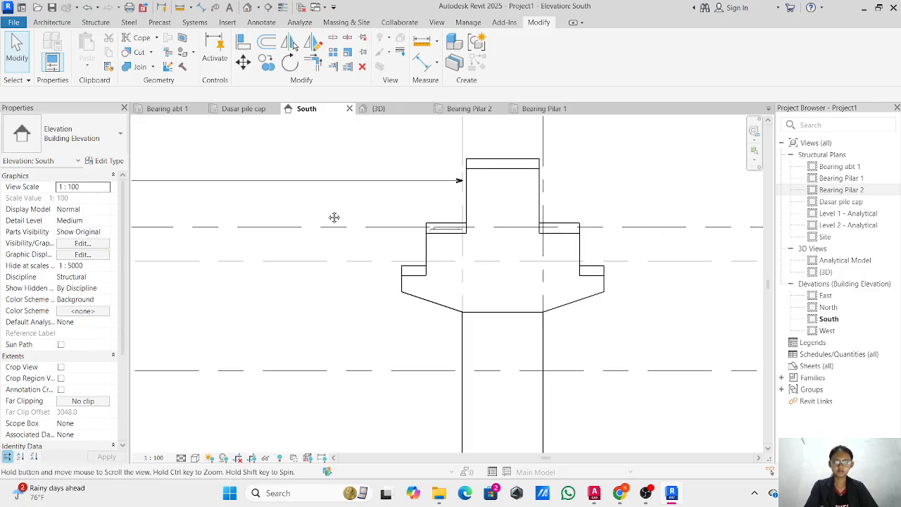
pyautogui.scroll(2, 543, 229)
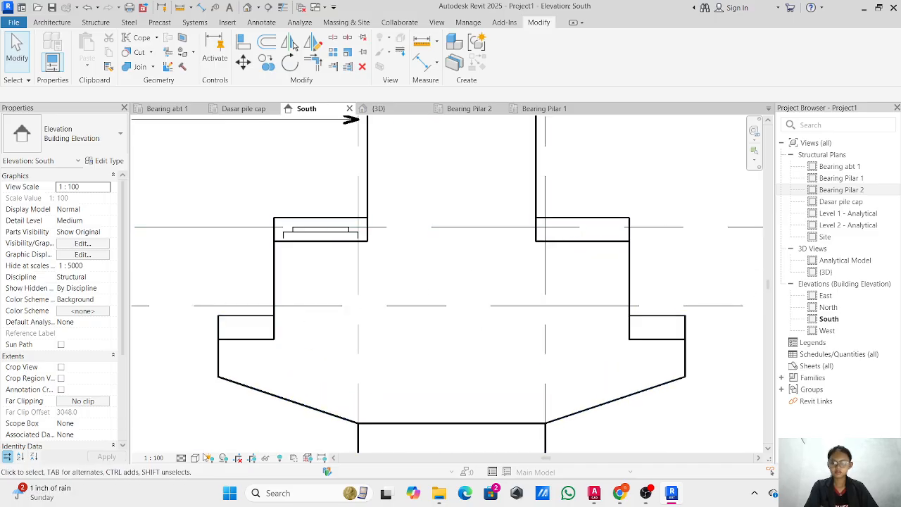
pyautogui.click(196, 458)
pyautogui.click(221, 390)
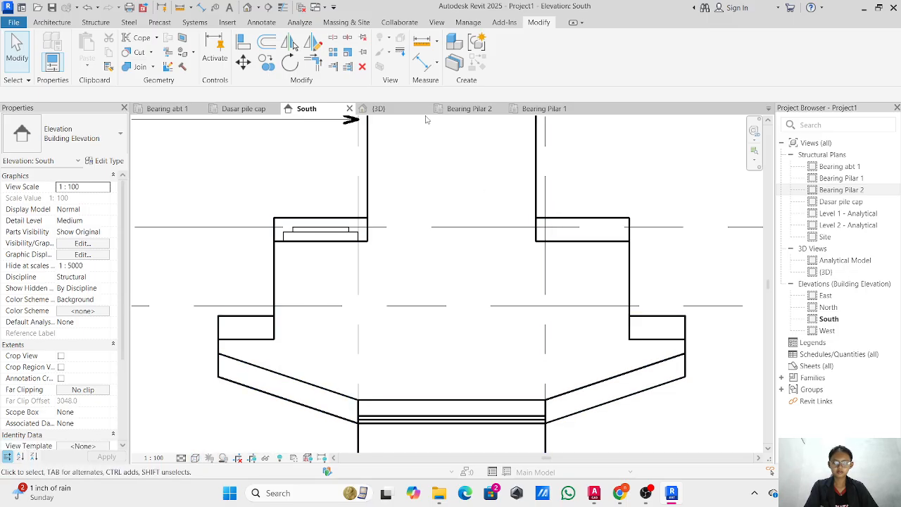
# - Examine the bearing rows and abutment in the Bearing Pilar 2 and Bearing Pilar 1 structural plans
pyautogui.click(469, 108)
pyautogui.scroll(3, 619, 155)
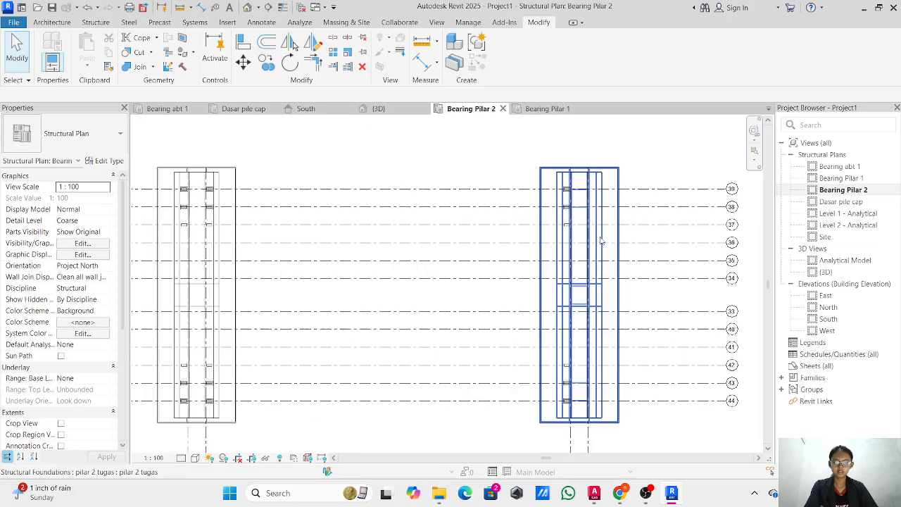
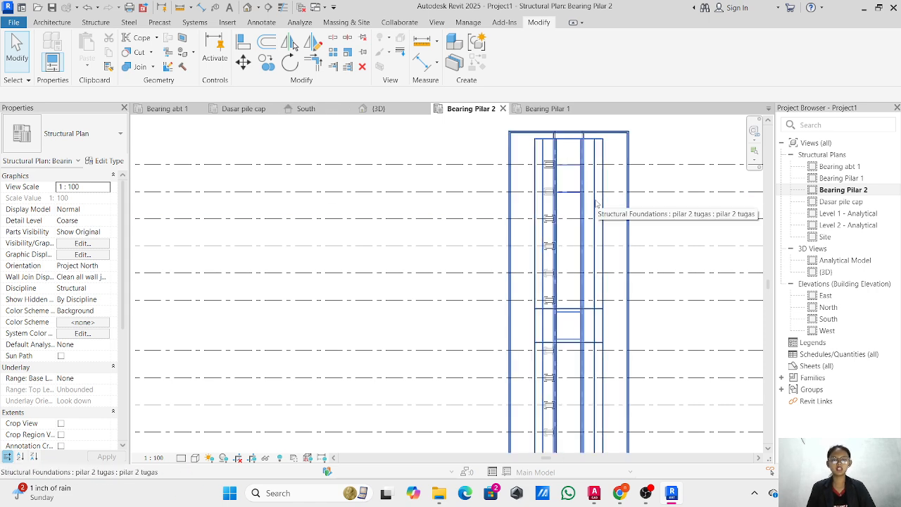
pyautogui.scroll(-6, 484, 246)
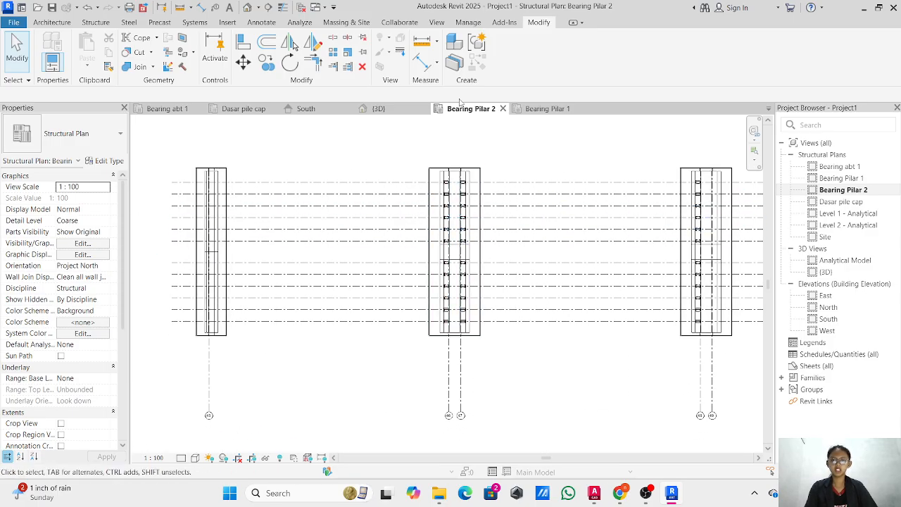
pyautogui.click(540, 108)
pyautogui.scroll(3, 416, 247)
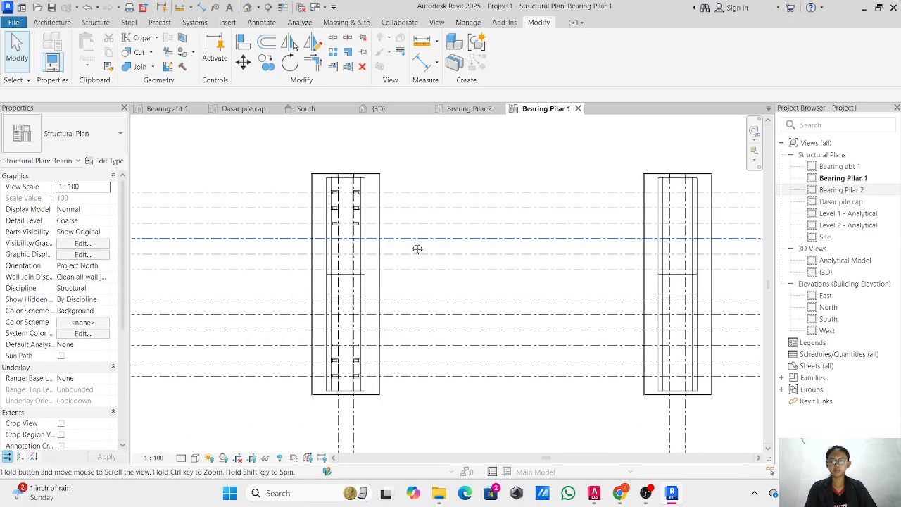
pyautogui.moveTo(416, 247); pyautogui.dragTo(648, 199, button='middle')
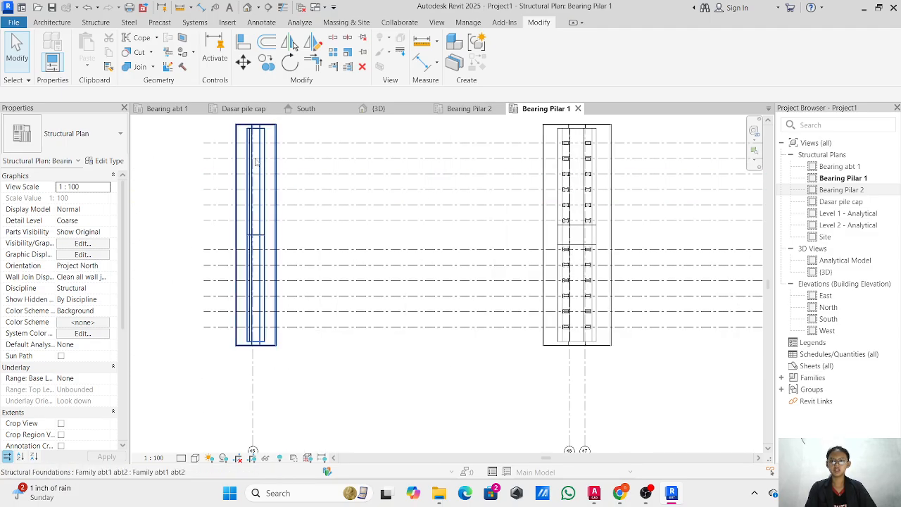
pyautogui.scroll(5, 255, 161)
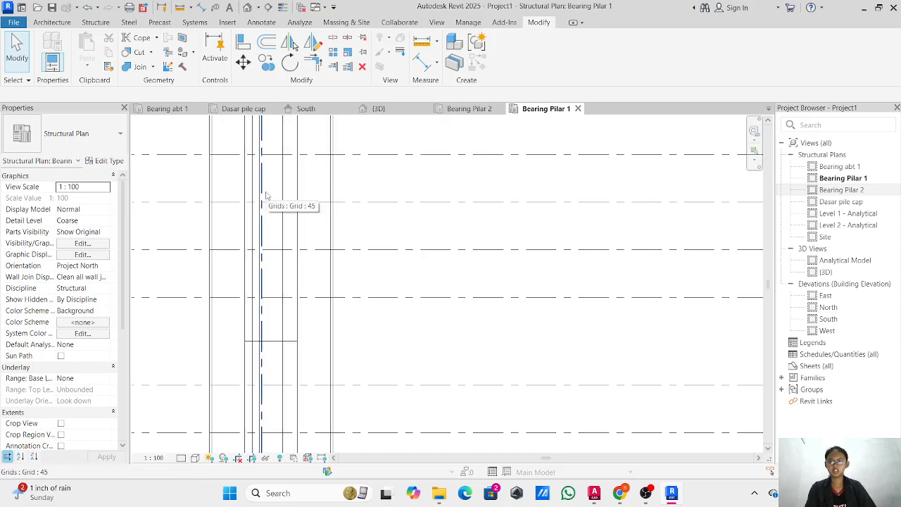
# - Open the Bearing abt 1 structural plan and load the girder family from the Tugas Mingguan Pak Ranto folder
pyautogui.click(166, 108)
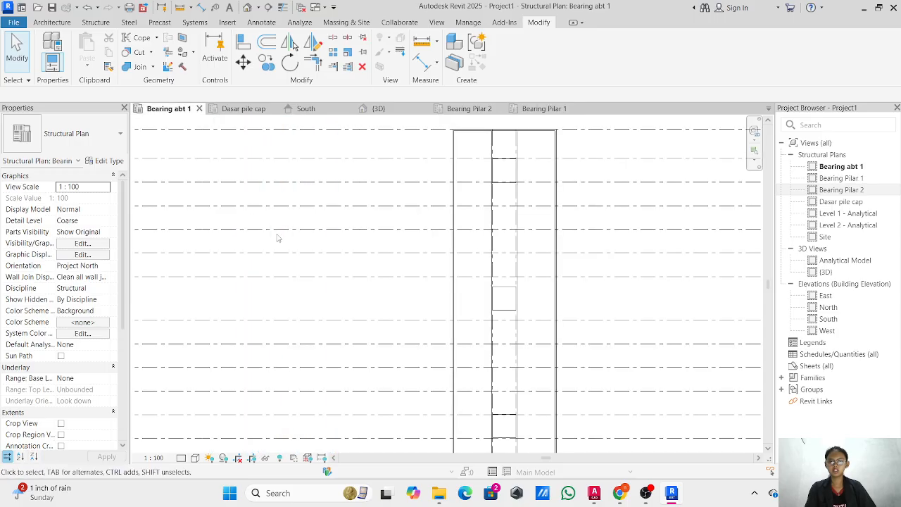
pyautogui.moveTo(307, 255); pyautogui.dragTo(603, 225, button='middle')
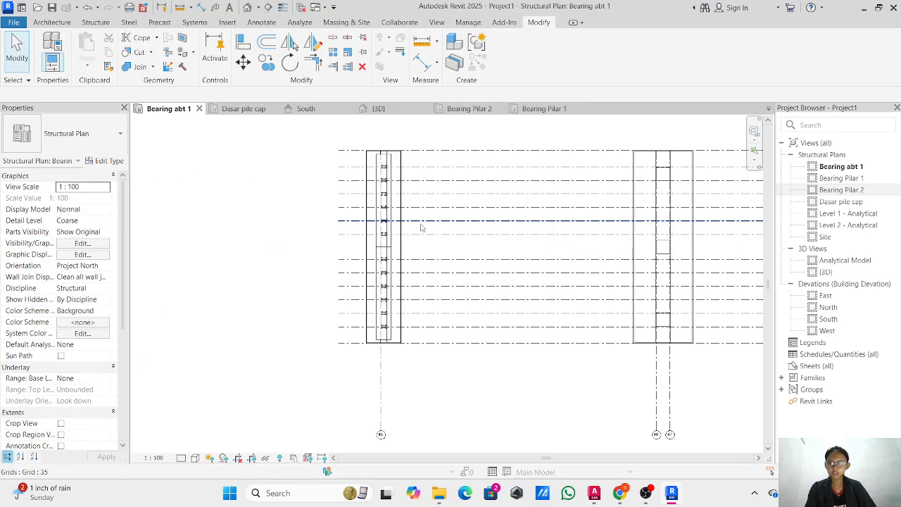
pyautogui.scroll(2, 412, 222)
pyautogui.moveTo(477, 332); pyautogui.dragTo(307, 299, button='middle')
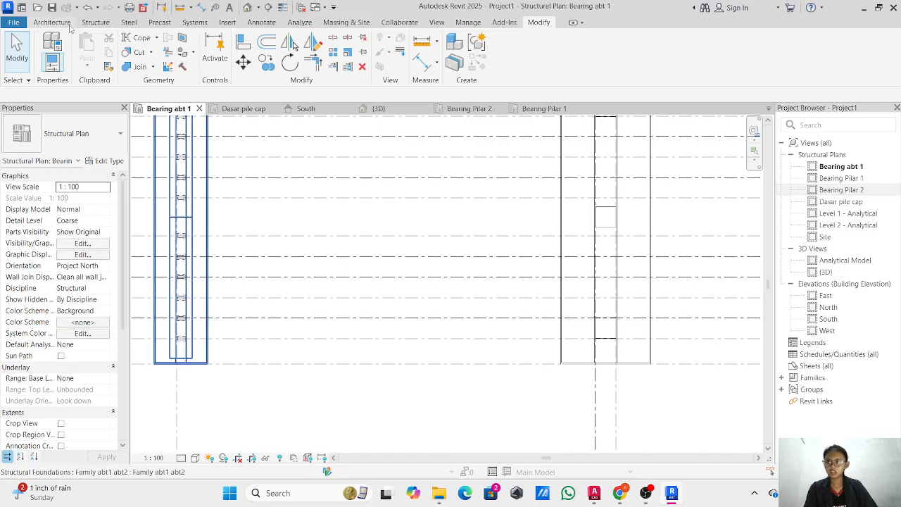
pyautogui.click(95, 22)
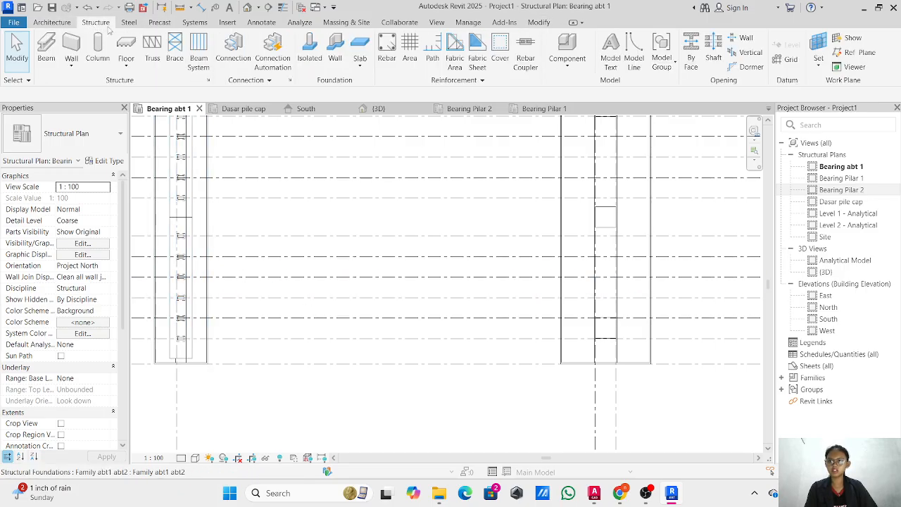
pyautogui.click(227, 22)
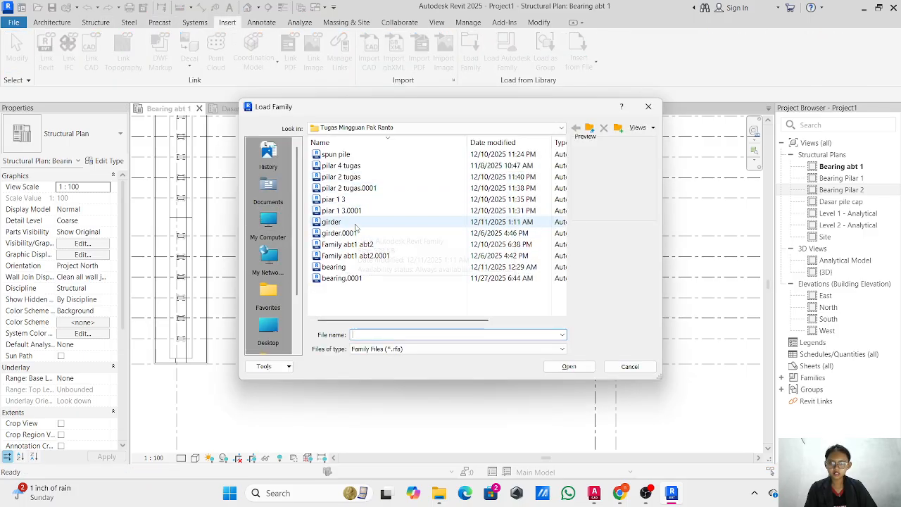
pyautogui.click(357, 223)
pyautogui.click(569, 366)
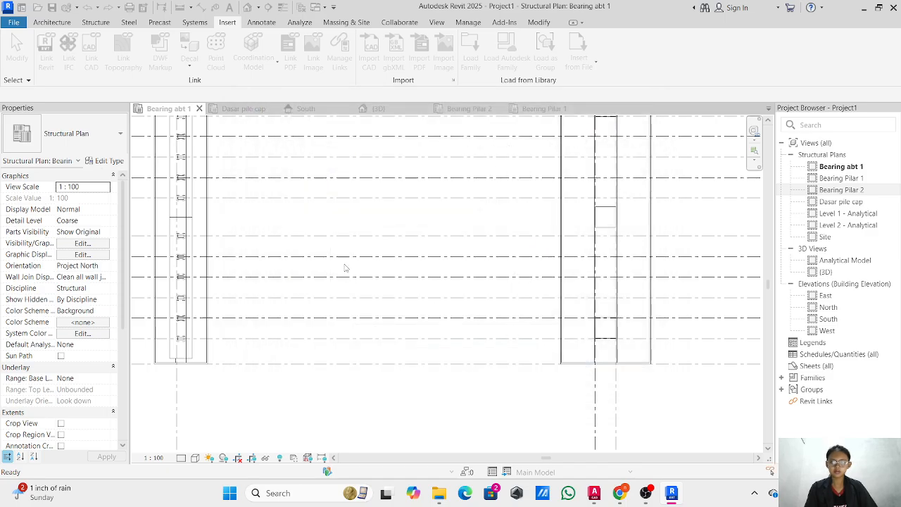
# - Place a horizontal girder beam between the abutment and the first pier, just above grid 33
pyautogui.click(67, 22)
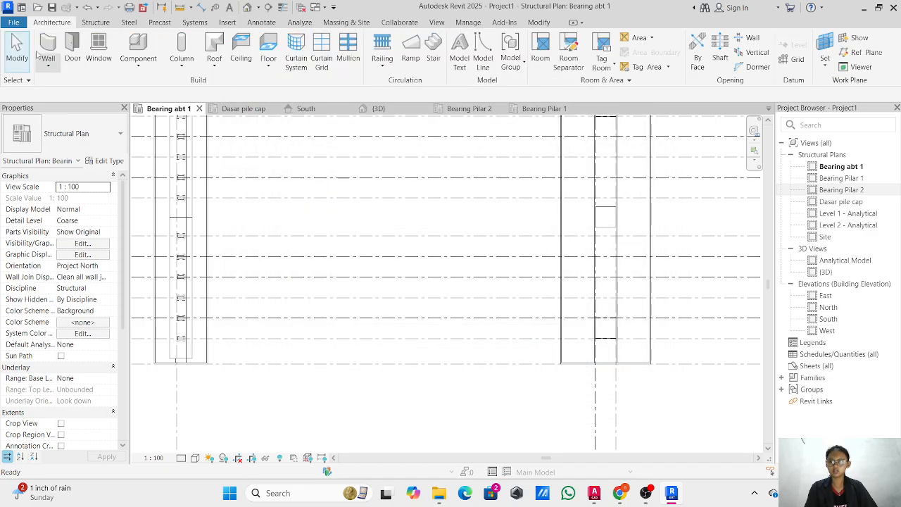
pyautogui.click(96, 24)
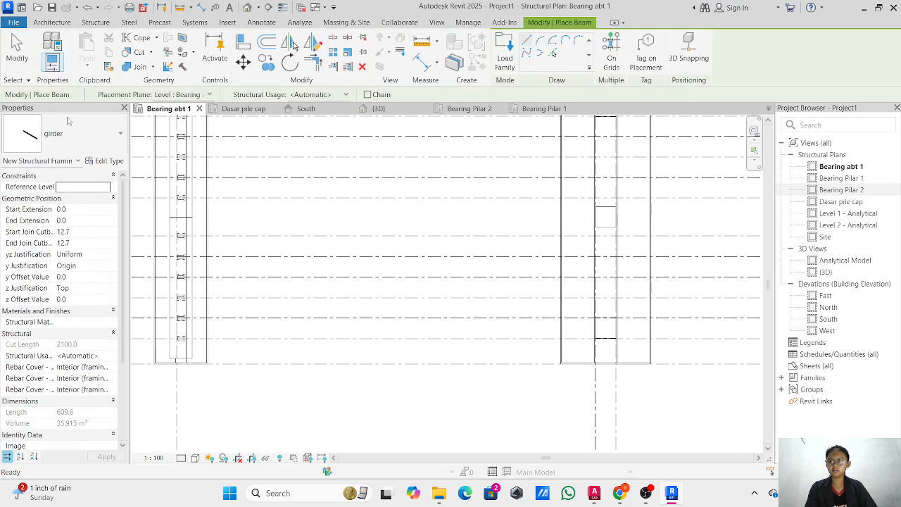
pyautogui.click(232, 226)
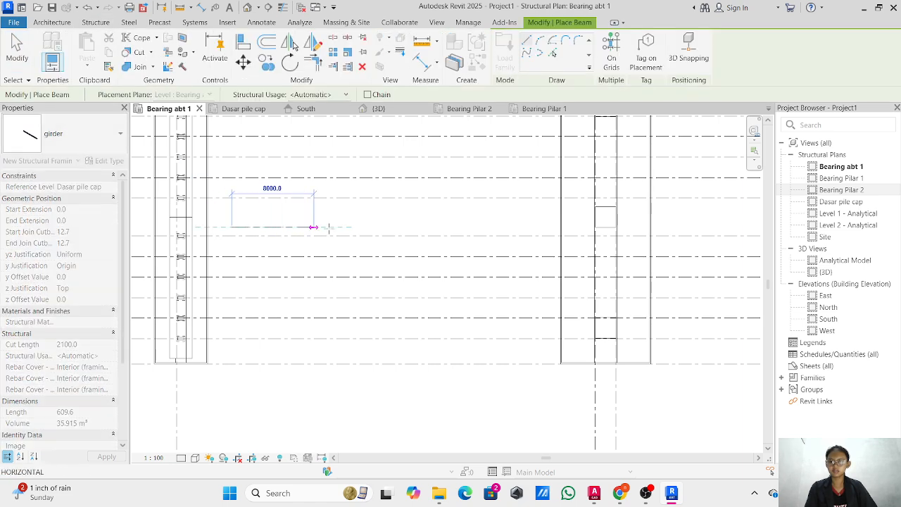
pyautogui.click(366, 227)
pyautogui.scroll(-2, 368, 233)
pyautogui.moveTo(370, 240); pyautogui.dragTo(394, 250, button='middle')
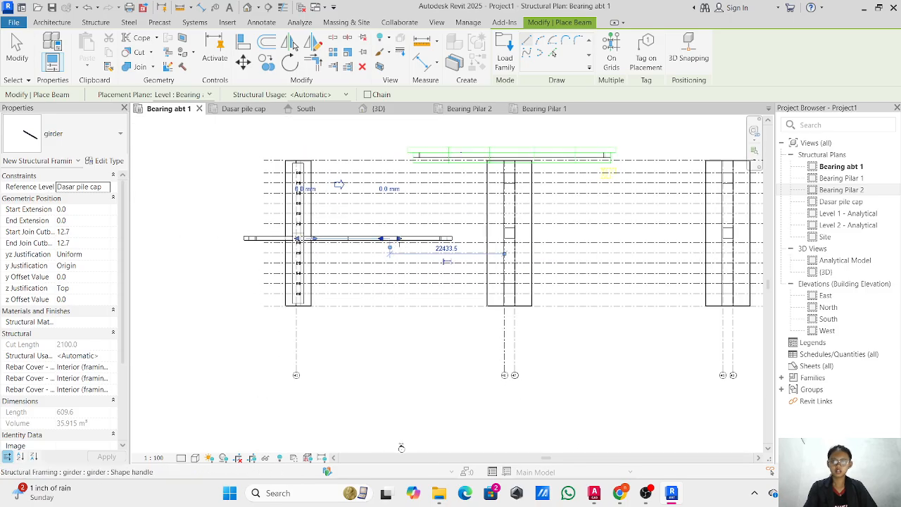
pyautogui.press('Escape')
pyautogui.press('Escape')
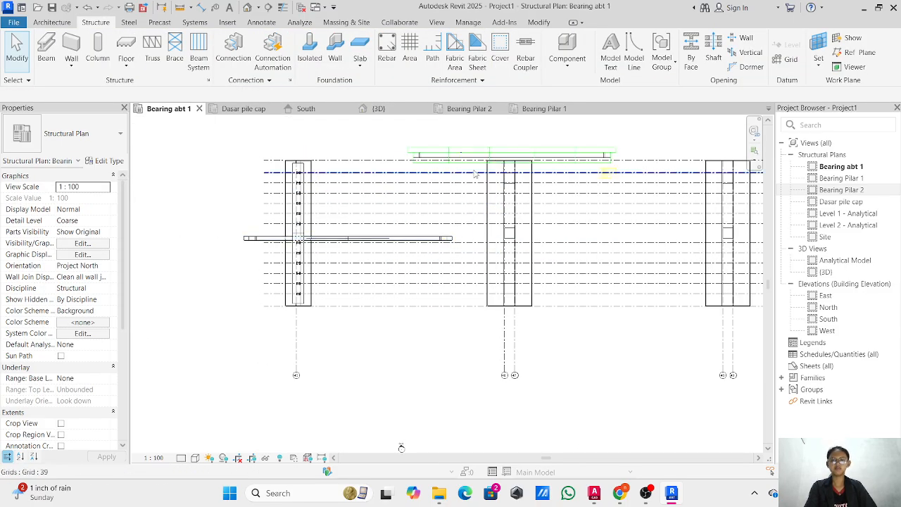
pyautogui.moveTo(478, 149); pyautogui.dragTo(330, 185, button='middle')
pyautogui.scroll(2, 431, 176)
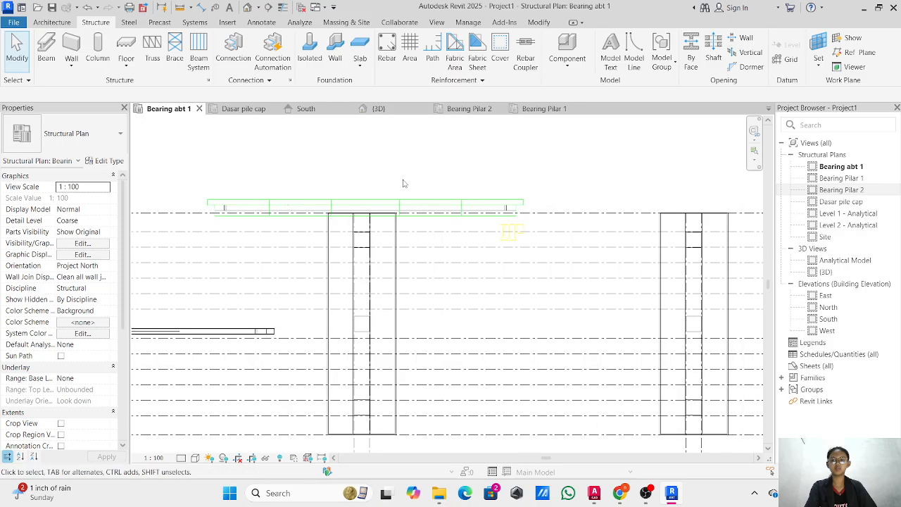
# - Delete the girder placed between the supports and open the girder family file from the Tugas Mingguan folder inside BIM
pyautogui.click(296, 211)
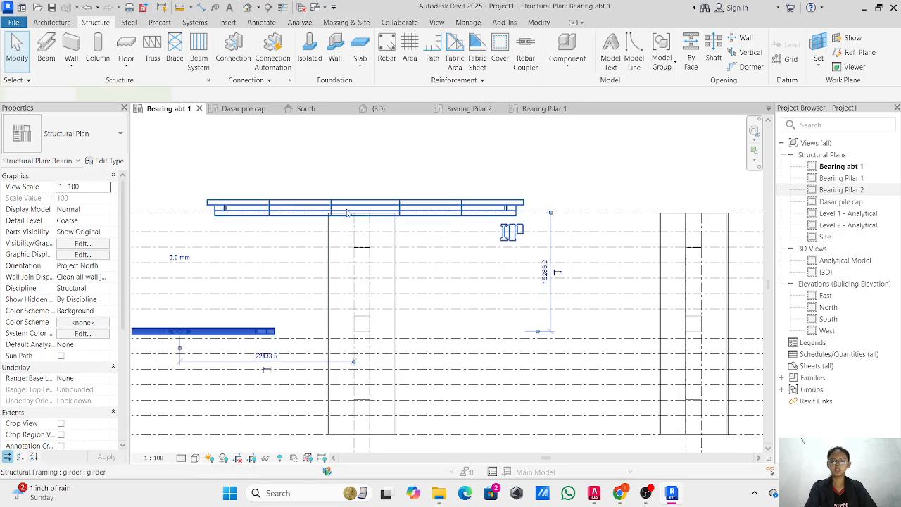
pyautogui.press('Delete')
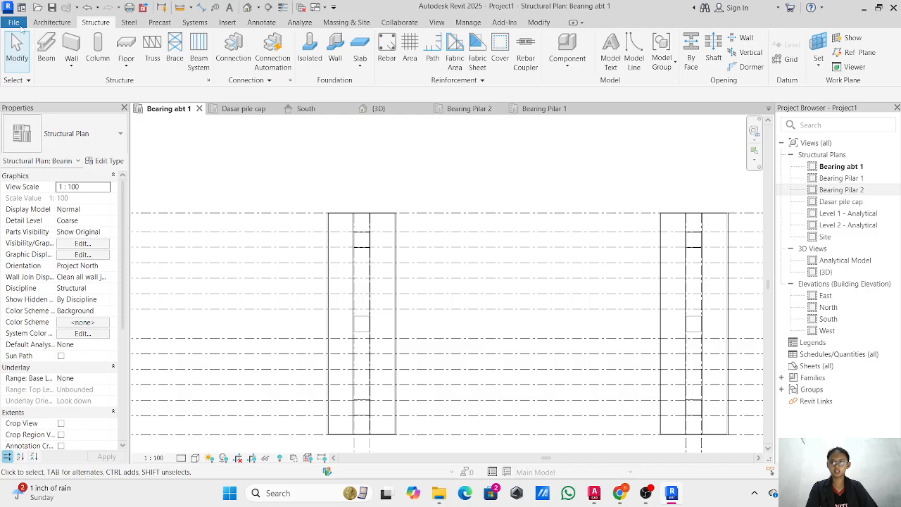
pyautogui.click(14, 22)
pyautogui.moveTo(73, 102)
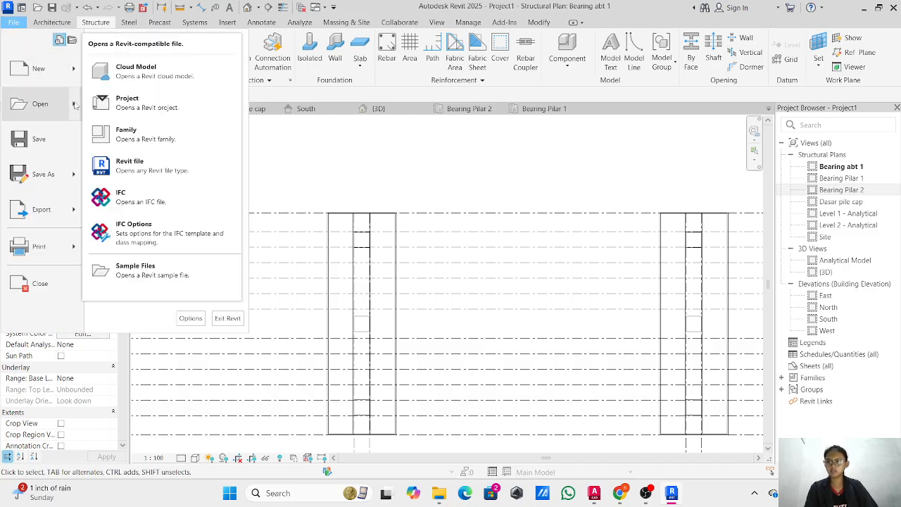
pyautogui.click(130, 140)
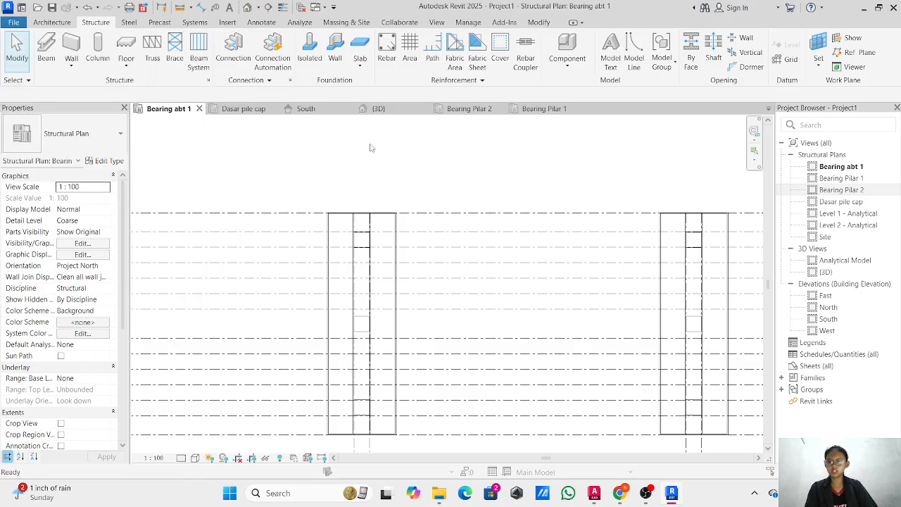
pyautogui.click(458, 127)
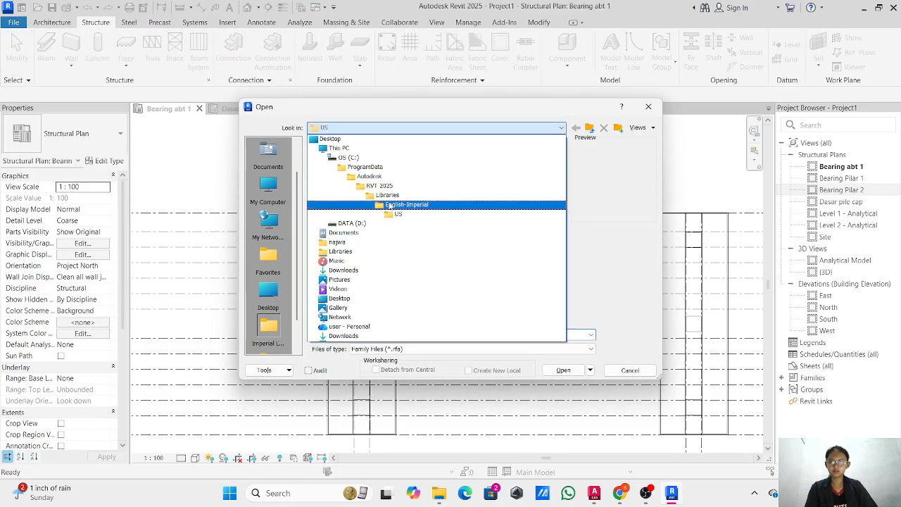
pyautogui.click(345, 233)
pyautogui.doubleClick(338, 199)
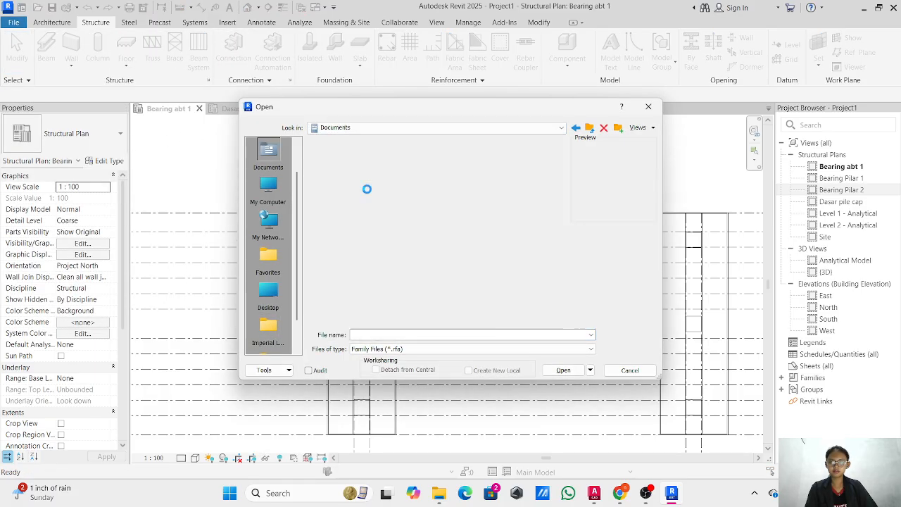
pyautogui.doubleClick(348, 156)
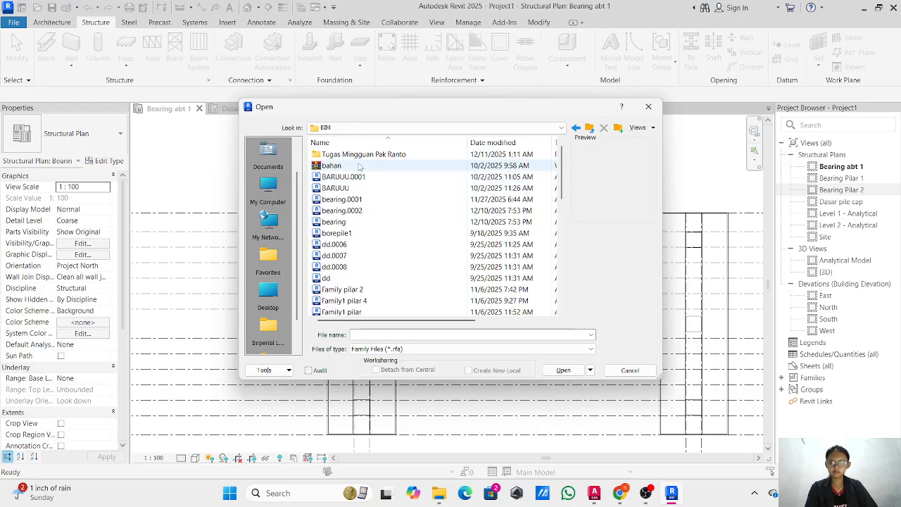
pyautogui.doubleClick(358, 152)
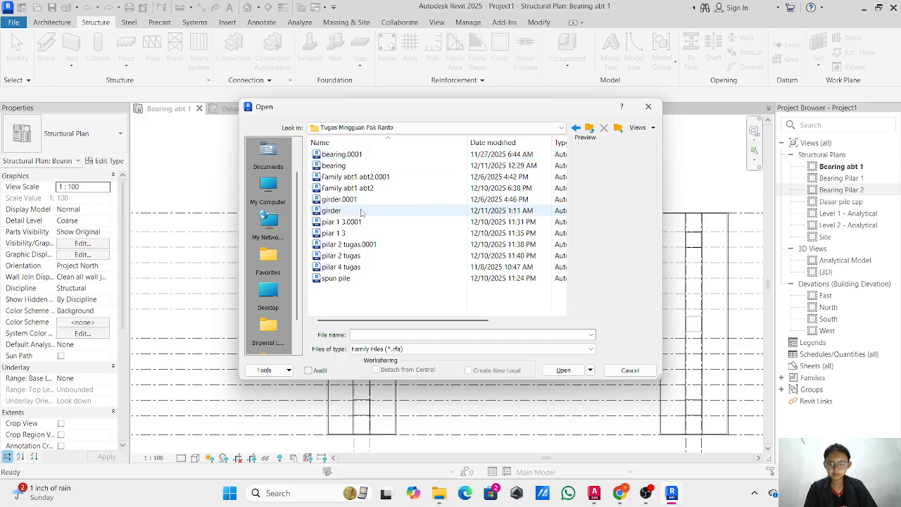
pyautogui.doubleClick(360, 213)
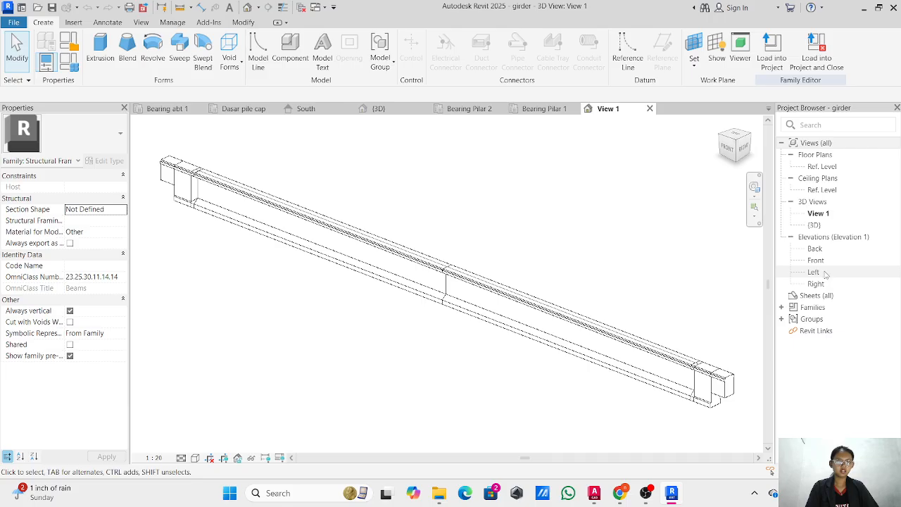
# - Delete the imported CAD drawing from the girder family's Ref. Level floor plan and save the family
pyautogui.doubleClick(821, 166)
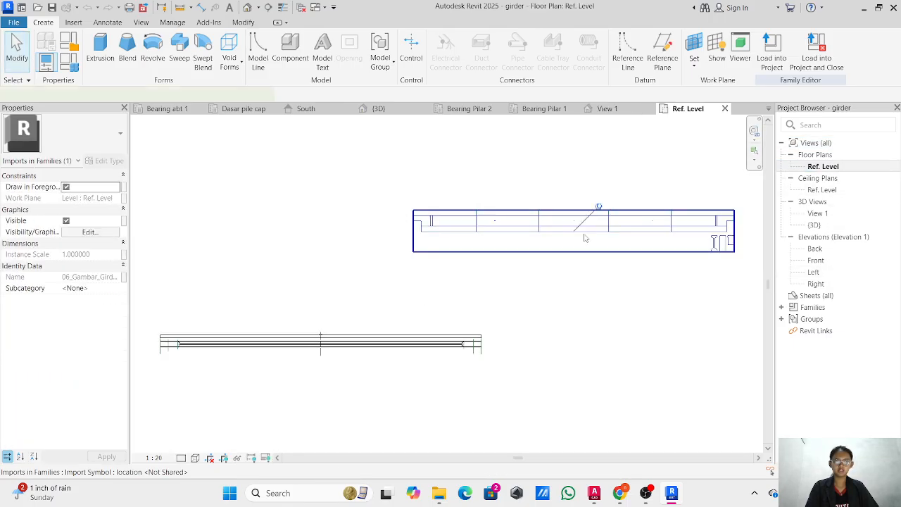
pyautogui.click(584, 238)
pyautogui.press('Delete')
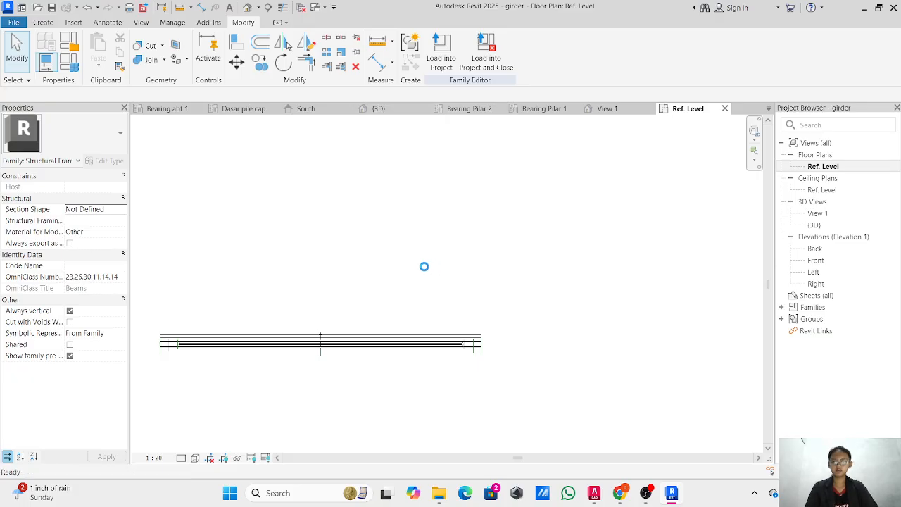
# - Reload the girder family into the bridge project from the Bearing abt 1 plan, overwriting the existing version
pyautogui.click(184, 112)
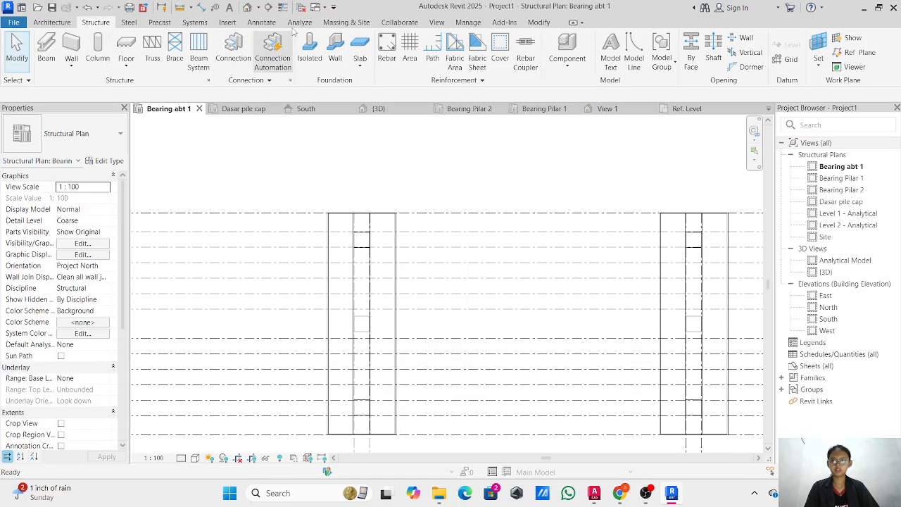
pyautogui.click(257, 22)
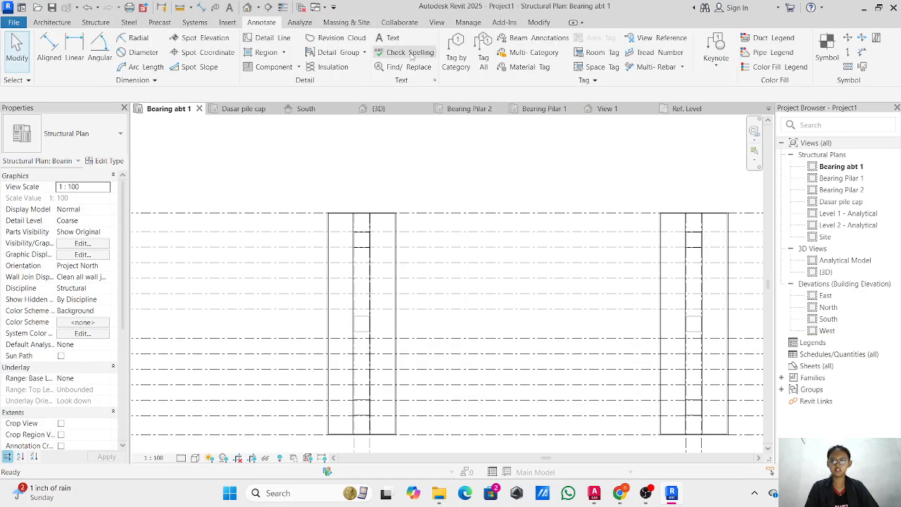
pyautogui.click(237, 24)
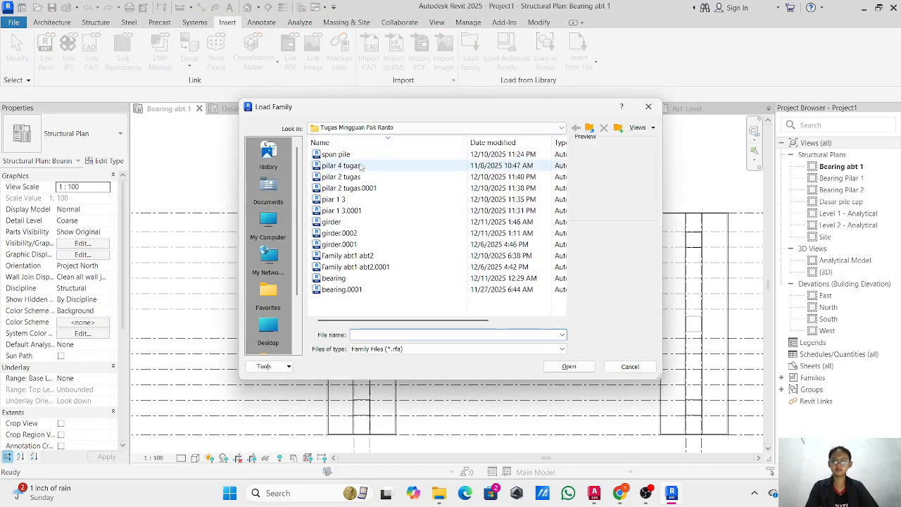
pyautogui.click(371, 223)
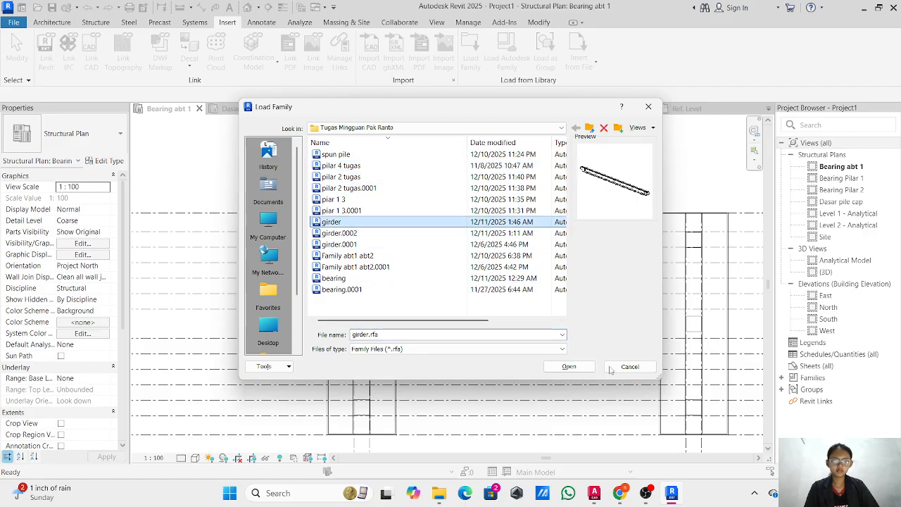
pyautogui.click(558, 368)
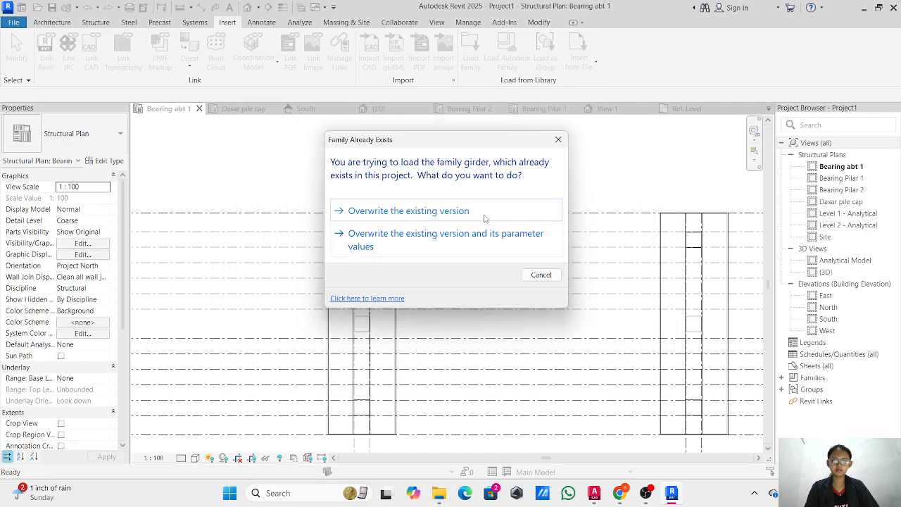
pyautogui.click(485, 212)
# - Place a horizontal girder beam about 34000 mm long above the grid rows, between the abutment and the first pier
pyautogui.scroll(-3, 433, 194)
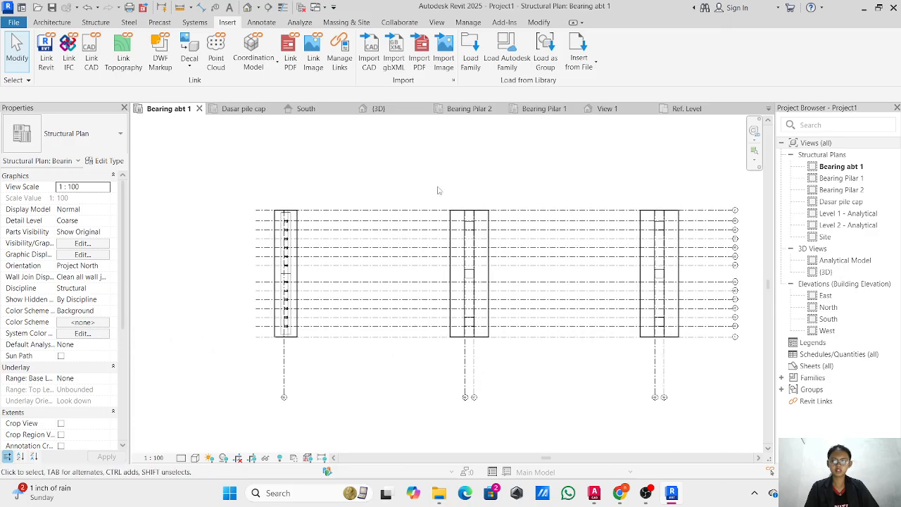
pyautogui.click(93, 23)
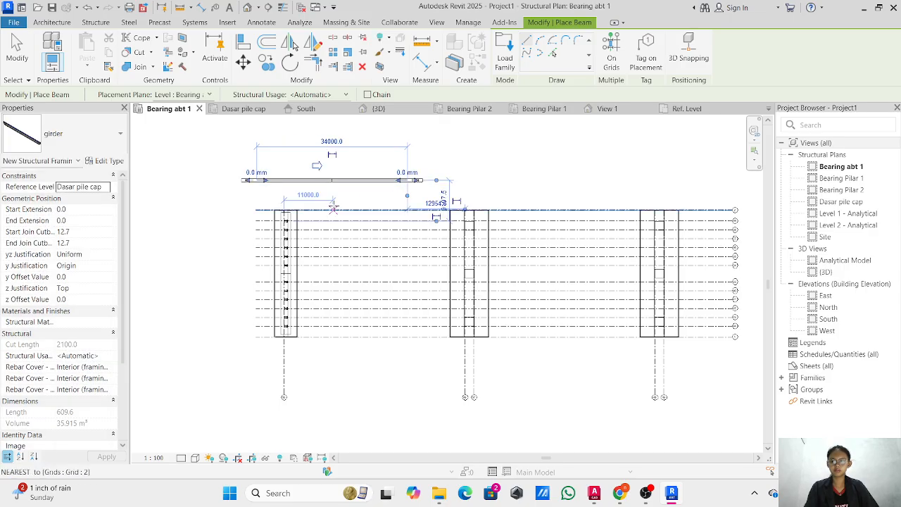
pyautogui.press('Escape')
pyautogui.press('Escape')
# - Move the girder horizontally so its abutment-side end lines up with the abutment outline's pier-side edge
pyautogui.scroll(3, 250, 183)
pyautogui.click(245, 176)
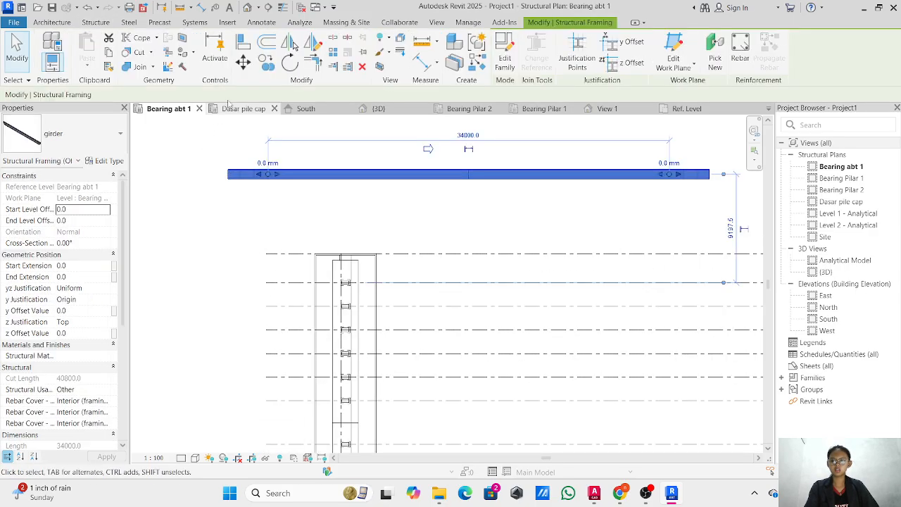
pyautogui.click(243, 63)
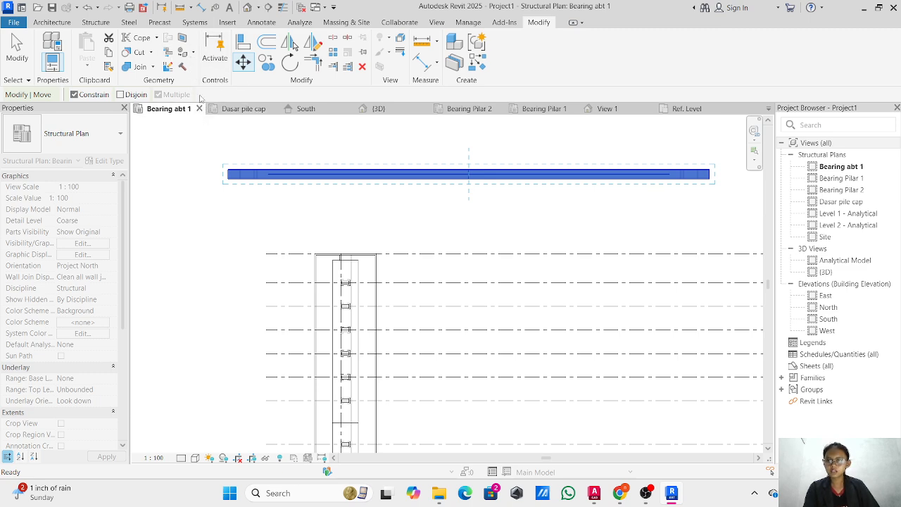
pyautogui.click(227, 178)
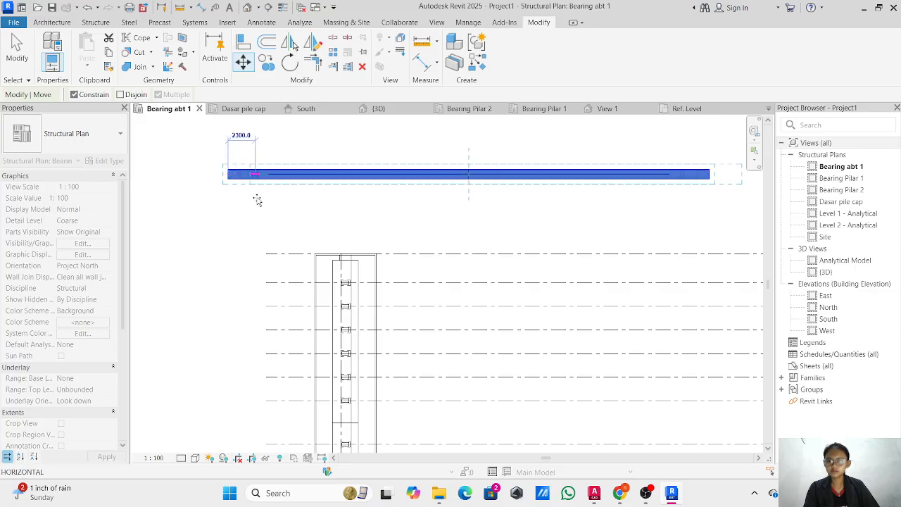
pyautogui.click(375, 222)
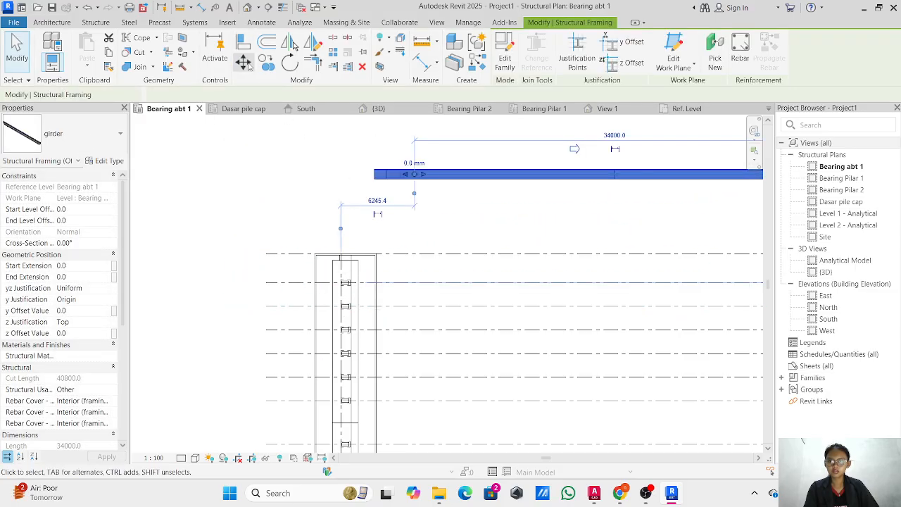
pyautogui.press('Escape')
# - Move the girder vertically in plan onto the grid line of the abutment's lowest bearing
pyautogui.click(380, 171)
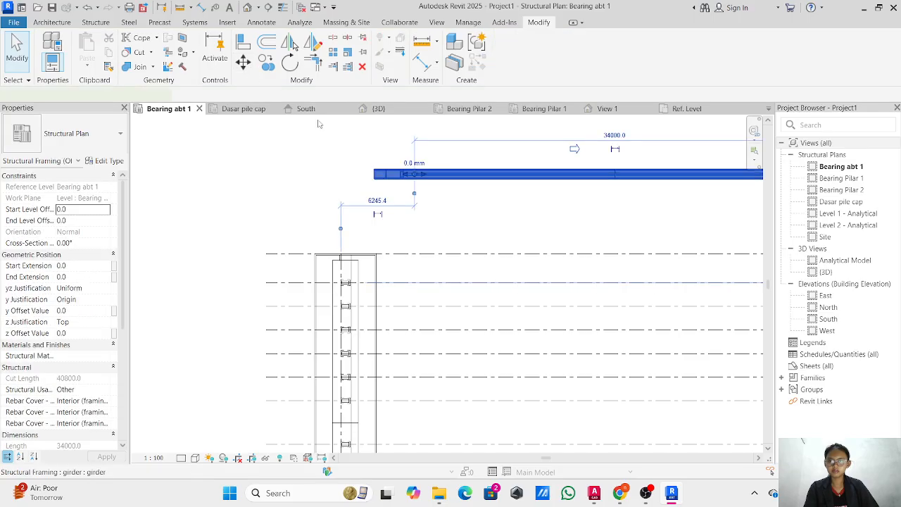
pyautogui.click(243, 62)
pyautogui.scroll(3, 364, 187)
pyautogui.click(394, 156)
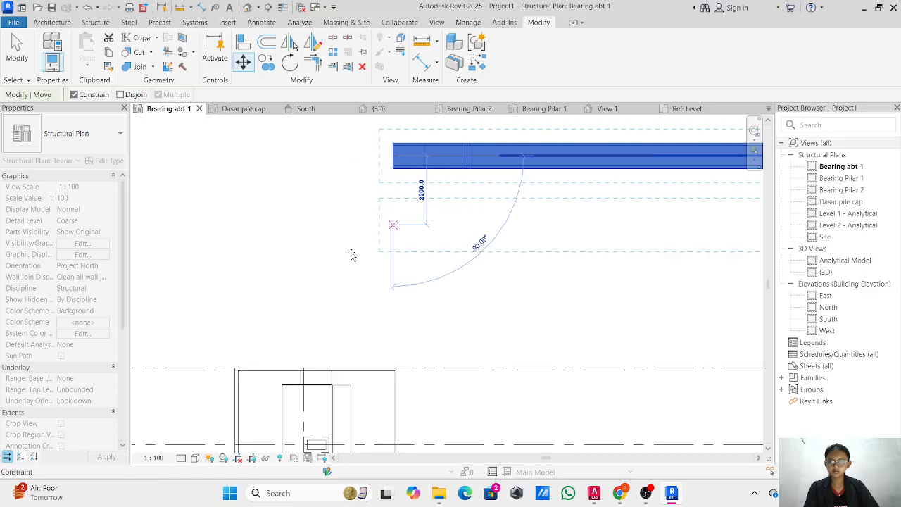
pyautogui.scroll(-4, 299, 295)
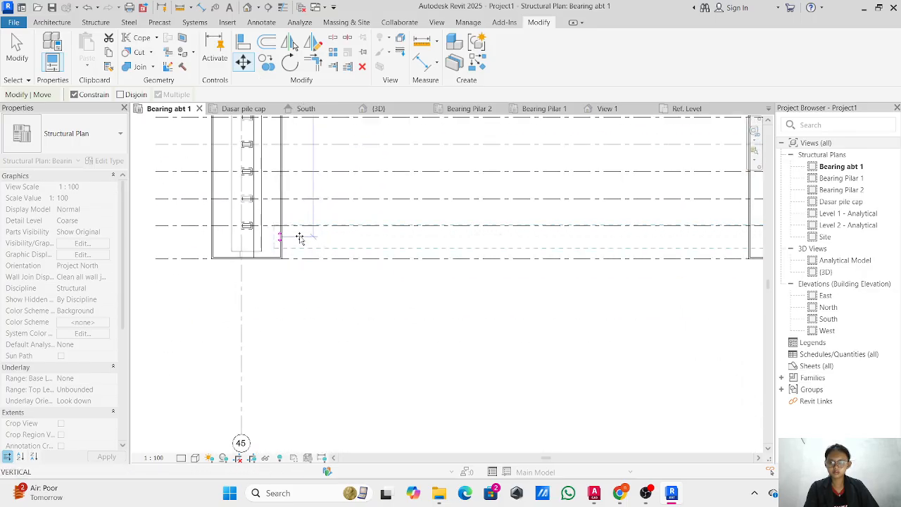
pyautogui.click(298, 226)
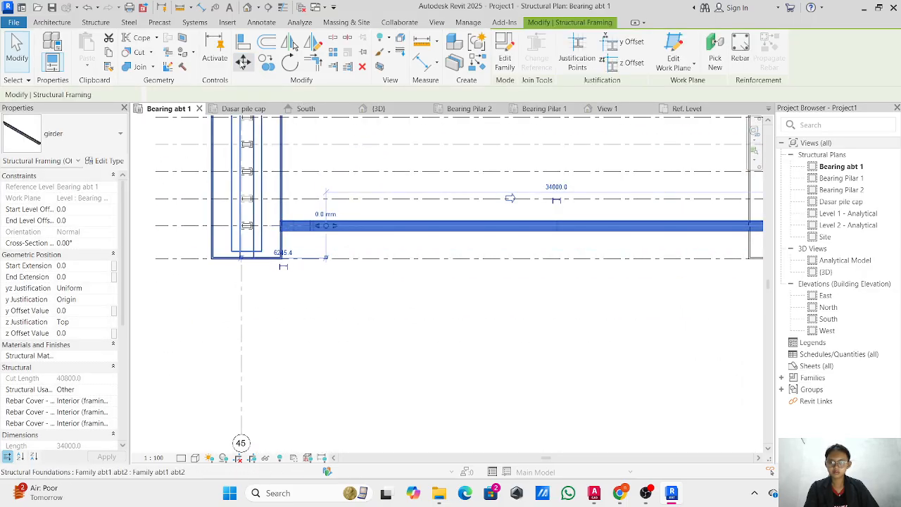
# - Move the girder along its grid line so its end snaps to the outer edge of the lowest abutment bearing at grid 45
pyautogui.scroll(5, 284, 215)
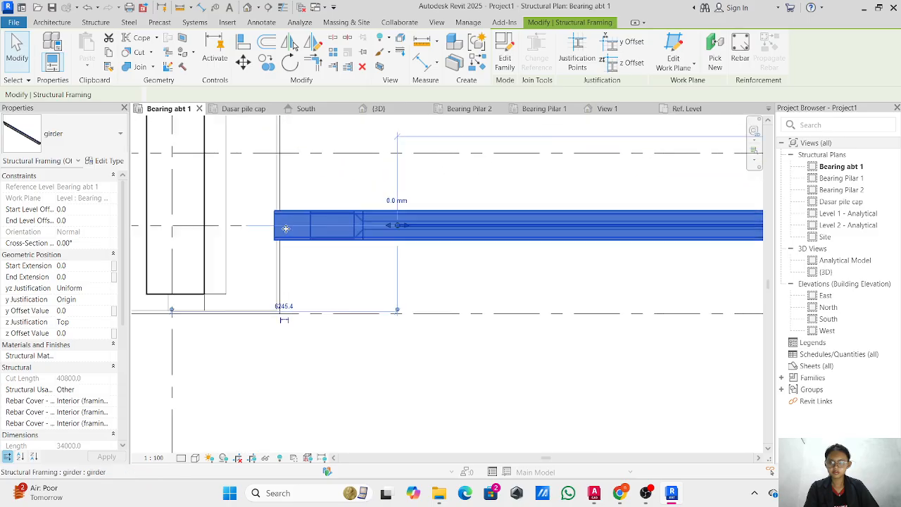
pyautogui.click(243, 62)
pyautogui.click(279, 222)
pyautogui.moveTo(280, 224); pyautogui.dragTo(481, 227, button='middle')
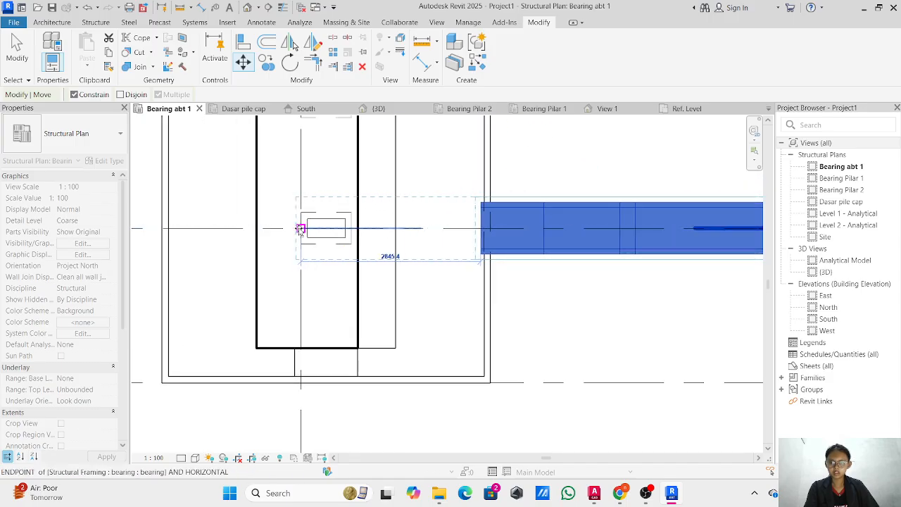
pyautogui.click(301, 229)
pyautogui.press('Escape')
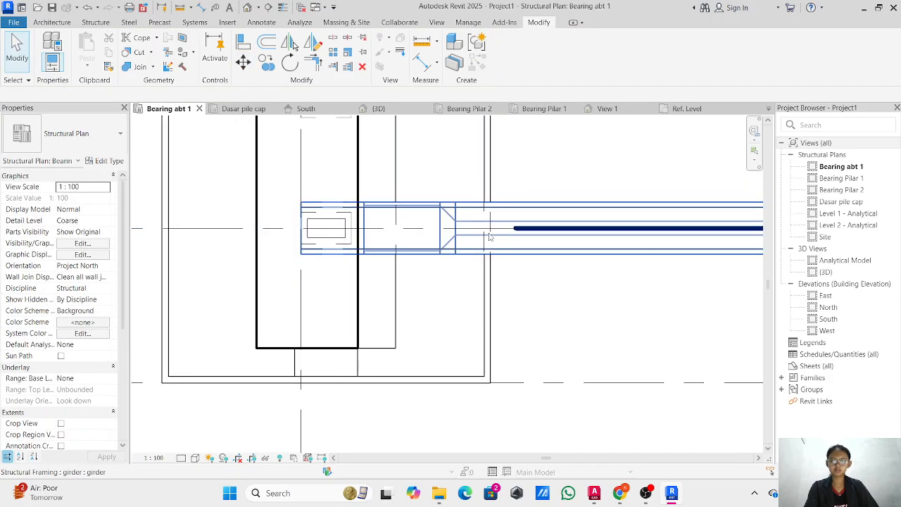
# - Check both ends of the girder in plan against the abutment bearing and the first pier
pyautogui.scroll(-3, 491, 241)
pyautogui.moveTo(491, 241); pyautogui.dragTo(255, 245, button='middle')
pyautogui.scroll(1, 366, 249)
pyautogui.scroll(-5, 479, 256)
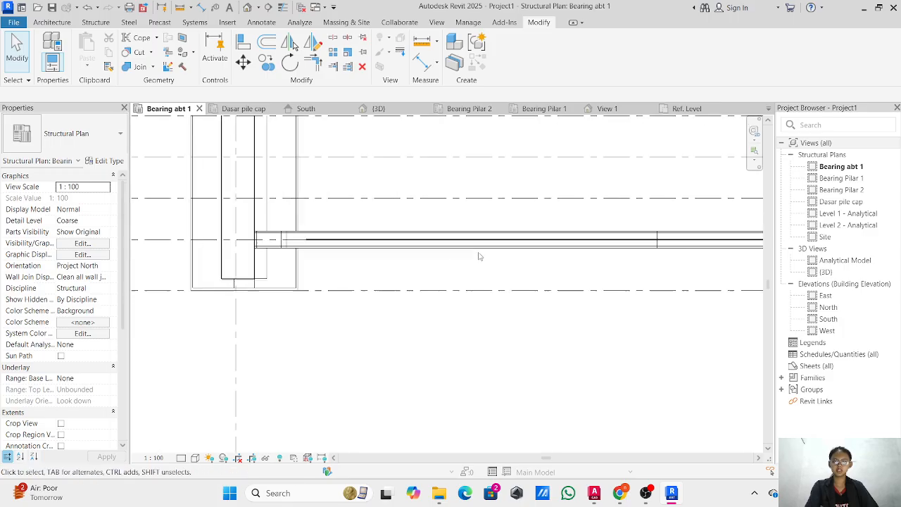
pyautogui.moveTo(482, 257); pyautogui.dragTo(760, 263, button='middle')
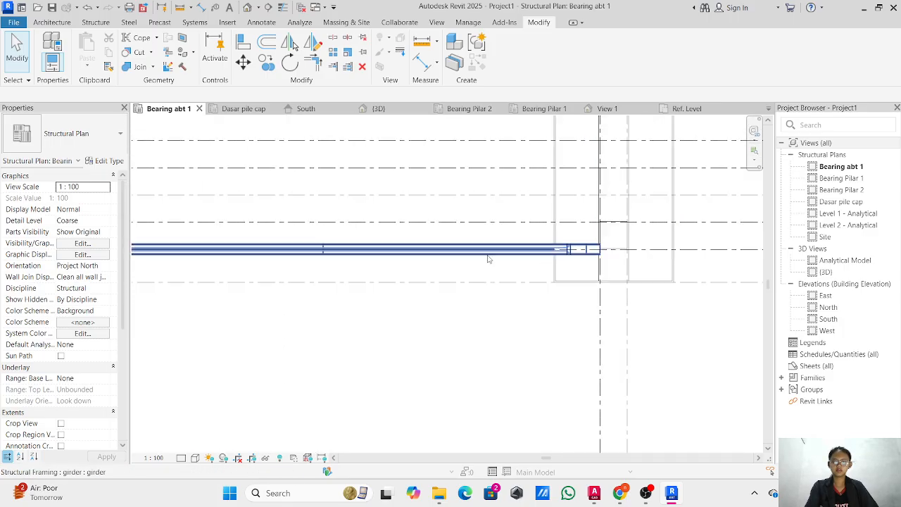
pyautogui.moveTo(383, 259); pyautogui.dragTo(520, 267, button='middle')
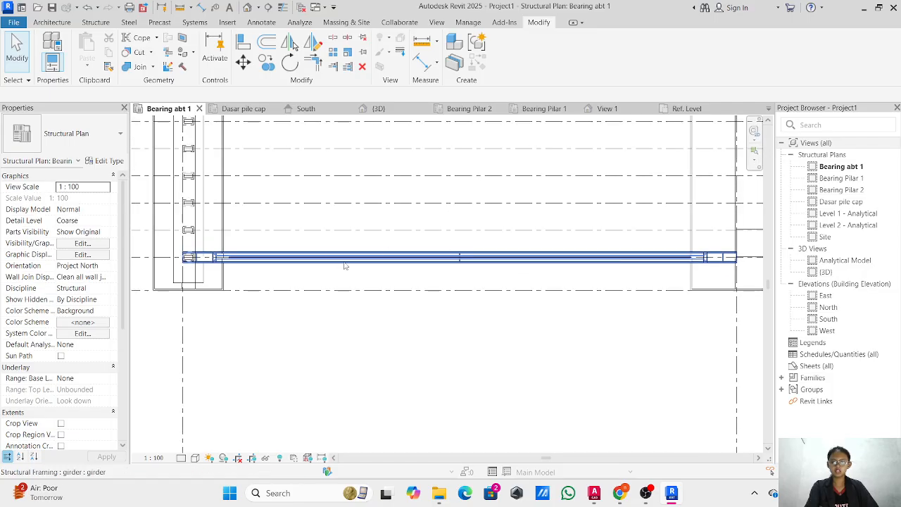
# - Examine the girder and abutment bearing in the South elevation, comparing their heights with the abutment's bearing seat
pyautogui.click(314, 262)
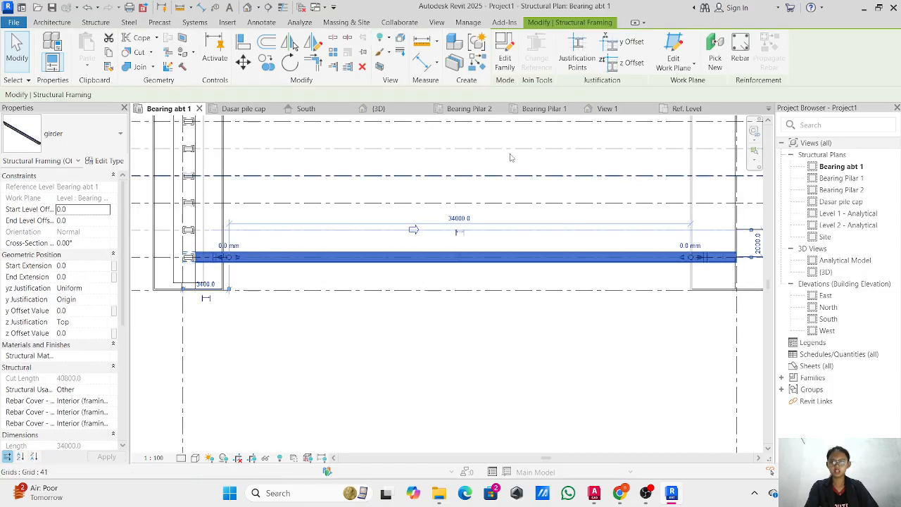
pyautogui.click(306, 108)
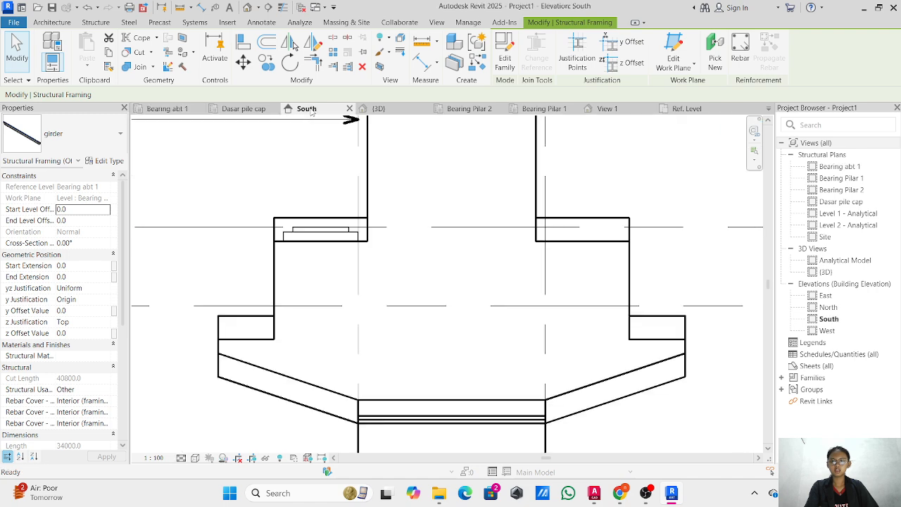
pyautogui.scroll(5, 274, 203)
pyautogui.scroll(-4, 402, 204)
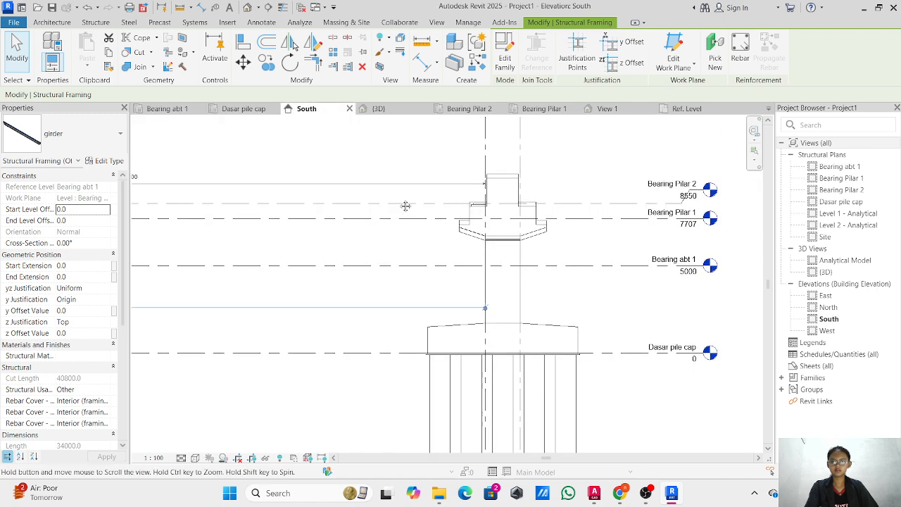
pyautogui.moveTo(404, 205); pyautogui.dragTo(613, 204, button='middle')
pyautogui.scroll(-1, 422, 203)
pyautogui.scroll(-3, 309, 210)
pyautogui.moveTo(306, 209); pyautogui.dragTo(575, 221, button='middle')
pyautogui.scroll(1, 272, 258)
pyautogui.scroll(1, 270, 258)
pyautogui.moveTo(271, 258); pyautogui.dragTo(417, 231, button='middle')
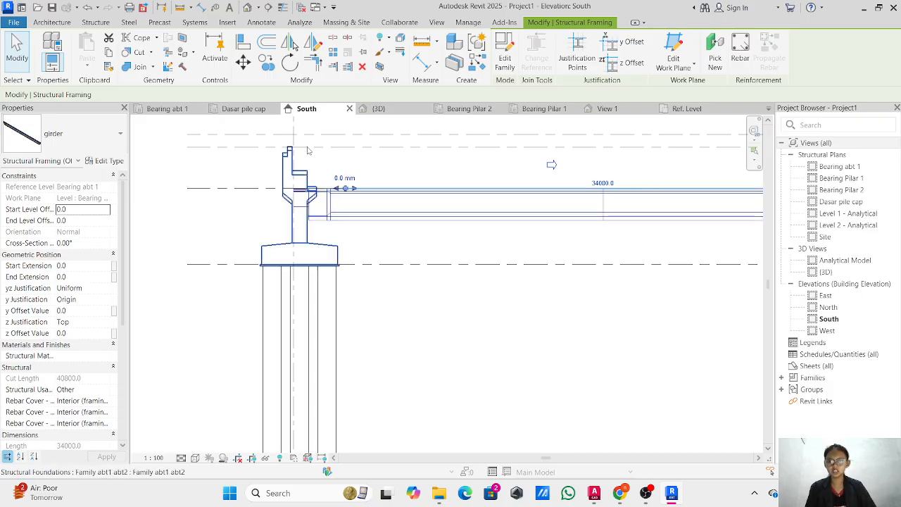
pyautogui.scroll(3, 315, 185)
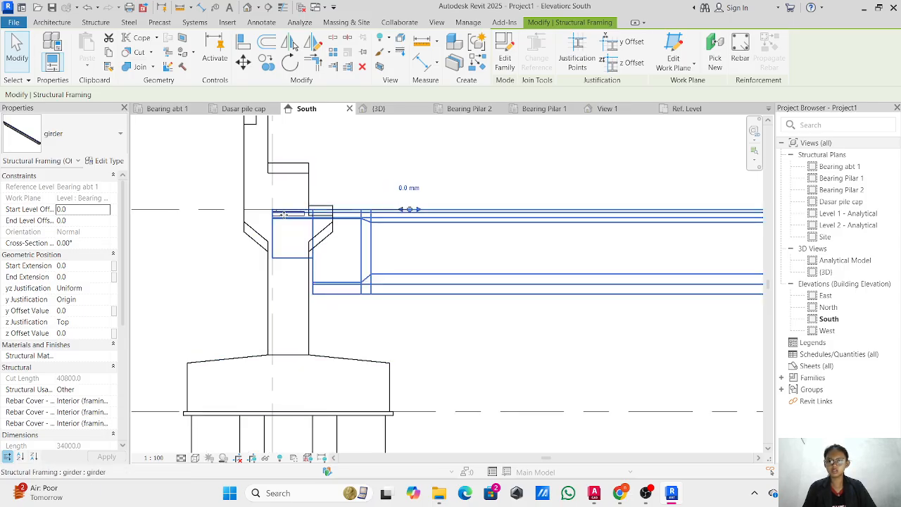
pyautogui.scroll(3, 280, 215)
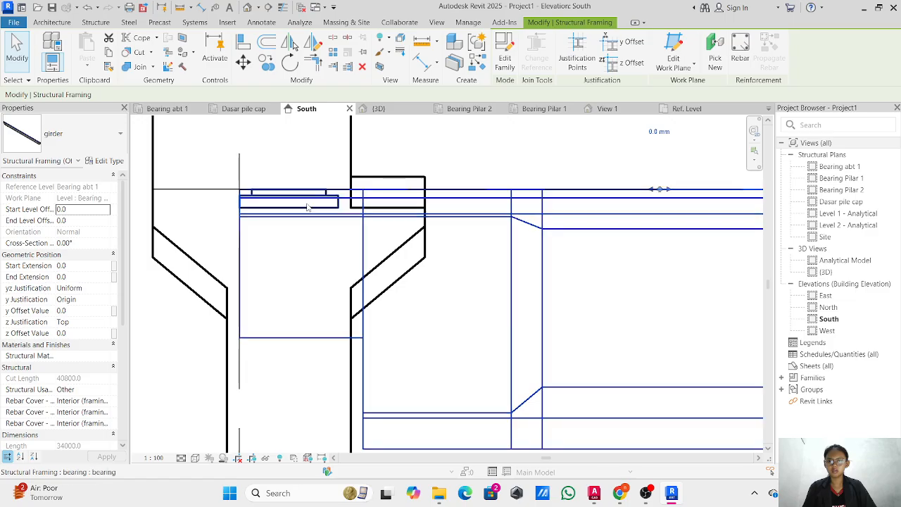
pyautogui.click(307, 204)
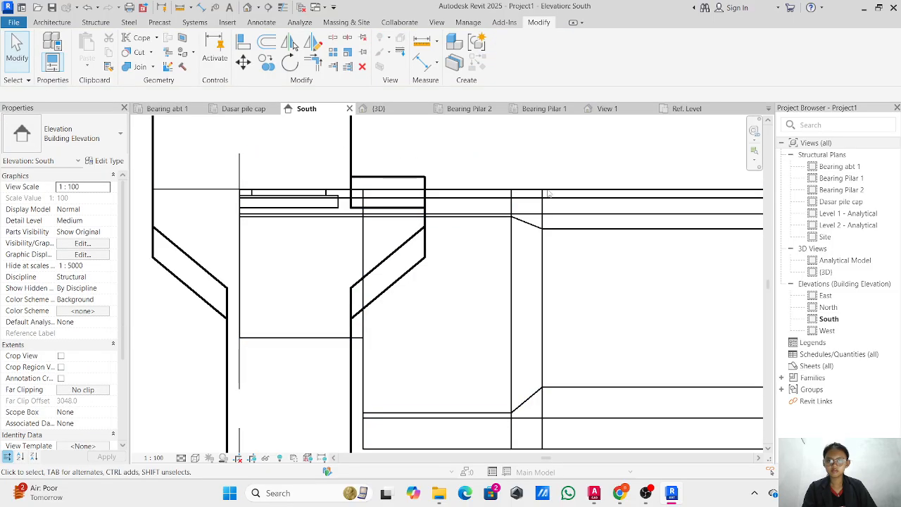
# - Undo the girder placement, leaving only the bearing at the abutment in the South elevation
pyautogui.scroll(-5, 609, 226)
pyautogui.moveTo(611, 225); pyautogui.dragTo(168, 231, button='middle')
pyautogui.scroll(-1, 601, 227)
pyautogui.moveTo(621, 244); pyautogui.dragTo(214, 249, button='middle')
pyautogui.moveTo(555, 258); pyautogui.dragTo(798, 265, button='middle')
pyautogui.scroll(-1, 524, 263)
pyautogui.hotkey('ctrl', 'z')
pyautogui.scroll(-3, 441, 253)
pyautogui.moveTo(282, 271); pyautogui.dragTo(735, 268, button='middle')
pyautogui.scroll(-1, 392, 271)
pyautogui.moveTo(168, 261); pyautogui.dragTo(232, 265, button='middle')
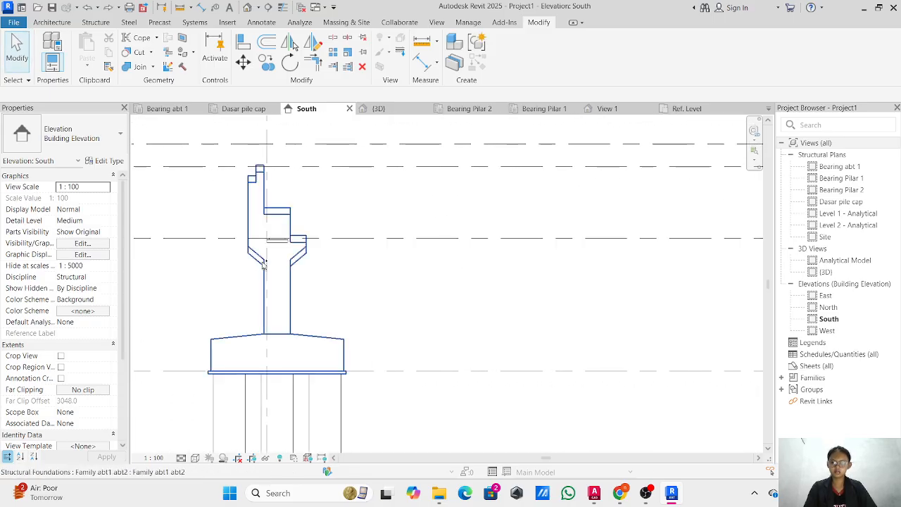
pyautogui.scroll(4, 271, 246)
pyautogui.click(295, 237)
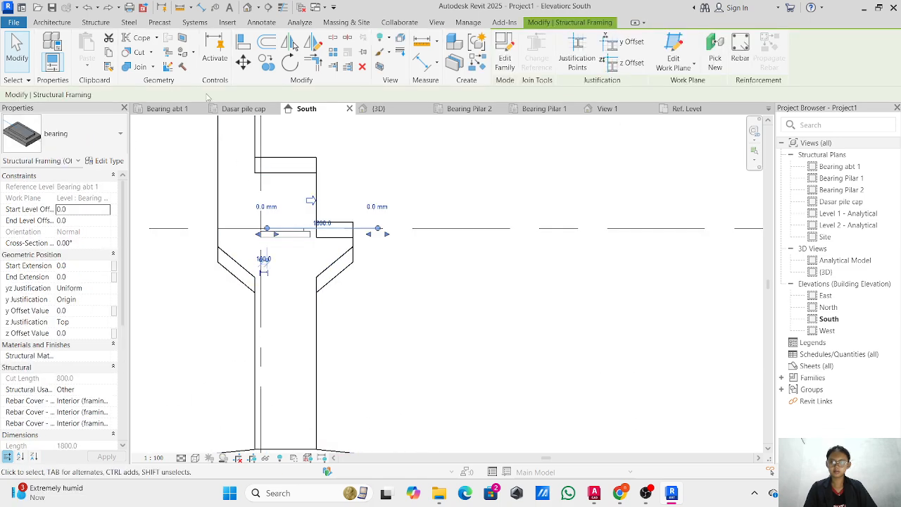
pyautogui.click(243, 62)
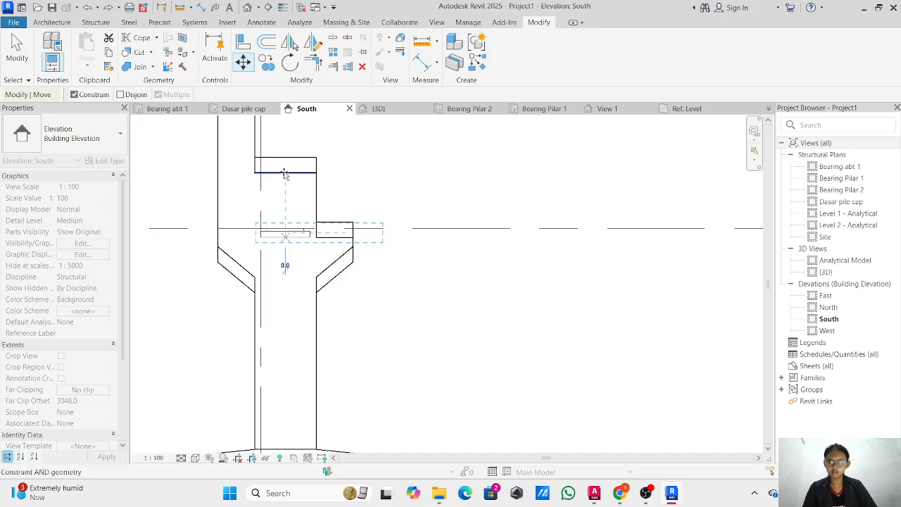
pyautogui.press('Escape')
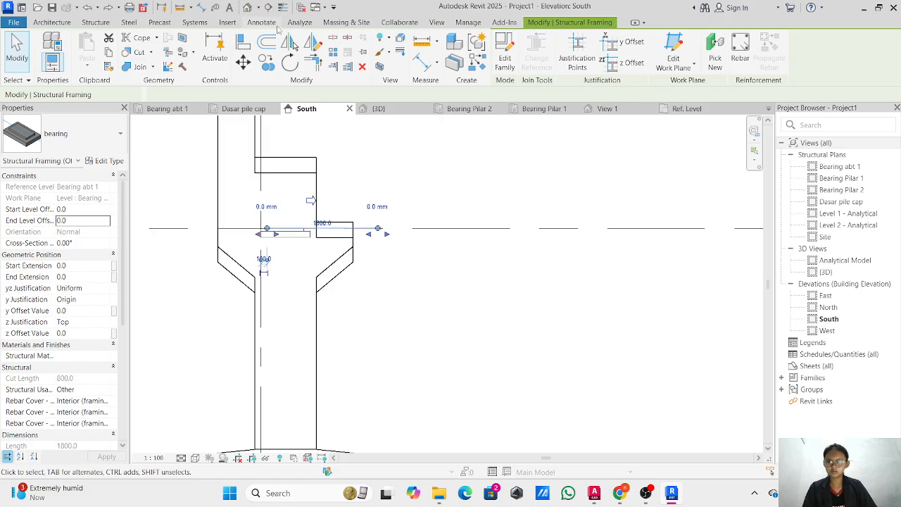
# - Dimension the vertical distance from the bearing's underside to the lower line of the abutment's upper ledge
pyautogui.click(261, 23)
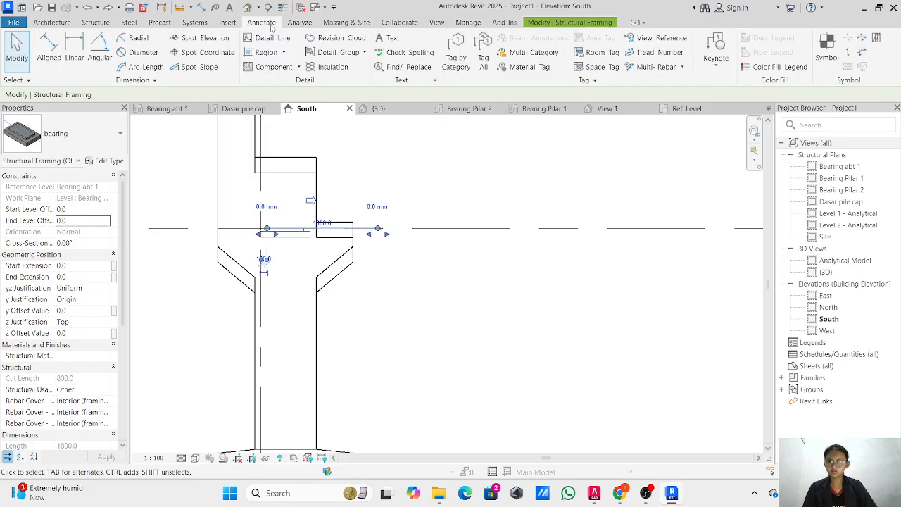
pyautogui.click(49, 47)
pyautogui.scroll(3, 300, 243)
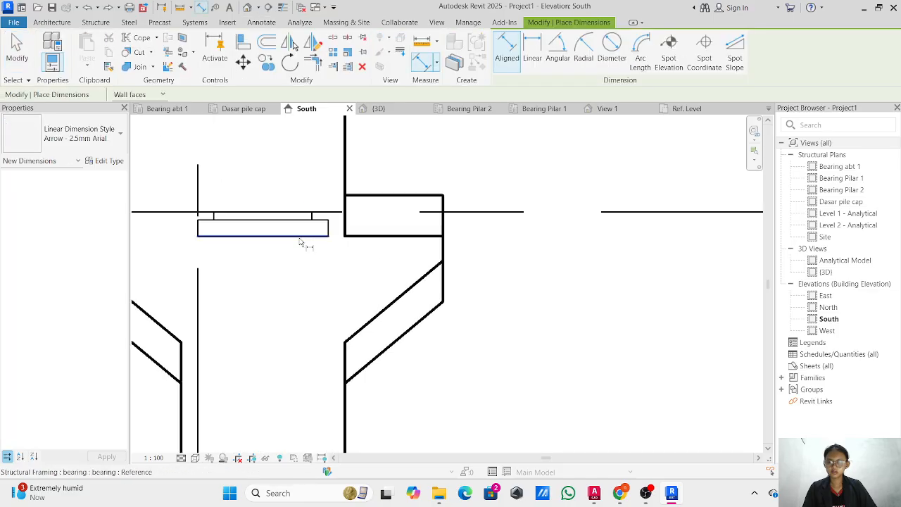
pyautogui.scroll(5, 299, 239)
pyautogui.click(301, 238)
pyautogui.scroll(-4, 330, 216)
pyautogui.moveTo(330, 216); pyautogui.dragTo(302, 402, button='middle')
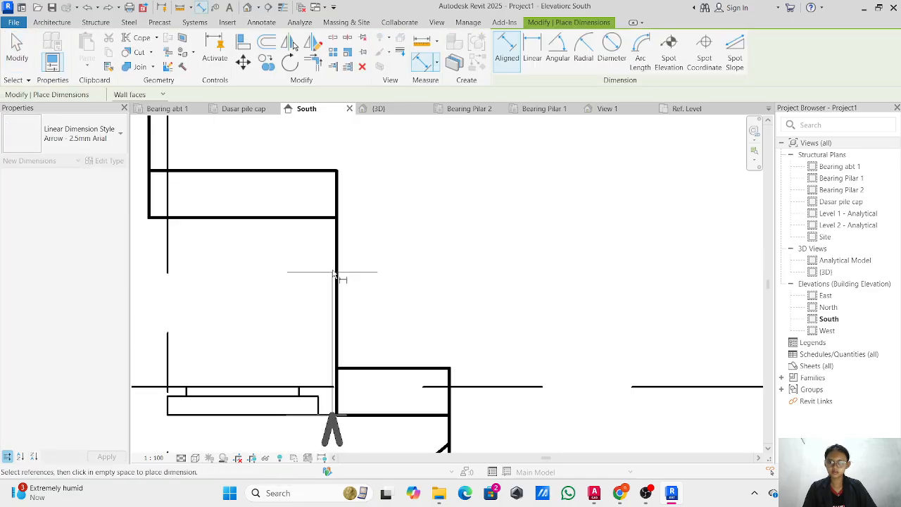
pyautogui.click(320, 219)
pyautogui.click(370, 247)
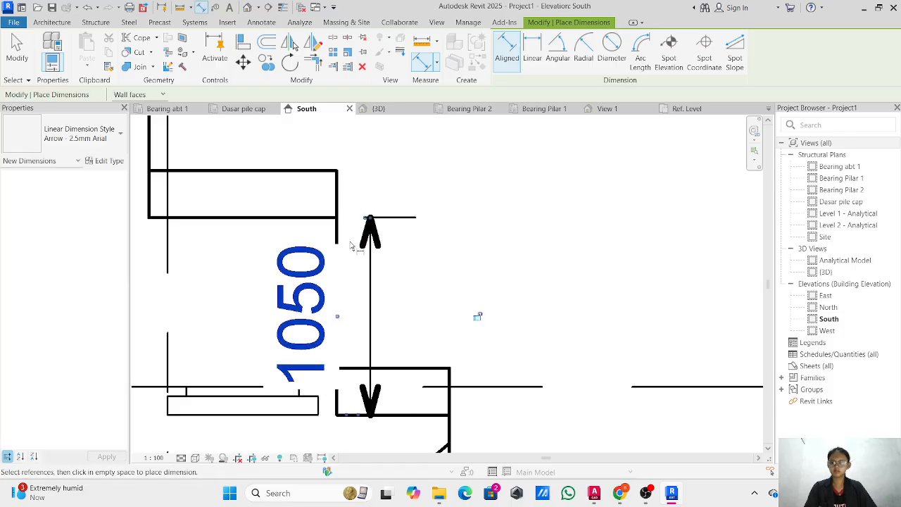
pyautogui.press('Escape')
pyautogui.press('Escape')
# - Try to set the abutment bearing's start level offset to 1050
pyautogui.click(251, 404)
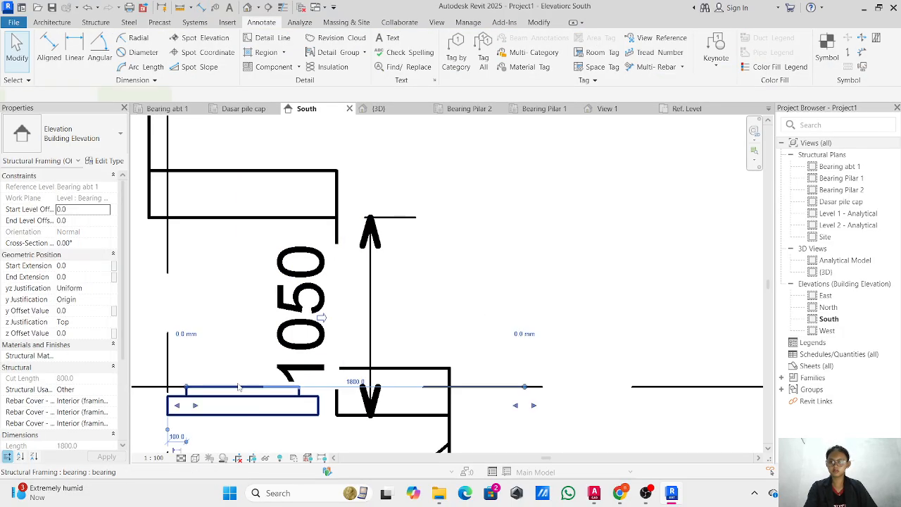
pyautogui.click(73, 209)
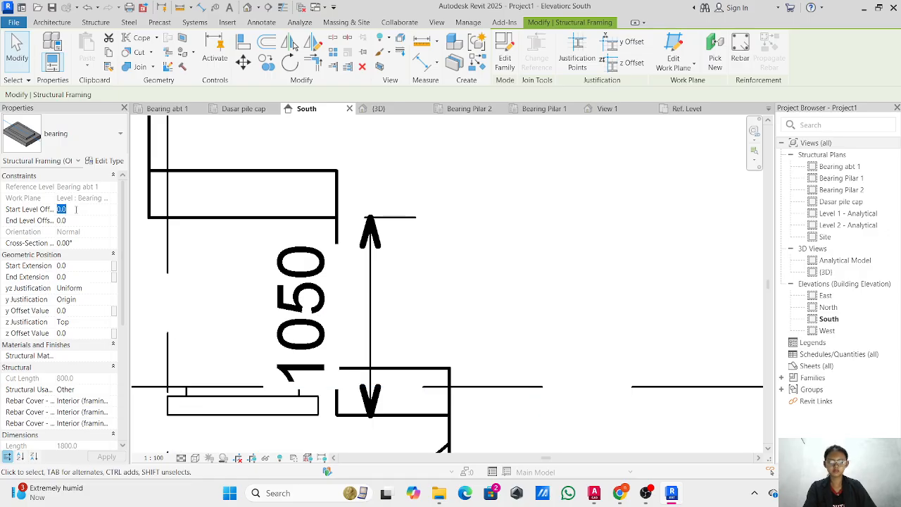
pyautogui.click(76, 220)
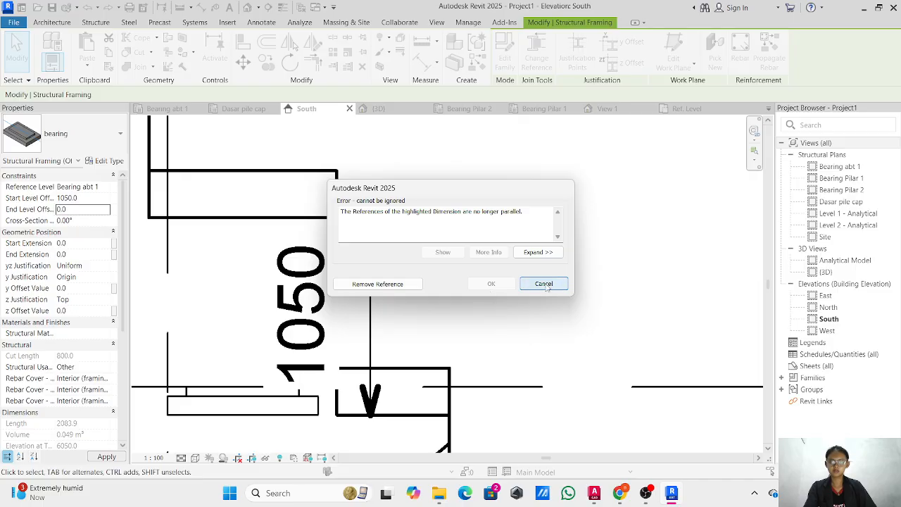
pyautogui.click(544, 284)
# - Remove the vertical dimension between the bearing and the abutment's upper ledge
pyautogui.click(215, 407)
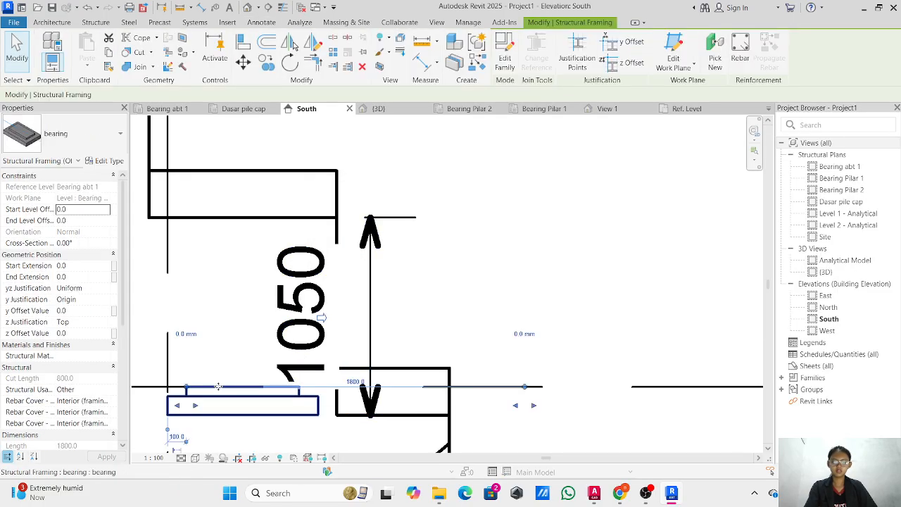
pyautogui.press('Escape')
pyautogui.scroll(-2, 218, 387)
pyautogui.click(236, 401)
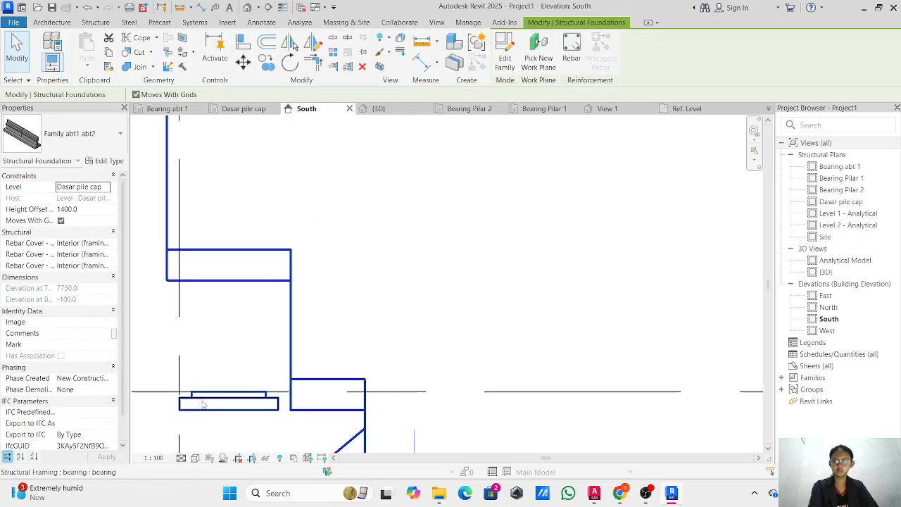
pyautogui.scroll(-1, 204, 405)
pyautogui.moveTo(203, 405); pyautogui.dragTo(214, 342, button='middle')
pyautogui.press('Escape')
pyautogui.click(266, 346)
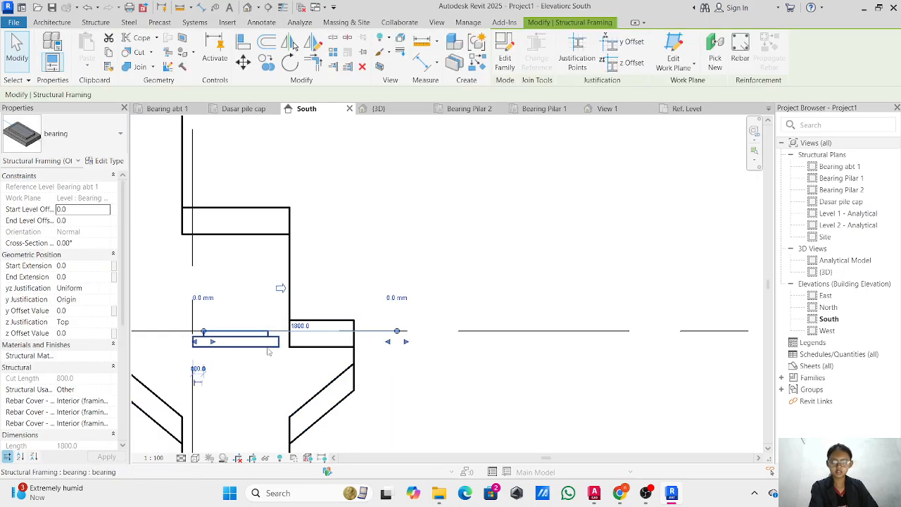
pyautogui.press('Escape')
pyautogui.click(265, 348)
pyautogui.press('Escape')
pyautogui.click(265, 347)
pyautogui.press('Escape')
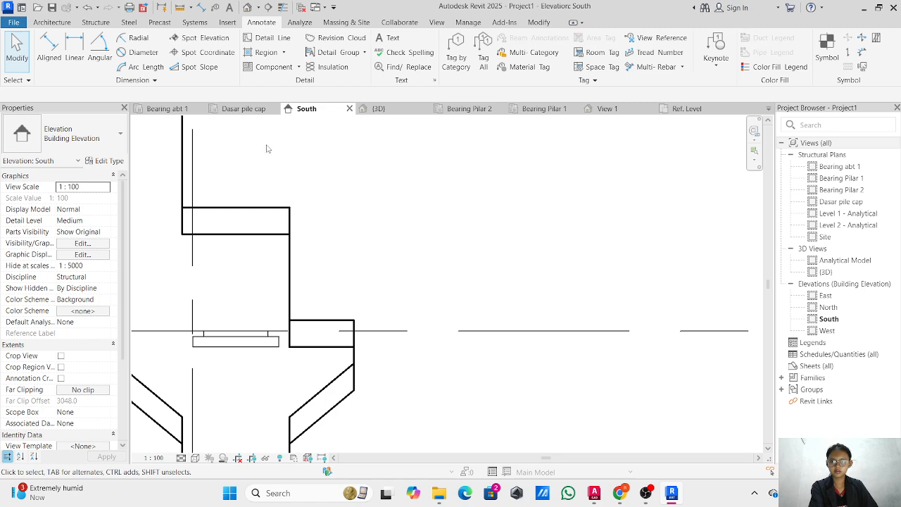
# - Examine the Bearing abt 1 plan and the South elevation, checking the bearing levels along the abutment and piers
pyautogui.click(167, 109)
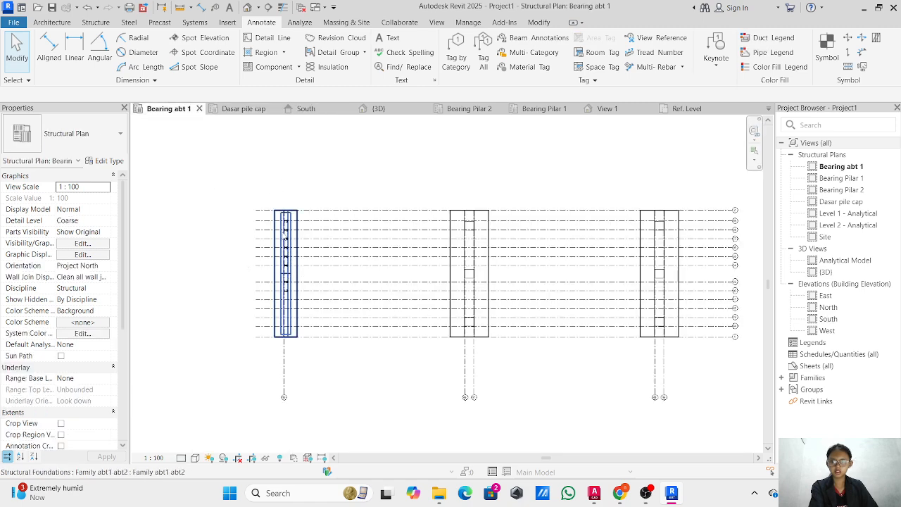
pyautogui.moveTo(556, 198); pyautogui.dragTo(282, 201, button='middle')
pyautogui.moveTo(704, 290); pyautogui.dragTo(459, 202, button='middle')
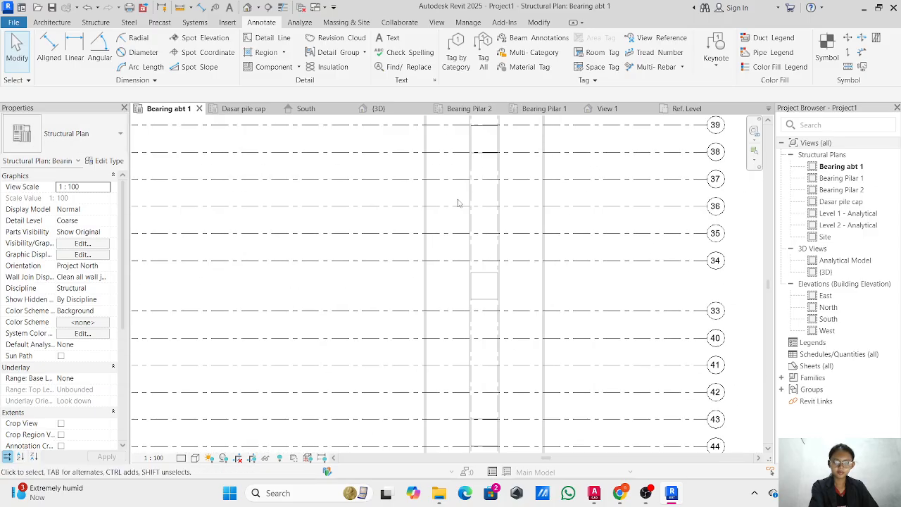
pyautogui.click(307, 108)
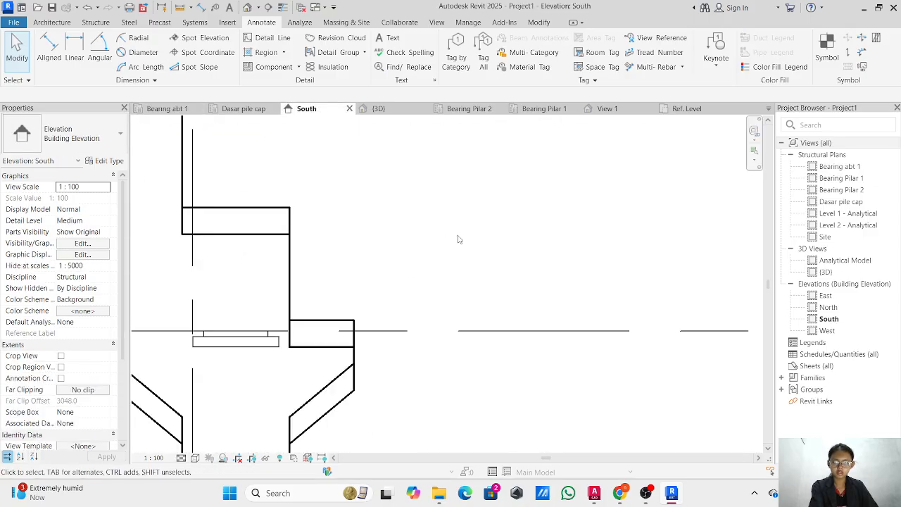
pyautogui.scroll(-3, 458, 237)
pyautogui.moveTo(460, 241); pyautogui.dragTo(135, 254, button='middle')
pyautogui.moveTo(588, 257); pyautogui.dragTo(95, 257, button='middle')
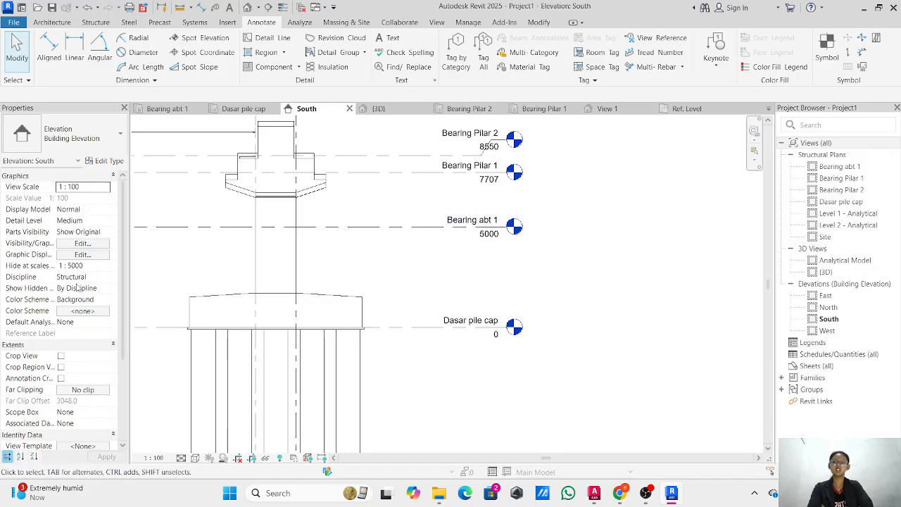
pyautogui.scroll(-2, 174, 283)
pyautogui.moveTo(174, 283); pyautogui.dragTo(702, 268, button='middle')
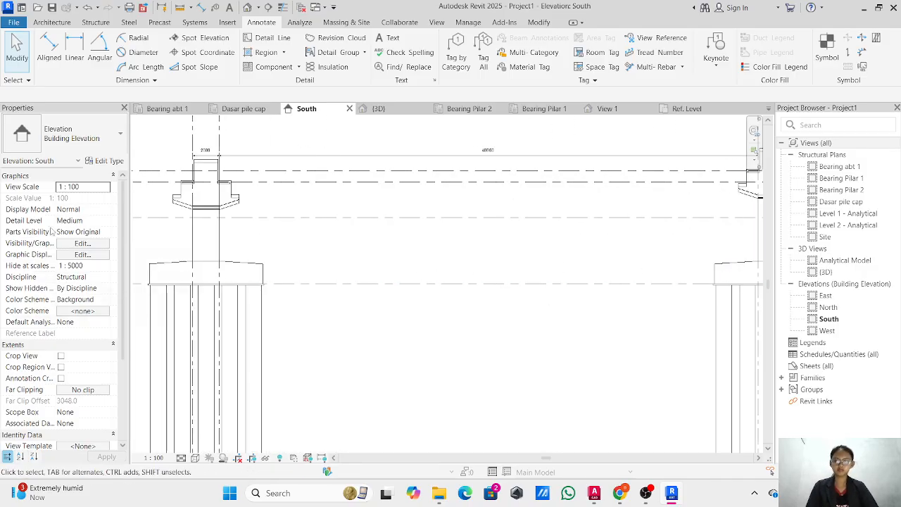
# - Delete the bearings along the northern half of the abutment in the Bearing abt 1 plan
pyautogui.click(182, 109)
pyautogui.scroll(-5, 368, 227)
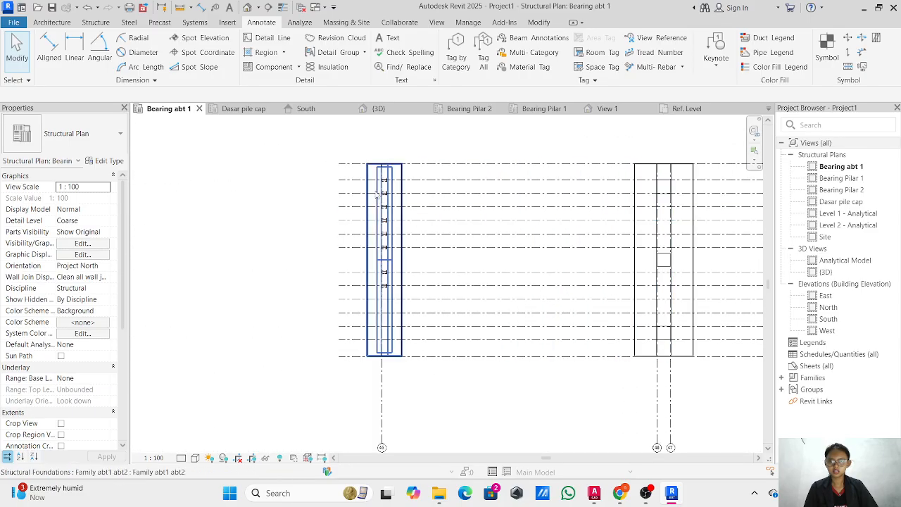
pyautogui.scroll(6, 467, 204)
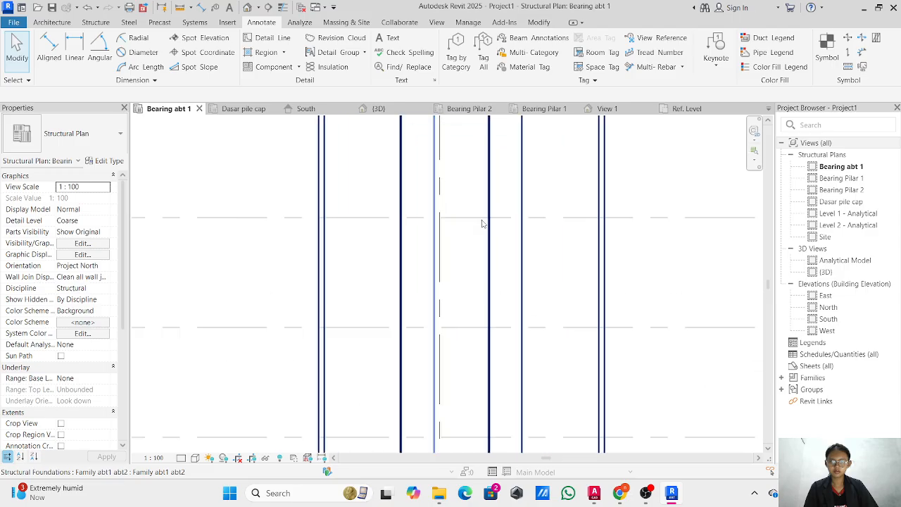
pyautogui.click(479, 221)
pyautogui.press('Delete')
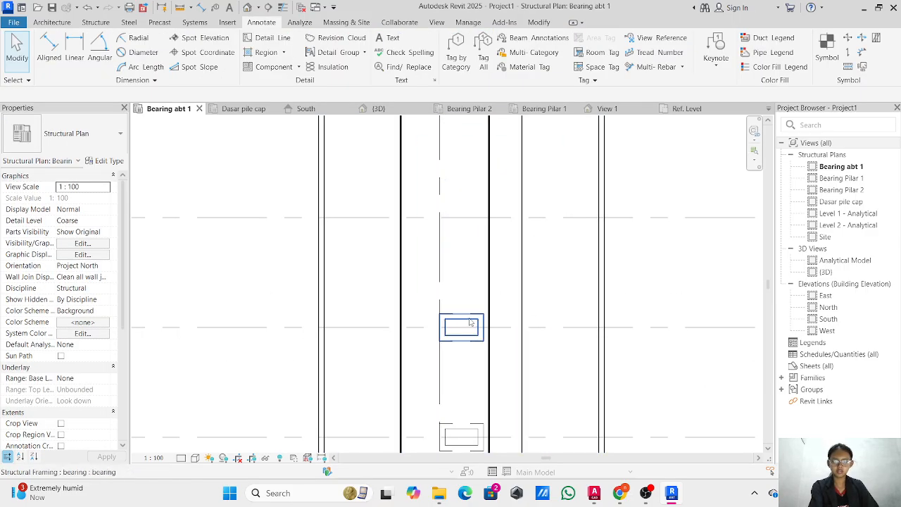
pyautogui.moveTo(470, 323); pyautogui.dragTo(436, 239, button='middle')
pyautogui.click(440, 247)
pyautogui.press('Delete')
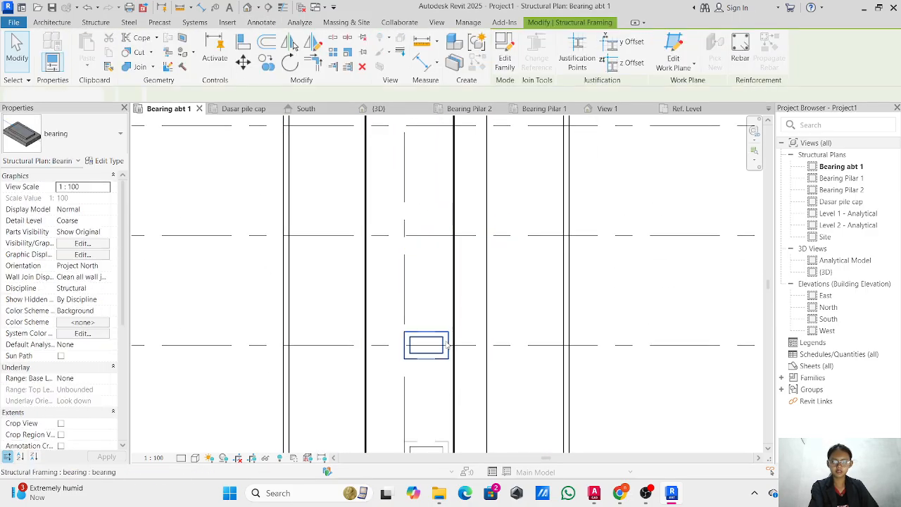
pyautogui.click(443, 351)
pyautogui.press('Delete')
pyautogui.scroll(-1, 443, 347)
pyautogui.moveTo(444, 346); pyautogui.dragTo(433, 157, button='middle')
pyautogui.click(434, 246)
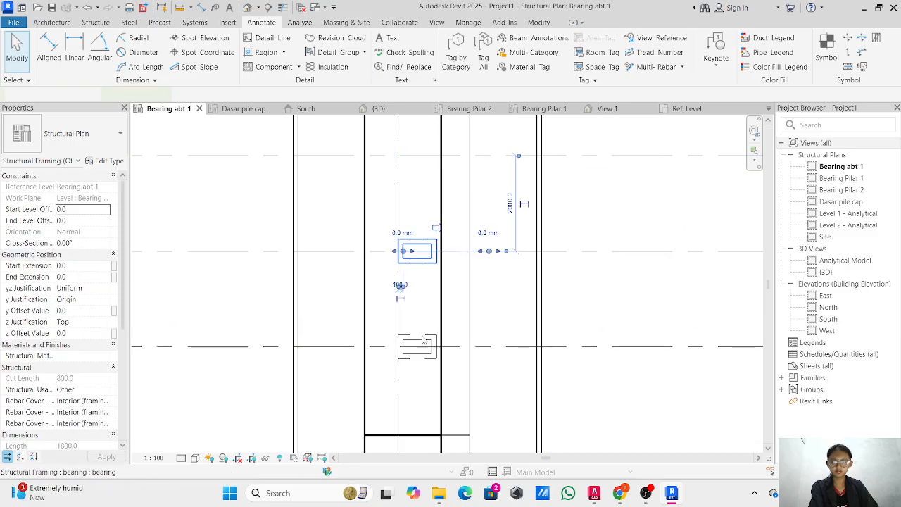
pyautogui.press('Delete')
pyautogui.click(421, 347)
pyautogui.press('Delete')
pyautogui.scroll(-1, 422, 347)
pyautogui.moveTo(422, 348); pyautogui.dragTo(390, 194, button='middle')
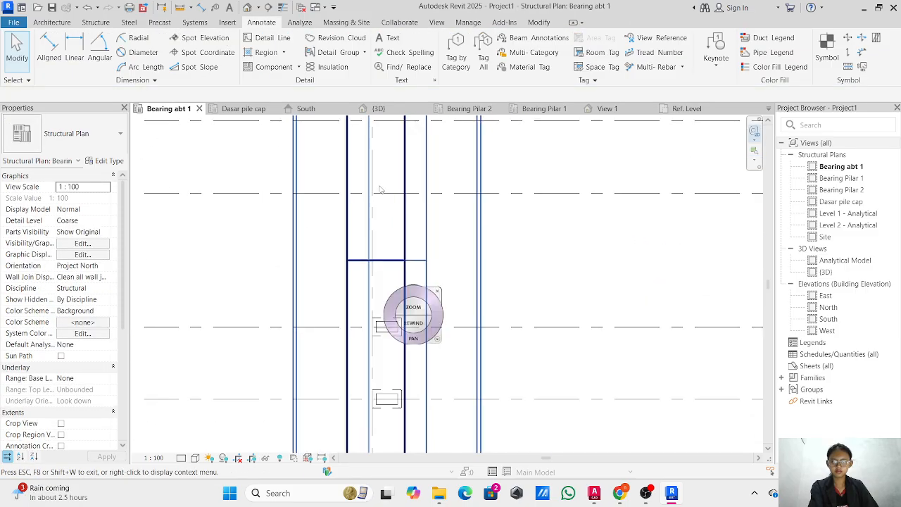
# - Dismiss the save reminder and delete the remaining bearings on the abutment's southern half
pyautogui.press('Escape')
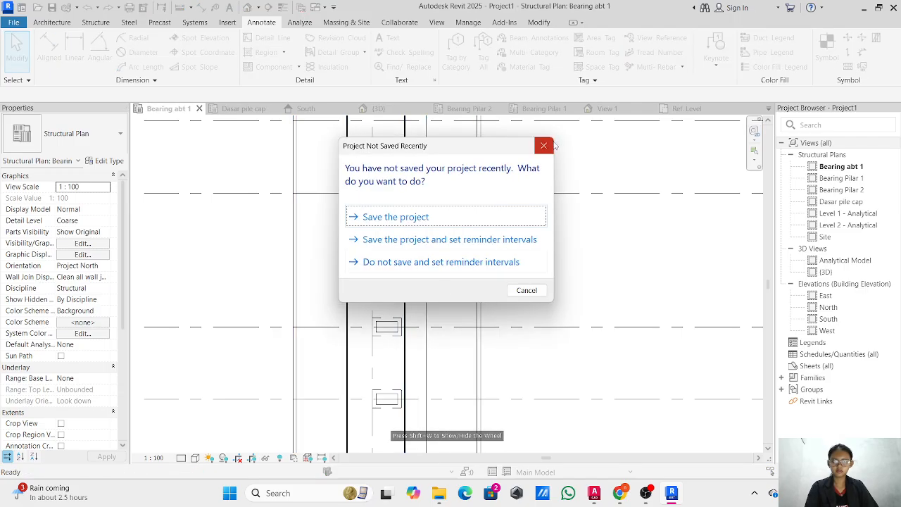
pyautogui.click(550, 146)
pyautogui.click(386, 326)
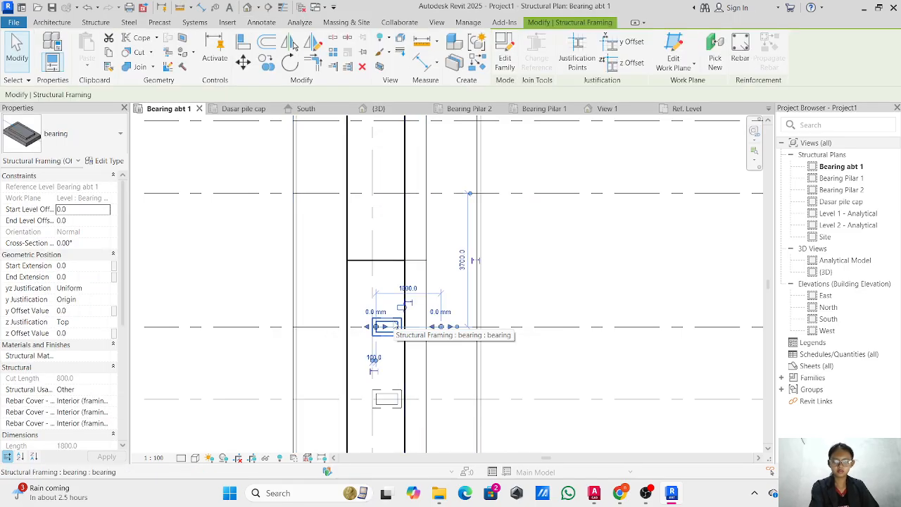
pyautogui.press('Delete')
pyautogui.moveTo(391, 190); pyautogui.dragTo(379, 184, button='middle')
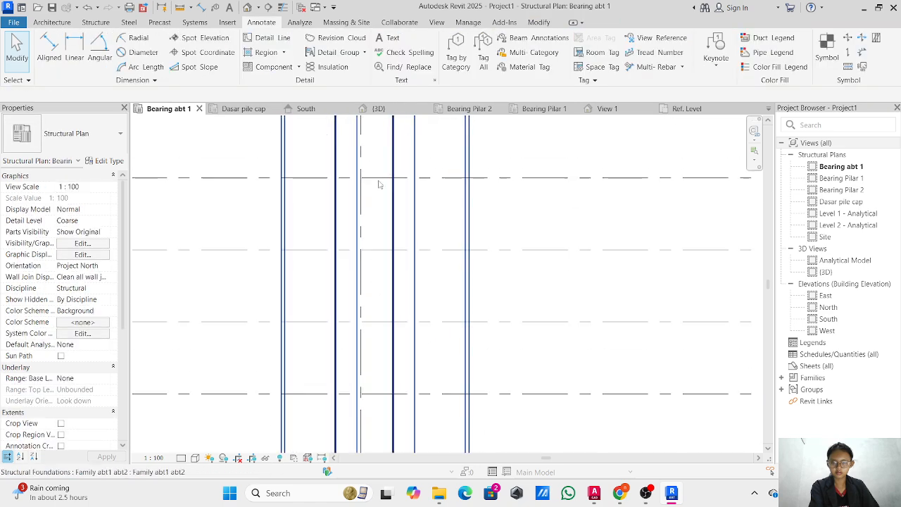
pyautogui.scroll(-2, 387, 241)
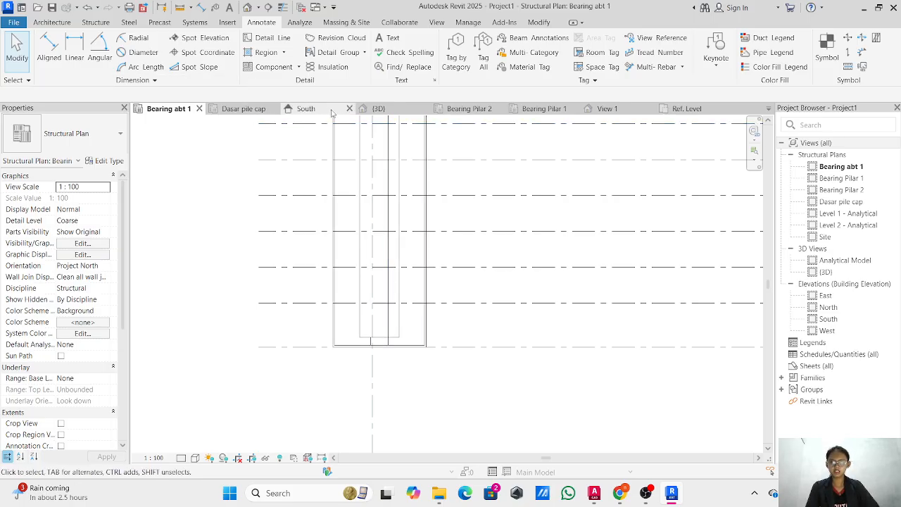
# - In the South elevation, dimension the height from the pile cap's base to the lower line of the abutment's upper ledge
pyautogui.click(306, 108)
pyautogui.moveTo(718, 213); pyautogui.dragTo(726, 214, button='middle')
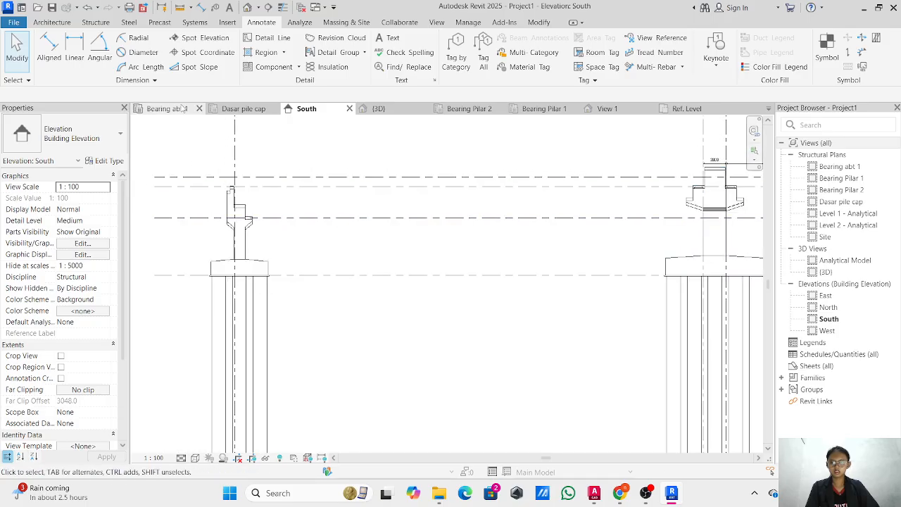
pyautogui.click(50, 47)
pyautogui.scroll(3, 253, 215)
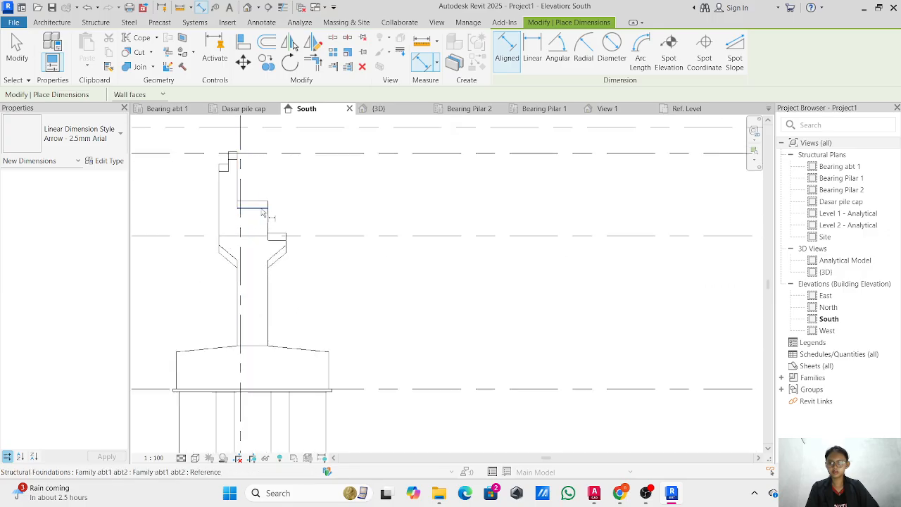
pyautogui.scroll(4, 261, 209)
pyautogui.click(262, 210)
pyautogui.scroll(-1, 290, 336)
pyautogui.moveTo(292, 338); pyautogui.dragTo(324, 134, button='middle')
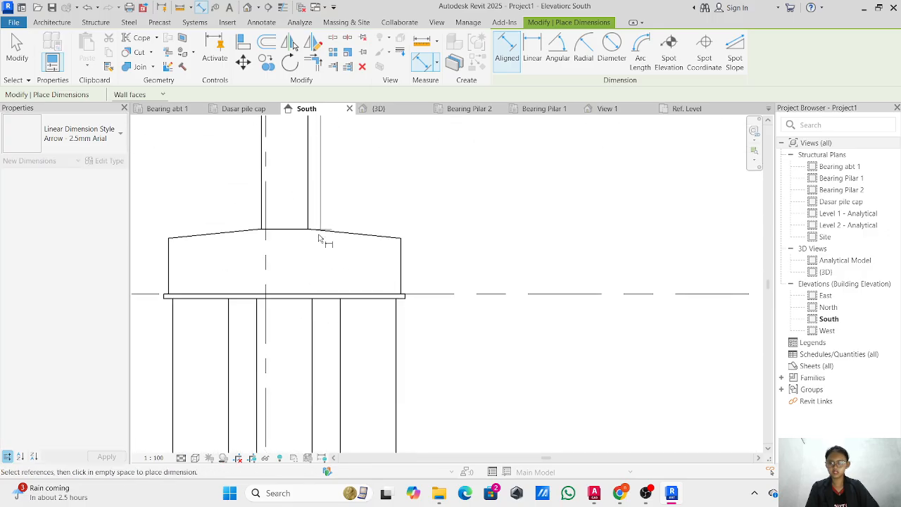
pyautogui.click(303, 294)
pyautogui.click(357, 189)
pyautogui.scroll(-3, 582, 201)
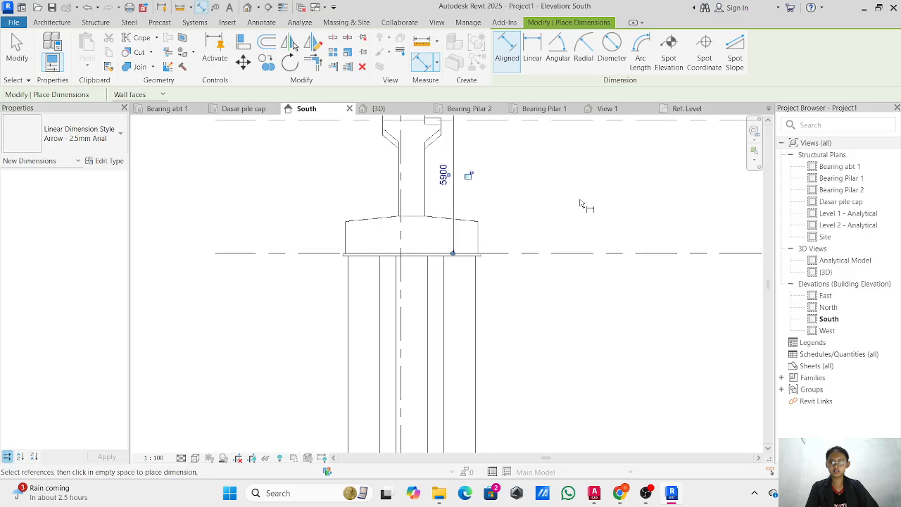
# - Set the elevation of the Bearing abt 1 level to =5900+150
pyautogui.moveTo(582, 203); pyautogui.dragTo(423, 249, button='middle')
pyautogui.scroll(3, 325, 192)
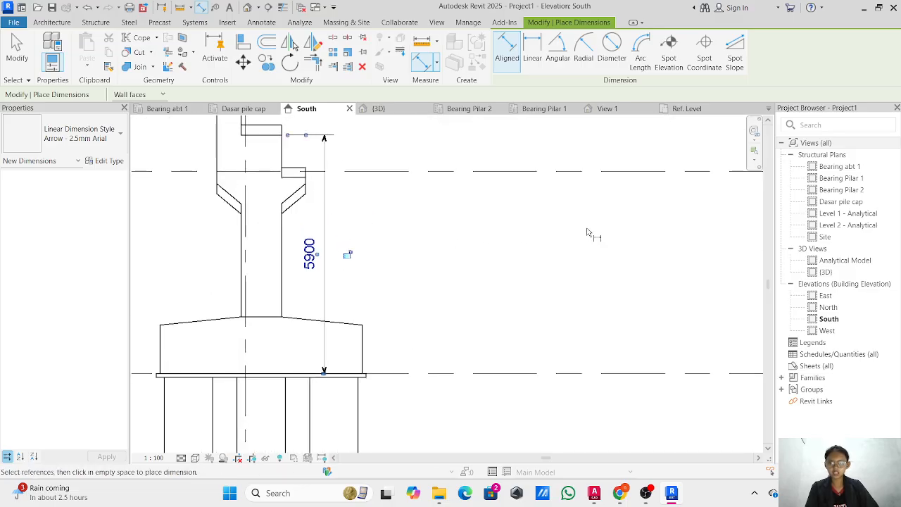
pyautogui.scroll(-2, 588, 238)
pyautogui.moveTo(587, 239); pyautogui.dragTo(131, 251, button='middle')
pyautogui.scroll(-3, 550, 209)
pyautogui.moveTo(549, 210); pyautogui.dragTo(138, 279, button='middle')
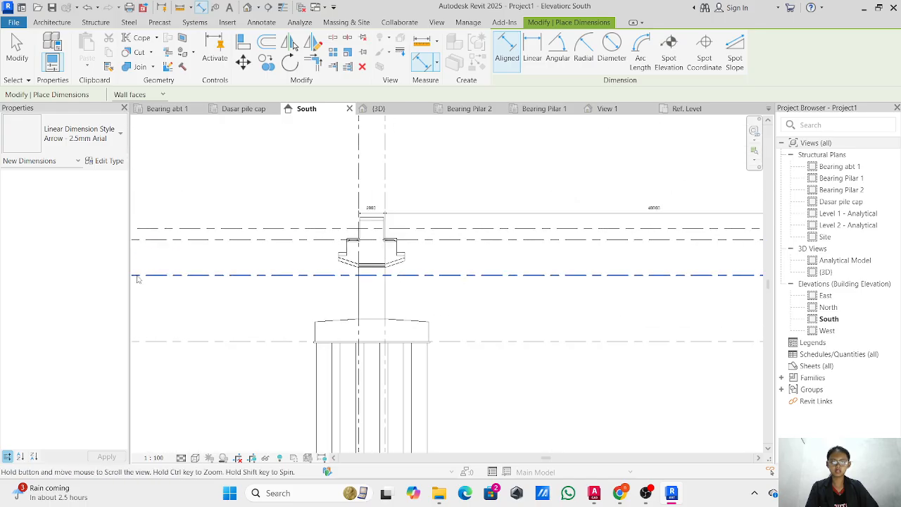
pyautogui.scroll(-3, 518, 286)
pyautogui.moveTo(519, 290); pyautogui.dragTo(219, 273, button='middle')
pyautogui.scroll(-1, 477, 295)
pyautogui.scroll(1, 595, 294)
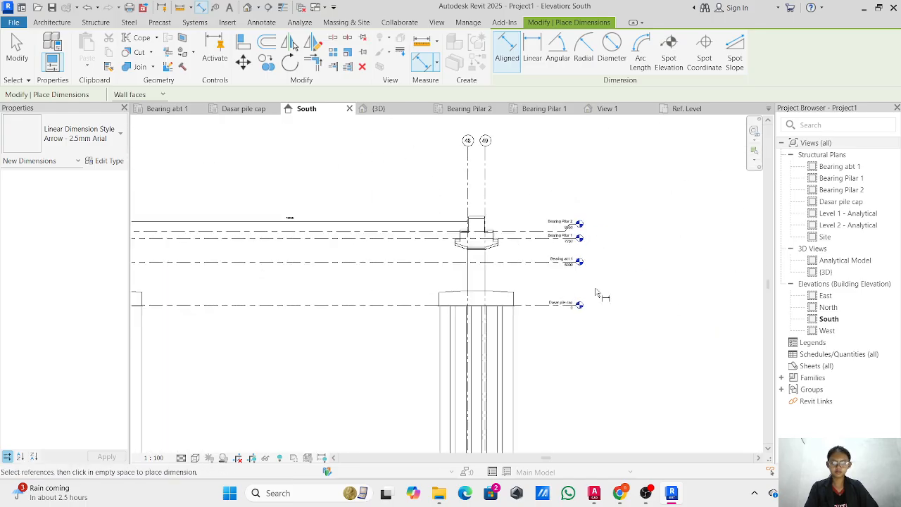
pyautogui.scroll(3, 595, 293)
pyautogui.press('Escape')
pyautogui.press('Escape')
pyautogui.click(564, 264)
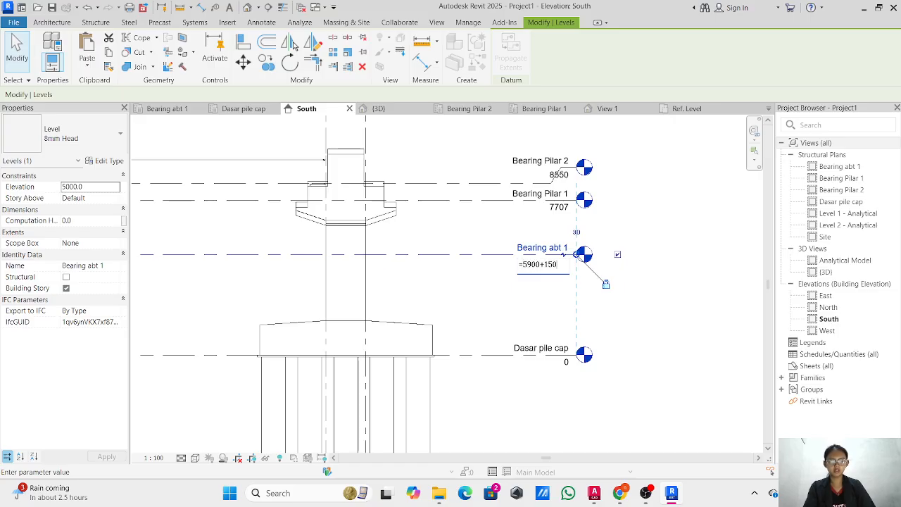
pyautogui.press('Return')
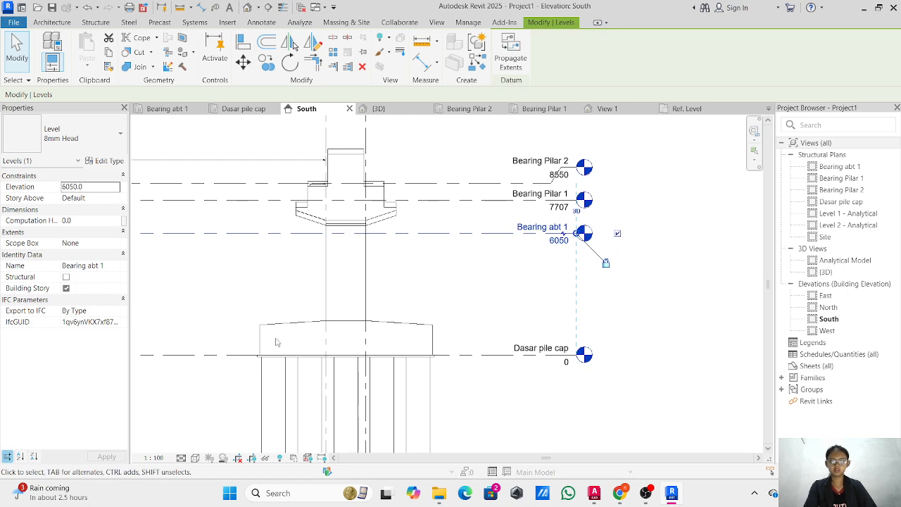
pyautogui.scroll(-3, 277, 342)
pyautogui.moveTo(134, 297); pyautogui.dragTo(424, 234, button='middle')
pyautogui.scroll(-2, 273, 309)
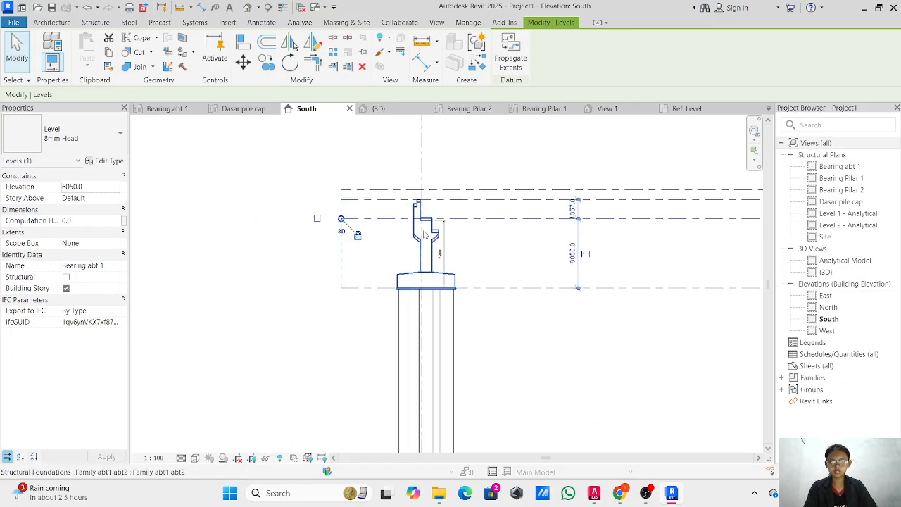
pyautogui.scroll(6, 424, 235)
pyautogui.press('Escape')
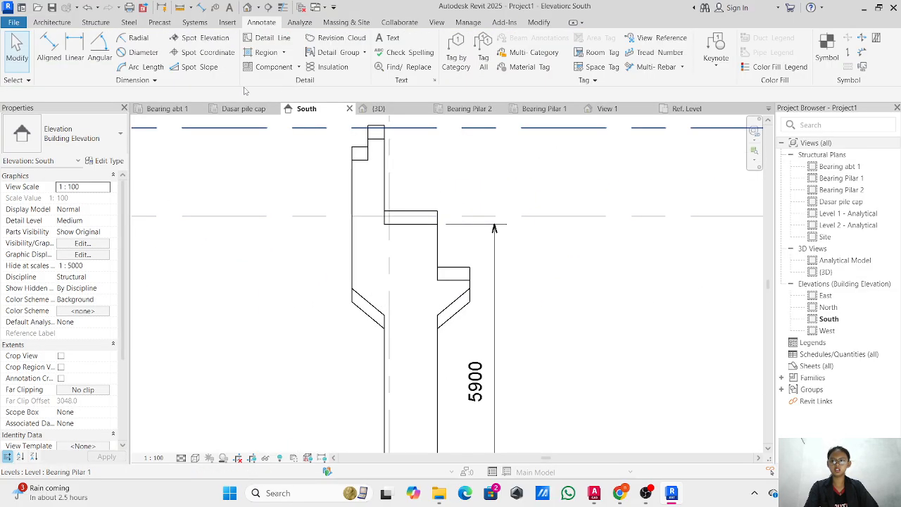
# - In the Bearing abt 1 plan, place a bearing beam about 800 mm long from grid 45 along the abutment's southernmost bearing line
pyautogui.click(180, 110)
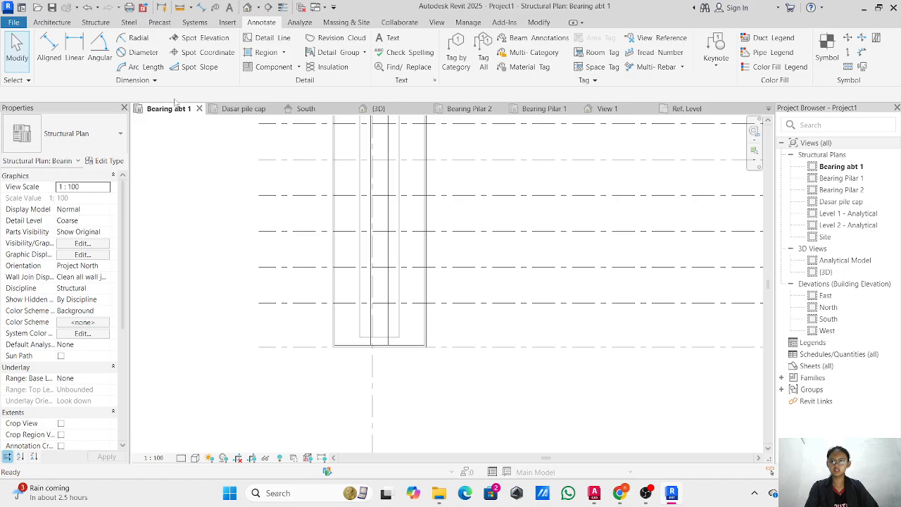
pyautogui.click(96, 22)
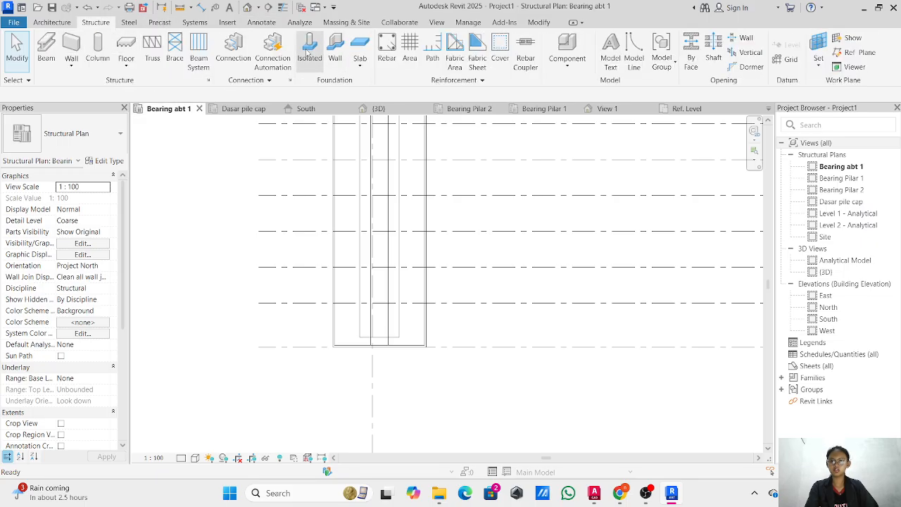
pyautogui.click(46, 49)
pyautogui.click(117, 135)
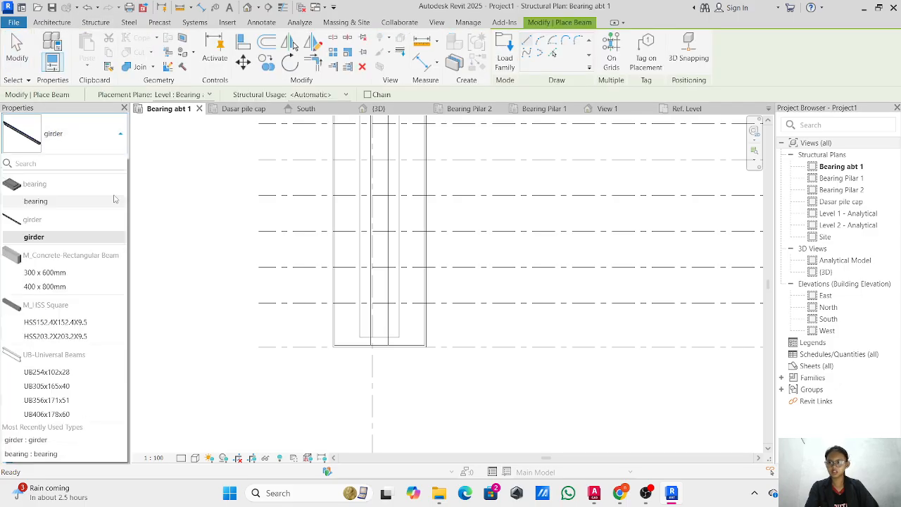
pyautogui.click(35, 200)
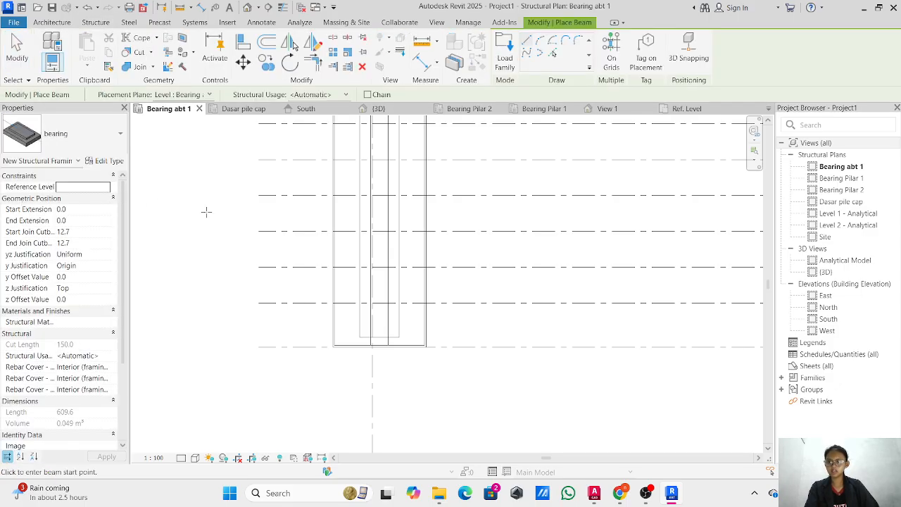
pyautogui.scroll(3, 380, 331)
pyautogui.click(360, 267)
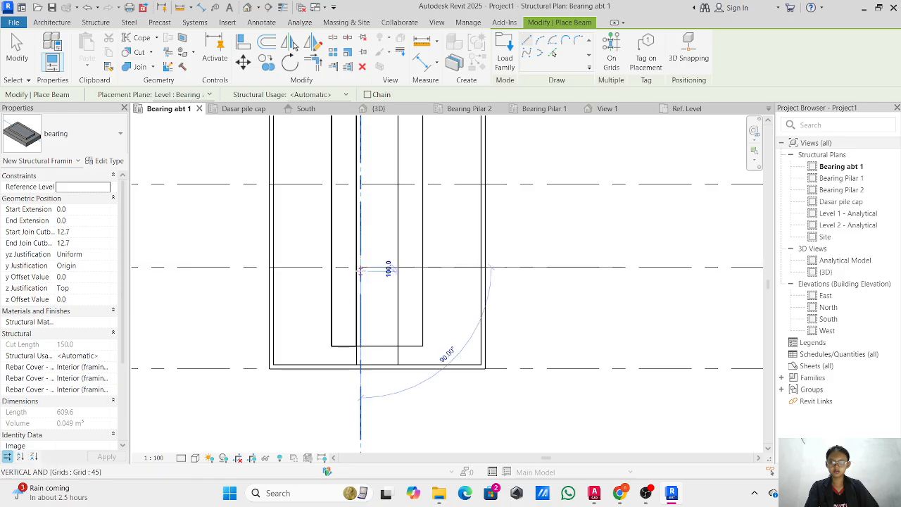
pyautogui.click(394, 267)
pyautogui.press('Escape')
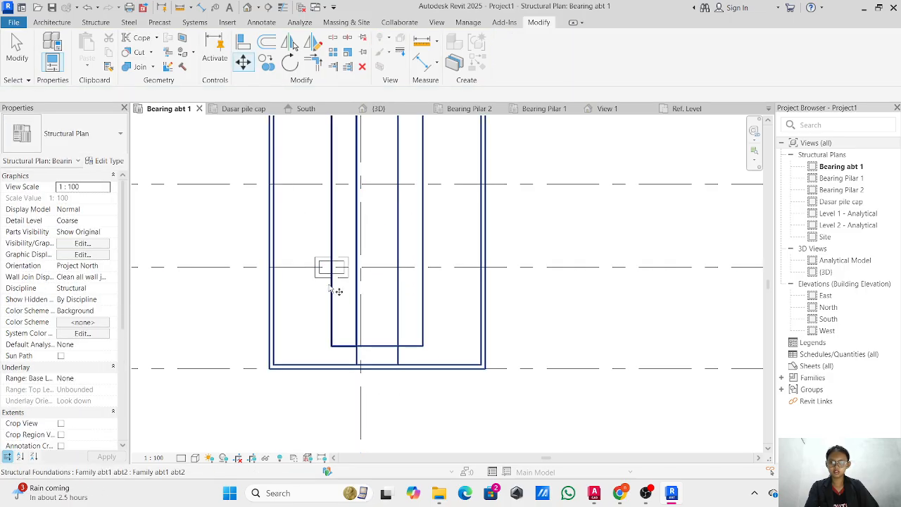
# - Move the new bearing horizontally from its left edge so that this edge lies on grid 45
pyautogui.scroll(3, 318, 269)
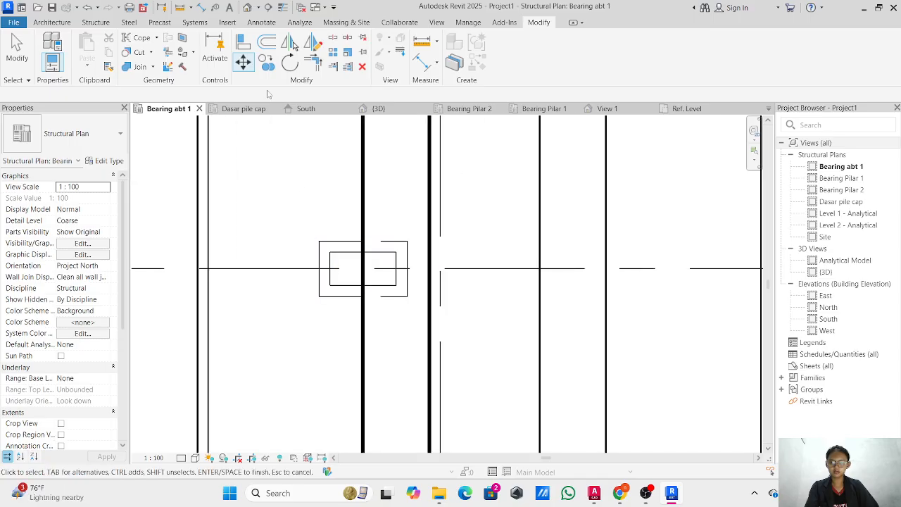
pyautogui.click(341, 268)
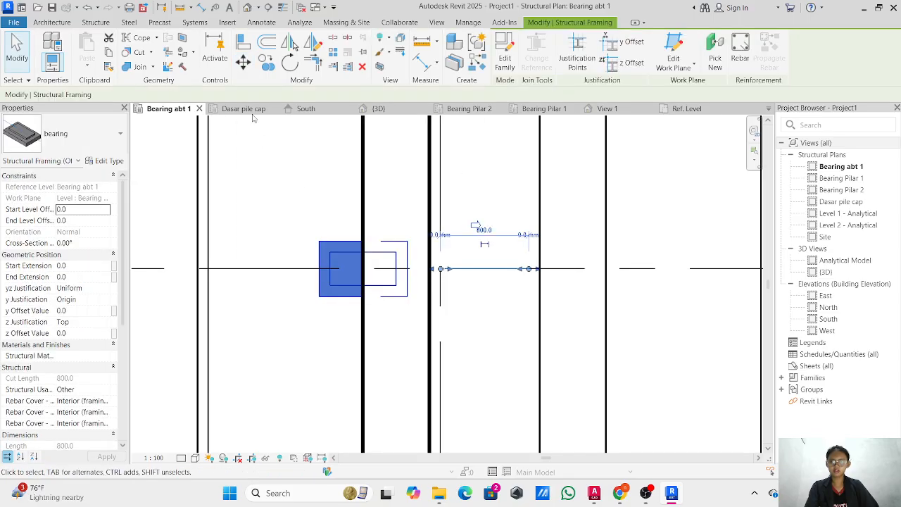
pyautogui.click(241, 63)
pyautogui.click(322, 268)
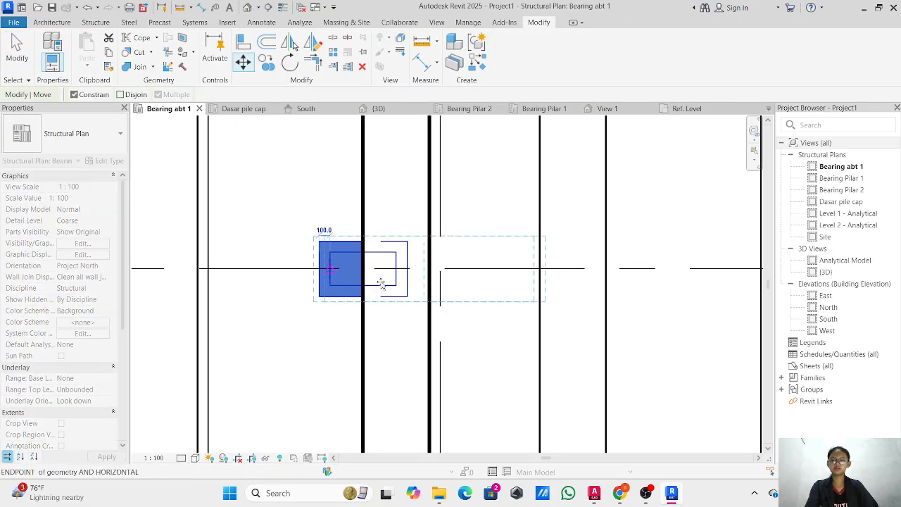
pyautogui.click(443, 277)
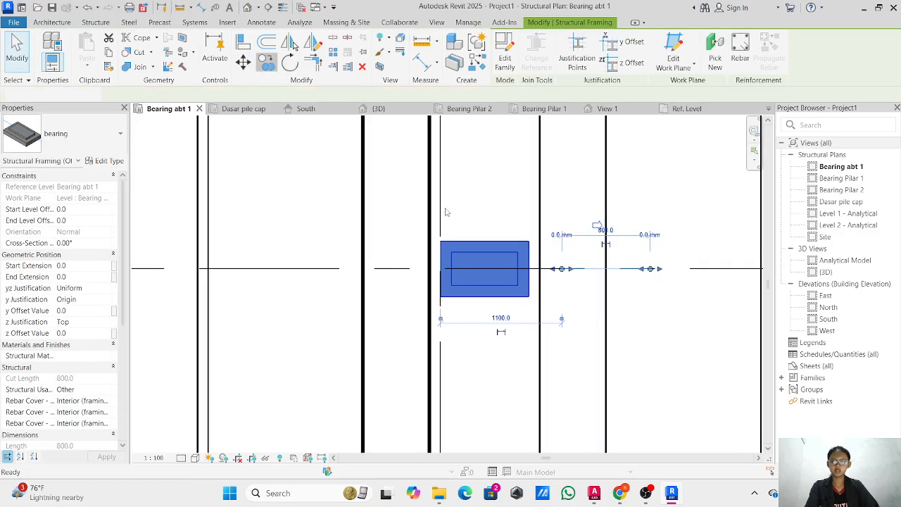
# - Copy the bearing north along grid 45 to the next five girder grid lines on the southern abutment at 2000 mm spacing
pyautogui.click(442, 271)
pyautogui.scroll(-2, 459, 163)
pyautogui.moveTo(462, 165); pyautogui.dragTo(430, 386, button='middle')
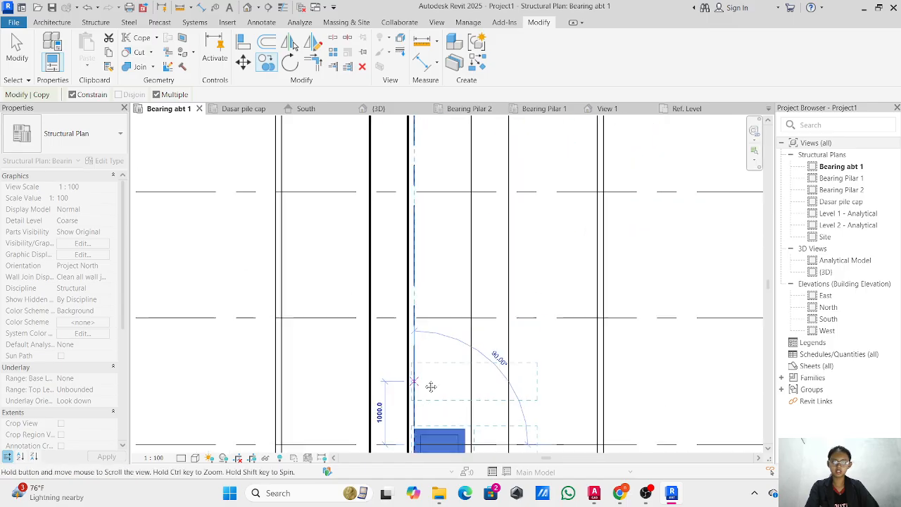
pyautogui.click(414, 319)
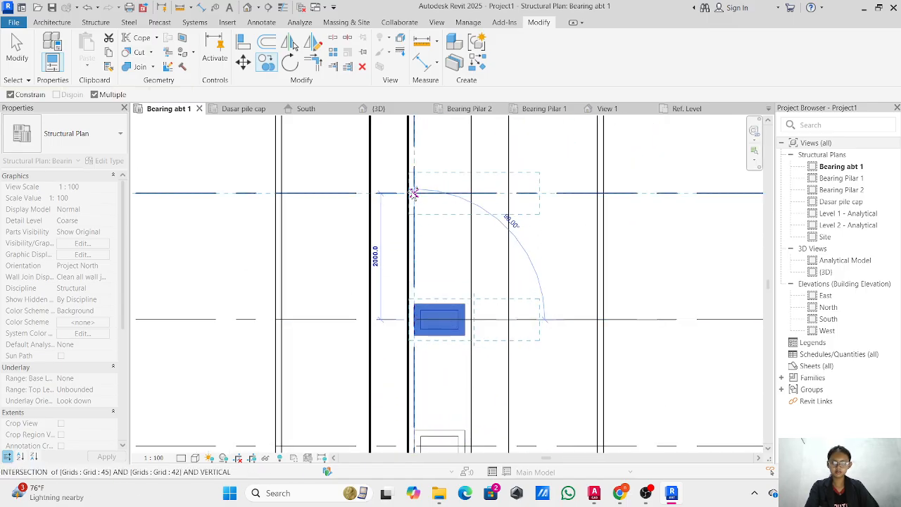
pyautogui.click(414, 192)
pyautogui.moveTo(444, 179); pyautogui.dragTo(486, 401, button='middle')
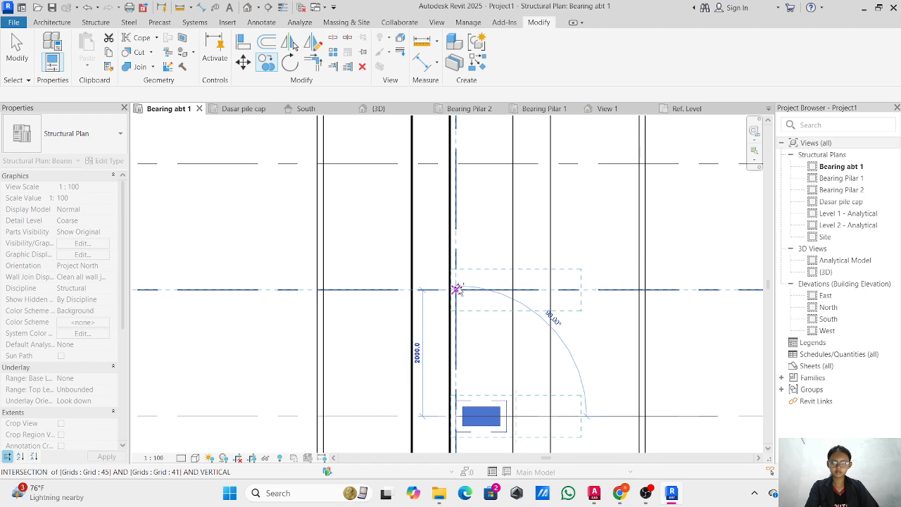
pyautogui.click(456, 289)
pyautogui.click(457, 163)
pyautogui.scroll(-1, 473, 217)
pyautogui.moveTo(473, 217); pyautogui.dragTo(495, 420, button='middle')
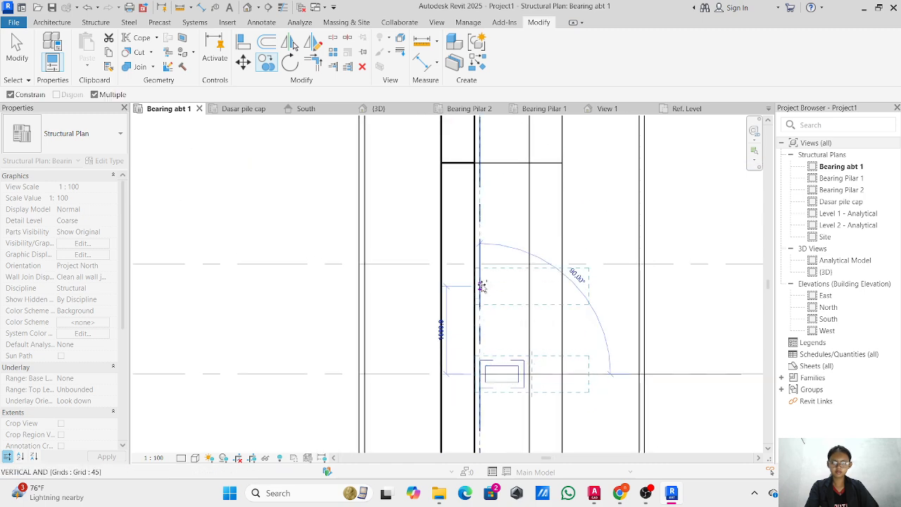
pyautogui.click(481, 264)
# - Continue the copies along grid 45 onto the six girder grid lines of the northern abutment
pyautogui.scroll(-4, 504, 179)
pyautogui.moveTo(504, 180); pyautogui.dragTo(489, 369, button='middle')
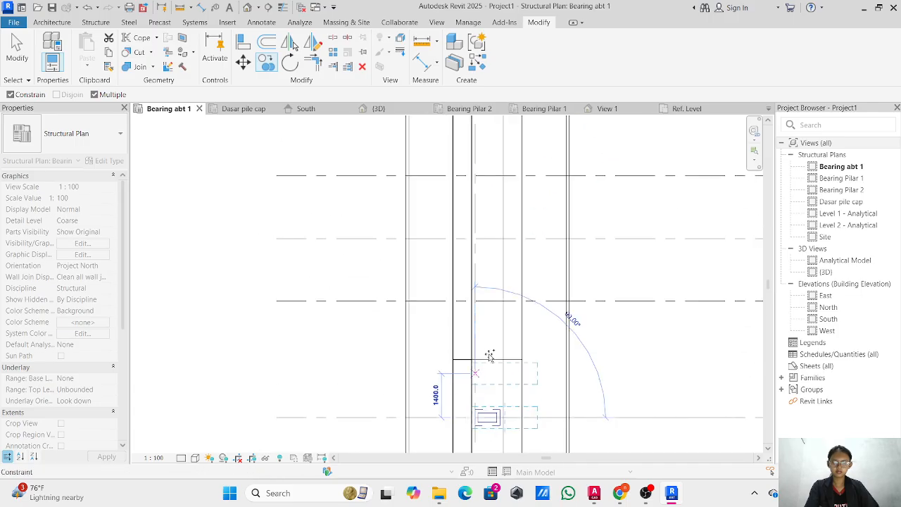
pyautogui.click(476, 301)
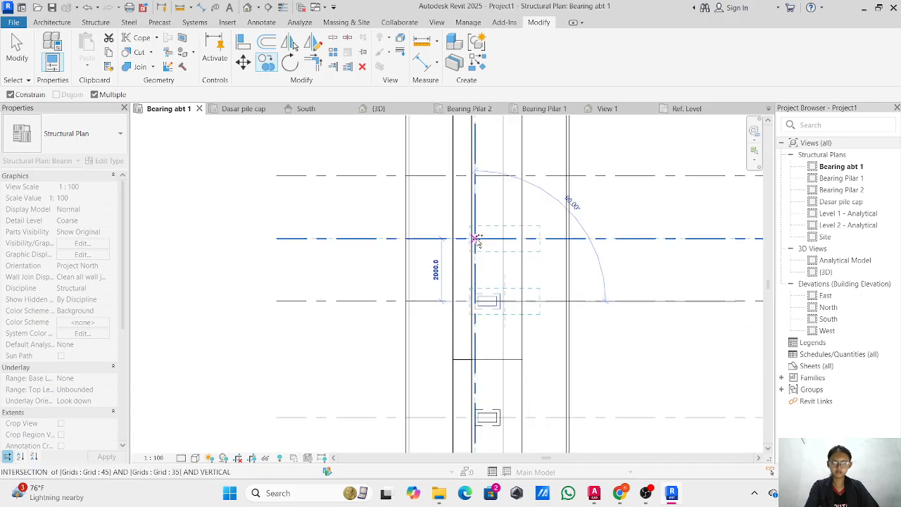
pyautogui.click(476, 239)
pyautogui.moveTo(470, 268); pyautogui.dragTo(447, 450, button='middle')
pyautogui.scroll(4, 450, 369)
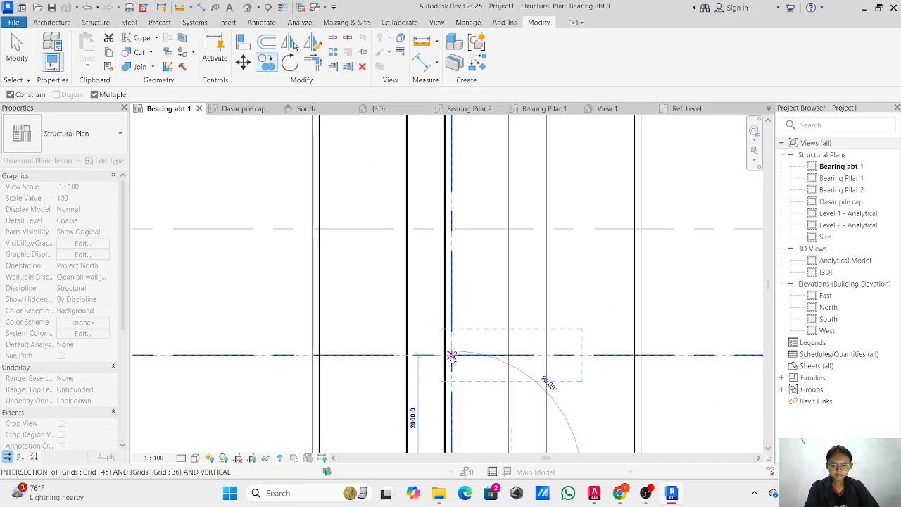
pyautogui.click(452, 357)
pyautogui.click(452, 230)
pyautogui.moveTo(456, 157); pyautogui.dragTo(444, 382, button='middle')
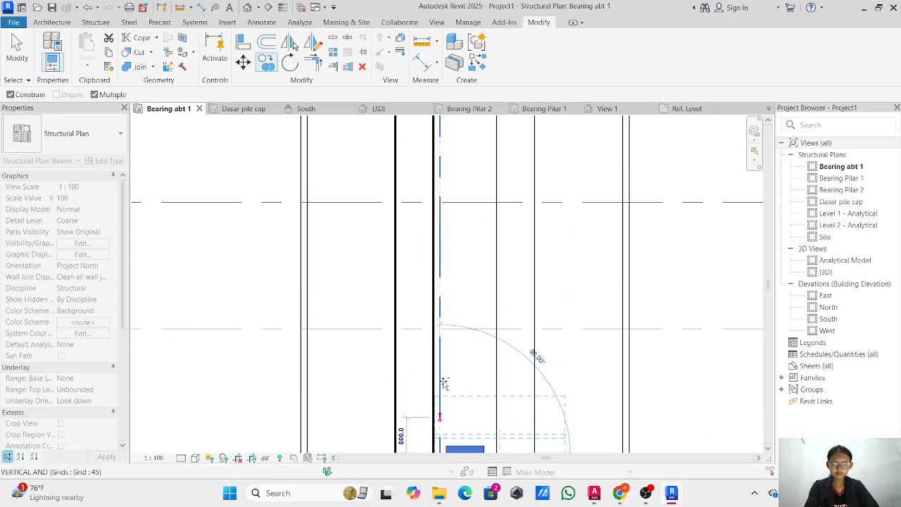
pyautogui.click(443, 327)
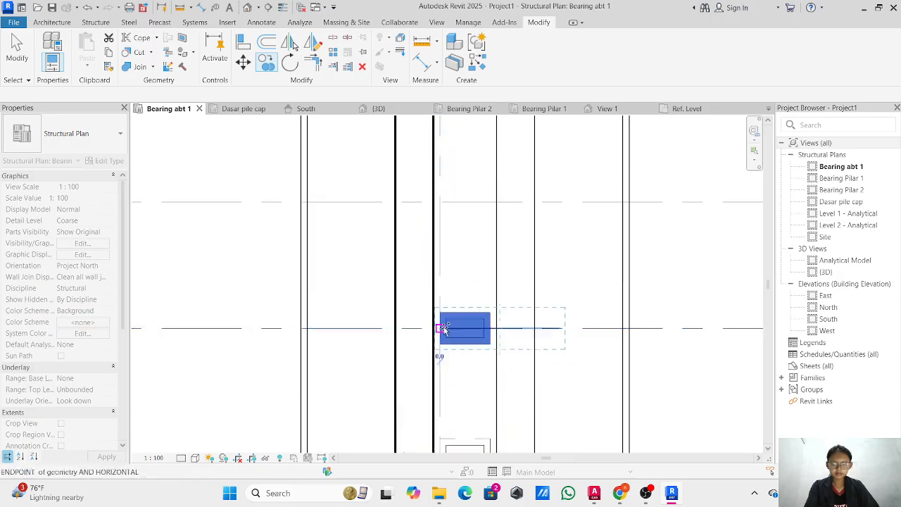
pyautogui.click(439, 202)
pyautogui.moveTo(444, 164); pyautogui.dragTo(457, 335, button='middle')
pyautogui.press('Escape')
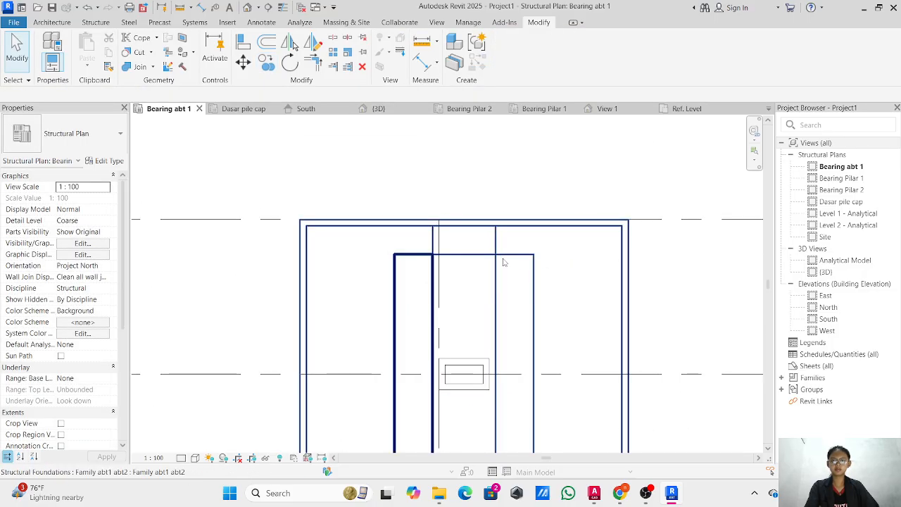
# - Examine the copied bearing row in plan and the bearing levels along the bridge in the South elevation
pyautogui.scroll(-4, 464, 243)
pyautogui.moveTo(501, 247); pyautogui.dragTo(407, 26, button='middle')
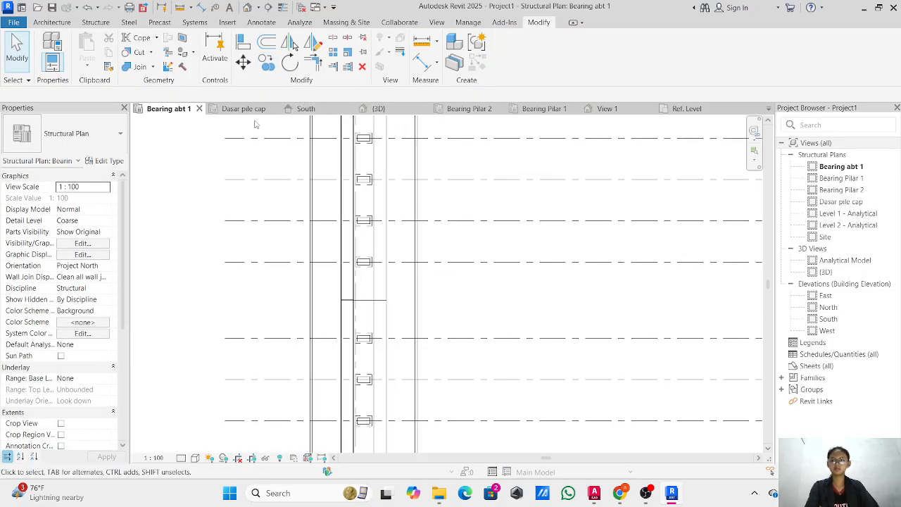
pyautogui.click(312, 110)
pyautogui.scroll(-4, 552, 224)
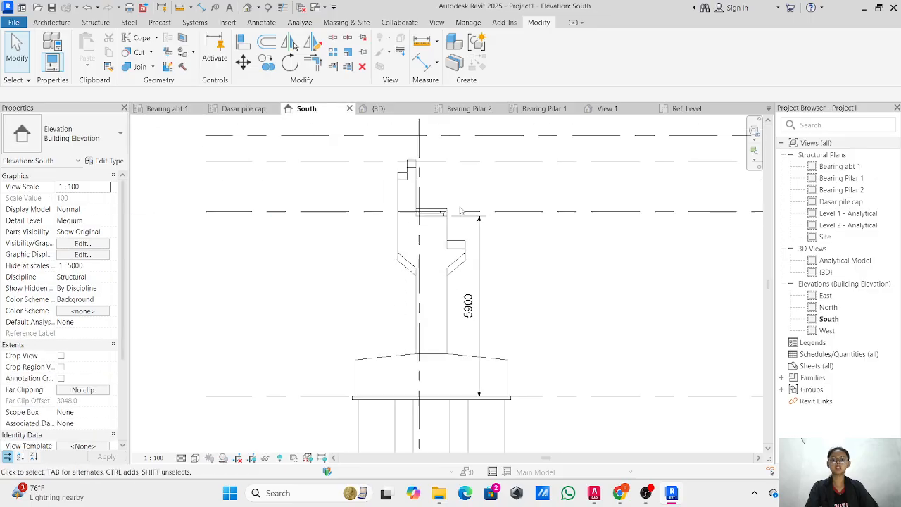
pyautogui.moveTo(697, 278); pyautogui.dragTo(336, 282, button='middle')
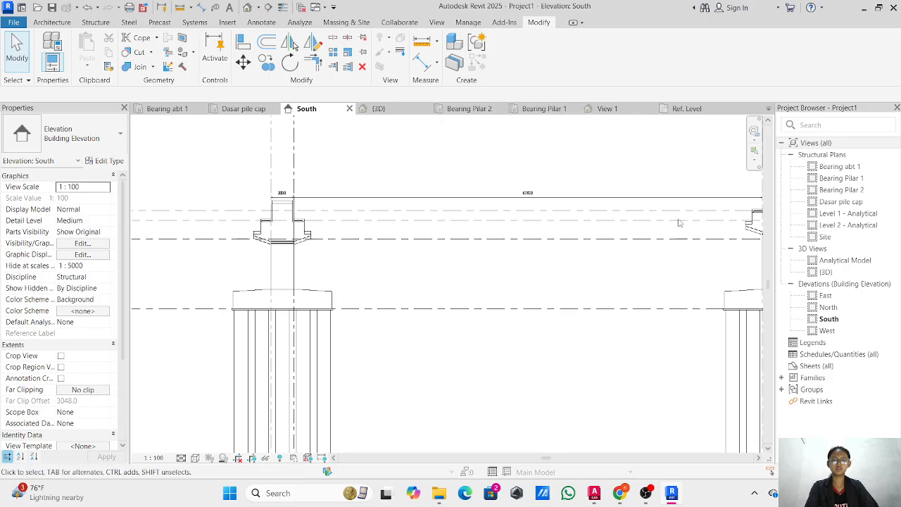
pyautogui.moveTo(718, 220)
pyautogui.mouseDown(button='middle')
pyautogui.moveTo(517, 227)
pyautogui.moveTo(601, 247)
pyautogui.moveTo(502, 246)
pyautogui.mouseUp(button='middle')
pyautogui.scroll(3, 632, 240)
pyautogui.scroll(-2, 632, 241)
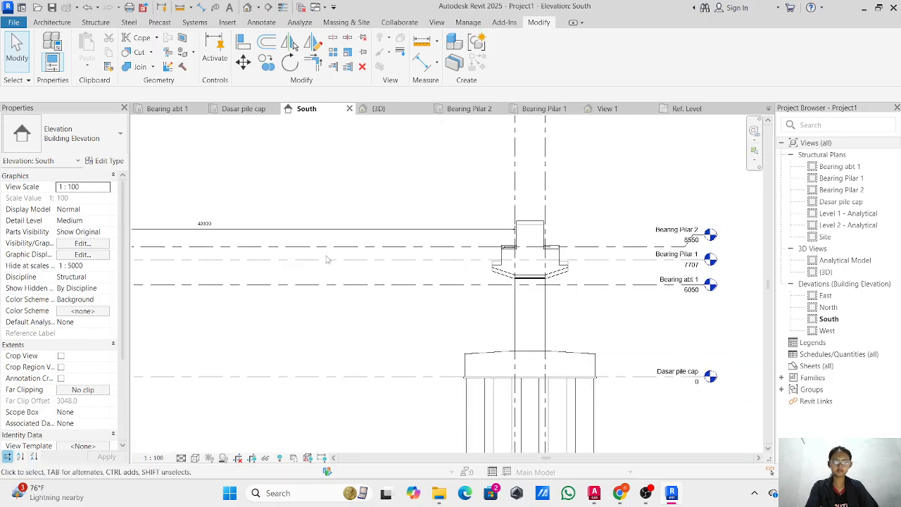
pyautogui.scroll(-1, 328, 258)
pyautogui.moveTo(328, 258); pyautogui.dragTo(678, 258, button='middle')
pyautogui.scroll(-1, 294, 257)
pyautogui.moveTo(294, 257); pyautogui.dragTo(631, 254, button='middle')
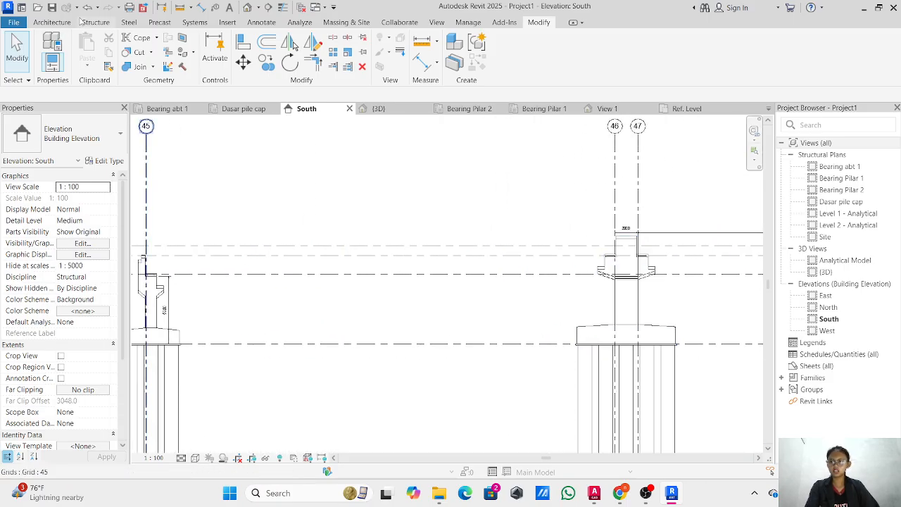
pyautogui.click(83, 22)
pyautogui.click(47, 57)
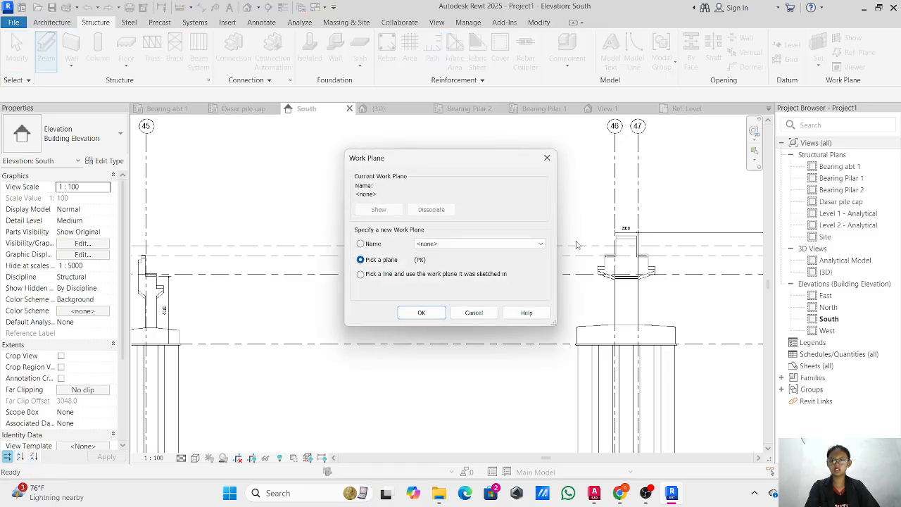
pyautogui.click(547, 158)
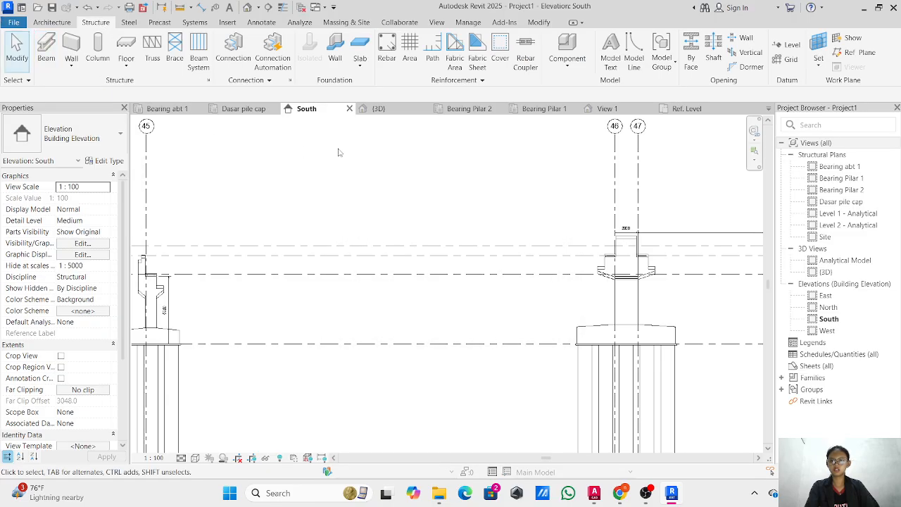
# - In the Bearing abt 1 plan, place a horizontal girder beam about 15600 mm long across the northern abutment, between two bearings
pyautogui.click(168, 108)
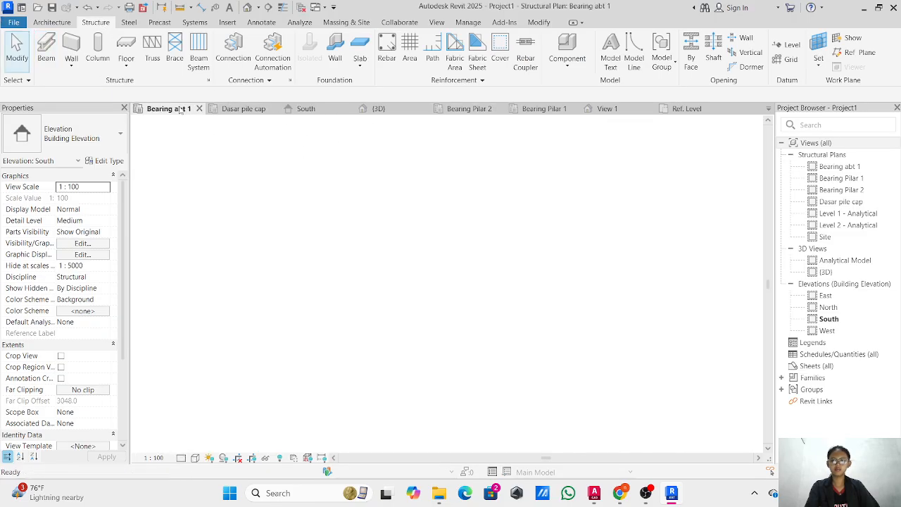
pyautogui.click(48, 52)
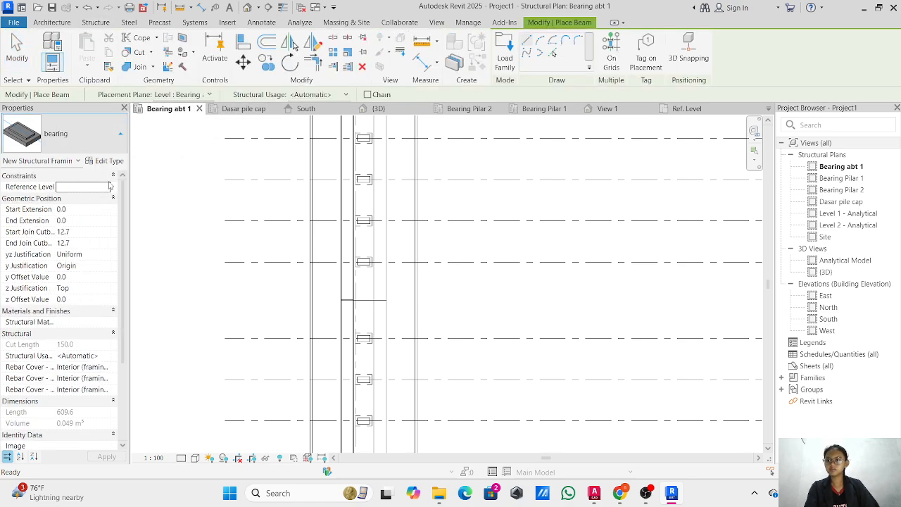
pyautogui.click(93, 144)
pyautogui.click(35, 237)
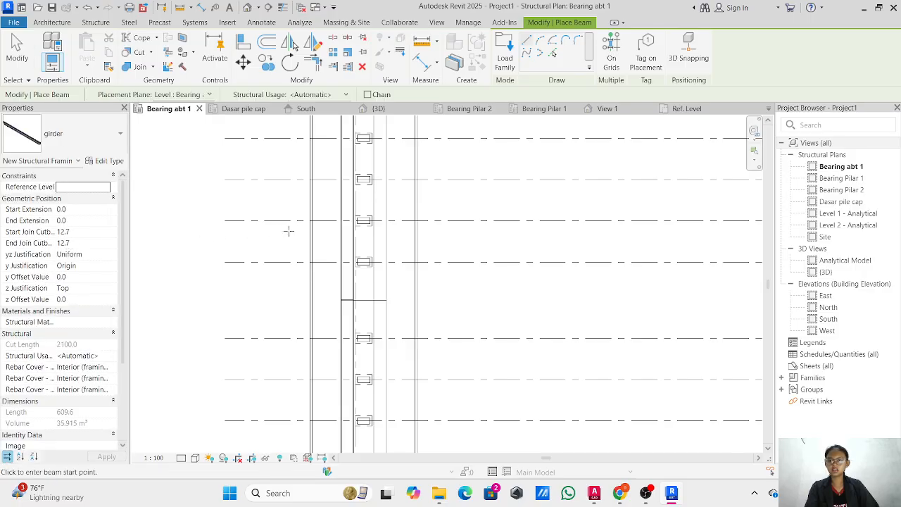
pyautogui.click(237, 237)
pyautogui.click(558, 237)
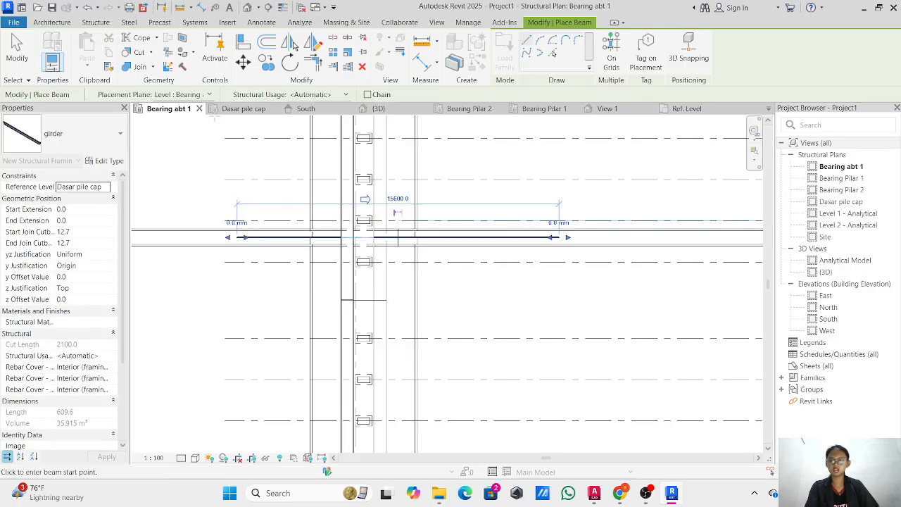
pyautogui.press('Escape')
pyautogui.press('Escape')
pyautogui.scroll(-2, 452, 202)
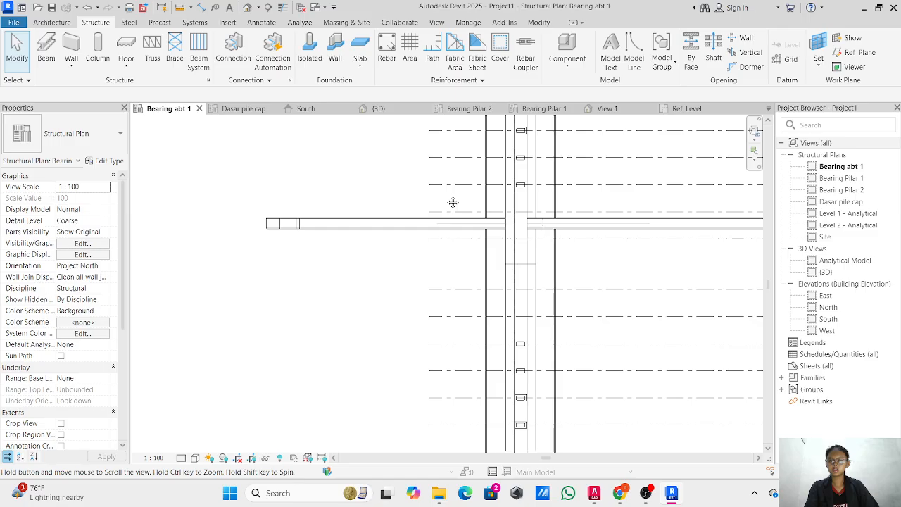
# - Move the girder horizontally so that its western end lies on grid 45
pyautogui.click(312, 218)
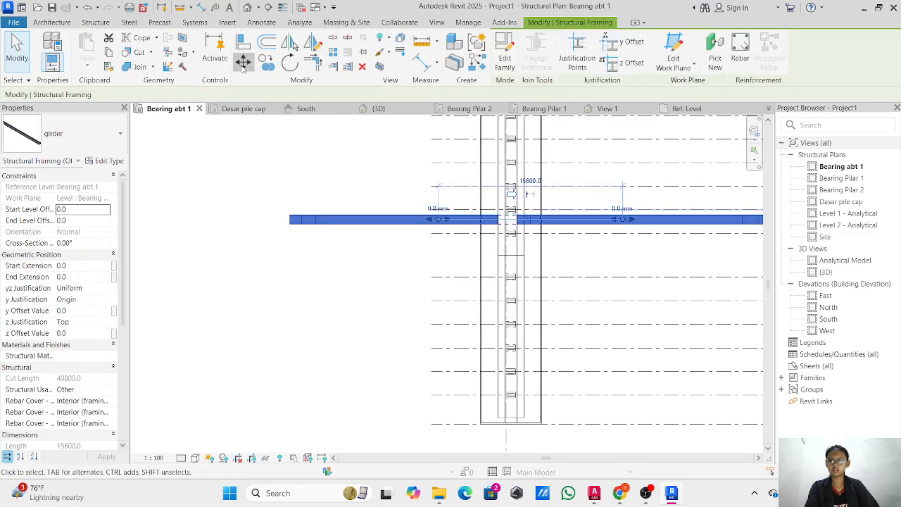
pyautogui.click(242, 62)
pyautogui.scroll(3, 299, 222)
pyautogui.scroll(-3, 330, 252)
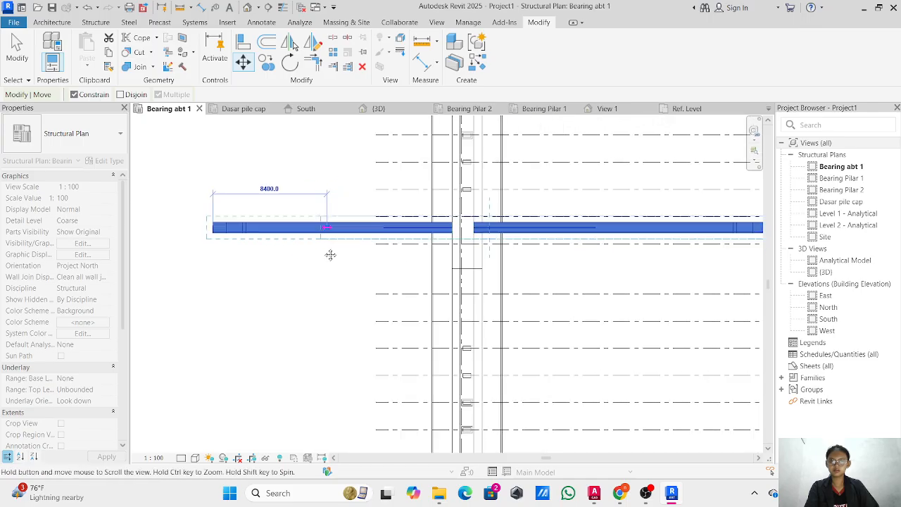
pyautogui.scroll(5, 458, 236)
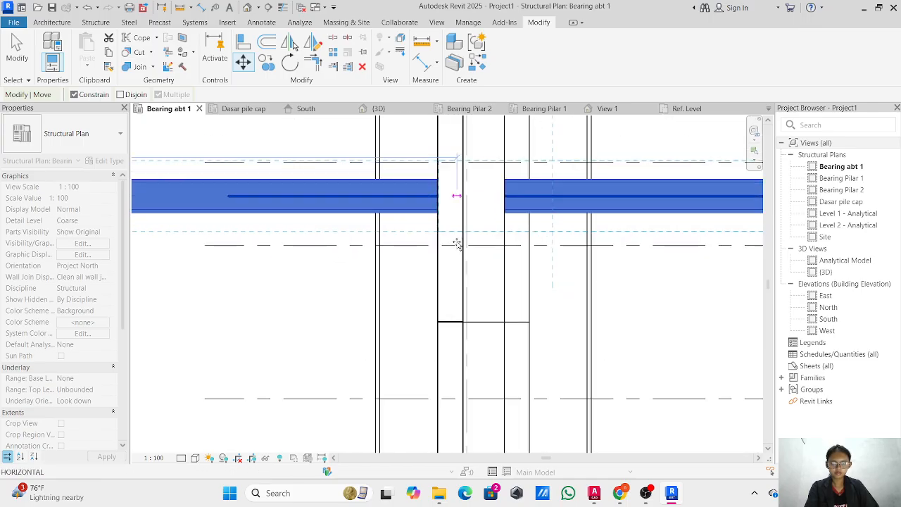
pyautogui.click(468, 197)
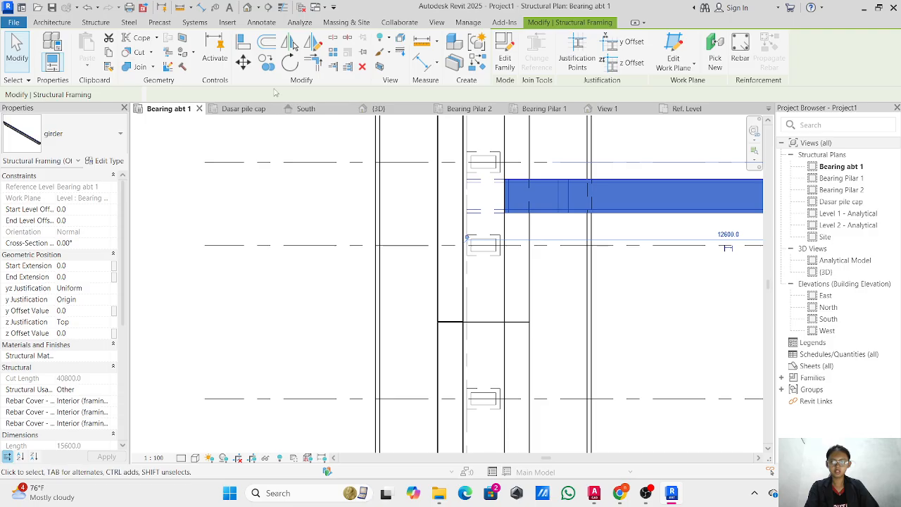
# - Move the girder south from the midpoint of its end to a bearing's endpoint on grid 45, centring it over that bearing
pyautogui.click(243, 62)
pyautogui.scroll(2, 468, 198)
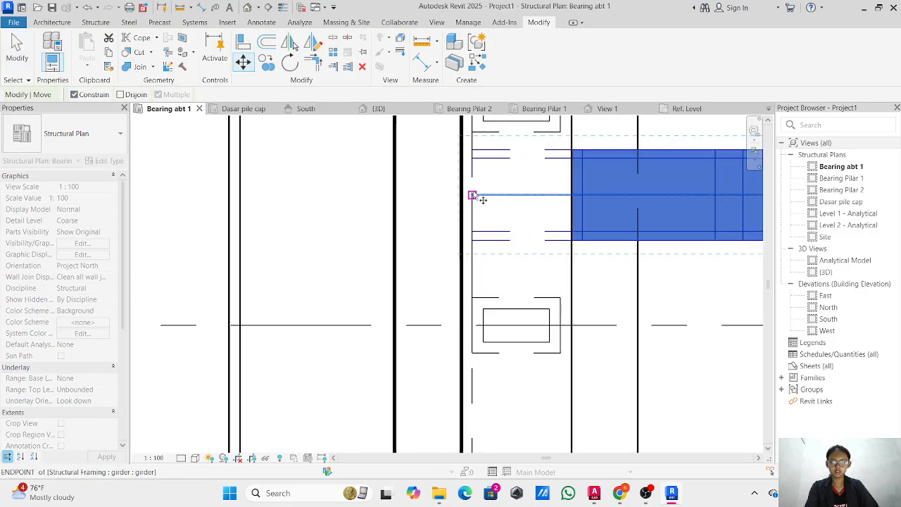
pyautogui.click(473, 193)
pyautogui.scroll(-1, 505, 325)
pyautogui.scroll(-3, 430, 167)
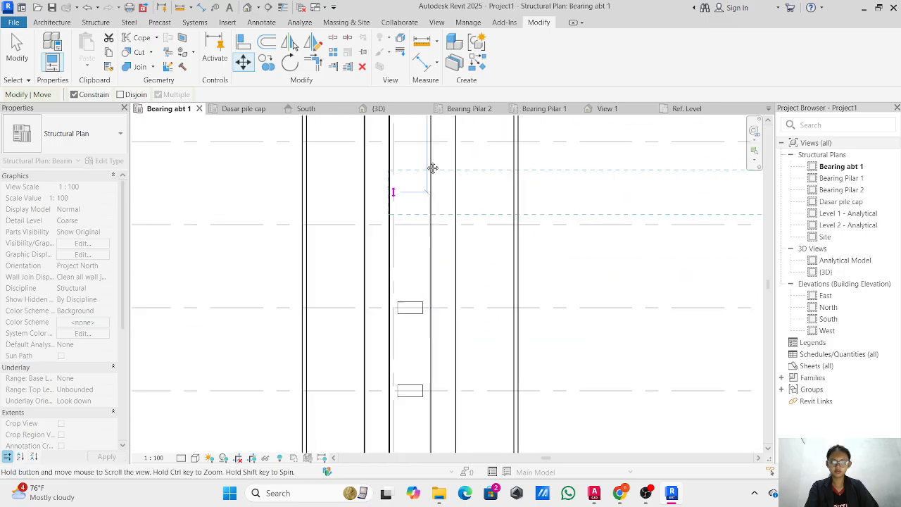
pyautogui.scroll(4, 394, 317)
pyautogui.scroll(1, 374, 322)
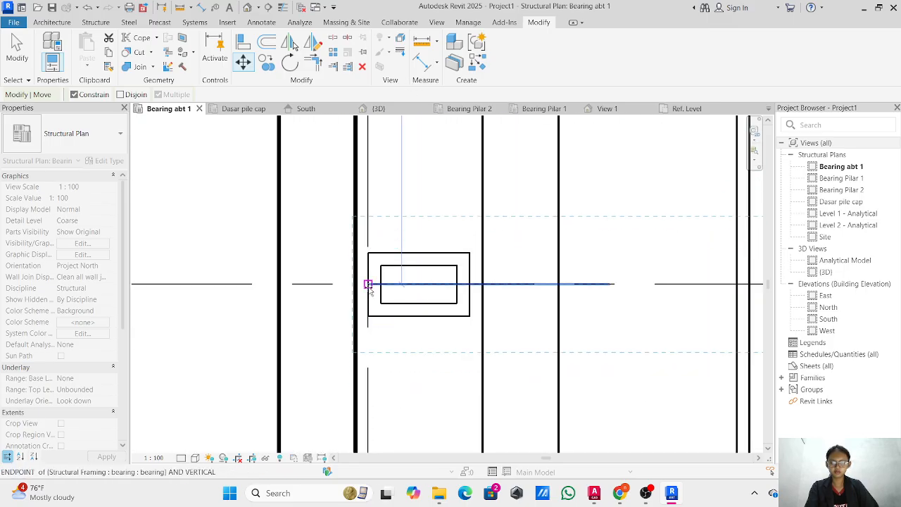
pyautogui.click(369, 288)
pyautogui.click(369, 139)
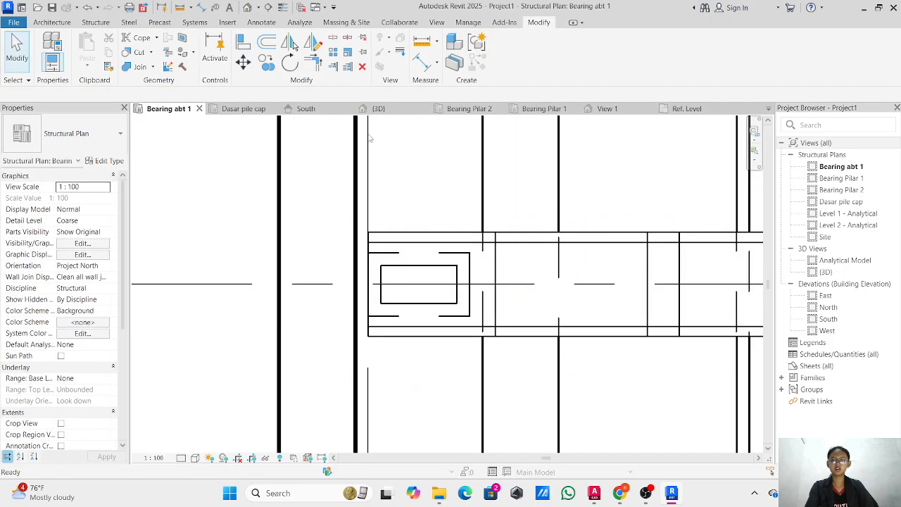
# - In the South elevation, set the girder's start level offset to 1800 and its end level offset to 2300
pyautogui.click(305, 108)
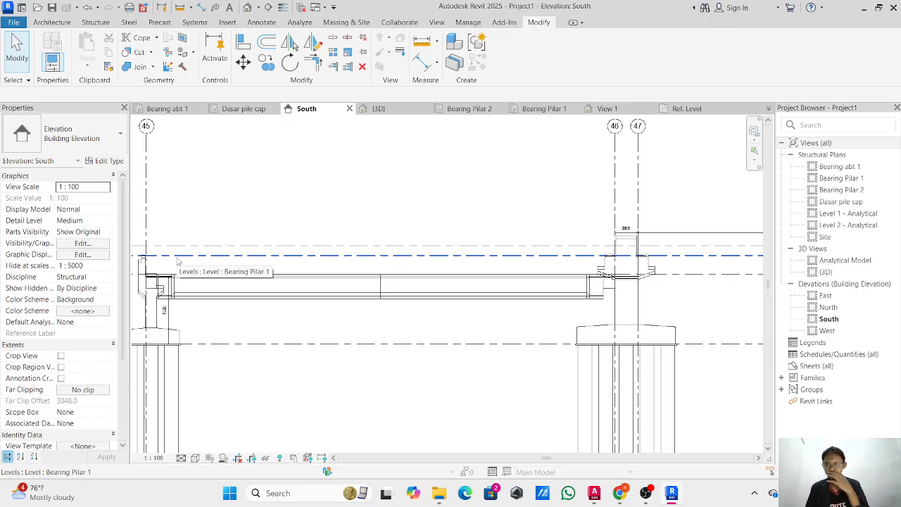
pyautogui.click(199, 298)
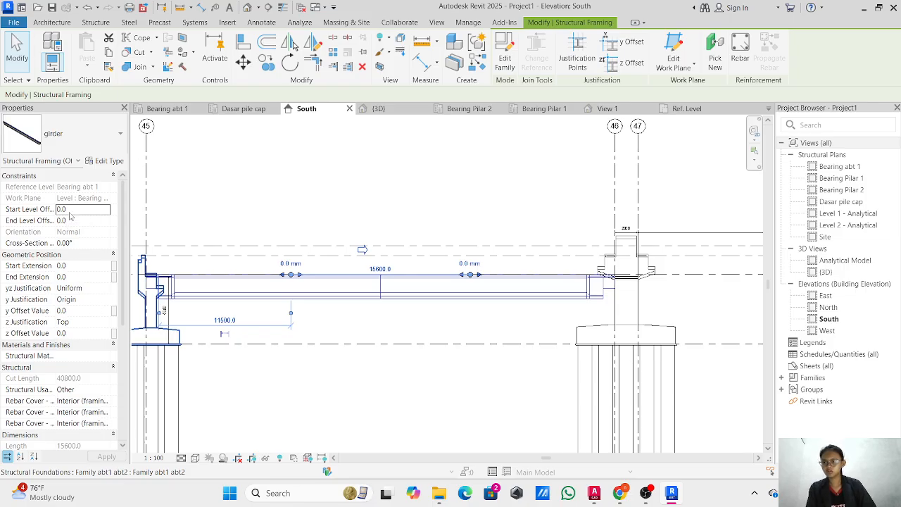
pyautogui.click(71, 210)
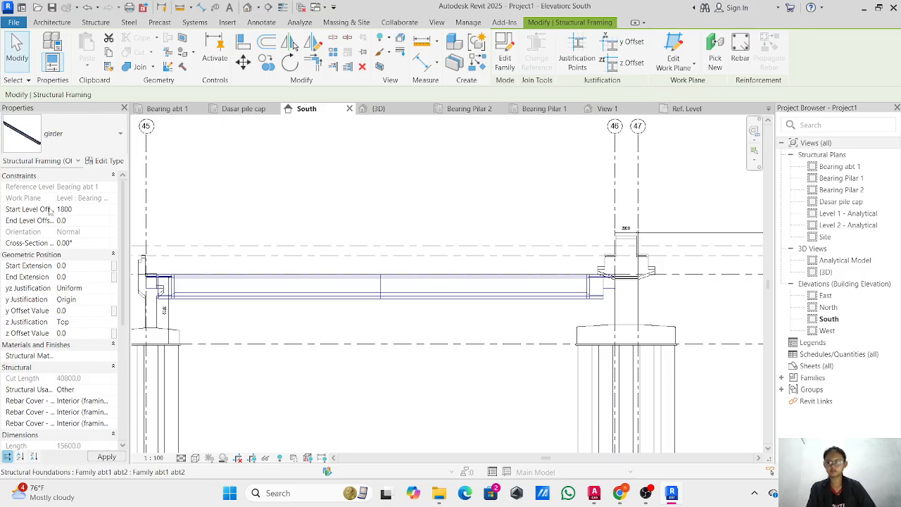
pyautogui.press('Return')
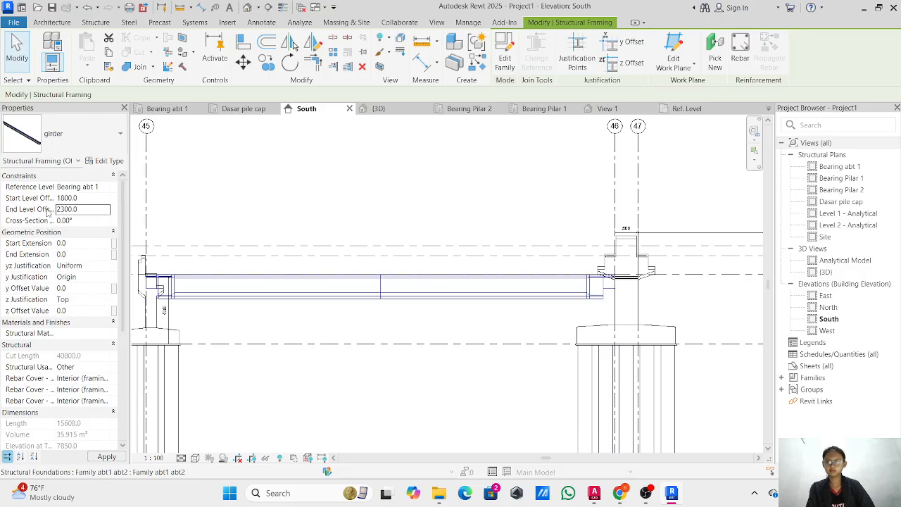
pyautogui.press('Return')
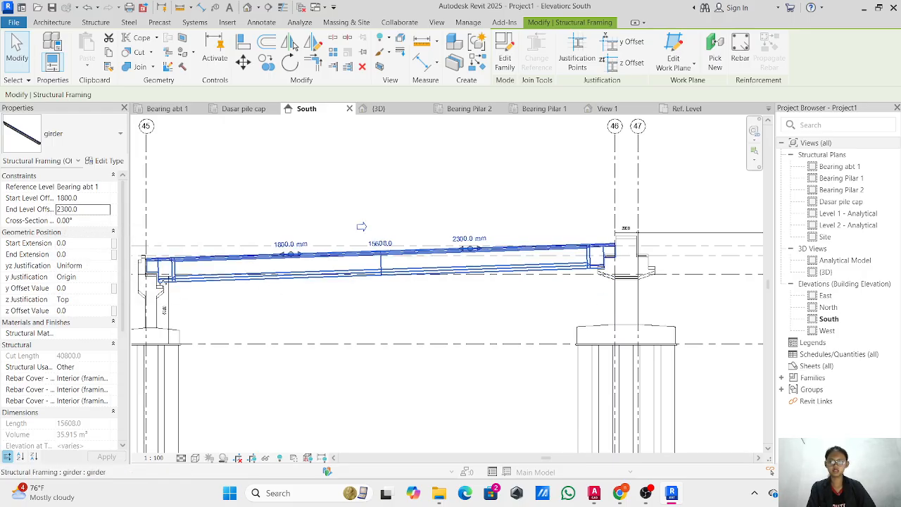
# - Lower the girder's start level offset to 1750 in the South elevation
pyautogui.scroll(1, 158, 280)
pyautogui.scroll(2, 158, 282)
pyautogui.moveTo(162, 288); pyautogui.dragTo(242, 296, button='middle')
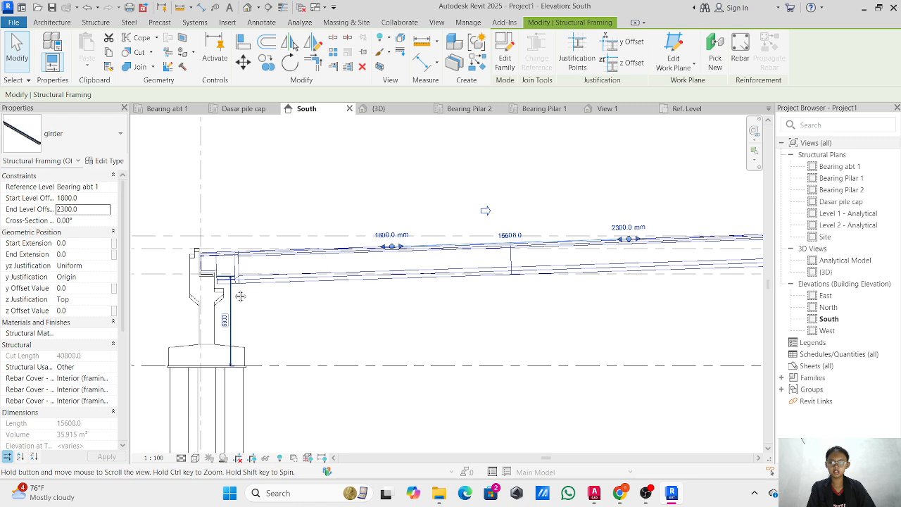
pyautogui.scroll(2, 209, 282)
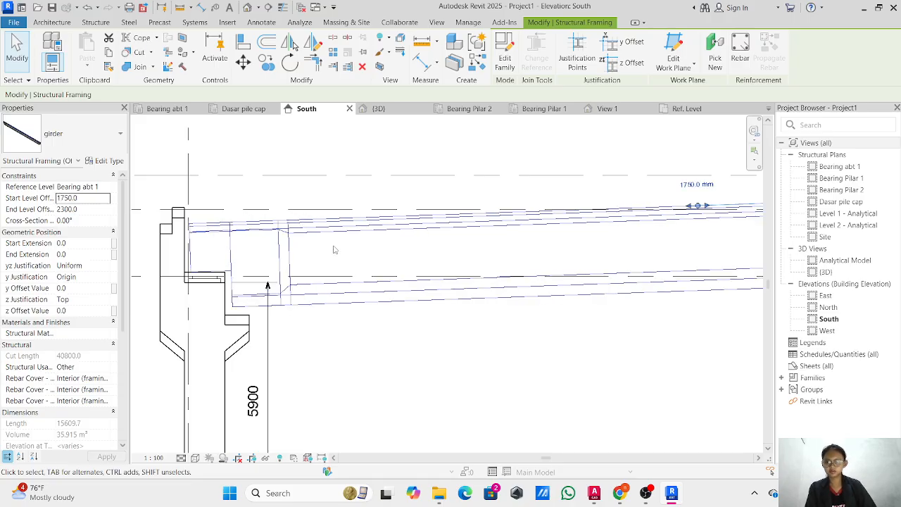
# - Set the girder's end level offset to 2350 to seat it on the pier bearing near grid 46
pyautogui.scroll(-2, 489, 266)
pyautogui.moveTo(675, 271); pyautogui.dragTo(193, 257, button='middle')
pyautogui.moveTo(676, 204); pyautogui.dragTo(316, 221, button='middle')
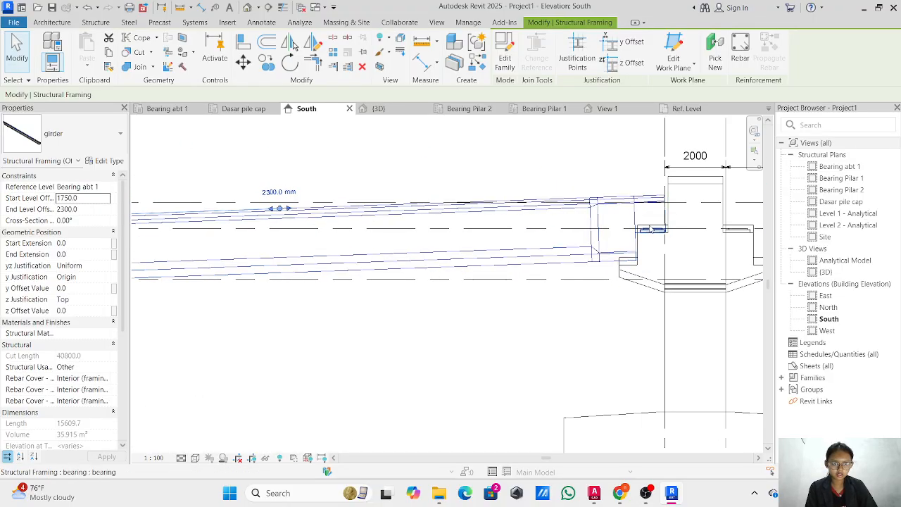
pyautogui.scroll(4, 666, 219)
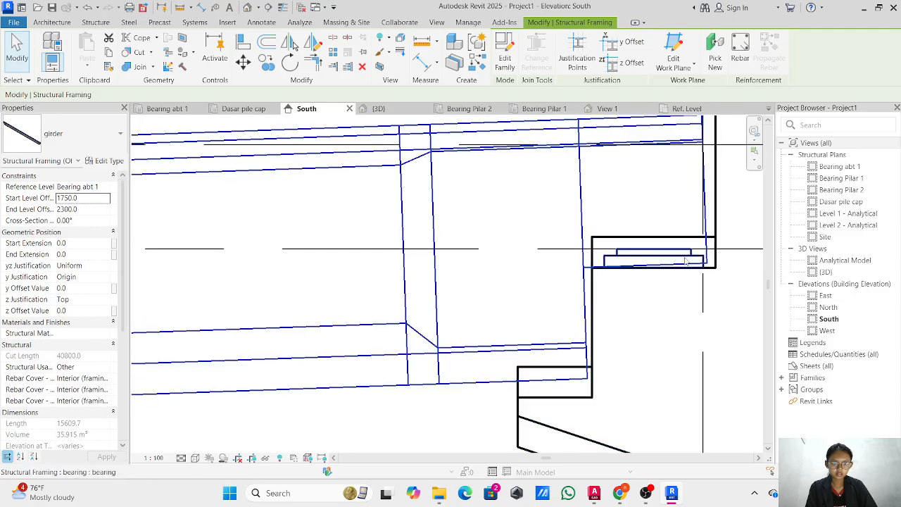
pyautogui.click(90, 209)
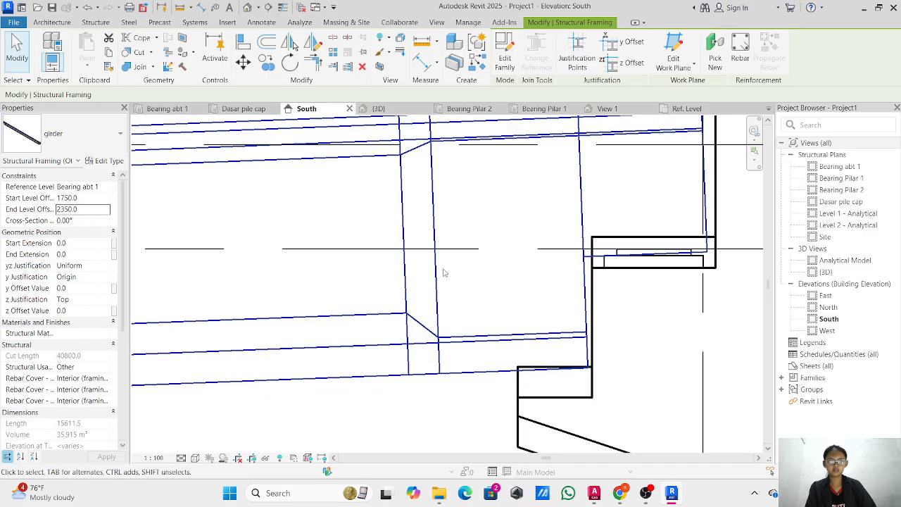
# - Set the girder's start level offset to 1700 and check how its other end sits on the pier bearing
pyautogui.scroll(-6, 272, 269)
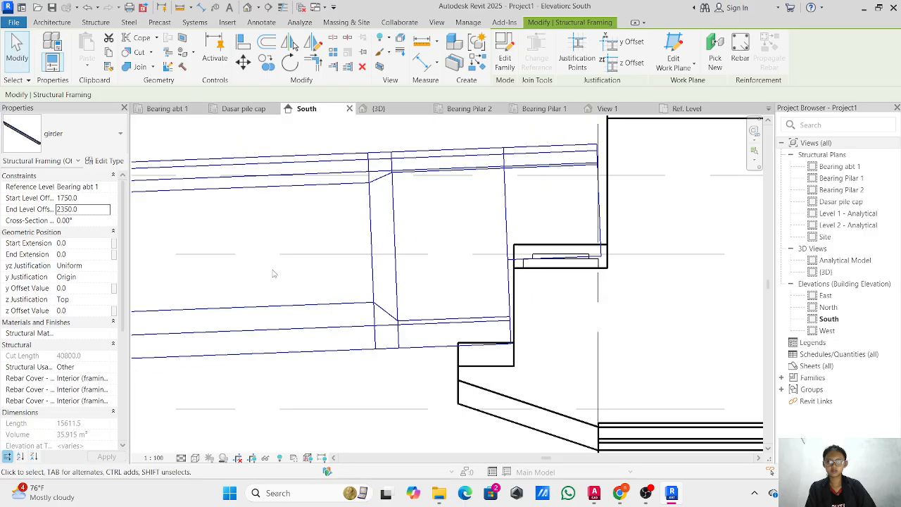
pyautogui.moveTo(261, 225); pyautogui.dragTo(738, 255, button='middle')
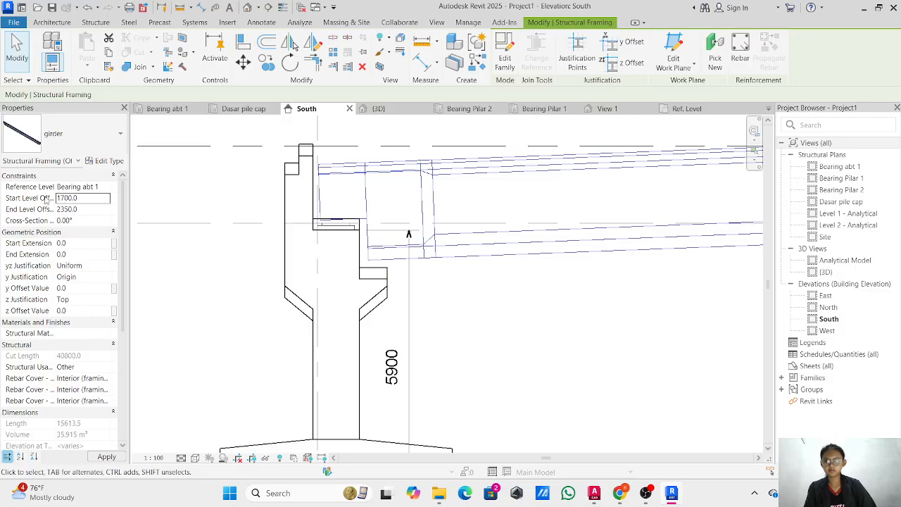
pyautogui.scroll(-3, 492, 283)
pyautogui.moveTo(560, 287); pyautogui.dragTo(34, 285, button='middle')
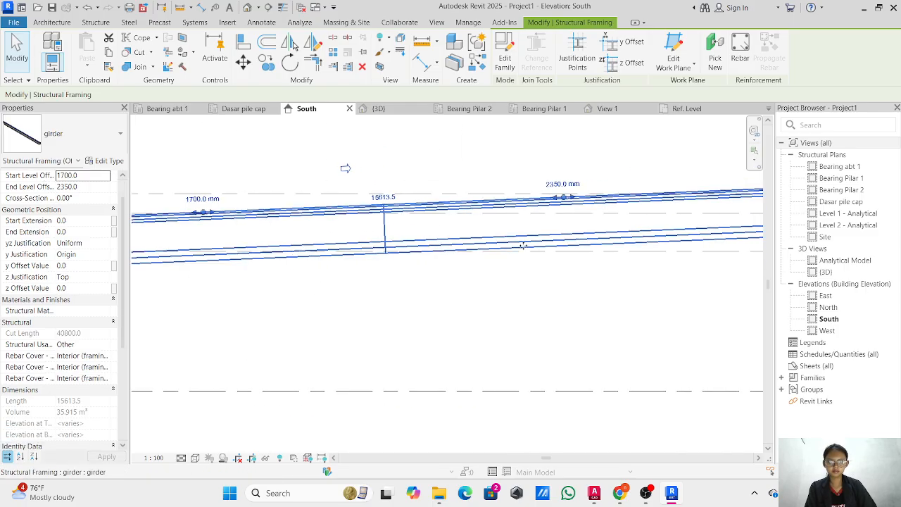
pyautogui.scroll(-3, 523, 245)
pyautogui.scroll(6, 502, 232)
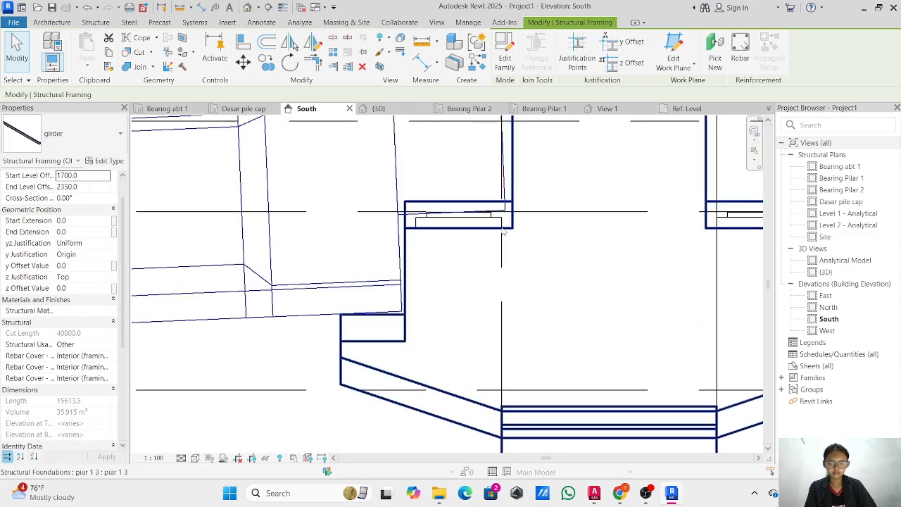
pyautogui.scroll(1, 497, 225)
pyautogui.scroll(-5, 433, 250)
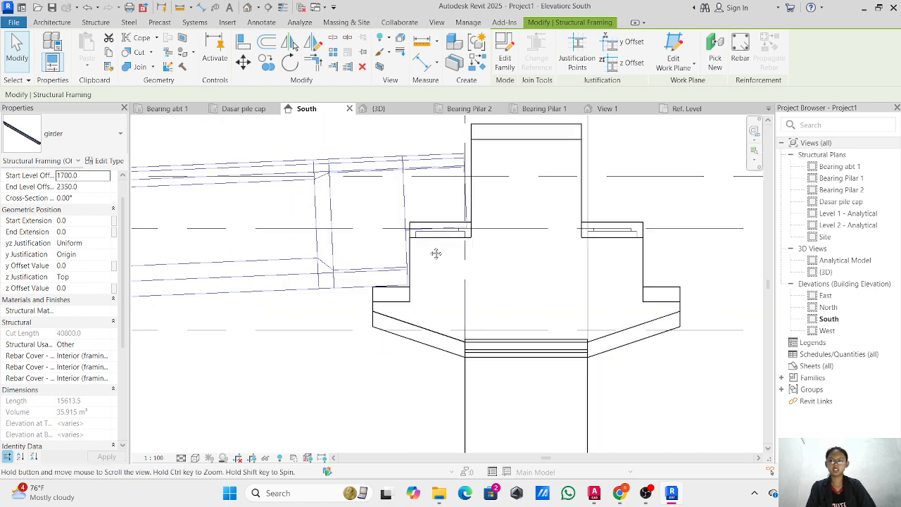
pyautogui.moveTo(441, 231); pyautogui.dragTo(544, 307, button='middle')
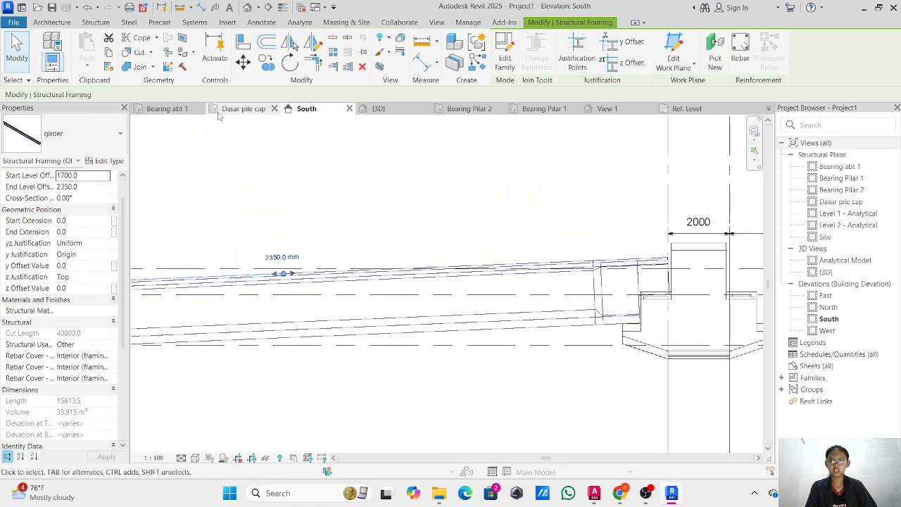
# - In the Bearing abt 1 plan, move the girder horizontally so its western end lies on grid 45 at the bearing's edge
pyautogui.click(173, 112)
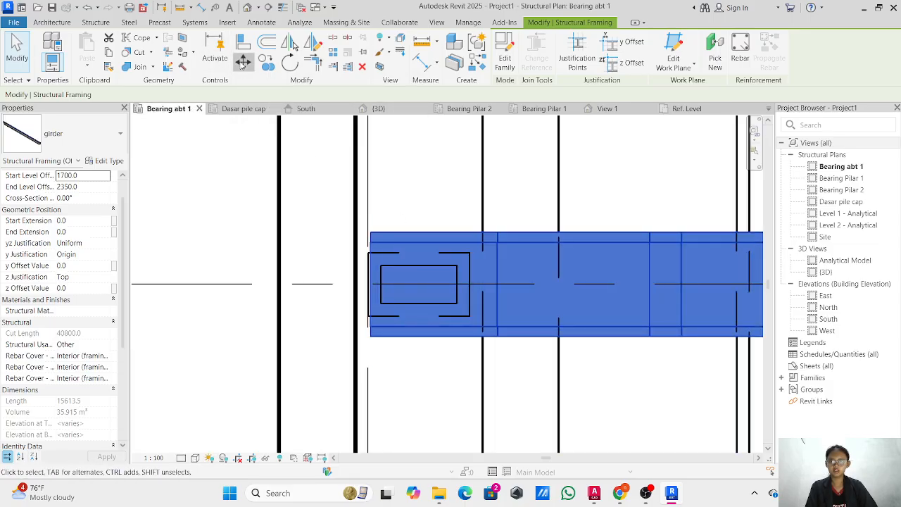
pyautogui.click(243, 62)
pyautogui.scroll(2, 370, 285)
pyautogui.scroll(3, 373, 287)
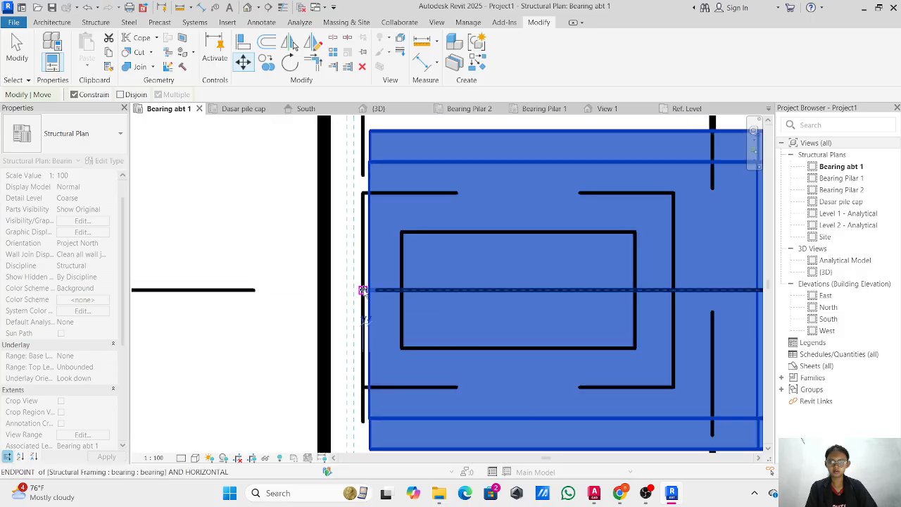
pyautogui.press('Escape')
pyautogui.scroll(-5, 384, 198)
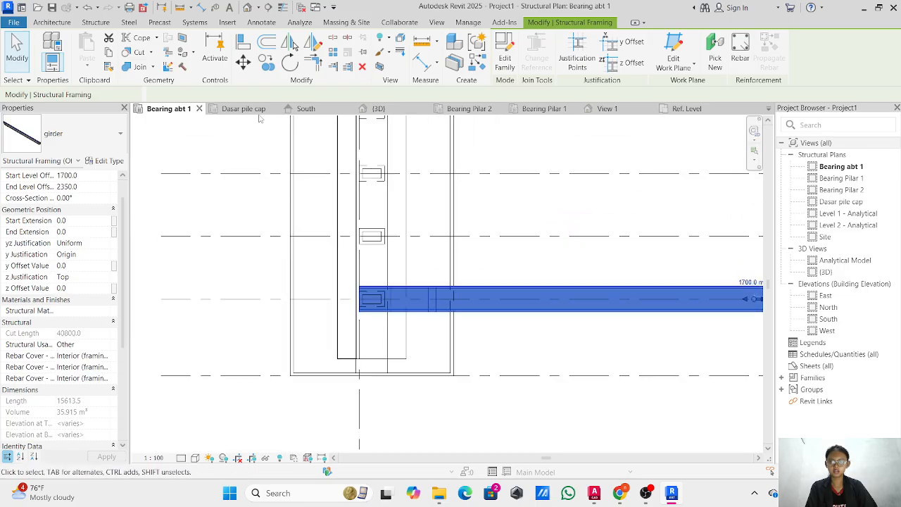
# - Copy the girder in multiple mode from its end on grid 45 onto the next two bearings to the north
pyautogui.press('c')
pyautogui.press('c')
pyautogui.scroll(5, 367, 289)
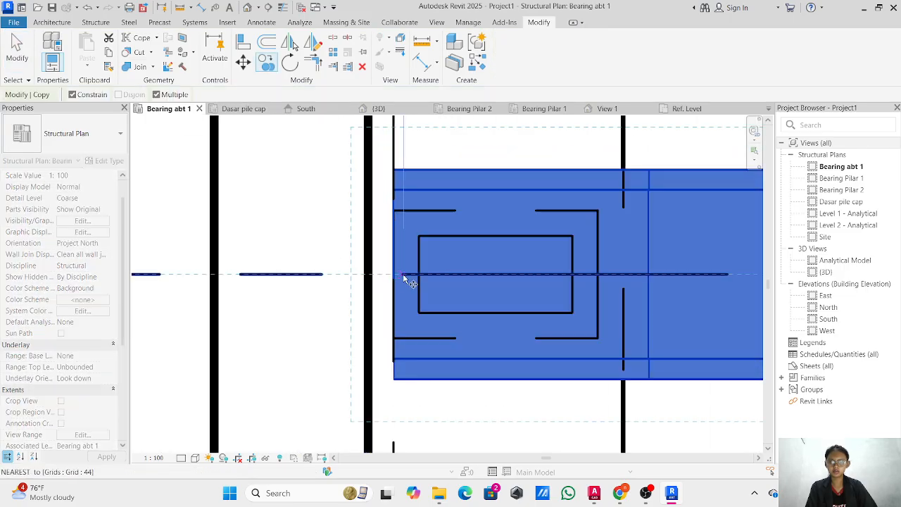
pyautogui.click(392, 275)
pyautogui.scroll(-2, 436, 146)
pyautogui.moveTo(437, 146); pyautogui.dragTo(401, 392, button='middle')
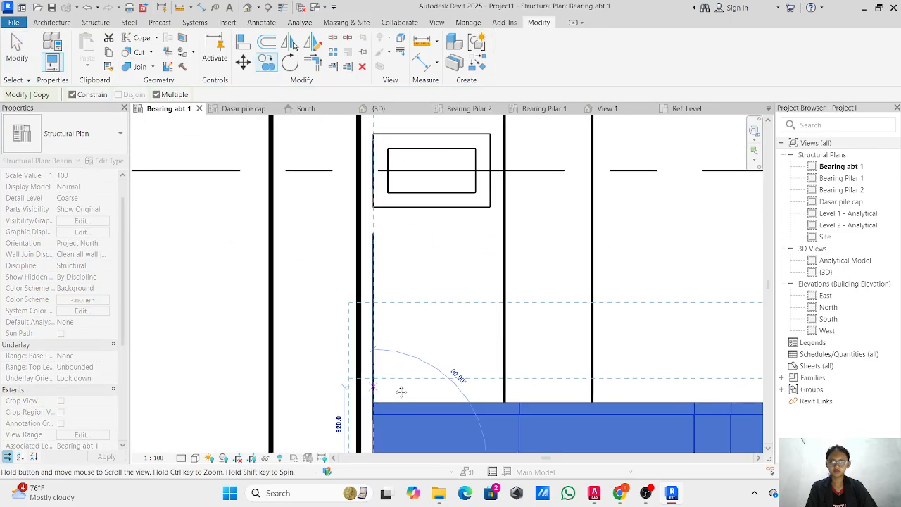
pyautogui.click(373, 171)
pyautogui.moveTo(392, 193); pyautogui.dragTo(374, 295, button='middle')
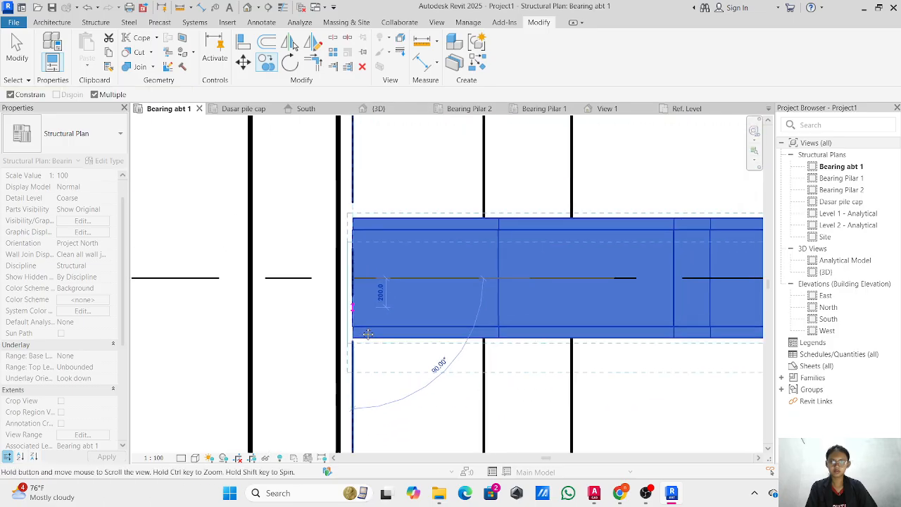
pyautogui.moveTo(426, 109); pyautogui.dragTo(369, 304, button='middle')
pyautogui.scroll(-2, 401, 224)
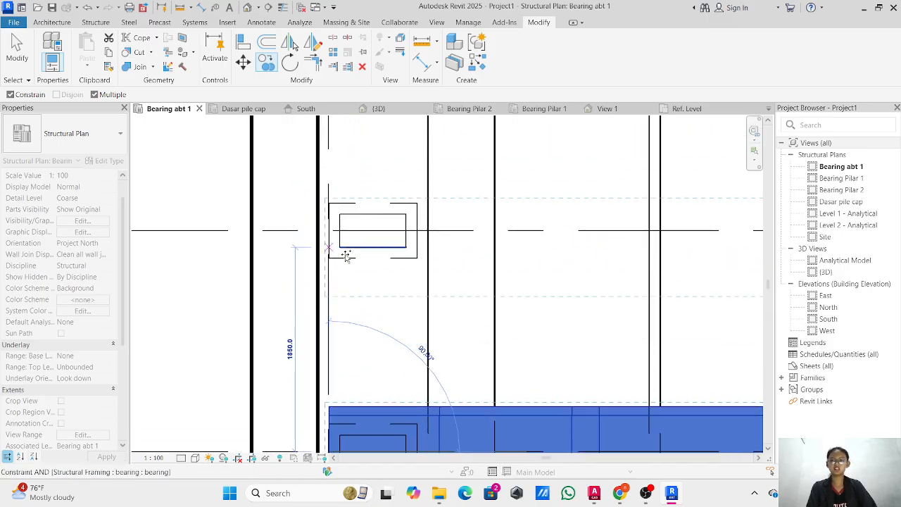
pyautogui.scroll(3, 330, 240)
pyautogui.click(328, 219)
# - Place three more girder copies on the following bearings northward along grid 45, completing the southern group of six
pyautogui.scroll(-2, 357, 162)
pyautogui.moveTo(358, 166); pyautogui.dragTo(328, 360, button='middle')
pyautogui.scroll(-1, 328, 359)
pyautogui.moveTo(304, 176); pyautogui.dragTo(286, 368, button='middle')
pyautogui.click(292, 291)
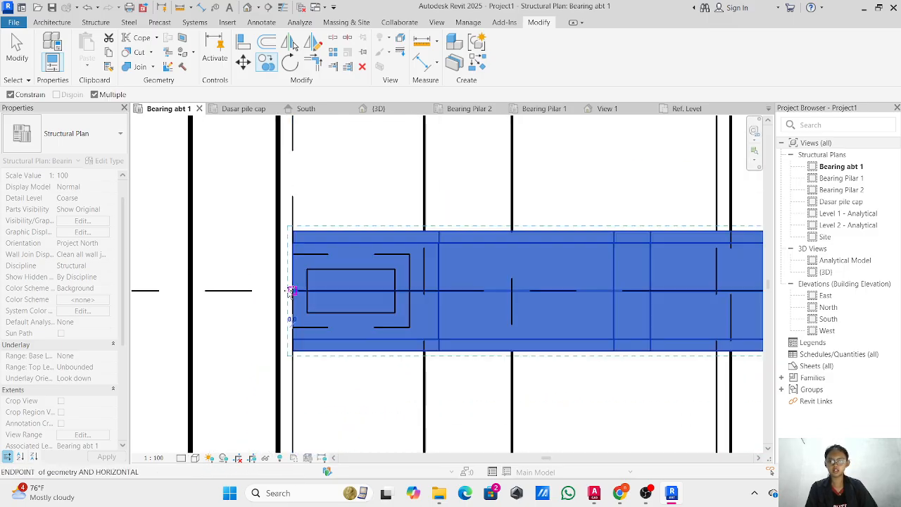
pyautogui.moveTo(306, 207); pyautogui.dragTo(292, 372, button='middle')
pyautogui.click(281, 164)
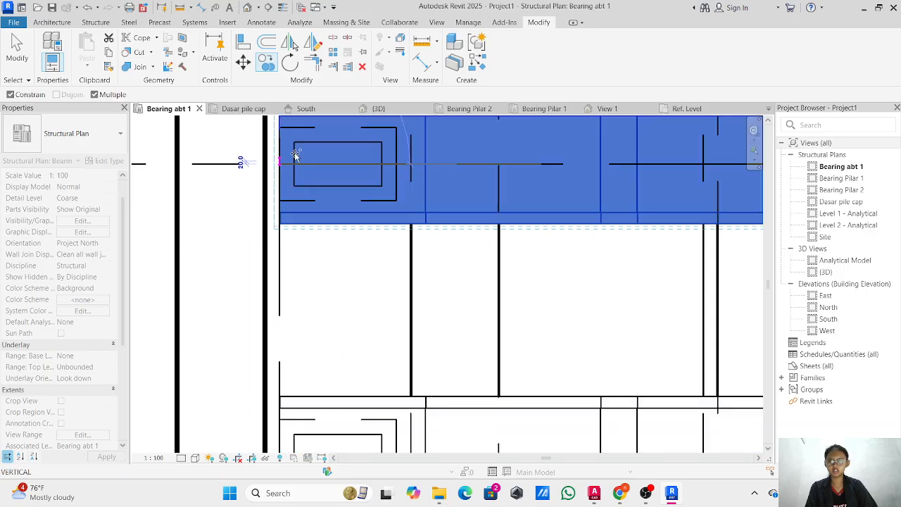
pyautogui.moveTo(280, 163); pyautogui.dragTo(288, 383, button='middle')
pyautogui.scroll(-1, 288, 382)
pyautogui.click(275, 193)
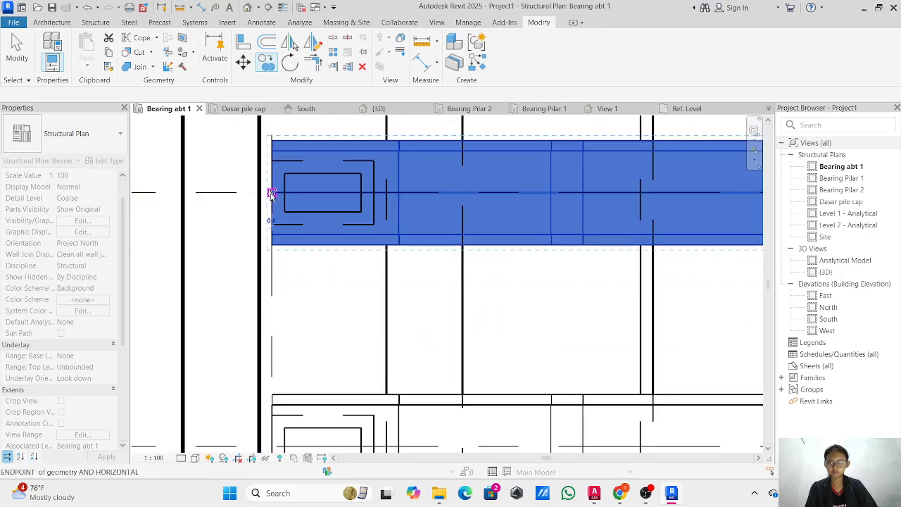
pyautogui.scroll(-2, 275, 193)
pyautogui.moveTo(274, 193); pyautogui.dragTo(295, 356, button='middle')
pyautogui.scroll(-2, 313, 214)
pyautogui.moveTo(313, 214); pyautogui.dragTo(271, 226, button='middle')
pyautogui.scroll(-2, 293, 268)
pyautogui.press('Escape')
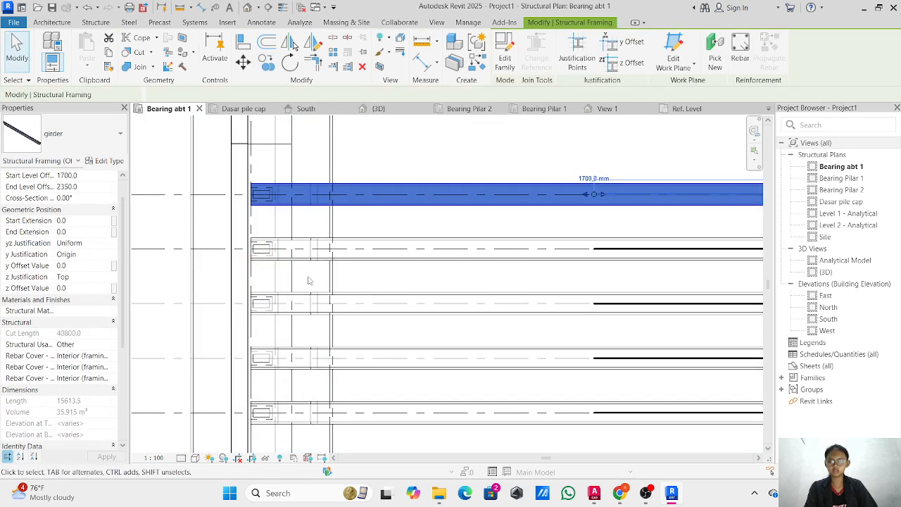
pyautogui.scroll(-3, 275, 227)
pyautogui.press('Escape')
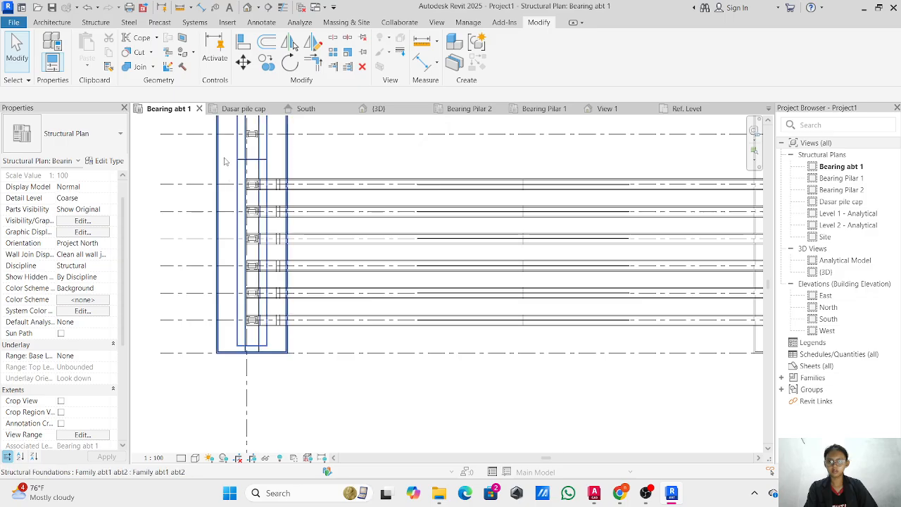
pyautogui.click(240, 192)
pyautogui.press('Delete')
pyautogui.click(260, 185)
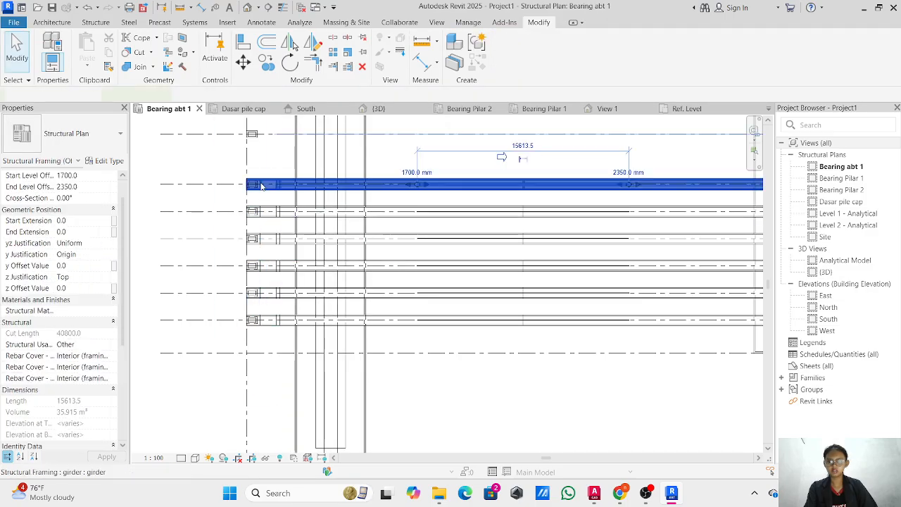
pyautogui.click(242, 62)
pyautogui.press('Escape')
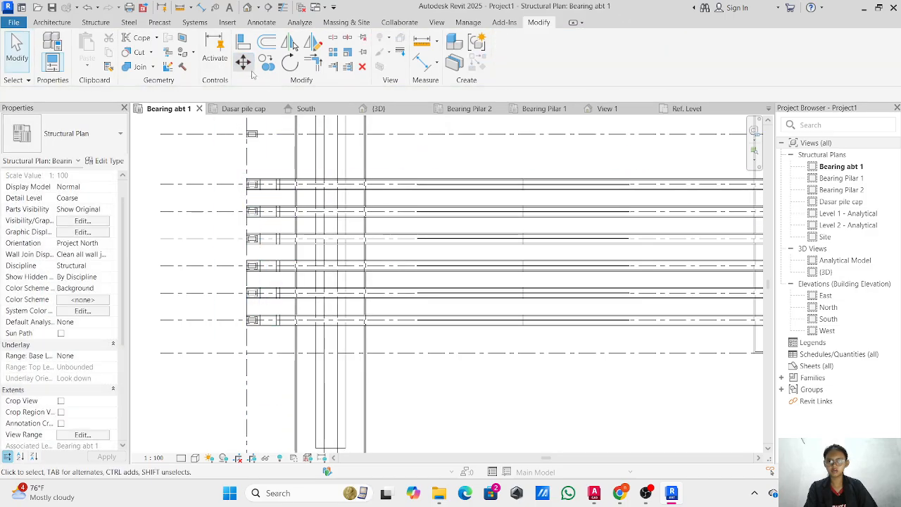
# - Copy the group's northernmost girder across the 3700 mm gap onto the first three bearings of the northern group
pyautogui.click(267, 62)
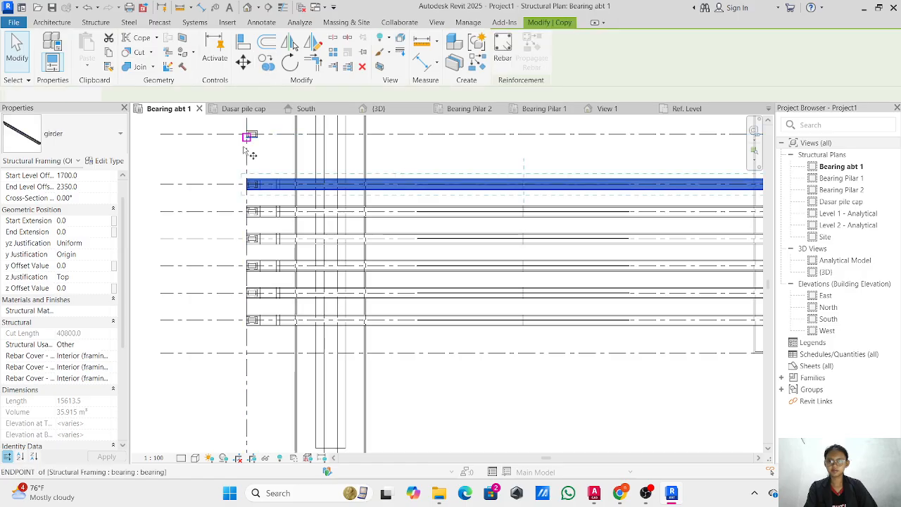
pyautogui.scroll(4, 317, 185)
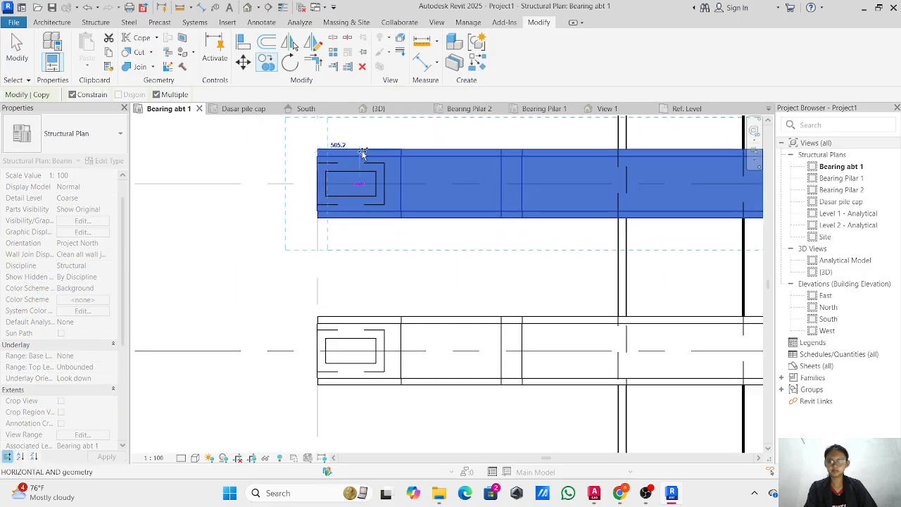
pyautogui.scroll(-4, 362, 152)
pyautogui.scroll(4, 340, 244)
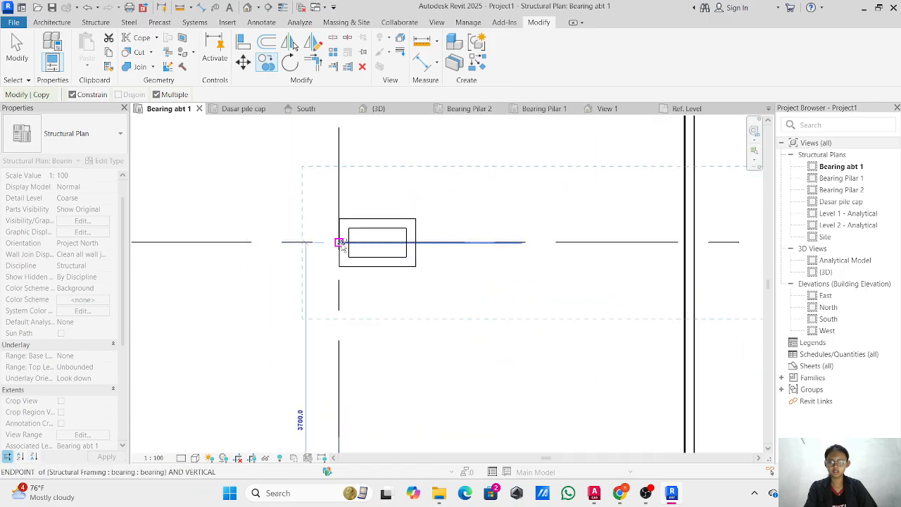
pyautogui.click(340, 243)
pyautogui.scroll(-1, 349, 176)
pyautogui.moveTo(354, 184); pyautogui.dragTo(336, 352, button='middle')
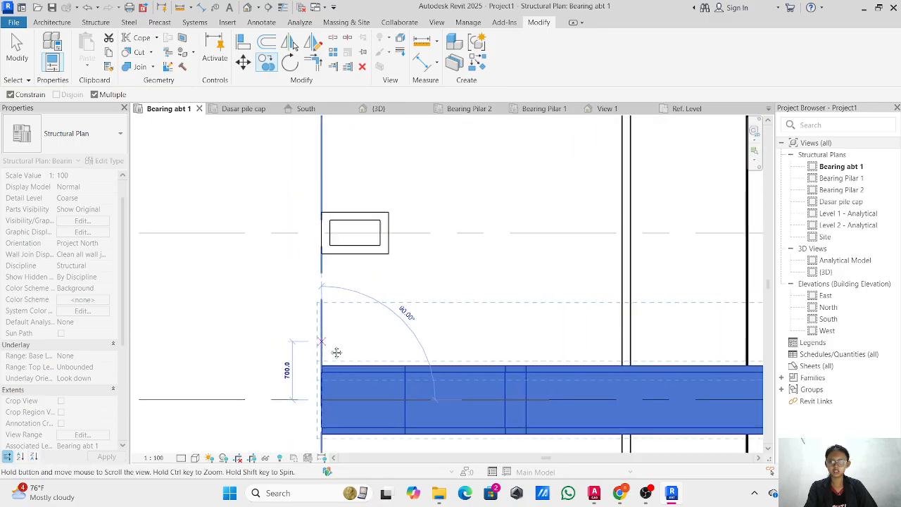
pyautogui.click(321, 235)
pyautogui.moveTo(314, 172); pyautogui.dragTo(320, 399, button='middle')
pyautogui.scroll(3, 327, 302)
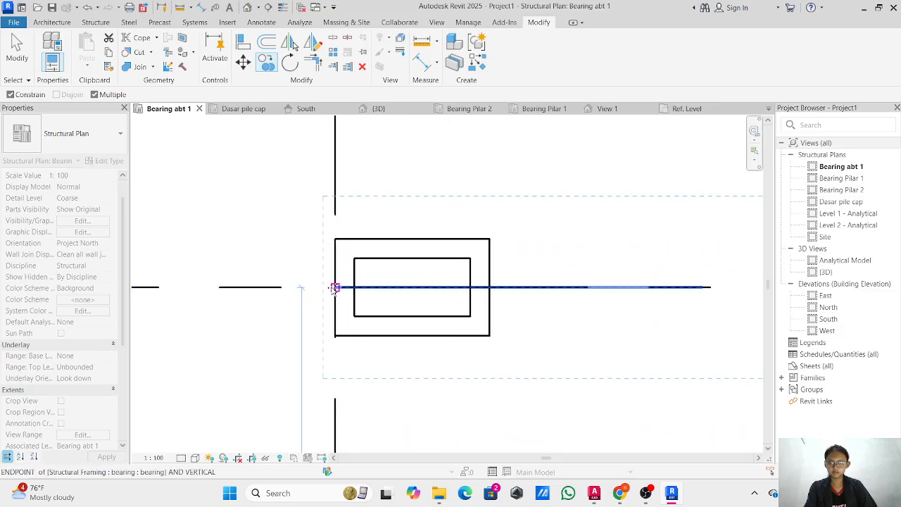
pyautogui.click(335, 288)
# - Place three more girder copies on the remaining bearings of the northern group along grid 45
pyautogui.scroll(-1, 349, 187)
pyautogui.moveTo(355, 192); pyautogui.dragTo(370, 440, button='middle')
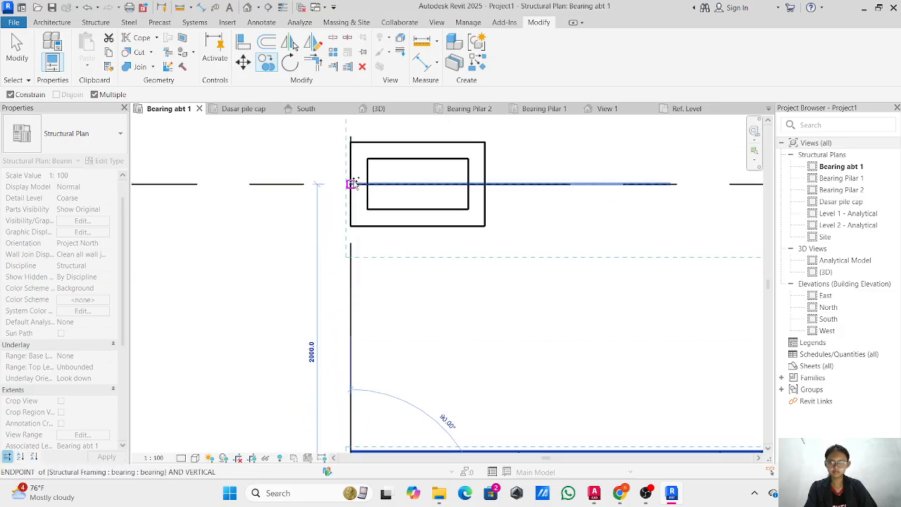
pyautogui.click(351, 184)
pyautogui.scroll(-1, 365, 217)
pyautogui.moveTo(368, 224); pyautogui.dragTo(380, 501, button='middle')
pyautogui.click(362, 176)
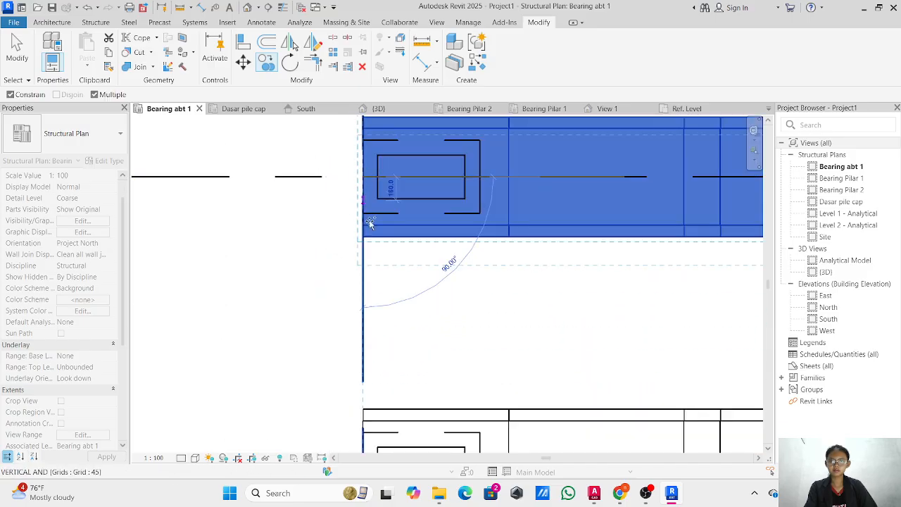
pyautogui.moveTo(370, 223); pyautogui.dragTo(369, 502, button='middle')
pyautogui.click(362, 184)
pyautogui.moveTo(366, 206); pyautogui.dragTo(362, 497, button='middle')
pyautogui.scroll(-2, 358, 219)
pyautogui.moveTo(358, 223); pyautogui.dragTo(344, 296, button='middle')
pyautogui.press('Escape')
pyautogui.press('Escape')
pyautogui.scroll(-3, 398, 358)
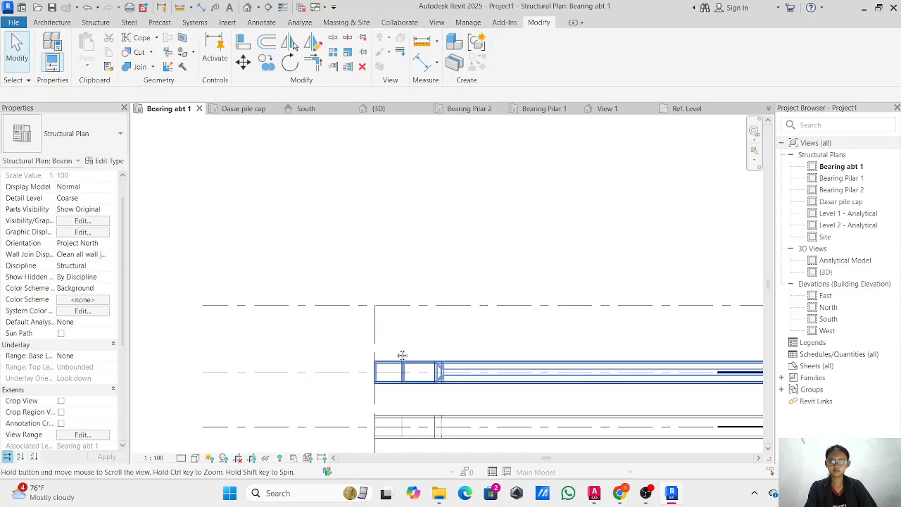
# - Check the girder rows around the abutment and undo the recent girder copies and the abutment's shift away from grid 45
pyautogui.moveTo(402, 357); pyautogui.dragTo(255, 133, button='middle')
pyautogui.scroll(-2, 506, 316)
pyautogui.moveTo(505, 316); pyautogui.dragTo(366, 183, button='middle')
pyautogui.scroll(-2, 442, 366)
pyautogui.moveTo(442, 369); pyautogui.dragTo(383, 219, button='middle')
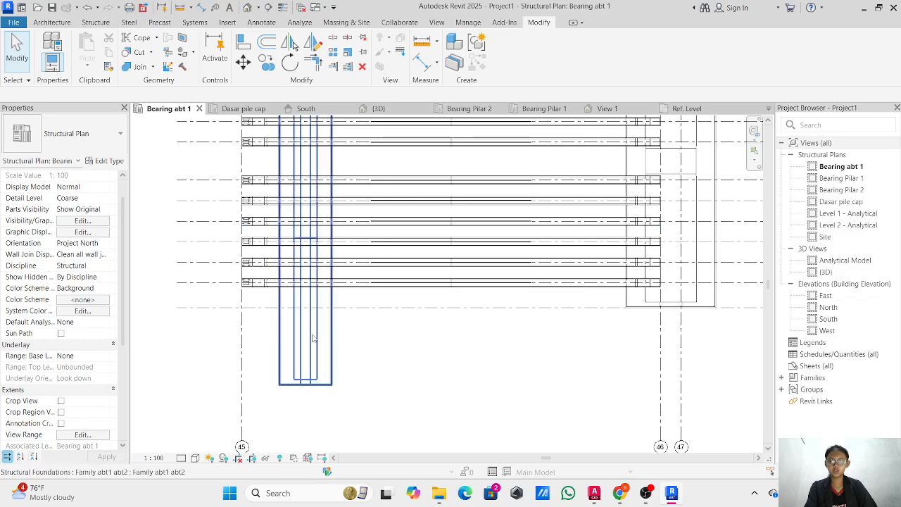
pyautogui.scroll(4, 312, 333)
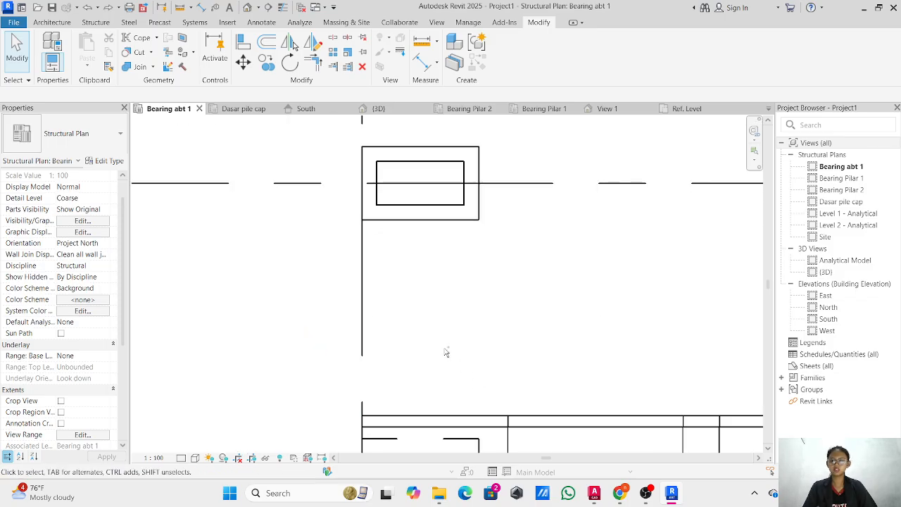
pyautogui.scroll(-5, 445, 352)
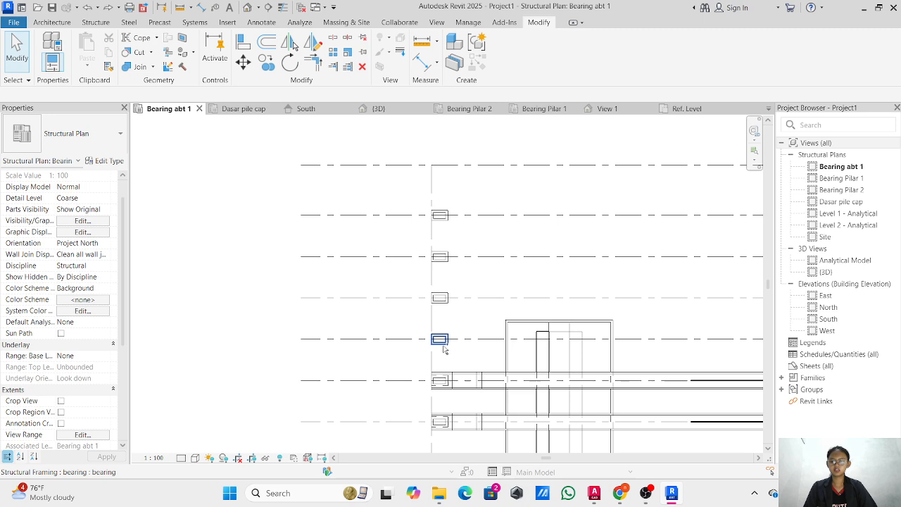
pyautogui.scroll(5, 443, 349)
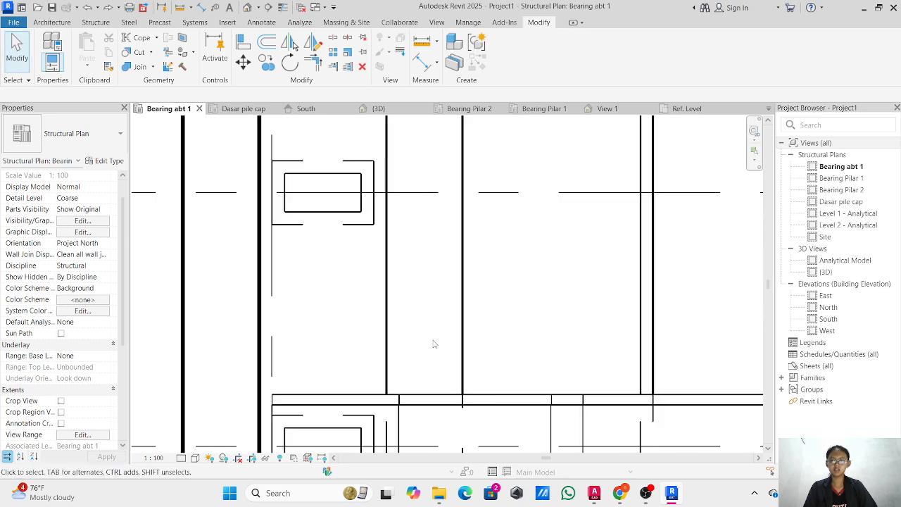
pyautogui.scroll(-3, 434, 344)
pyautogui.scroll(6, 440, 350)
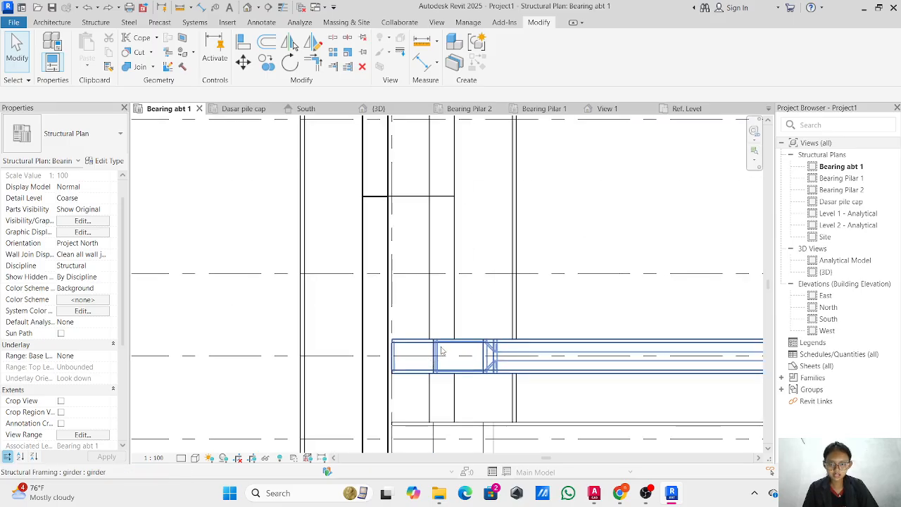
# - Copy the girder from its end on grid 45 onto the next bearing 2000 mm north and across the wide gap onto the northern group's first bearing
pyautogui.click(440, 344)
pyautogui.scroll(2, 392, 354)
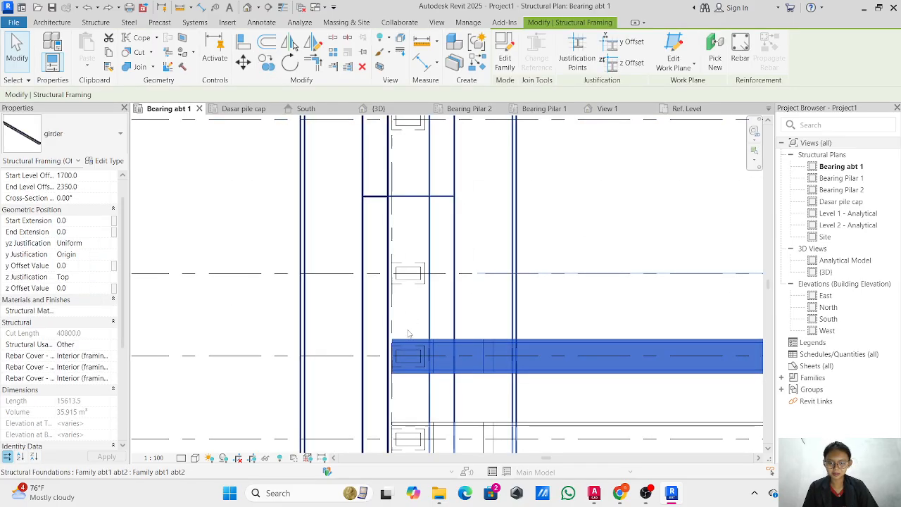
pyautogui.scroll(4, 393, 354)
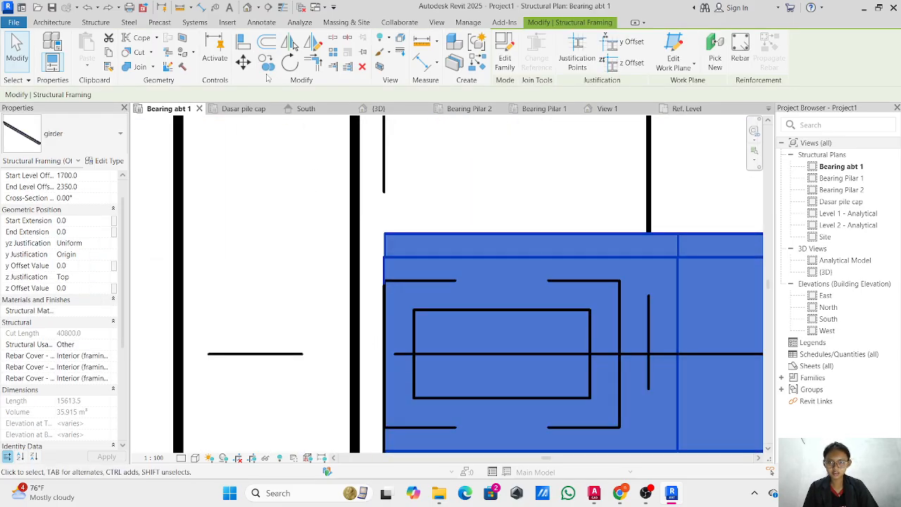
pyautogui.click(266, 63)
pyautogui.click(384, 354)
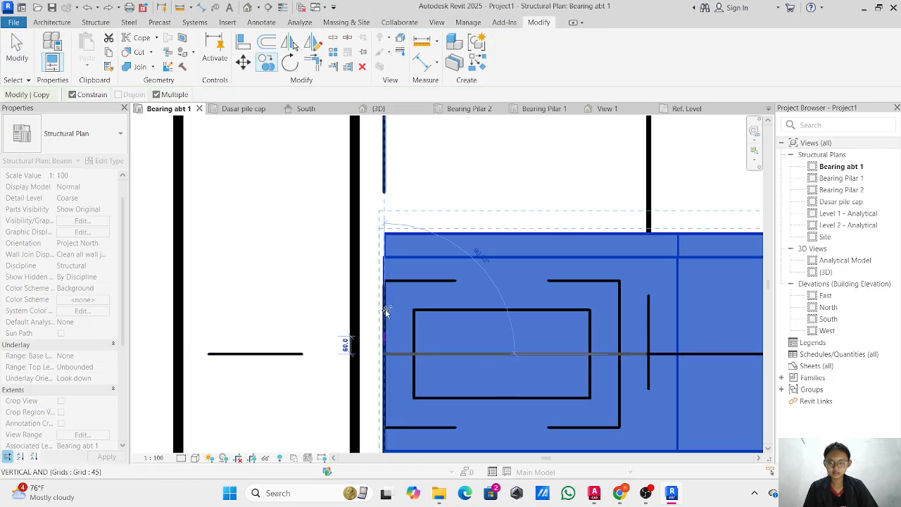
pyautogui.scroll(-6, 412, 212)
pyautogui.scroll(5, 394, 245)
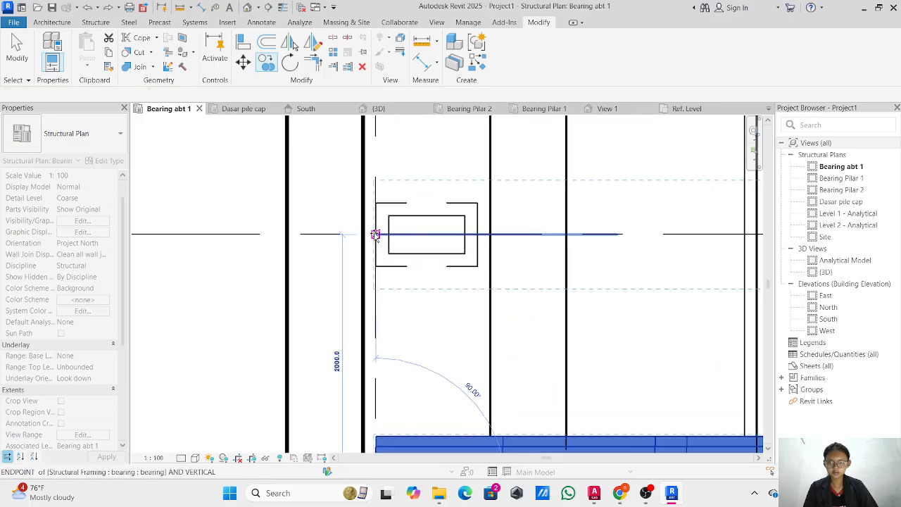
pyautogui.click(375, 234)
pyautogui.scroll(-3, 391, 190)
pyautogui.moveTo(397, 190); pyautogui.dragTo(407, 423, button='middle')
pyautogui.scroll(-2, 396, 232)
pyautogui.click(397, 177)
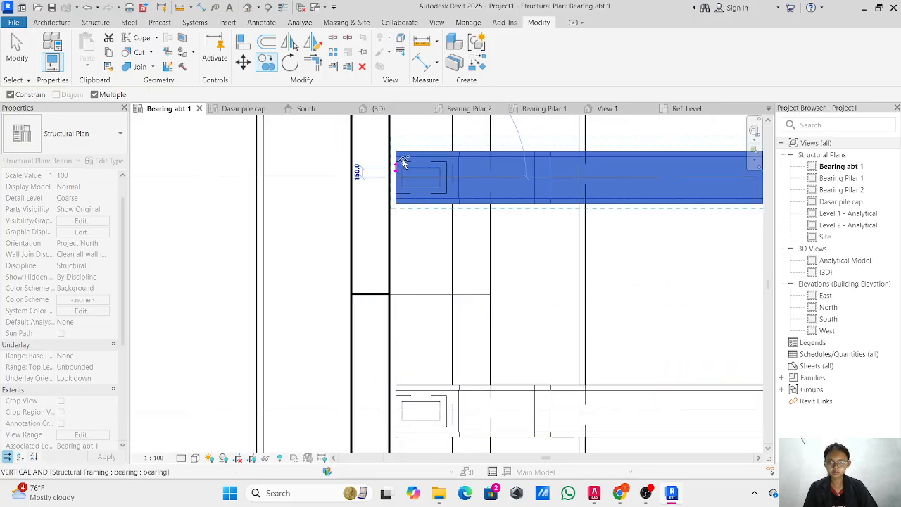
# - Place three more girder copies northward on the second, third and fourth bearings of the northern group along grid 45
pyautogui.moveTo(403, 163); pyautogui.dragTo(394, 383, button='middle')
pyautogui.click(395, 271)
pyautogui.moveTo(410, 190); pyautogui.dragTo(395, 312, button='middle')
pyautogui.click(381, 268)
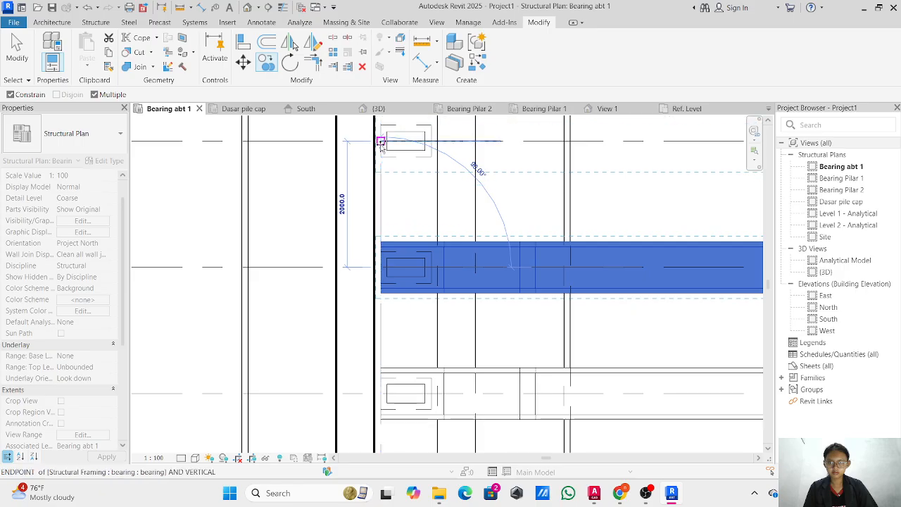
pyautogui.click(380, 143)
# - Place the last two girder copies on the northernmost bearings along grid 45 and end the copying
pyautogui.moveTo(382, 153); pyautogui.dragTo(418, 421, button='middle')
pyautogui.click(405, 264)
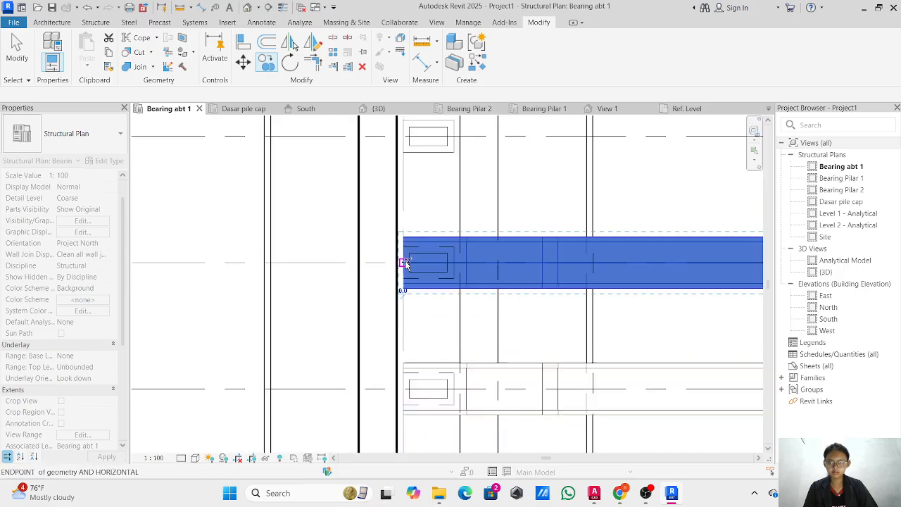
pyautogui.moveTo(406, 263); pyautogui.dragTo(408, 426, button='middle')
pyautogui.click(405, 301)
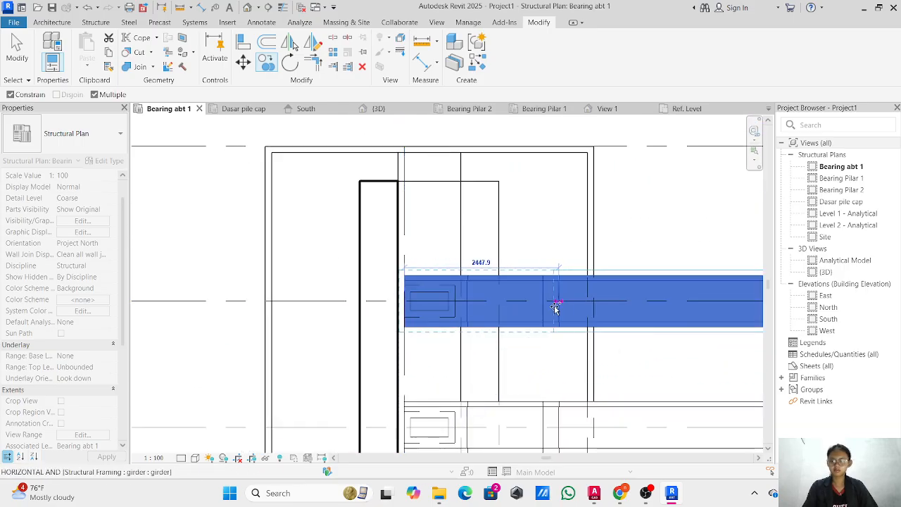
pyautogui.press('Escape')
pyautogui.press('Escape')
# - Review the first span's girders through to the piers and open the Bearing Pilar 2 structural plan
pyautogui.scroll(-6, 554, 318)
pyautogui.moveTo(555, 324); pyautogui.dragTo(353, 179, button='middle')
pyautogui.scroll(-5, 497, 336)
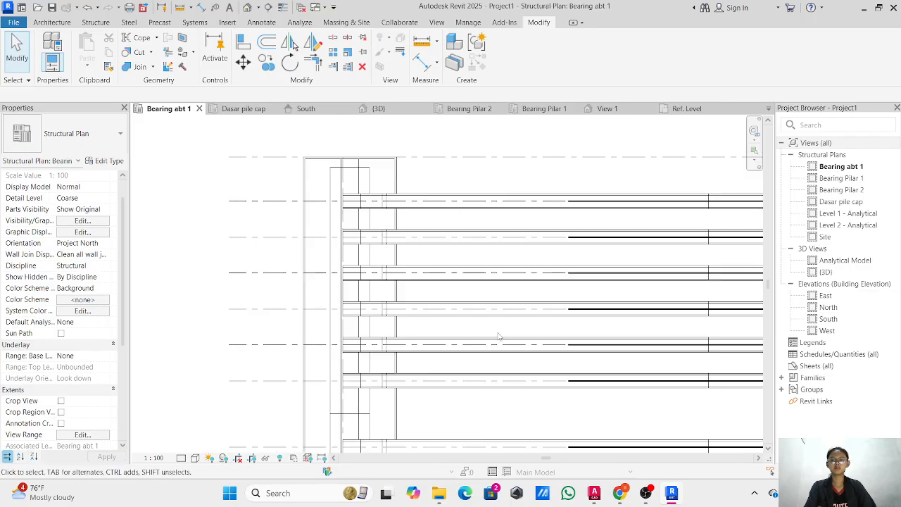
pyautogui.moveTo(489, 336); pyautogui.dragTo(289, 120, button='middle')
pyautogui.scroll(-1, 366, 172)
pyautogui.moveTo(688, 315); pyautogui.dragTo(413, 418, button='middle')
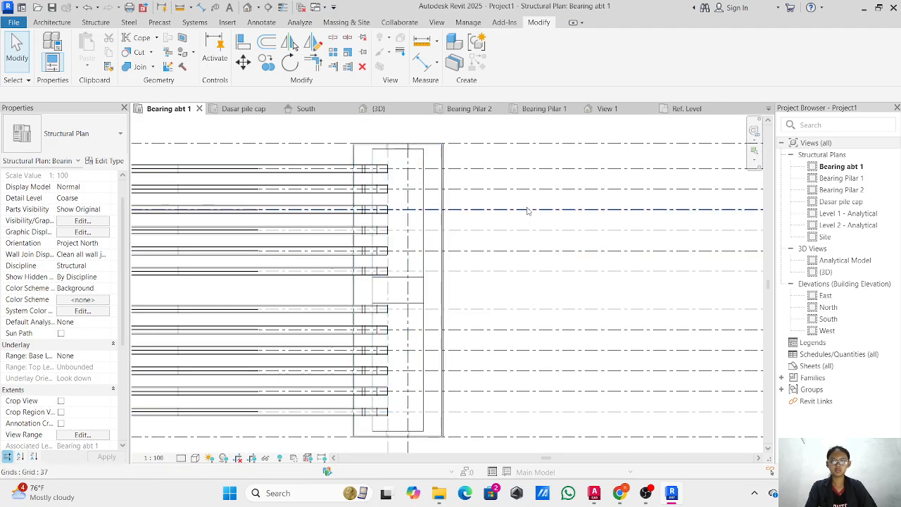
pyautogui.moveTo(527, 233); pyautogui.dragTo(342, 221, button='middle')
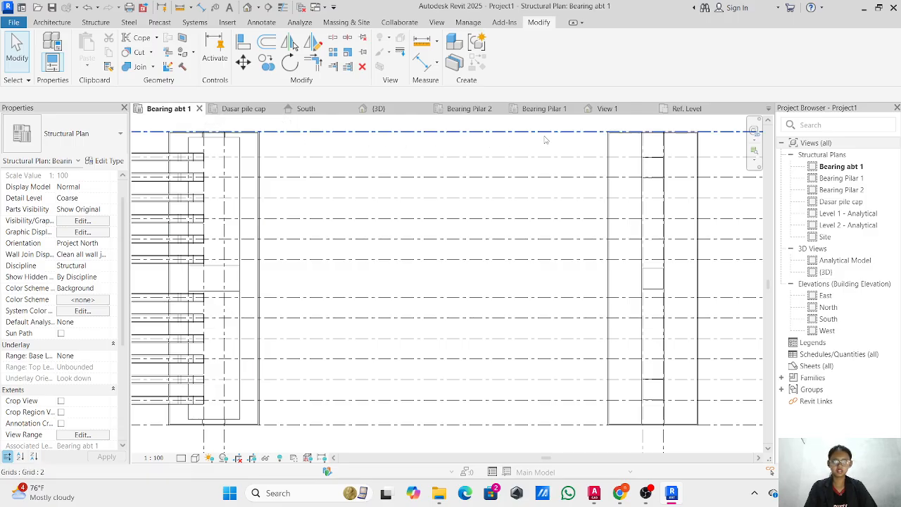
pyautogui.doubleClick(844, 190)
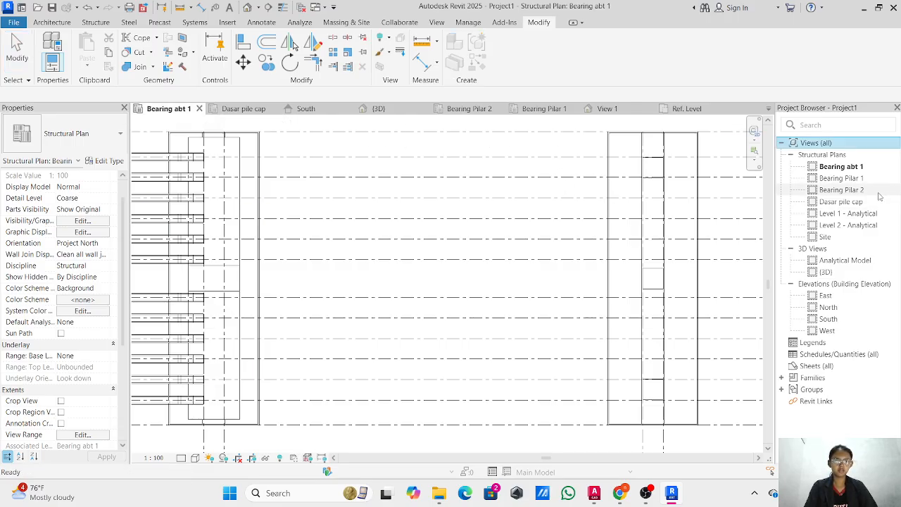
# - Draw a horizontal girder beam about 28000 mm long just north of the second span, between the two piers
pyautogui.click(95, 22)
pyautogui.click(44, 49)
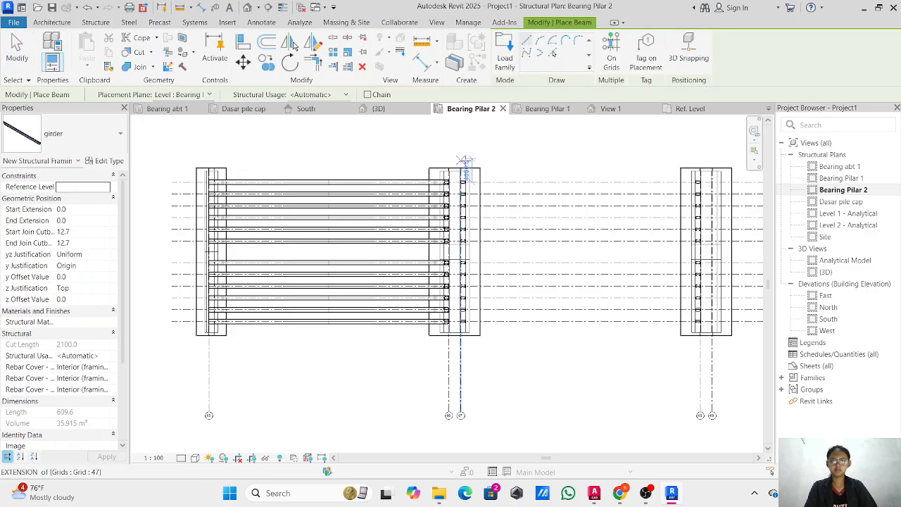
pyautogui.click(489, 148)
pyautogui.click(653, 148)
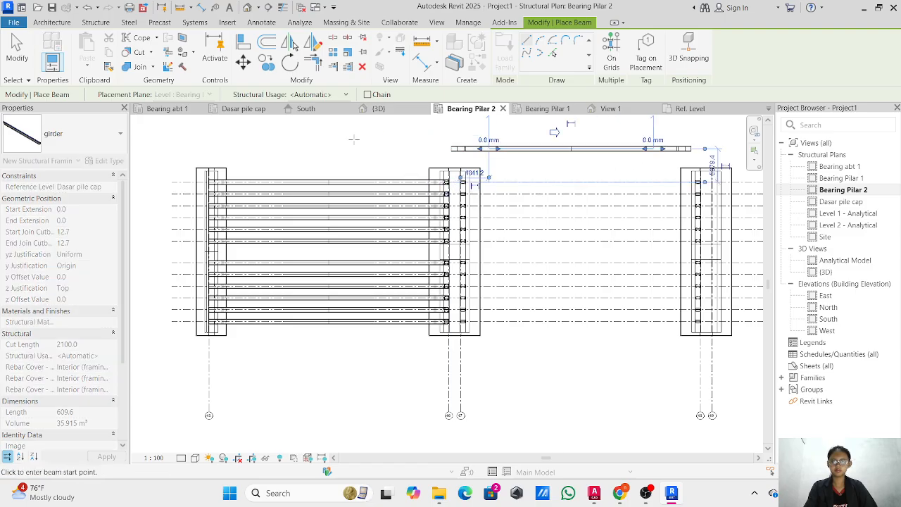
pyautogui.press('Escape')
pyautogui.press('Escape')
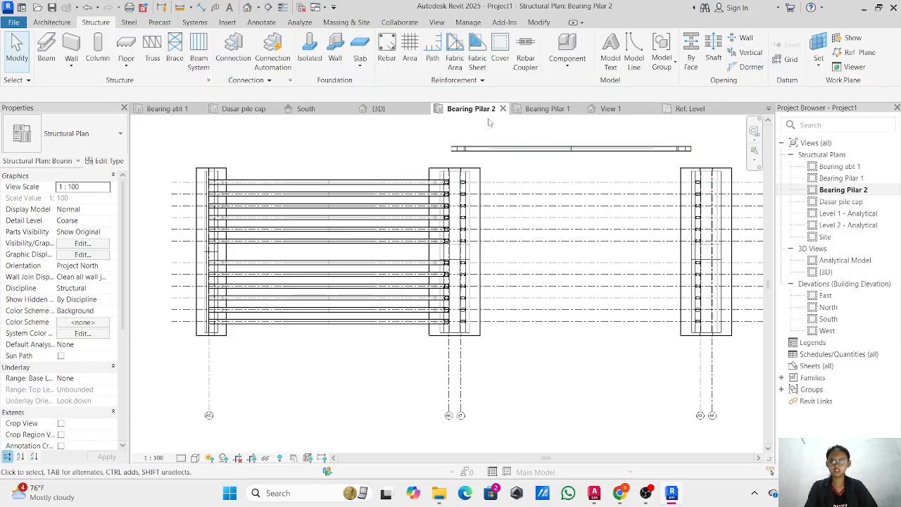
# - Move the new girder 1600 mm east along its own axis, using its western end as the base point
pyautogui.click(493, 148)
pyautogui.click(242, 62)
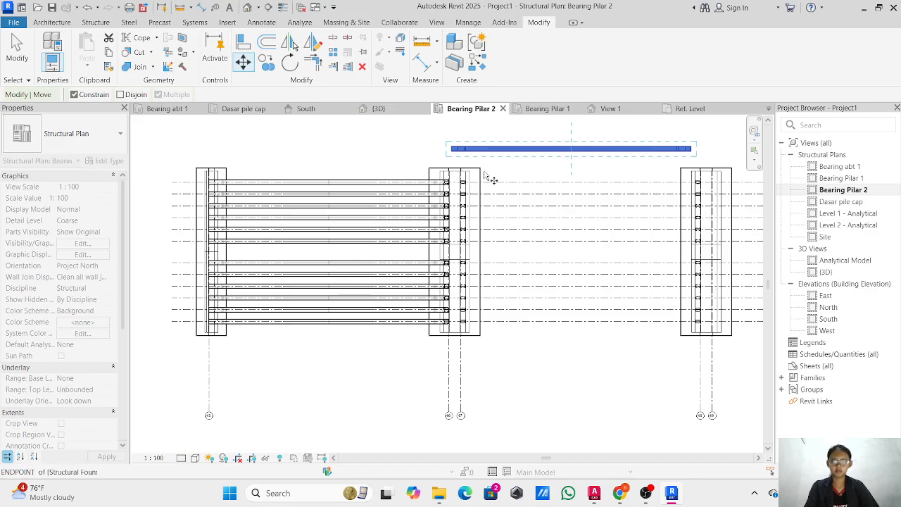
pyautogui.scroll(3, 394, 135)
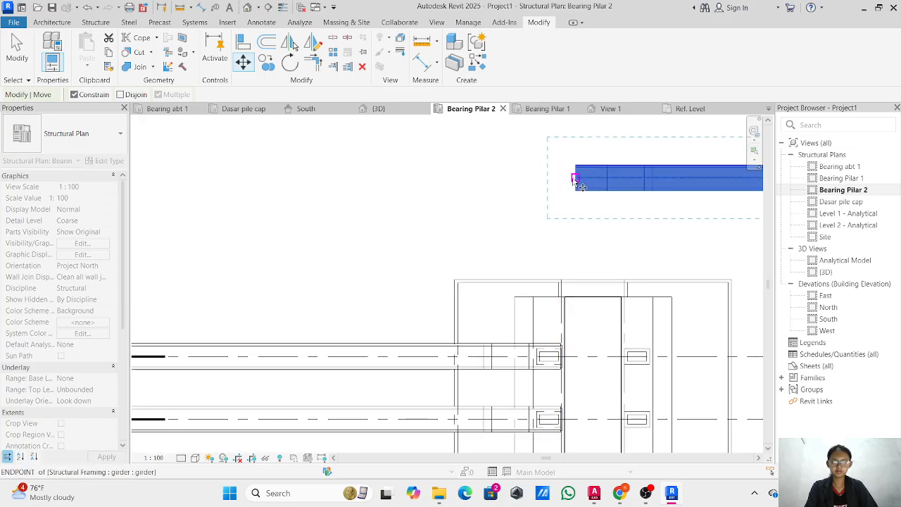
pyautogui.click(576, 178)
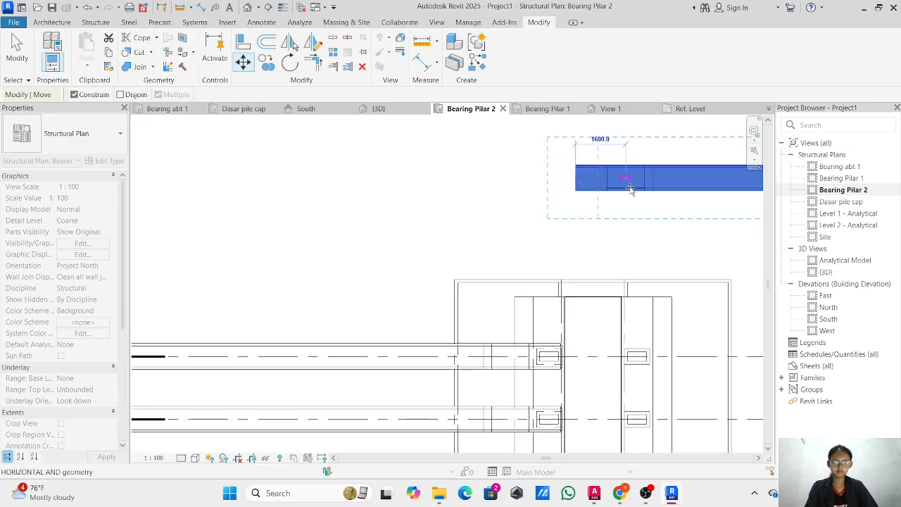
pyautogui.click(626, 180)
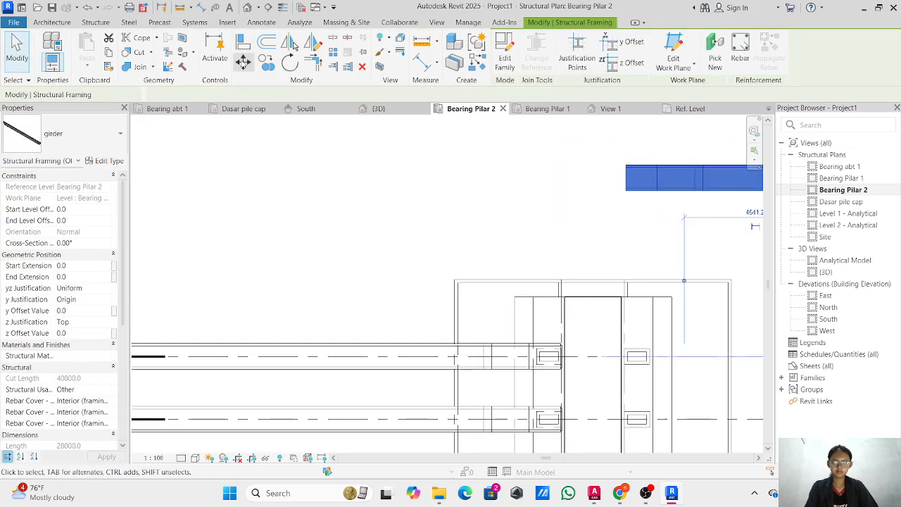
# - Move the new girder straight south onto grid 39, over the northernmost bearing on the first pier's east side
pyautogui.press('m')
pyautogui.press('v')
pyautogui.scroll(2, 614, 176)
pyautogui.click(636, 183)
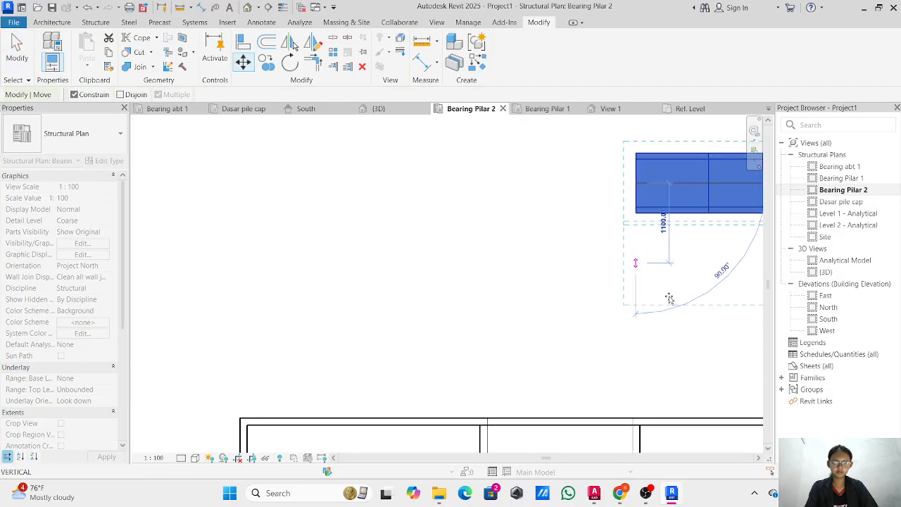
pyautogui.scroll(-2, 583, 157)
pyautogui.scroll(5, 584, 312)
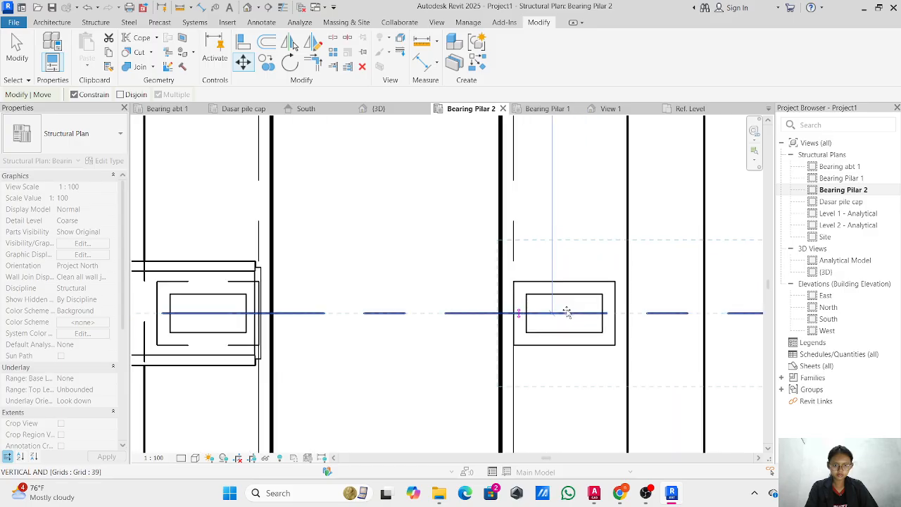
pyautogui.click(567, 312)
# - Move the girder horizontally west so its end aligns with the outer edge of the bearing on grid 47
pyautogui.click(243, 62)
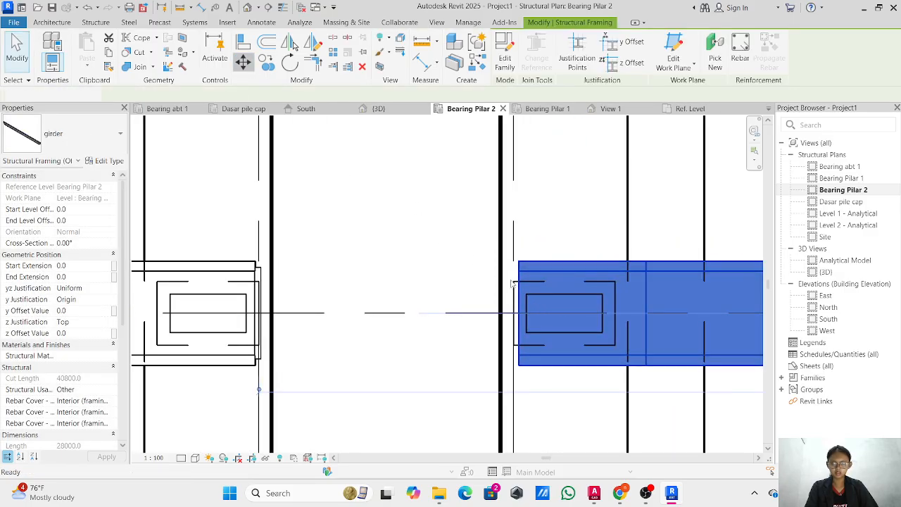
pyautogui.scroll(4, 520, 327)
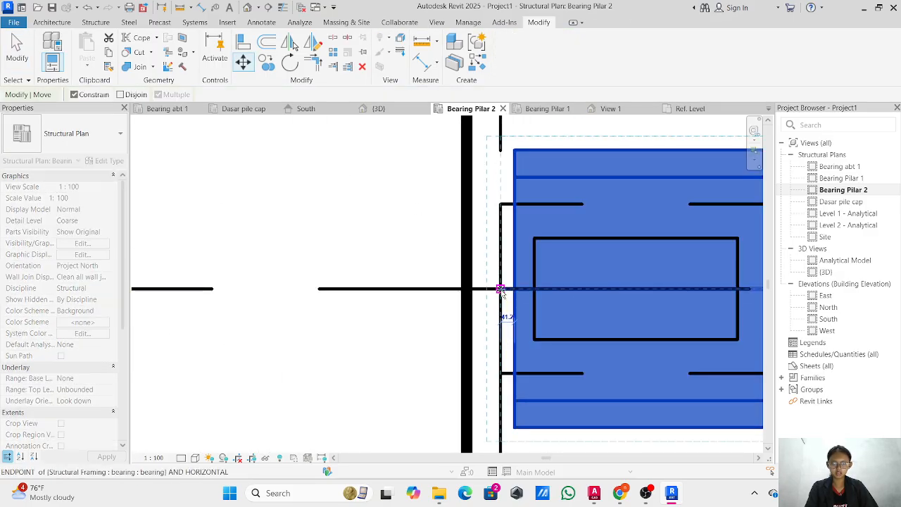
pyautogui.click(507, 292)
pyautogui.press('Escape')
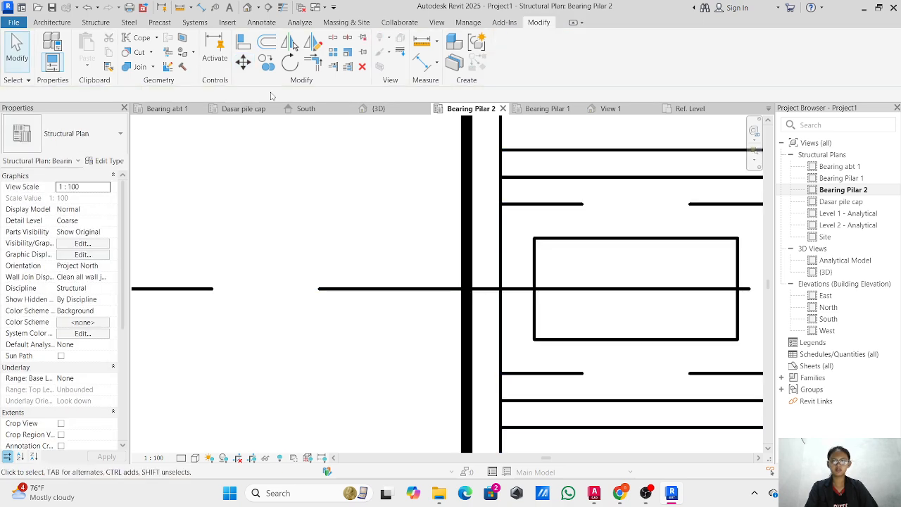
# - Open the South elevation and examine the sloped first-span girder's start and end level offsets at the pier
pyautogui.click(305, 108)
pyautogui.moveTo(584, 258); pyautogui.dragTo(294, 214, button='middle')
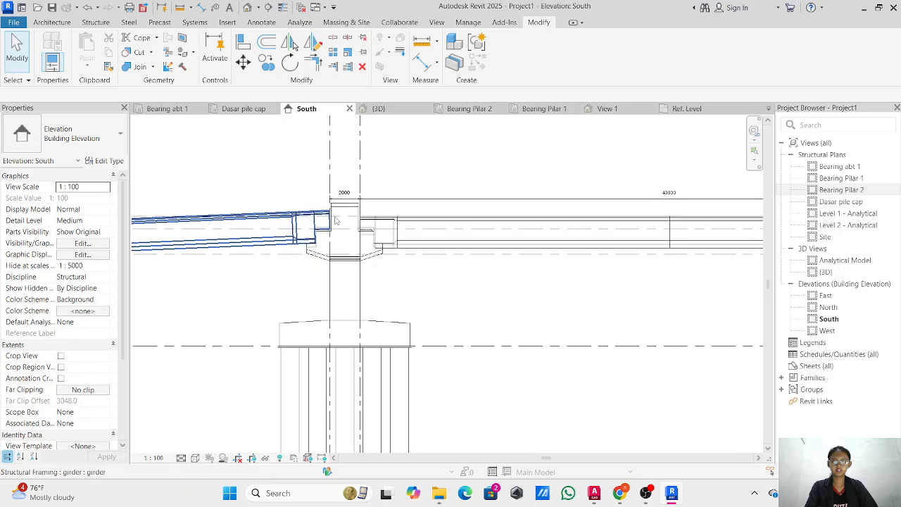
pyautogui.scroll(1, 550, 258)
pyautogui.moveTo(551, 258)
pyautogui.mouseDown(button='middle')
pyautogui.moveTo(346, 254)
pyautogui.moveTo(332, 245)
pyautogui.moveTo(511, 258)
pyautogui.moveTo(547, 250)
pyautogui.mouseUp(button='middle')
pyautogui.scroll(2, 371, 231)
pyautogui.scroll(1, 371, 231)
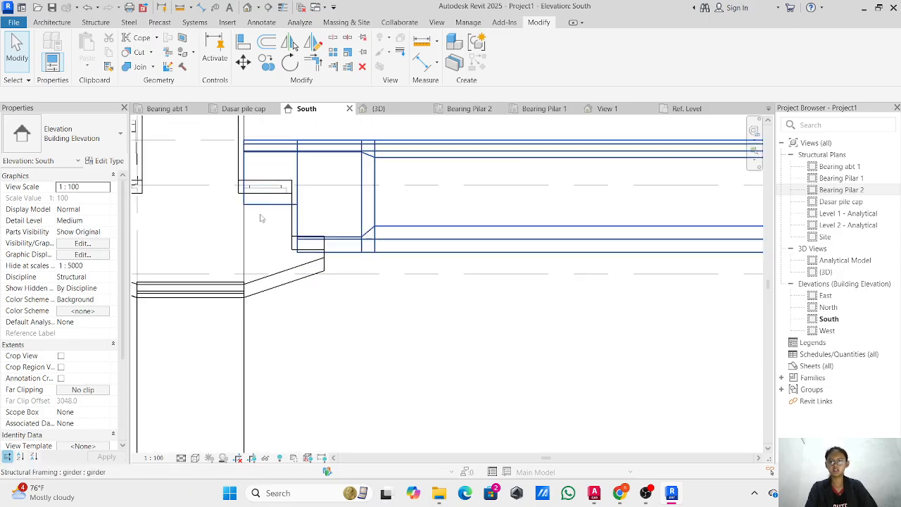
pyautogui.moveTo(338, 212); pyautogui.dragTo(606, 268, button='middle')
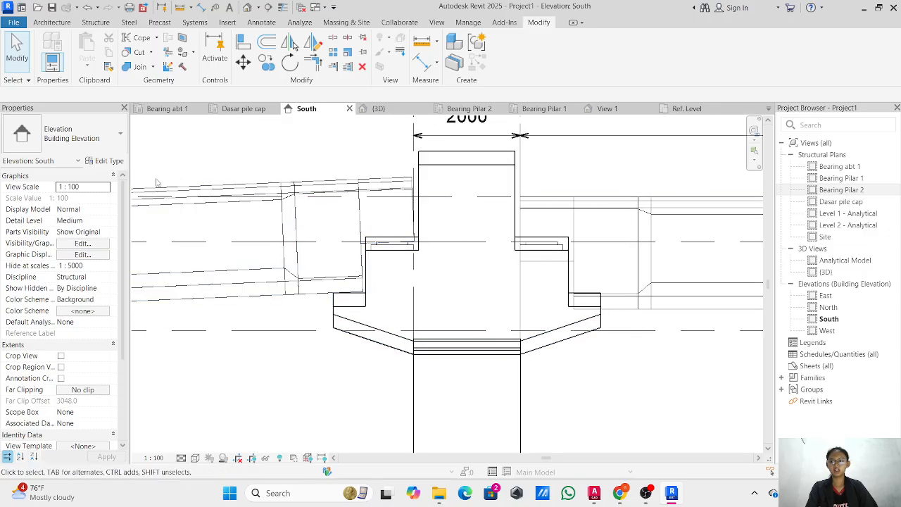
pyautogui.click(285, 205)
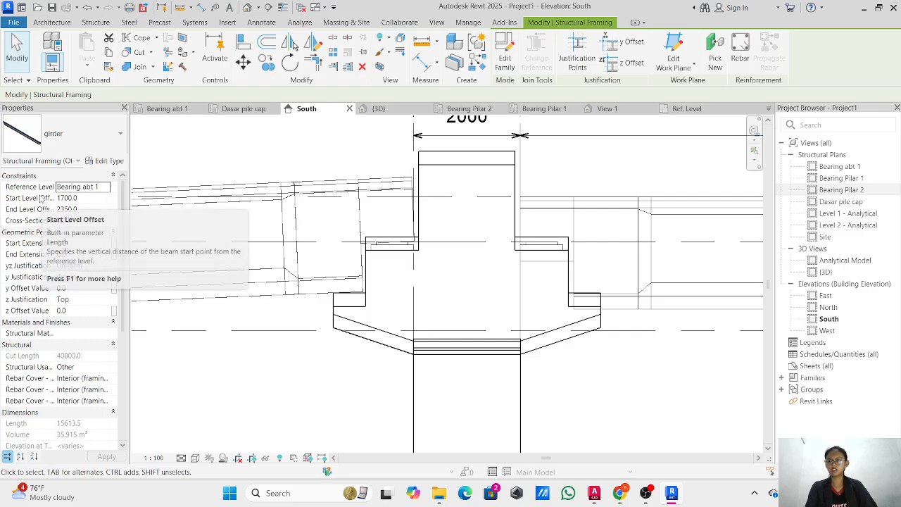
# - Set the second-span girder's start level offset to 700 and its end level offset to 950, checking the seating at both piers
pyautogui.click(542, 205)
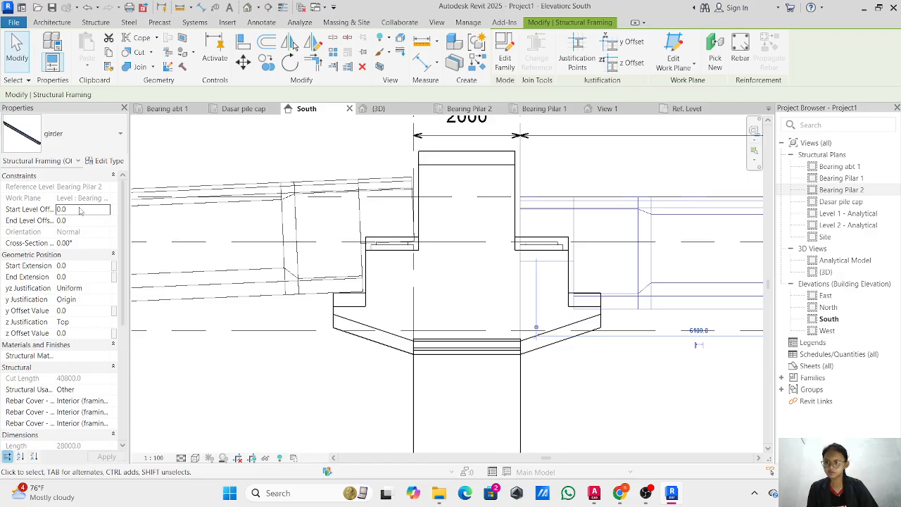
pyautogui.click(80, 210)
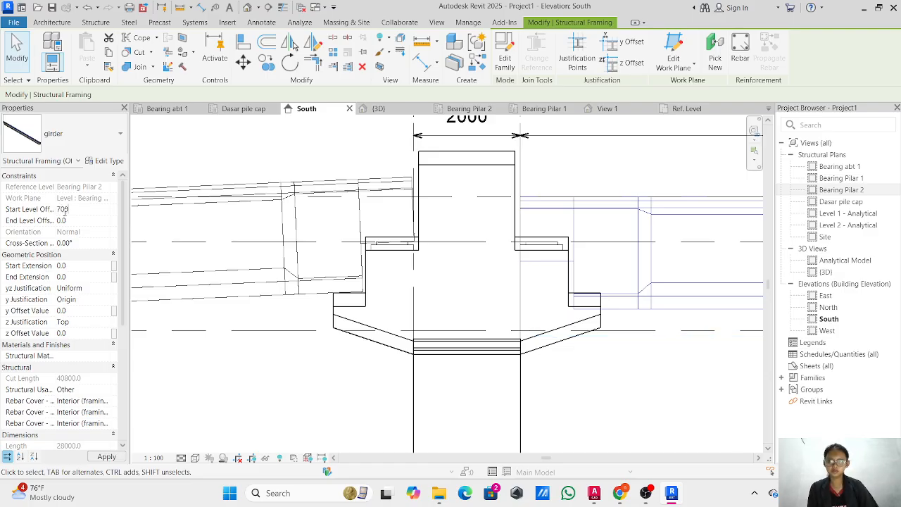
pyautogui.write('700')
pyautogui.press('Return')
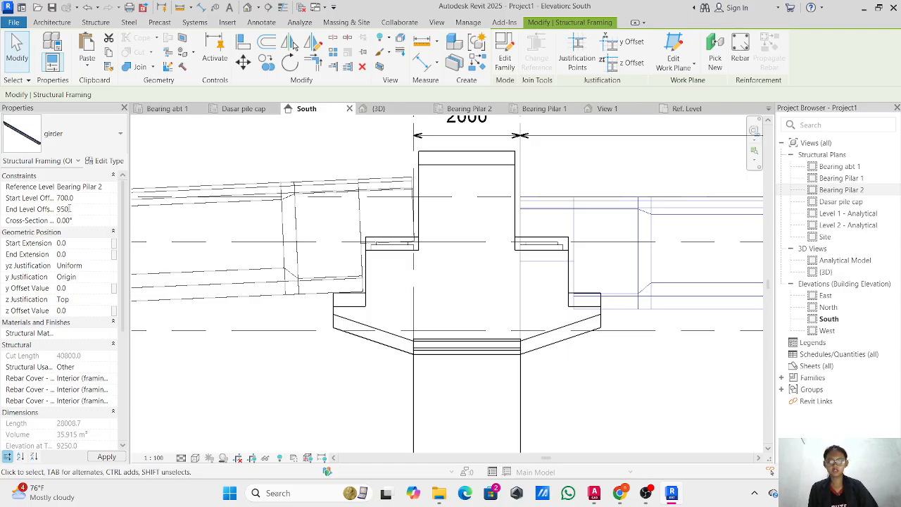
pyautogui.scroll(-6, 586, 227)
pyautogui.moveTo(587, 227); pyautogui.dragTo(118, 291, button='middle')
pyautogui.moveTo(553, 291); pyautogui.dragTo(187, 222, button='middle')
pyautogui.scroll(1, 664, 234)
pyautogui.scroll(5, 664, 234)
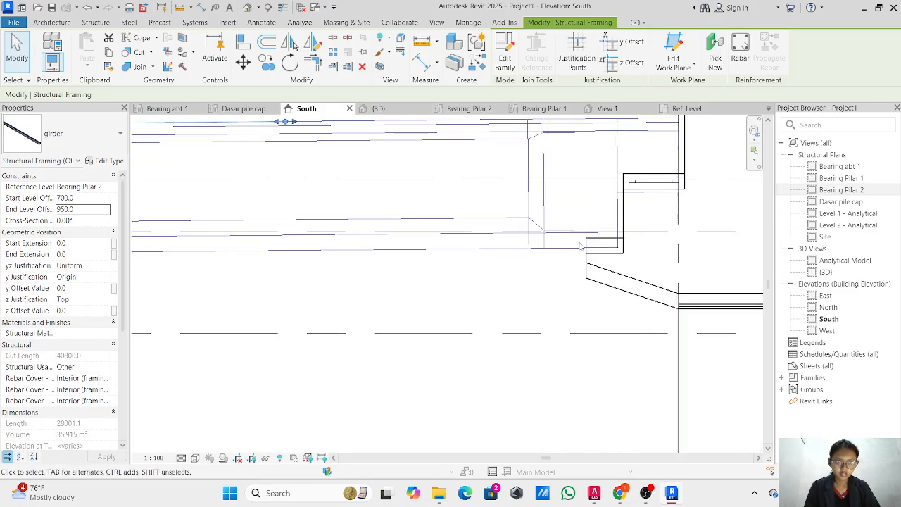
pyautogui.scroll(-4, 392, 244)
pyautogui.moveTo(243, 244); pyautogui.dragTo(523, 252, button='middle')
pyautogui.moveTo(416, 254); pyautogui.dragTo(817, 251, button='middle')
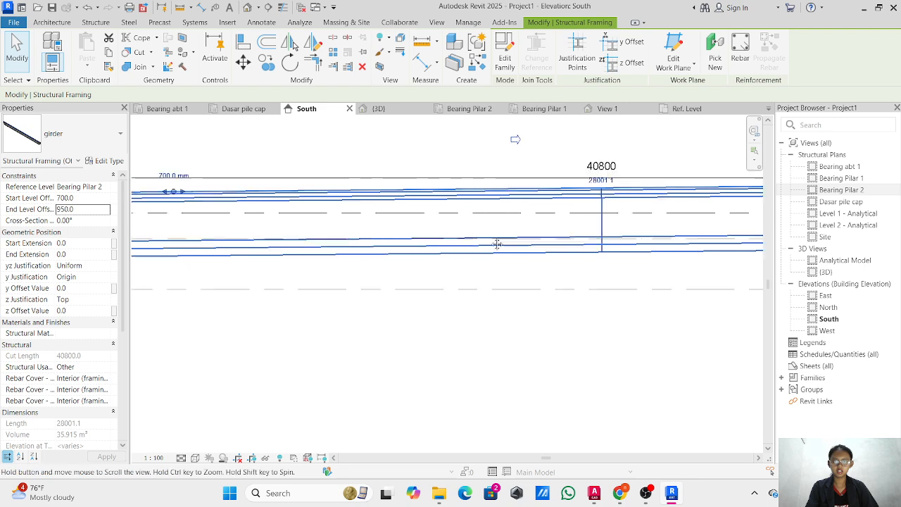
pyautogui.scroll(5, 746, 250)
pyautogui.moveTo(423, 247); pyautogui.dragTo(563, 302, button='middle')
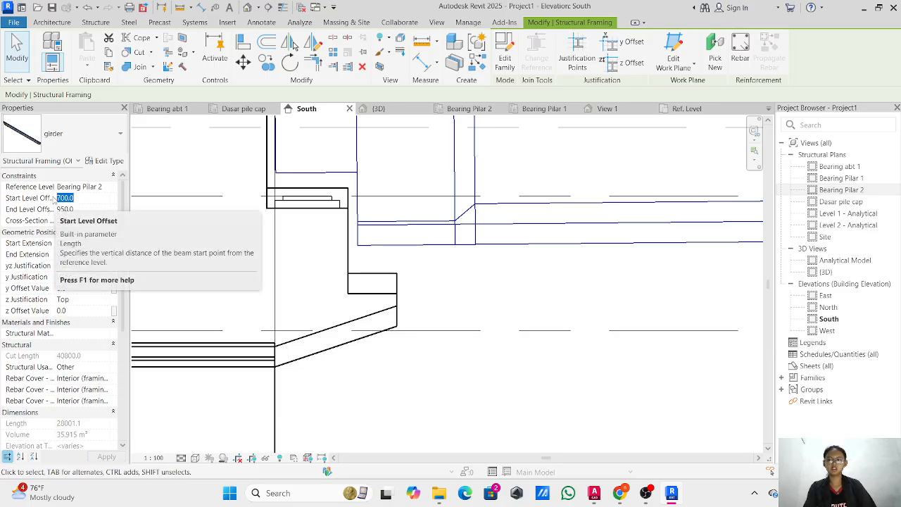
# - Lower the second-span girder's start level offset to 600, then to 500, to seat it at the first pier
pyautogui.write('6')
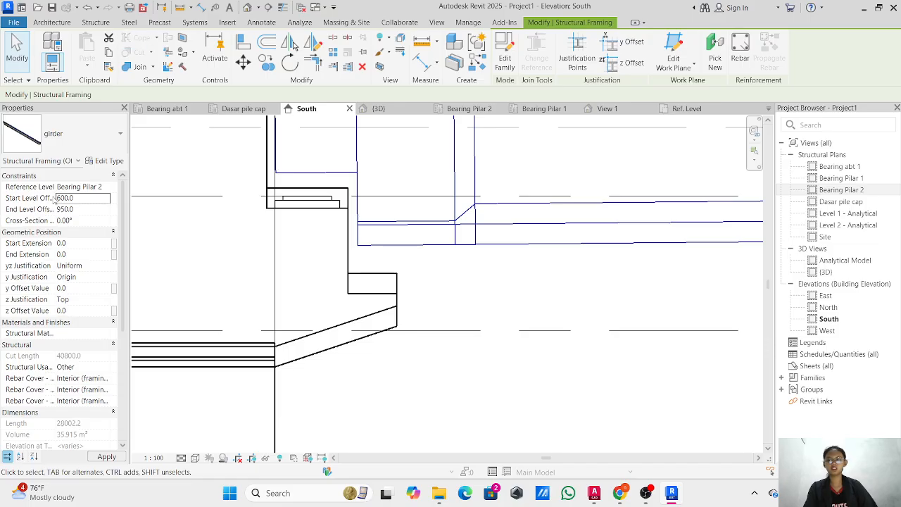
pyautogui.moveTo(413, 246); pyautogui.dragTo(418, 298, button='middle')
pyautogui.scroll(5, 399, 290)
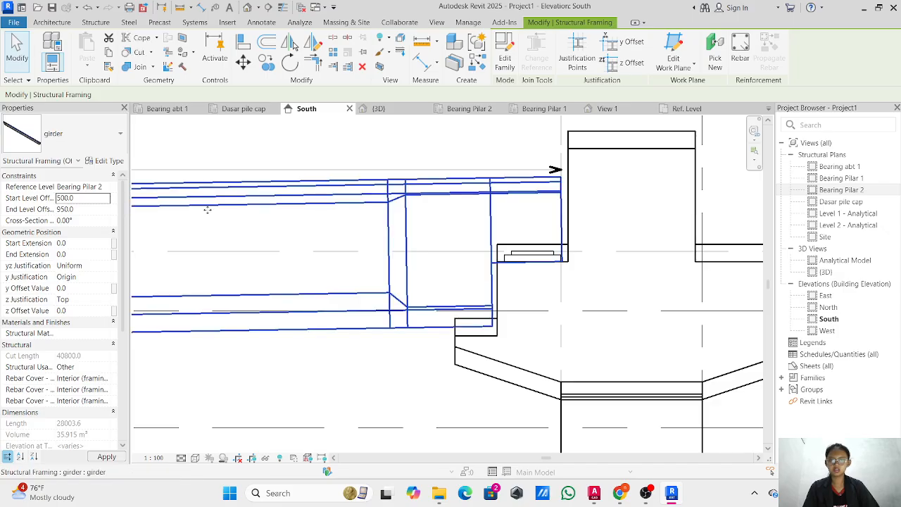
pyautogui.scroll(-3, 438, 195)
pyautogui.scroll(5, 326, 230)
pyautogui.scroll(-3, 325, 229)
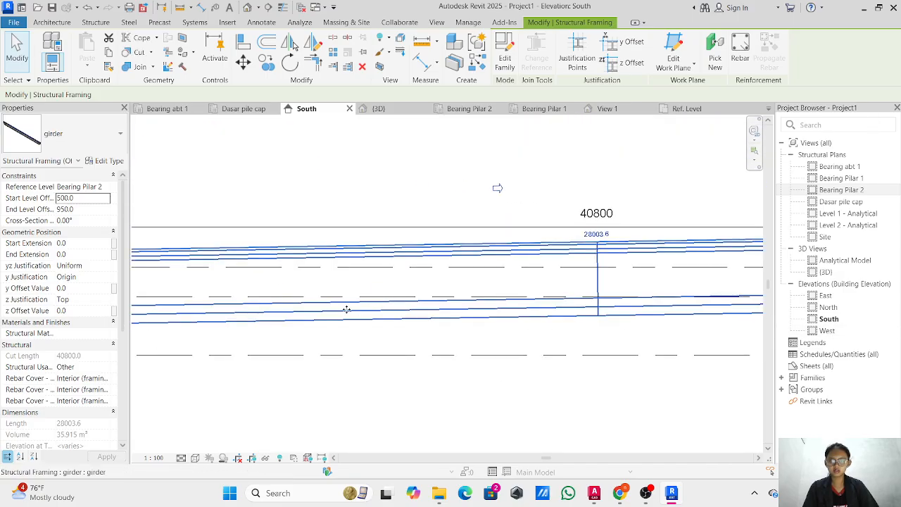
pyautogui.scroll(6, 392, 240)
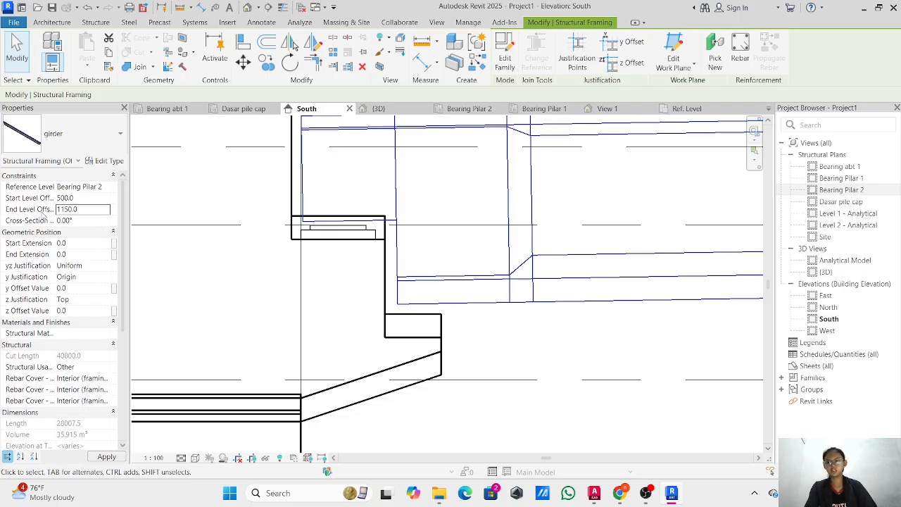
# - Adjust the second-span girder's end level offset from a trial 1150 down to 1100 to suit the second pier's bearing
pyautogui.scroll(5, 478, 291)
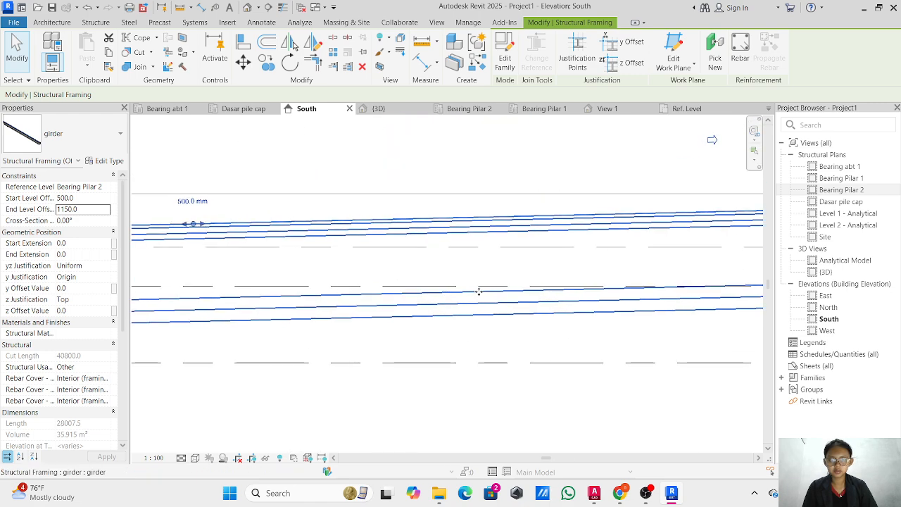
pyautogui.moveTo(479, 291); pyautogui.dragTo(224, 291, button='middle')
pyautogui.moveTo(595, 300); pyautogui.dragTo(282, 295, button='middle')
pyautogui.scroll(2, 649, 243)
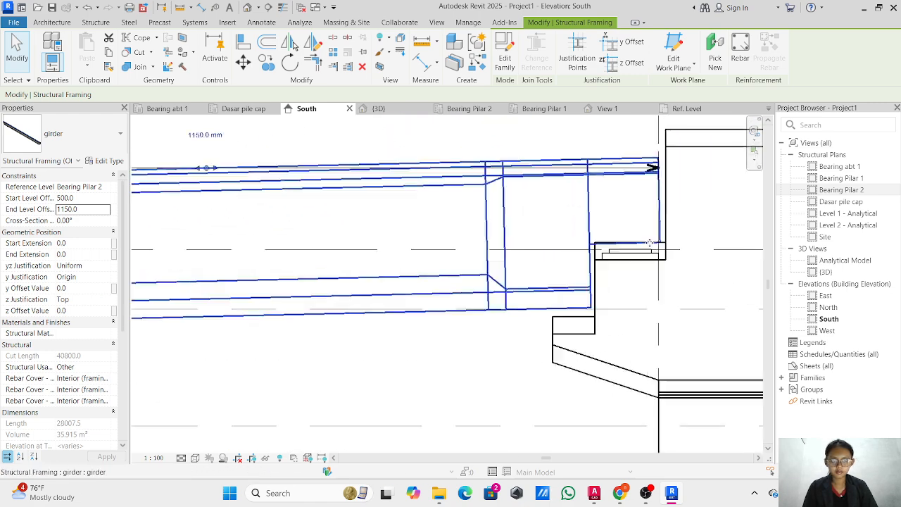
pyautogui.scroll(3, 650, 243)
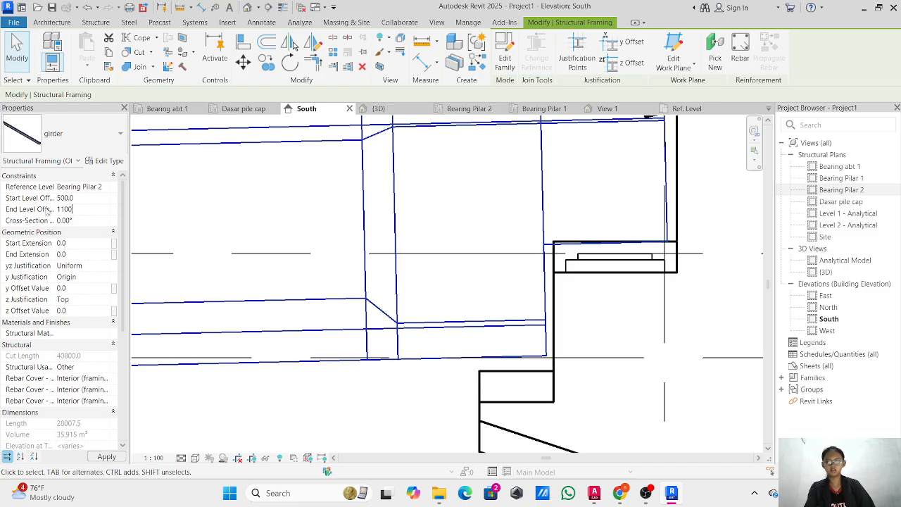
pyautogui.press('Return')
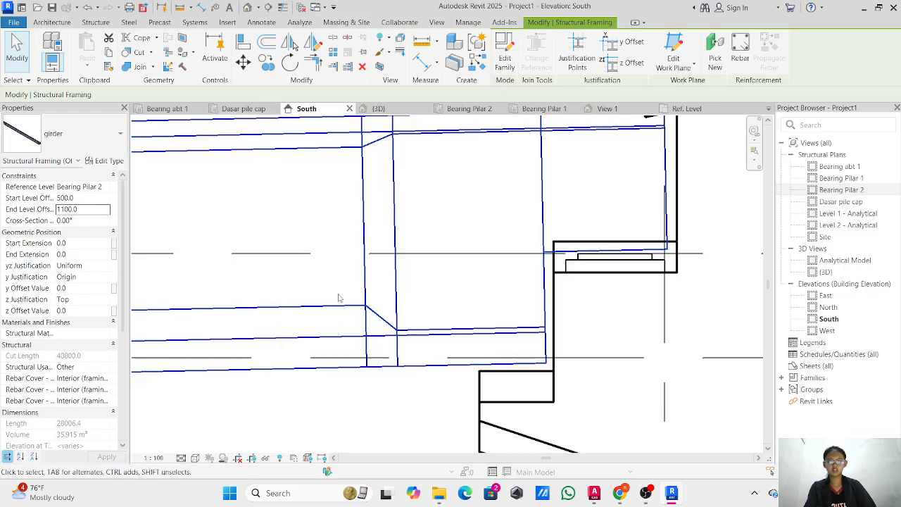
pyautogui.scroll(-6, 267, 234)
pyautogui.moveTo(271, 238); pyautogui.dragTo(624, 243, button='middle')
pyautogui.scroll(2, 442, 243)
pyautogui.scroll(2, 442, 243)
pyautogui.scroll(-5, 442, 235)
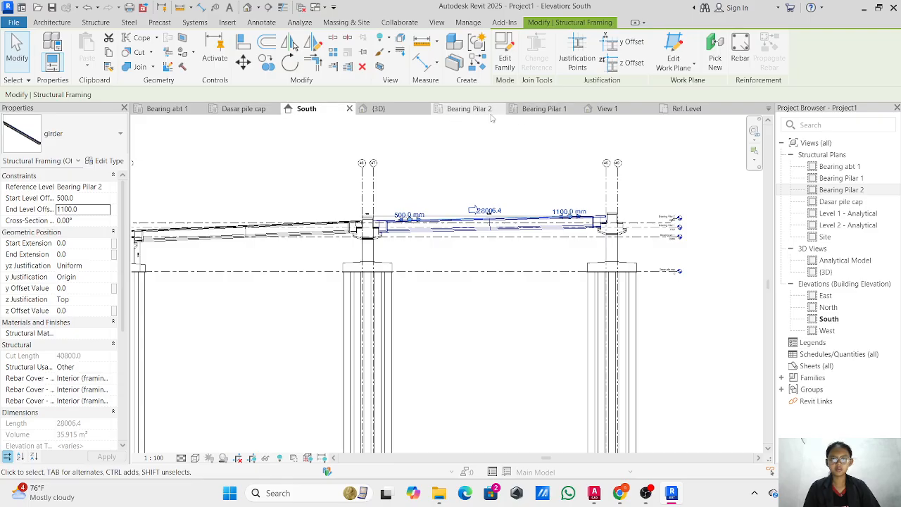
# - In the Bearing Pilar 2 plan, copy the leveled girder 2000 mm south onto the second bearing, using its western end and multiple copies
pyautogui.click(459, 110)
pyautogui.scroll(-5, 504, 227)
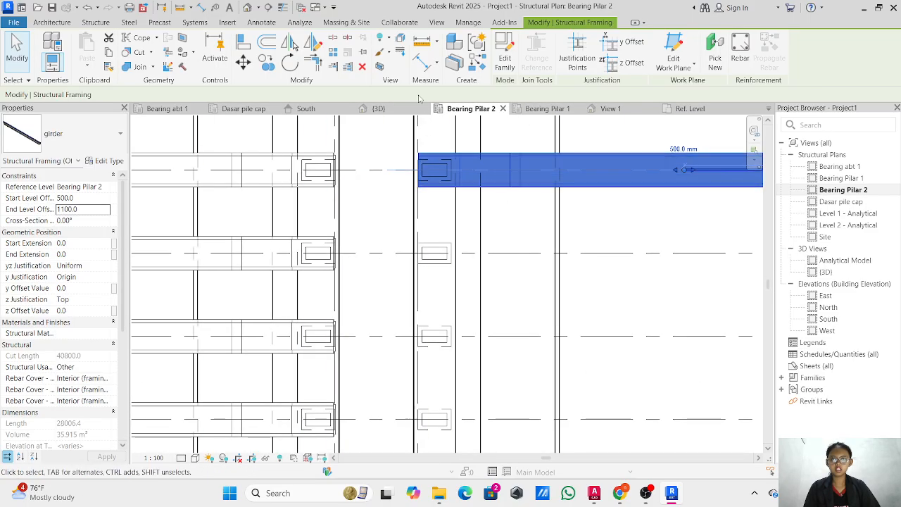
pyautogui.click(266, 63)
pyautogui.scroll(5, 422, 172)
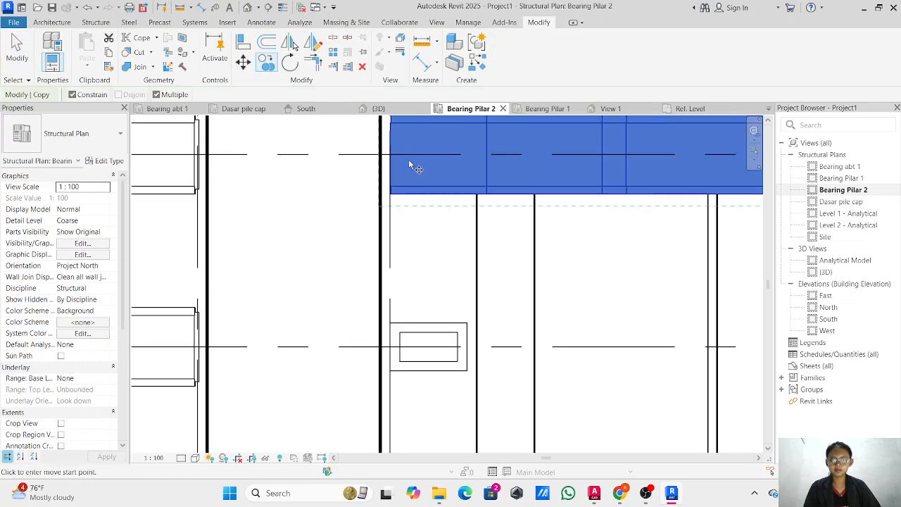
pyautogui.click(379, 151)
pyautogui.scroll(-4, 376, 150)
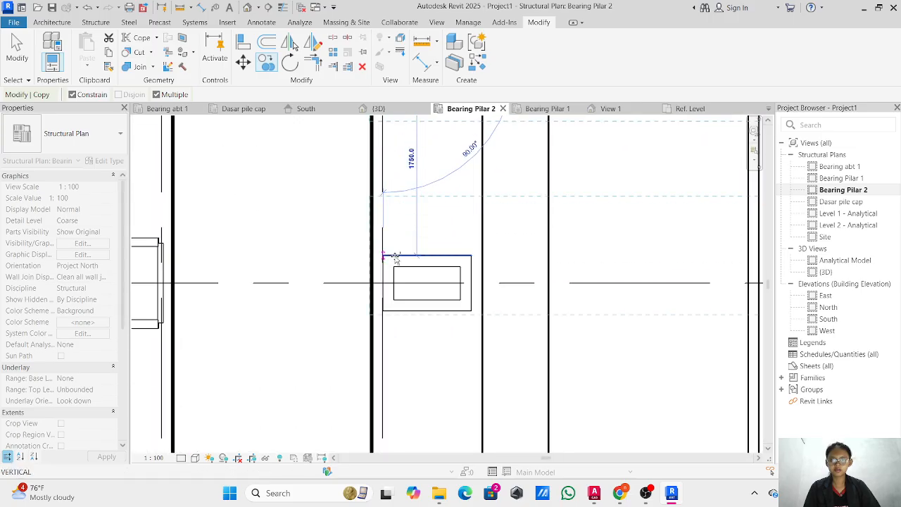
pyautogui.click(385, 283)
# - Continue copying the girder southward onto the next four bearings on the first pier's east side, spaced 2000 mm apart
pyautogui.scroll(-1, 406, 330)
pyautogui.moveTo(407, 352); pyautogui.dragTo(420, 130, button='middle')
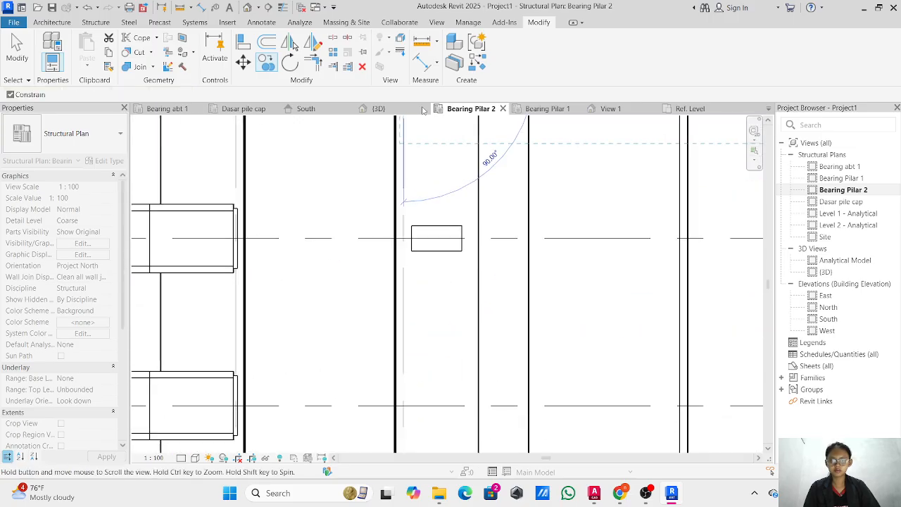
pyautogui.click(404, 239)
pyautogui.moveTo(432, 310); pyautogui.dragTo(409, 116, button='middle')
pyautogui.click(381, 208)
pyautogui.moveTo(452, 278); pyautogui.dragTo(487, 88, button='middle')
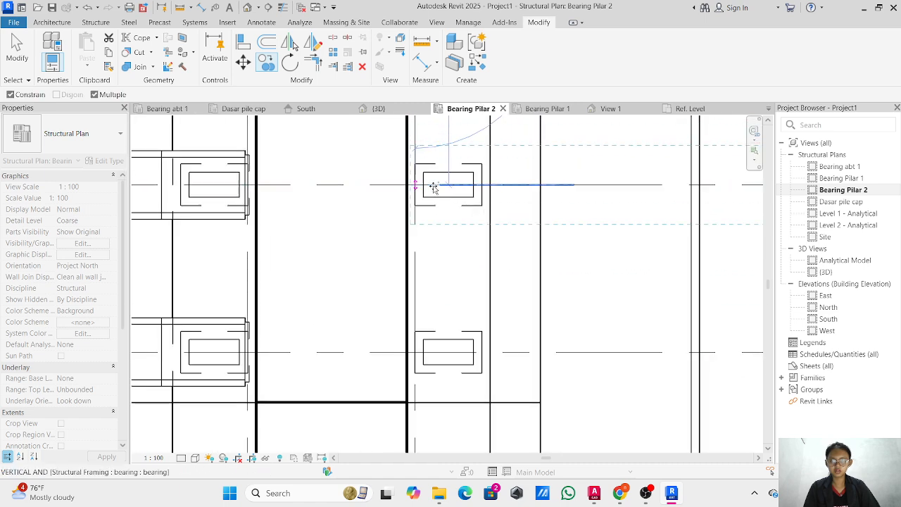
pyautogui.click(417, 186)
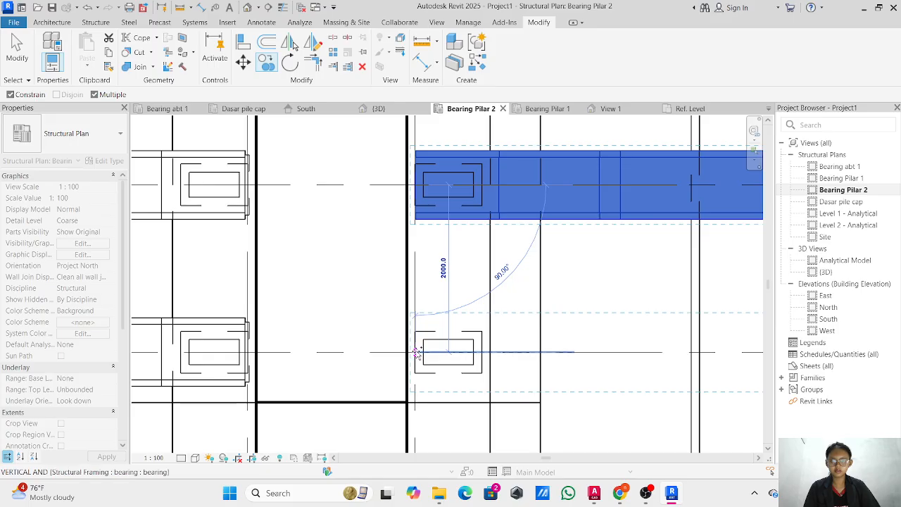
pyautogui.click(417, 352)
# - Place girder copies on the remaining six bearings down to the southernmost one, and end the copying
pyautogui.scroll(-1, 471, 403)
pyautogui.moveTo(466, 395); pyautogui.dragTo(428, 166, button='middle')
pyautogui.moveTo(436, 323); pyautogui.dragTo(425, 172, button='middle')
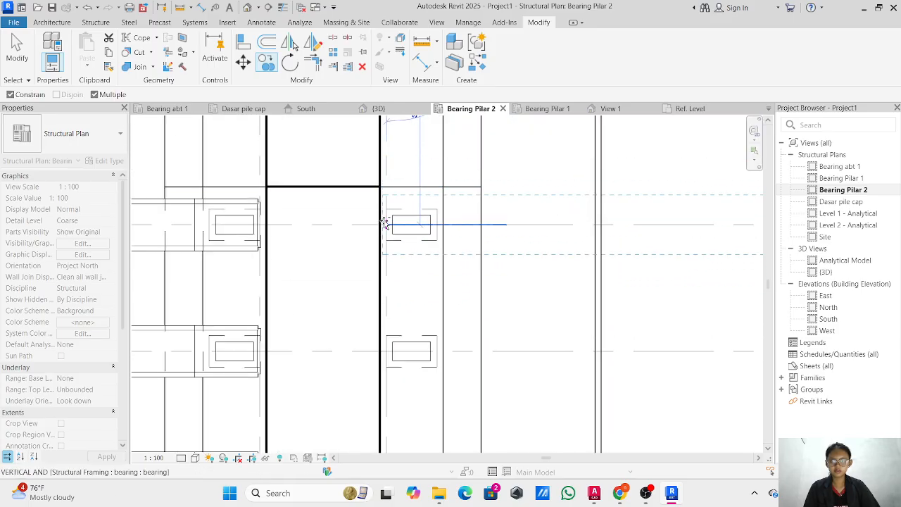
pyautogui.click(388, 224)
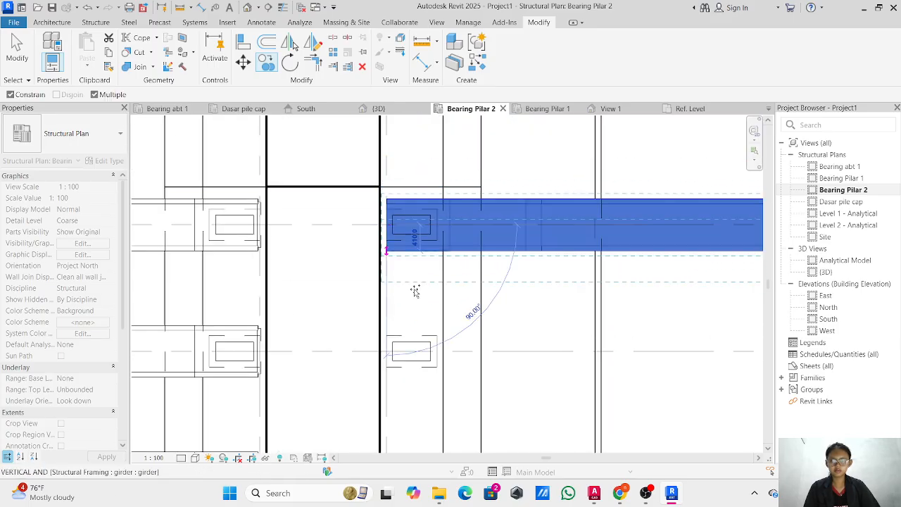
pyautogui.click(387, 354)
pyautogui.moveTo(414, 422); pyautogui.dragTo(438, 316, button='middle')
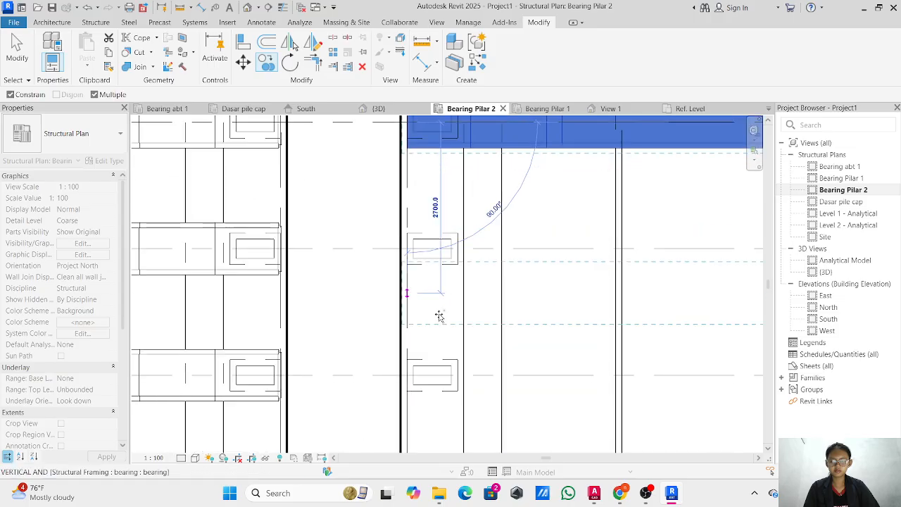
pyautogui.click(408, 250)
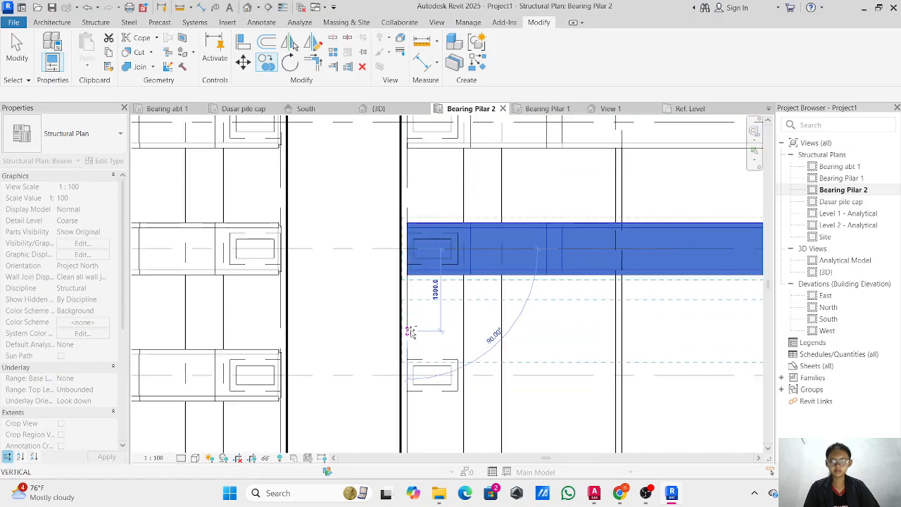
pyautogui.click(407, 378)
pyautogui.moveTo(439, 431); pyautogui.dragTo(445, 215, button='middle')
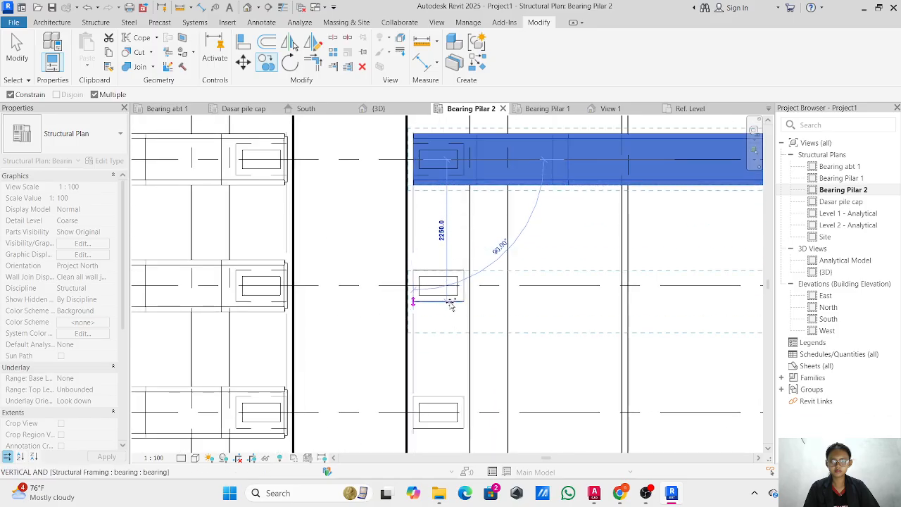
pyautogui.click(415, 286)
pyautogui.moveTo(438, 372); pyautogui.dragTo(415, 232, button='middle')
pyautogui.click(407, 242)
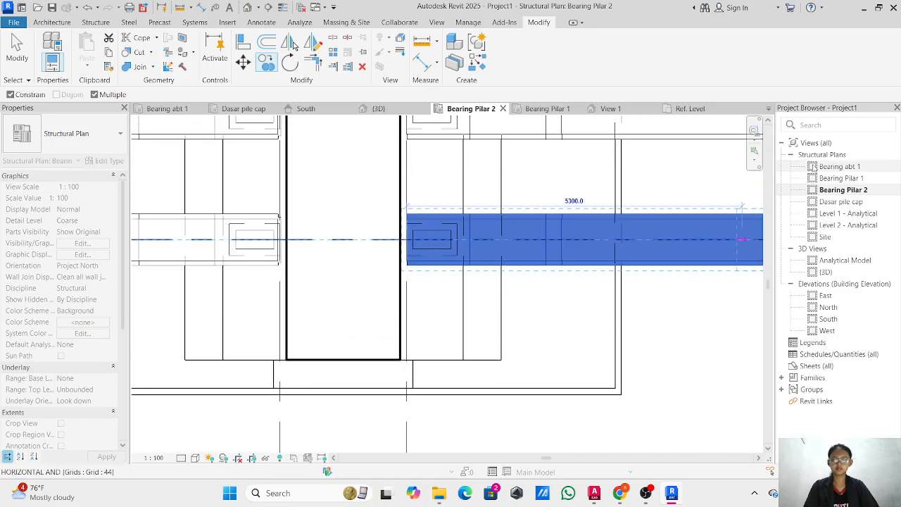
pyautogui.press('Escape')
pyautogui.press('Escape')
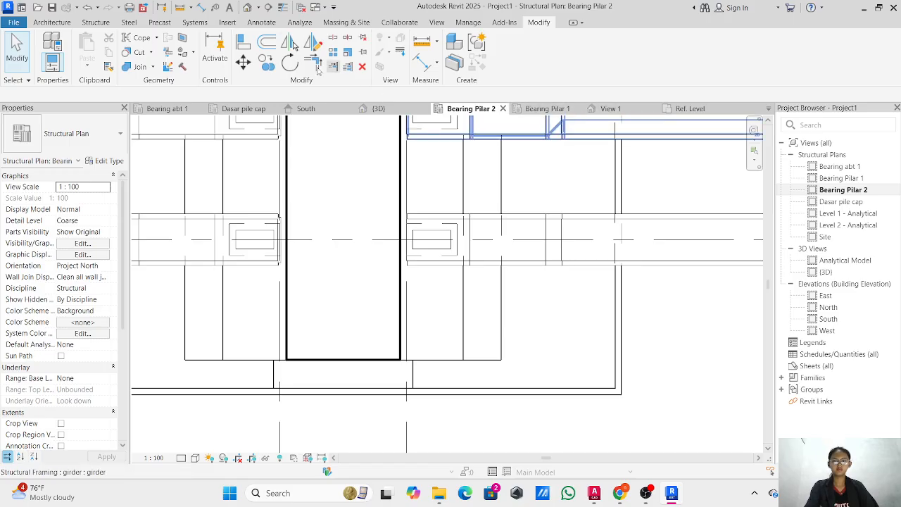
# - Show the bridge in the 3D view with the Realistic visual style and inspect both girder spans from several angles
pyautogui.click(377, 109)
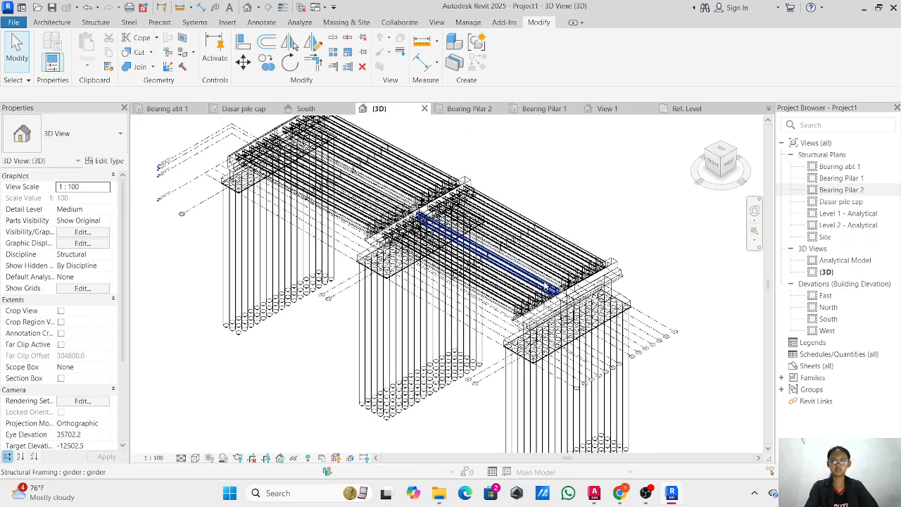
pyautogui.moveTo(459, 192); pyautogui.dragTo(486, 224, button='middle')
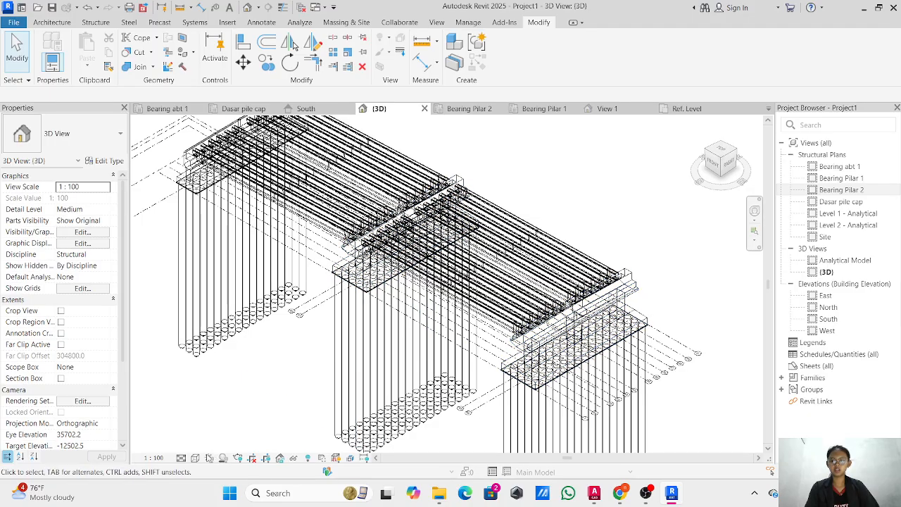
pyautogui.click(195, 458)
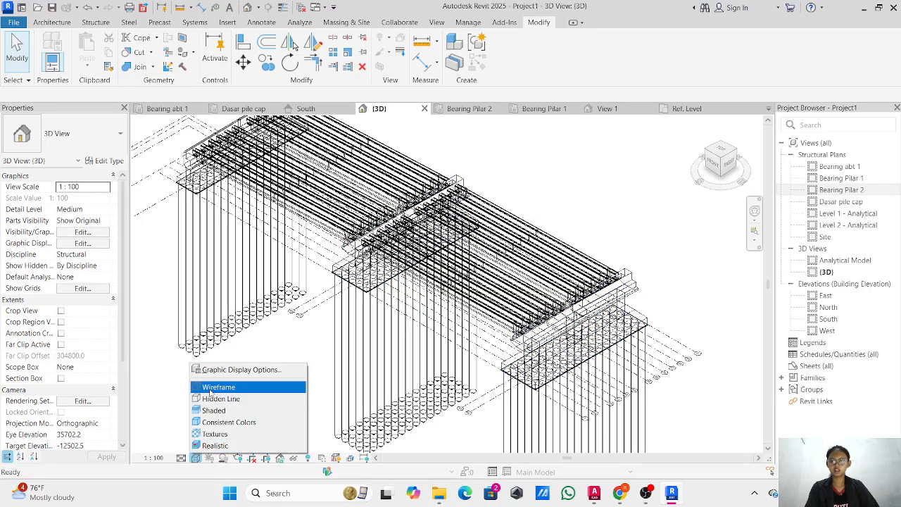
pyautogui.click(228, 447)
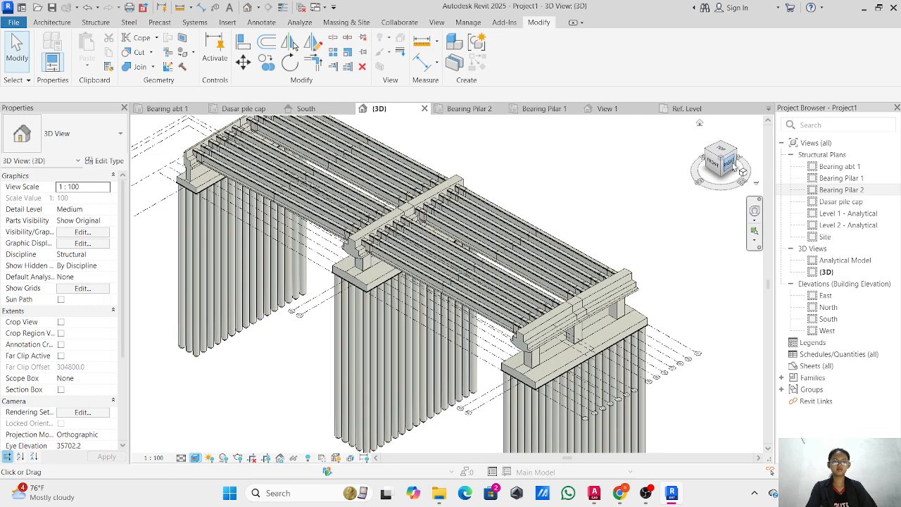
pyautogui.click(725, 160)
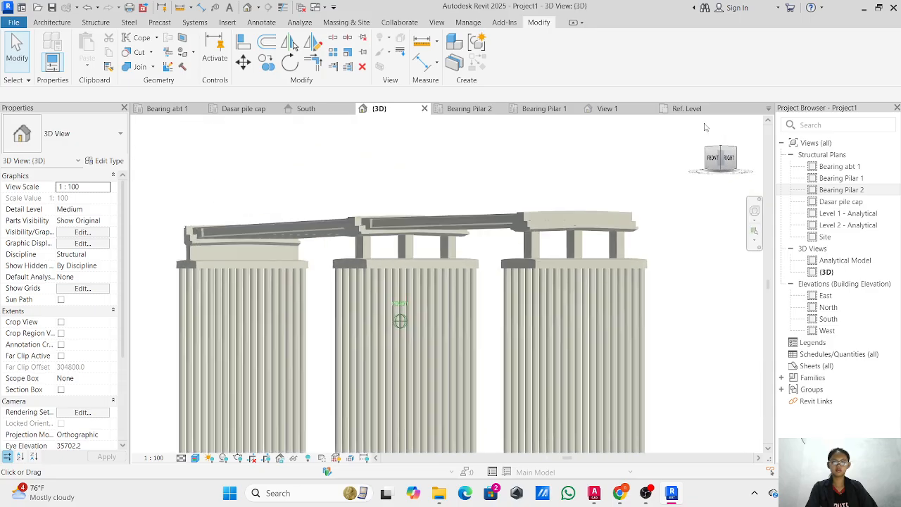
pyautogui.click(711, 146)
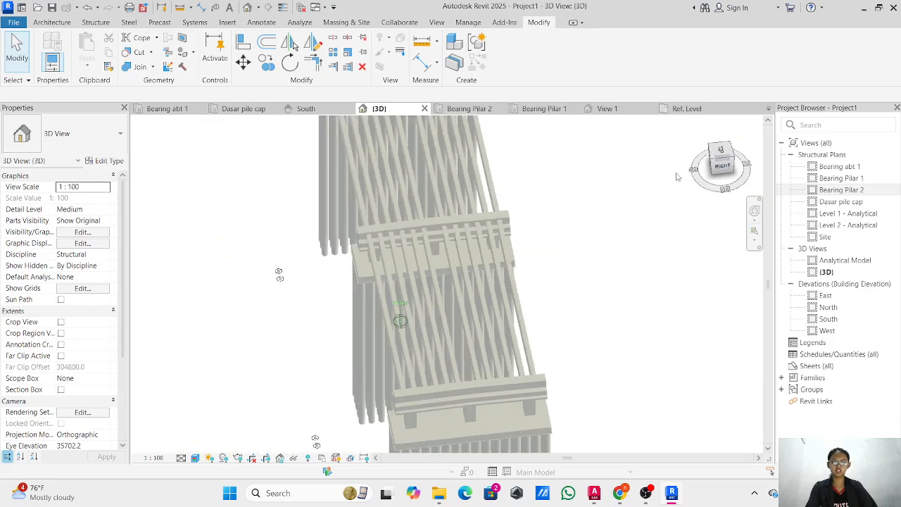
pyautogui.moveTo(715, 140); pyautogui.dragTo(710, 118)
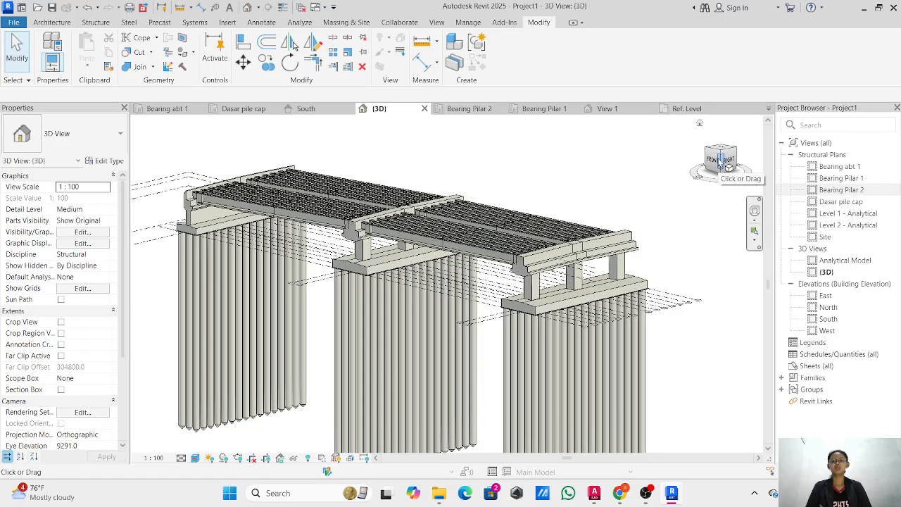